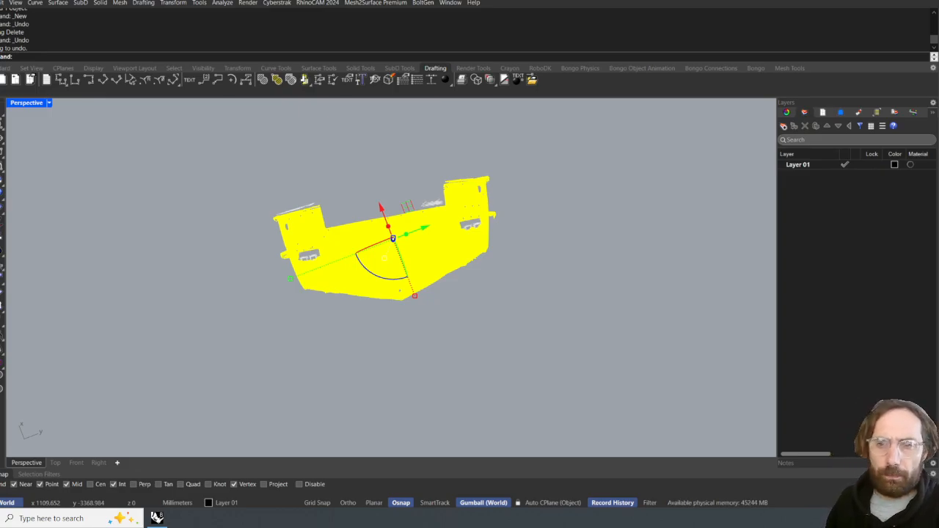
# - Deselect the scan mesh and examine its broad flat face in the Back and Perspective views
pyautogui.press('Escape')
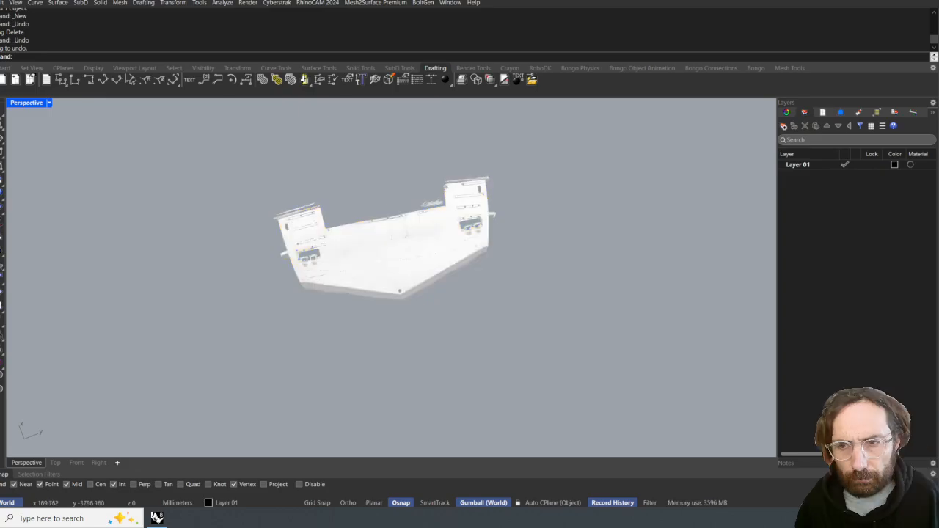
pyautogui.moveTo(236, 210); pyautogui.dragTo(509, 277, button='right')
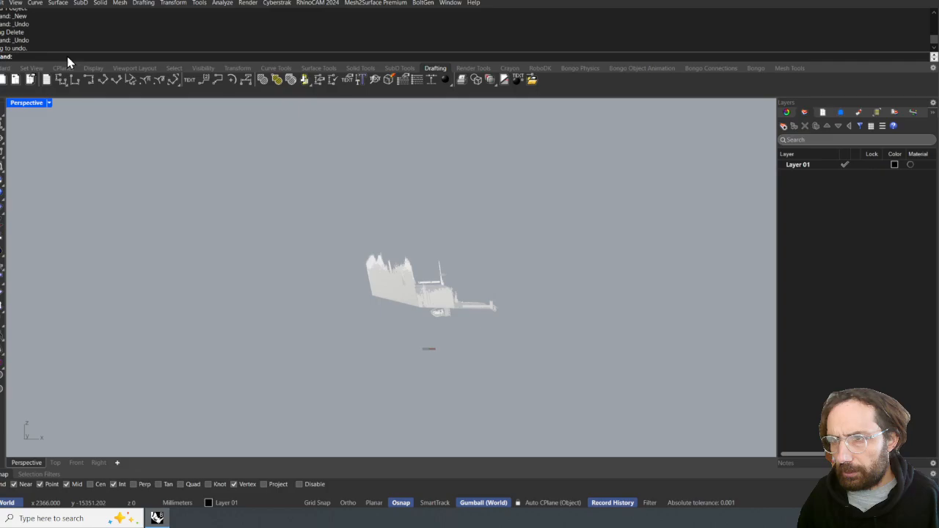
pyautogui.click(31, 68)
pyautogui.click(175, 81)
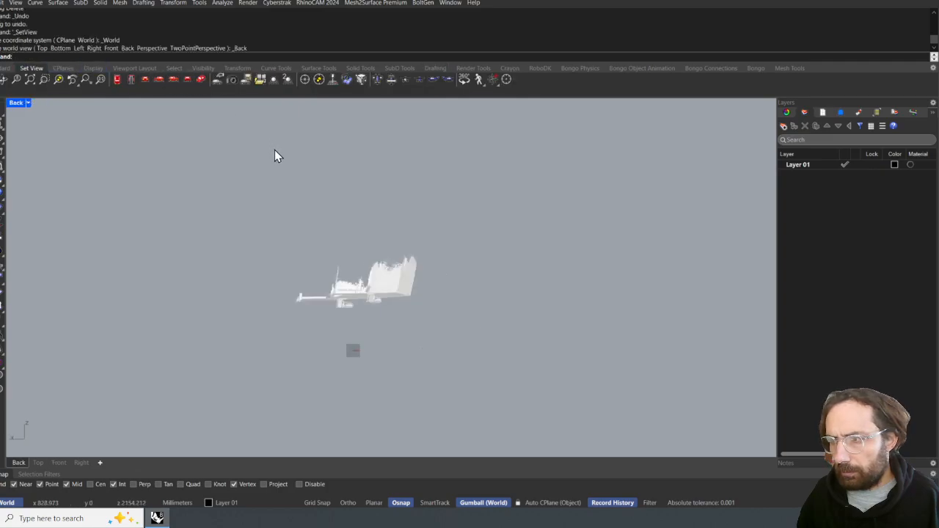
pyautogui.click(200, 81)
pyautogui.moveTo(348, 205); pyautogui.dragTo(357, 323, button='right')
pyautogui.scroll(8, 372, 237)
pyautogui.moveTo(377, 235); pyautogui.dragTo(310, 199, button='right')
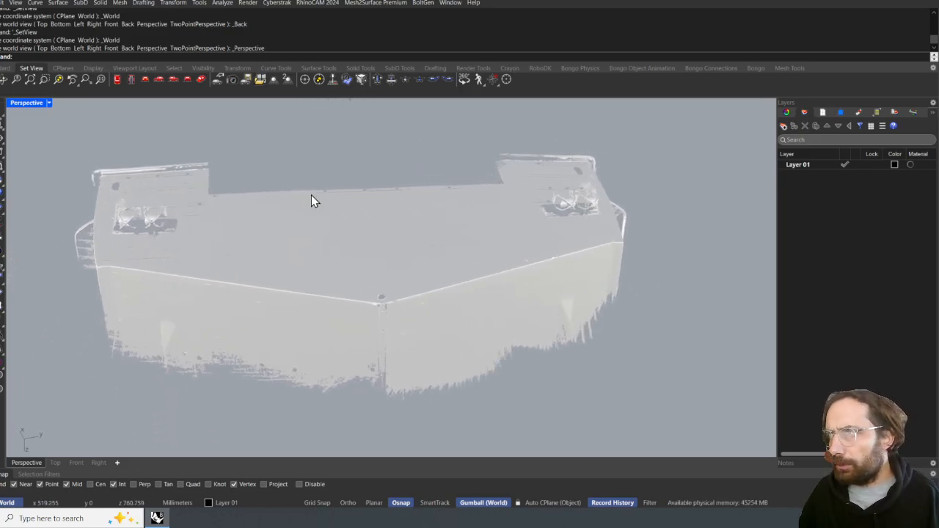
# - Place annotation dots 1, 2 and 3 on the scan's flat face: two near the angled edges and one near the straight edge
pyautogui.click(435, 67)
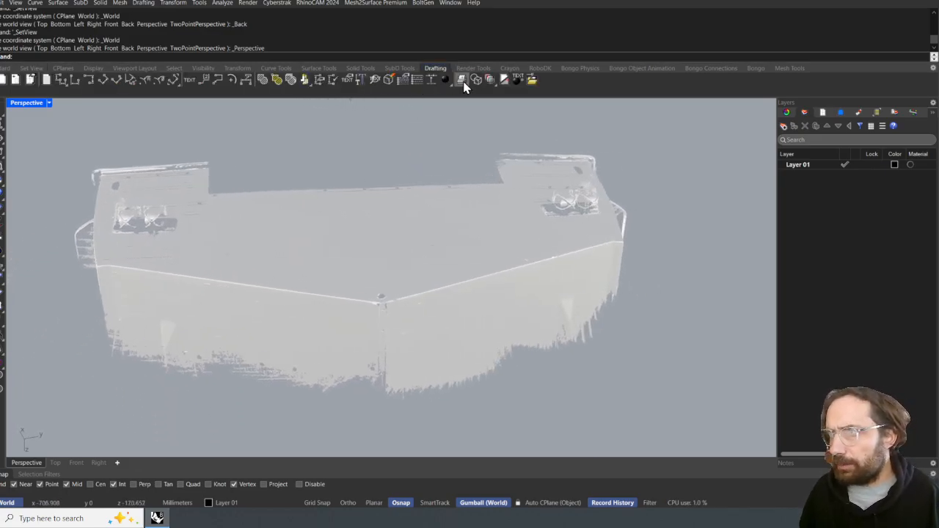
pyautogui.click(450, 85)
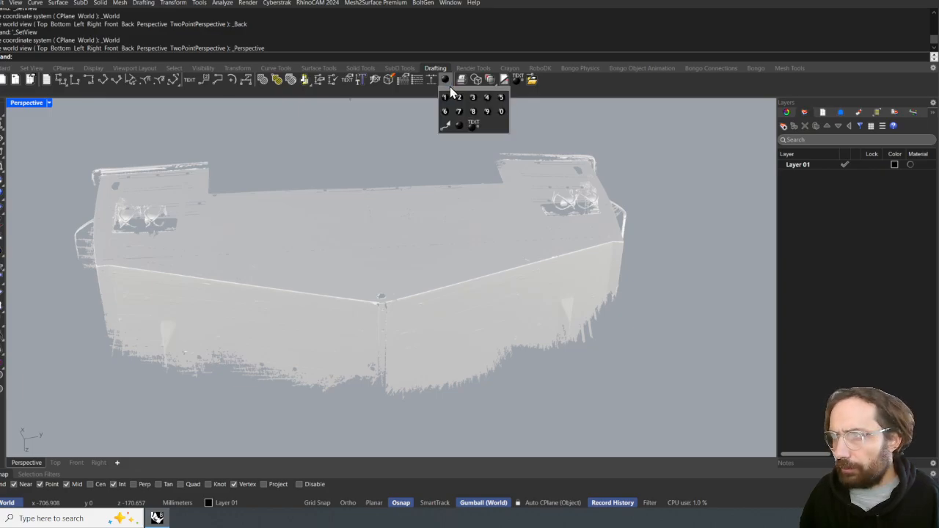
pyautogui.moveTo(454, 94); pyautogui.dragTo(392, 131)
pyautogui.click(387, 144)
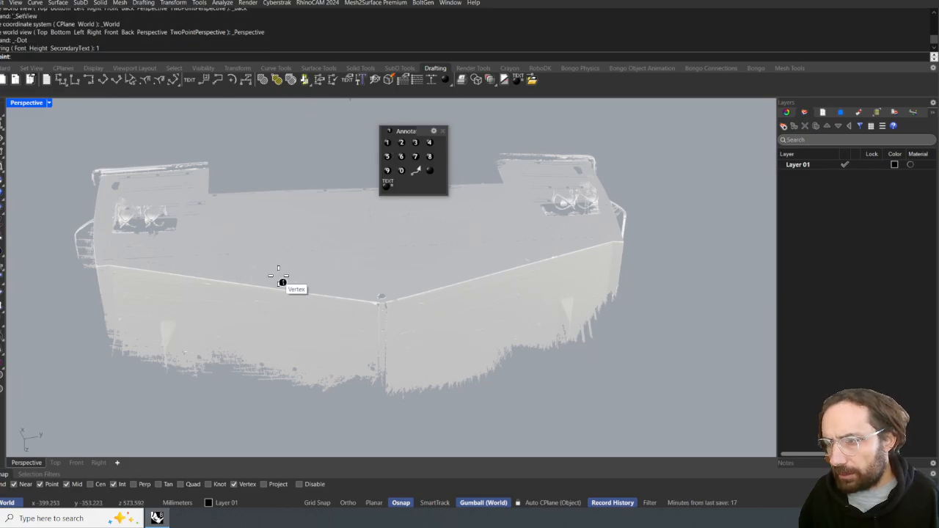
pyautogui.click(248, 275)
pyautogui.click(400, 142)
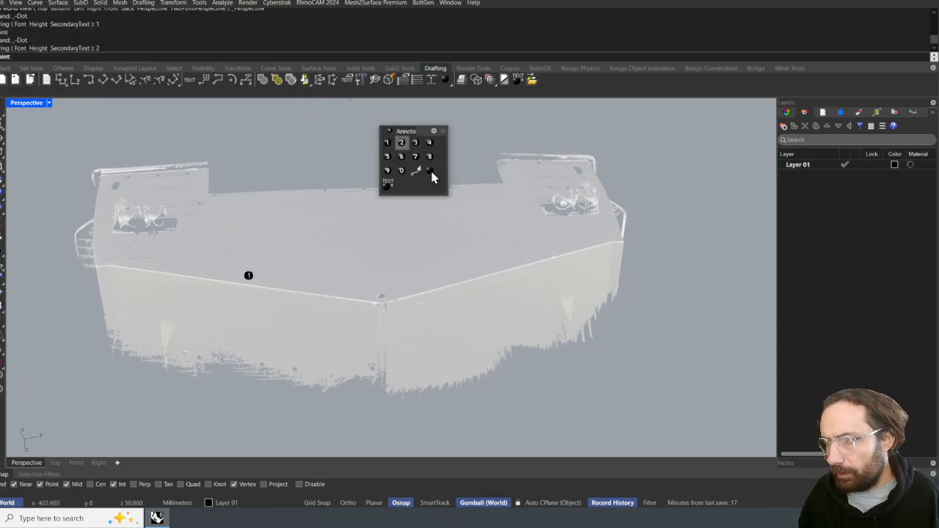
pyautogui.click(511, 259)
pyautogui.click(416, 142)
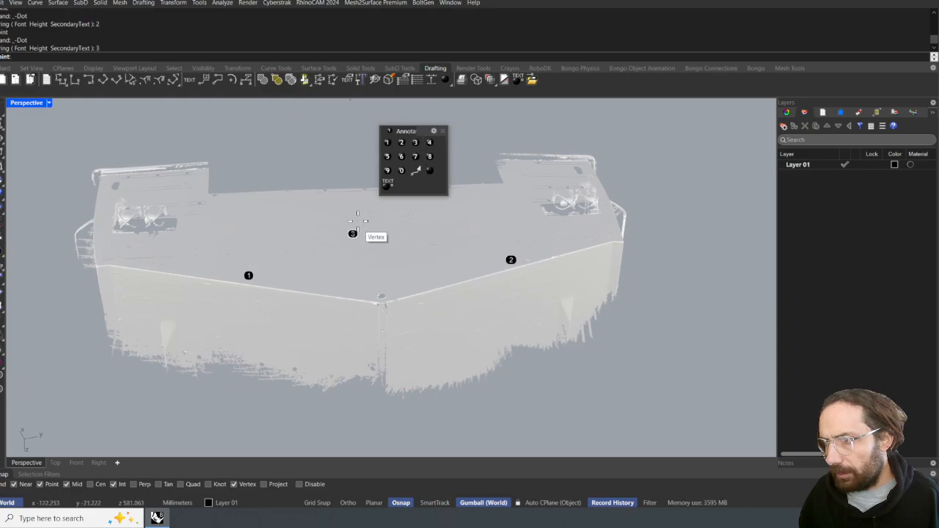
pyautogui.click(346, 212)
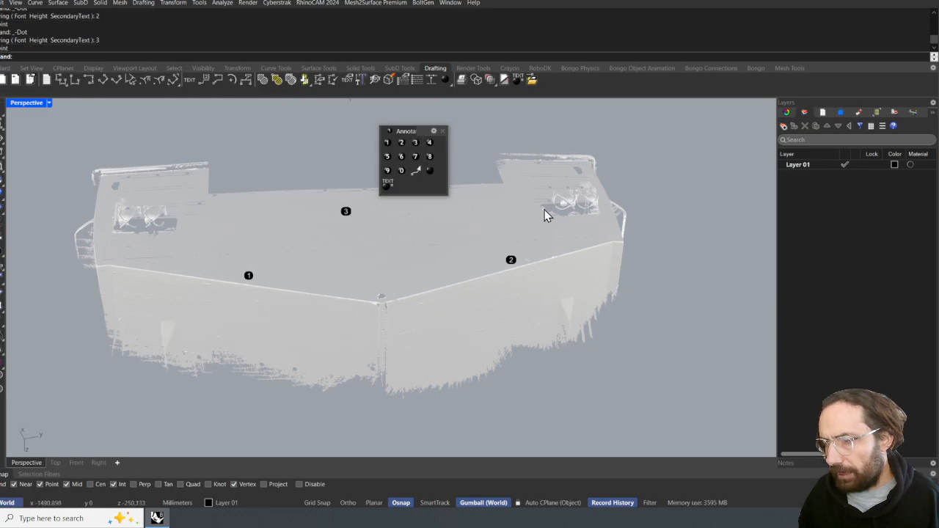
pyautogui.click(443, 130)
# - Select all the scan meshes together with the three numbered dots
pyautogui.scroll(-2, 478, 181)
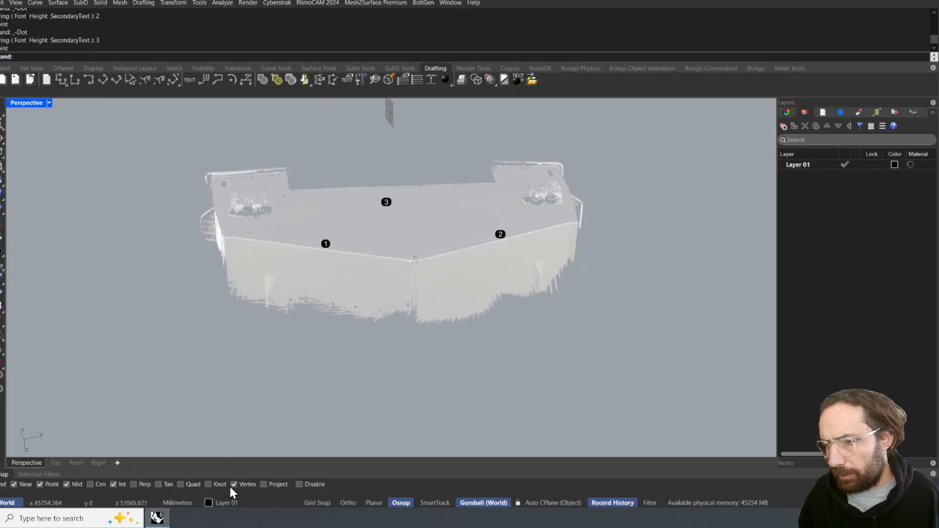
pyautogui.scroll(-2, 249, 433)
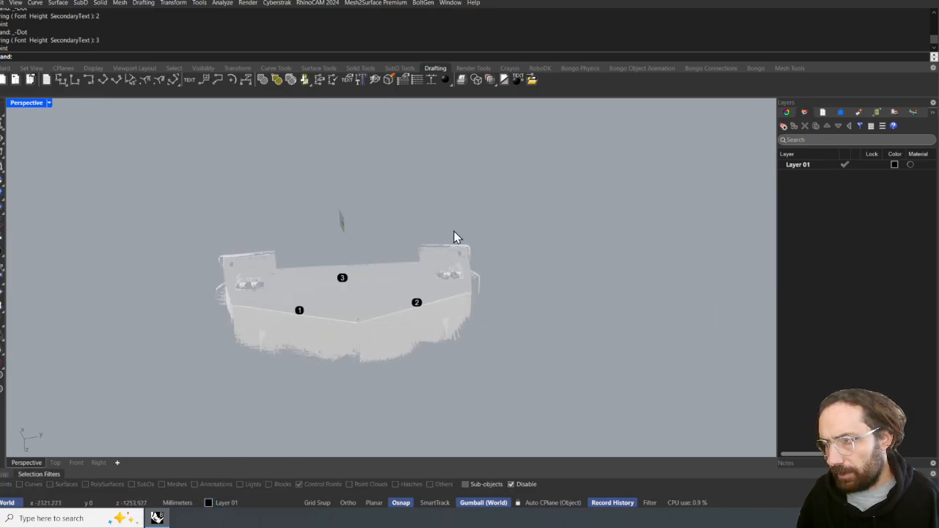
pyautogui.moveTo(568, 191); pyautogui.dragTo(120, 449)
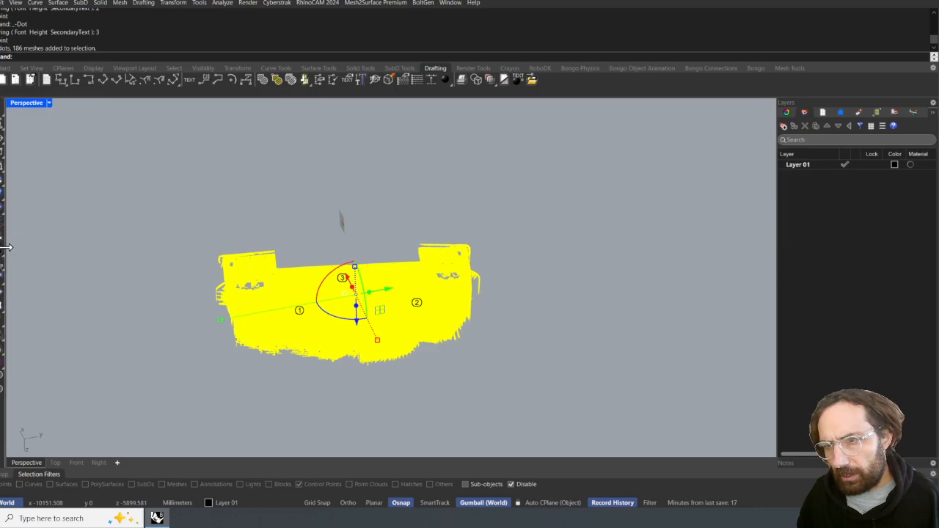
# - Widen the side toolbar area and dock the command Help panel beside the object properties
pyautogui.moveTo(6, 254); pyautogui.dragTo(56, 247)
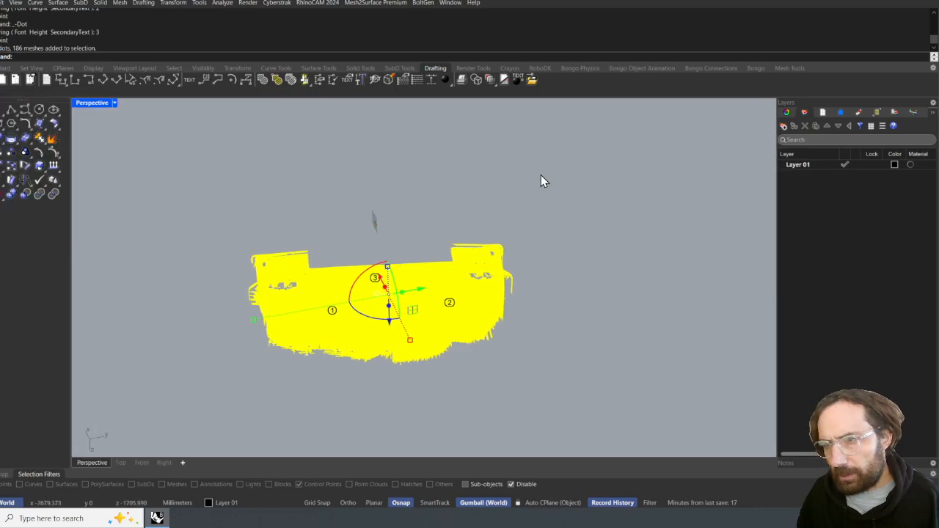
pyautogui.click(932, 113)
pyautogui.click(699, 125)
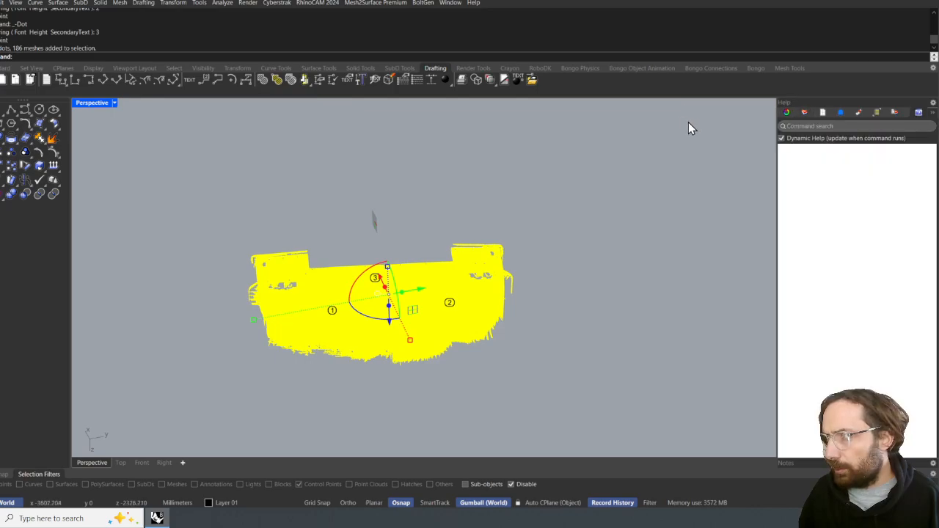
pyautogui.moveTo(922, 118); pyautogui.dragTo(692, 104)
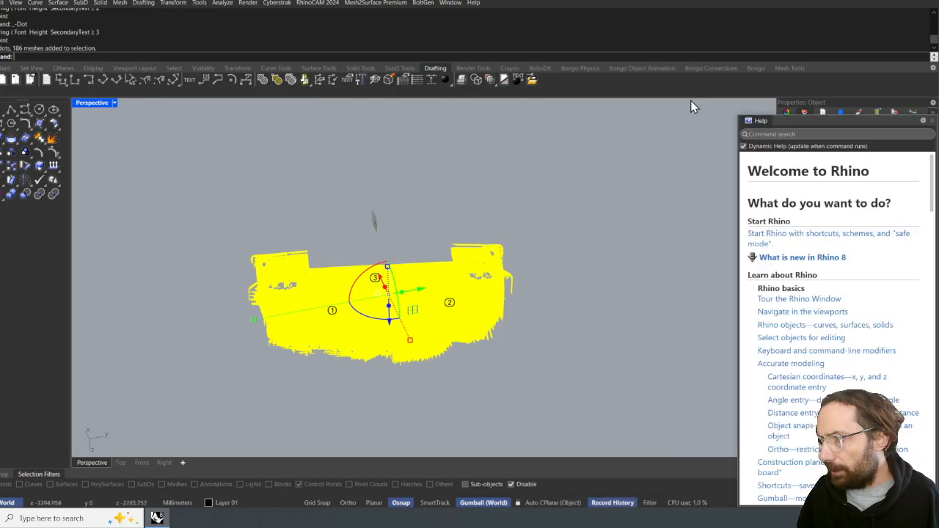
pyautogui.moveTo(799, 119); pyautogui.dragTo(656, 211)
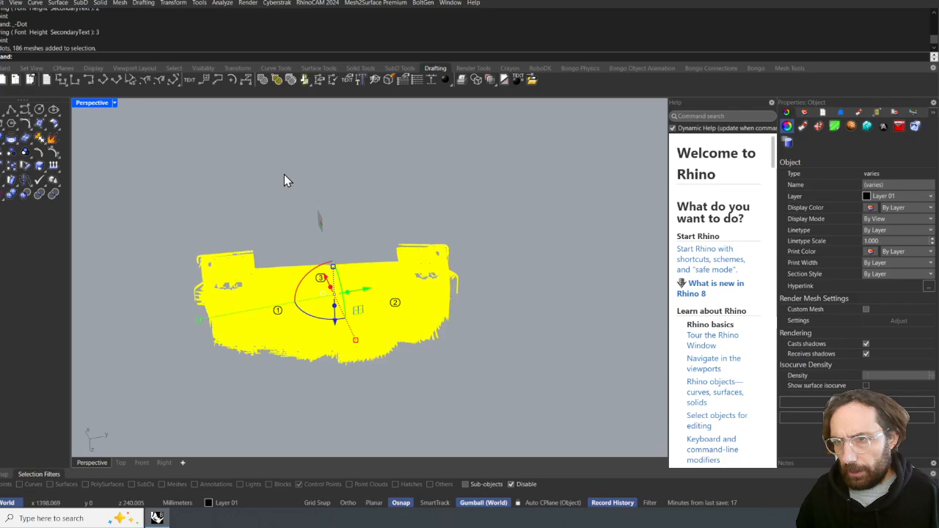
# - Start Orient3Pt on the selected scan, using dot 1, dot 3 and dot 2 as the three reference points
pyautogui.click(6, 173)
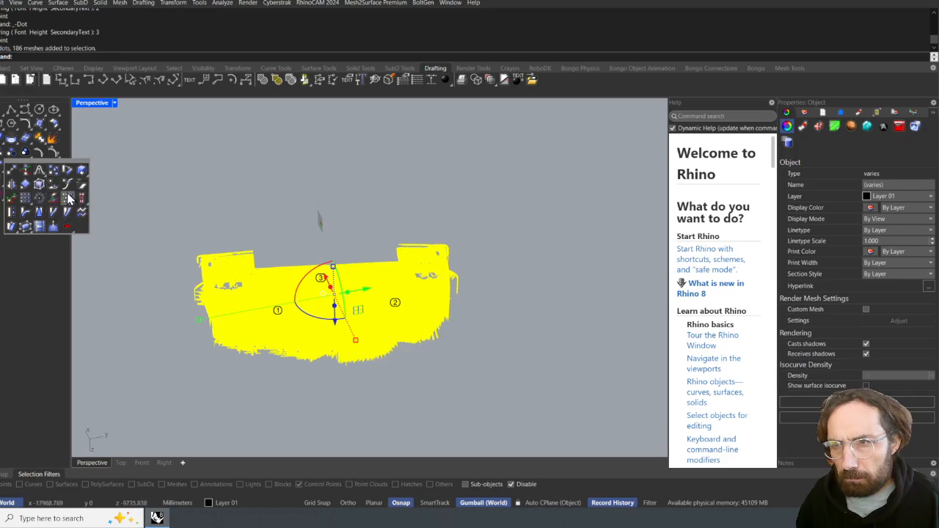
pyautogui.rightClick(24, 187)
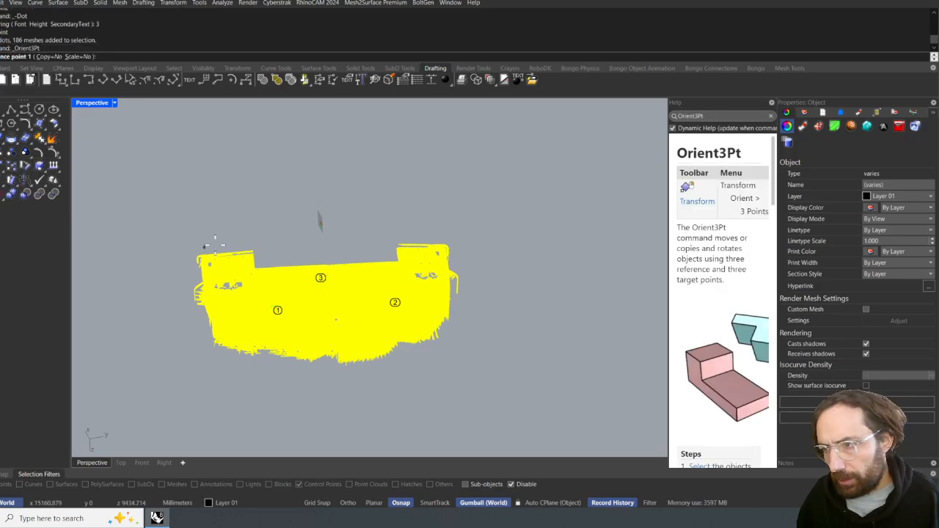
pyautogui.click(509, 484)
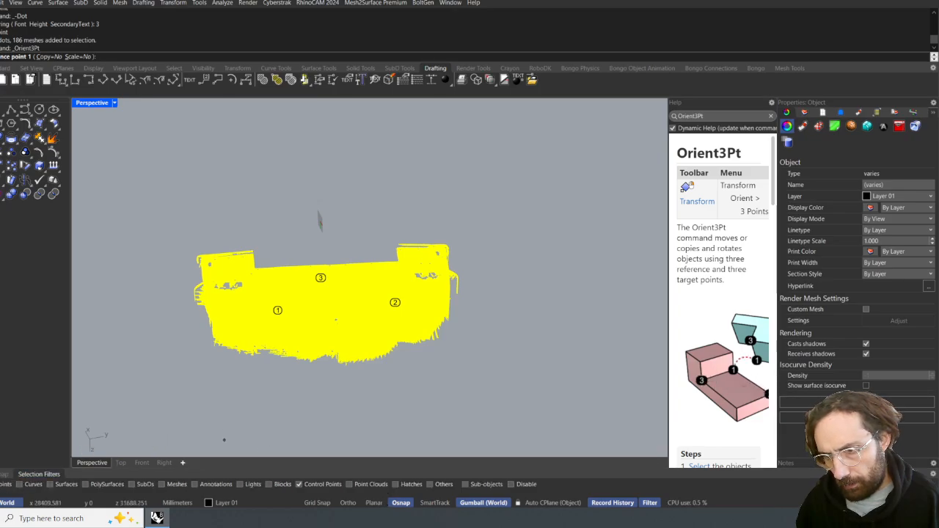
pyautogui.click(277, 310)
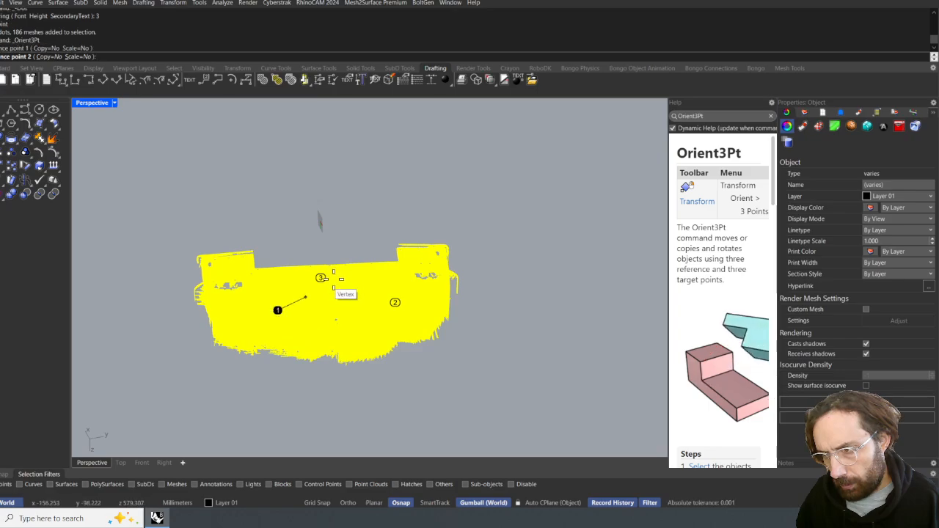
pyautogui.click(321, 278)
pyautogui.click(395, 302)
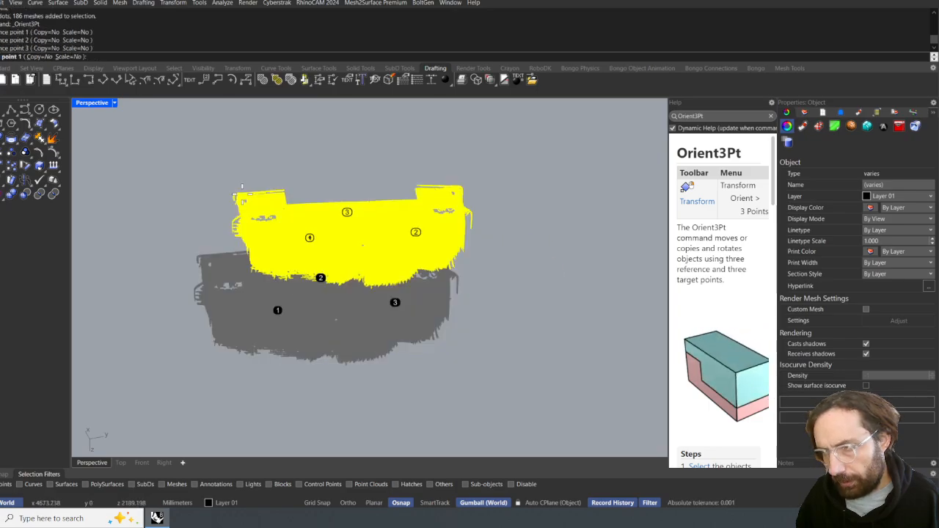
# - Place the three orient targets in the Front view with Project snap on, keeping the second level with the first using Ortho
pyautogui.click(31, 67)
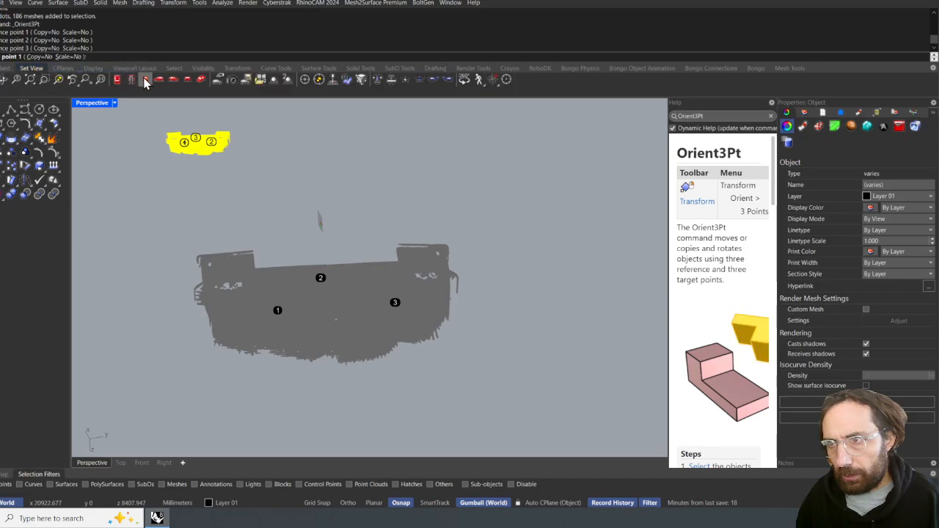
pyautogui.click(144, 82)
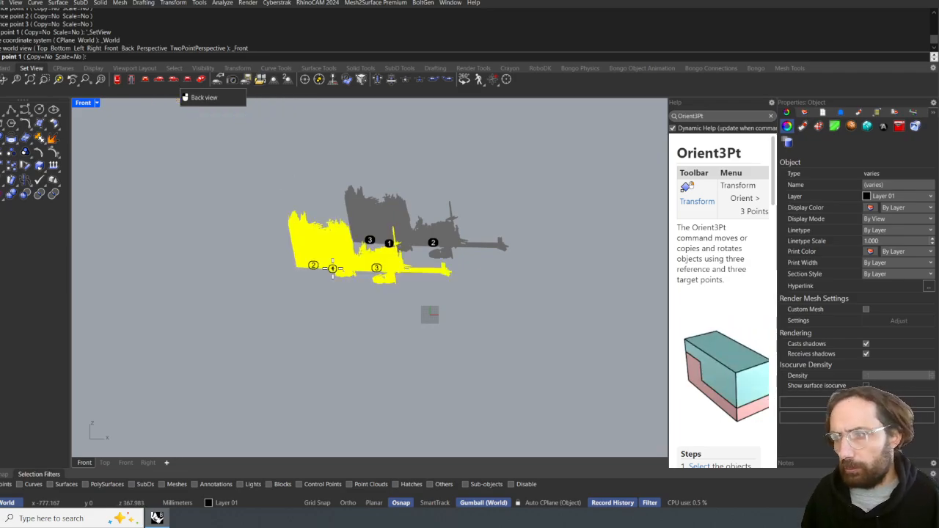
pyautogui.scroll(4, 426, 308)
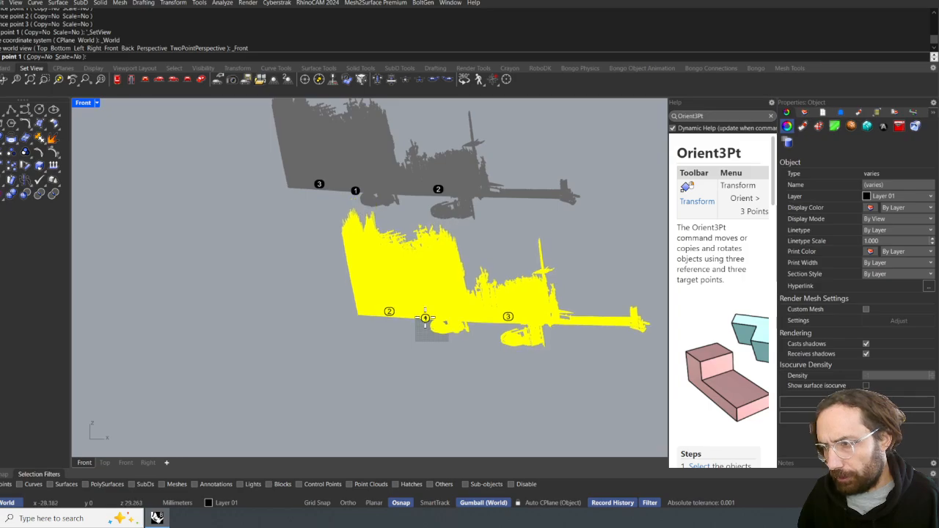
pyautogui.scroll(-3, 426, 318)
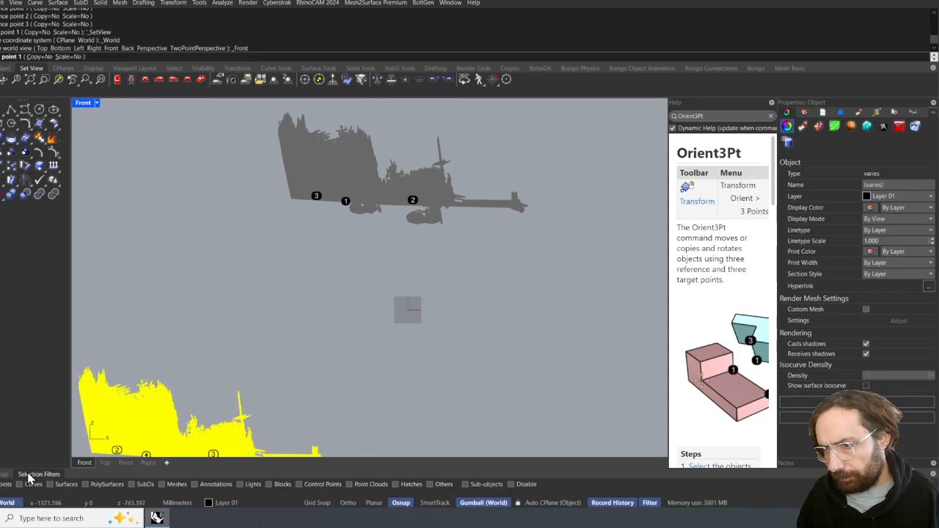
pyautogui.click(5, 474)
pyautogui.click(268, 485)
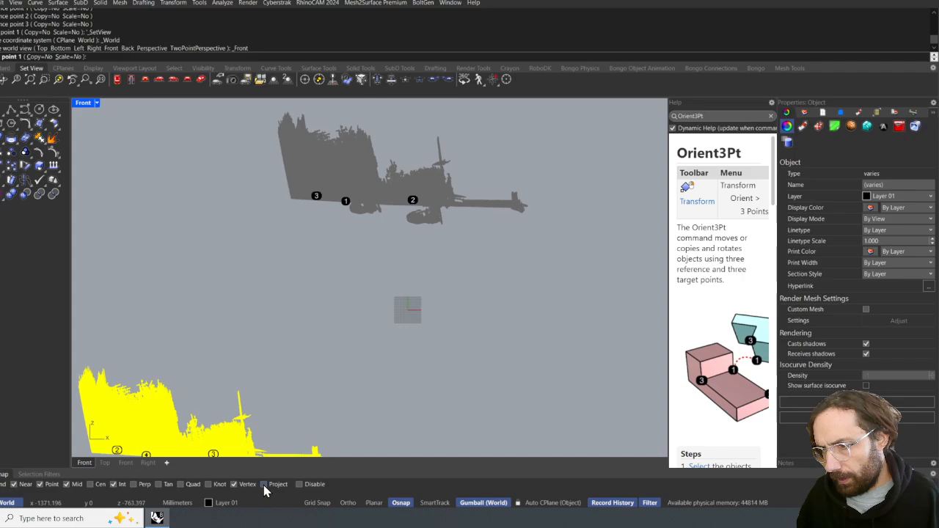
pyautogui.click(360, 306)
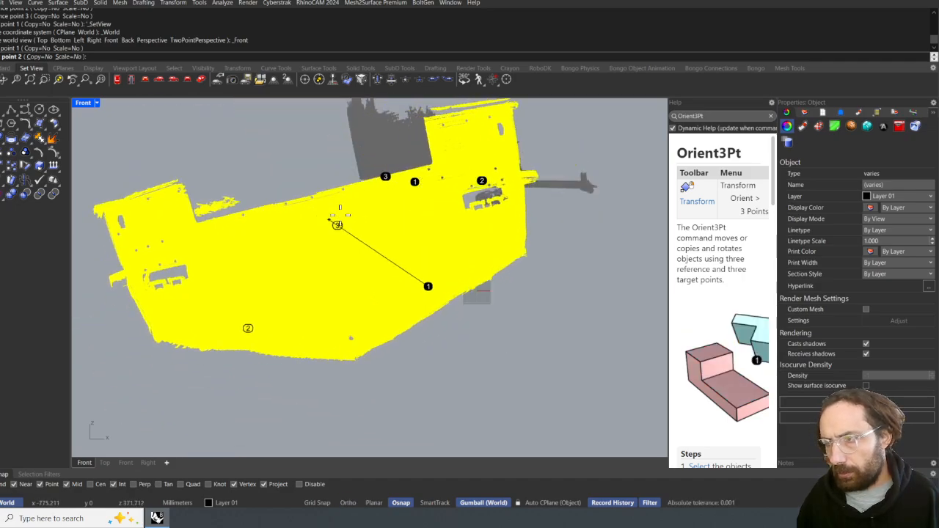
pyautogui.press('F8')
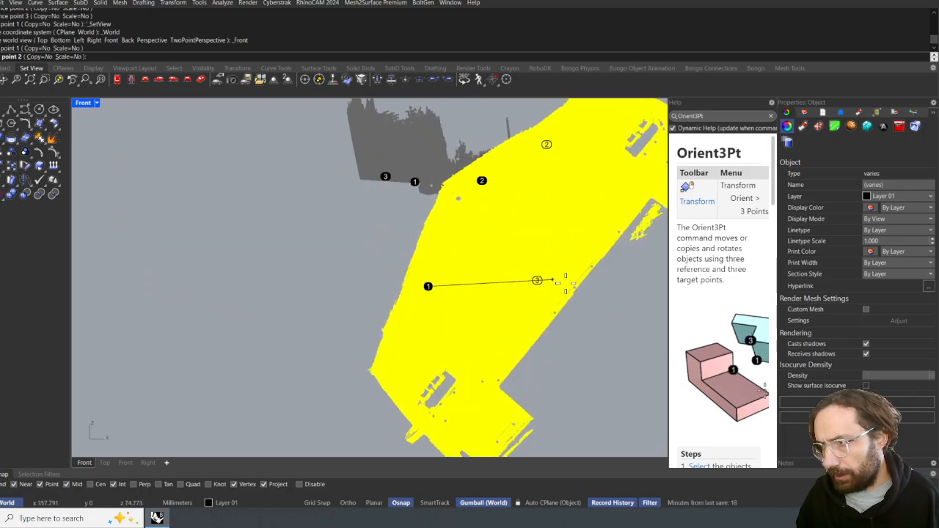
pyautogui.click(617, 286)
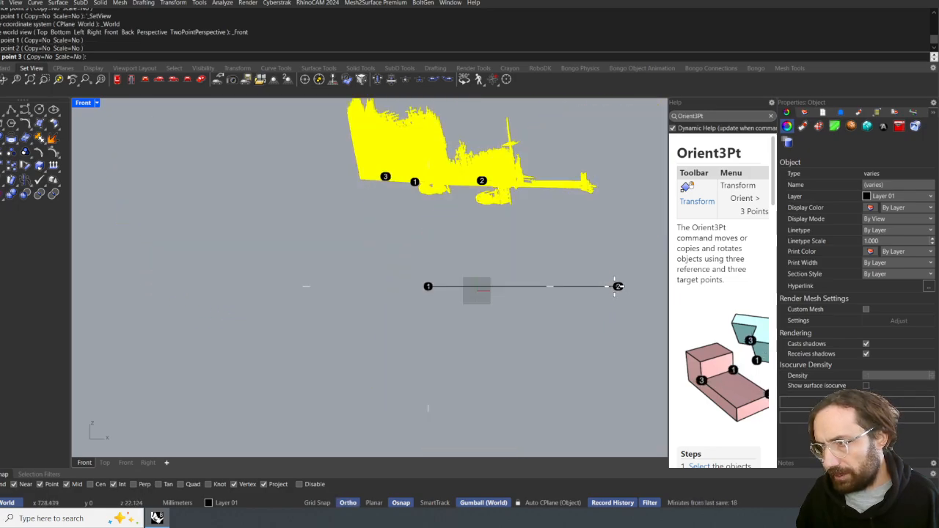
pyautogui.press('F8')
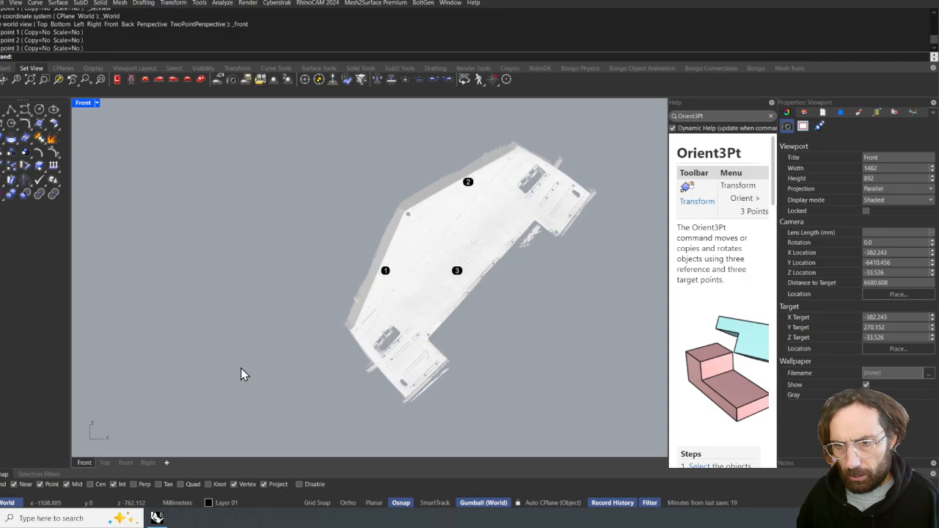
pyautogui.scroll(2, 509, 281)
pyautogui.scroll(-2, 517, 280)
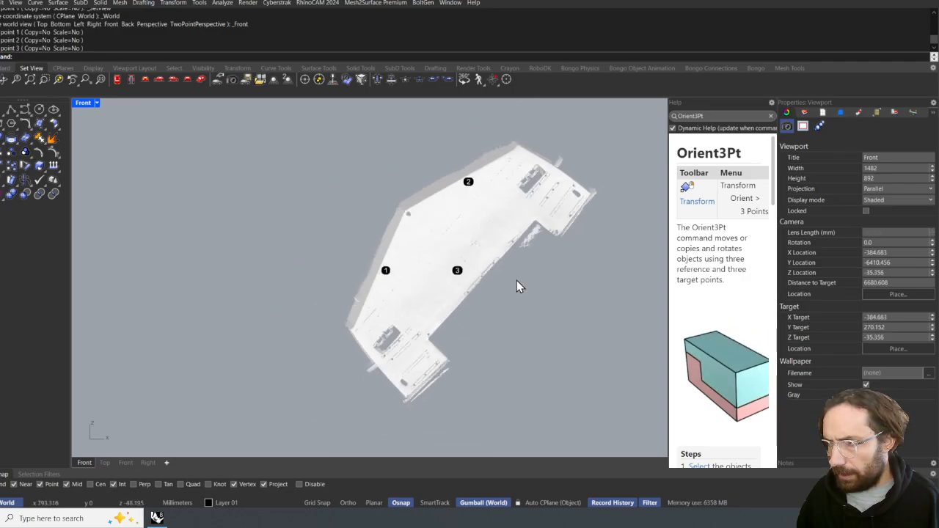
pyautogui.moveTo(516, 280); pyautogui.dragTo(421, 298, button='right')
pyautogui.scroll(2, 434, 264)
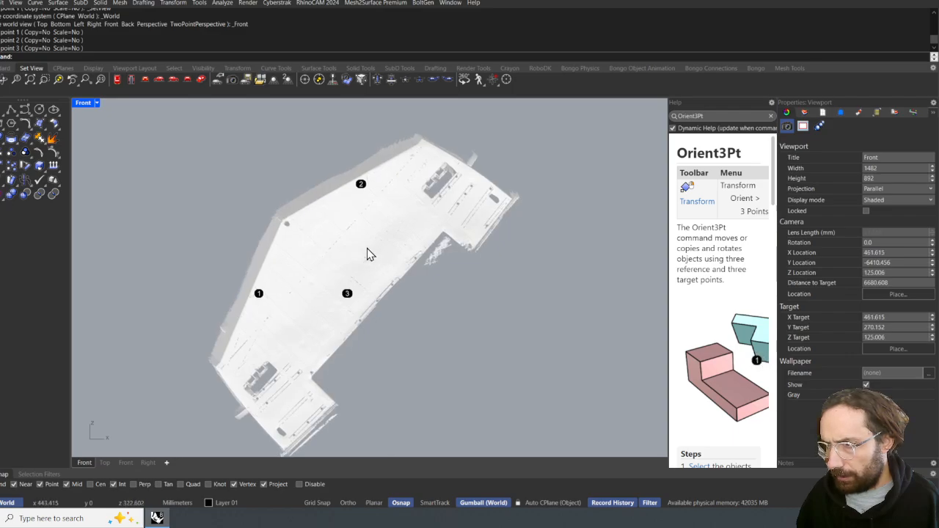
pyautogui.click(26, 168)
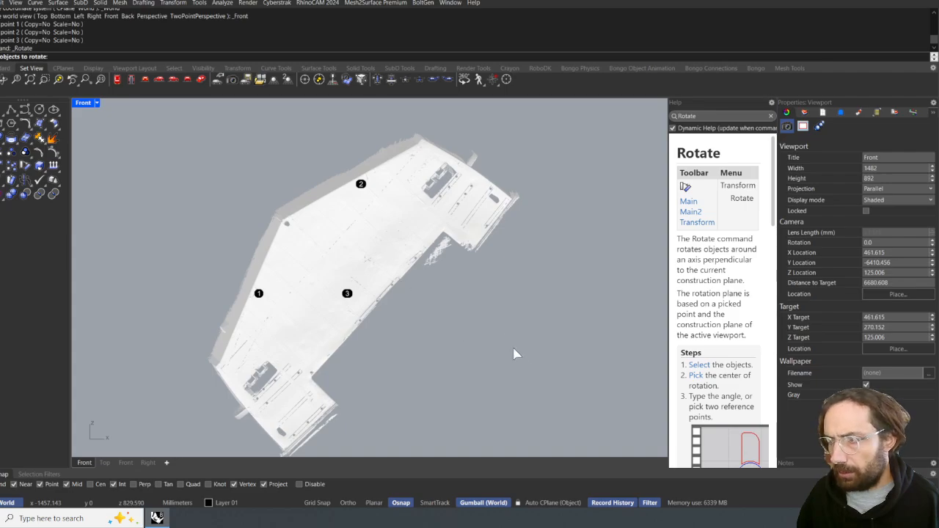
pyautogui.scroll(3, 451, 234)
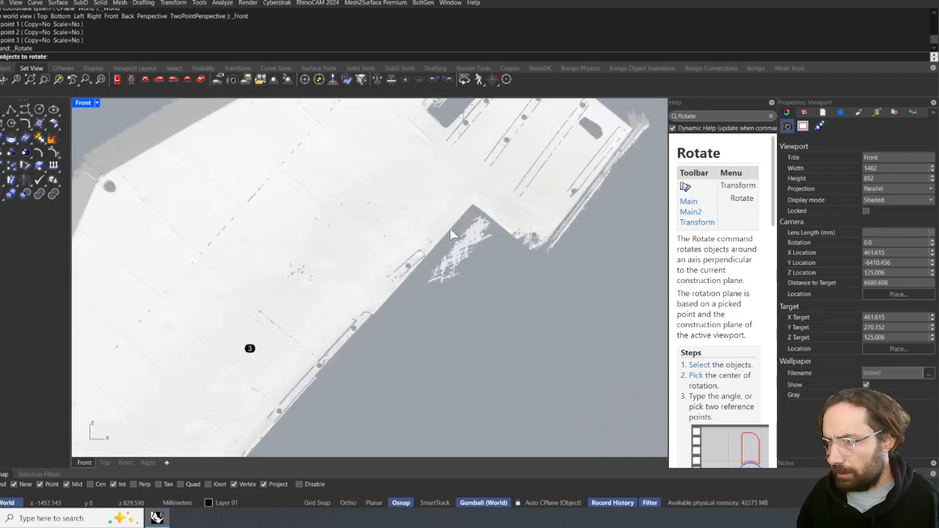
pyautogui.scroll(3, 462, 205)
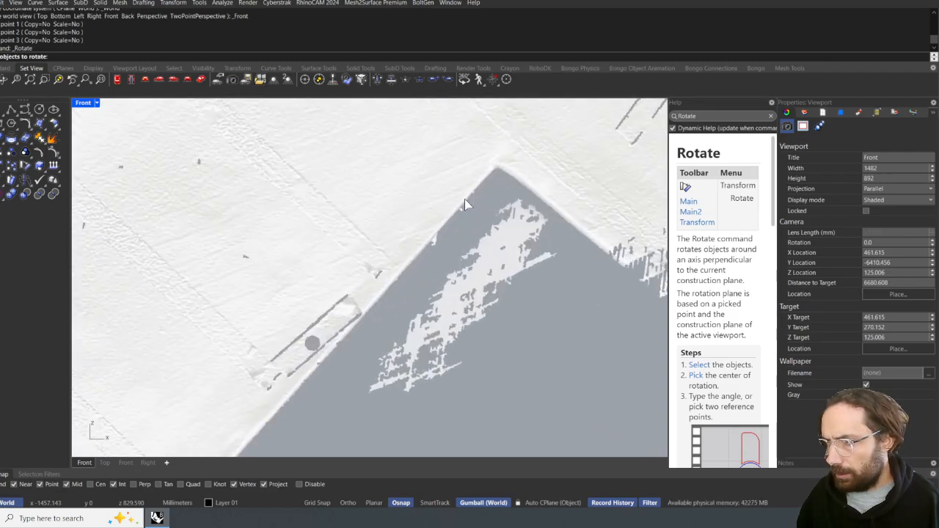
pyautogui.click(819, 116)
pyautogui.scroll(-8, 463, 227)
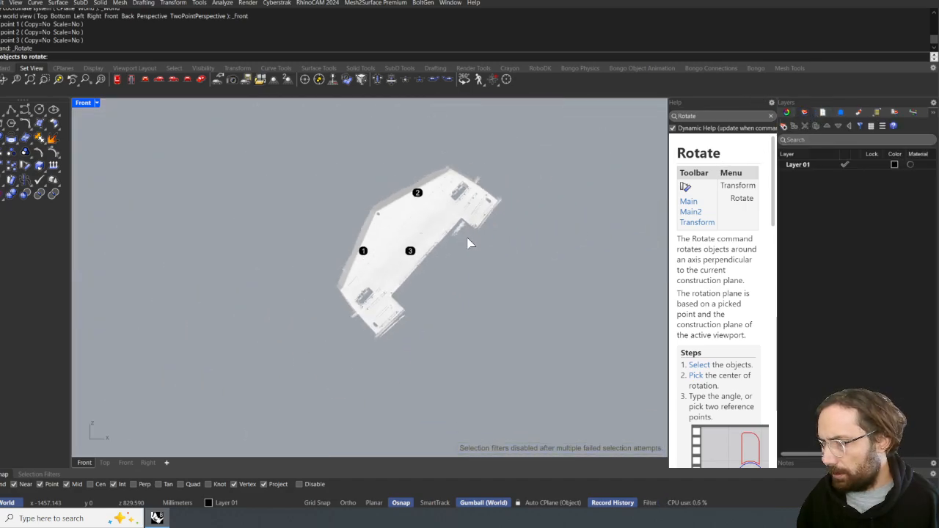
pyautogui.moveTo(497, 270); pyautogui.dragTo(470, 258, button='right')
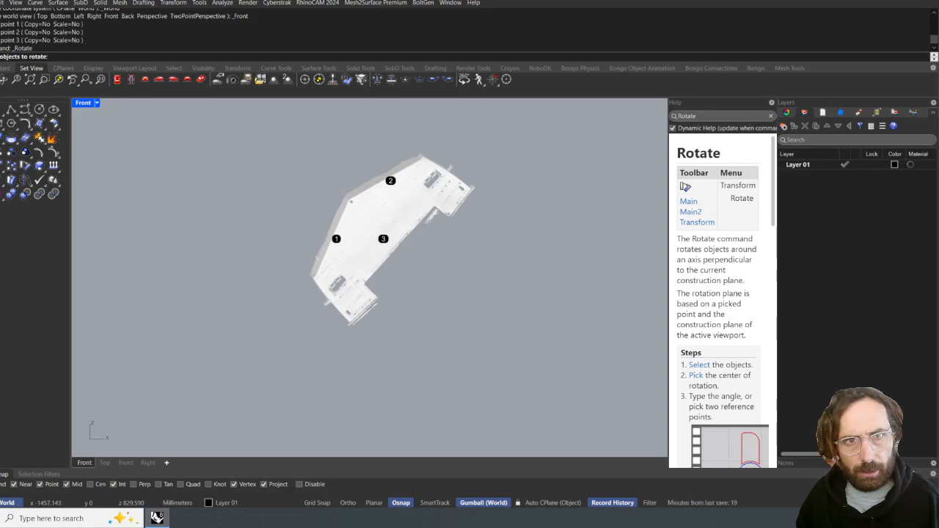
pyautogui.scroll(4, 370, 264)
pyautogui.click(411, 270)
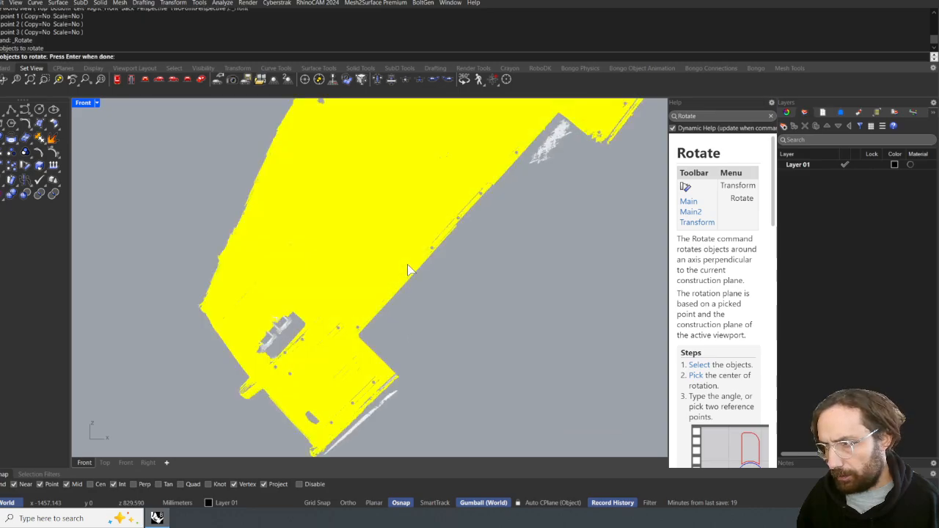
pyautogui.scroll(-2, 465, 269)
pyautogui.scroll(-2, 423, 335)
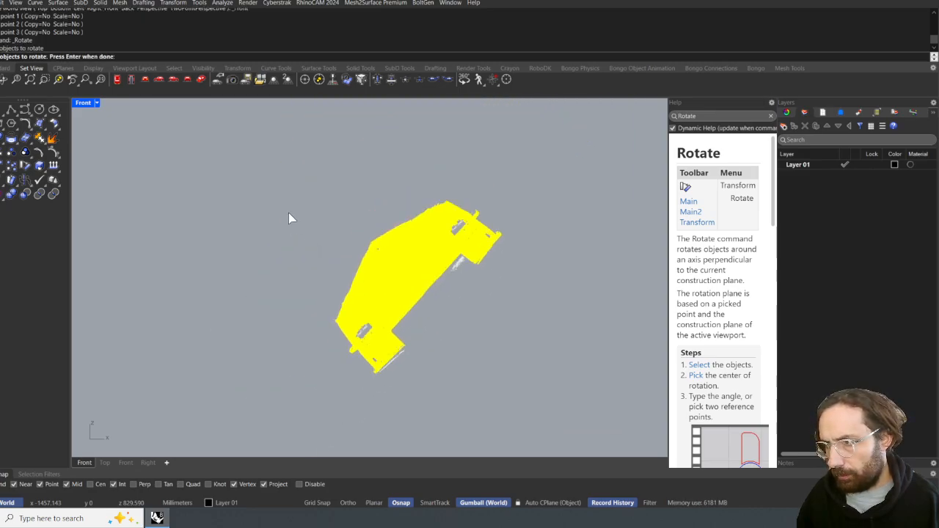
pyautogui.moveTo(235, 152); pyautogui.dragTo(487, 328)
pyautogui.scroll(6, 462, 282)
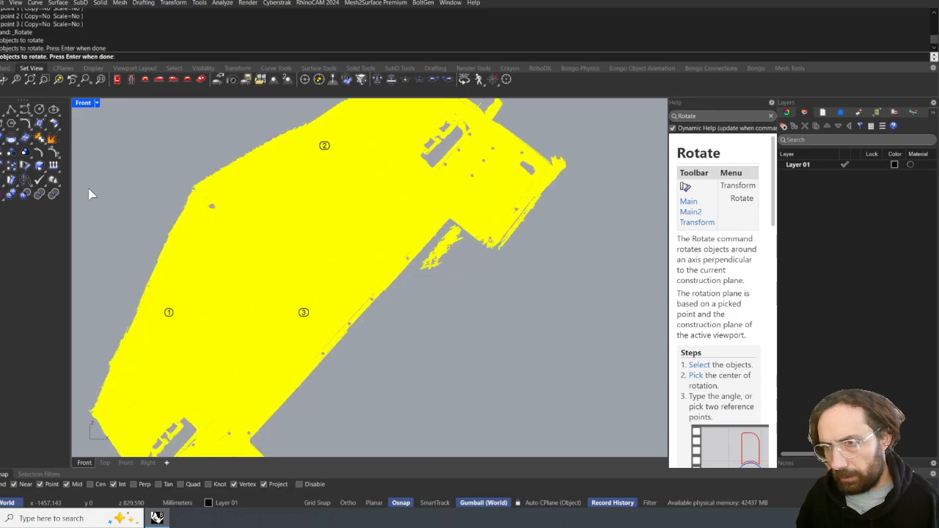
# - Start Rotate on all the scan meshes and dots, with the rotation center on a vertex of the long straight edge near its upper corner
pyautogui.click(19, 168)
pyautogui.scroll(3, 463, 221)
pyautogui.scroll(-8, 440, 235)
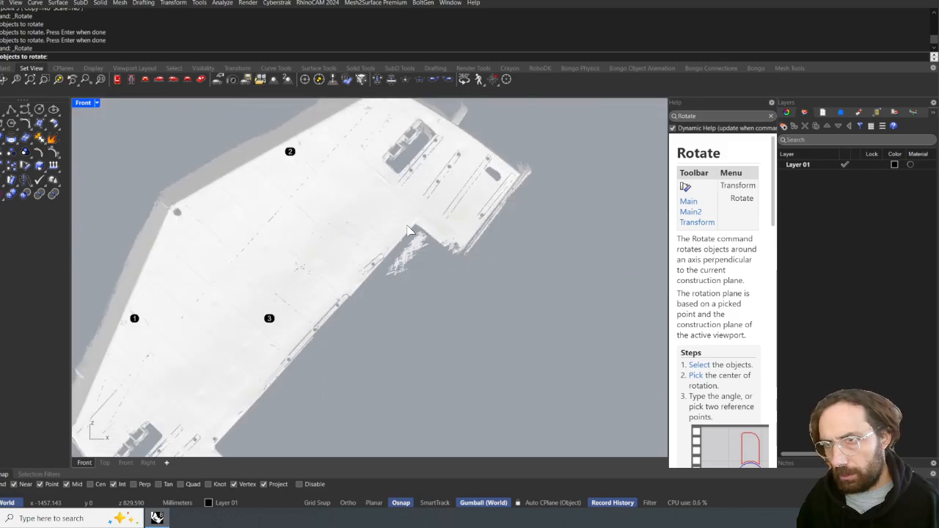
pyautogui.moveTo(211, 154); pyautogui.dragTo(499, 349)
pyautogui.scroll(8, 410, 256)
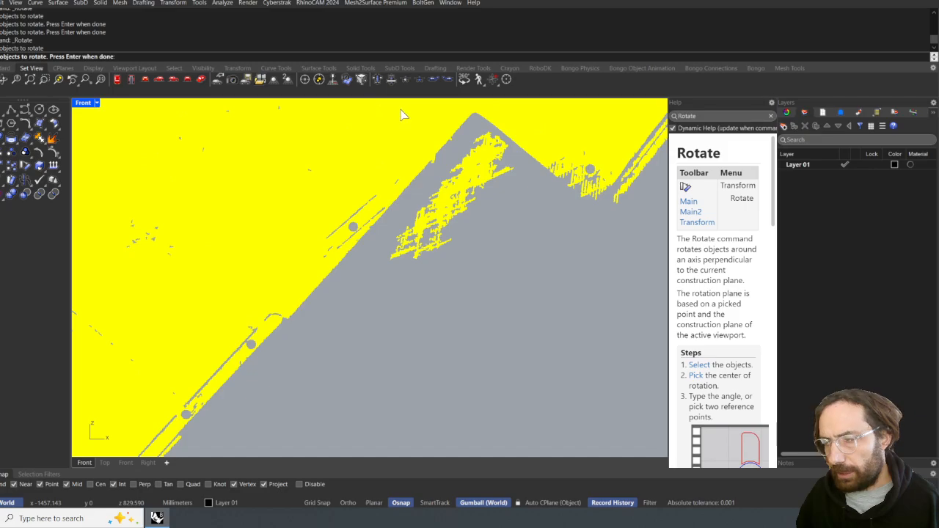
pyautogui.press('Return')
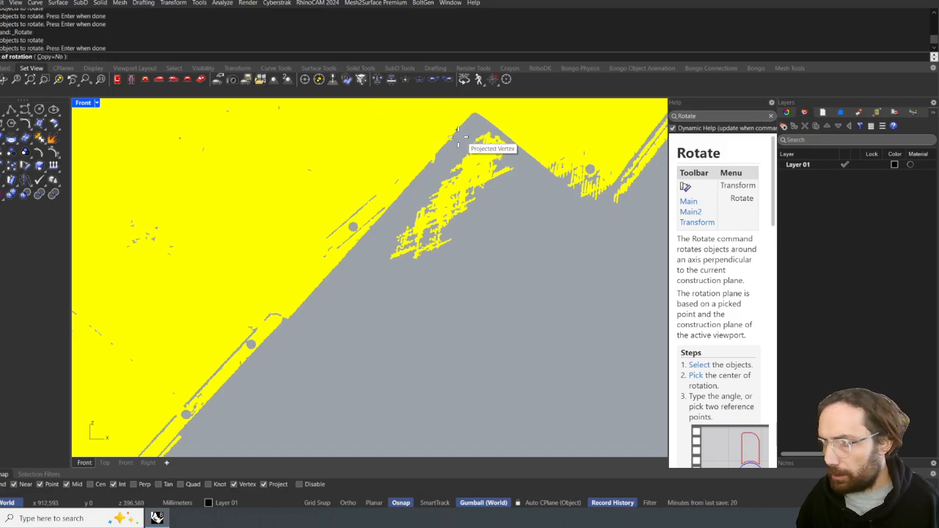
pyautogui.scroll(5, 453, 138)
pyautogui.scroll(-3, 440, 180)
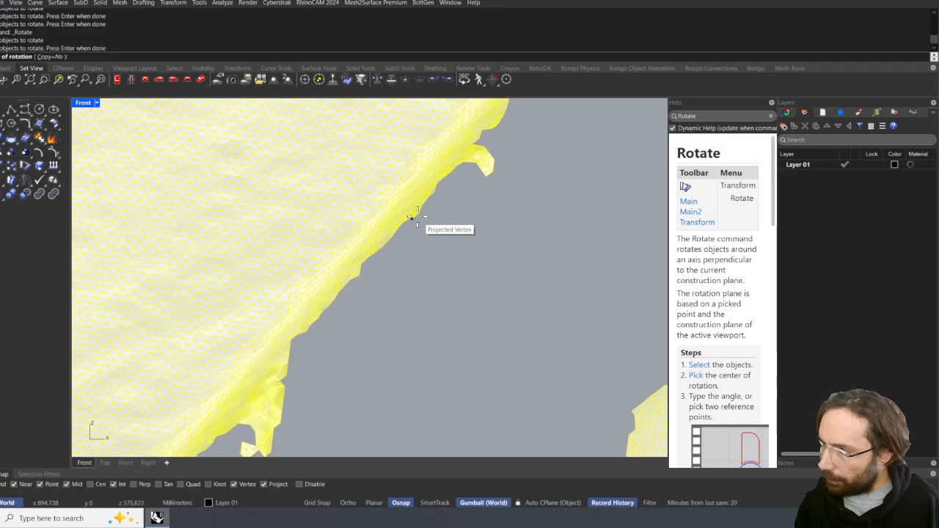
pyautogui.click(413, 216)
# - Take the rotation reference near the lower end of that edge and rotate the scan with Ortho until the edge is horizontal and the V-shaped tip points down
pyautogui.scroll(3, 415, 216)
pyautogui.scroll(-10, 395, 253)
pyautogui.moveTo(402, 283); pyautogui.dragTo(517, 200, button='right')
pyautogui.scroll(8, 374, 285)
pyautogui.scroll(5, 319, 241)
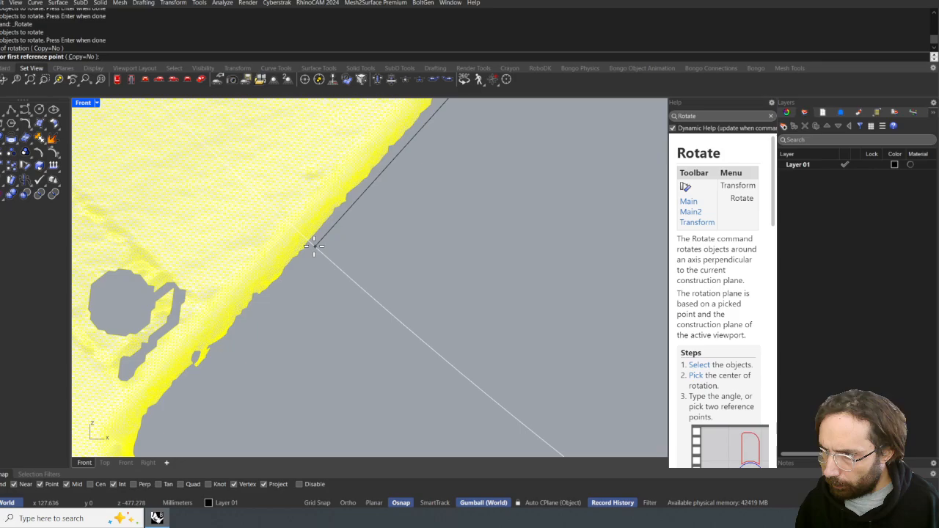
pyautogui.click(302, 253)
pyautogui.scroll(-10, 303, 254)
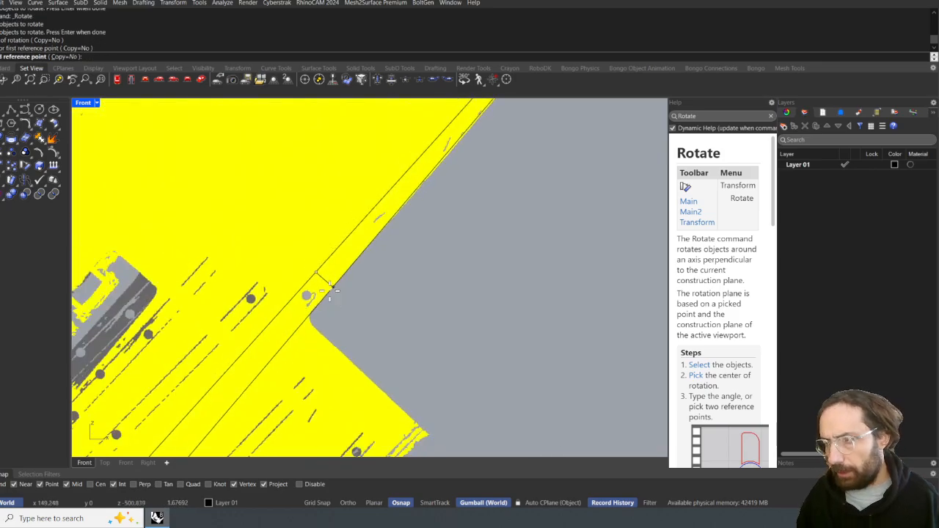
pyautogui.scroll(-3, 328, 300)
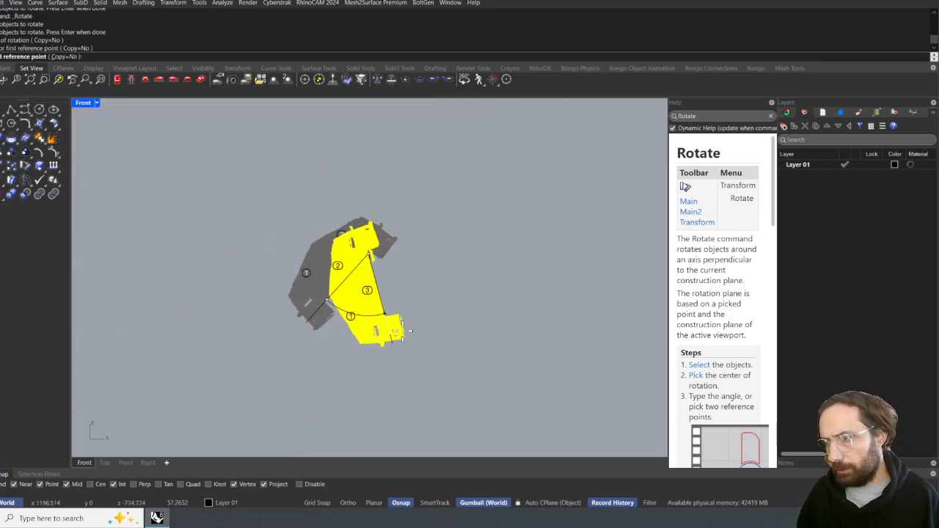
pyautogui.press('shift')
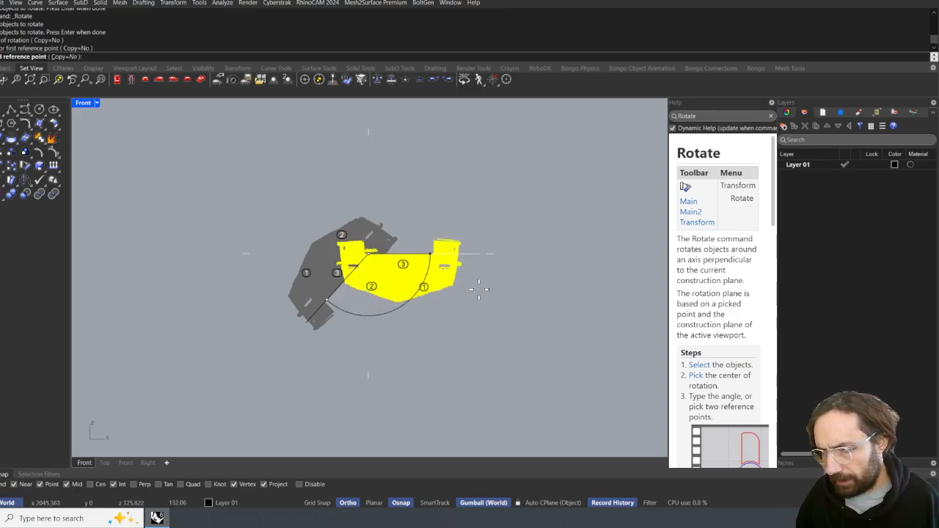
pyautogui.click(478, 289)
pyautogui.click(478, 289)
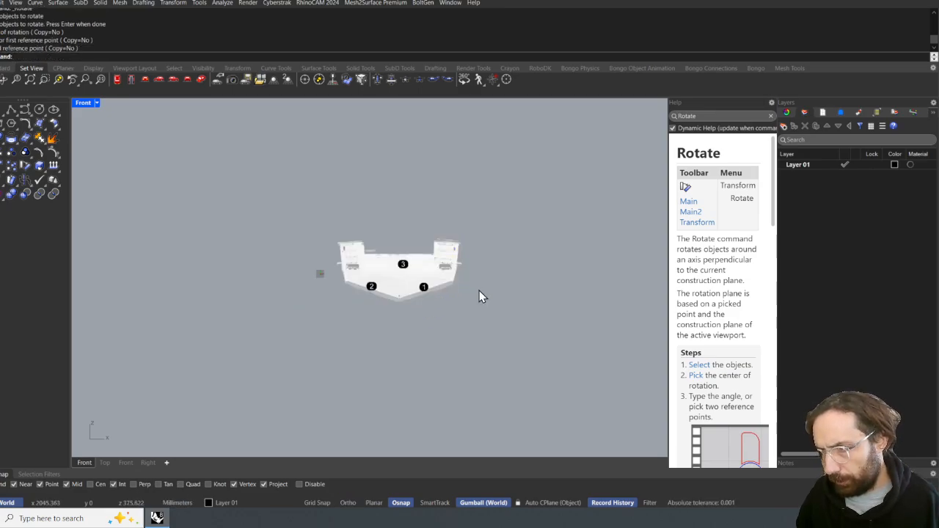
# - Move all the scan meshes and dots from the lowest vertex of the V-shaped tip to the origin 0,0,0
pyautogui.scroll(5, 388, 279)
pyautogui.moveTo(388, 278); pyautogui.dragTo(429, 289, button='right')
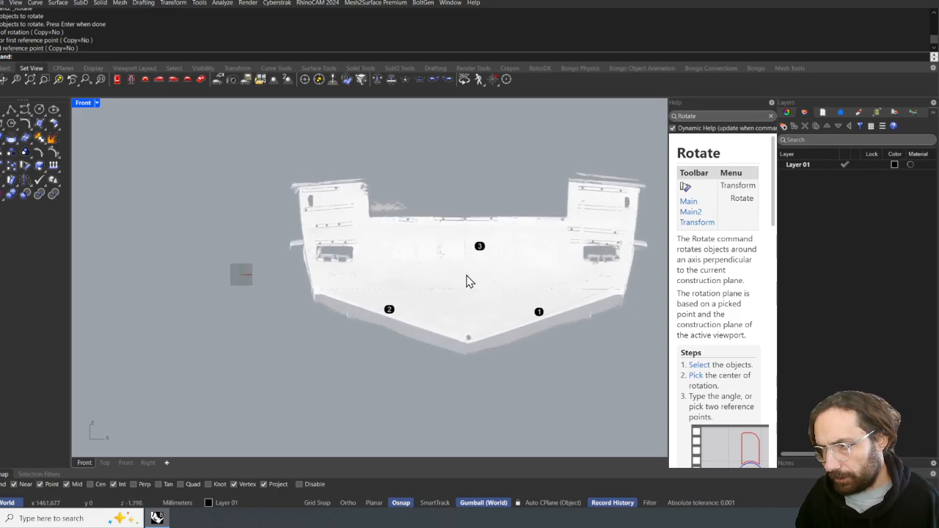
pyautogui.click(483, 277)
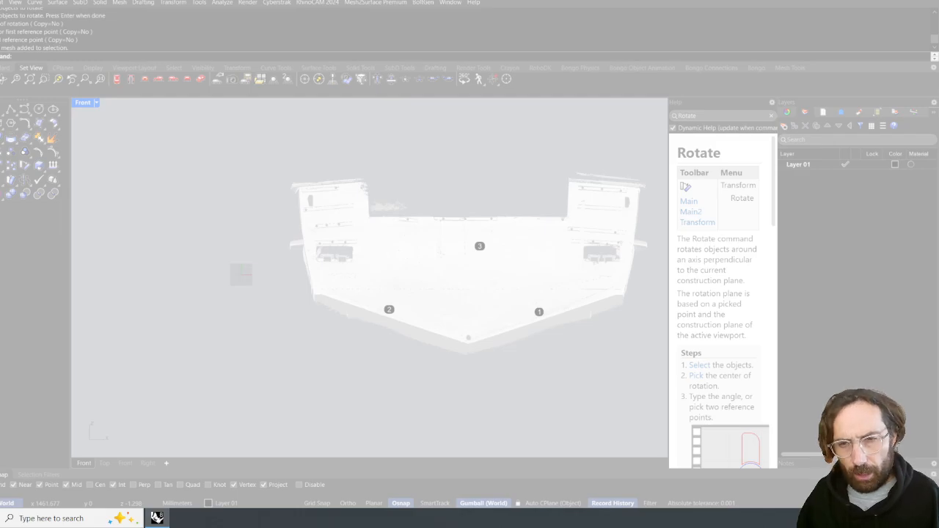
pyautogui.press('Escape')
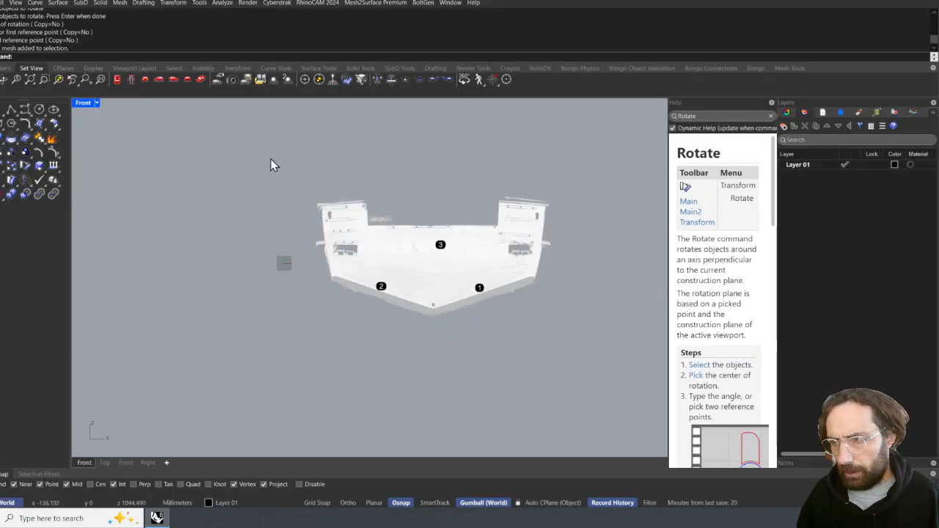
pyautogui.moveTo(272, 143); pyautogui.dragTo(619, 384)
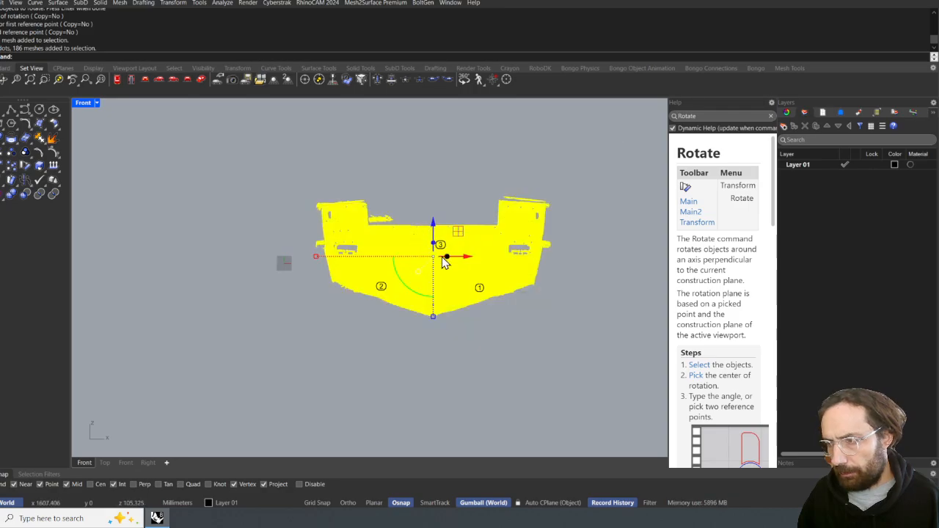
pyautogui.scroll(5, 429, 316)
pyautogui.scroll(5, 429, 301)
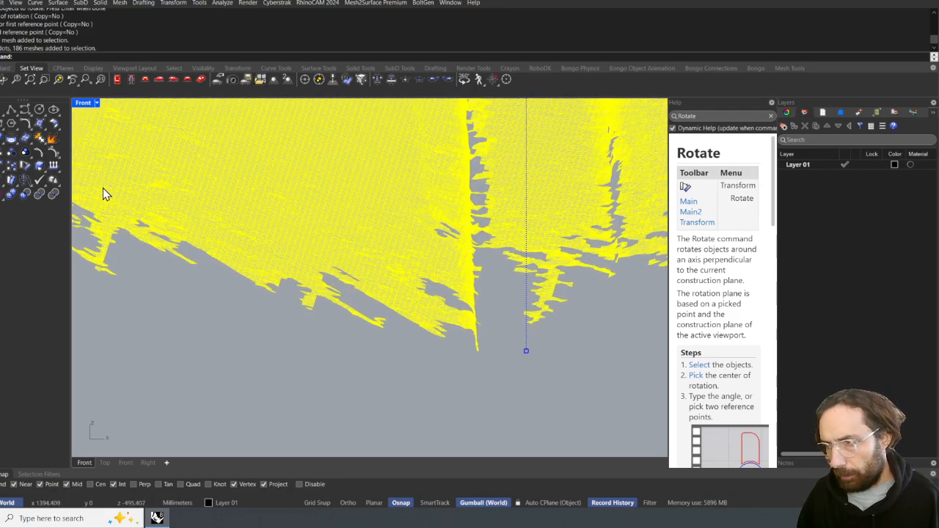
pyautogui.click(11, 166)
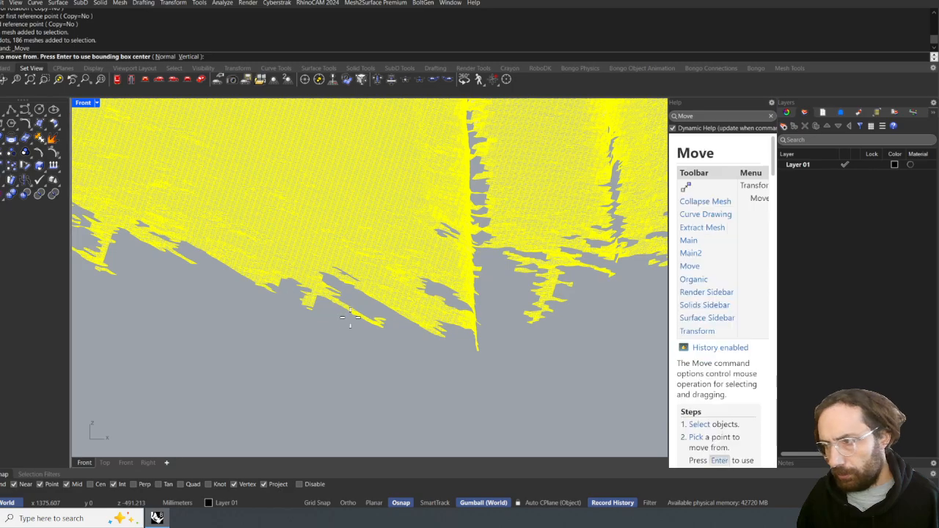
pyautogui.click(478, 352)
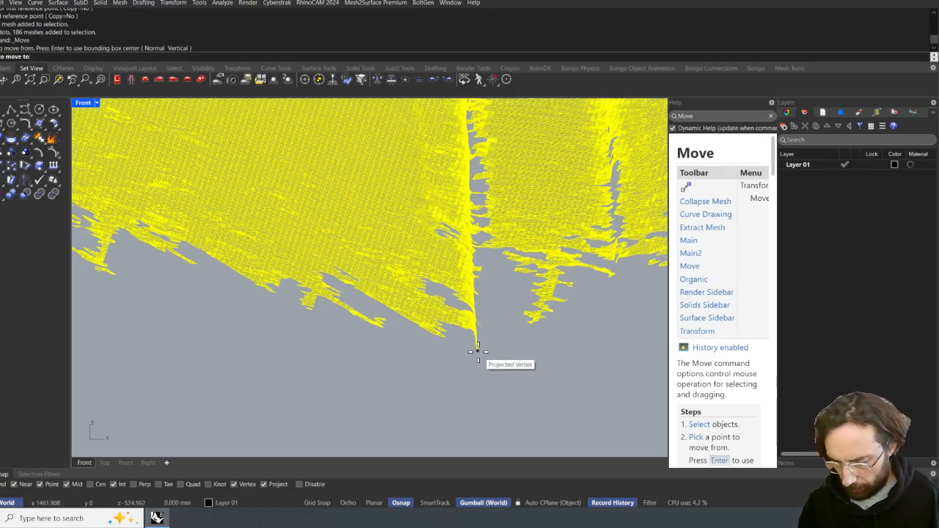
pyautogui.write('0,0,0')
pyautogui.press('Return')
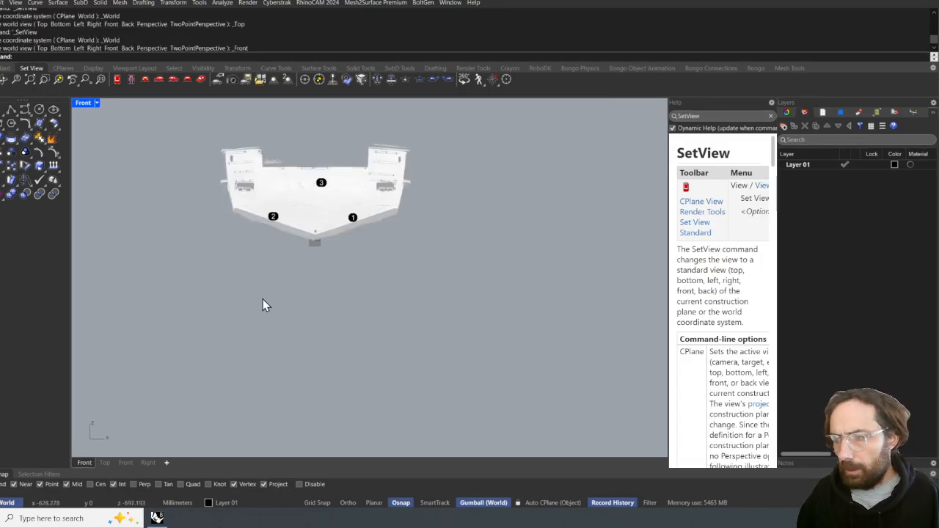
# - Check the scan's alignment to the world axes in the Front, Perspective, Back and Top views
pyautogui.moveTo(263, 299); pyautogui.dragTo(279, 328, button='right')
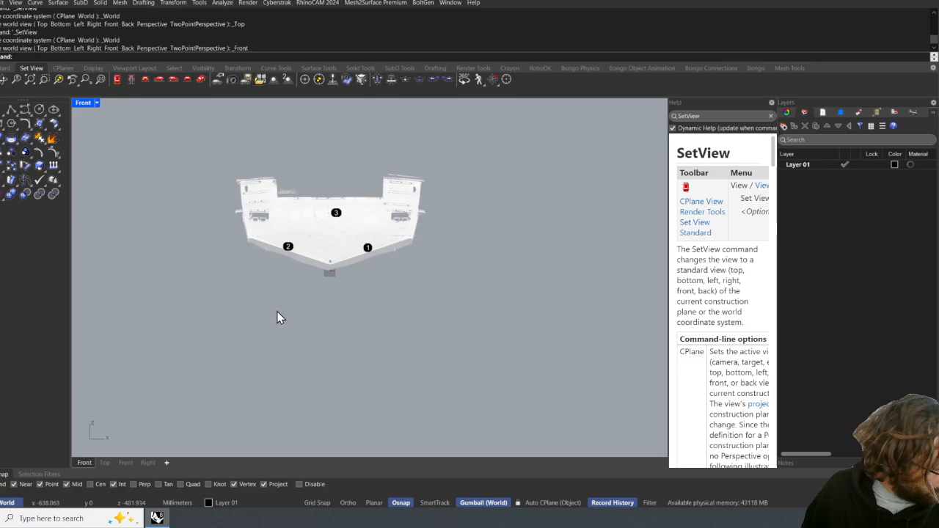
pyautogui.scroll(2, 316, 299)
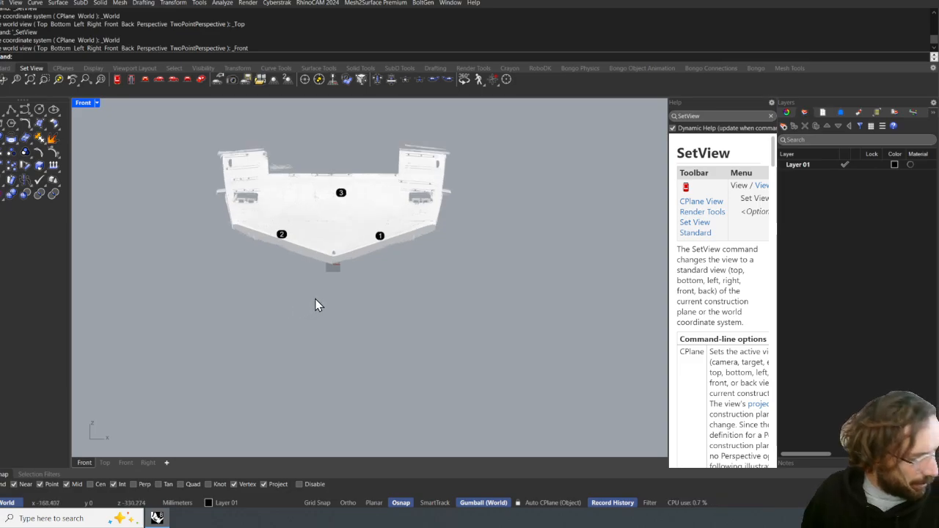
pyautogui.moveTo(329, 311); pyautogui.dragTo(326, 359, button='right')
pyautogui.scroll(3, 287, 261)
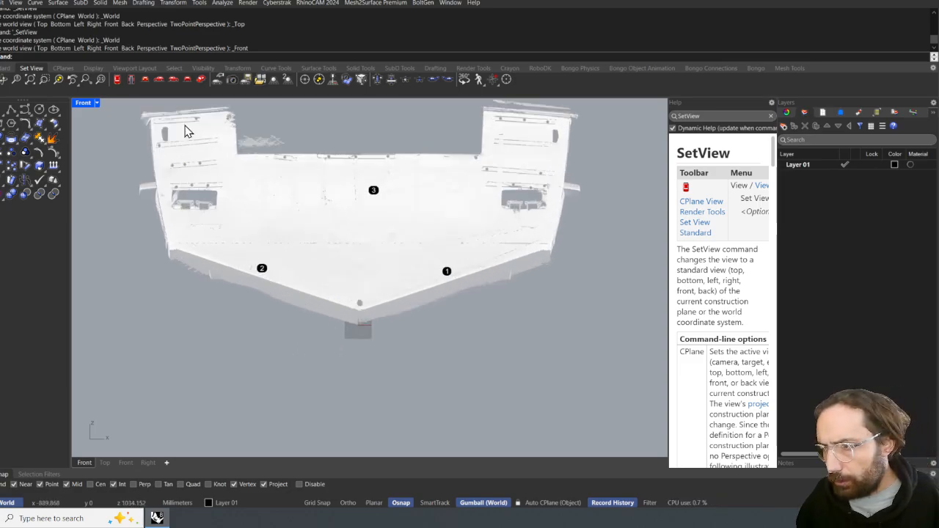
pyautogui.click(200, 79)
pyautogui.moveTo(375, 203); pyautogui.dragTo(248, 183, button='right')
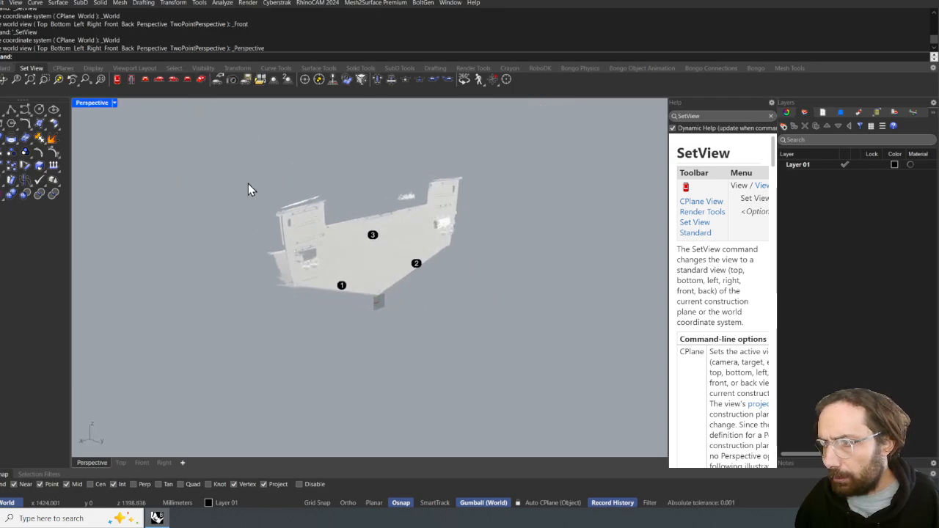
pyautogui.click(175, 81)
pyautogui.moveTo(245, 140); pyautogui.dragTo(234, 135, button='right')
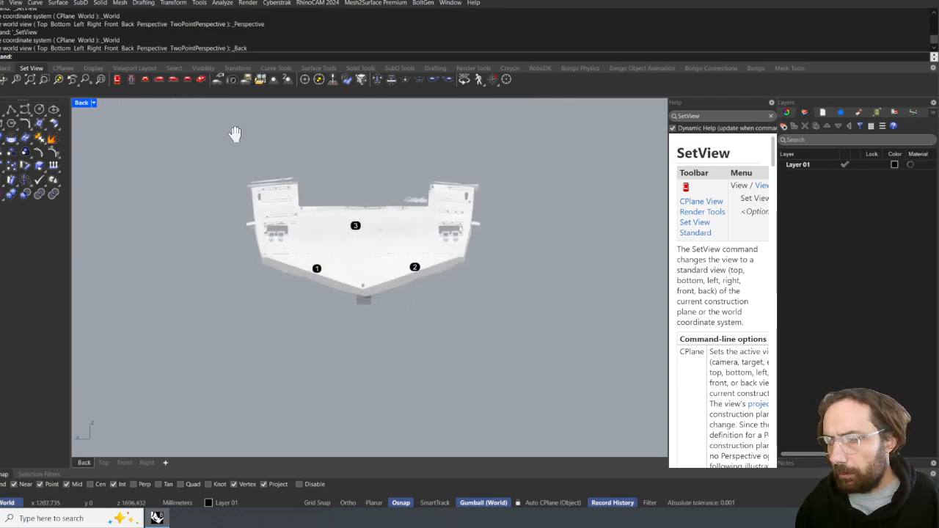
pyautogui.click(115, 79)
pyautogui.scroll(15, 387, 276)
pyautogui.moveTo(334, 223); pyautogui.dragTo(408, 231, button='right')
pyautogui.scroll(-7, 409, 232)
pyautogui.click(144, 79)
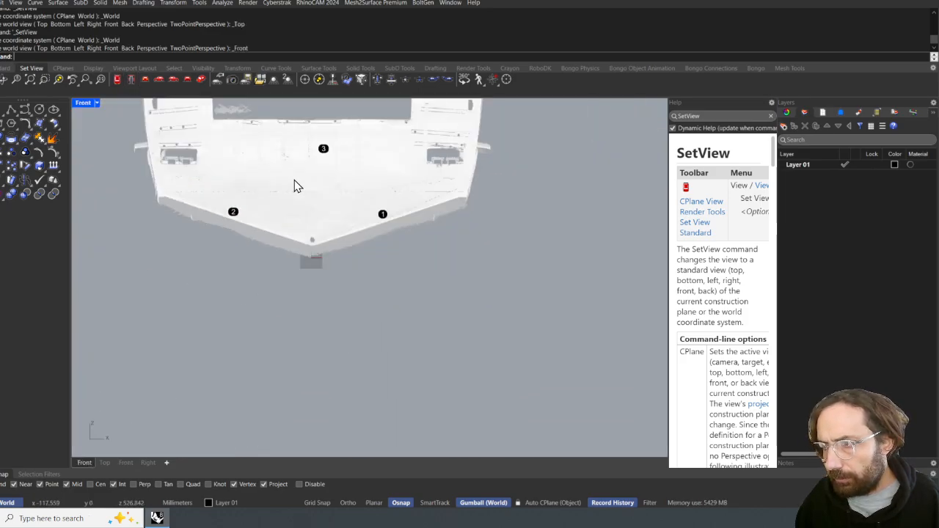
pyautogui.scroll(-4, 294, 180)
pyautogui.scroll(2, 342, 227)
pyautogui.scroll(-2, 329, 236)
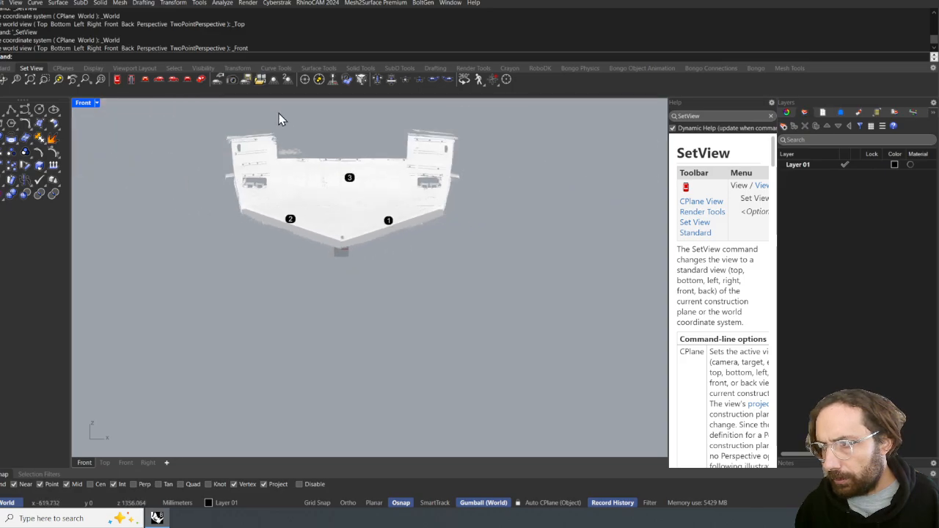
# - Switch to the Perspective view and select the scan's main mesh
pyautogui.click(201, 79)
pyautogui.moveTo(335, 174); pyautogui.dragTo(350, 212, button='right')
pyautogui.click(345, 196)
pyautogui.scroll(-7, 350, 212)
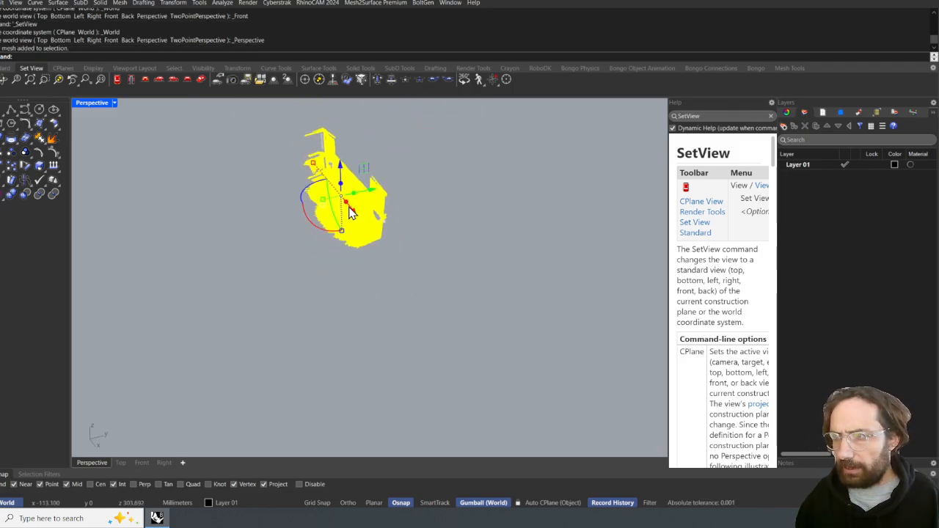
# - Select all the scan meshes and dots and rotate them 180 degrees about the vertical Z axis
pyautogui.click(277, 189)
pyautogui.moveTo(251, 104); pyautogui.dragTo(346, 220)
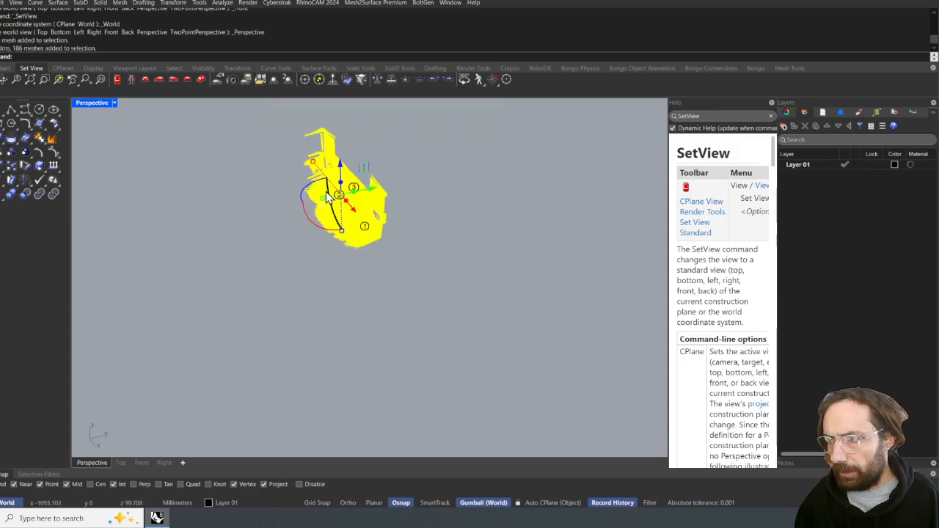
pyautogui.click(314, 192)
pyautogui.write('18')
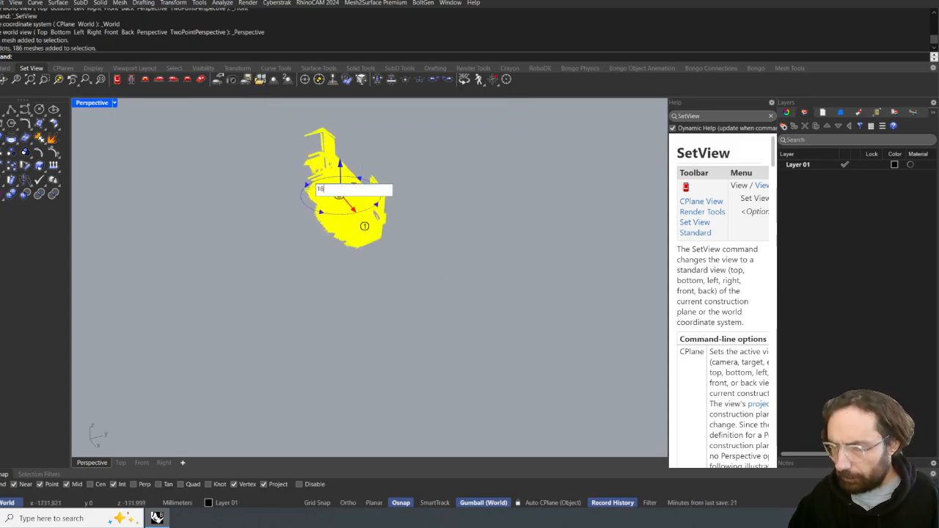
pyautogui.write('0')
pyautogui.press('Return')
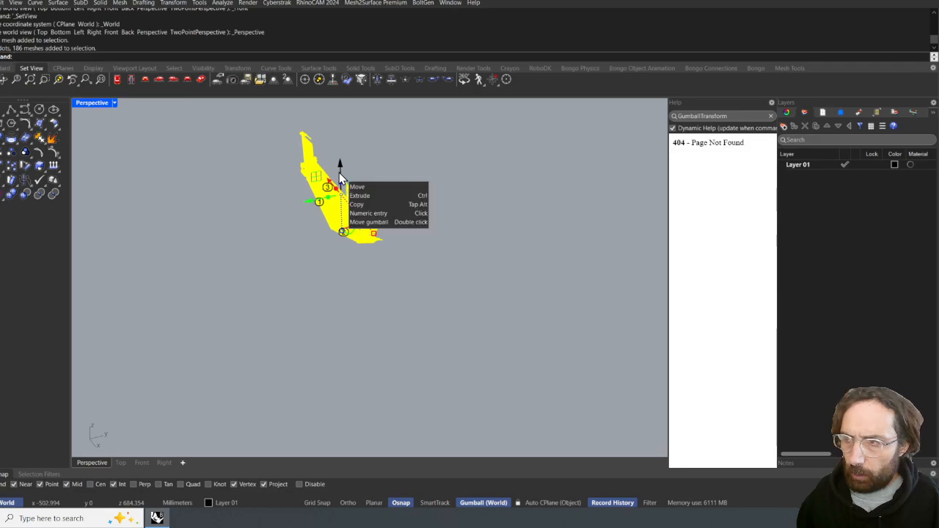
# - Deselect the scan in the Front view and inspect its orientation with the V-shaped tip at the origin
pyautogui.click(145, 79)
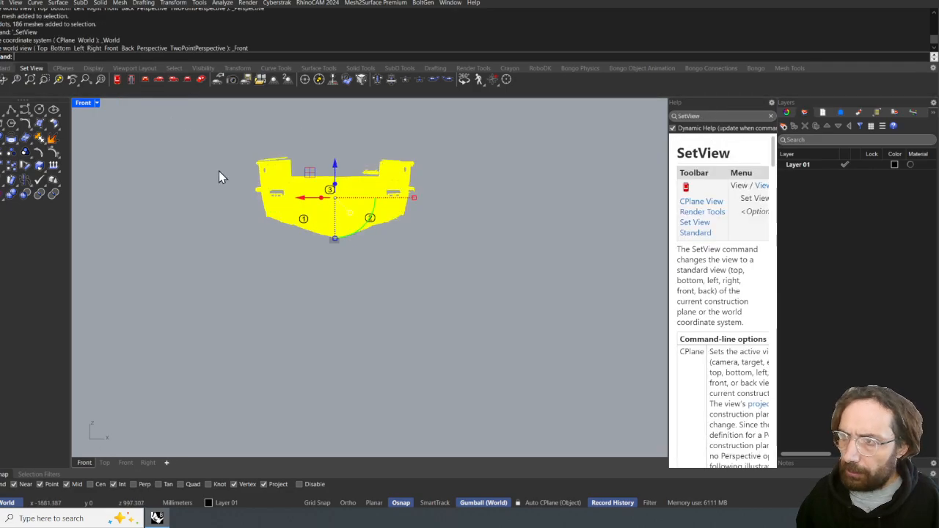
pyautogui.click(170, 146)
pyautogui.scroll(6, 314, 198)
pyautogui.moveTo(313, 216); pyautogui.dragTo(307, 240, button='right')
pyautogui.scroll(-4, 300, 233)
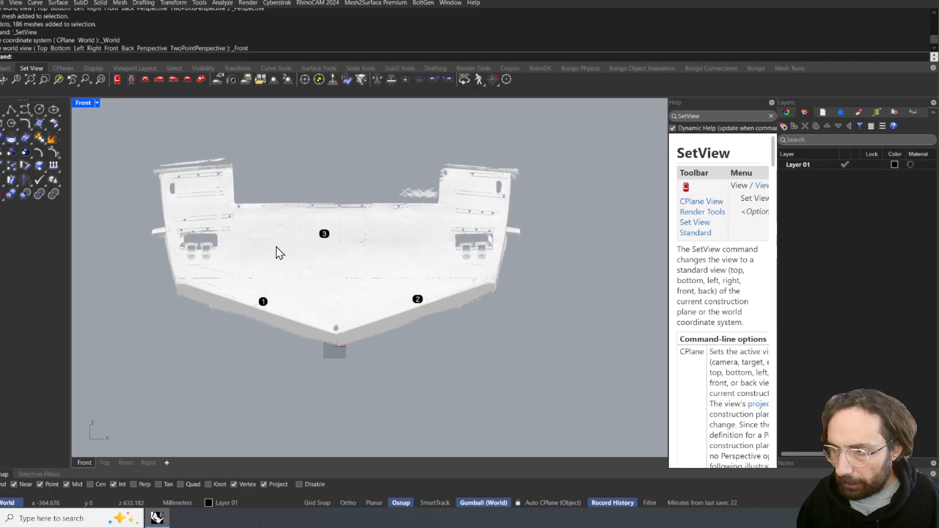
# - Reduce the scan's main mesh by 80 percent with ReduceMesh
pyautogui.click(275, 227)
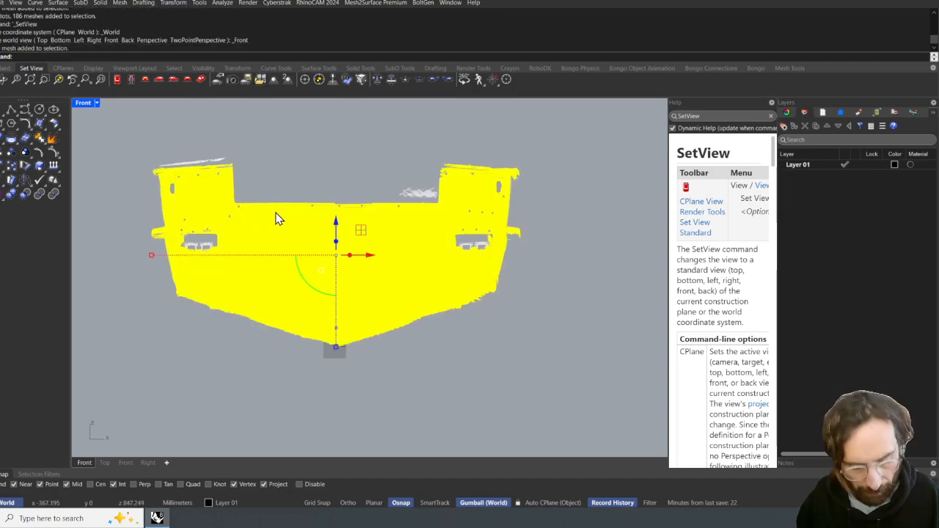
pyautogui.write('duceMesh')
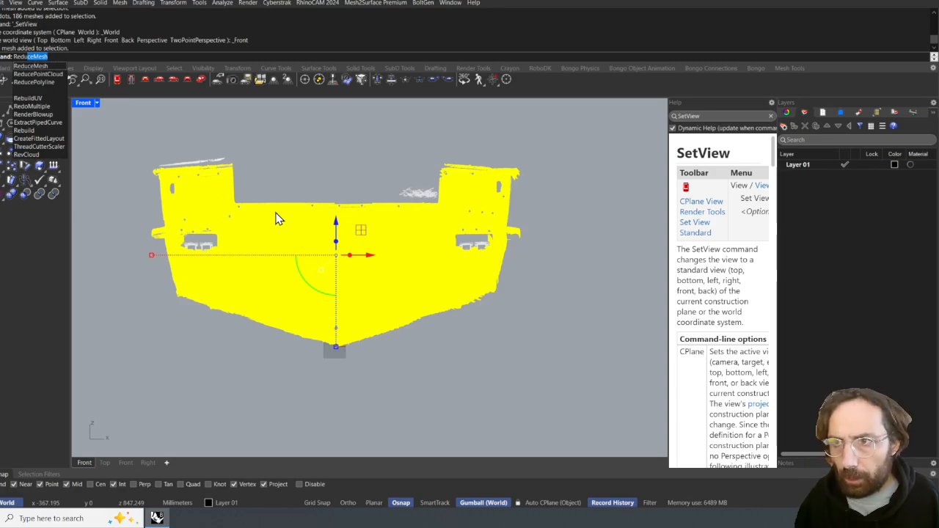
pyautogui.press('Return')
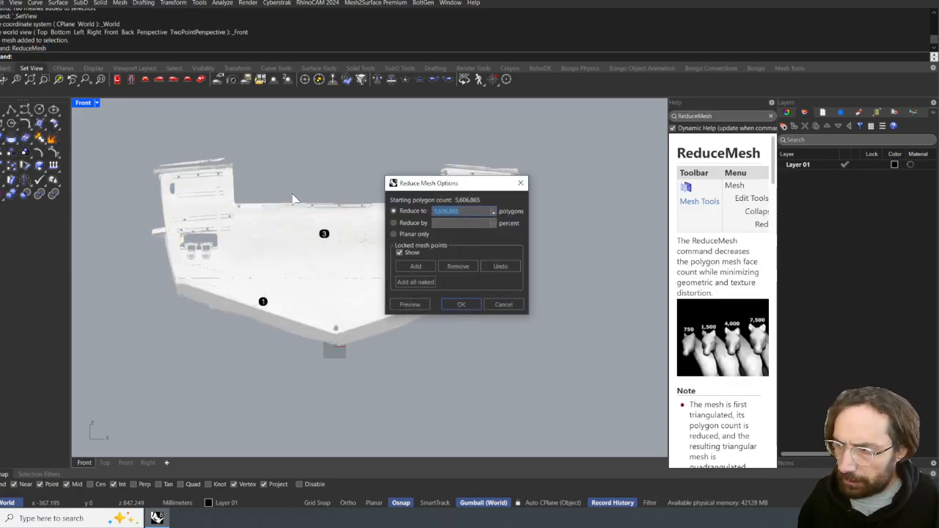
pyautogui.moveTo(420, 187); pyautogui.dragTo(298, 136)
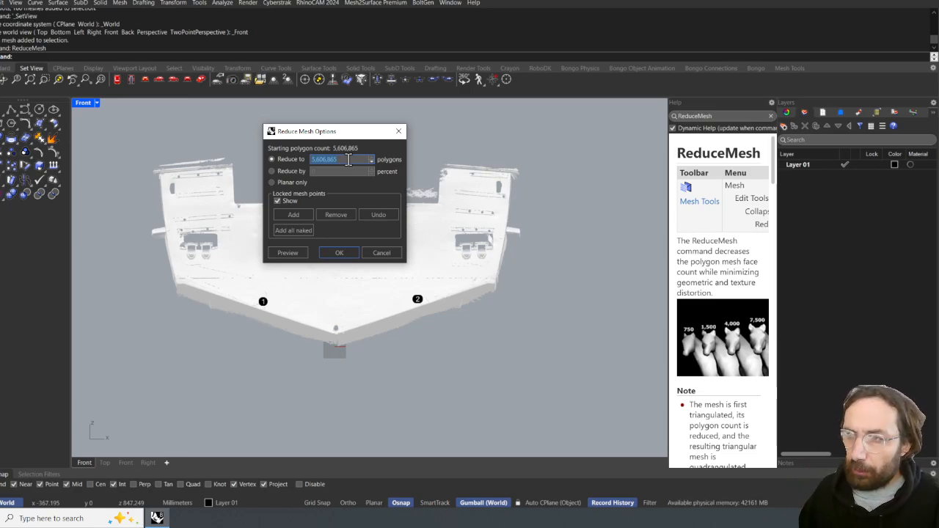
pyautogui.click(273, 171)
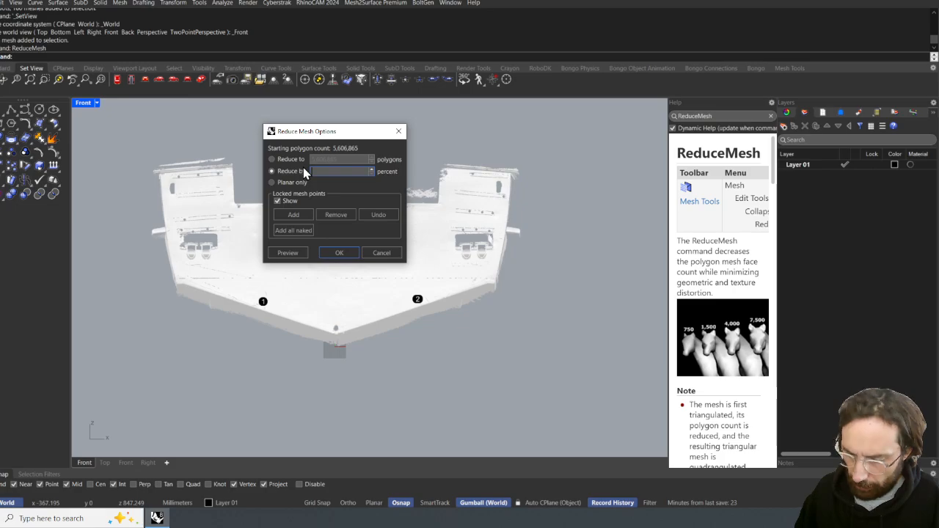
pyautogui.write('80')
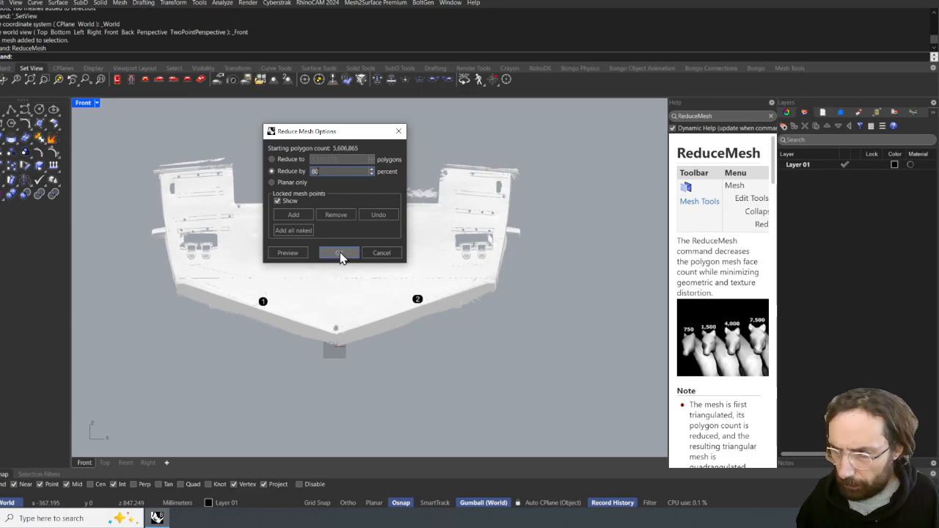
pyautogui.click(339, 253)
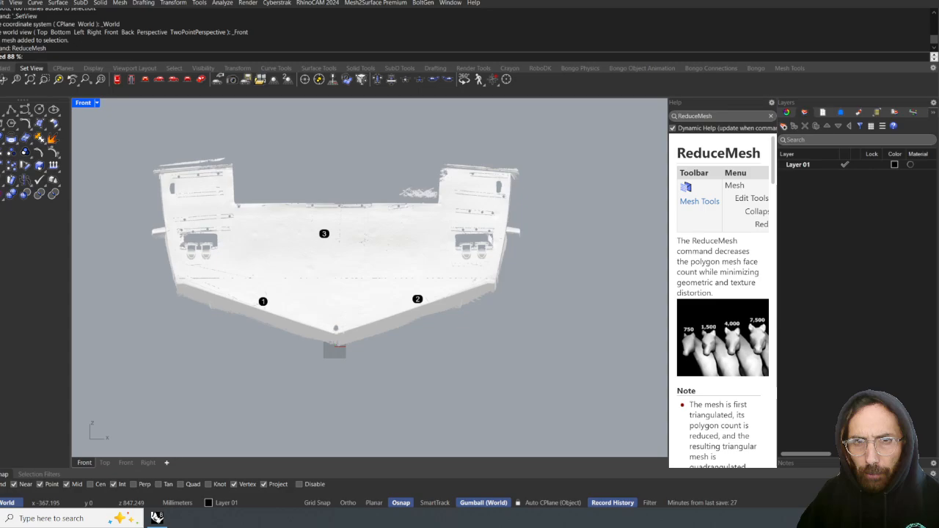
# - Switch to the ReduceMesh help page in Chrome and read the reduction and locked mesh point options
pyautogui.moveTo(0, 220); pyautogui.dragTo(439, 93)
pyautogui.click(562, 89)
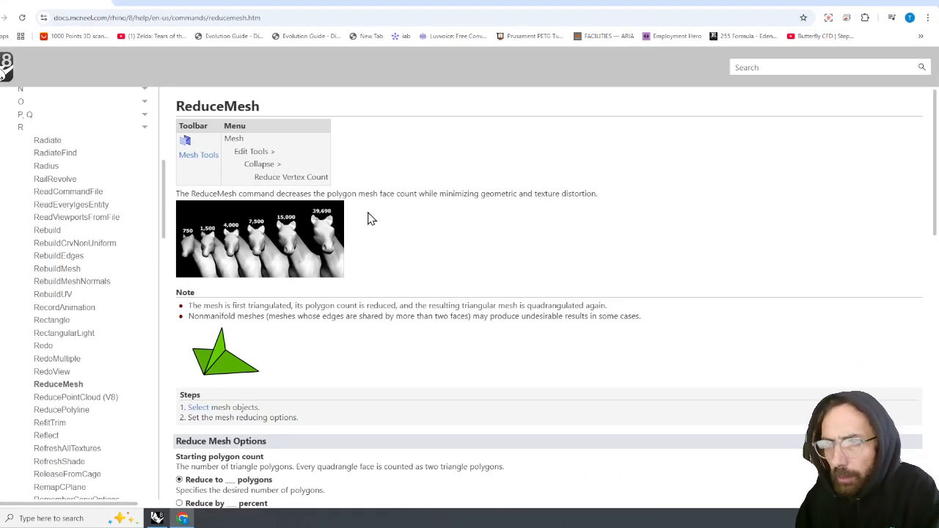
pyautogui.scroll(-2, 368, 213)
pyautogui.scroll(-2, 440, 164)
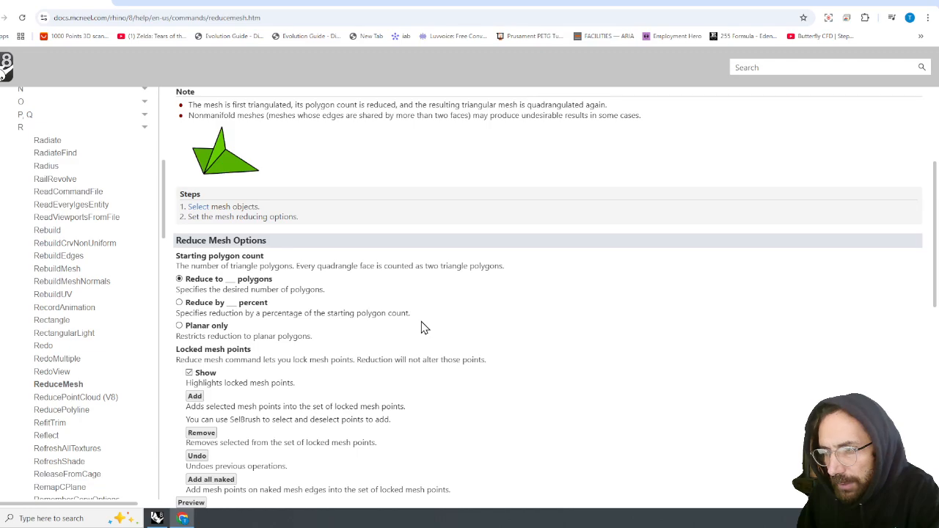
pyautogui.scroll(-1, 419, 326)
pyautogui.scroll(-1, 379, 265)
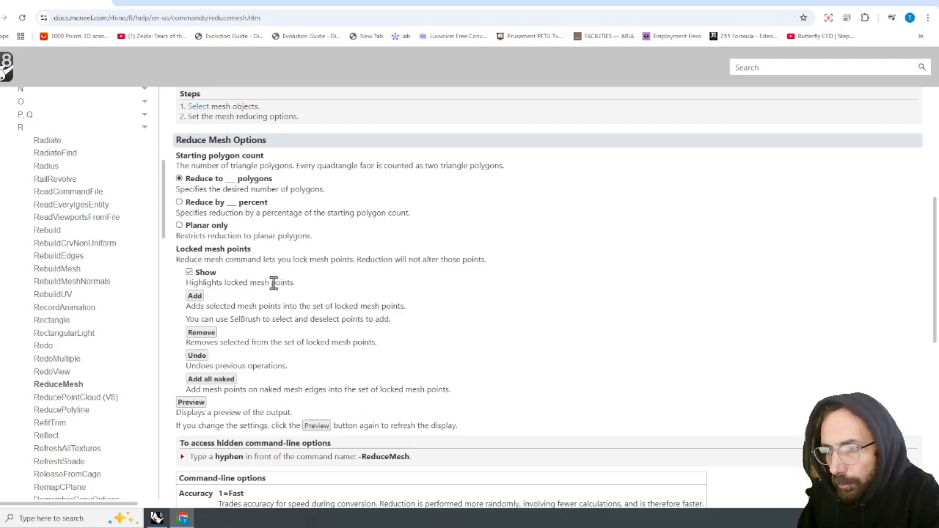
pyautogui.scroll(-1, 273, 283)
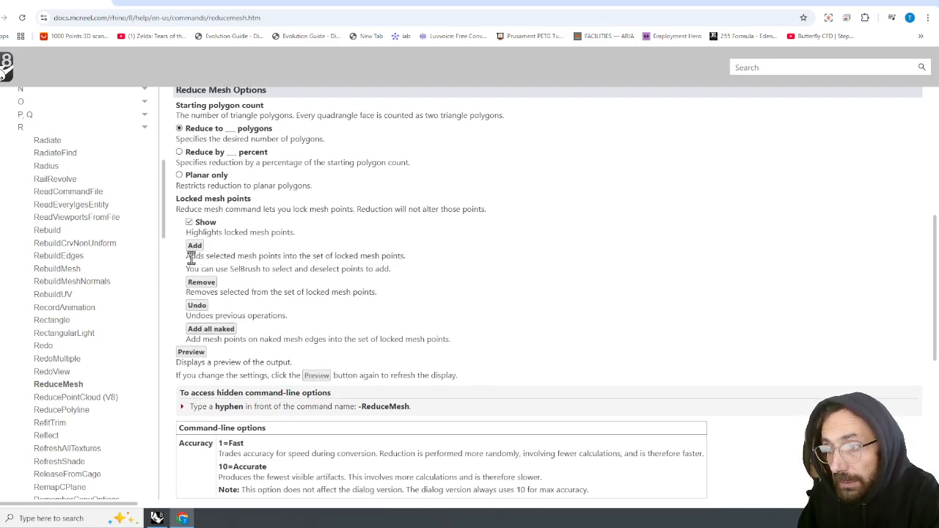
pyautogui.moveTo(190, 257); pyautogui.dragTo(384, 261)
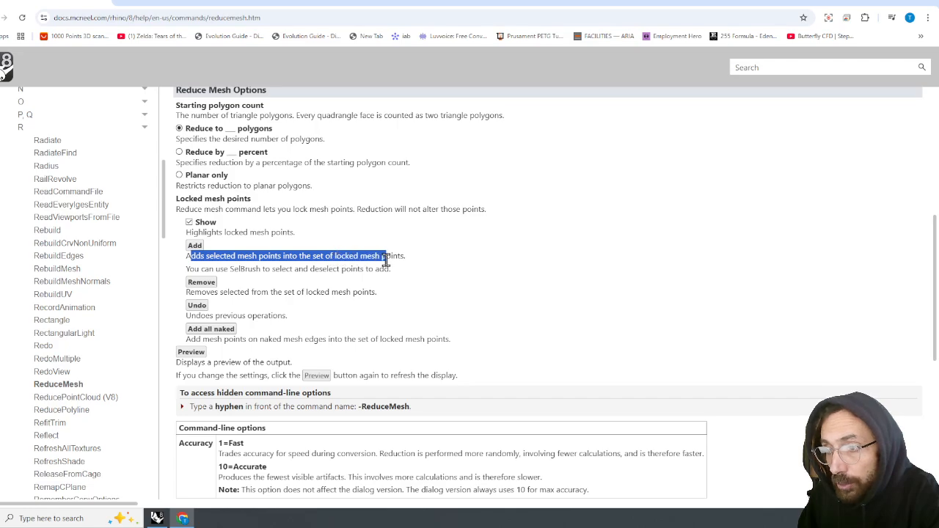
pyautogui.click(430, 269)
# - Read how to access ReduceMesh's hidden command-line options and its accuracy setting, and return to Rhino
pyautogui.scroll(-2, 431, 271)
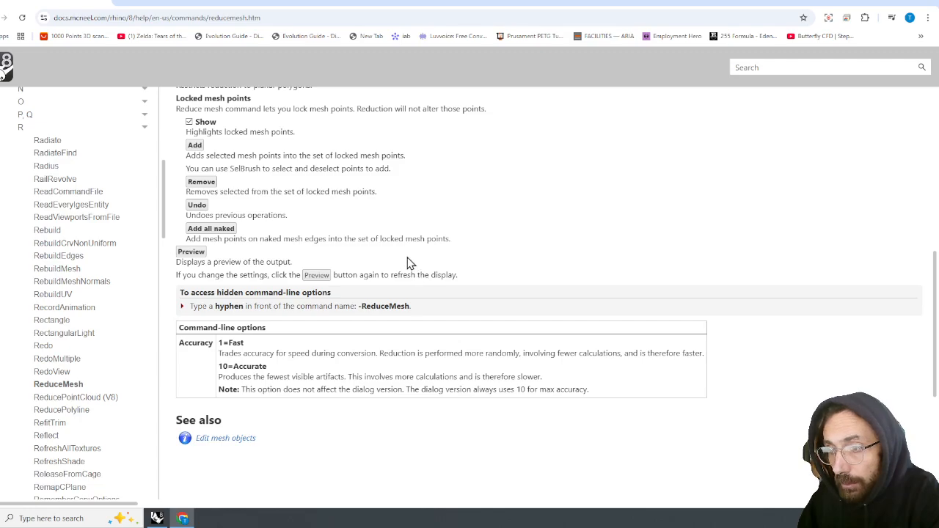
pyautogui.scroll(-1, 409, 257)
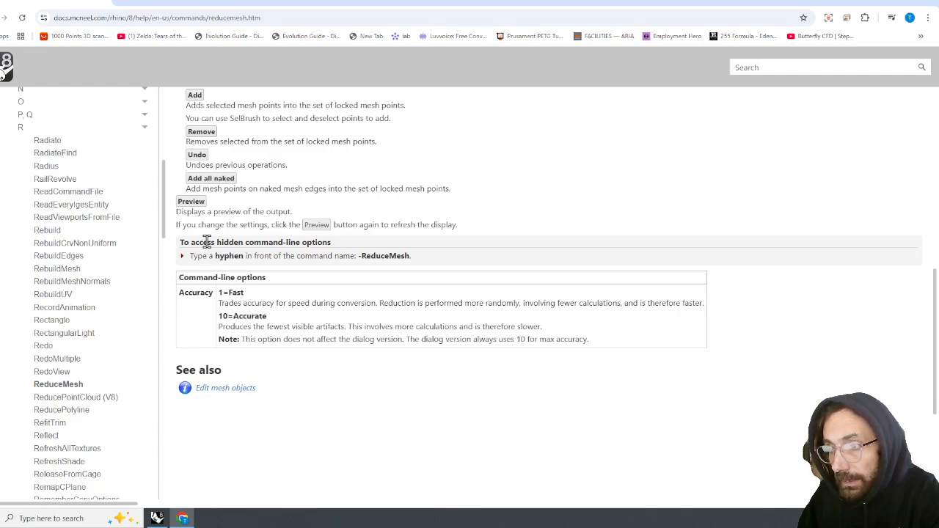
pyautogui.moveTo(208, 242); pyautogui.dragTo(339, 252)
pyautogui.moveTo(209, 256); pyautogui.dragTo(374, 271)
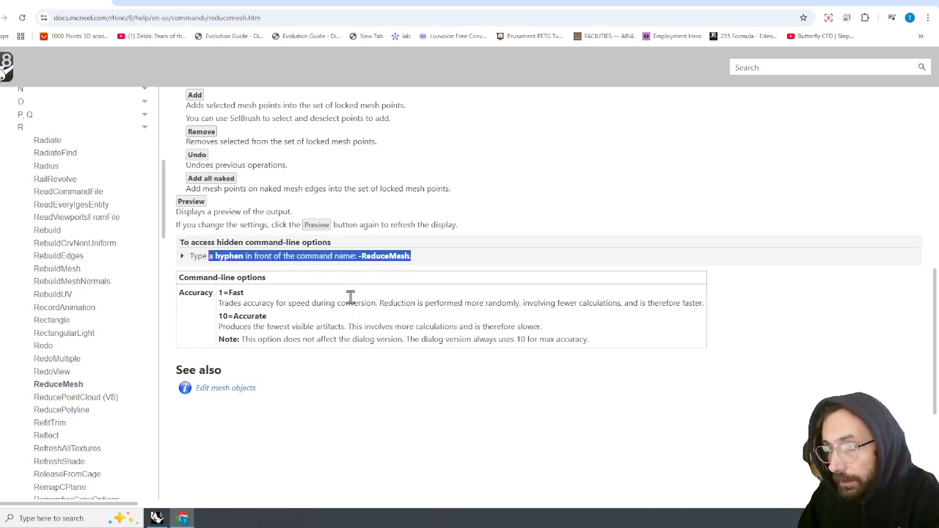
pyautogui.moveTo(408, 4); pyautogui.dragTo(2, 114)
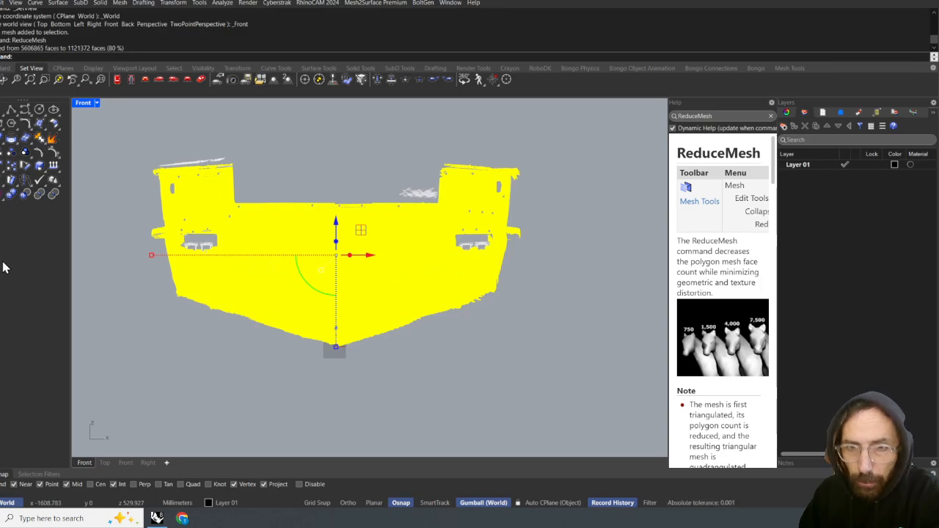
# - Check the main mesh's starting polygon count in the ReduceMesh options and close them without reducing
pyautogui.click(368, 160)
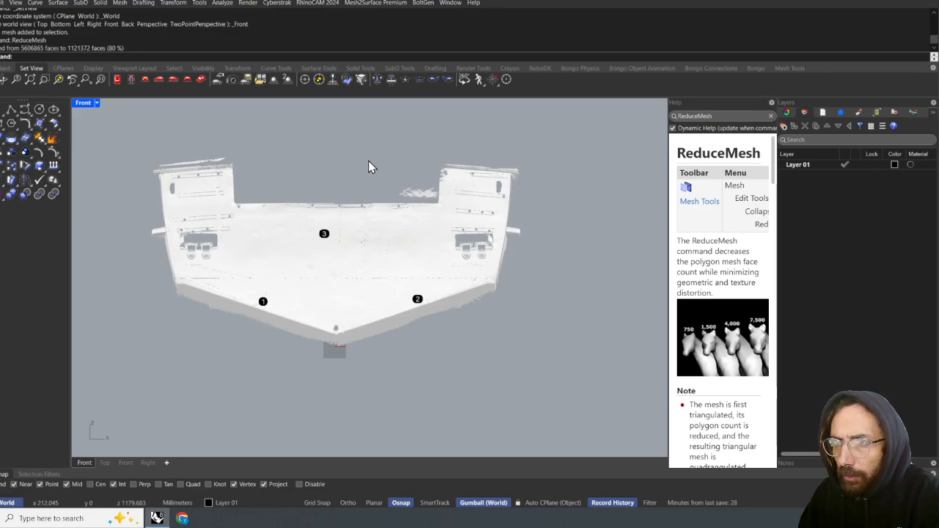
pyautogui.click(404, 216)
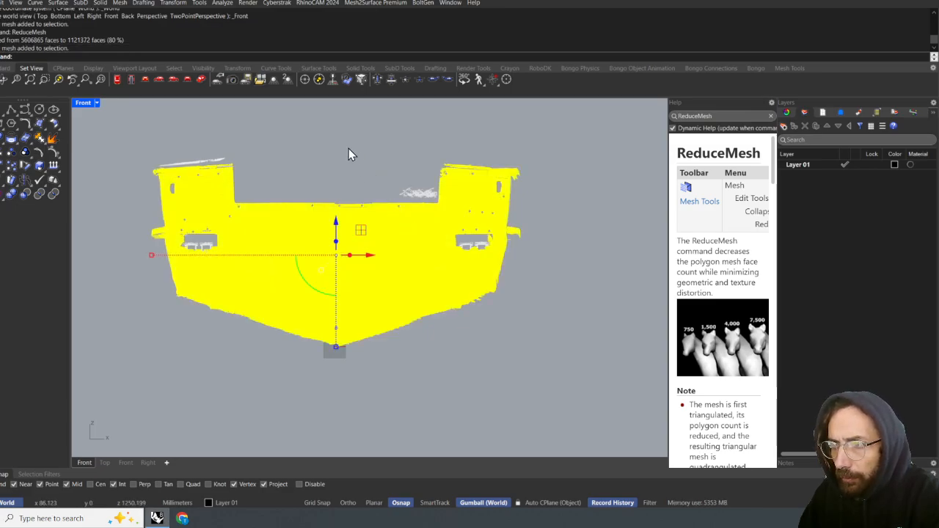
pyautogui.press('Return')
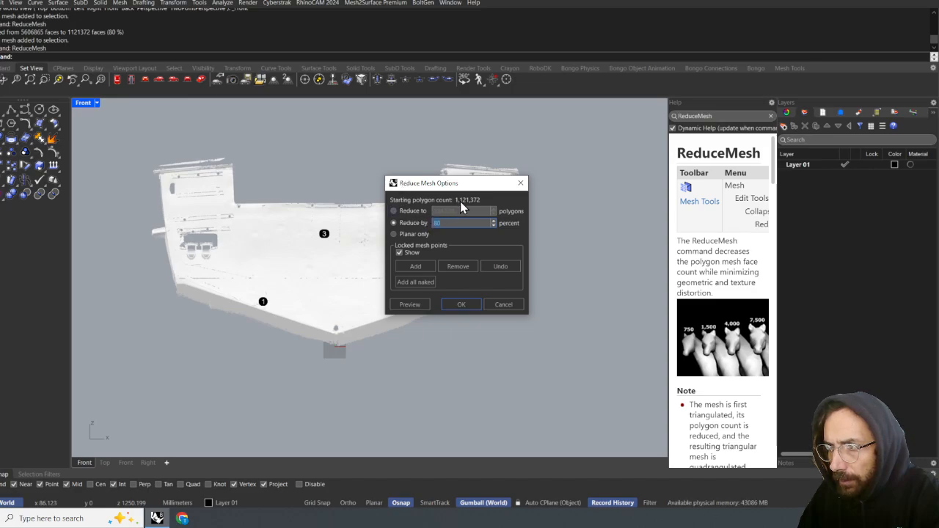
pyautogui.click(521, 183)
pyautogui.click(369, 142)
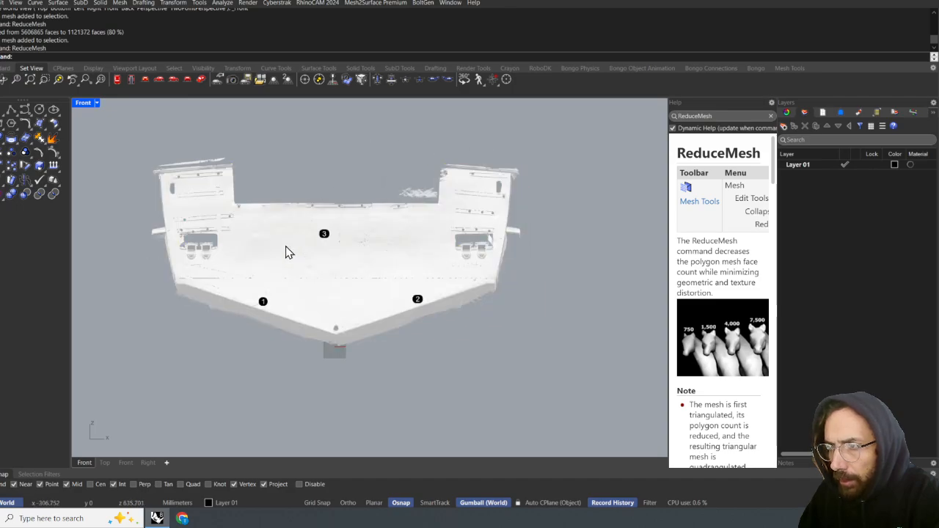
# - Select the main mesh, enter ReduceMesh as the command, and read its command-line accuracy options in a widened help pane
pyautogui.click(293, 234)
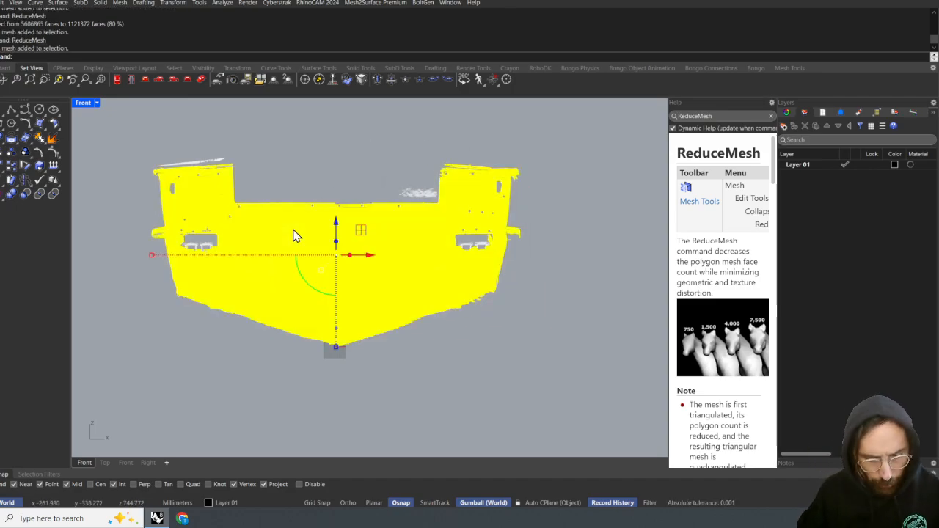
pyautogui.write('ReduceMesh')
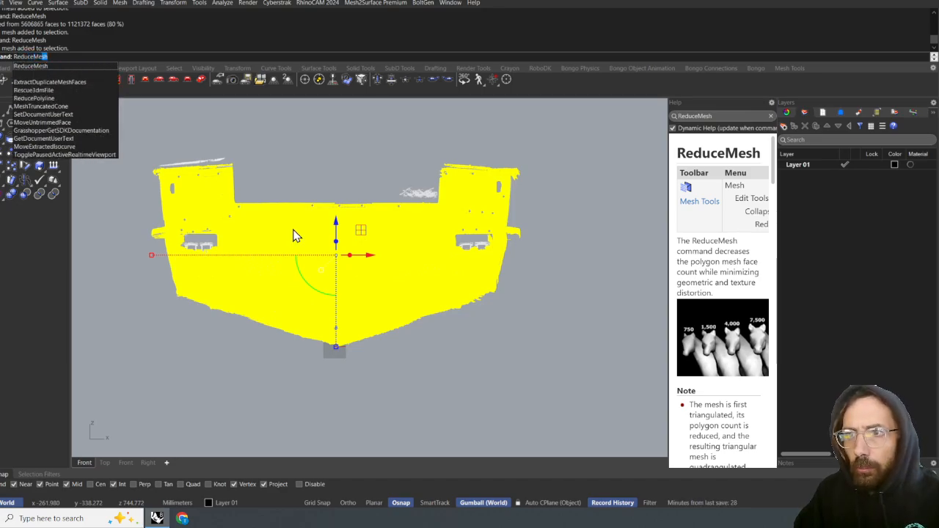
pyautogui.press('Return')
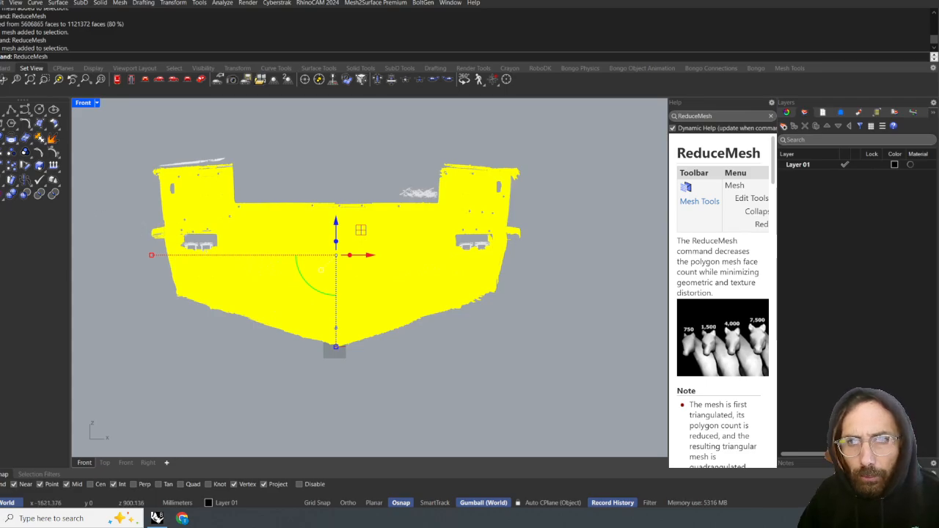
pyautogui.moveTo(0, 144); pyautogui.dragTo(0, 112)
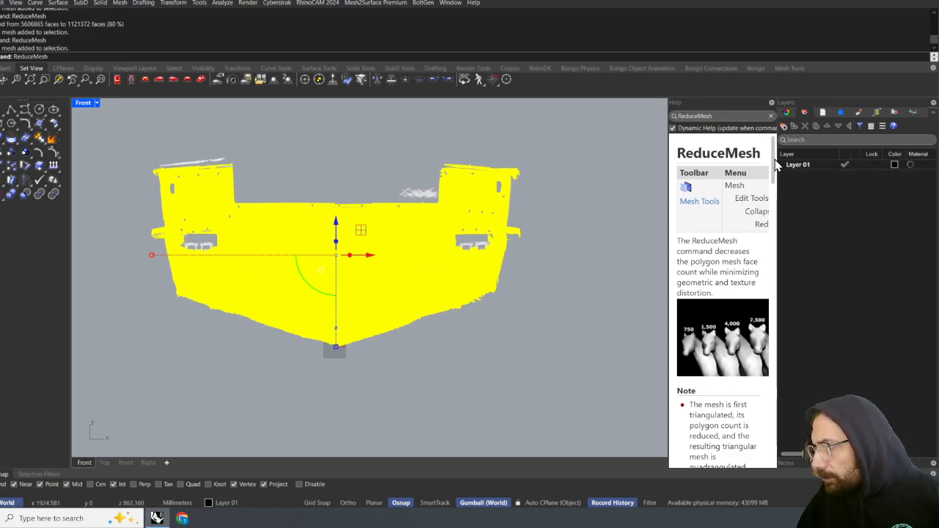
pyautogui.moveTo(775, 167); pyautogui.dragTo(762, 400)
pyautogui.scroll(6, 733, 330)
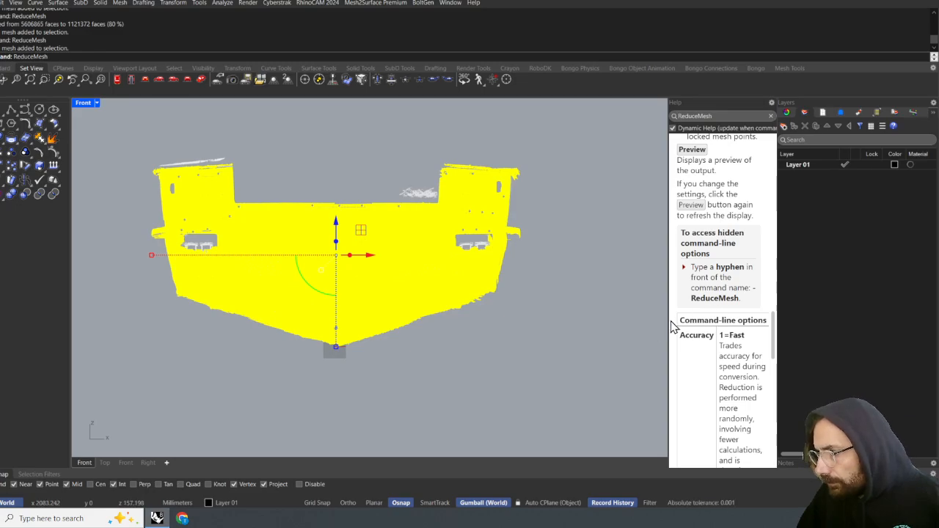
pyautogui.moveTo(670, 330); pyautogui.dragTo(574, 328)
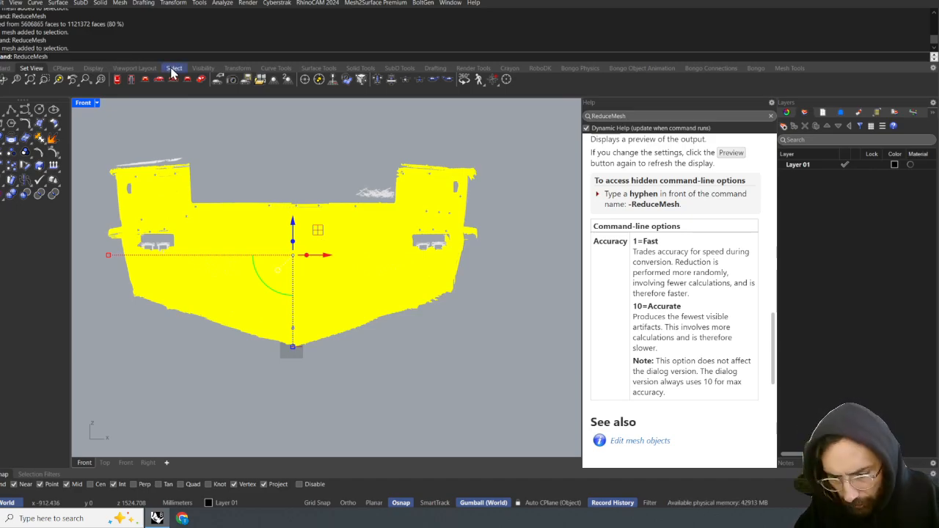
pyautogui.write('-')
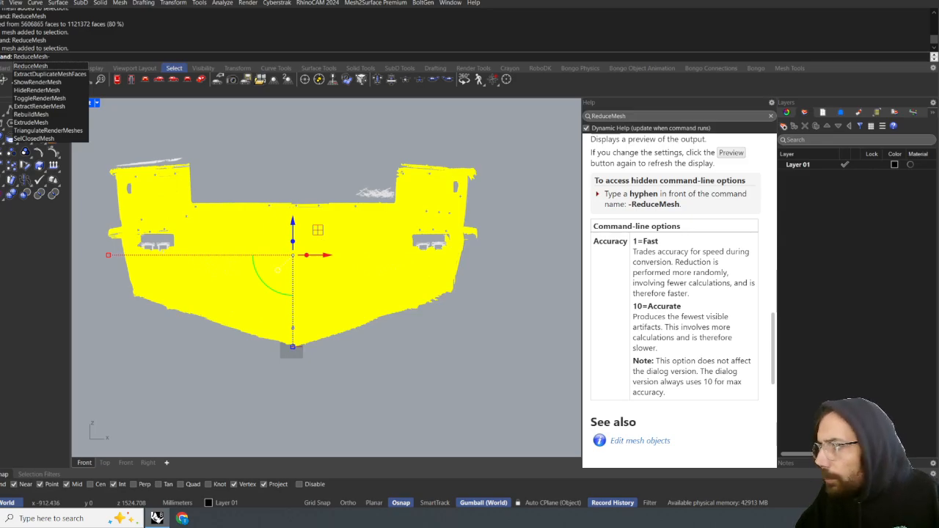
pyautogui.press('BackSpace')
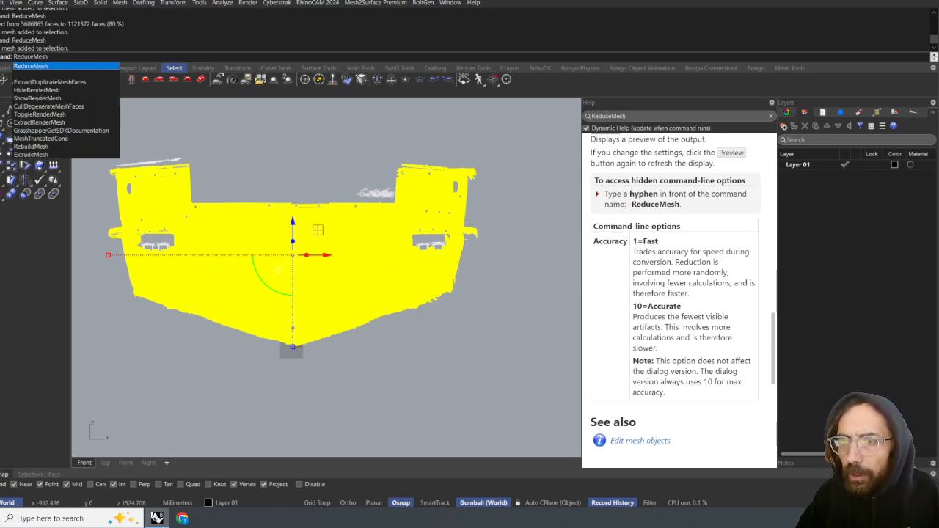
pyautogui.press('Return')
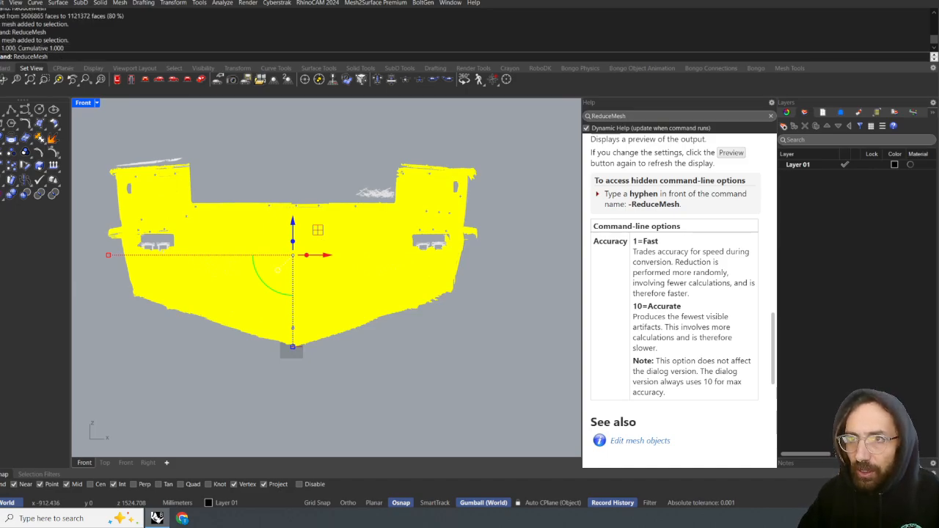
pyautogui.hotkey('alt', 'Right')
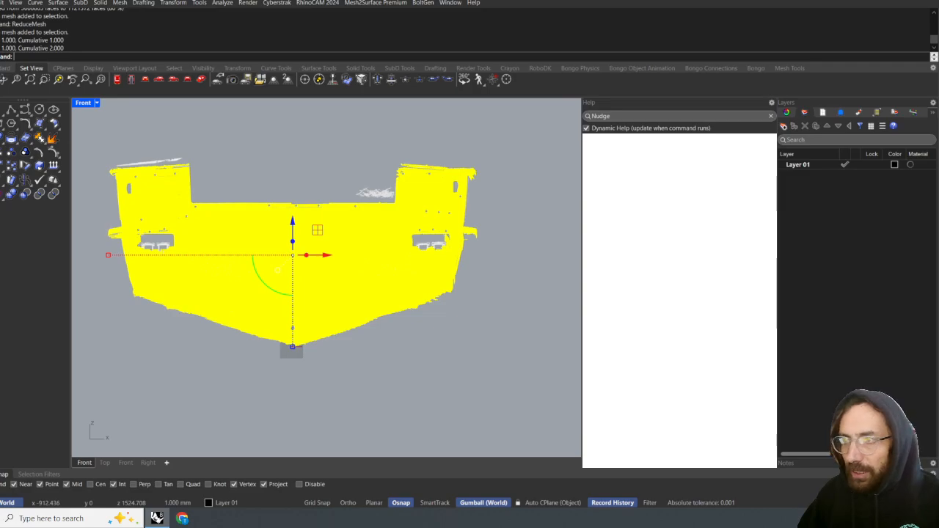
pyautogui.hotkey('alt', 'Right')
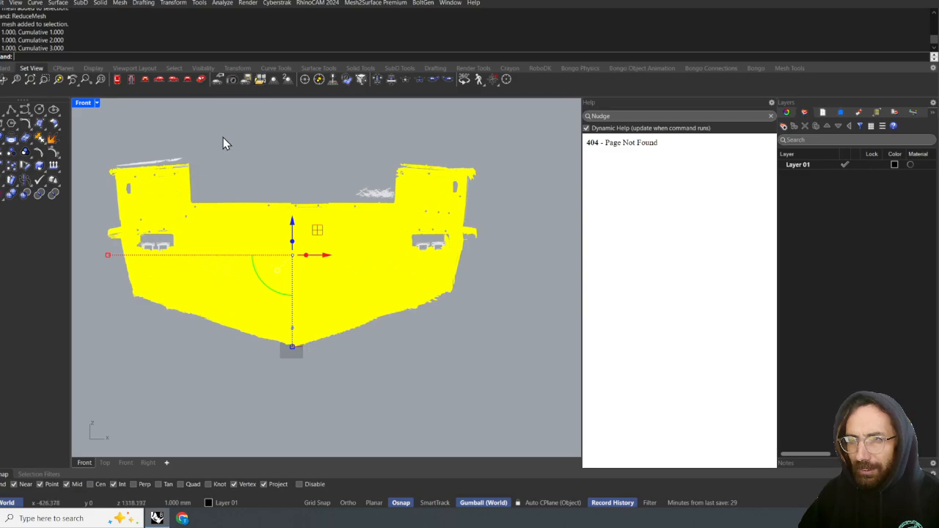
pyautogui.hotkey('ctrl', 'z')
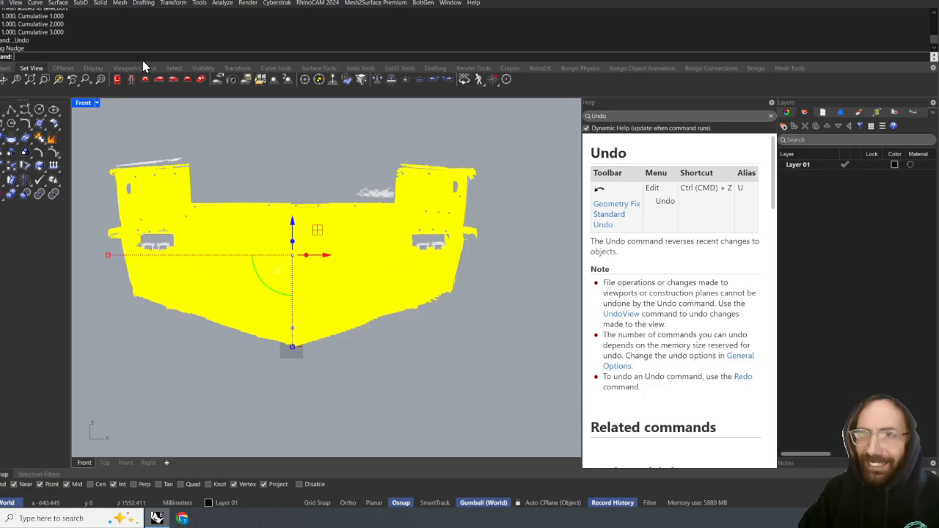
# - Start the command-line version of ReduceMesh on the main mesh and read the help on its Accuracy option
pyautogui.write('-ReduceMesh')
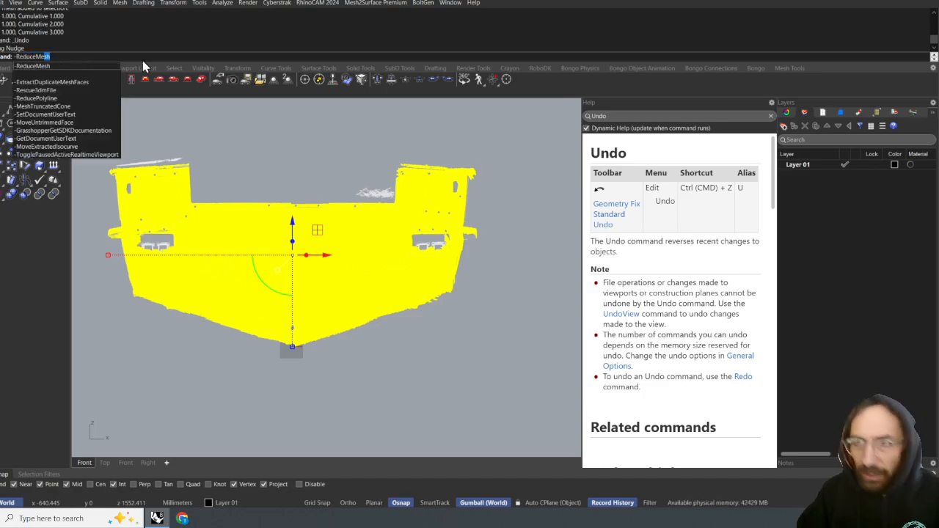
pyautogui.press('Return')
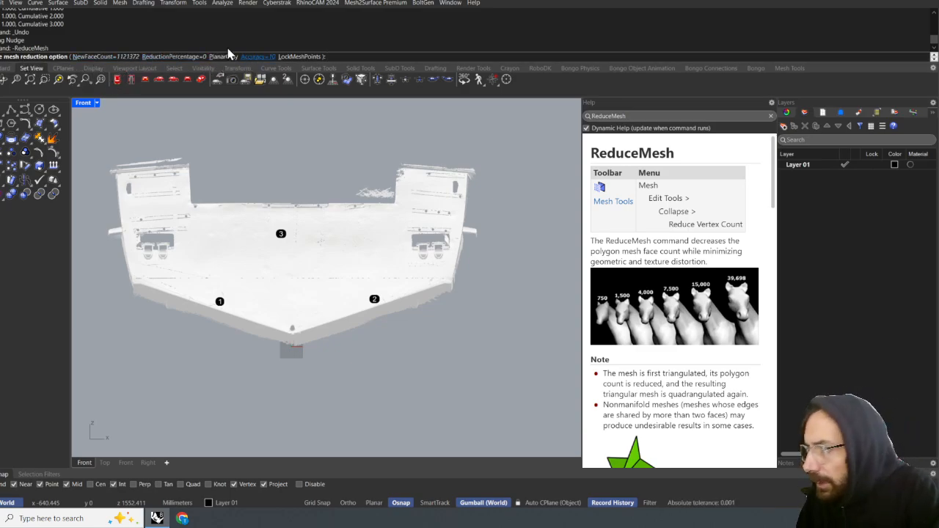
pyautogui.scroll(-5, 686, 288)
pyautogui.scroll(-10, 686, 288)
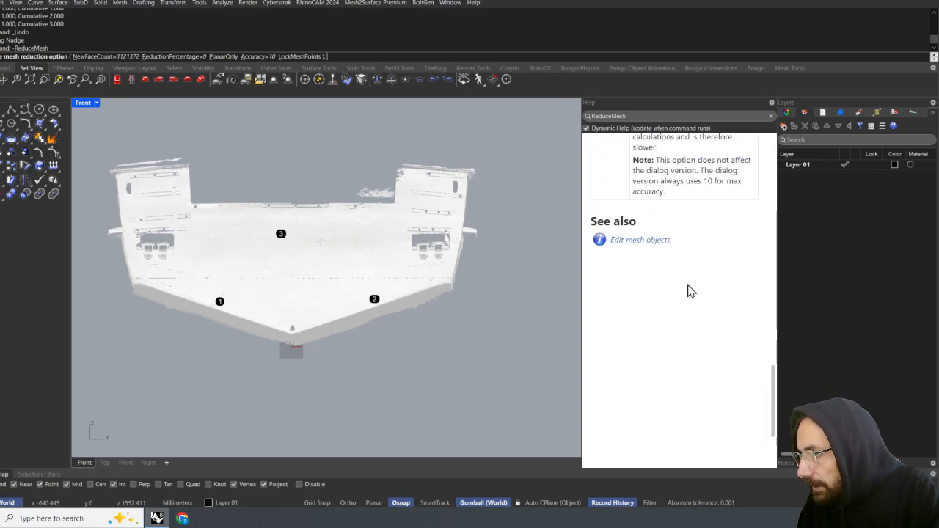
pyautogui.scroll(3, 686, 290)
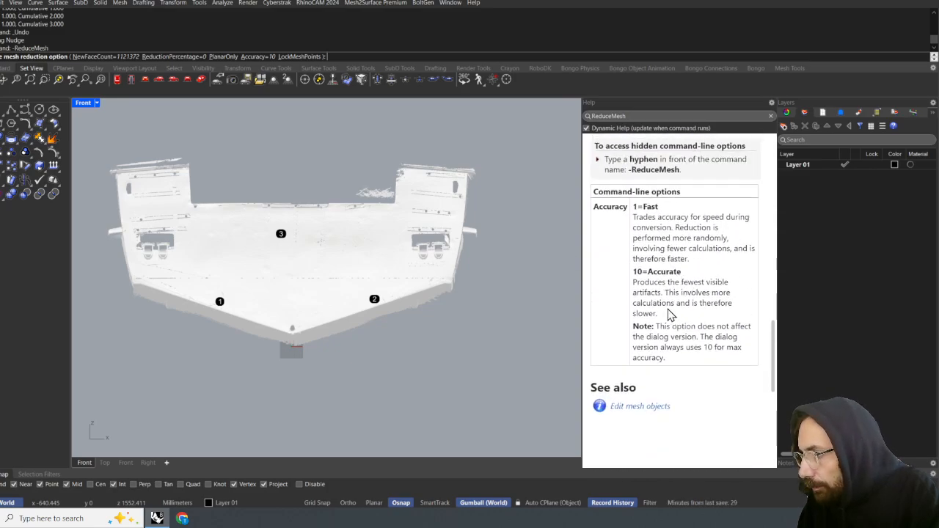
pyautogui.moveTo(667, 311); pyautogui.dragTo(643, 283)
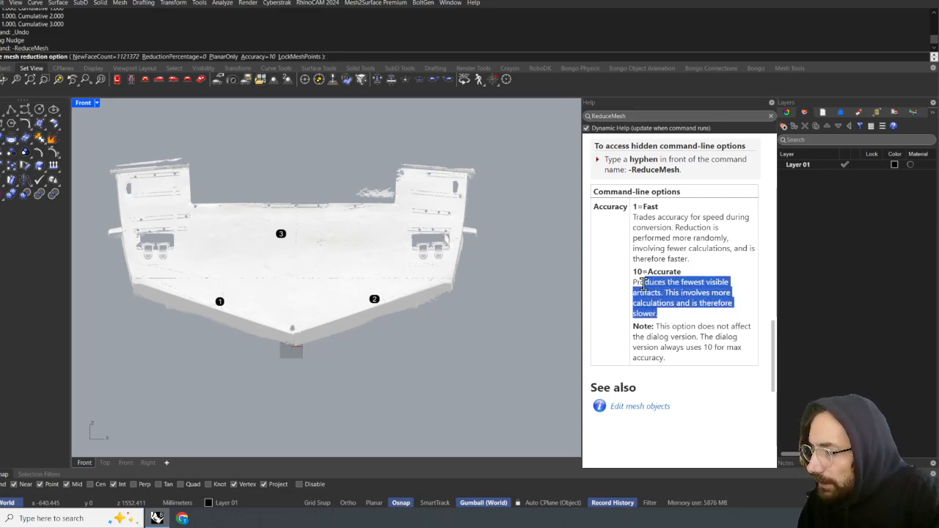
pyautogui.click(703, 232)
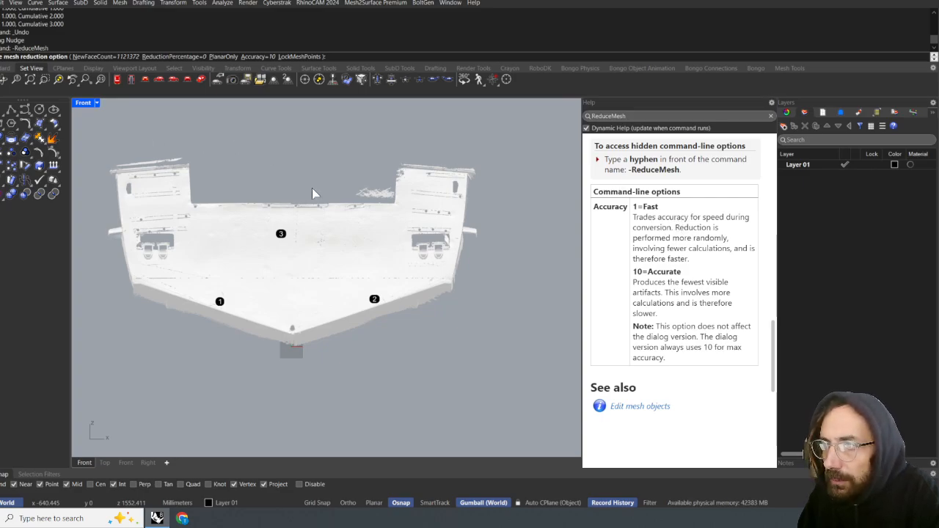
# - Set the ReduceMesh accuracy to 1 and run the reduction on the main mesh
pyautogui.click(260, 57)
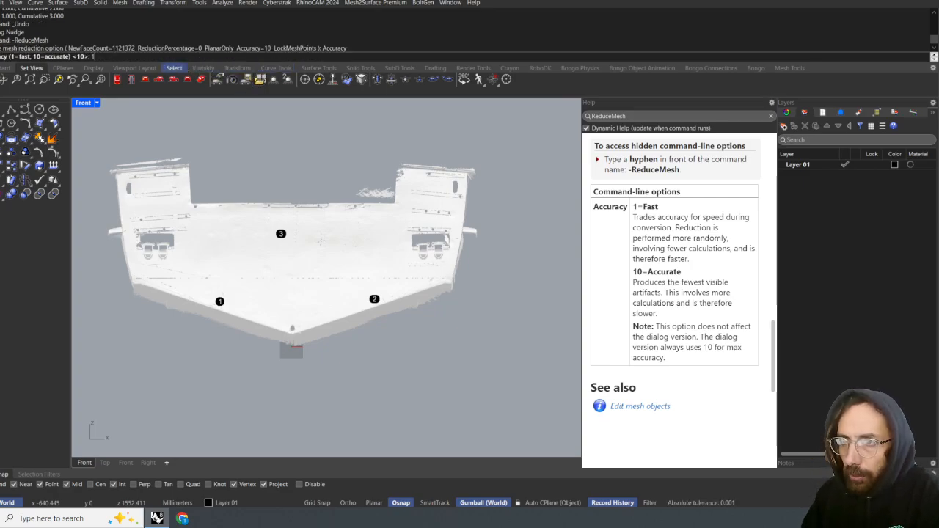
pyautogui.press('Return')
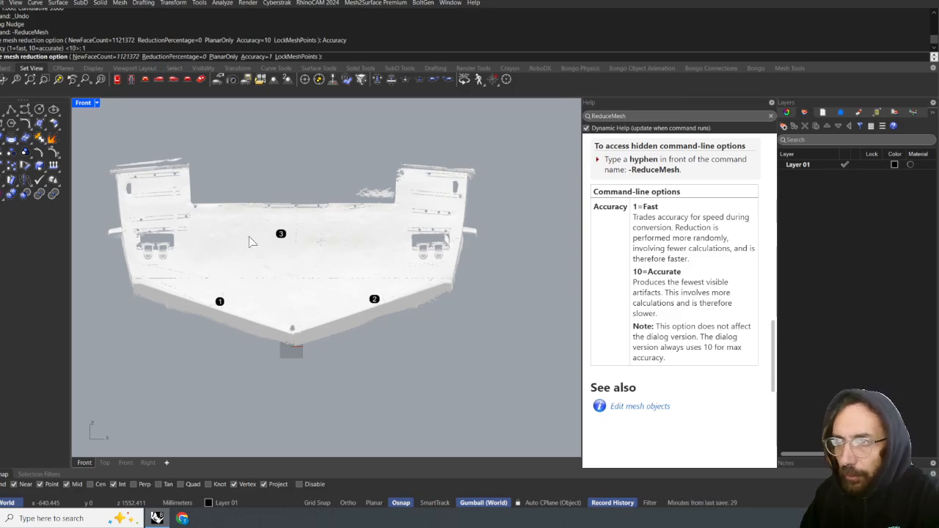
pyautogui.press('Return')
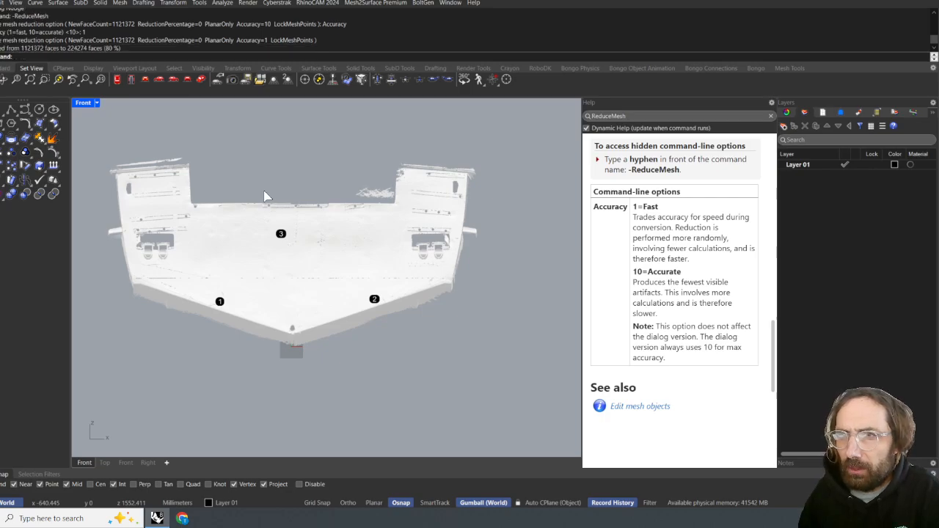
# - Check the reduced main mesh's starting polygon count in the ReduceMesh options and close them without reducing again
pyautogui.click(265, 204)
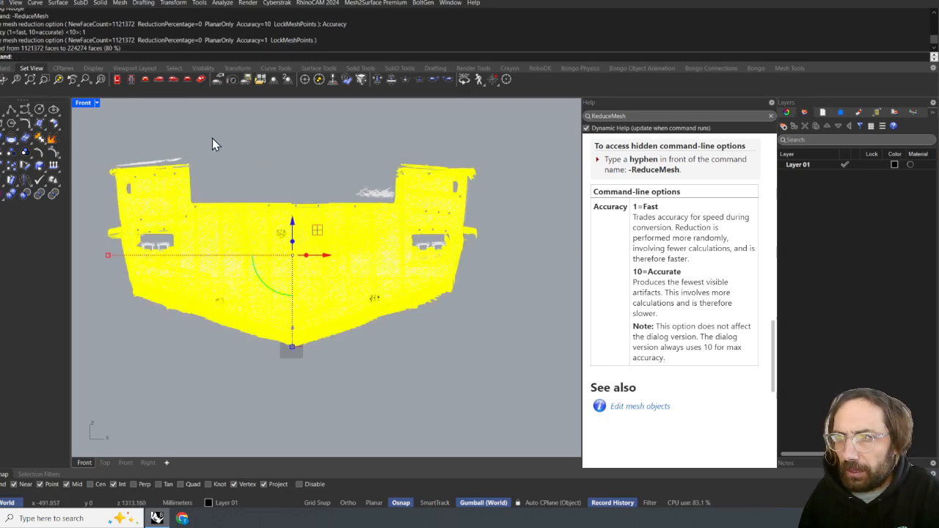
pyautogui.write('R')
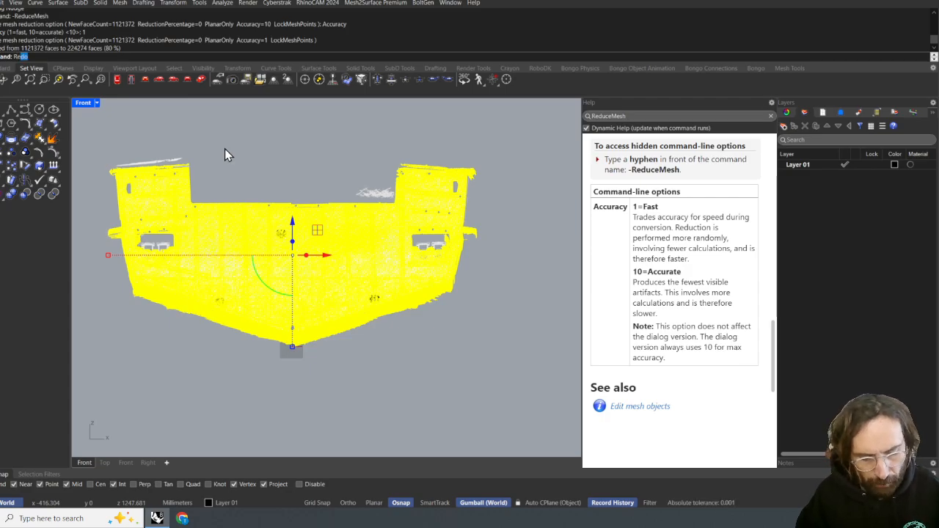
pyautogui.write('educeMesh')
pyautogui.press('Return')
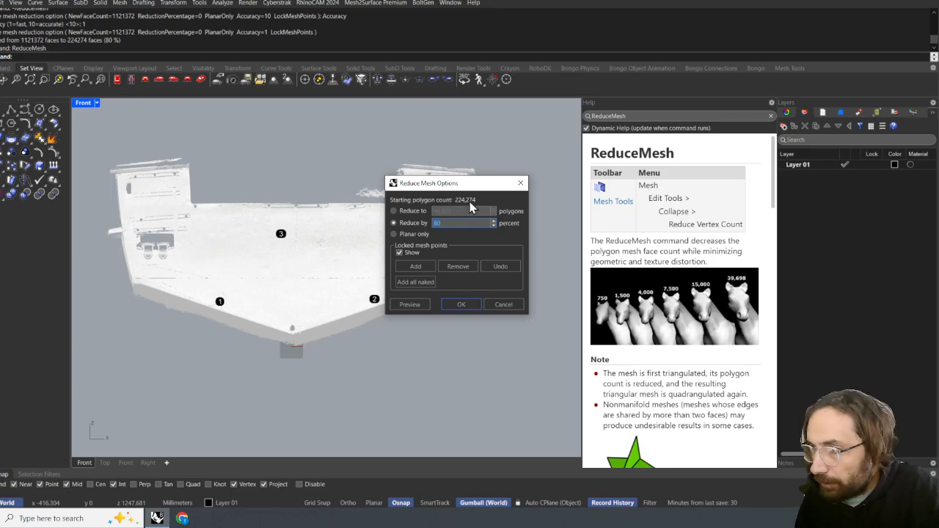
pyautogui.click(498, 305)
pyautogui.click(376, 371)
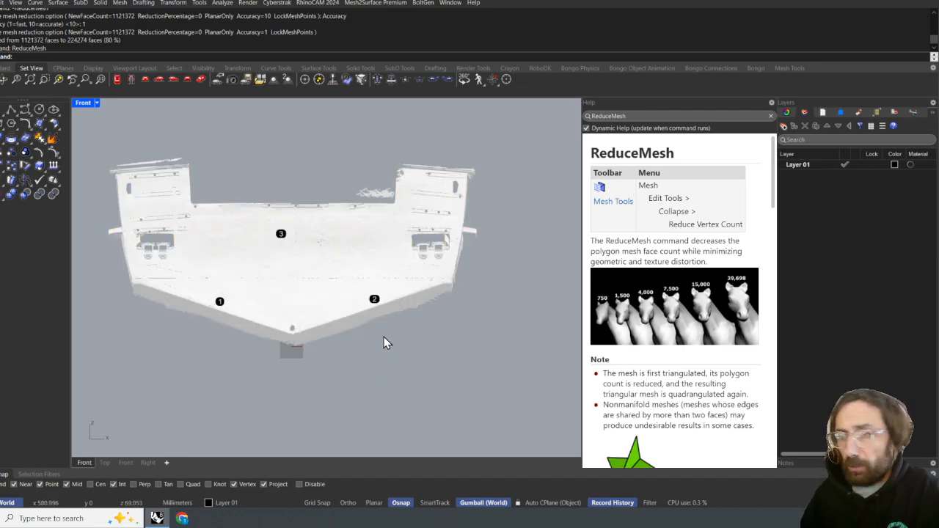
# - Undo and redo the fast reduction to compare the main mesh before and after, and examine its facets up close
pyautogui.scroll(5, 322, 323)
pyautogui.scroll(-5, 322, 322)
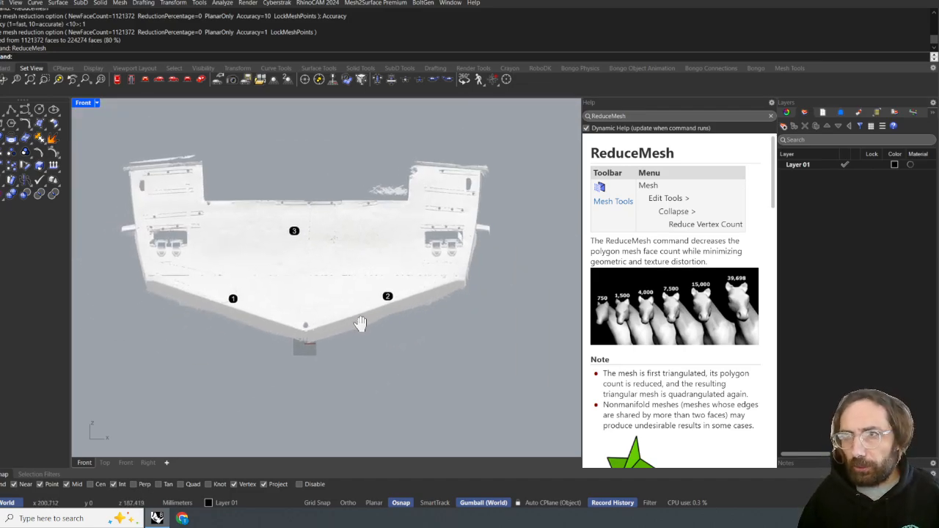
pyautogui.scroll(3, 344, 327)
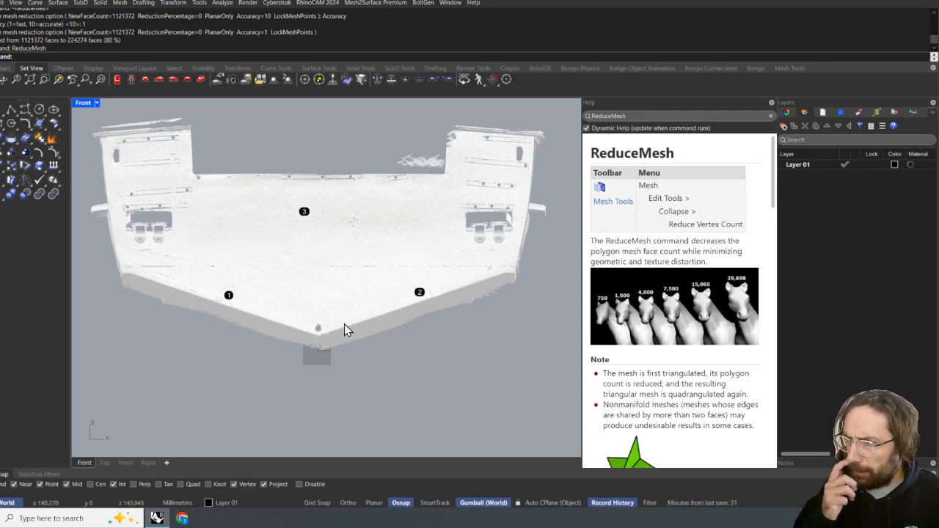
pyautogui.hotkey('ctrl', 'z')
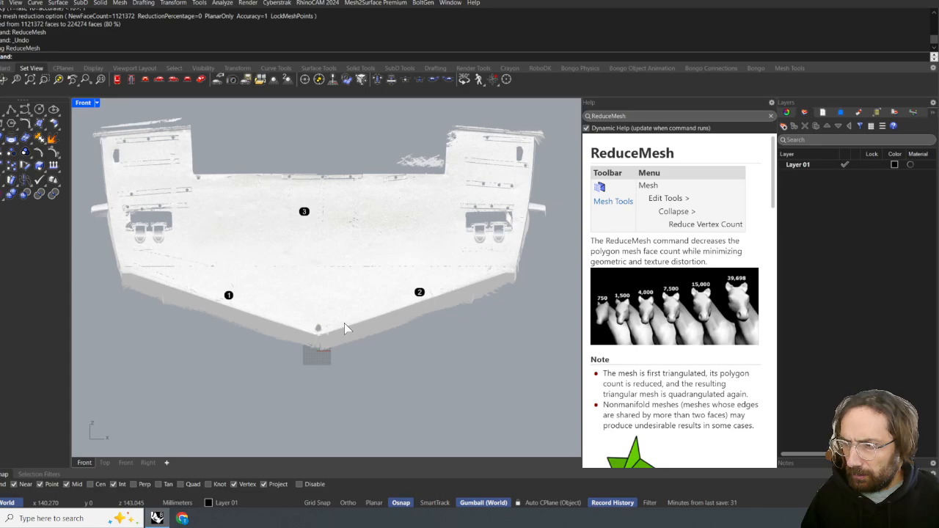
pyautogui.click(371, 368)
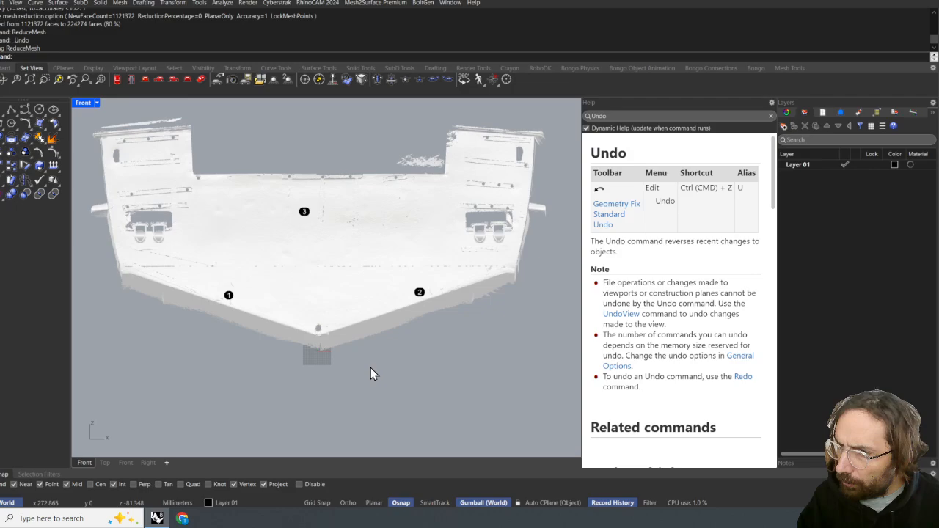
pyautogui.hotkey('ctrl', 'y')
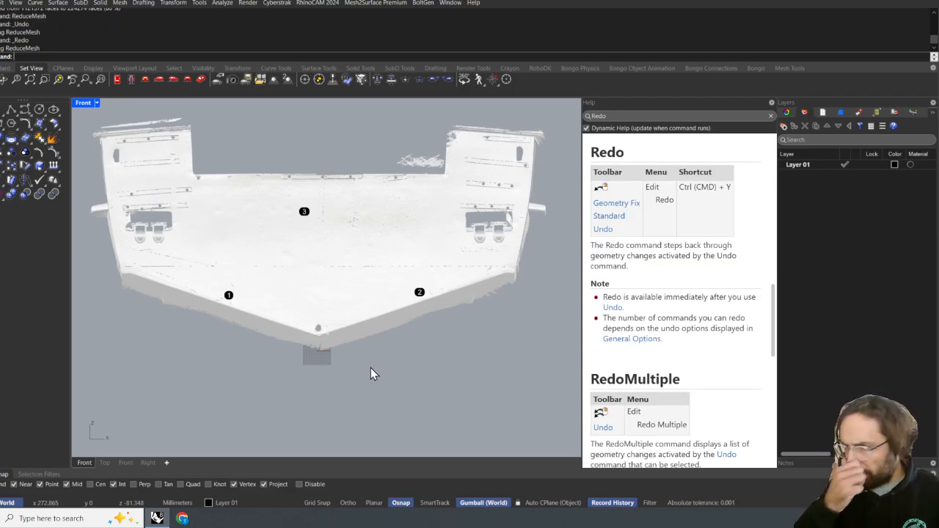
pyautogui.scroll(6, 334, 256)
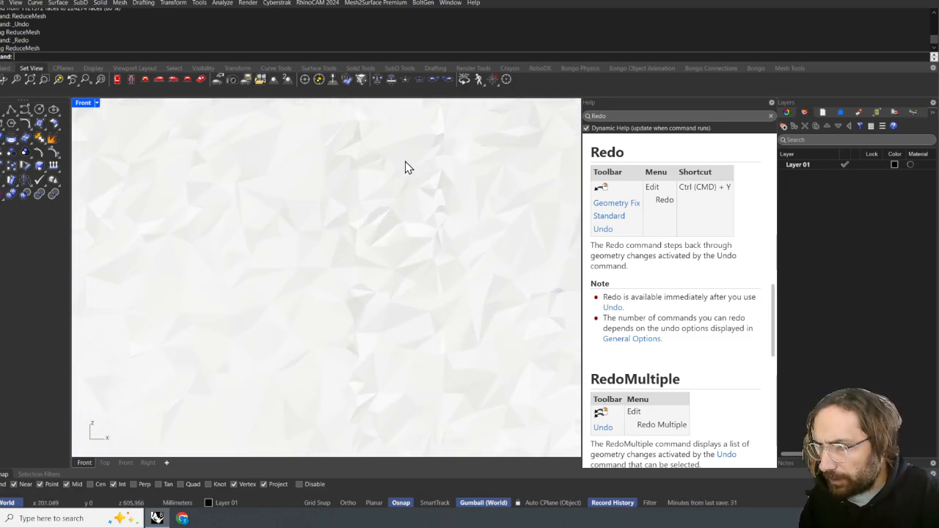
pyautogui.scroll(-6, 402, 176)
# - Select the reduced main mesh and move it freely away from the text dots and the loose scan fragments, below the origin
pyautogui.moveTo(494, 274); pyautogui.dragTo(439, 284, button='right')
pyautogui.click(337, 211)
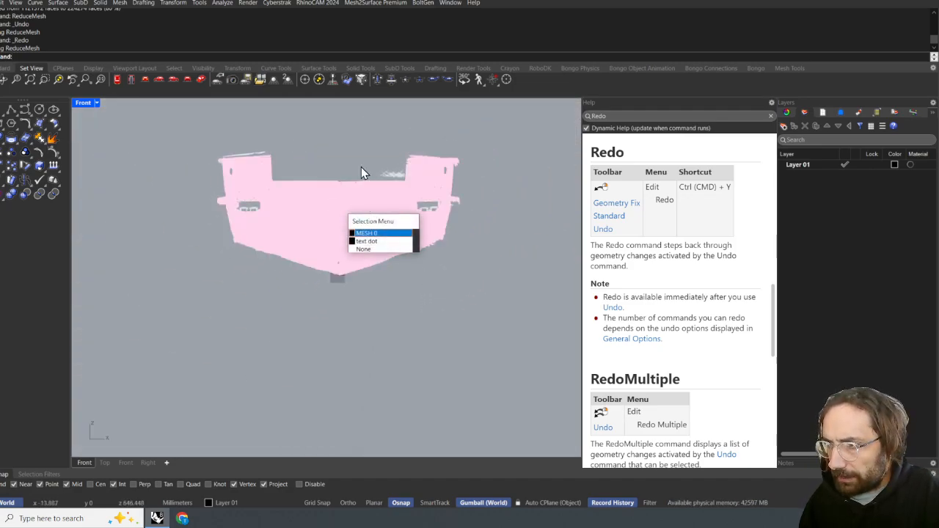
pyautogui.click(367, 233)
pyautogui.moveTo(364, 193); pyautogui.dragTo(440, 323)
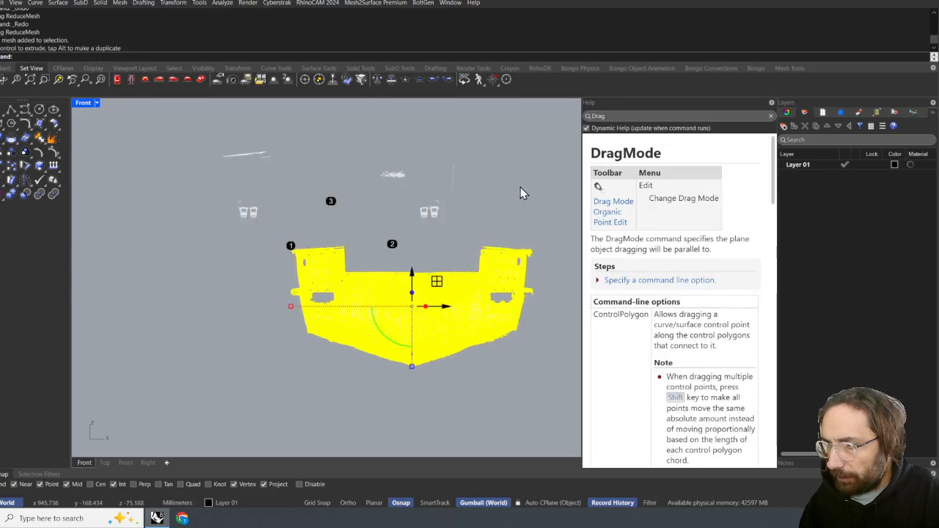
pyautogui.moveTo(438, 278); pyautogui.dragTo(444, 385)
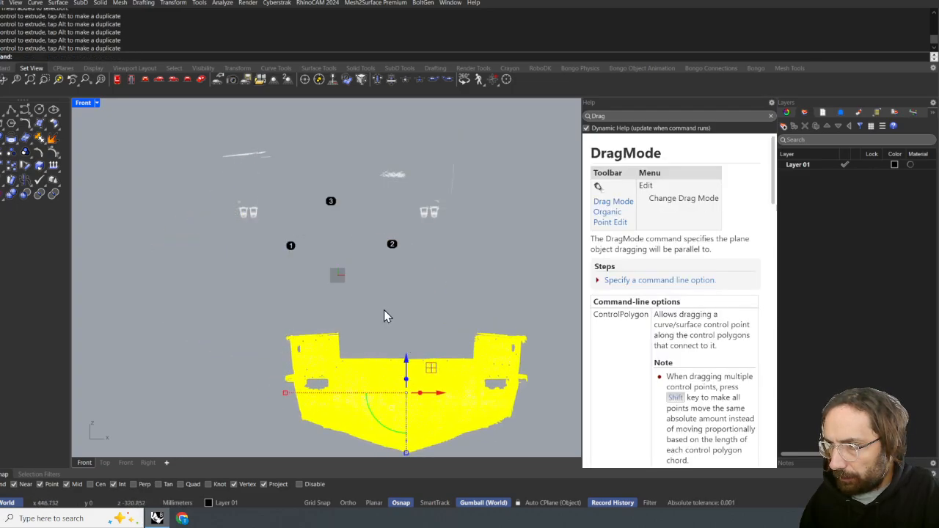
pyautogui.click(388, 284)
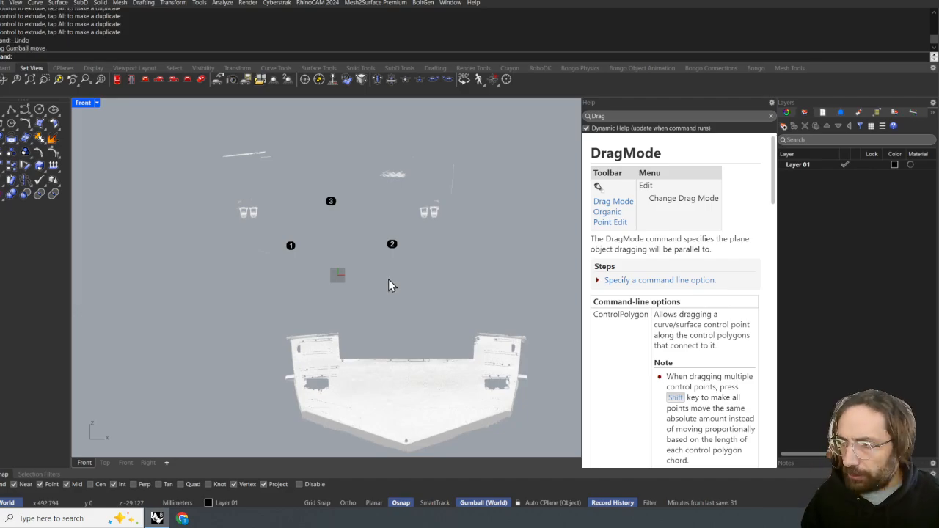
# - Undo all the gumball moves of the main mesh
pyautogui.hotkey('ctrl', 'z')
pyautogui.hotkey('ctrl', 'z')
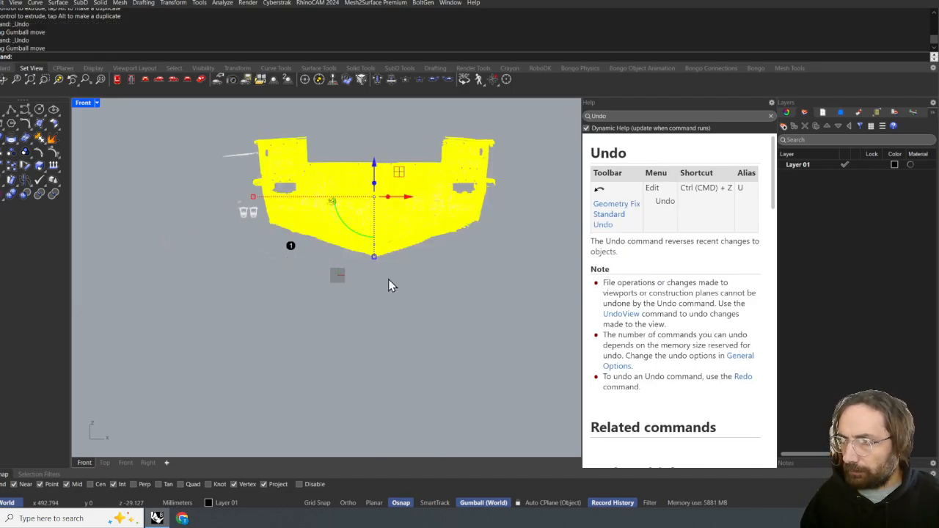
pyautogui.hotkey('ctrl', 'z')
pyautogui.hotkey('ctrl', 'z')
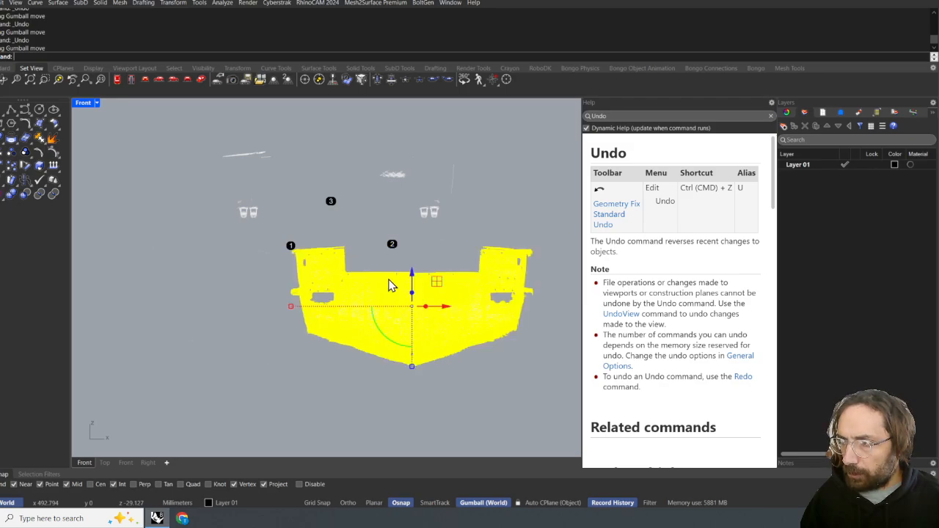
pyautogui.hotkey('ctrl', 'z')
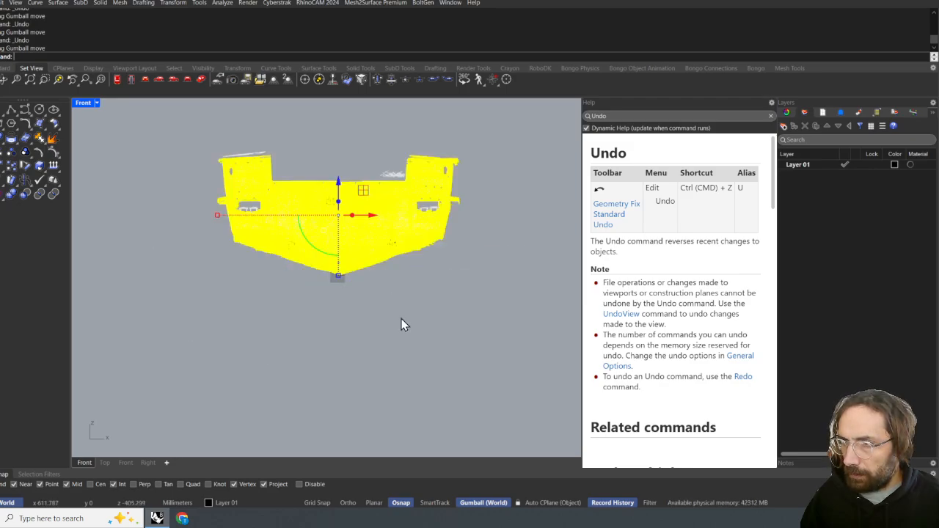
# - Undo the accuracy 1 reduction of the main mesh and inspect the surface detail around text dot 3
pyautogui.hotkey('ctrl', 'z')
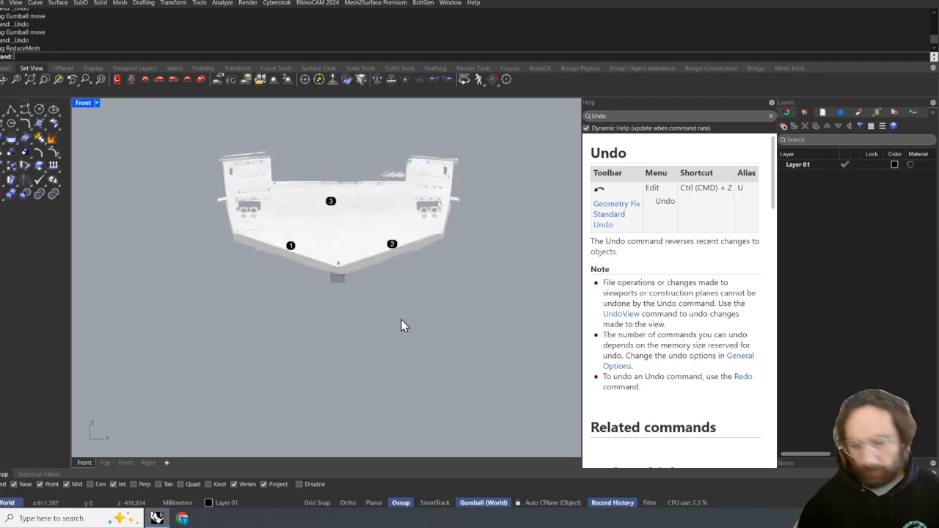
pyautogui.scroll(10, 384, 154)
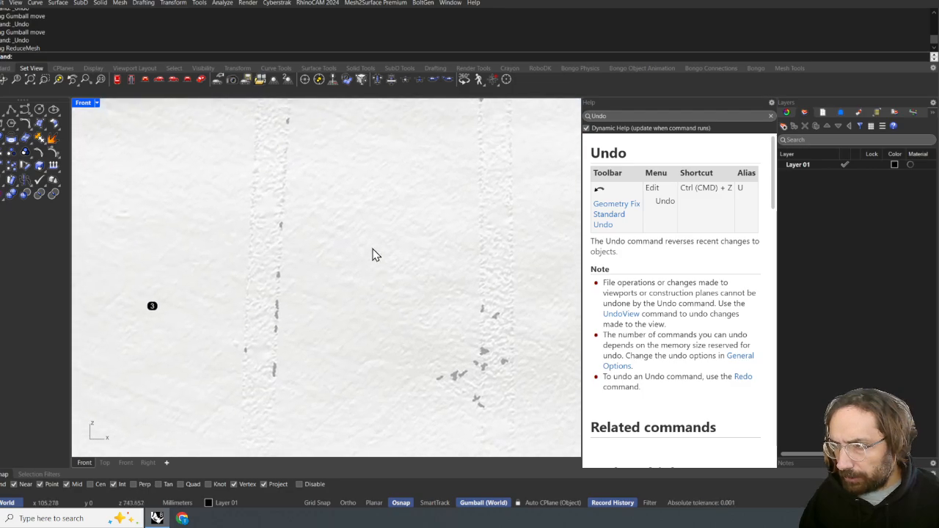
pyautogui.scroll(4, 359, 224)
pyautogui.scroll(-12, 364, 257)
pyautogui.moveTo(380, 354); pyautogui.dragTo(378, 246, button='right')
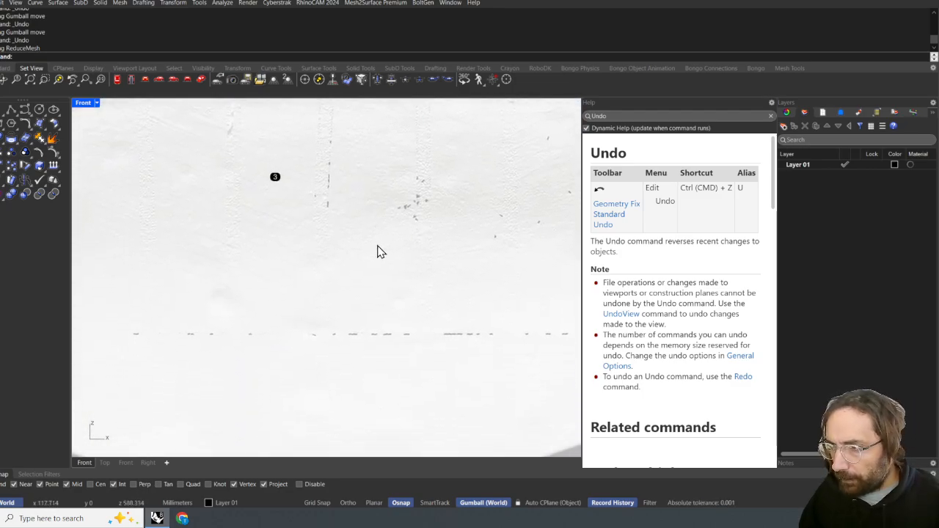
# - Redo the accuracy 1 reduction of the main mesh
pyautogui.scroll(-8, 379, 251)
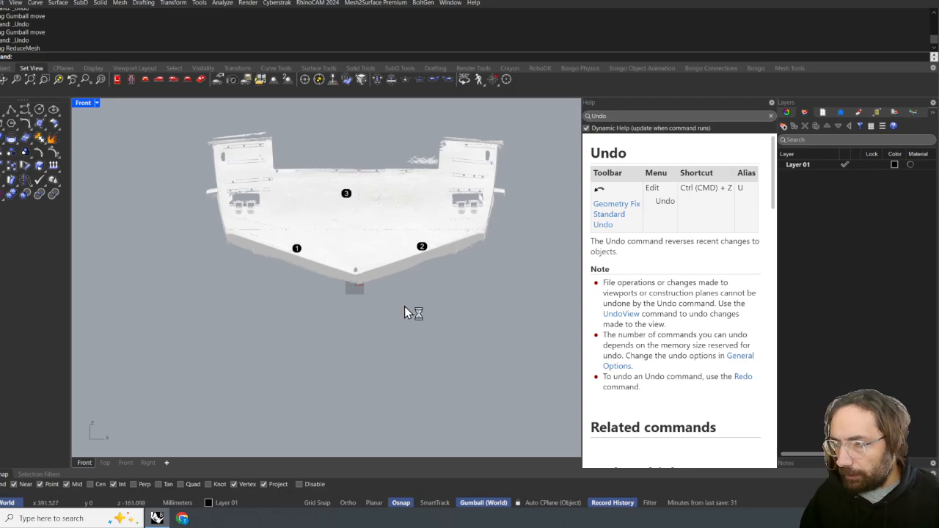
pyautogui.hotkey('ctrl', 'y')
pyautogui.click(428, 320)
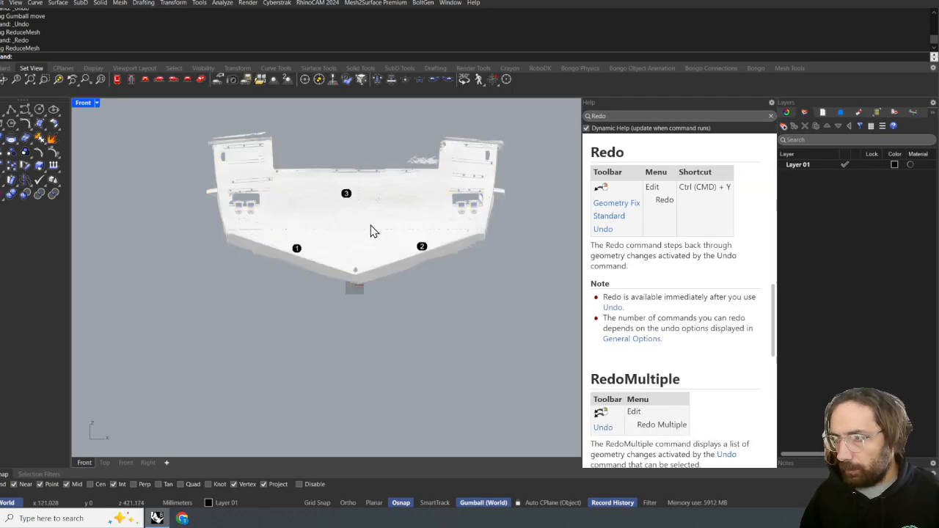
# - Check the main mesh's starting polygon count in ReduceMesh, without applying another reduction
pyautogui.click(370, 230)
pyautogui.write('ReduceMesh')
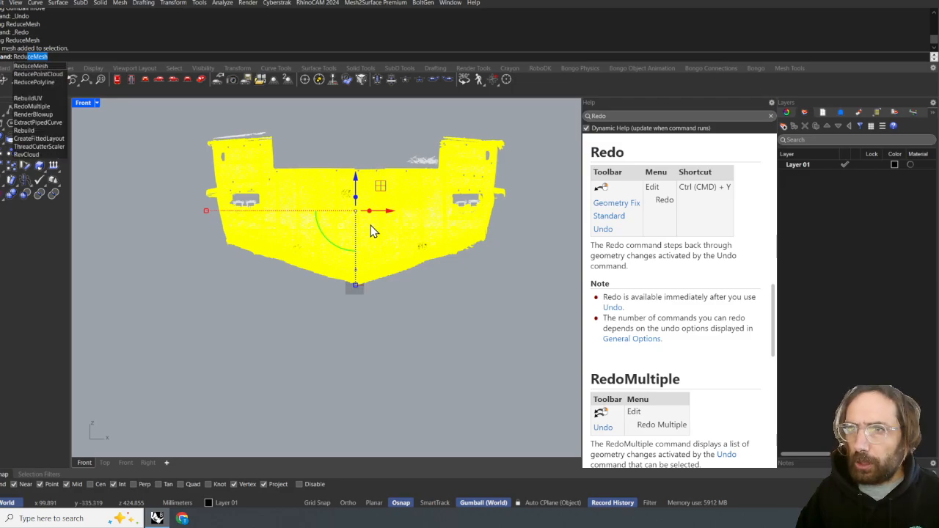
pyautogui.press('Return')
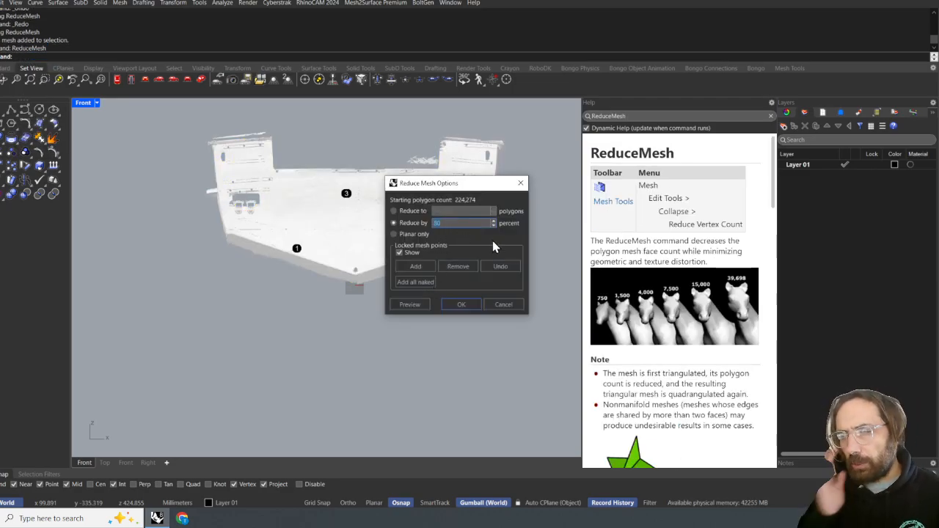
pyautogui.click(503, 304)
pyautogui.click(476, 303)
pyautogui.moveTo(476, 303); pyautogui.dragTo(457, 336, button='right')
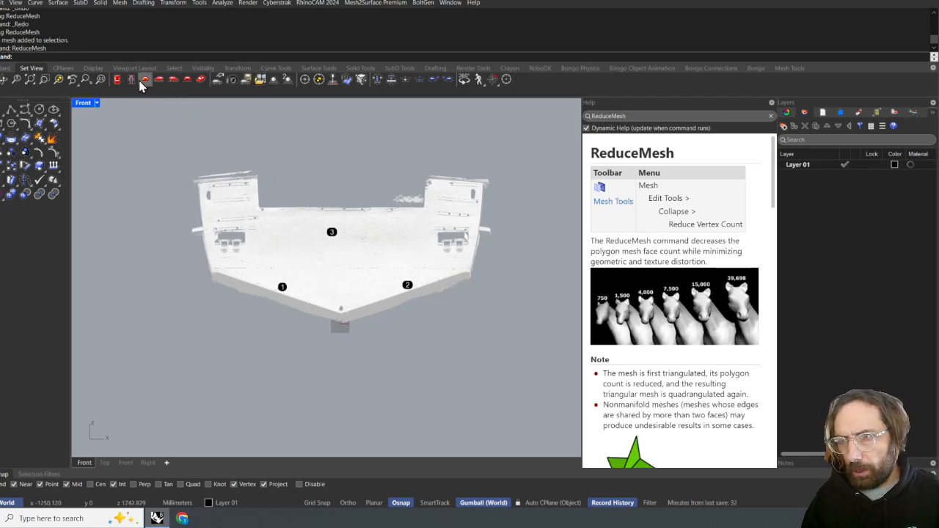
# - Add a new layer beside Layer 01 and set its colour to red
pyautogui.scroll(3, 424, 220)
pyautogui.moveTo(425, 220); pyautogui.dragTo(448, 220, button='right')
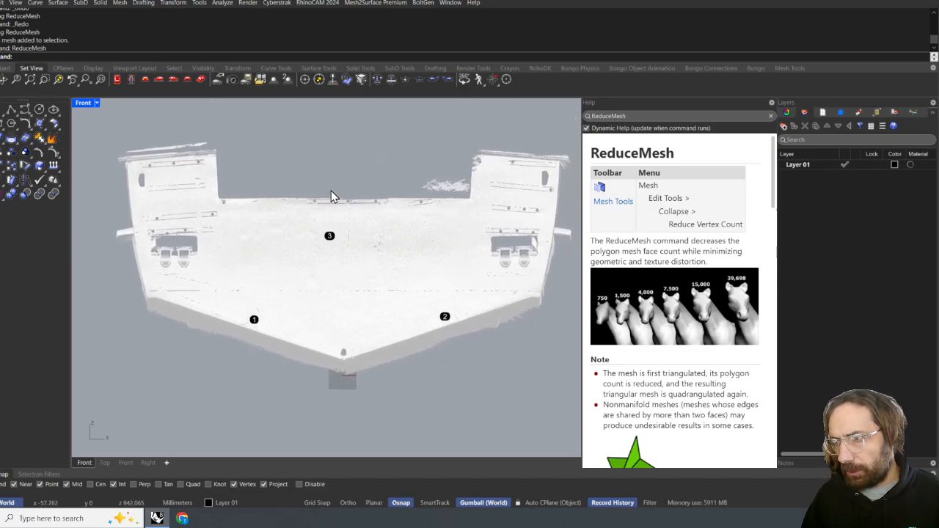
pyautogui.click(784, 126)
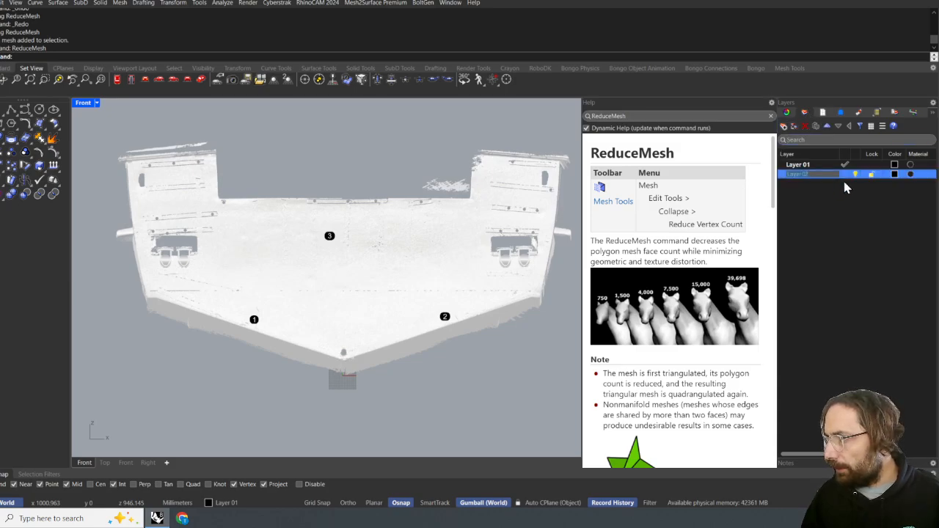
pyautogui.click(889, 183)
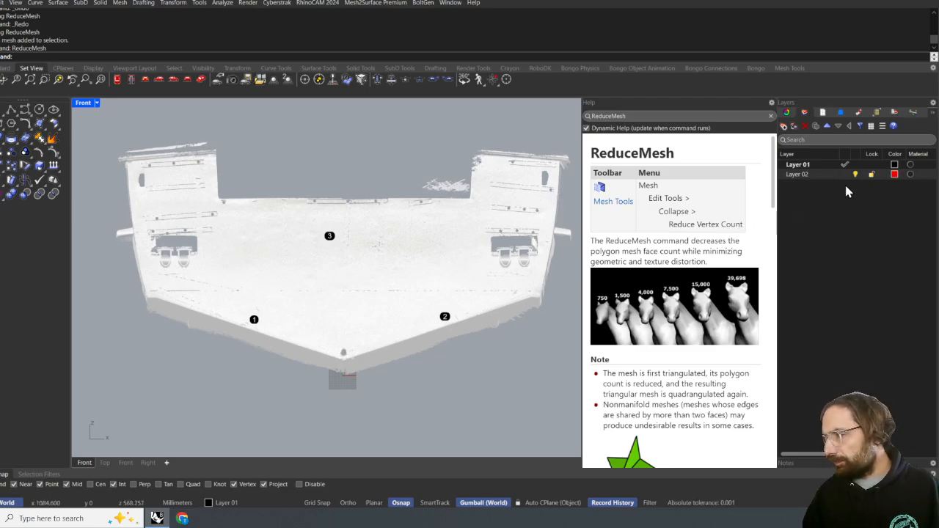
# - Rename Layer 01, which holds the scan, to 0 SCAN
pyautogui.doubleClick(811, 164)
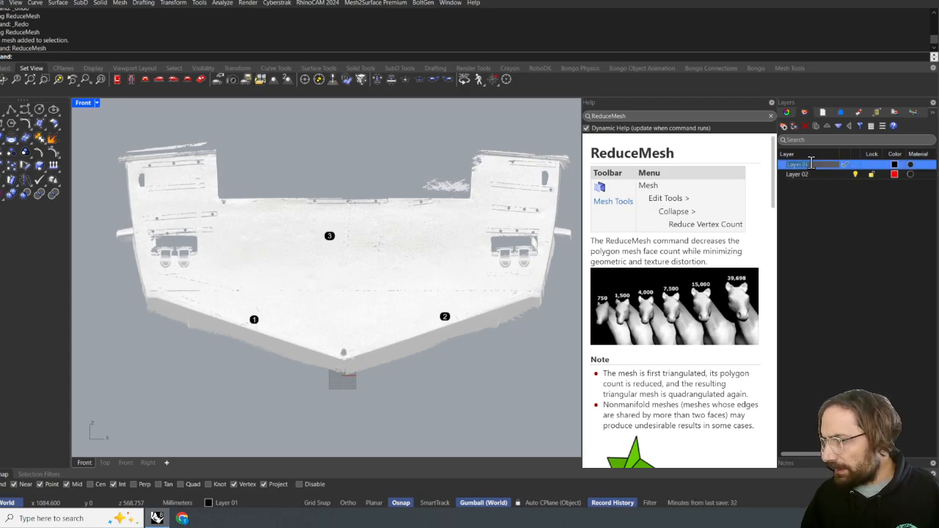
pyautogui.write('0 s')
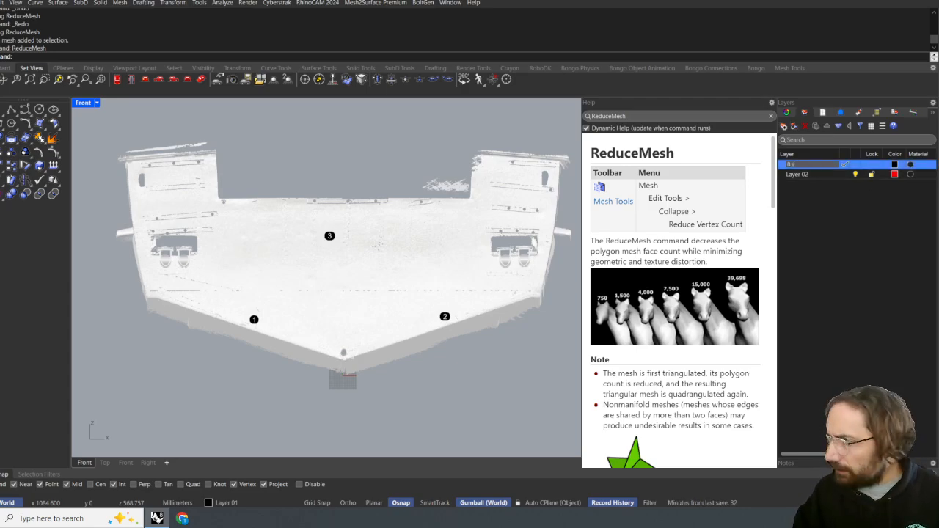
pyautogui.write('t')
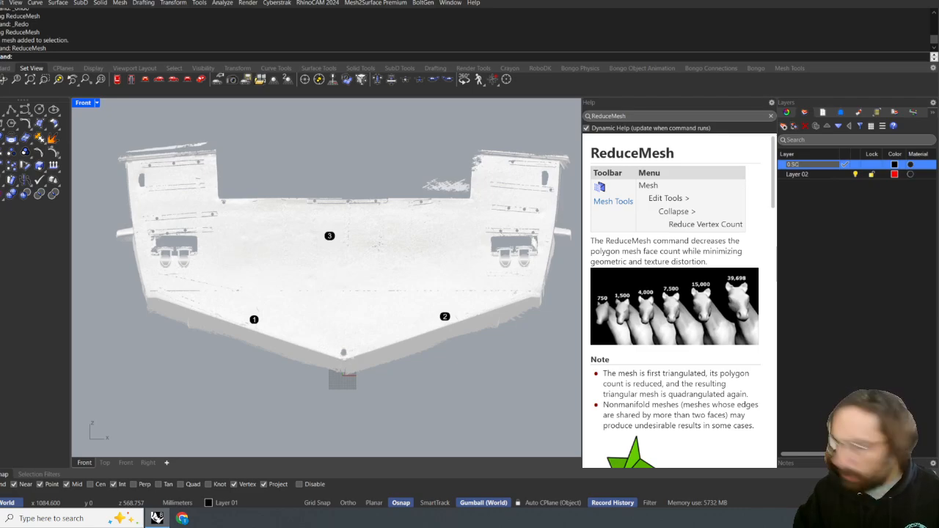
pyautogui.press('Return')
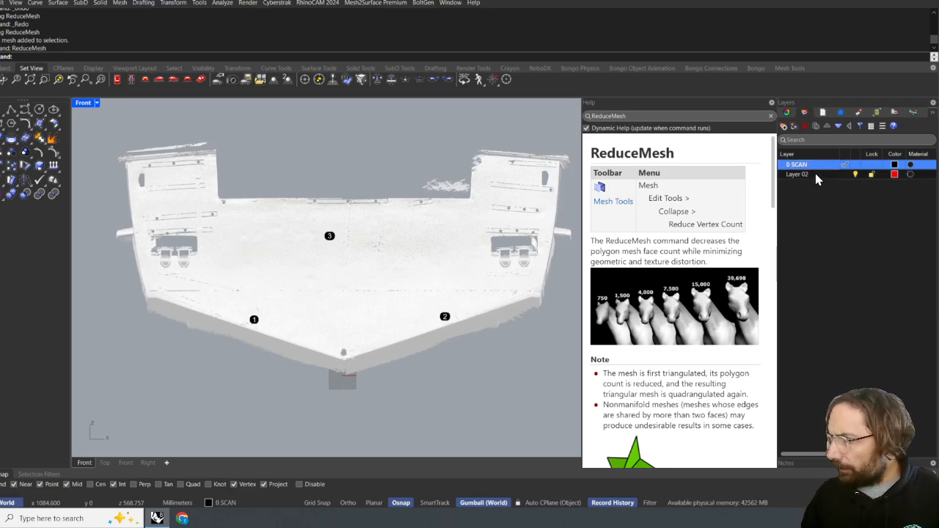
# - Rename the red layer to 1 LINES as the current layer, and lock the 0 SCAN layer
pyautogui.click(815, 173)
pyautogui.click(815, 173)
pyautogui.write('1 G')
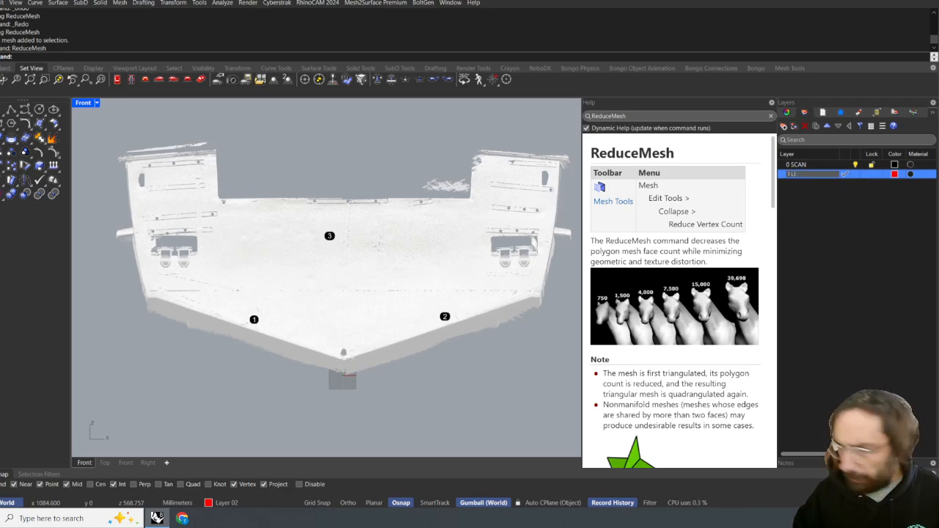
pyautogui.press('Return')
pyautogui.click(823, 183)
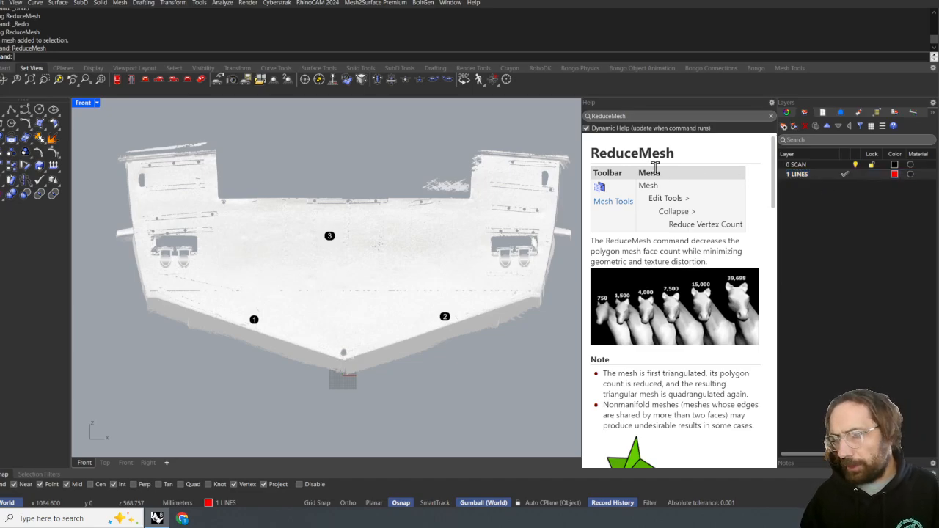
pyautogui.click(872, 164)
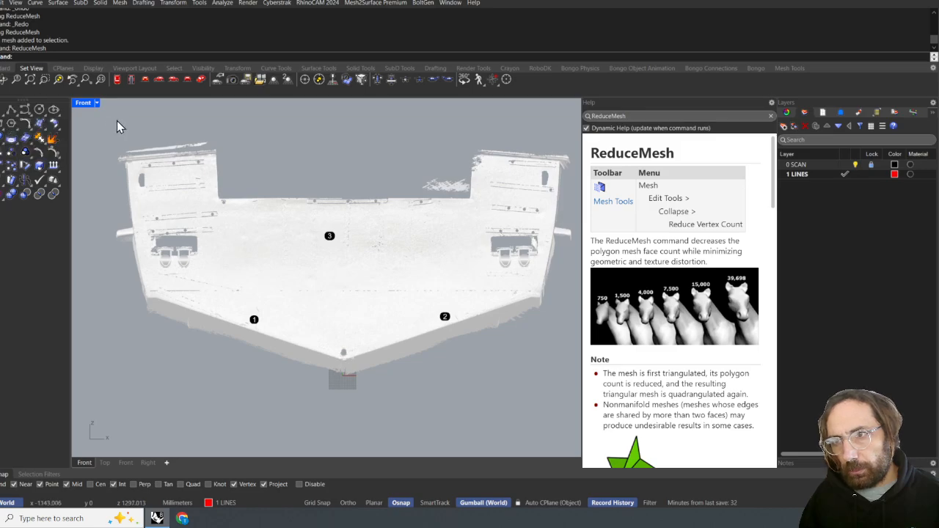
# - Draw a horizontal polyline from the left corner of the transom's upper notch to well beyond the scan's right side
pyautogui.click(13, 110)
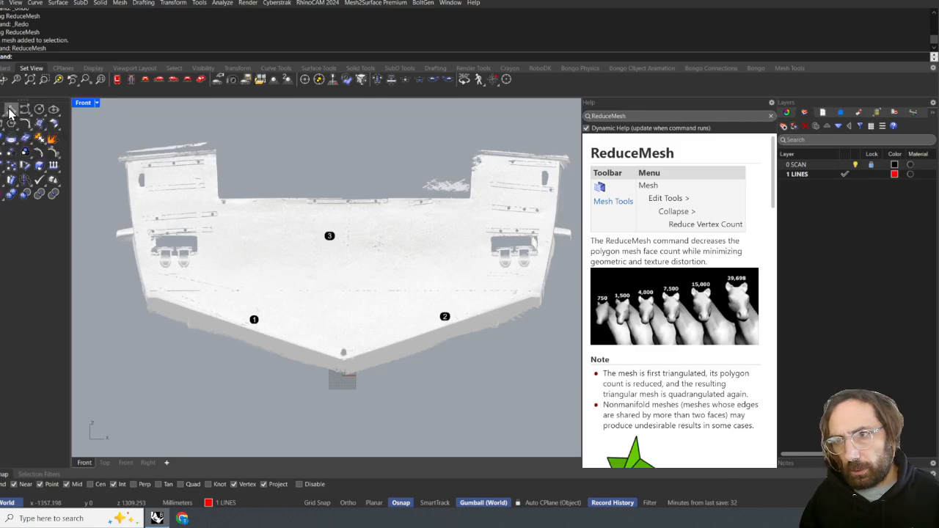
pyautogui.click(214, 202)
pyautogui.scroll(-3, 220, 199)
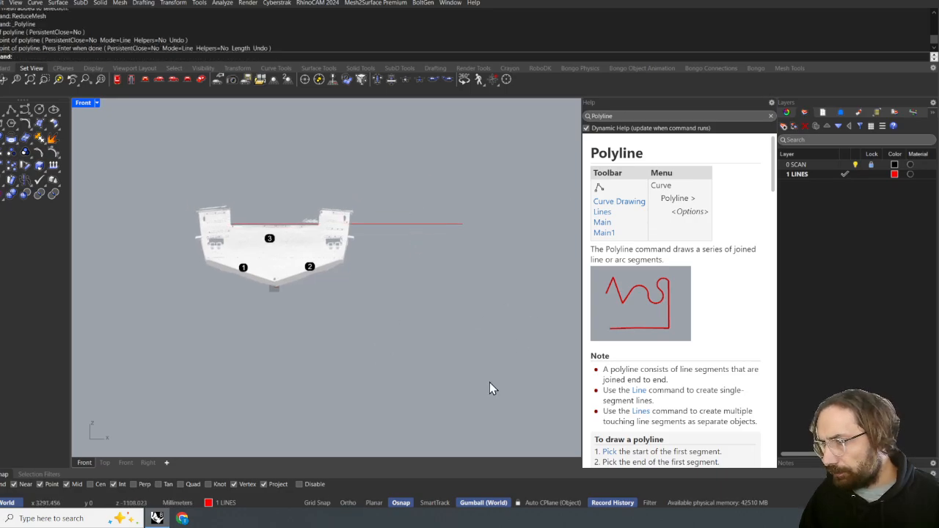
pyautogui.moveTo(388, 249); pyautogui.dragTo(443, 243, button='right')
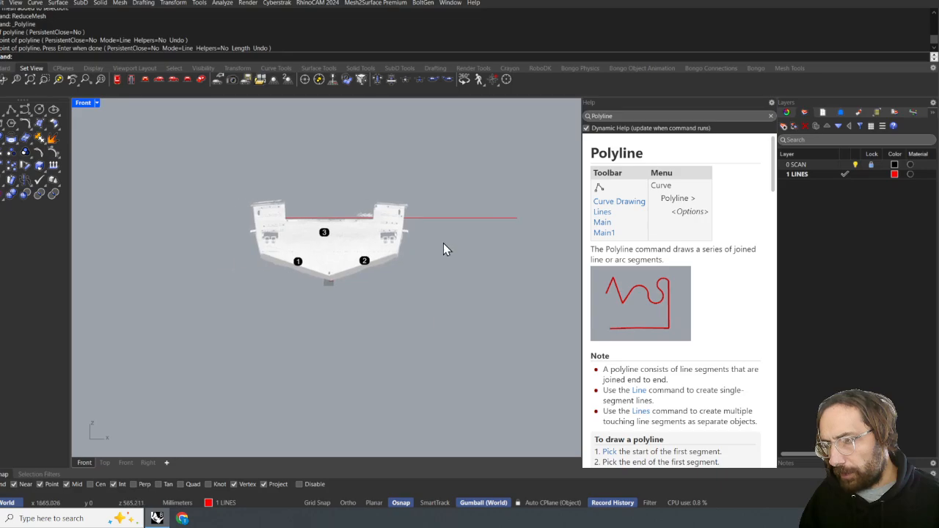
# - Select the horizontal line and move it so its midpoint sits near the centre of the notch's edge
pyautogui.scroll(8, 442, 239)
pyautogui.moveTo(425, 207); pyautogui.dragTo(501, 234, button='right')
pyautogui.moveTo(490, 173); pyautogui.dragTo(474, 259)
pyautogui.scroll(8, 300, 202)
pyautogui.moveTo(286, 203); pyautogui.dragTo(321, 216, button='right')
pyautogui.scroll(-5, 393, 204)
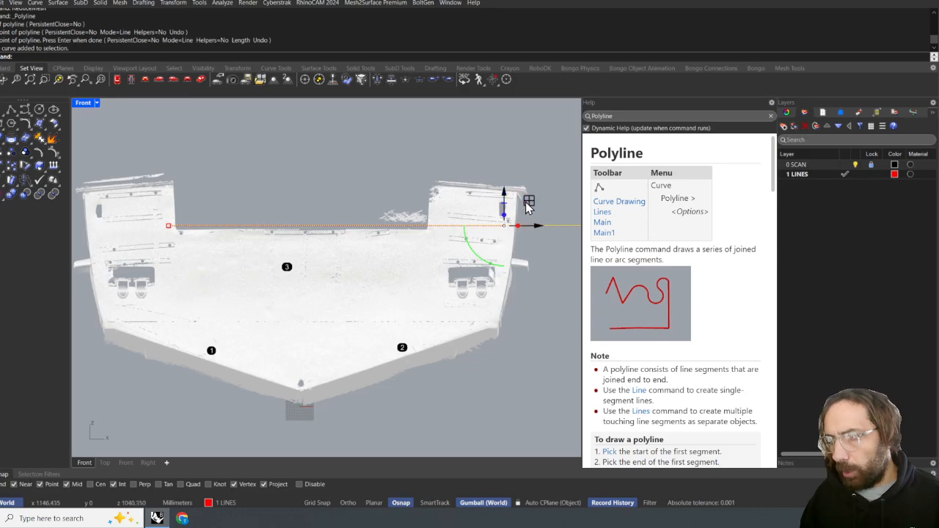
pyautogui.moveTo(528, 207); pyautogui.dragTo(329, 189)
pyautogui.moveTo(329, 188); pyautogui.dragTo(345, 185, button='right')
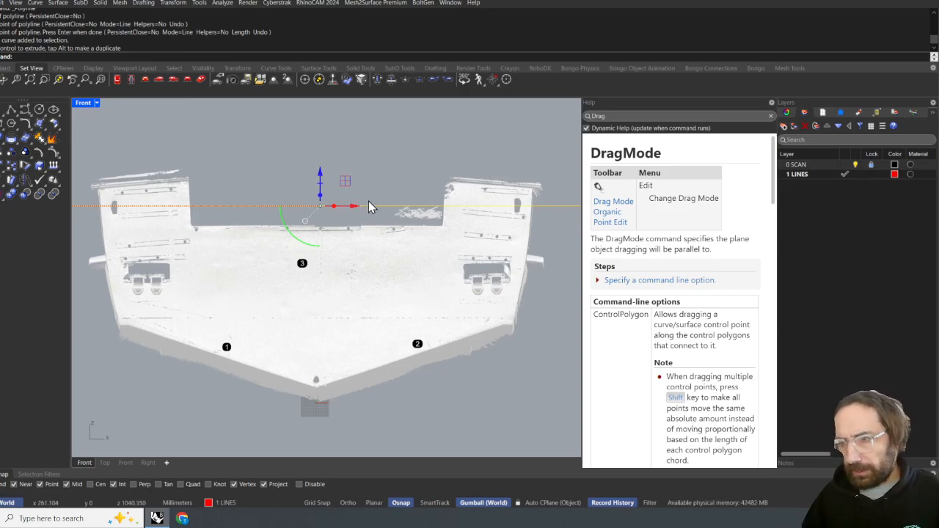
pyautogui.moveTo(345, 182); pyautogui.dragTo(341, 204)
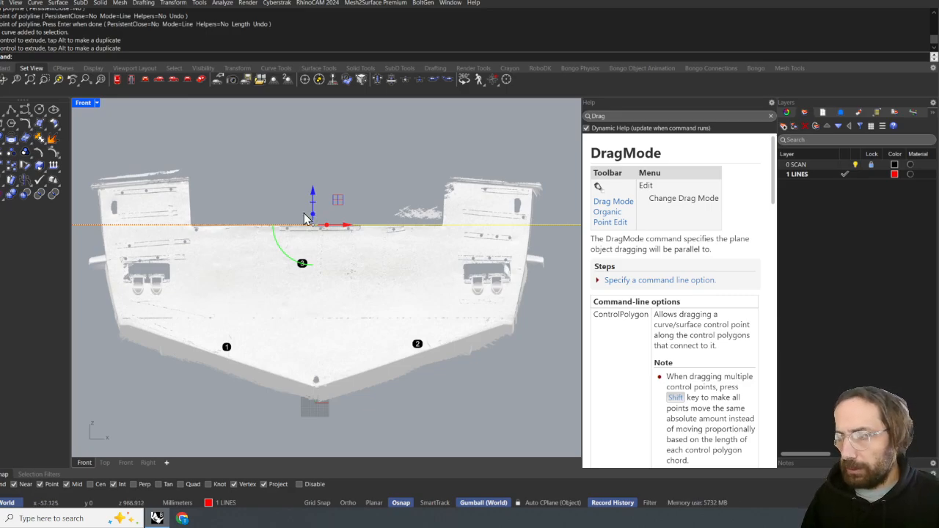
# - Examine how closely the red line follows the notch's edge at both corners of the cutout
pyautogui.scroll(6, 241, 230)
pyautogui.scroll(4, 179, 229)
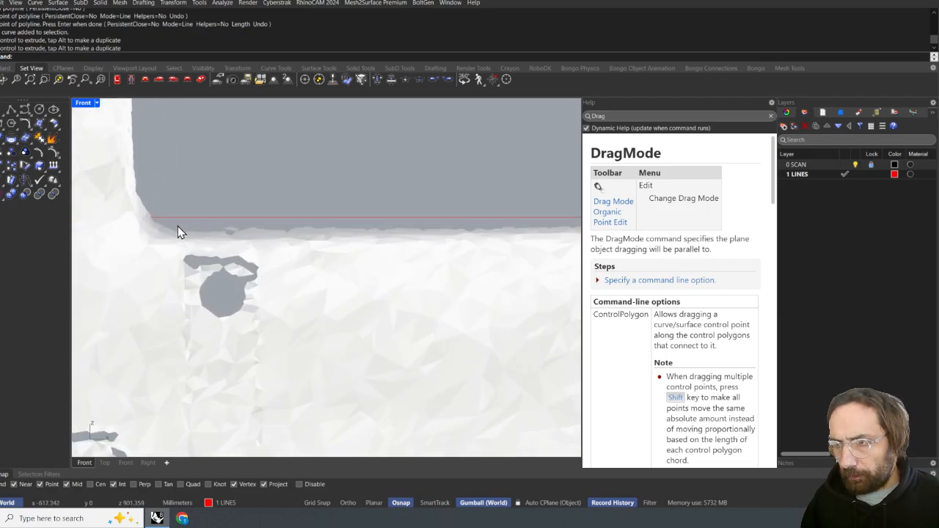
pyautogui.click(235, 205)
pyautogui.scroll(-5, 239, 209)
pyautogui.moveTo(381, 247); pyautogui.dragTo(85, 207, button='right')
pyautogui.scroll(5, 373, 219)
pyautogui.moveTo(372, 219); pyautogui.dragTo(91, 216, button='right')
pyautogui.scroll(-5, 466, 178)
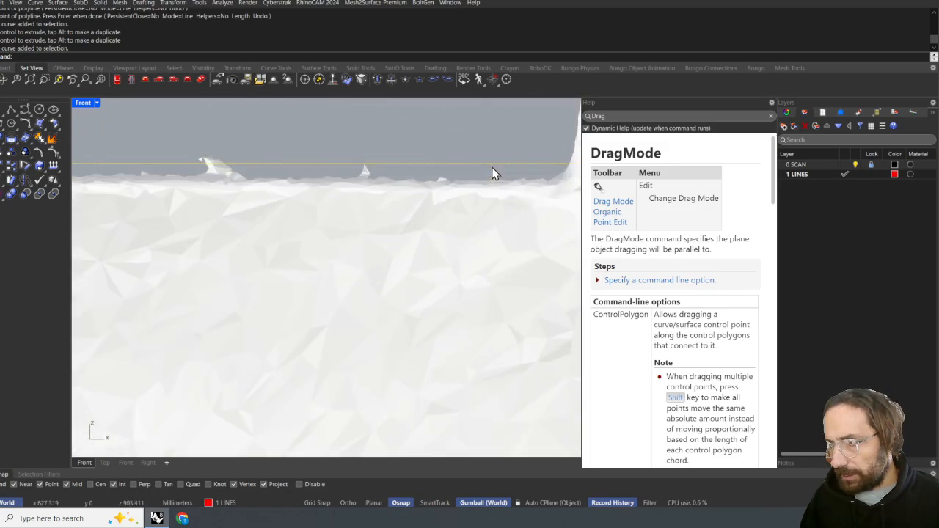
pyautogui.press('Escape')
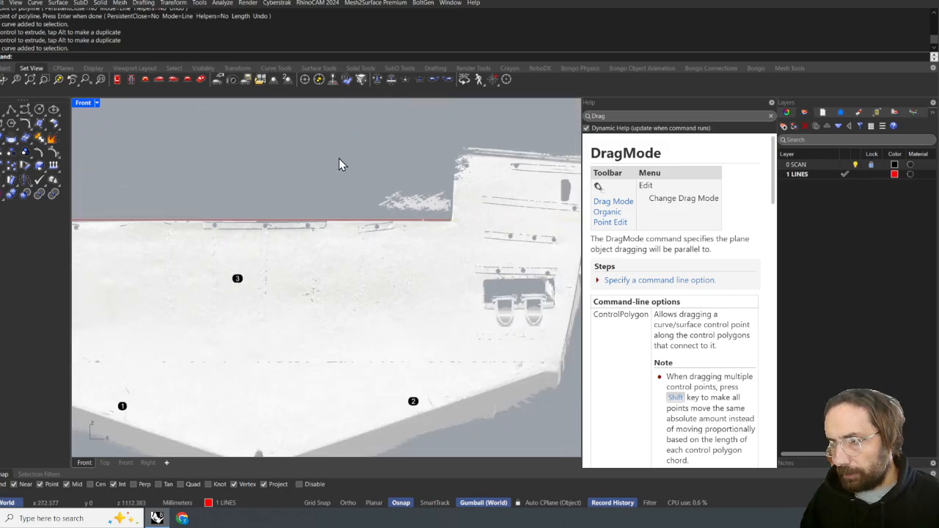
# - Select the red line and move it by -1 mm in Z with the gumball
pyautogui.scroll(5, 370, 210)
pyautogui.click(404, 198)
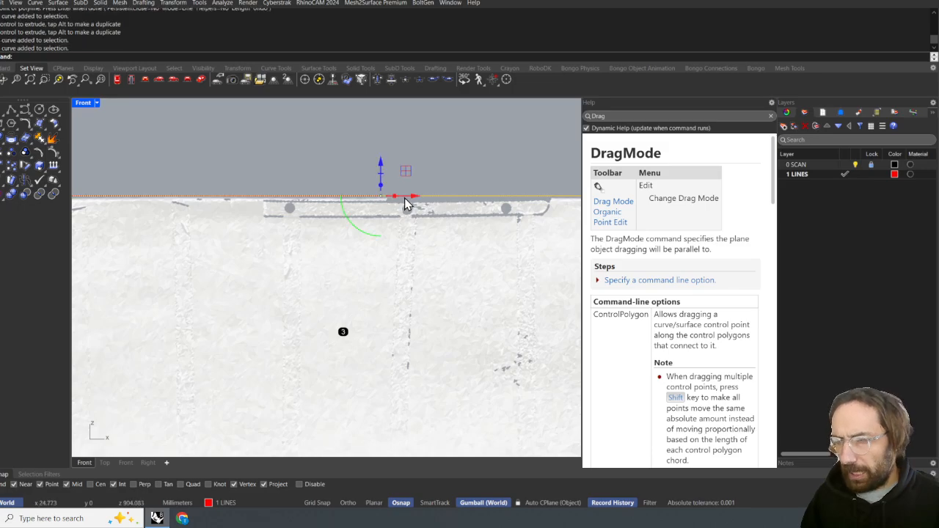
pyautogui.scroll(-3, 376, 139)
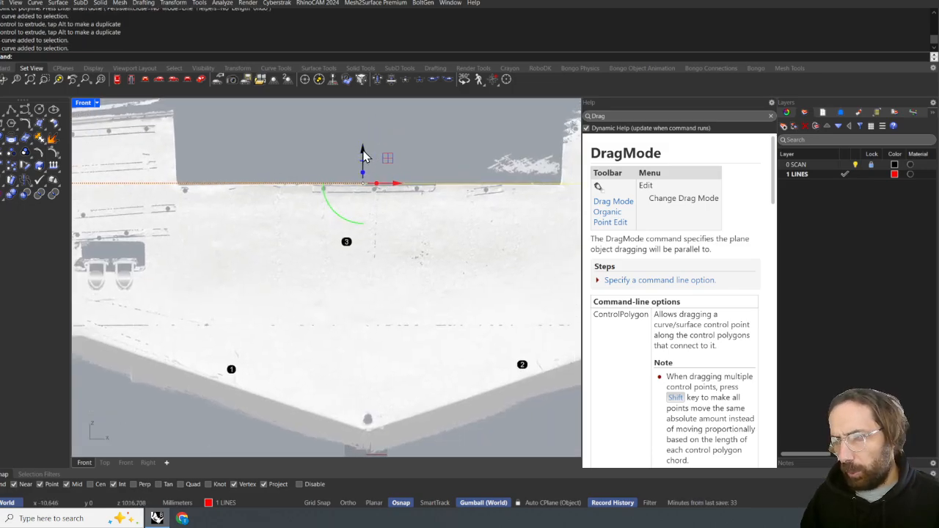
pyautogui.click(363, 154)
pyautogui.write('-1')
pyautogui.press('Return')
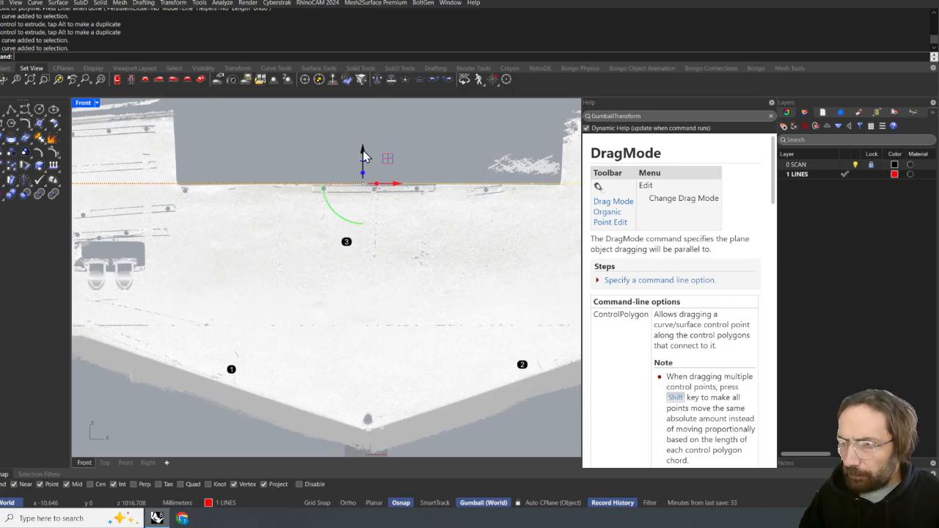
# - Deselect the line and examine its fit along the notch's edge from corner to corner
pyautogui.click(293, 133)
pyautogui.scroll(10, 220, 167)
pyautogui.moveTo(229, 202); pyautogui.dragTo(371, 167, button='right')
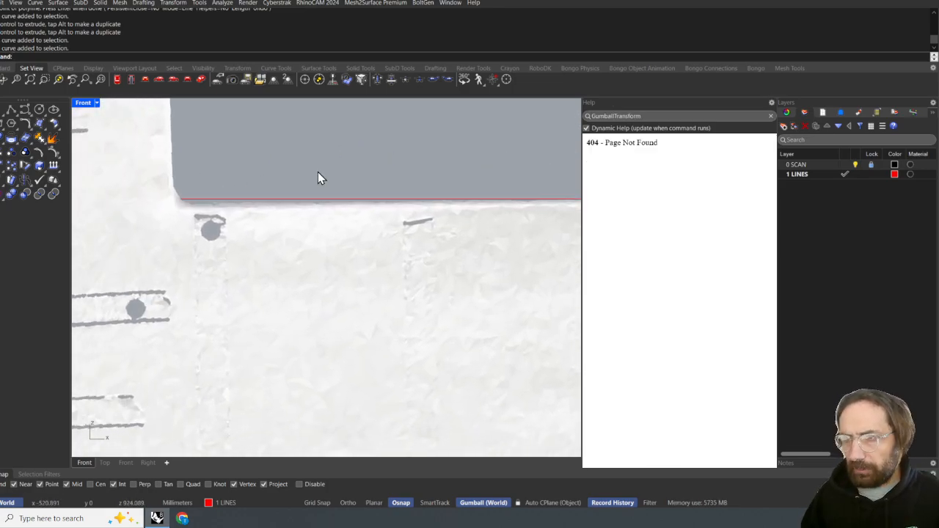
pyautogui.scroll(-8, 315, 174)
pyautogui.moveTo(274, 196); pyautogui.dragTo(47, 204, button='right')
pyautogui.moveTo(271, 178); pyautogui.dragTo(186, 182, button='right')
pyautogui.scroll(-4, 217, 189)
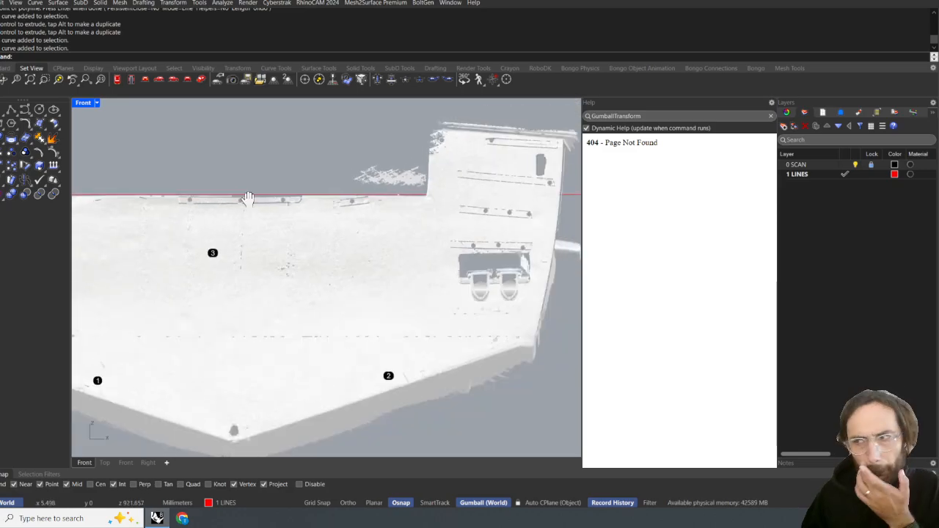
pyautogui.moveTo(246, 198); pyautogui.dragTo(349, 205, button='right')
pyautogui.click(11, 114)
pyautogui.scroll(10, 189, 204)
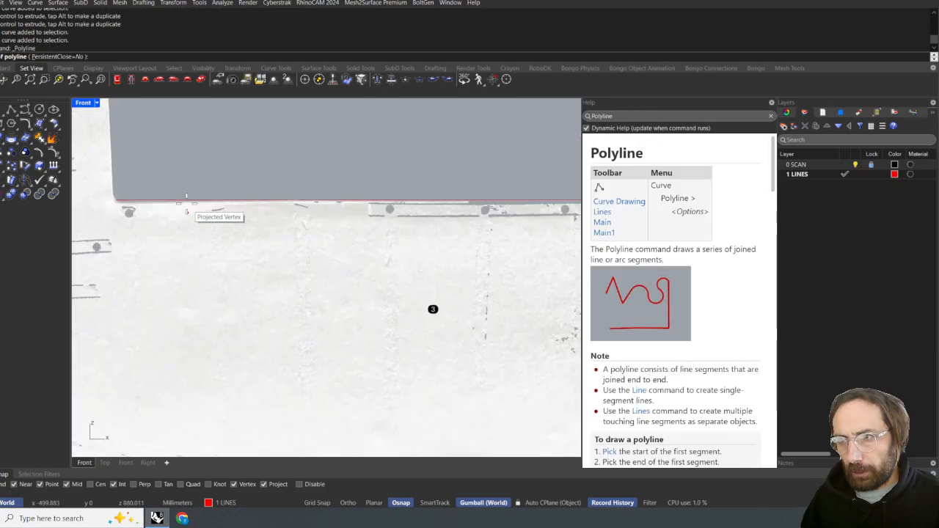
pyautogui.moveTo(188, 203); pyautogui.dragTo(276, 228, button='right')
pyautogui.scroll(-12, 210, 175)
pyautogui.moveTo(424, 175); pyautogui.dragTo(370, 176, button='right')
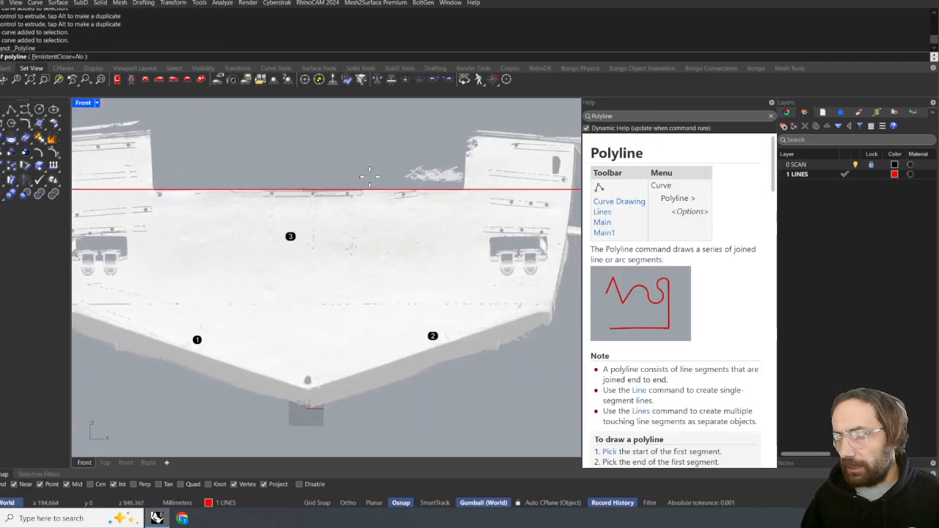
pyautogui.scroll(-4, 445, 170)
pyautogui.moveTo(428, 180); pyautogui.dragTo(430, 198, button='right')
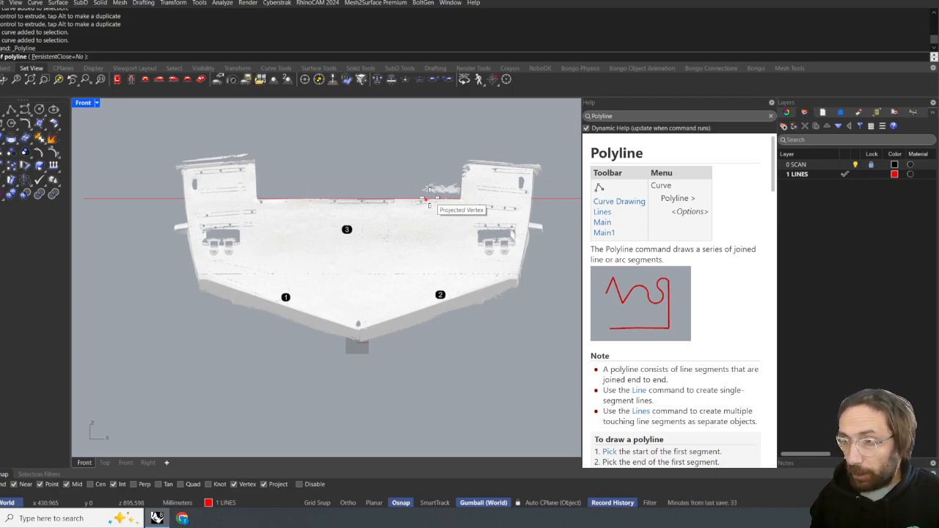
pyautogui.press('Escape')
# - Draw a horizontal polyline about 2293 mm long, locked to Ortho, between the outer ends of the scan's two side brackets
pyautogui.moveTo(430, 201); pyautogui.dragTo(402, 218, button='right')
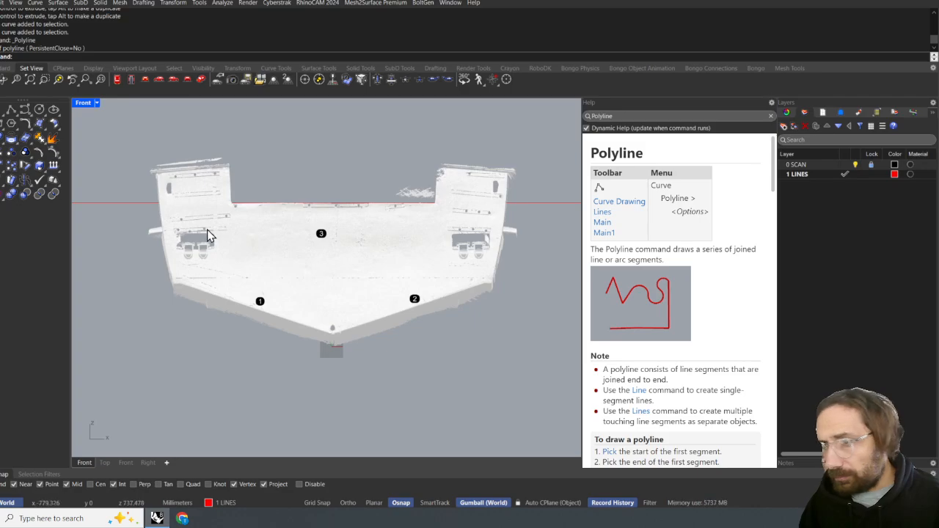
pyautogui.scroll(3, 140, 234)
pyautogui.scroll(4, 143, 235)
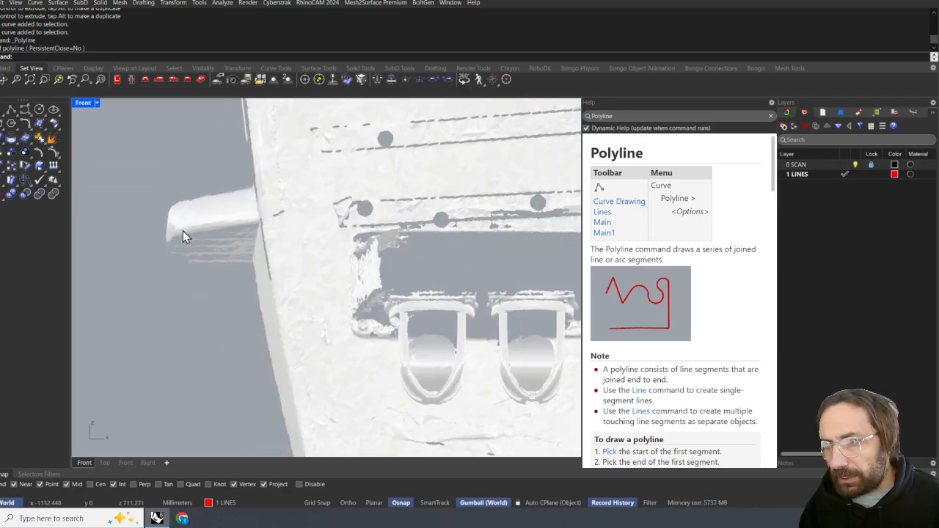
pyautogui.click(13, 110)
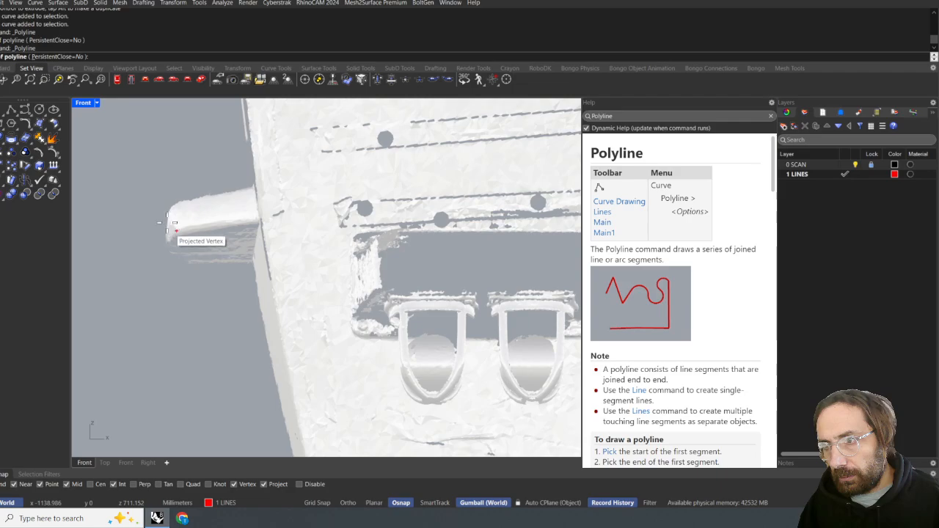
pyautogui.scroll(3, 174, 206)
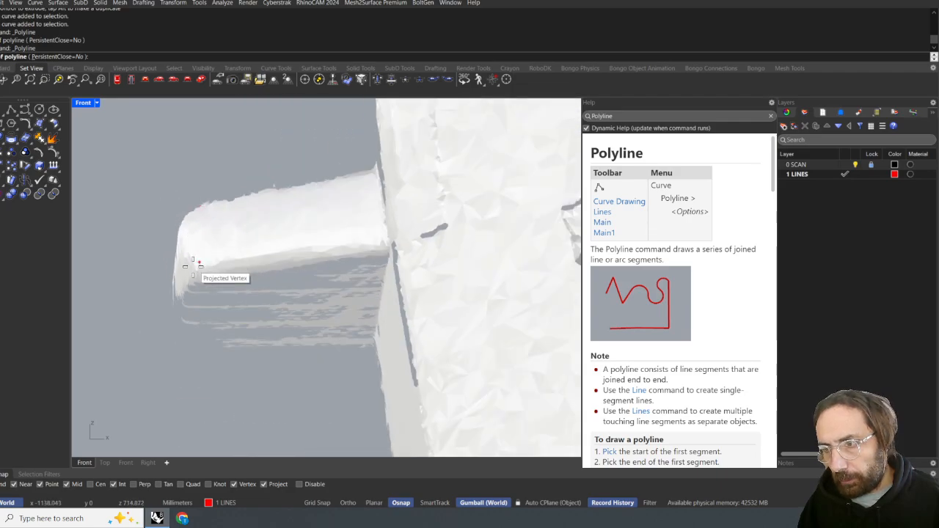
pyautogui.click(194, 267)
pyautogui.scroll(-5, 196, 272)
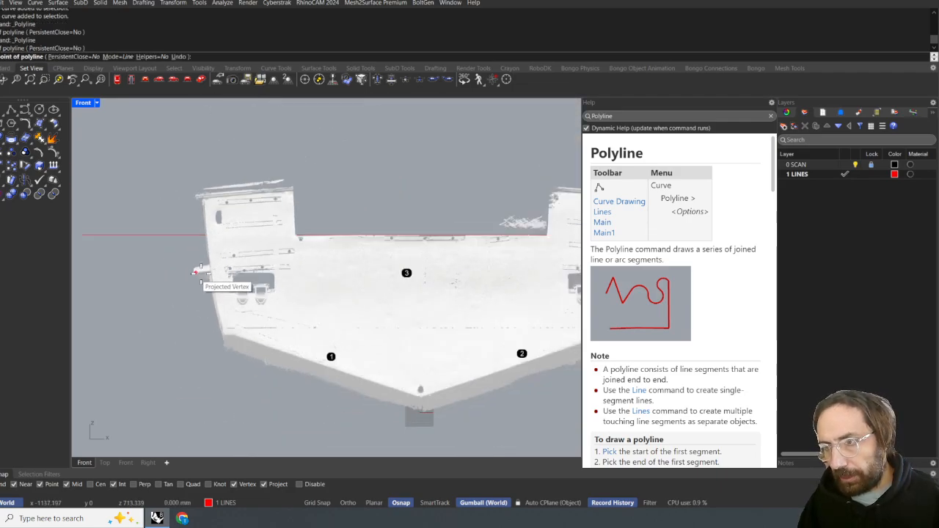
pyautogui.scroll(-3, 196, 271)
pyautogui.press('F8')
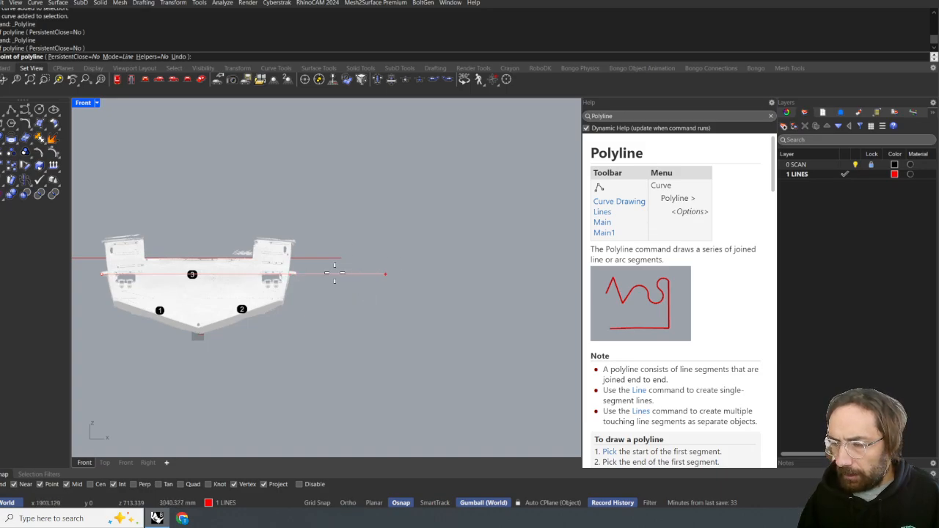
pyautogui.scroll(5, 319, 283)
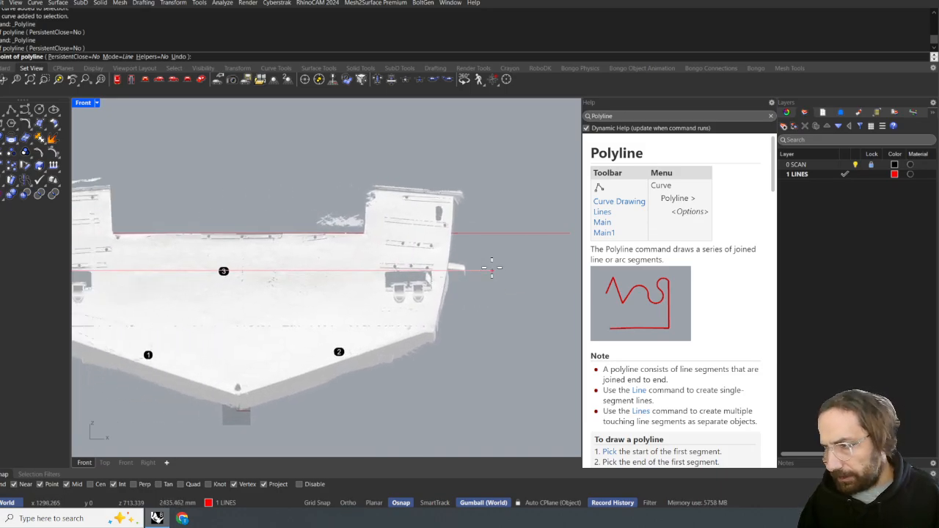
pyautogui.scroll(8, 476, 270)
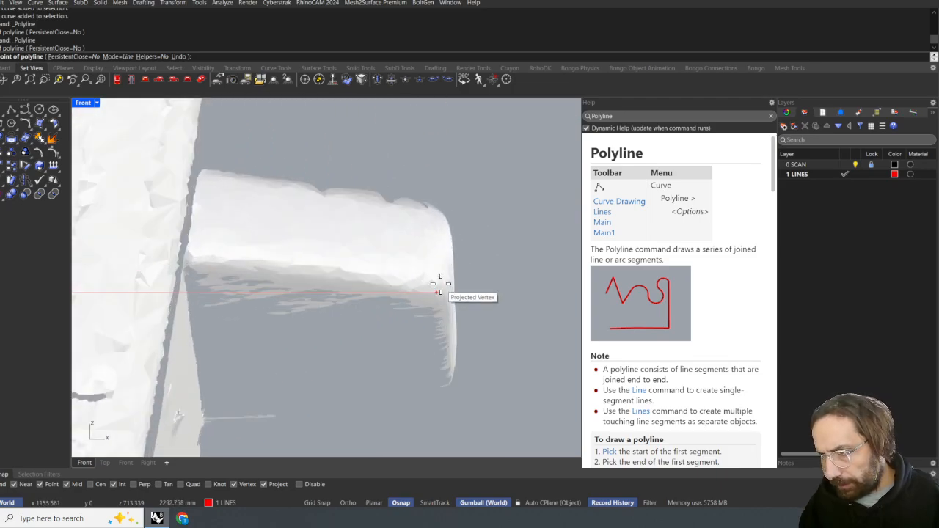
pyautogui.click(444, 292)
pyautogui.press('Return')
pyautogui.scroll(-6, 449, 284)
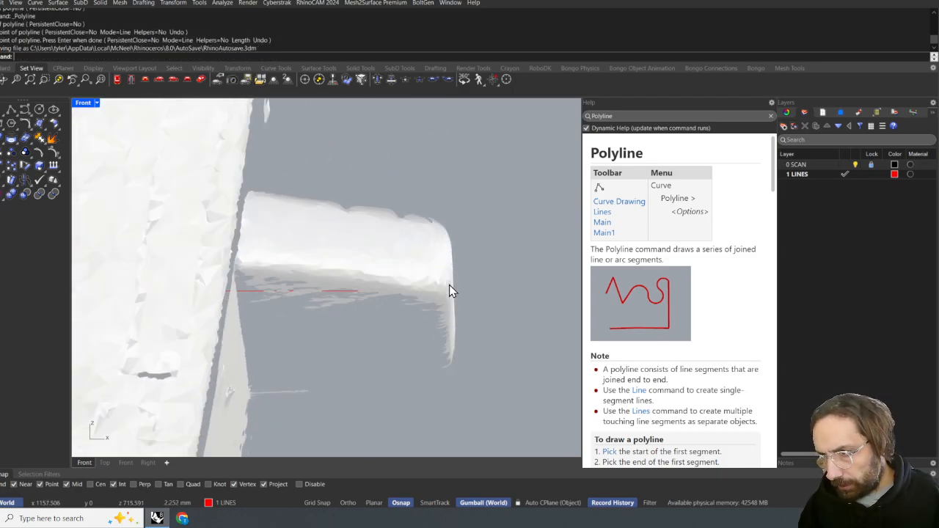
pyautogui.scroll(-4, 374, 284)
pyautogui.moveTo(410, 289); pyautogui.dragTo(455, 287, button='right')
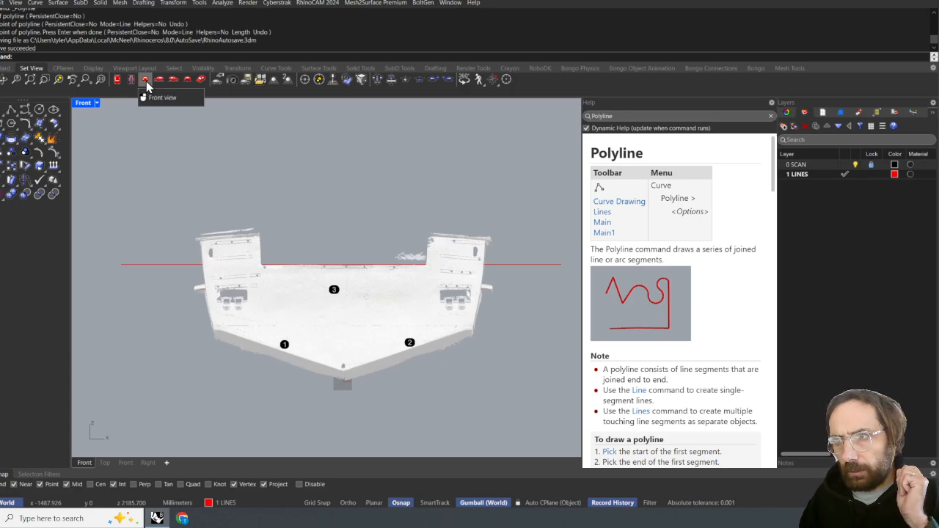
# - In the Top view, select the long notch line and move it roughly down to the scan's flat front face
pyautogui.click(117, 79)
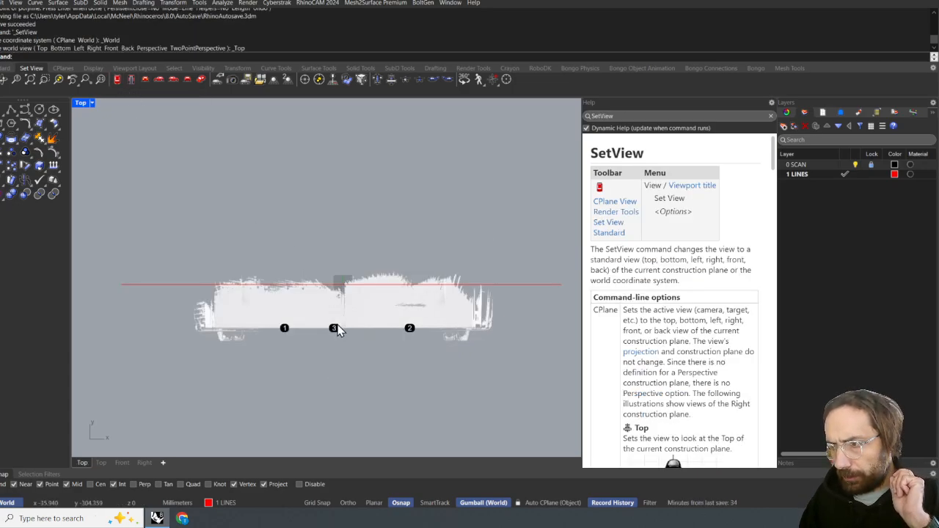
pyautogui.scroll(3, 336, 330)
pyautogui.scroll(-3, 330, 330)
pyautogui.moveTo(330, 329); pyautogui.dragTo(344, 293, button='right')
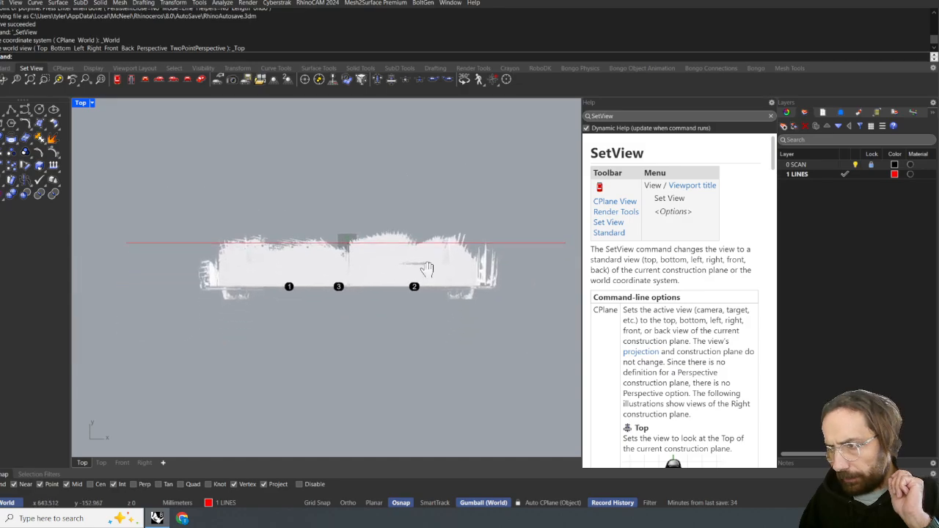
pyautogui.moveTo(427, 269); pyautogui.dragTo(336, 272, button='right')
pyautogui.moveTo(489, 203); pyautogui.dragTo(457, 265)
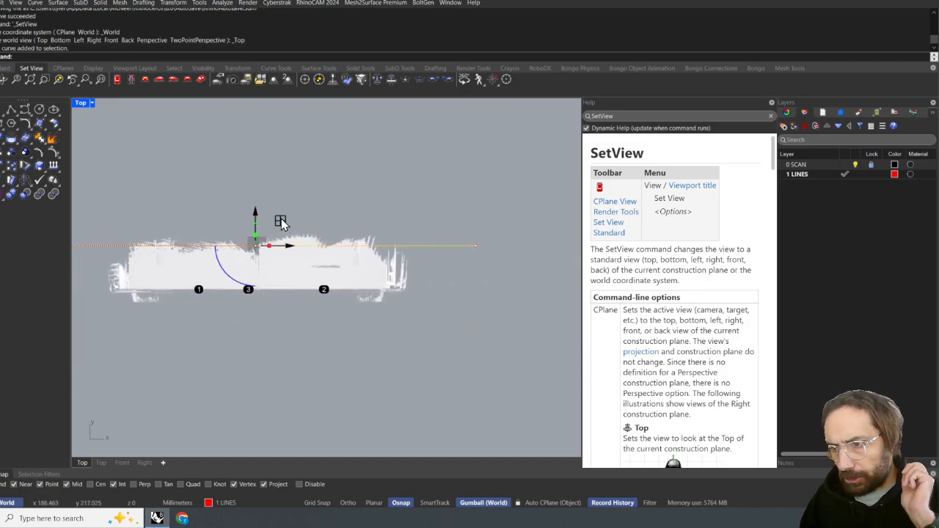
pyautogui.moveTo(281, 224); pyautogui.dragTo(271, 277)
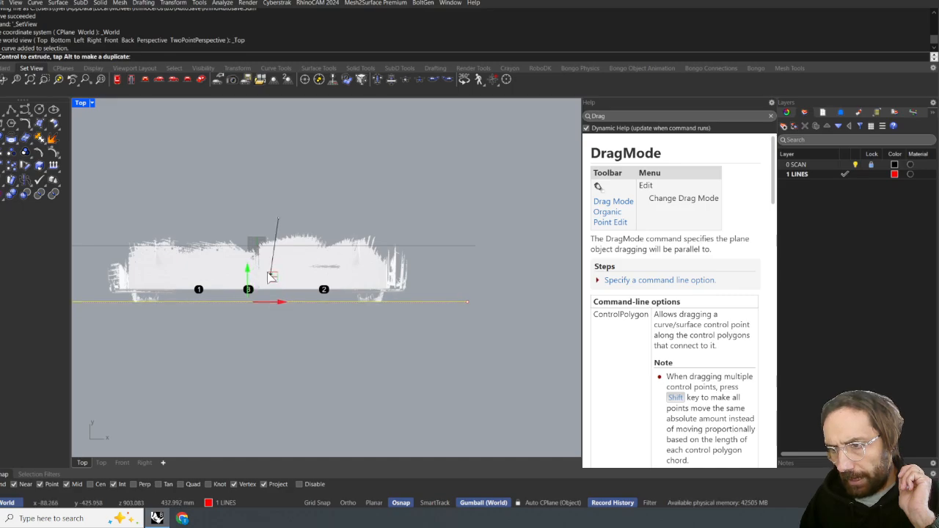
# - Refine the notch line's position in the Top view so it lies along the front face of the scan
pyautogui.scroll(8, 272, 277)
pyautogui.moveTo(272, 277); pyautogui.dragTo(377, 239, button='right')
pyautogui.moveTo(377, 239); pyautogui.dragTo(382, 228)
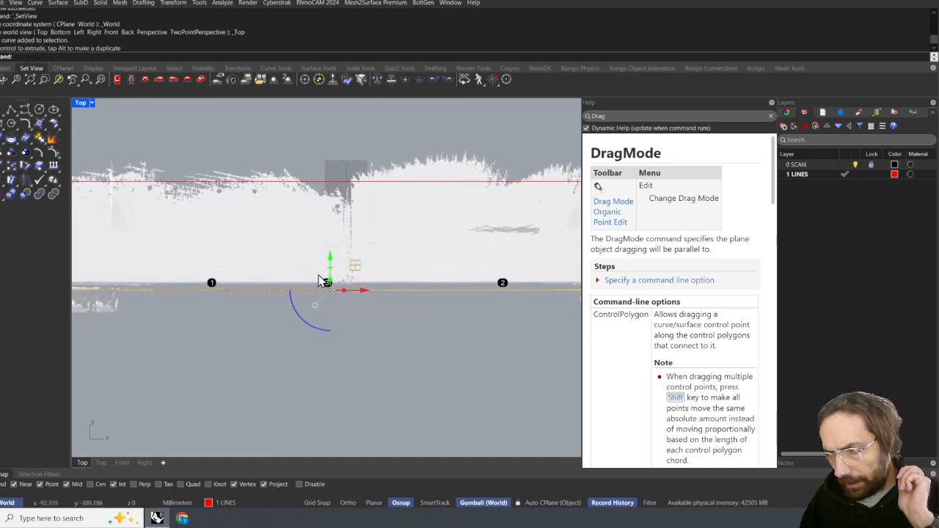
pyautogui.scroll(14, 319, 275)
pyautogui.moveTo(327, 354); pyautogui.dragTo(264, 332, button='right')
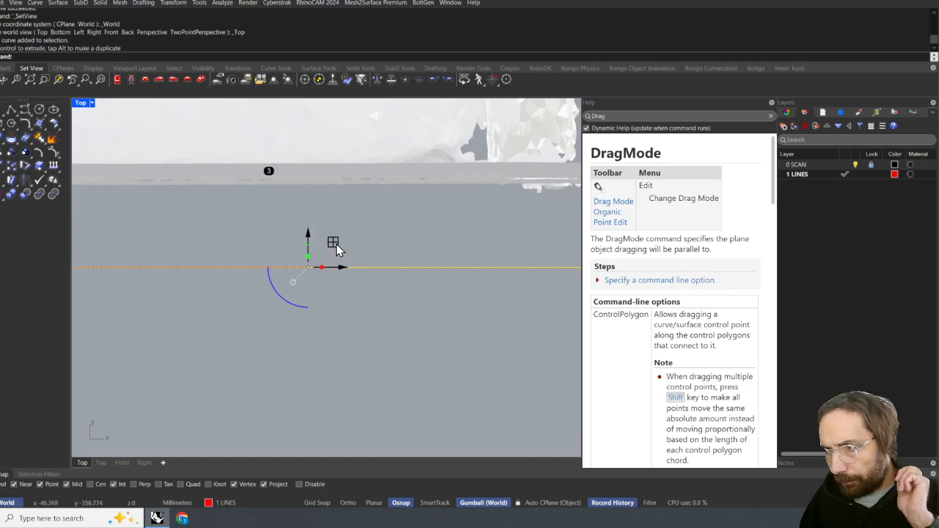
pyautogui.moveTo(335, 245); pyautogui.dragTo(347, 142)
pyautogui.scroll(-8, 348, 145)
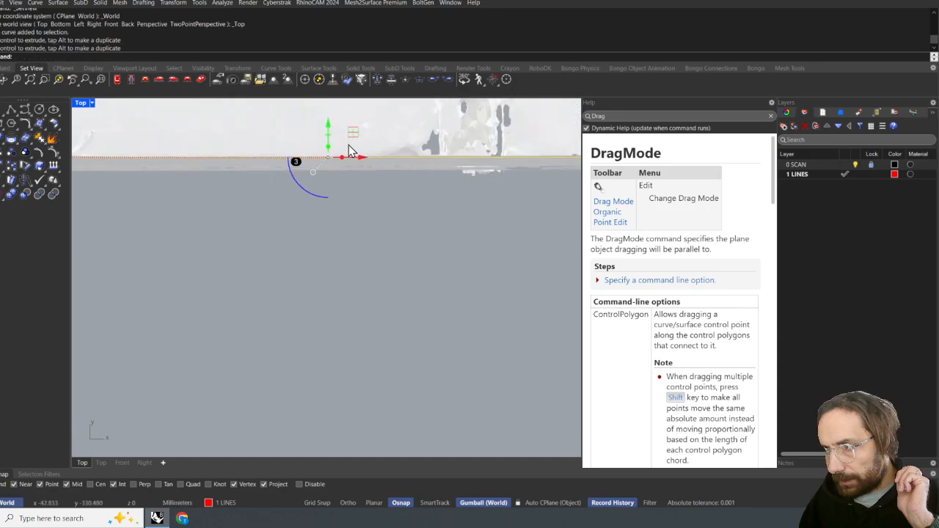
# - Examine how closely the notch line follows the scan's front face from one side to the other
pyautogui.moveTo(359, 172); pyautogui.dragTo(271, 189, button='right')
pyautogui.moveTo(470, 176); pyautogui.dragTo(341, 191, button='right')
pyautogui.moveTo(467, 194); pyautogui.dragTo(267, 208, button='right')
pyautogui.moveTo(484, 207); pyautogui.dragTo(168, 223, button='right')
pyautogui.moveTo(361, 220); pyautogui.dragTo(79, 215, button='right')
pyautogui.moveTo(588, 218); pyautogui.dragTo(506, 220, button='right')
pyautogui.scroll(-10, 506, 220)
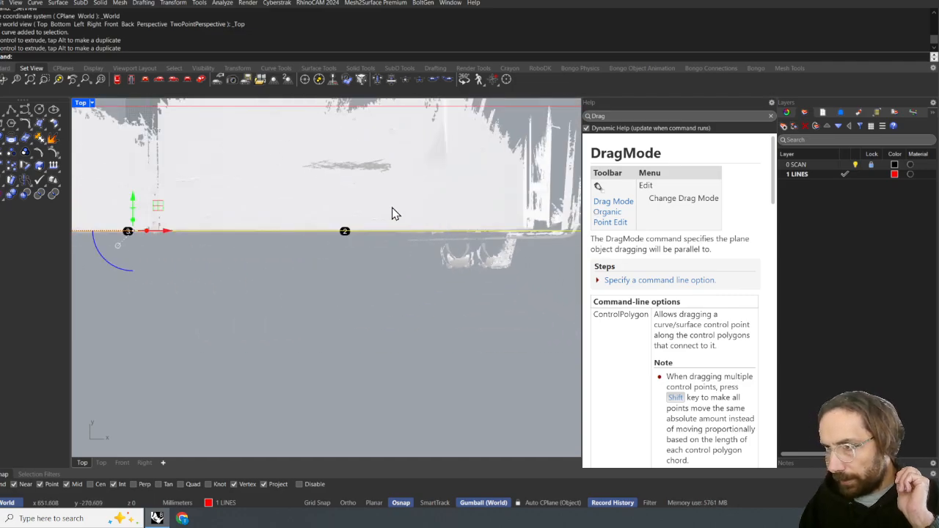
pyautogui.moveTo(391, 212); pyautogui.dragTo(530, 220, button='right')
pyautogui.moveTo(83, 223); pyautogui.dragTo(190, 231, button='right')
pyautogui.scroll(10, 201, 265)
pyautogui.scroll(-5, 319, 264)
pyautogui.scroll(-6, 224, 221)
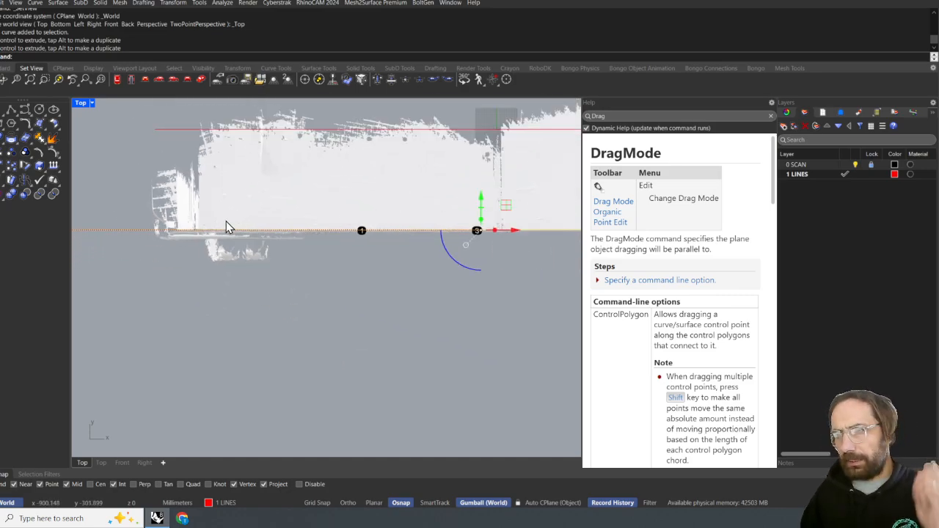
# - Return to the Front view, set the construction plane origin near the lower tip of the V-shaped face, and deselect the line
pyautogui.click(146, 79)
pyautogui.moveTo(382, 250); pyautogui.dragTo(291, 249, button='right')
pyautogui.moveTo(349, 259); pyautogui.dragTo(395, 254, button='right')
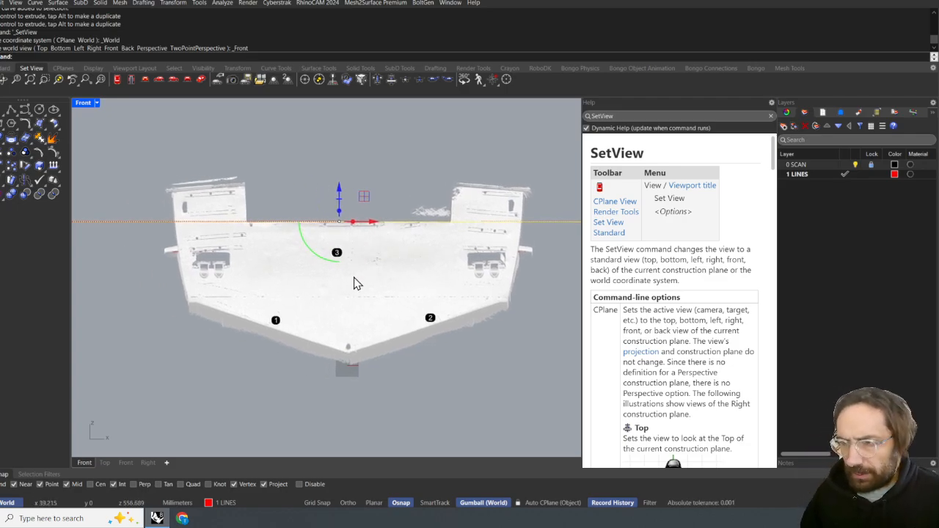
pyautogui.moveTo(354, 283); pyautogui.dragTo(337, 282, button='right')
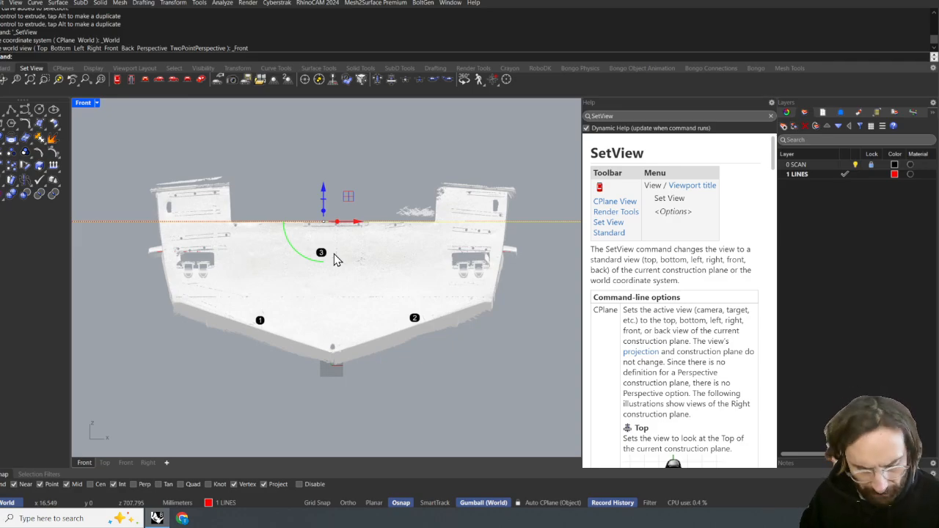
pyautogui.write('cplane')
pyautogui.press('Return')
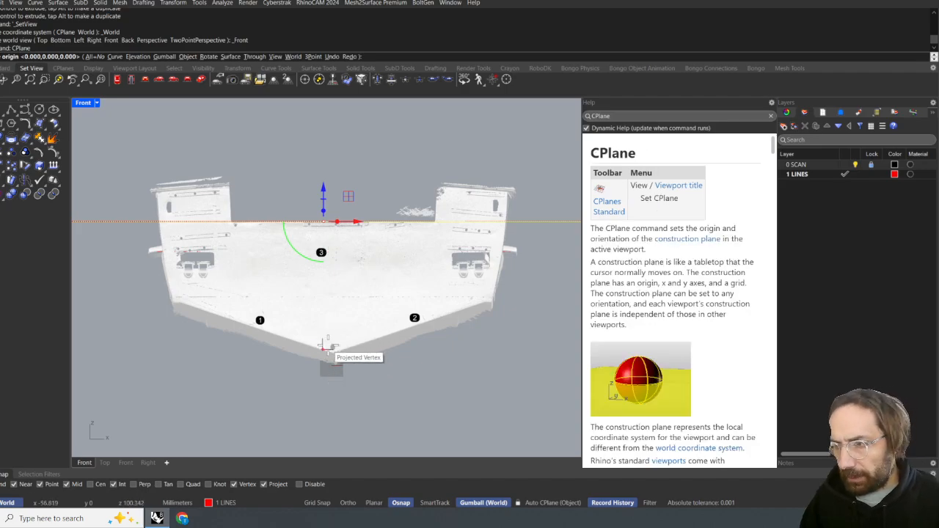
pyautogui.scroll(2, 341, 352)
pyautogui.scroll(2, 341, 352)
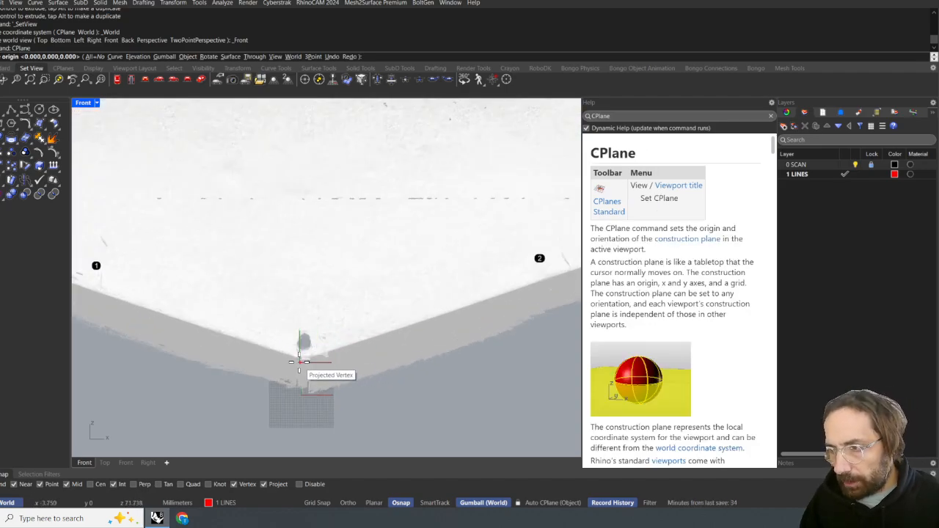
pyautogui.click(317, 351)
pyautogui.scroll(-5, 334, 331)
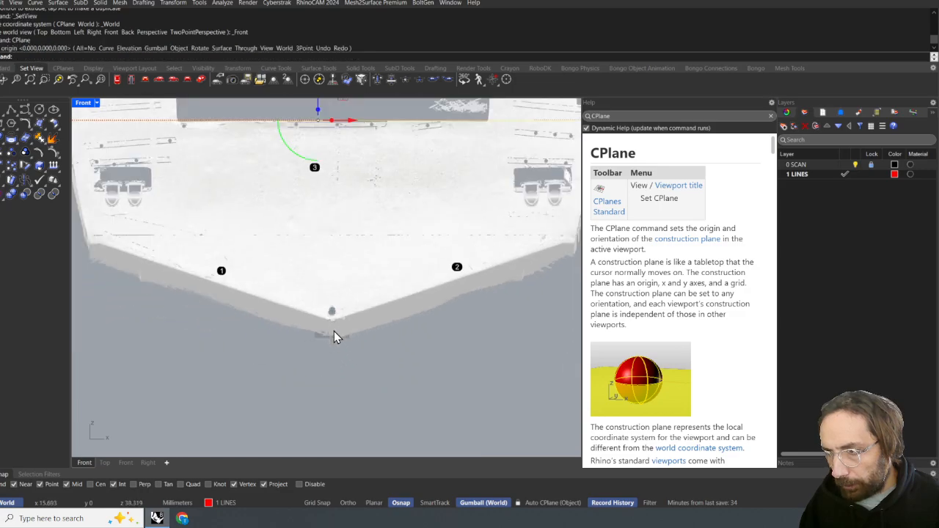
pyautogui.scroll(2, 325, 362)
pyautogui.click(355, 359)
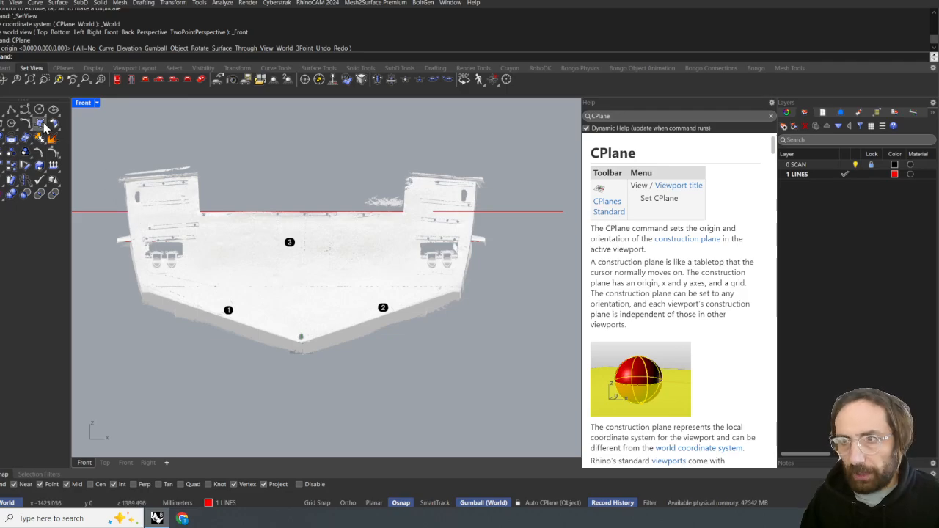
# - Draw a horizontal polyline about 2246 mm long from the V's upper left corner to beyond its right corner, using Ortho
pyautogui.click(13, 110)
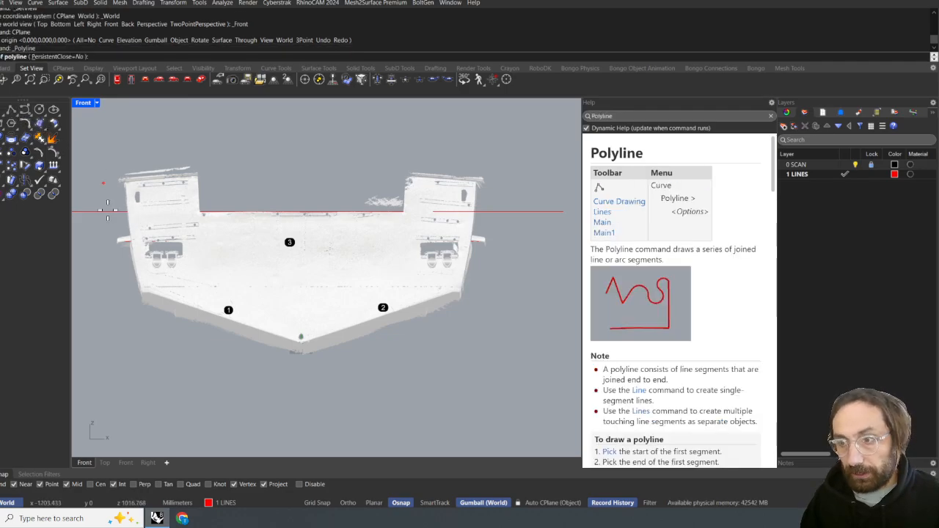
pyautogui.scroll(5, 135, 278)
pyautogui.click(132, 285)
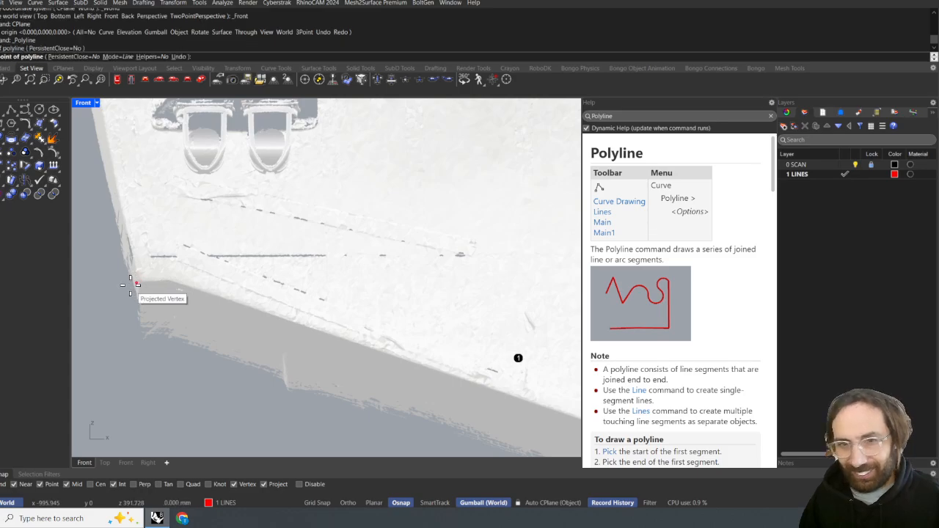
pyautogui.scroll(-5, 136, 285)
pyautogui.scroll(2, 455, 278)
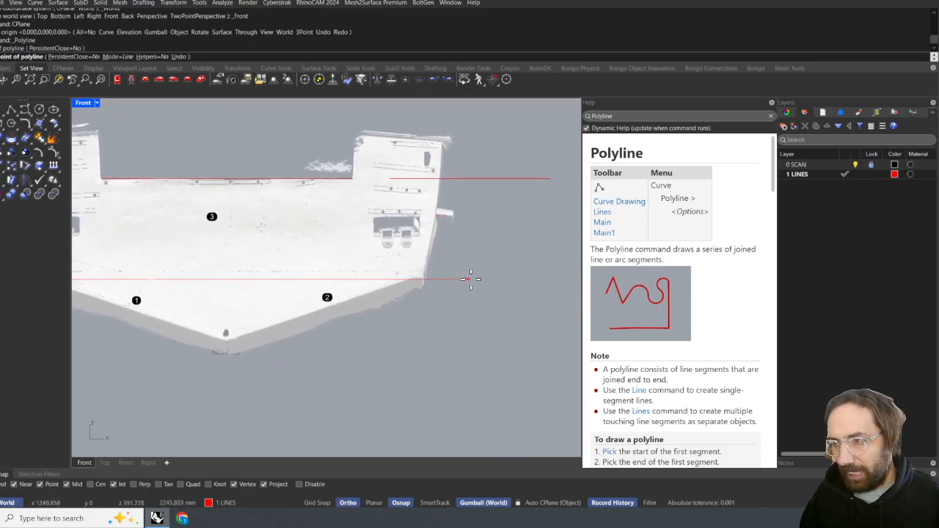
pyautogui.click(473, 278)
pyautogui.rightClick(473, 278)
# - Nudge the new lower horizontal line 5 mm to the left, slide it further until it overhangs both corners, and deselect it
pyautogui.click(469, 281)
pyautogui.moveTo(430, 273); pyautogui.dragTo(464, 288, button='right')
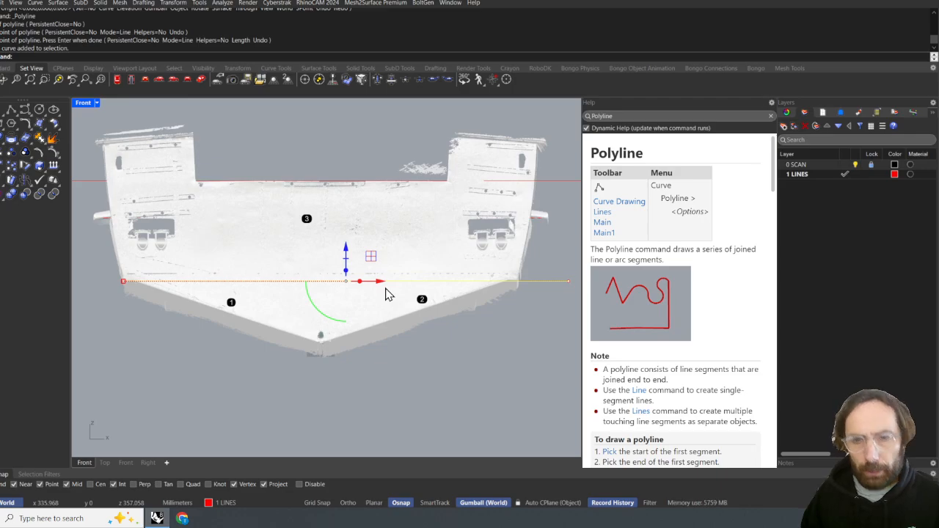
pyautogui.hotkey('alt', 'Left')
pyautogui.hotkey('alt', 'Left')
pyautogui.hotkey('alt', 'Left')
pyautogui.hotkey('alt', 'Left')
pyautogui.hotkey('alt', 'Left')
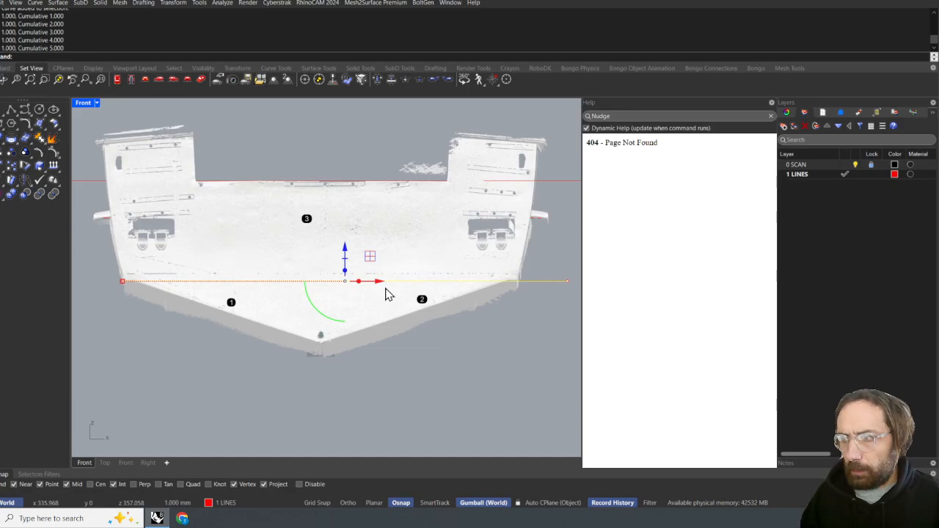
pyautogui.moveTo(380, 288); pyautogui.dragTo(362, 283)
pyautogui.click(434, 390)
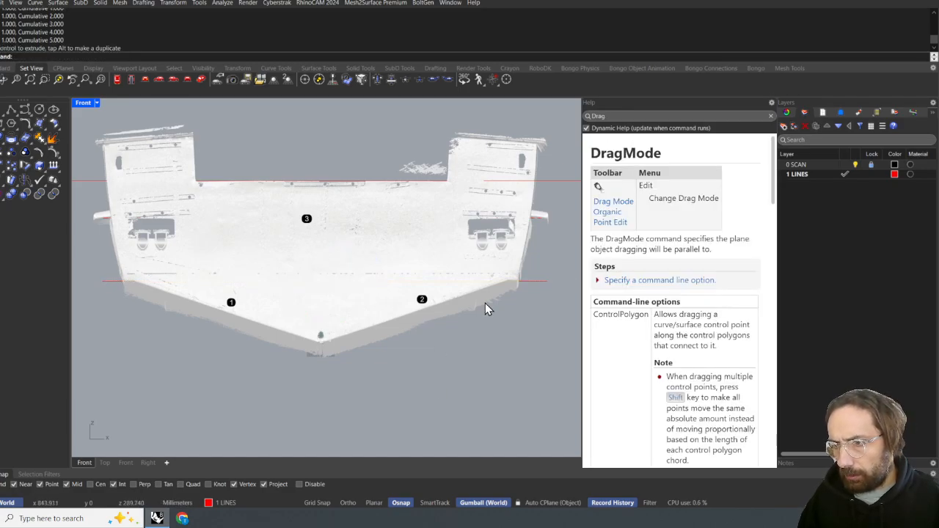
# - Select the lower horizontal line, move it towards the scan's front face in the Perspective view, and return to the Front view
pyautogui.click(529, 281)
pyautogui.moveTo(391, 304); pyautogui.dragTo(410, 296, button='right')
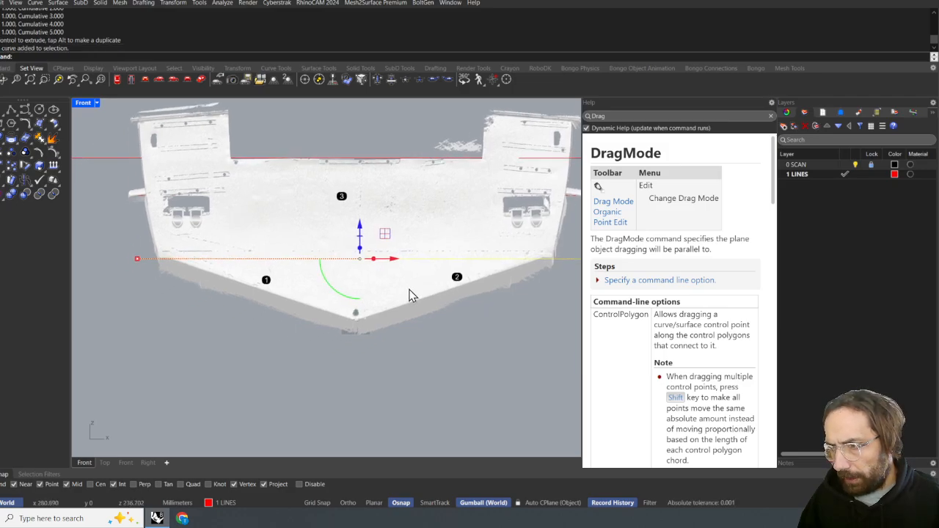
pyautogui.click(201, 80)
pyautogui.moveTo(382, 209); pyautogui.dragTo(336, 212, button='right')
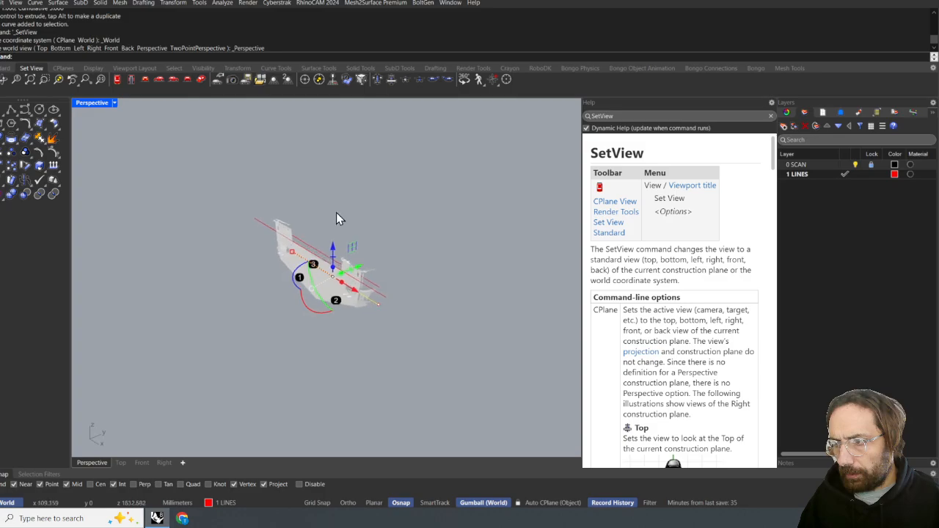
pyautogui.scroll(8, 322, 282)
pyautogui.moveTo(379, 274); pyautogui.dragTo(293, 299)
pyautogui.click(146, 81)
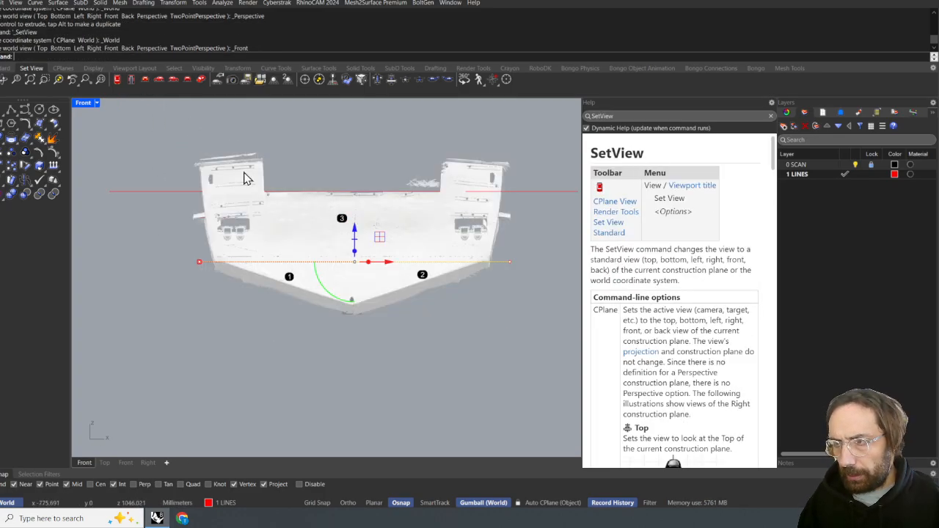
pyautogui.click(373, 358)
pyautogui.scroll(6, 377, 277)
pyautogui.moveTo(382, 282); pyautogui.dragTo(407, 308, button='right')
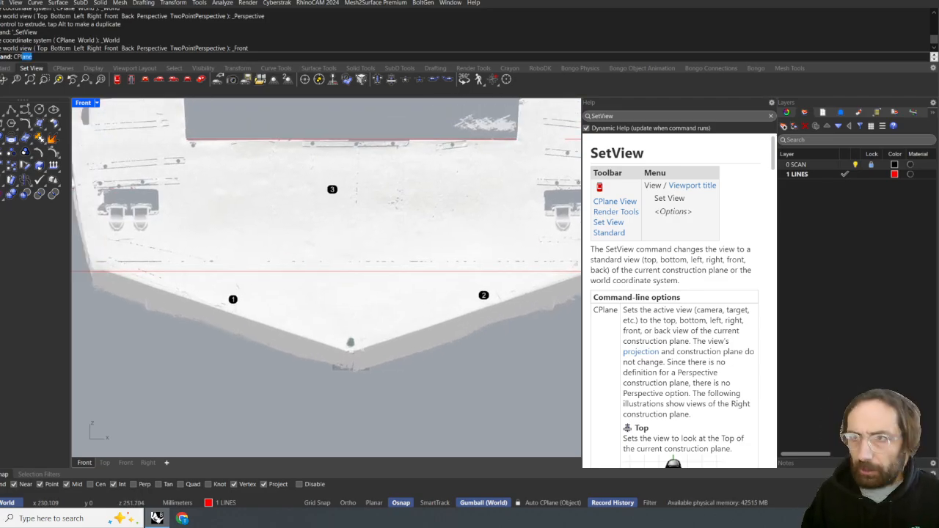
# - Set the construction plane origin at the right end of the lower horizontal line
pyautogui.press('Return')
pyautogui.scroll(-5, 378, 282)
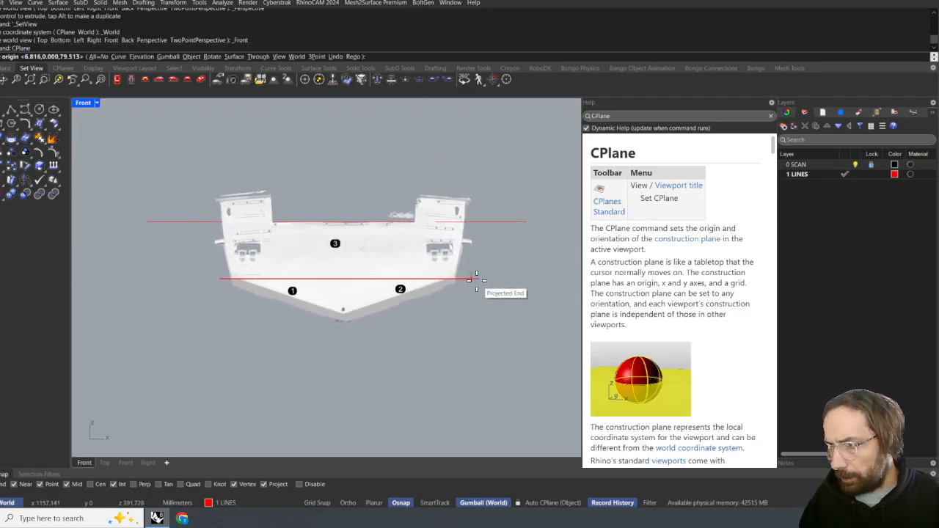
pyautogui.click(476, 280)
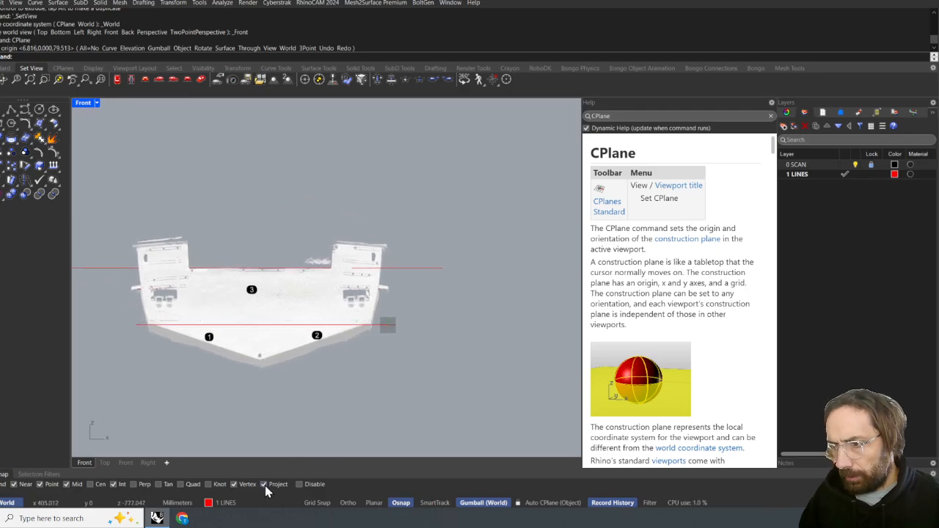
pyautogui.moveTo(397, 355); pyautogui.dragTo(453, 323, button='right')
pyautogui.scroll(8, 460, 314)
pyautogui.rightClick(460, 313)
pyautogui.click(423, 264)
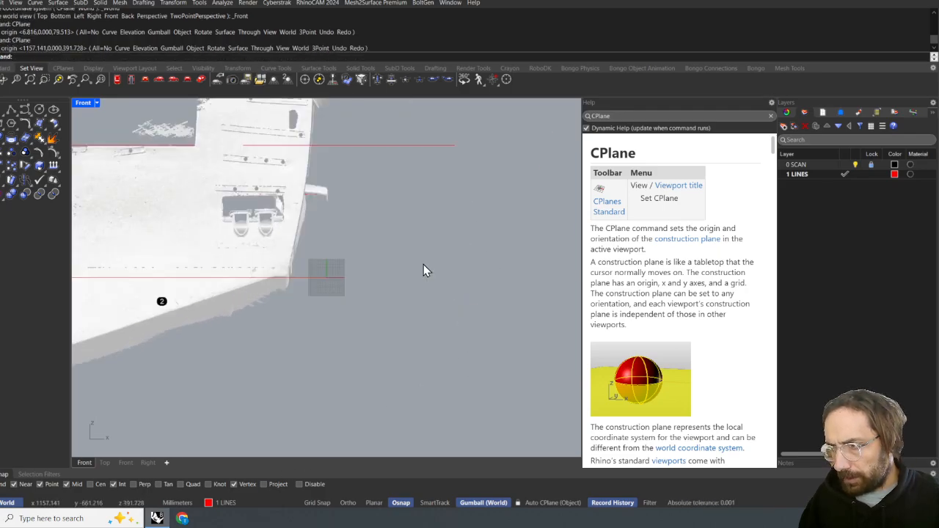
pyautogui.moveTo(461, 287); pyautogui.dragTo(474, 278, button='right')
pyautogui.scroll(-5, 366, 265)
pyautogui.scroll(6, 356, 264)
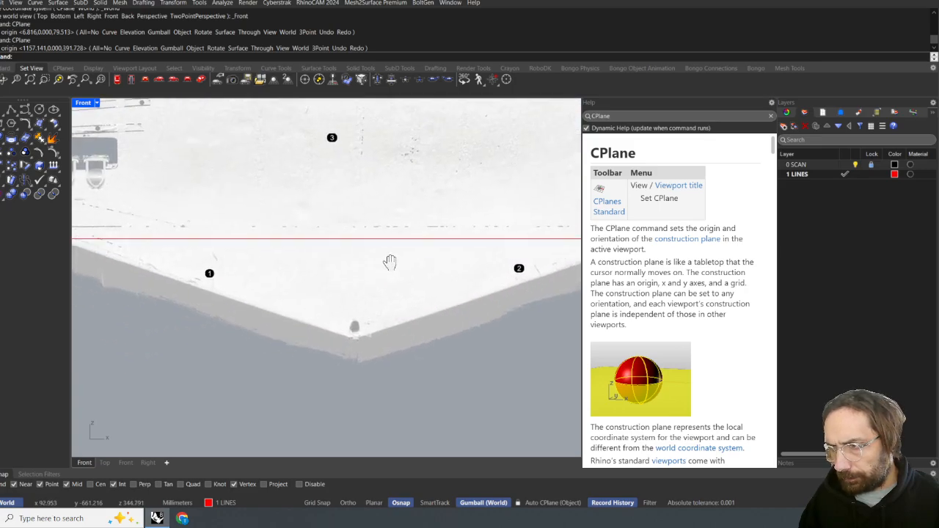
pyautogui.scroll(-3, 323, 274)
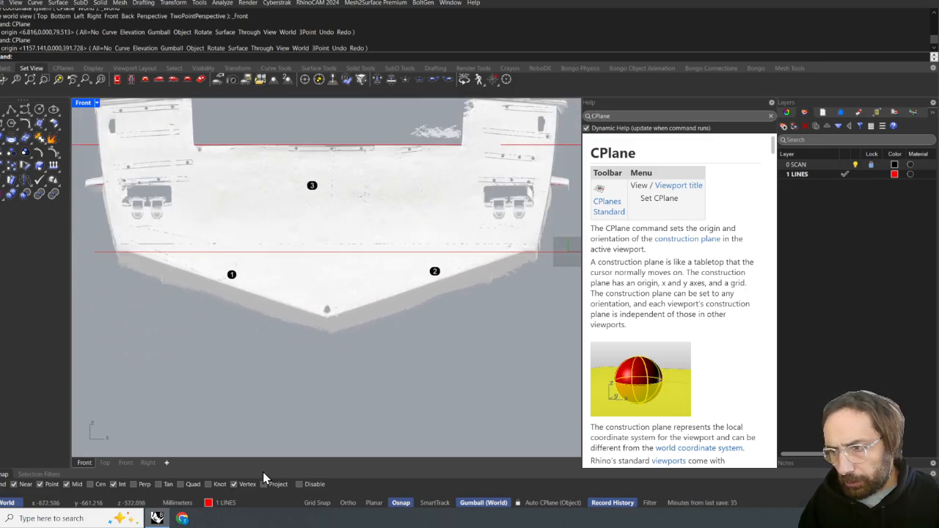
pyautogui.click(24, 110)
pyautogui.scroll(6, 337, 319)
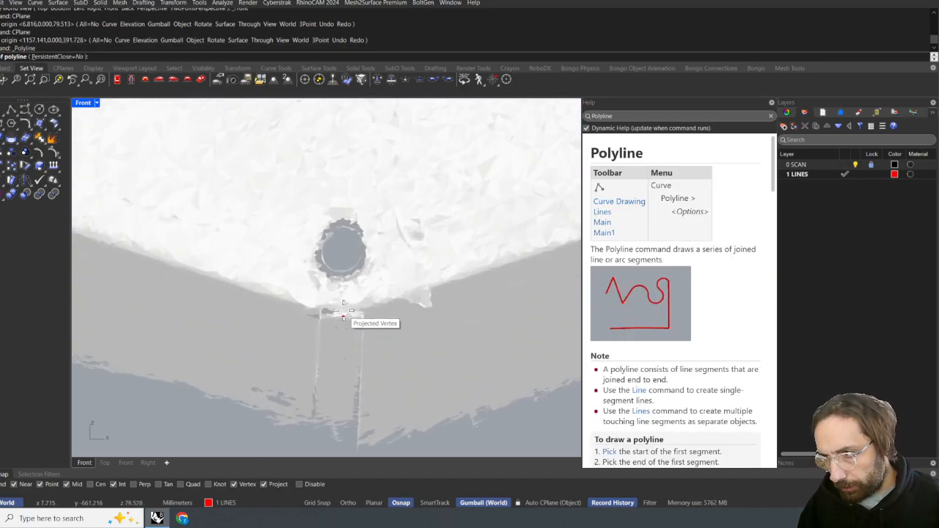
pyautogui.scroll(2, 343, 317)
pyautogui.scroll(5, 342, 173)
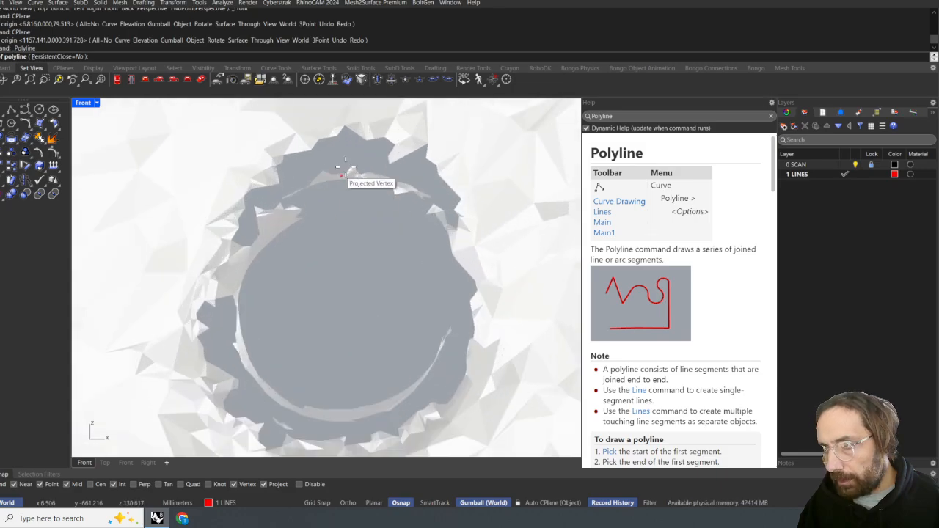
# - Draw a three-point circle around the inner rim of the hole above the V's lower tip
pyautogui.click(42, 112)
pyautogui.click(79, 114)
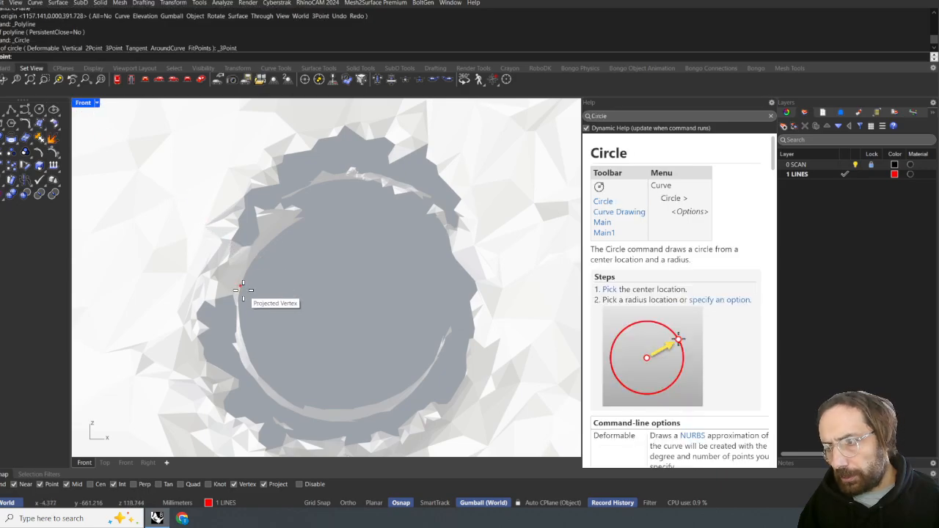
pyautogui.click(240, 286)
pyautogui.click(373, 181)
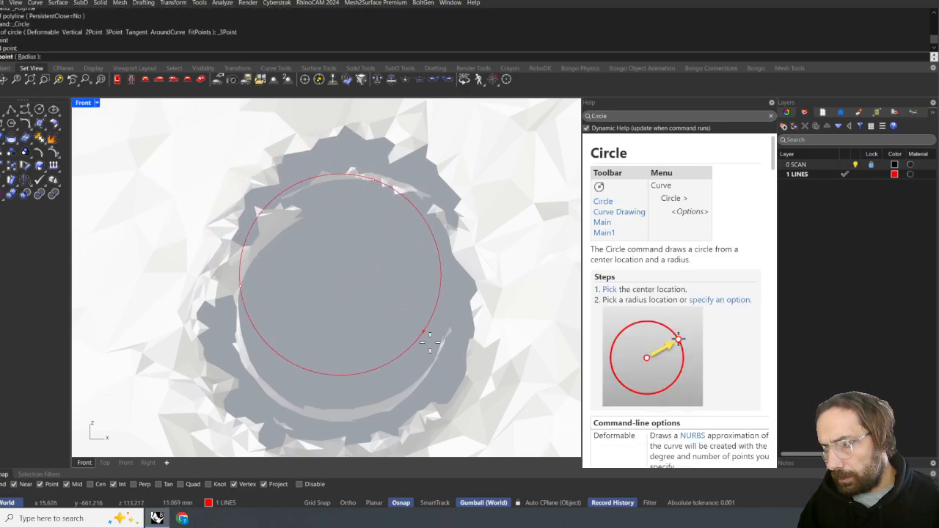
pyautogui.click(412, 375)
# - Draw a second three-point circle along the jagged outer rim of the same hole
pyautogui.scroll(-4, 401, 320)
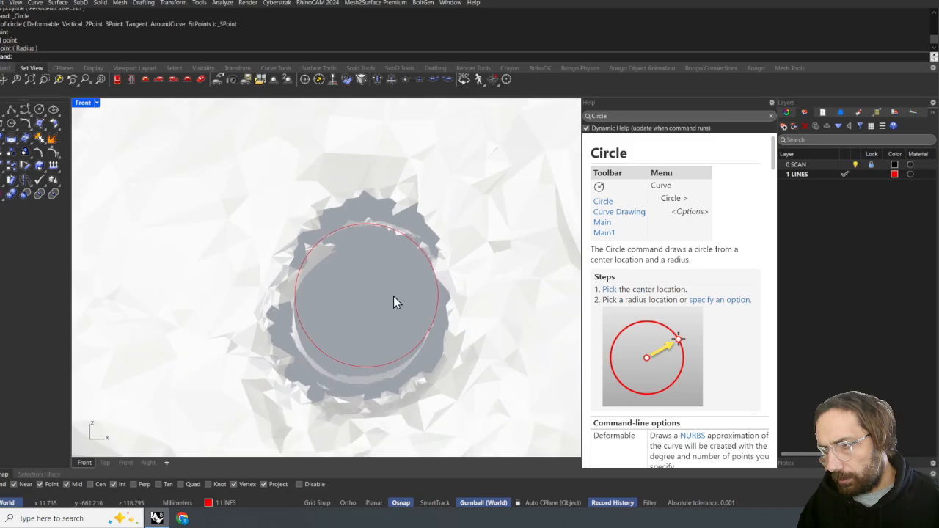
pyautogui.moveTo(394, 297); pyautogui.dragTo(374, 204, button='right')
pyautogui.scroll(3, 370, 218)
pyautogui.rightClick(369, 222)
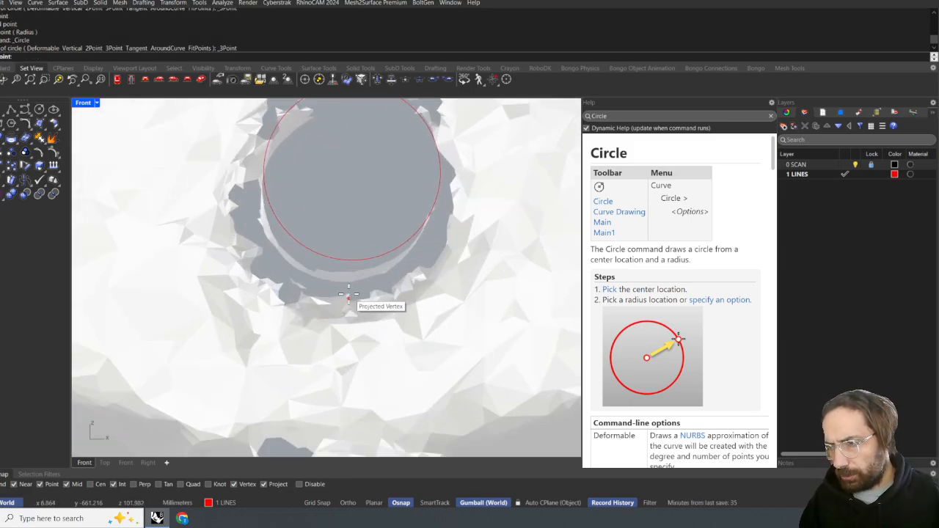
pyautogui.click(347, 296)
pyautogui.click(235, 206)
pyautogui.scroll(-5, 235, 205)
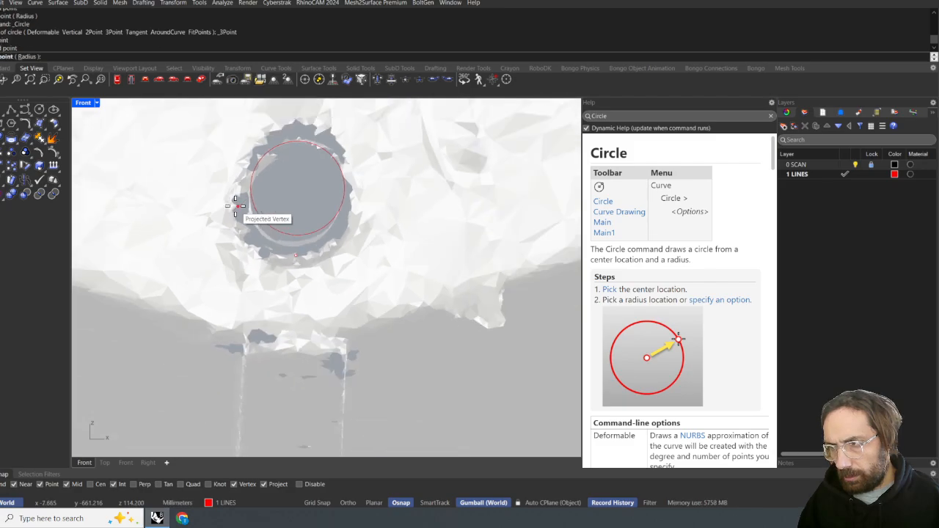
pyautogui.scroll(7, 280, 139)
pyautogui.scroll(-4, 311, 155)
pyautogui.moveTo(318, 147); pyautogui.dragTo(314, 188, button='right')
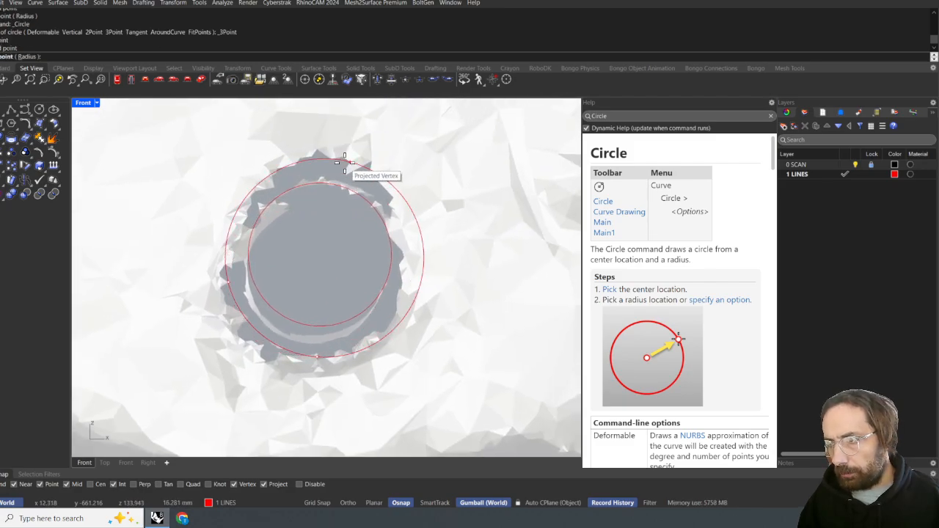
pyautogui.click(346, 168)
# - Draw a vertical polyline about 1350 mm long with Ortho, from the V's lower tip below the hole to above the scan
pyautogui.scroll(-6, 352, 202)
pyautogui.scroll(3, 345, 221)
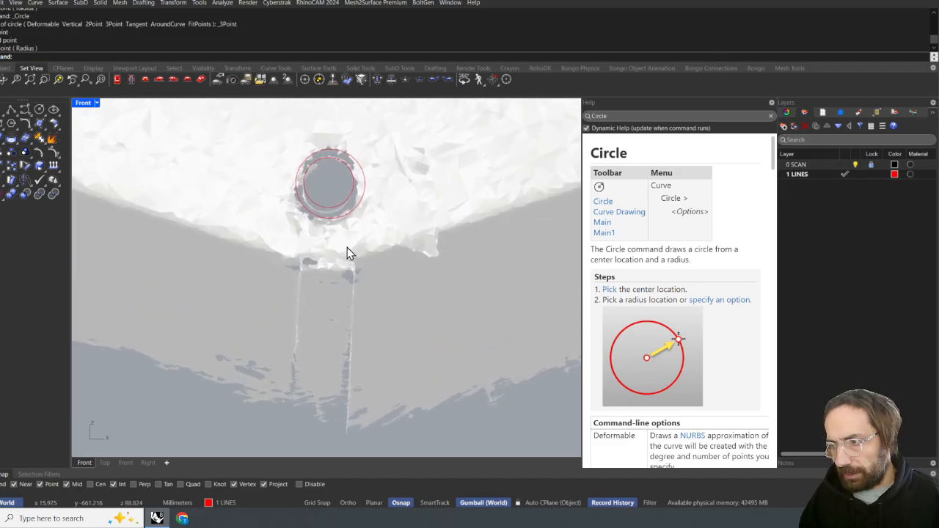
pyautogui.scroll(3, 330, 245)
pyautogui.scroll(-4, 323, 235)
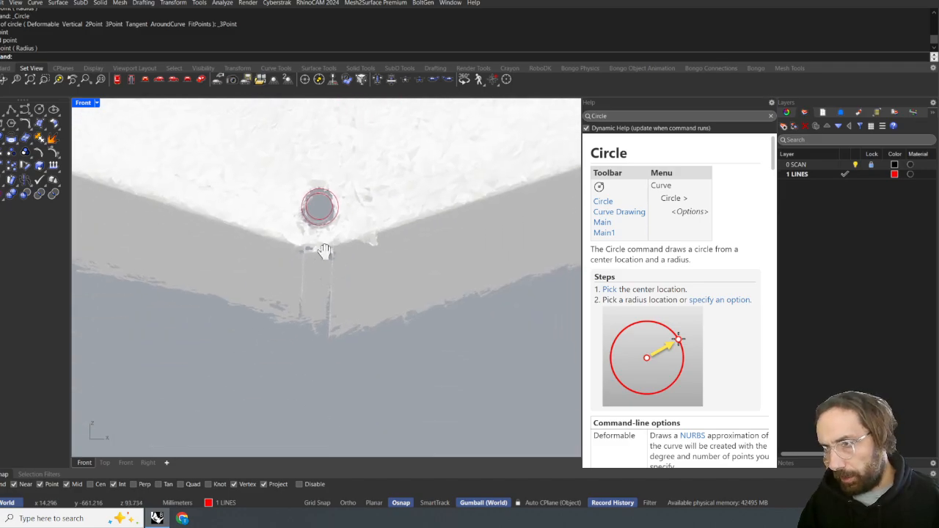
pyautogui.click(11, 110)
pyautogui.scroll(6, 311, 257)
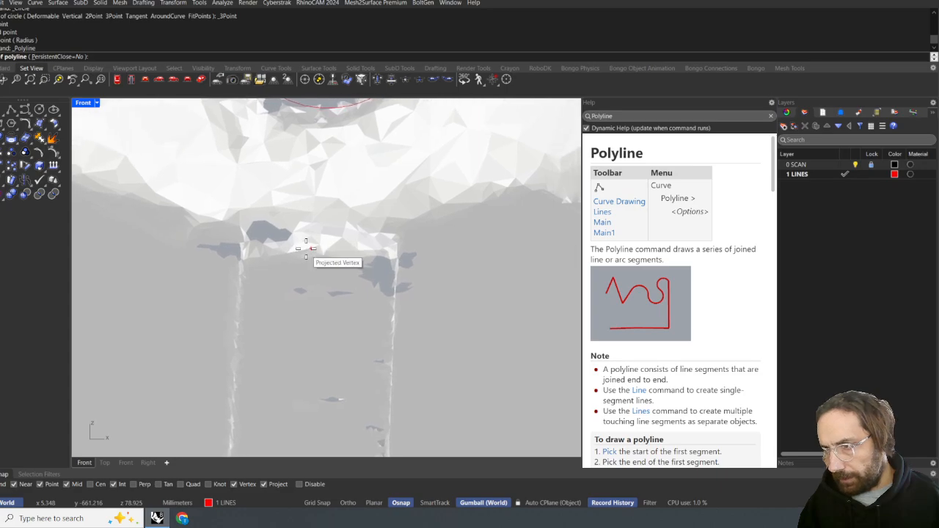
pyautogui.click(320, 245)
pyautogui.scroll(-3, 325, 257)
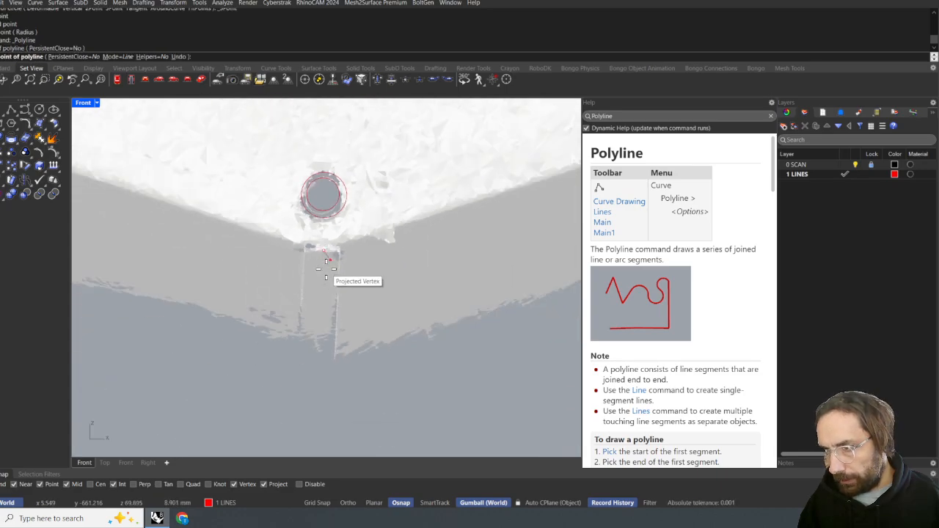
pyautogui.scroll(-5, 326, 264)
pyautogui.press('F8')
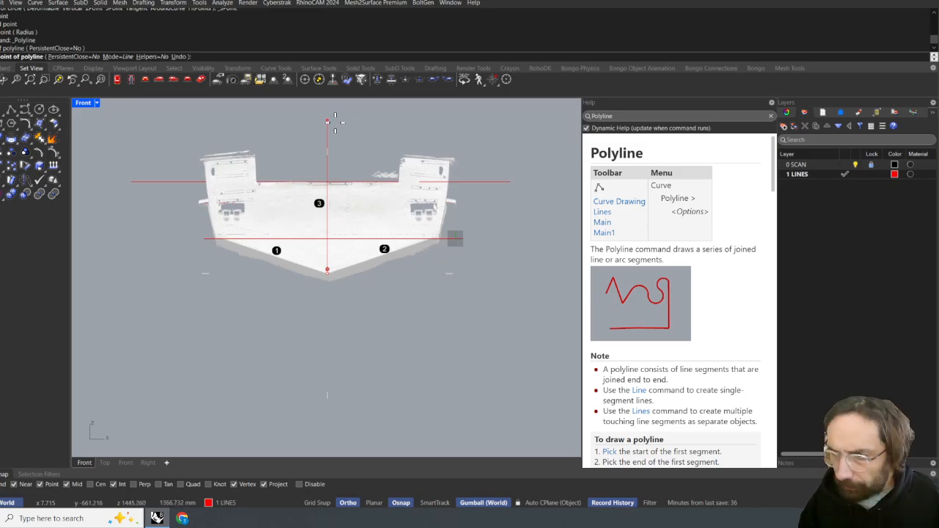
pyautogui.click(358, 124)
pyautogui.press('Return')
pyautogui.press('F8')
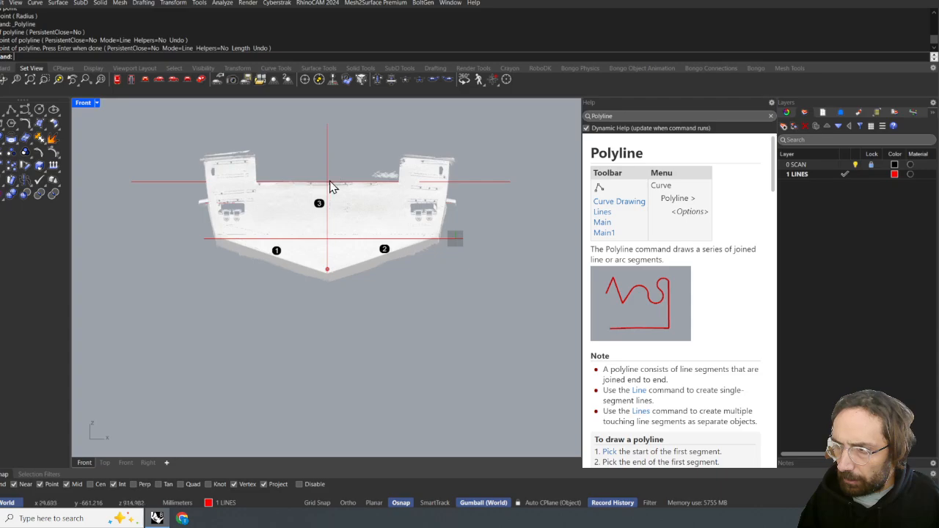
# - Select both hole circles and align them concentrically on the vertical centre line
pyautogui.scroll(10, 320, 266)
pyautogui.moveTo(320, 399); pyautogui.dragTo(320, 225, button='right')
pyautogui.click(339, 221)
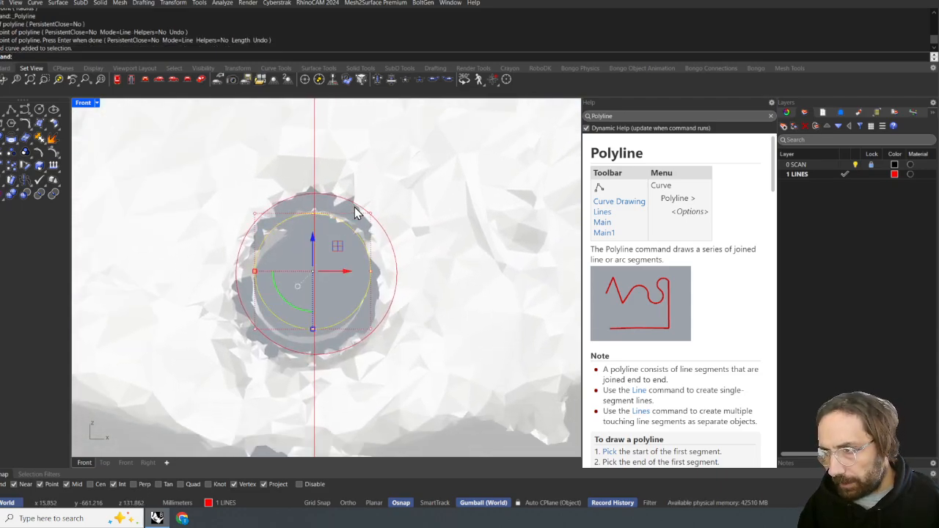
pyautogui.keyDown('shift'); pyautogui.click(357, 204); pyautogui.keyUp('shift')
pyautogui.click(2, 186)
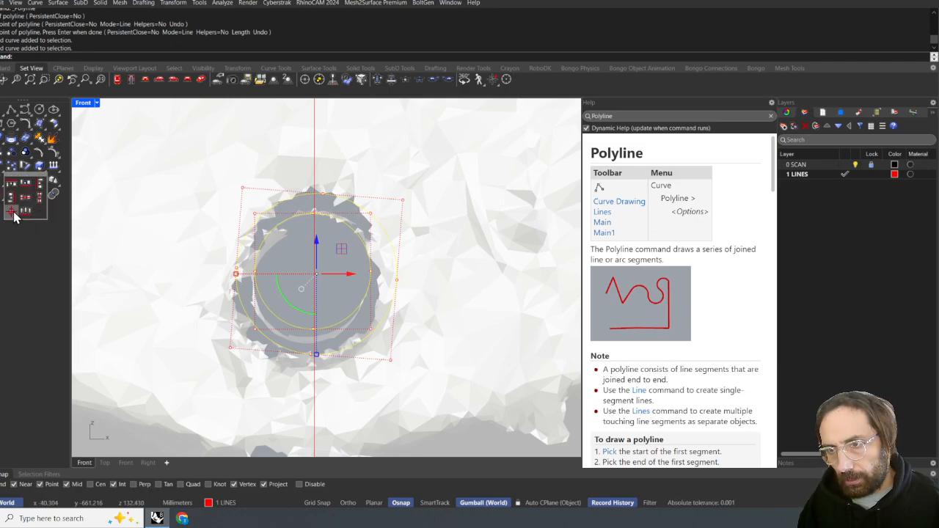
pyautogui.click(13, 213)
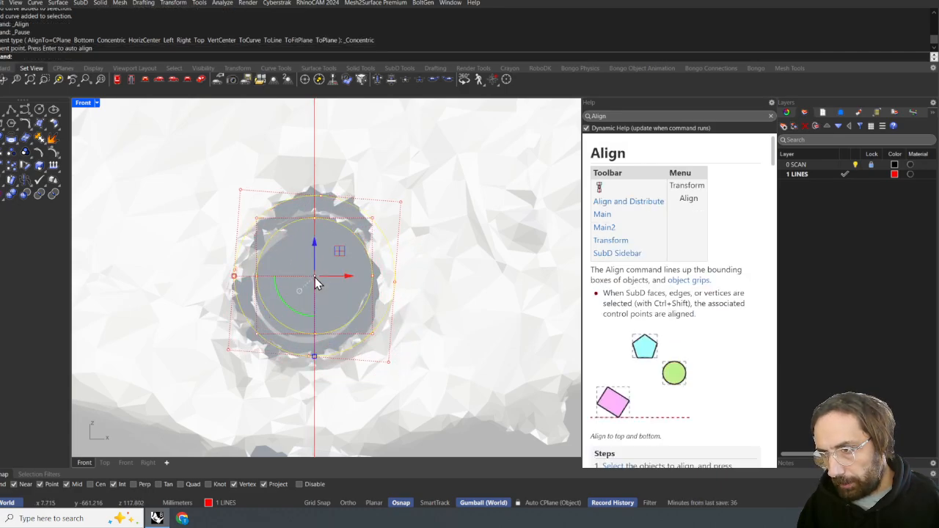
# - Nudge the two concentric circles 0.3 mm down and 0.1 mm back up along the centre line
pyautogui.hotkey('alt', 'Right')
pyautogui.hotkey('alt', 'Left')
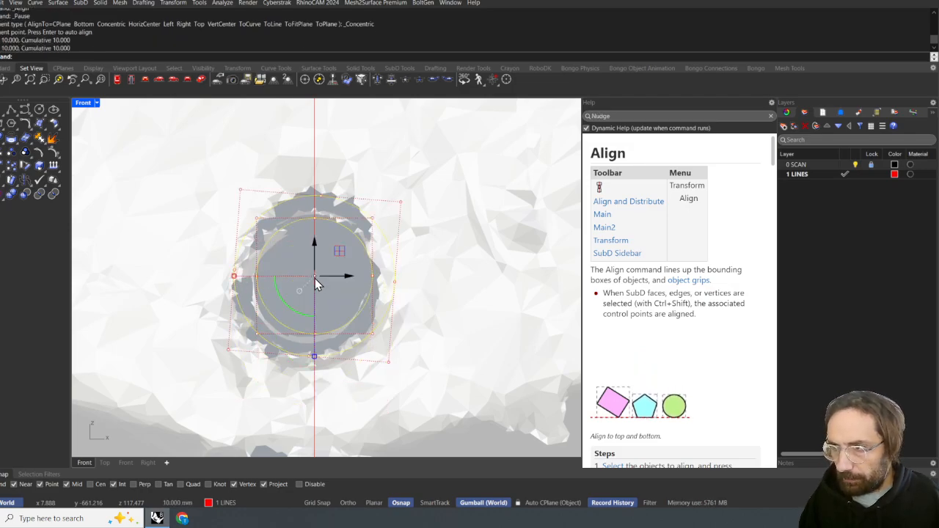
pyautogui.hotkey('ctrl', 'alt', 'Down')
pyautogui.hotkey('ctrl', 'alt', 'Down')
pyautogui.hotkey('ctrl', 'alt', 'Down')
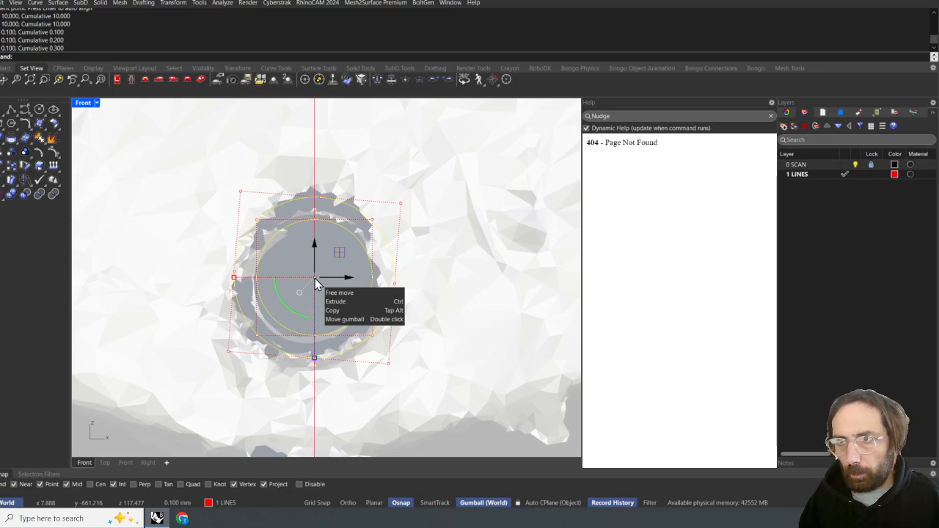
pyautogui.hotkey('ctrl', 'alt', 'Up')
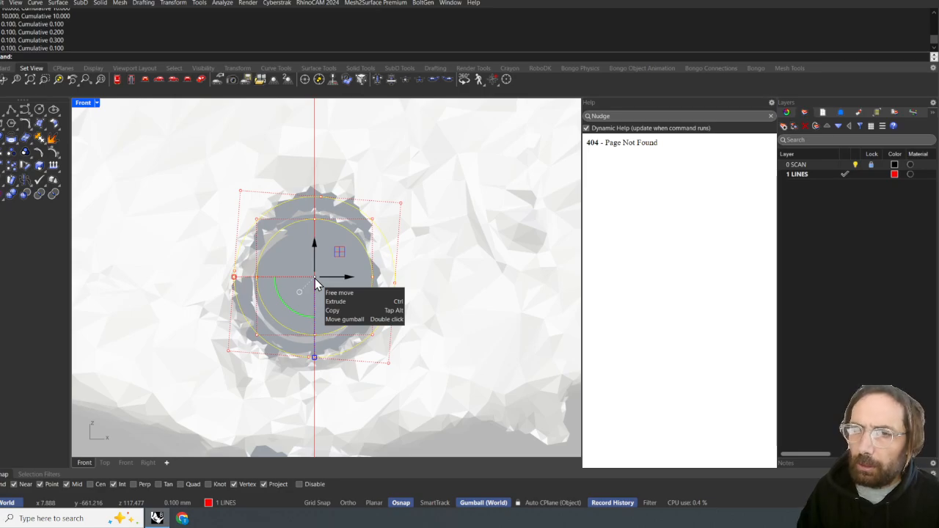
# - Review the nudge keys and step sizes in the Modeling Aids options, close them without changes, and deselect the circles
pyautogui.write('Options')
pyautogui.press('Return')
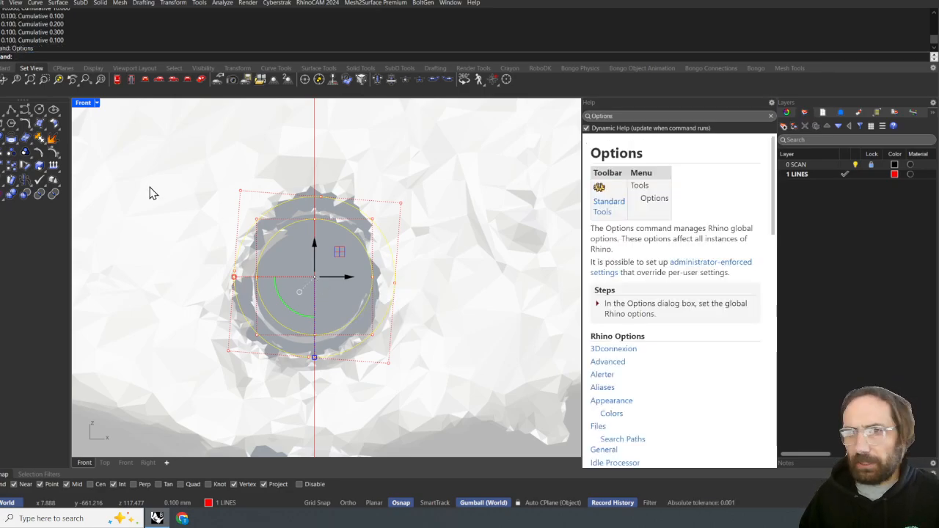
pyautogui.moveTo(180, 138); pyautogui.dragTo(585, 66)
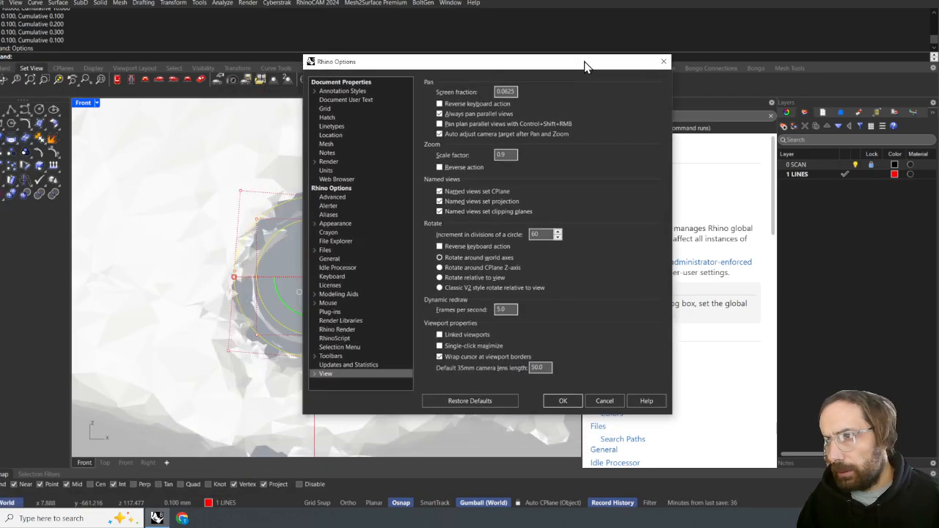
pyautogui.click(314, 294)
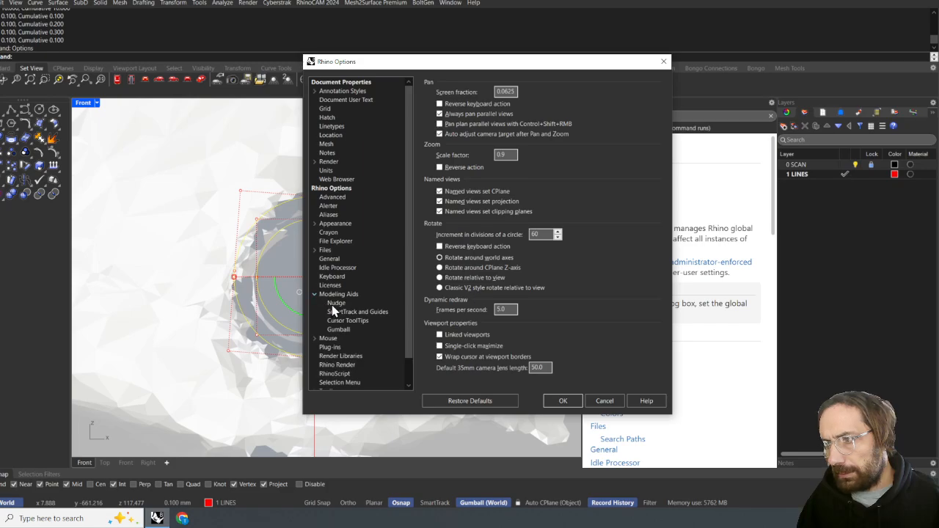
pyautogui.click(334, 303)
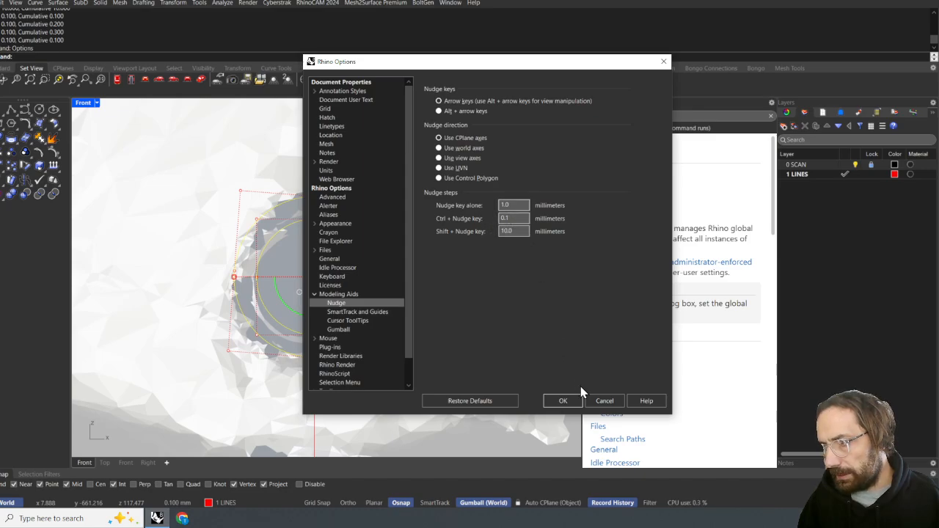
pyautogui.click(603, 401)
pyautogui.press('Escape')
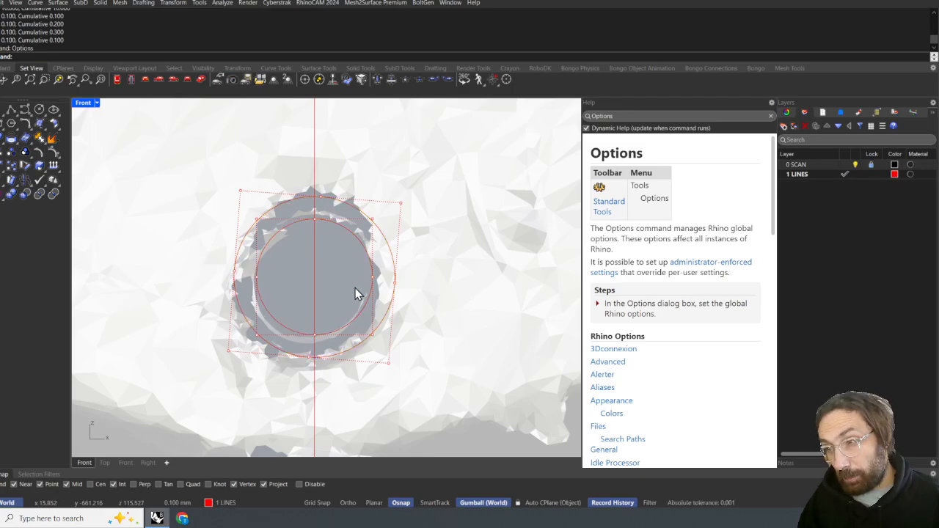
# - Draw a straight polyline about 1008 mm long from the vertical centre line's lower end along the V's left edge to the scan's outer corner
pyautogui.scroll(-5, 352, 288)
pyautogui.scroll(-5, 344, 315)
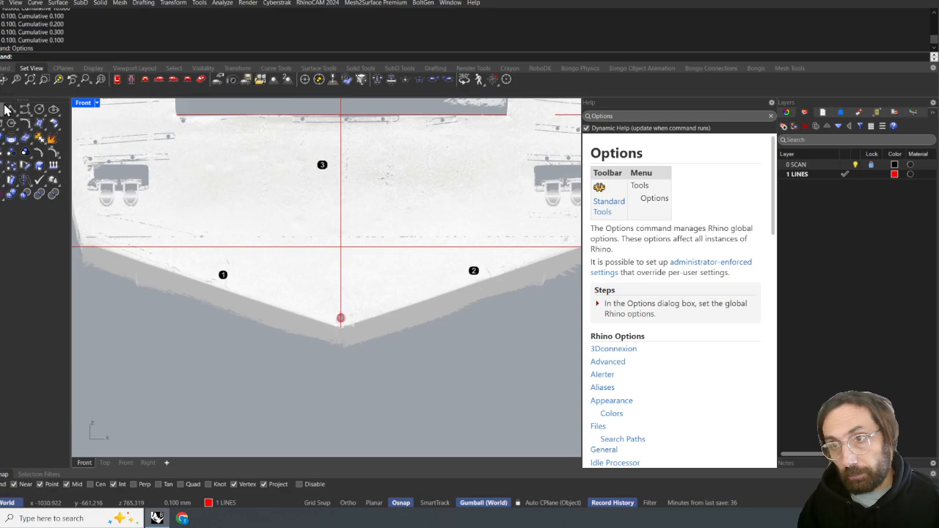
pyautogui.click(24, 124)
pyautogui.scroll(5, 355, 334)
pyautogui.scroll(3, 356, 334)
pyautogui.moveTo(356, 334); pyautogui.dragTo(264, 287, button='right')
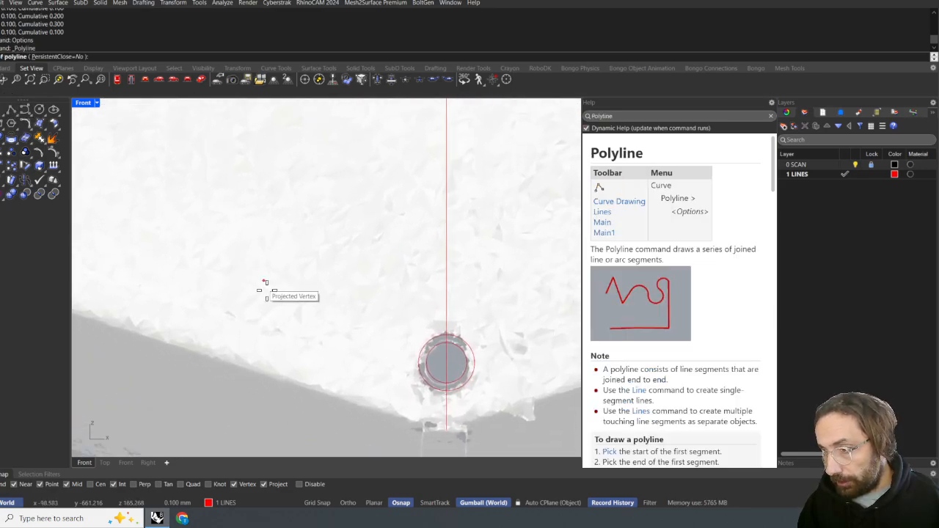
pyautogui.scroll(-3, 263, 287)
pyautogui.scroll(8, 353, 367)
pyautogui.click(398, 370)
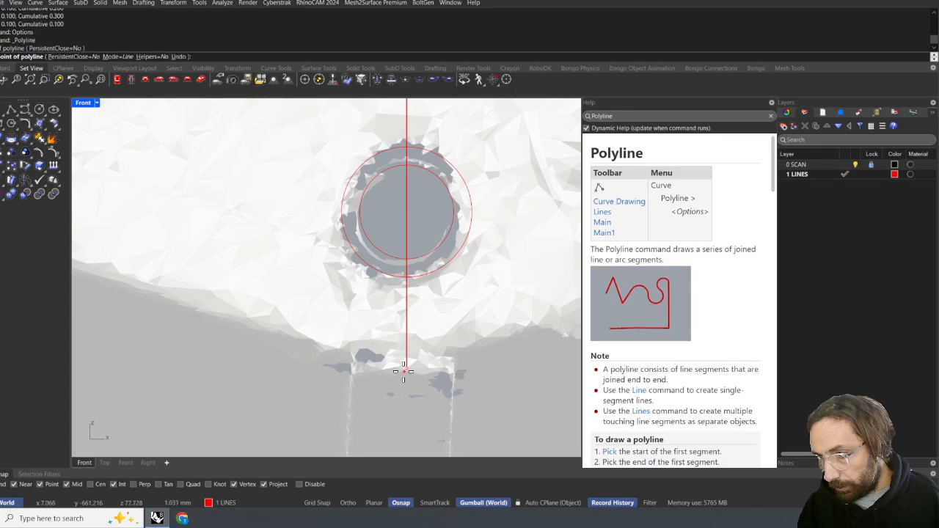
pyautogui.scroll(-5, 367, 329)
pyautogui.scroll(8, 272, 318)
pyautogui.scroll(7, 324, 320)
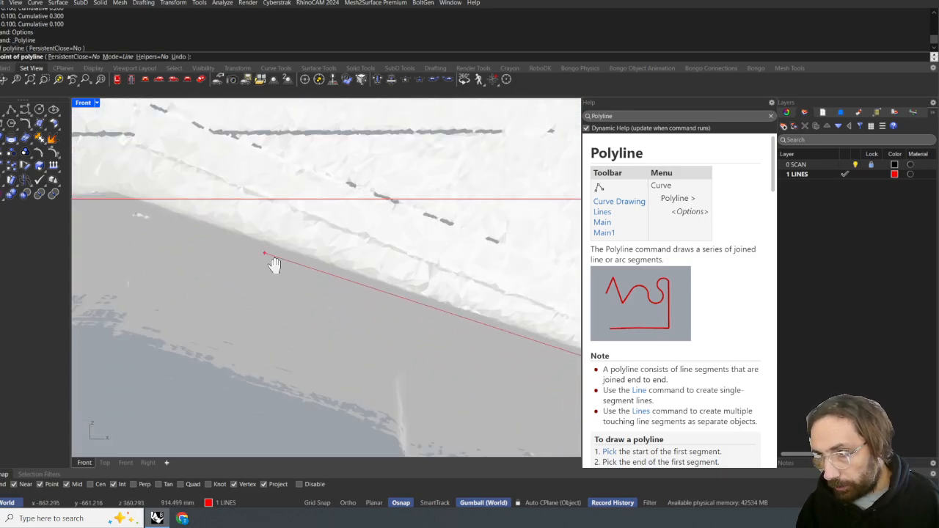
pyautogui.moveTo(272, 266); pyautogui.dragTo(282, 304, button='right')
pyautogui.moveTo(154, 231); pyautogui.dragTo(163, 238, button='right')
pyautogui.scroll(8, 140, 237)
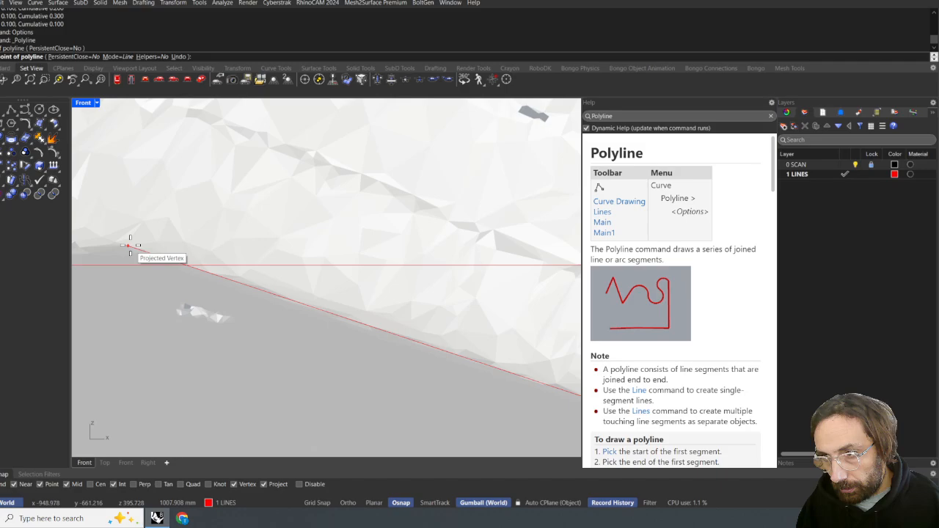
pyautogui.click(128, 247)
pyautogui.rightClick(129, 247)
pyautogui.rightClick(128, 247)
pyautogui.scroll(-8, 129, 248)
pyautogui.scroll(-10, 158, 252)
pyautogui.press('Escape')
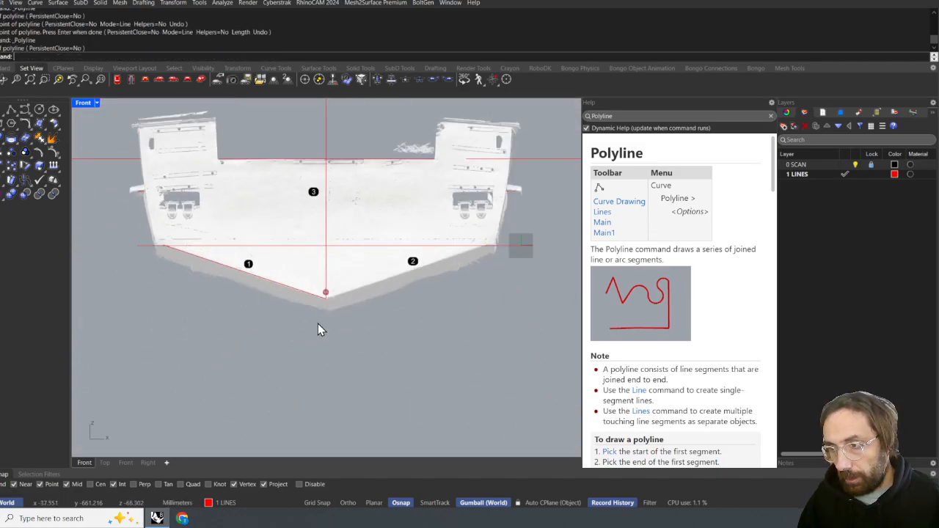
# - Mirror the V's left edge line across the vertical centre line, keeping the original
pyautogui.scroll(8, 318, 304)
pyautogui.click(311, 290)
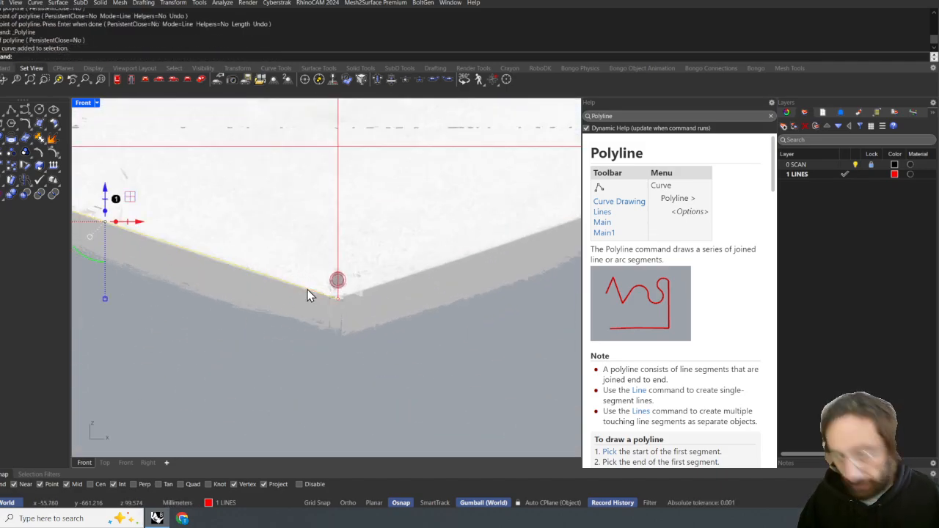
pyautogui.press('Return')
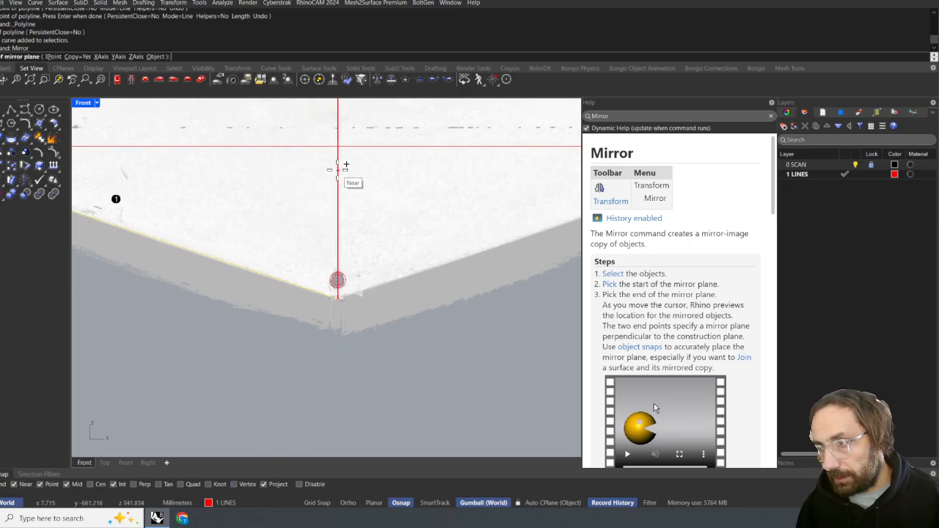
pyautogui.click(338, 168)
pyautogui.click(350, 188)
pyautogui.scroll(-3, 363, 209)
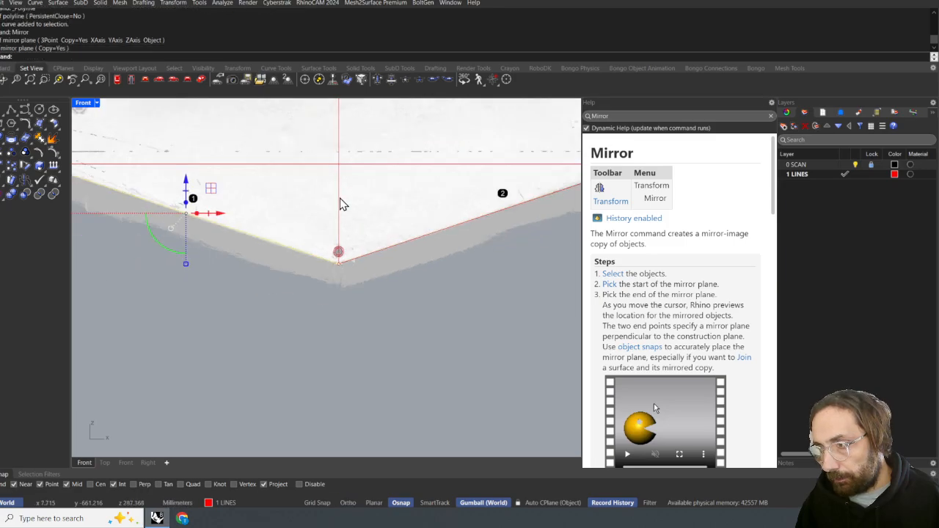
# - Compare the mirrored line with the scan's right lower edge, from its outer end back to the V's tip
pyautogui.scroll(8, 369, 220)
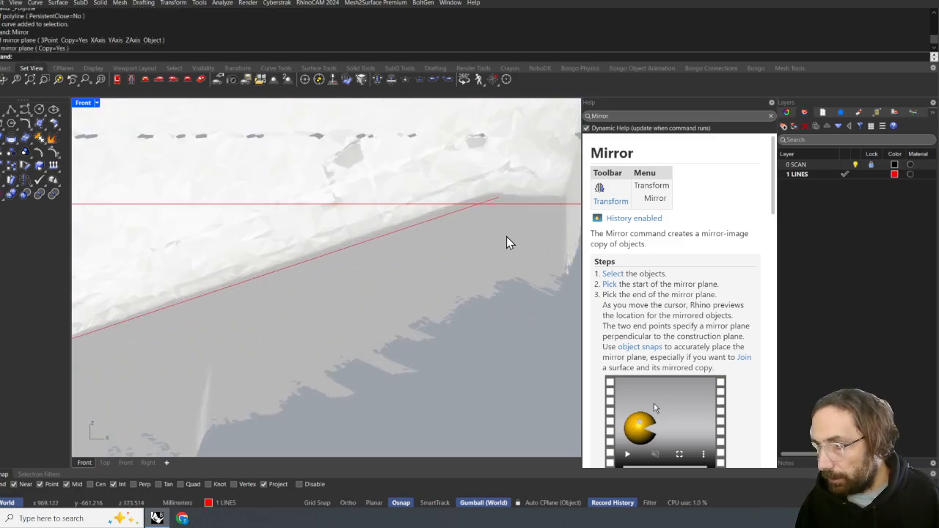
pyautogui.moveTo(451, 175)
pyautogui.mouseDown(button='right')
pyautogui.moveTo(461, 196)
pyautogui.moveTo(461, 174)
pyautogui.mouseUp(button='right')
pyautogui.scroll(-9, 455, 164)
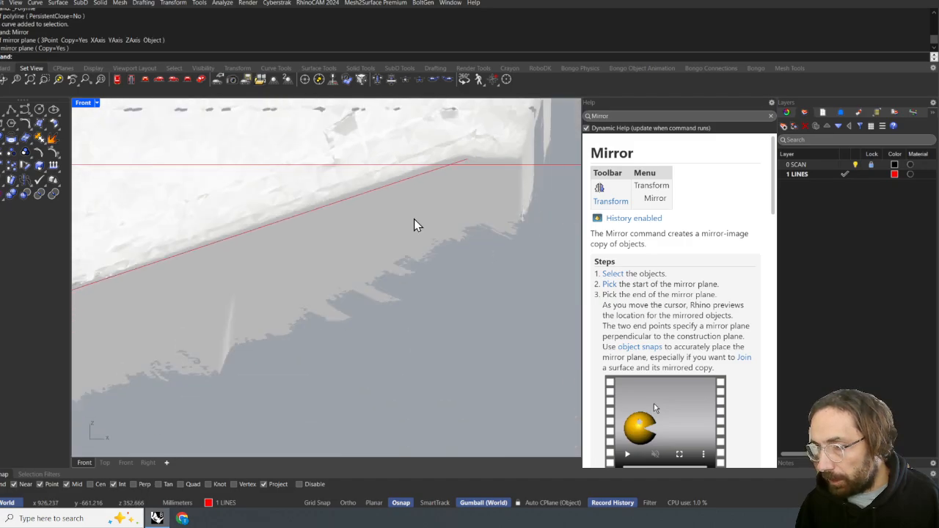
pyautogui.moveTo(287, 157); pyautogui.dragTo(414, 175, button='right')
pyautogui.moveTo(294, 167); pyautogui.dragTo(499, 157, button='right')
pyautogui.moveTo(277, 187); pyautogui.dragTo(436, 163, button='right')
pyautogui.moveTo(288, 338); pyautogui.dragTo(362, 314, button='right')
pyautogui.scroll(3, 330, 380)
pyautogui.moveTo(312, 371); pyautogui.dragTo(329, 389, button='right')
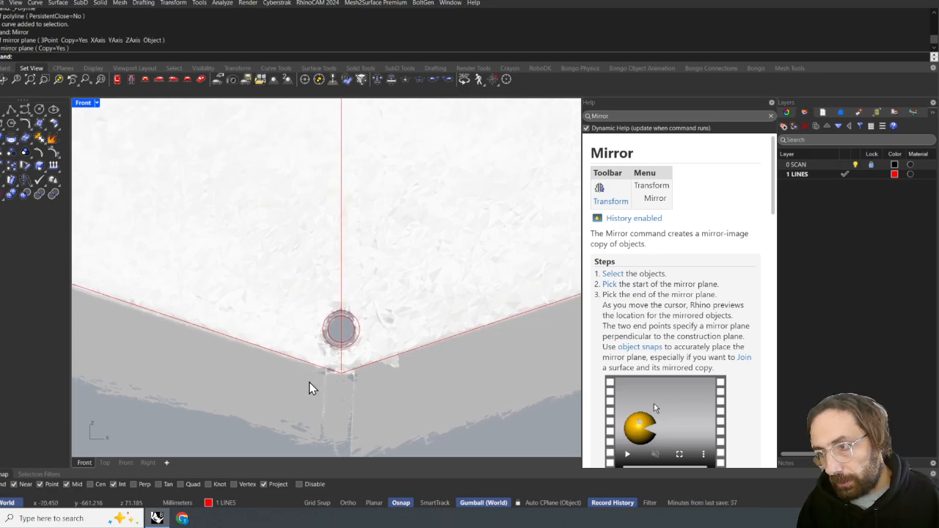
pyautogui.scroll(-5, 312, 386)
pyautogui.scroll(-3, 306, 364)
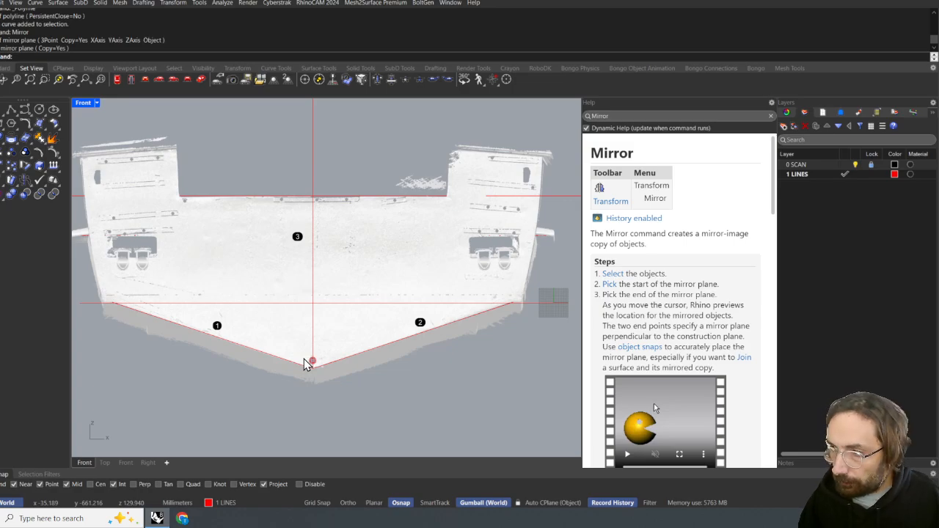
pyautogui.moveTo(427, 353); pyautogui.dragTo(394, 355, button='right')
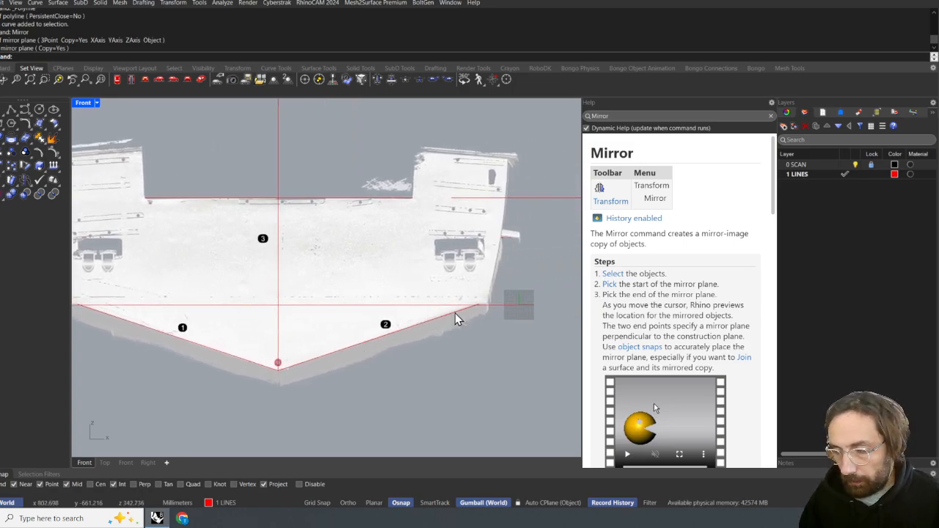
# - Add a vertical linear dimension of the gap between the mirrored line and the scan's edge near the line's outer right end
pyautogui.scroll(9, 491, 305)
pyautogui.scroll(6, 404, 308)
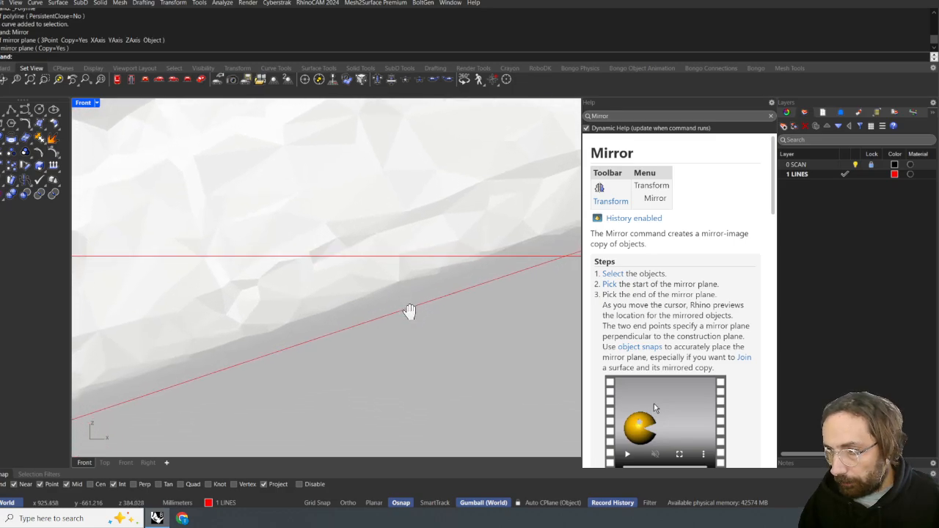
pyautogui.click(435, 68)
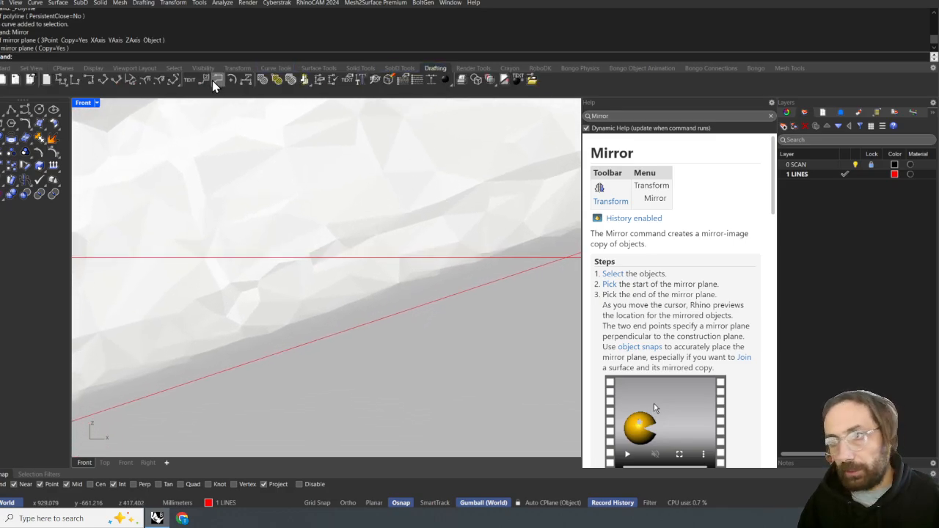
pyautogui.click(61, 79)
pyautogui.moveTo(441, 237); pyautogui.dragTo(278, 248, button='right')
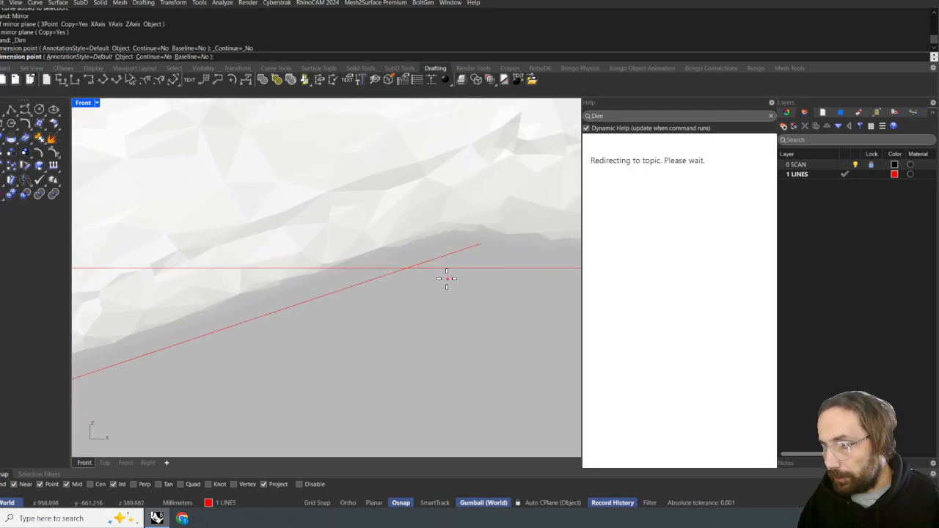
pyautogui.scroll(6, 444, 278)
pyautogui.click(338, 269)
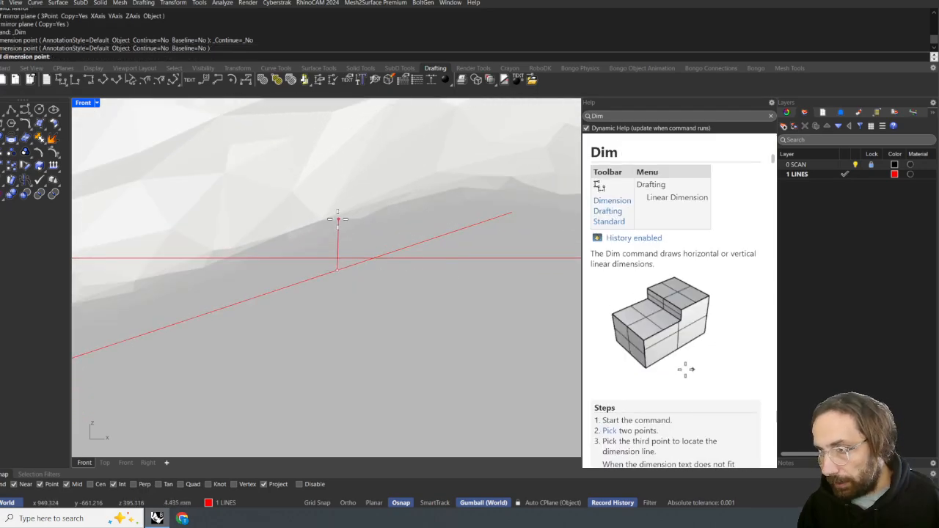
pyautogui.click(337, 214)
pyautogui.scroll(5, 353, 293)
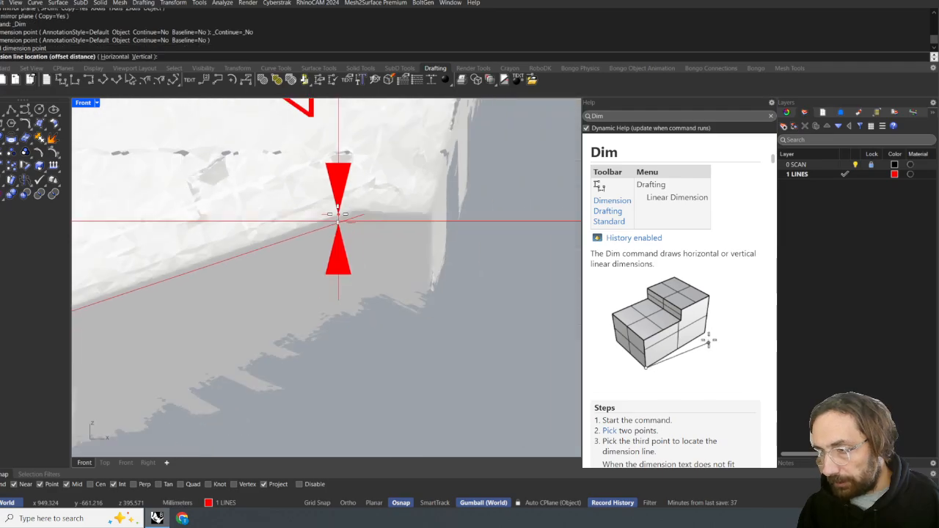
pyautogui.click(357, 322)
pyautogui.scroll(-5, 396, 289)
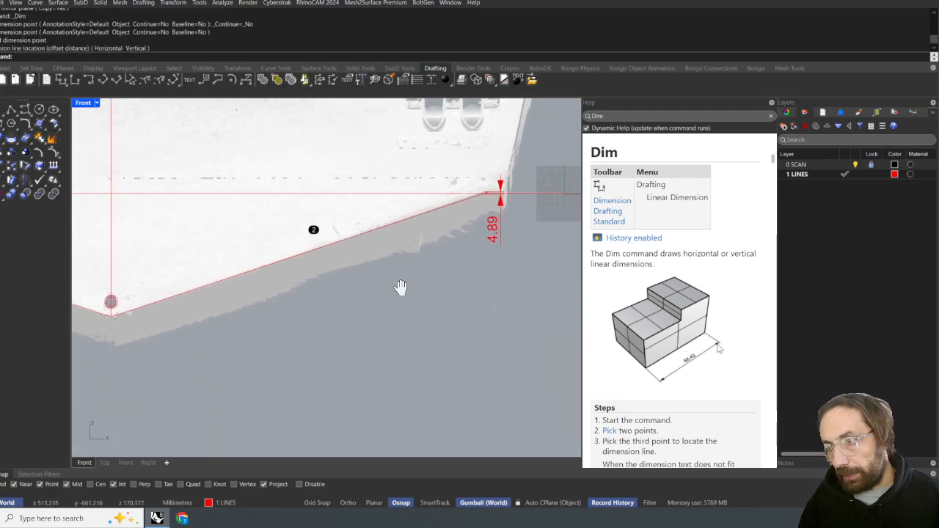
# - Examine how the V lines fit the scan at the lower tip by the hole and along the left lower edge
pyautogui.scroll(5, 346, 298)
pyautogui.scroll(6, 345, 298)
pyautogui.moveTo(337, 316); pyautogui.dragTo(361, 330, button='right')
pyautogui.scroll(9, 329, 318)
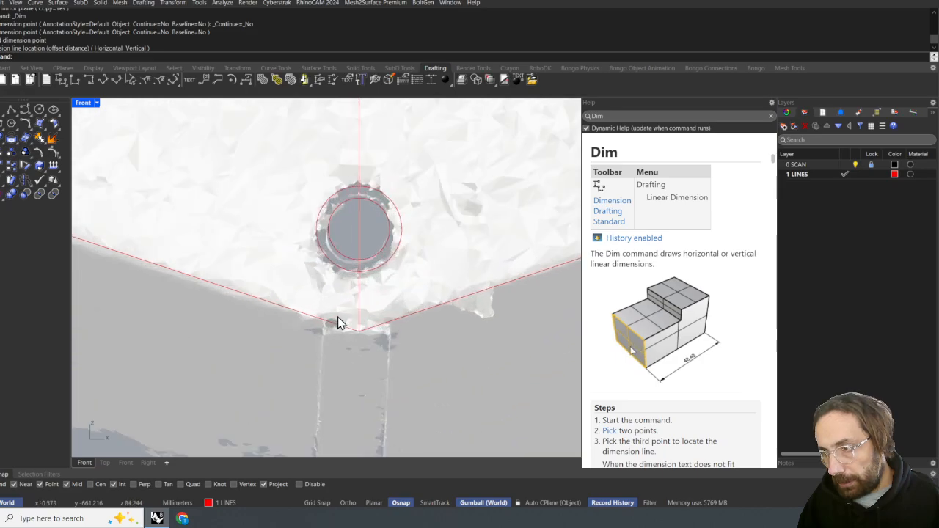
pyautogui.scroll(-8, 338, 317)
pyautogui.moveTo(162, 272); pyautogui.dragTo(347, 328, button='right')
pyautogui.moveTo(237, 301); pyautogui.dragTo(402, 344, button='right')
pyautogui.moveTo(236, 281); pyautogui.dragTo(415, 331, button='right')
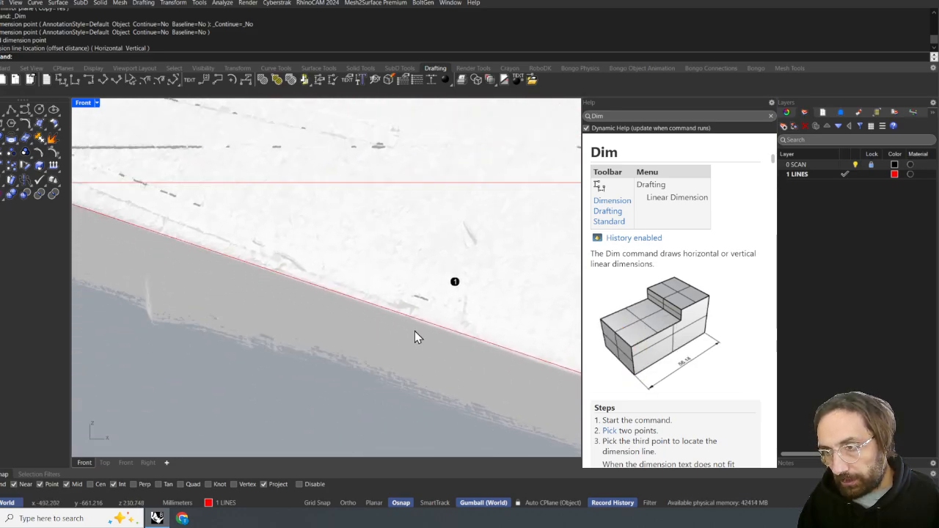
pyautogui.moveTo(297, 312); pyautogui.dragTo(476, 368, button='right')
pyautogui.scroll(-8, 209, 242)
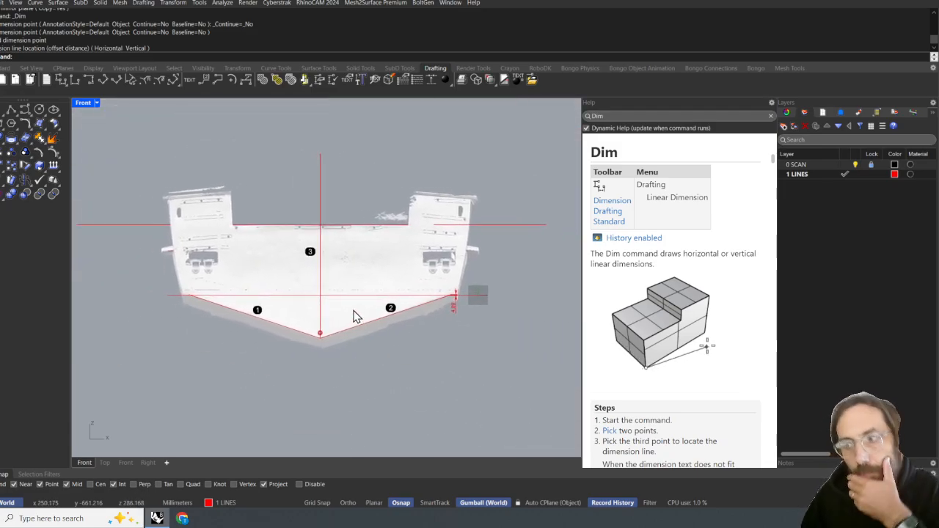
pyautogui.moveTo(343, 337); pyautogui.dragTo(377, 334, button='right')
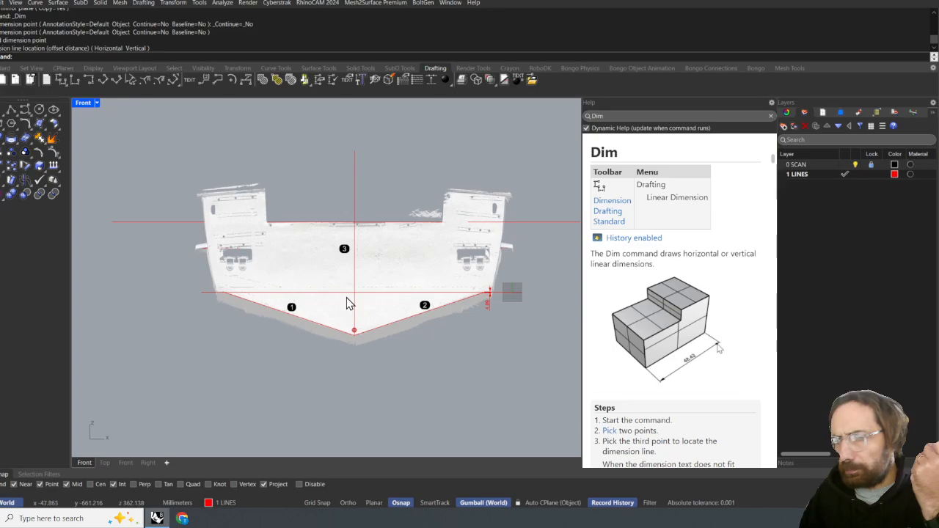
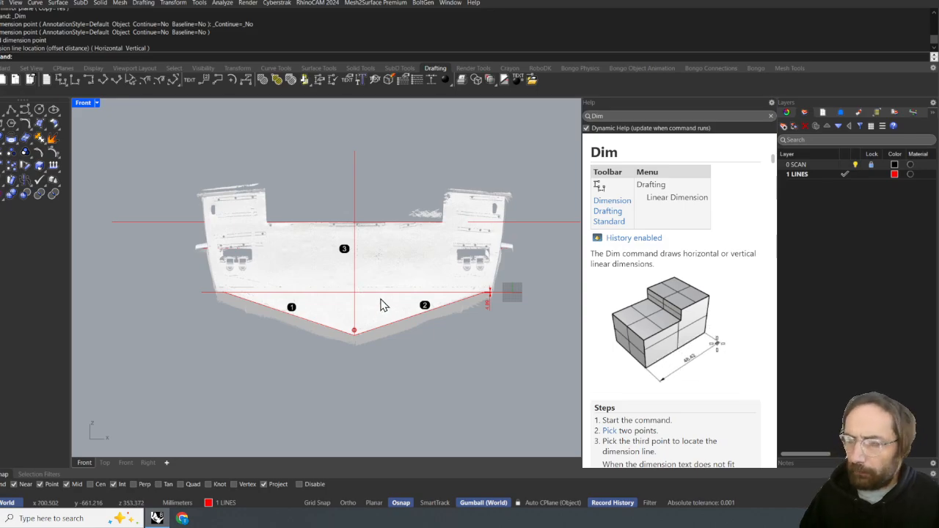
# - Check the right V line and the upper horizontal line against the scan's edges, and review the overall symmetry of the reference lines
pyautogui.scroll(6, 393, 293)
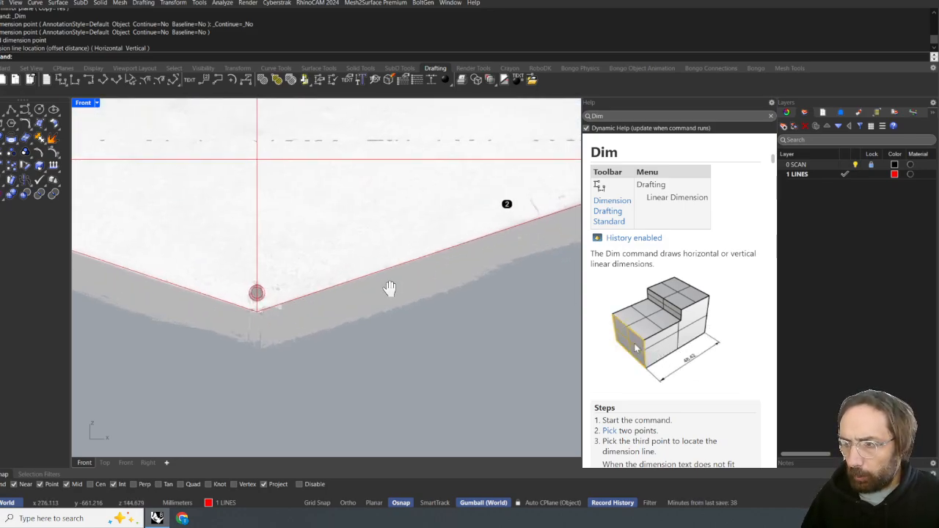
pyautogui.scroll(5, 419, 243)
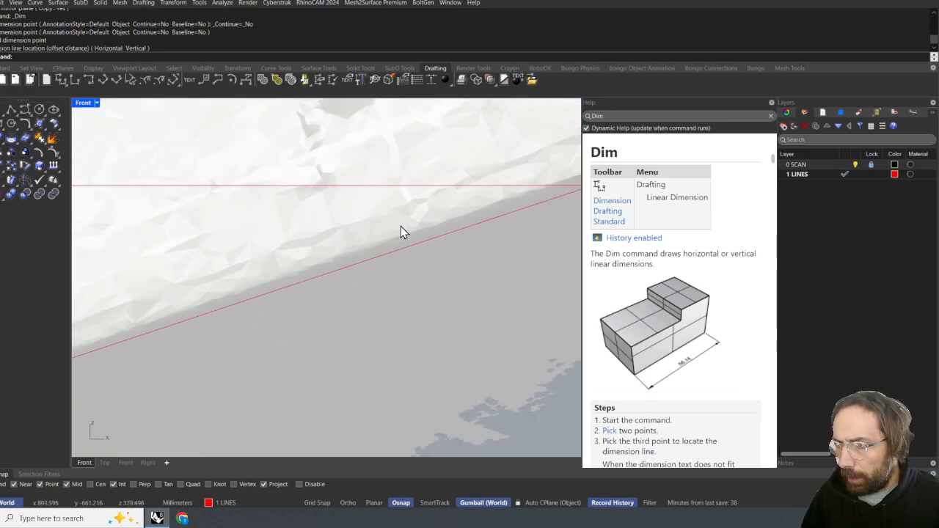
pyautogui.scroll(-10, 401, 226)
pyautogui.moveTo(199, 123); pyautogui.dragTo(369, 191, button='right')
pyautogui.scroll(10, 328, 190)
pyautogui.moveTo(233, 180); pyautogui.dragTo(186, 192, button='right')
pyautogui.moveTo(576, 188); pyautogui.dragTo(220, 165, button='right')
pyautogui.moveTo(569, 165); pyautogui.dragTo(144, 151, button='right')
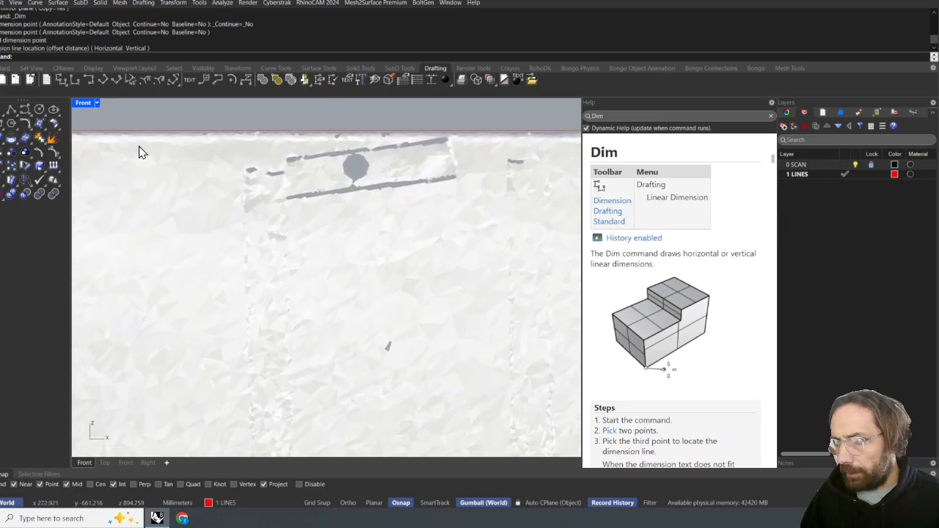
pyautogui.scroll(-10, 182, 157)
pyautogui.scroll(-10, 229, 187)
pyautogui.moveTo(187, 331); pyautogui.dragTo(359, 325, button='right')
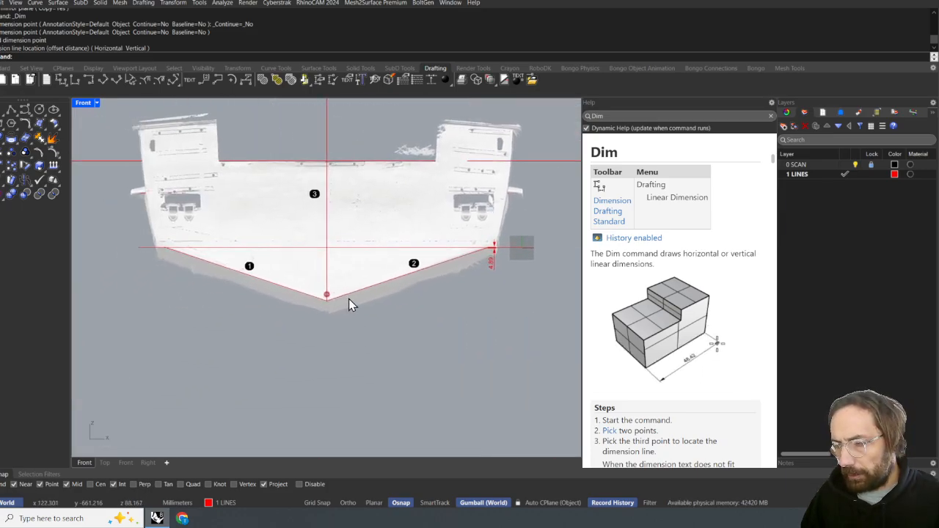
pyautogui.scroll(15, 474, 255)
pyautogui.scroll(-10, 372, 282)
pyautogui.moveTo(465, 287); pyautogui.dragTo(437, 267, button='right')
pyautogui.scroll(-5, 396, 266)
pyautogui.moveTo(359, 265); pyautogui.dragTo(446, 278, button='right')
pyautogui.scroll(8, 441, 285)
pyautogui.scroll(-8, 329, 280)
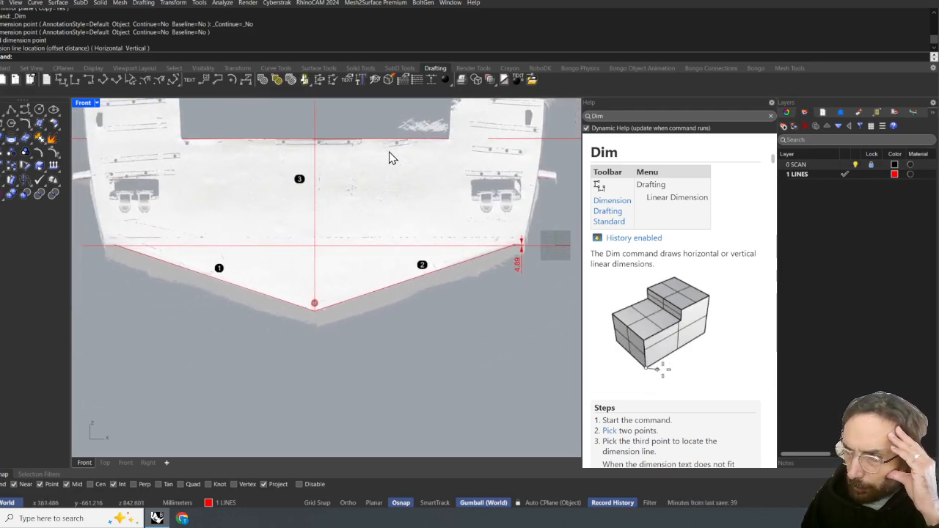
pyautogui.moveTo(348, 253); pyautogui.dragTo(373, 257, button='right')
pyautogui.moveTo(319, 237); pyautogui.dragTo(352, 224, button='right')
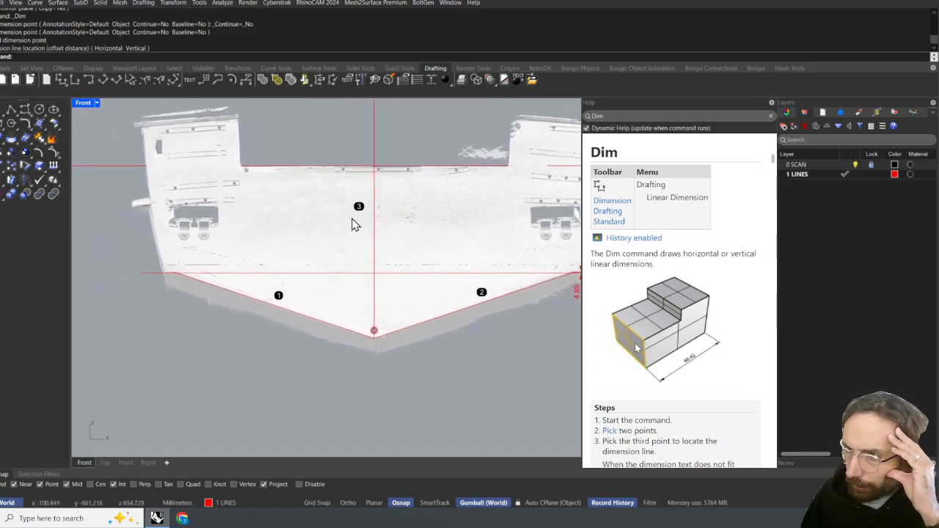
# - Draw a three-point arc along the scan's left outer edge, from the upper corner to the lower corner, passing through the edge's middle
pyautogui.scroll(8, 153, 146)
pyautogui.moveTo(172, 172); pyautogui.dragTo(174, 116, button='right')
pyautogui.scroll(-2, 173, 232)
pyautogui.moveTo(185, 163); pyautogui.dragTo(189, 223, button='right')
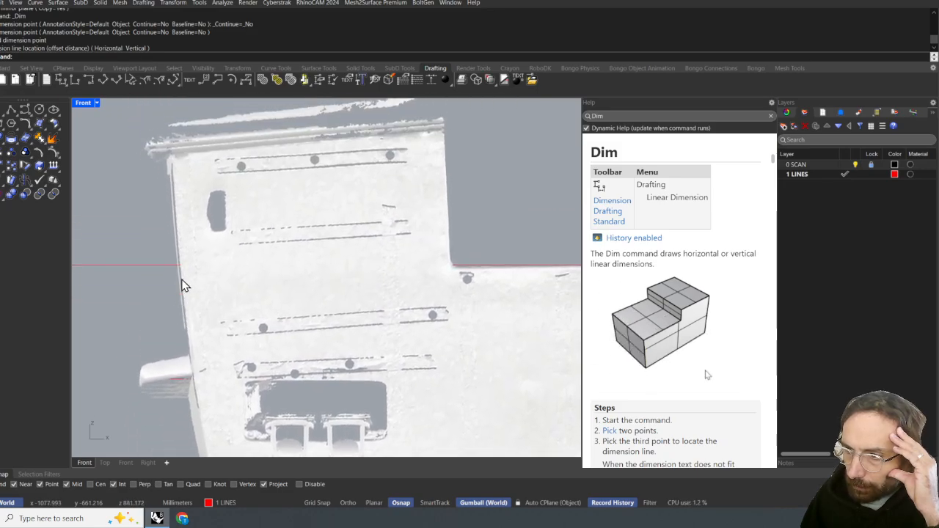
pyautogui.scroll(4, 174, 195)
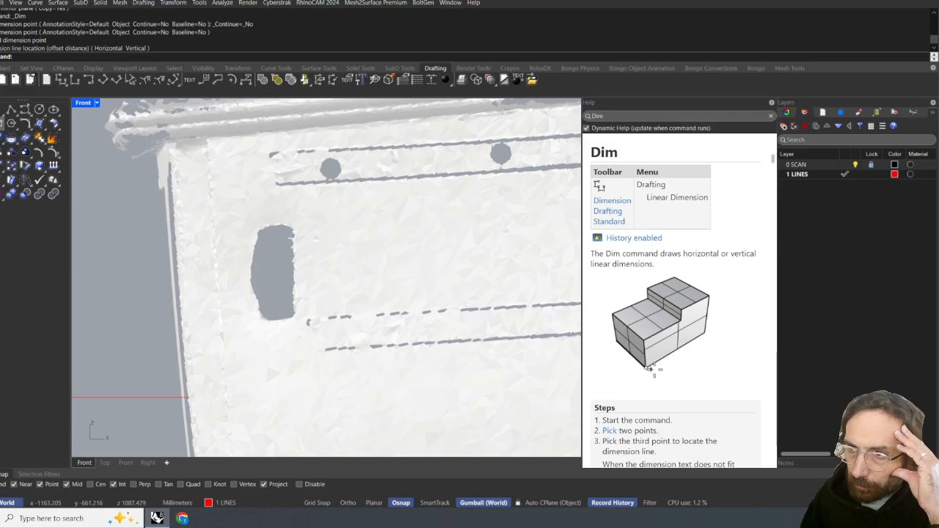
pyautogui.click(25, 124)
pyautogui.scroll(3, 161, 150)
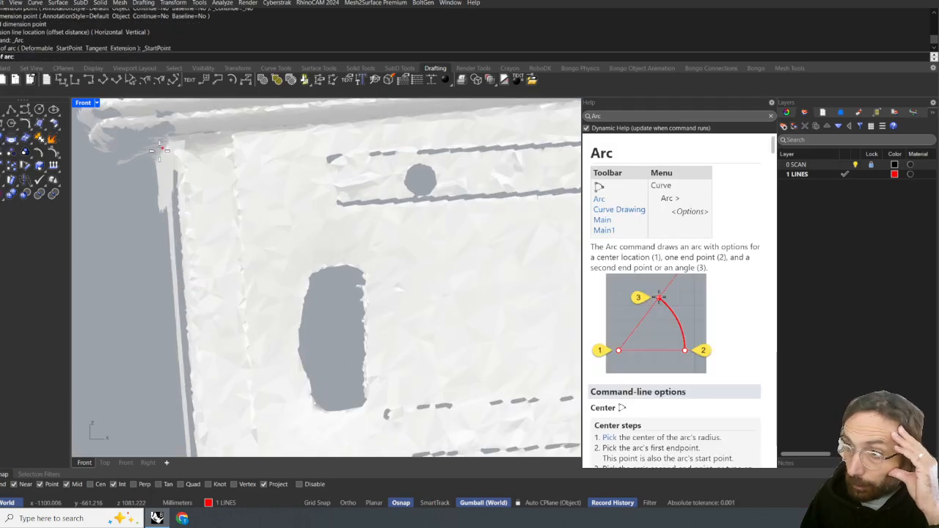
pyautogui.scroll(2, 163, 147)
pyautogui.click(178, 133)
pyautogui.scroll(-4, 184, 257)
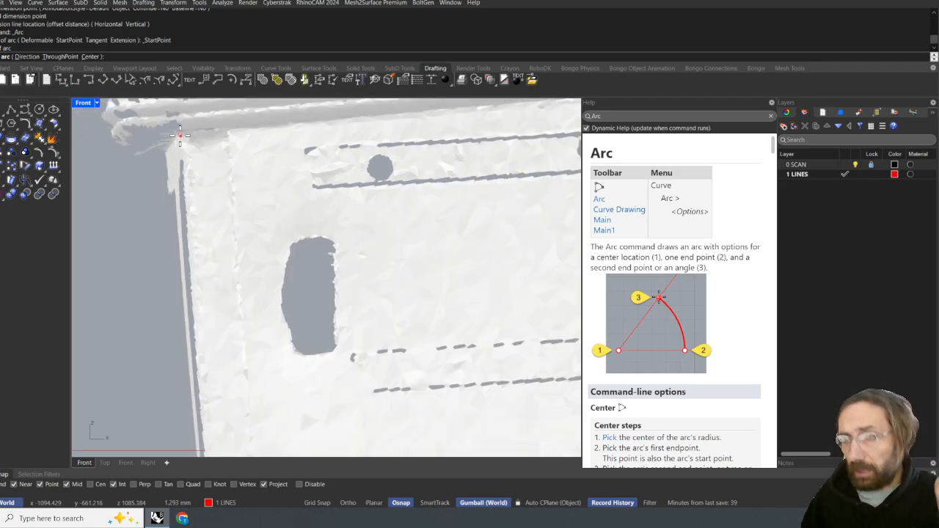
pyautogui.scroll(4, 199, 346)
pyautogui.scroll(-4, 199, 346)
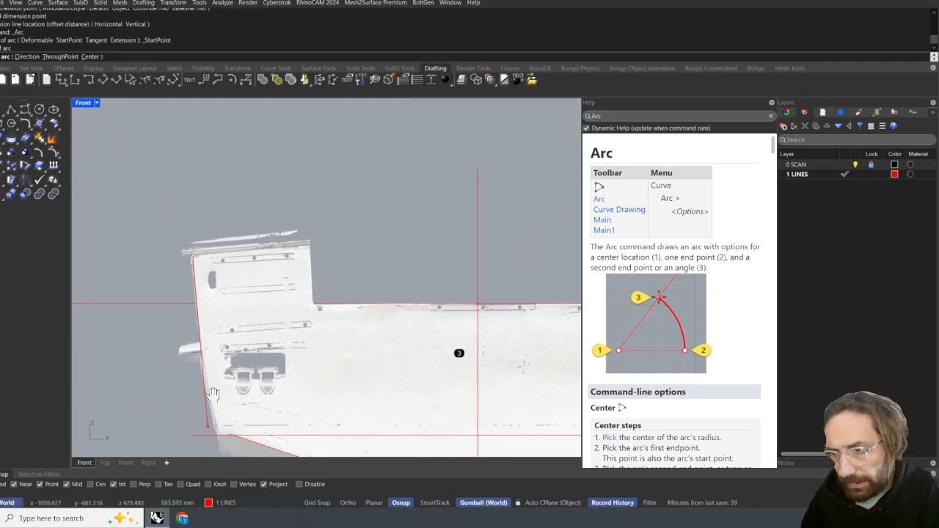
pyautogui.scroll(4, 220, 390)
pyautogui.click(226, 390)
pyautogui.moveTo(155, 241); pyautogui.dragTo(247, 413, button='right')
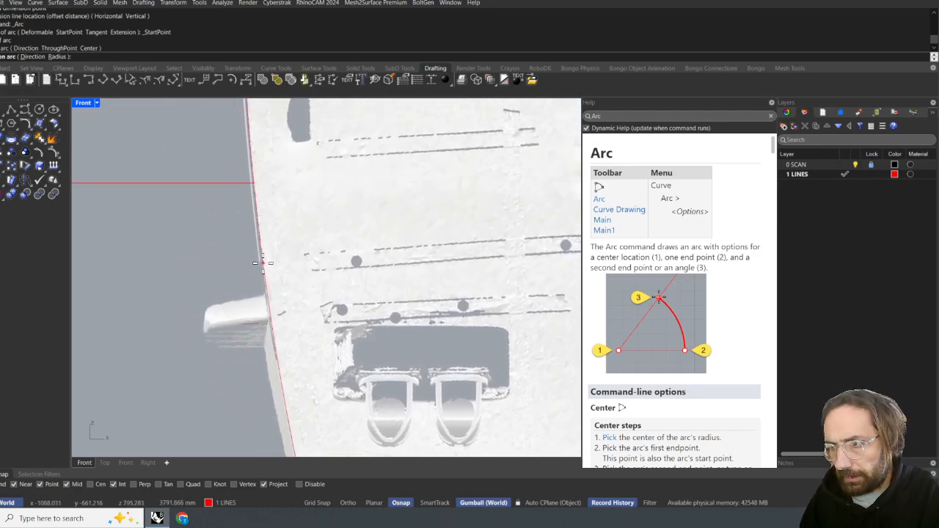
pyautogui.scroll(2, 267, 263)
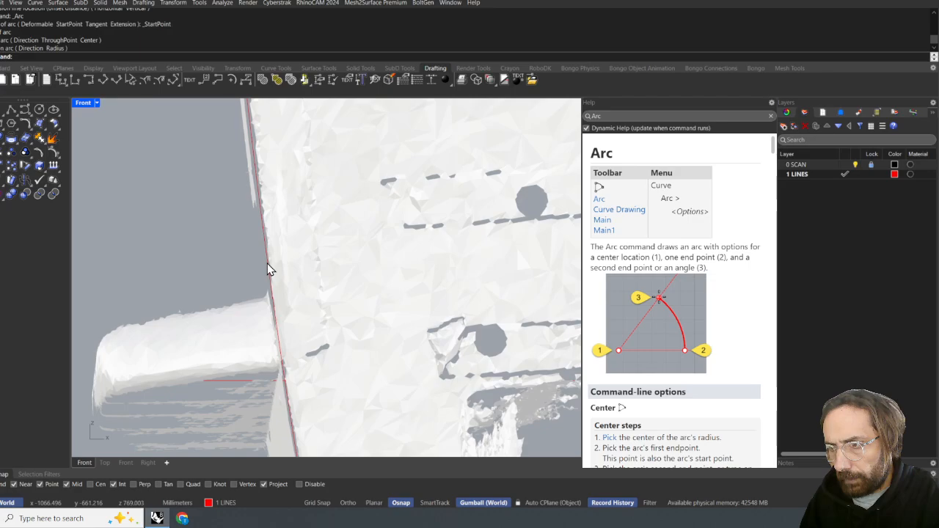
# - Mirror the left edge arc about the vertical centre line to create a copy on the right side
pyautogui.click(267, 263)
pyautogui.scroll(-8, 267, 263)
pyautogui.moveTo(265, 263); pyautogui.dragTo(217, 248, button='right')
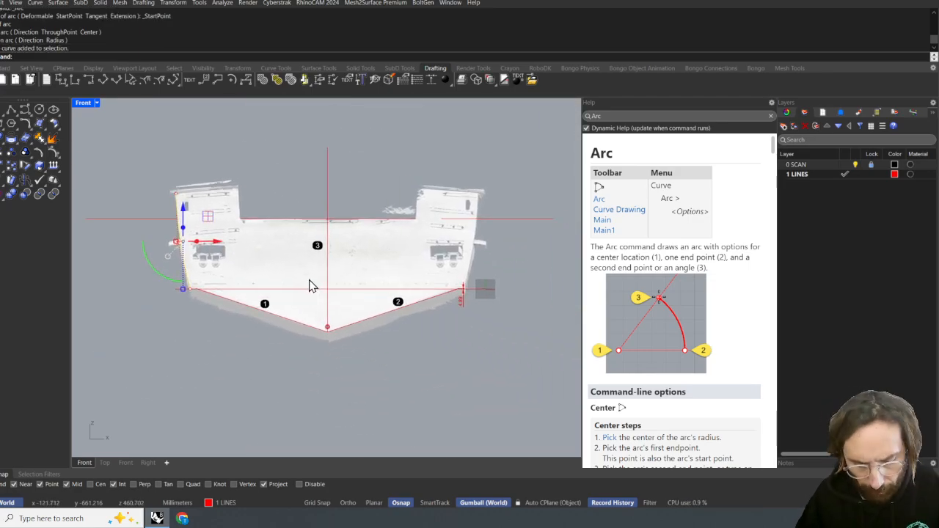
pyautogui.press('Return')
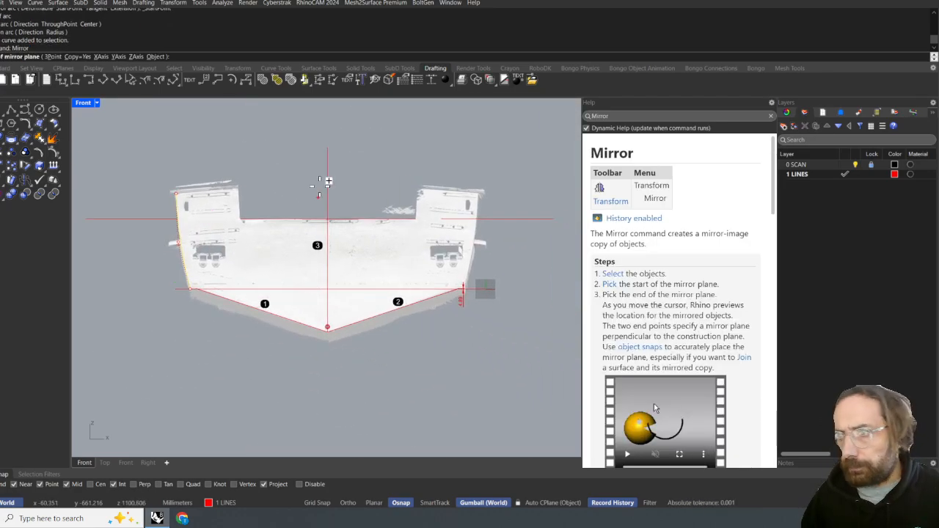
pyautogui.press('F8')
pyautogui.click(328, 125)
# - Check the mirrored arc against the scan's right outer edge, from the lower corner up to the top
pyautogui.scroll(8, 418, 252)
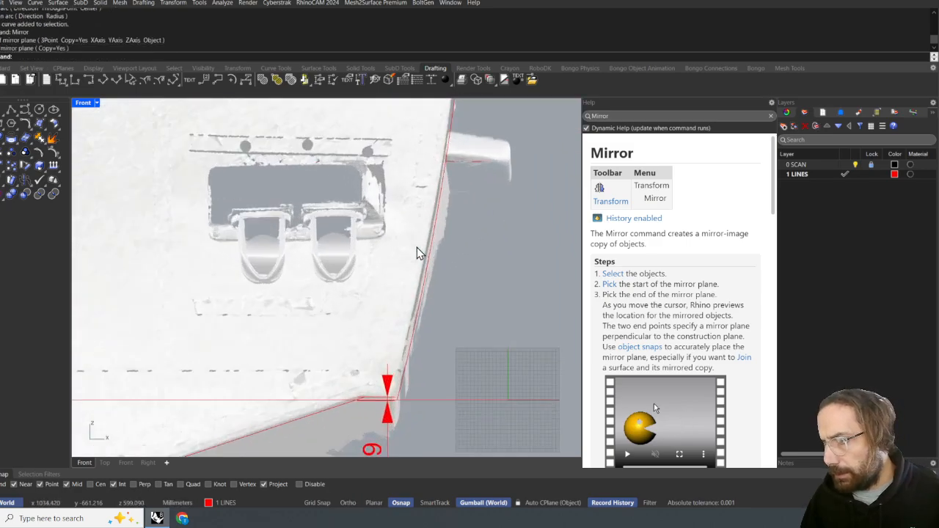
pyautogui.scroll(-6, 423, 270)
pyautogui.moveTo(426, 270); pyautogui.dragTo(430, 378, button='right')
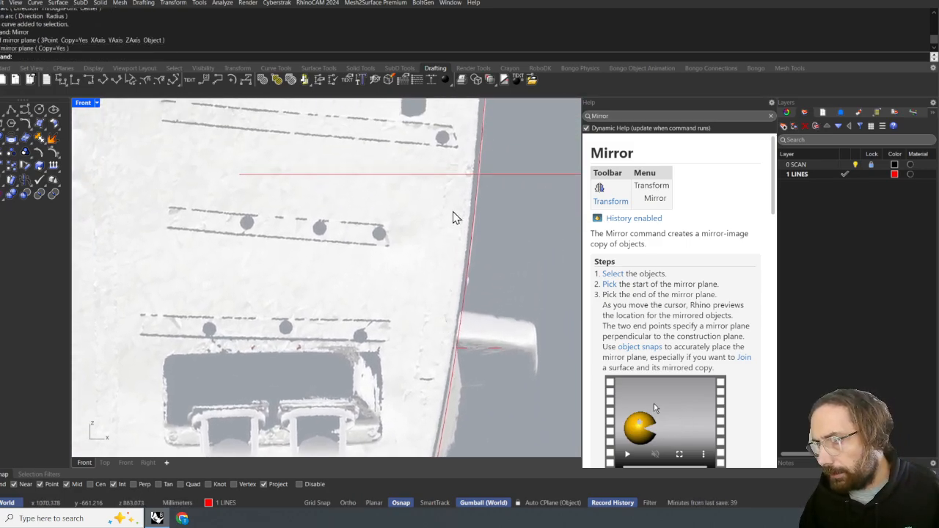
pyautogui.scroll(10, 475, 144)
pyautogui.scroll(-10, 475, 145)
pyautogui.moveTo(475, 148); pyautogui.dragTo(476, 263, button='right')
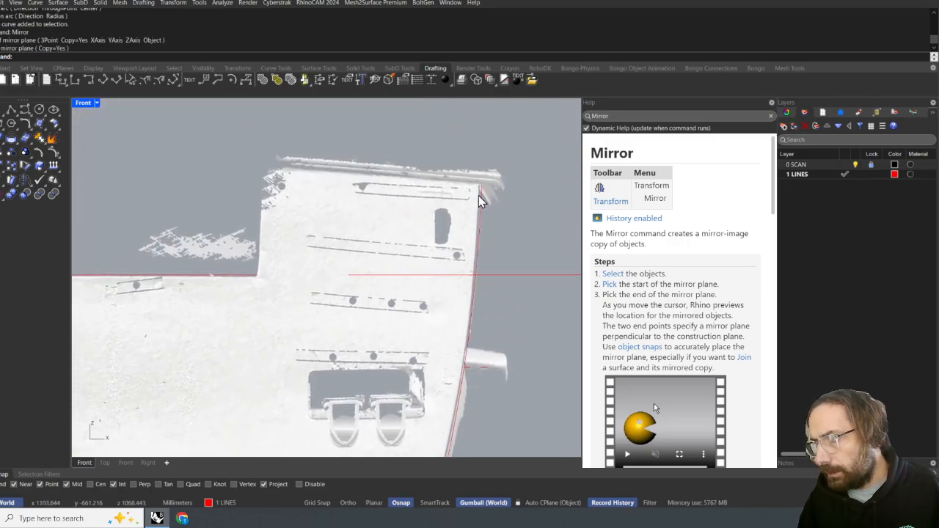
pyautogui.scroll(13, 483, 196)
pyautogui.scroll(-8, 440, 249)
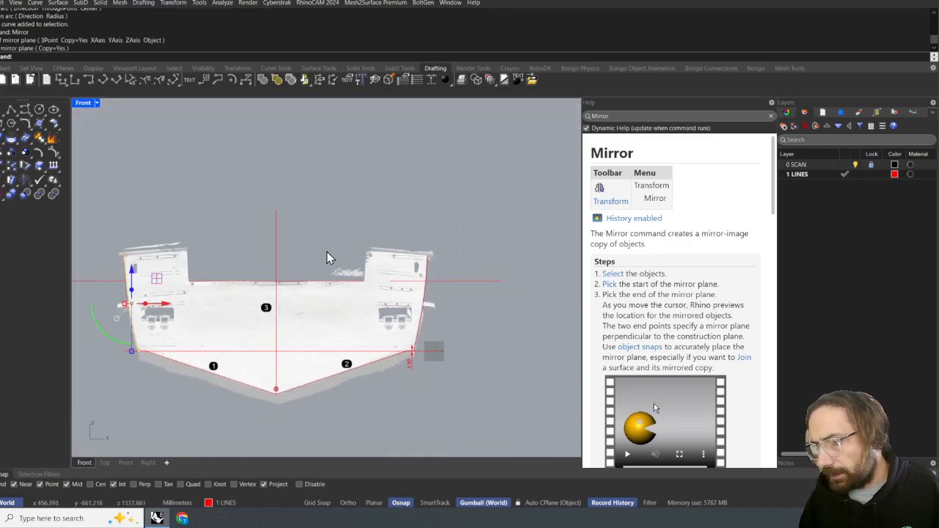
# - Compare the original arc with the scan's left outer edge, especially near the upper corner
pyautogui.moveTo(166, 311); pyautogui.dragTo(331, 313, button='right')
pyautogui.scroll(10, 300, 291)
pyautogui.moveTo(236, 202); pyautogui.dragTo(281, 273, button='right')
pyautogui.scroll(12, 308, 193)
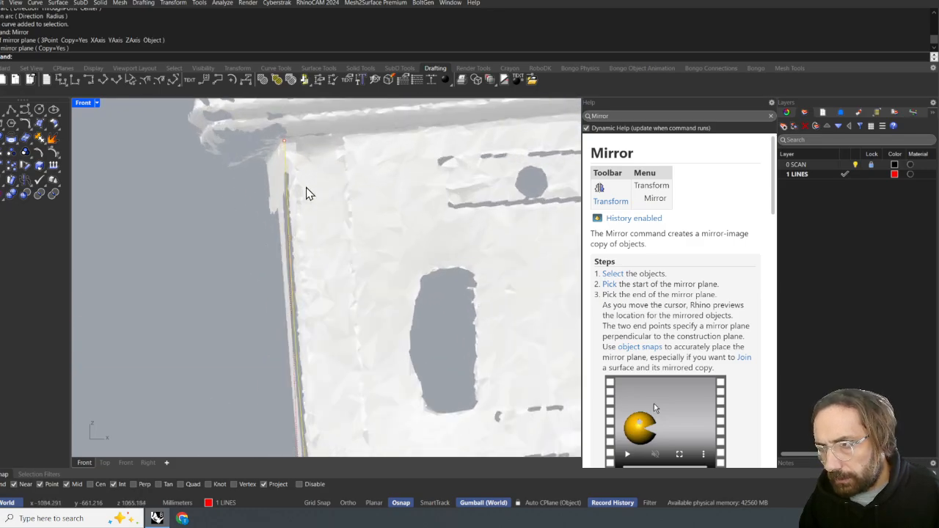
pyautogui.scroll(-13, 295, 195)
pyautogui.scroll(-11, 323, 253)
pyautogui.moveTo(425, 289); pyautogui.dragTo(389, 272, button='right')
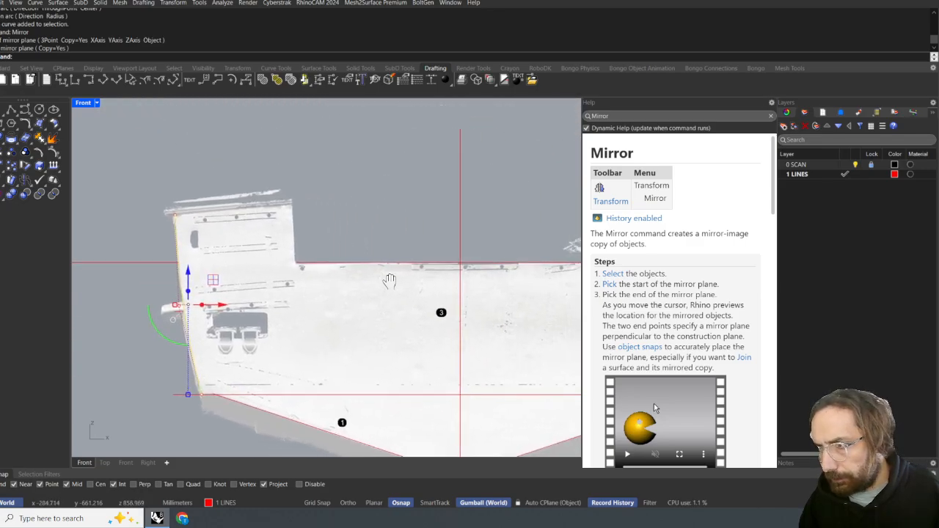
# - Add a horizontal linear dimension from the centre line to the notch's right inner corner, placed above the notch
pyautogui.scroll(-3, 350, 237)
pyautogui.scroll(-2, 232, 109)
pyautogui.click(53, 78)
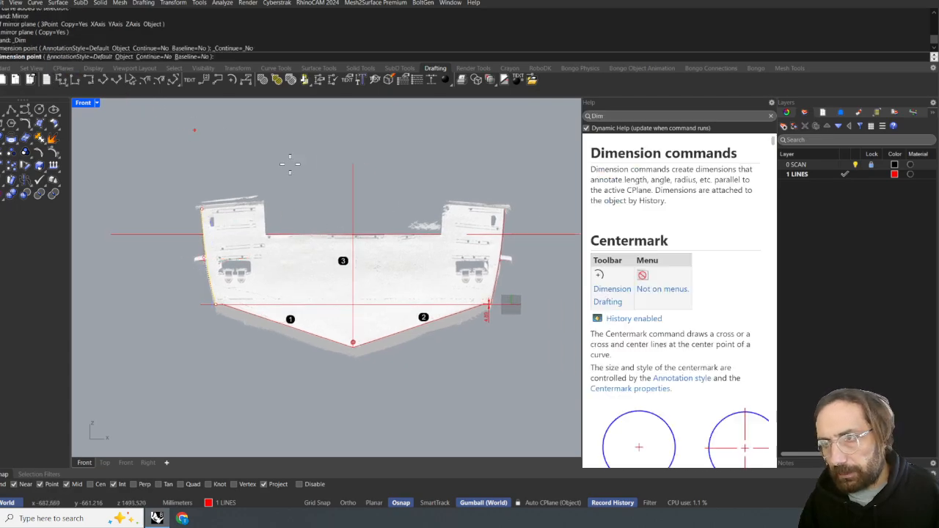
pyautogui.scroll(5, 423, 215)
pyautogui.scroll(6, 423, 215)
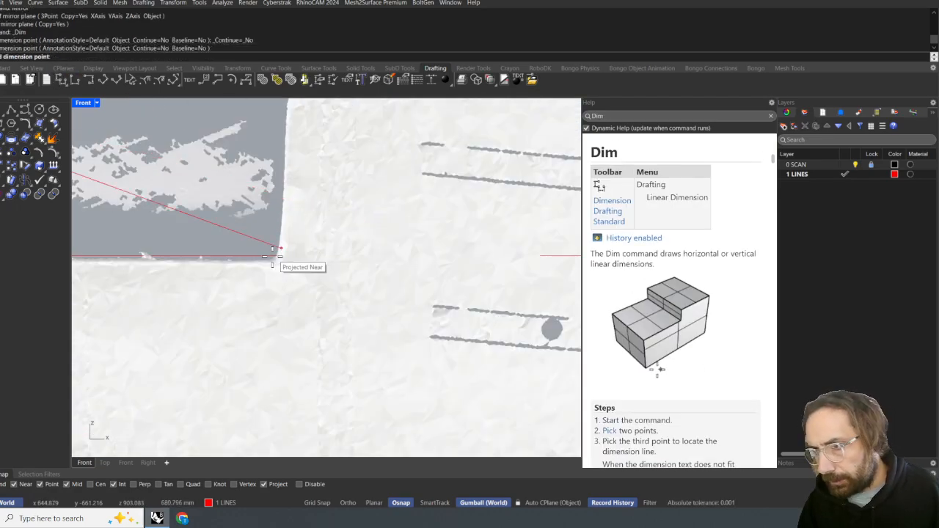
pyautogui.click(305, 239)
pyautogui.scroll(-8, 304, 239)
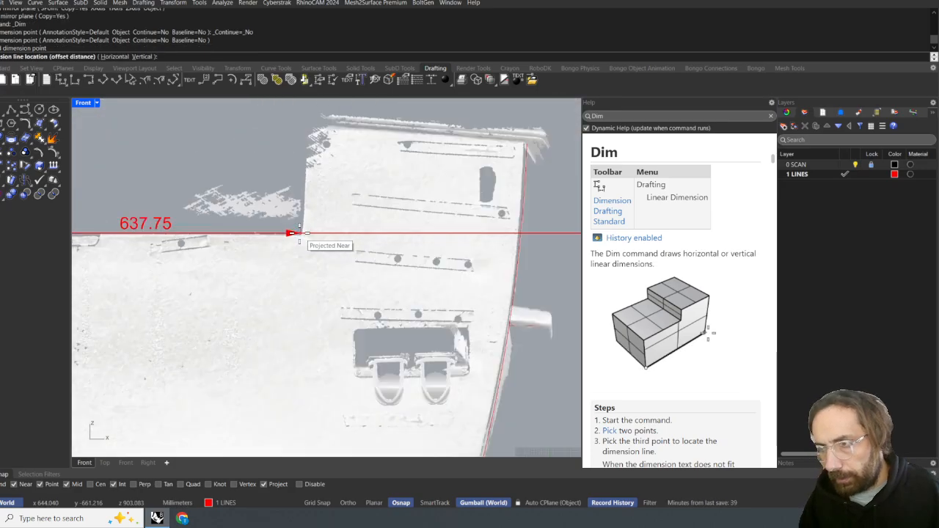
pyautogui.click(375, 193)
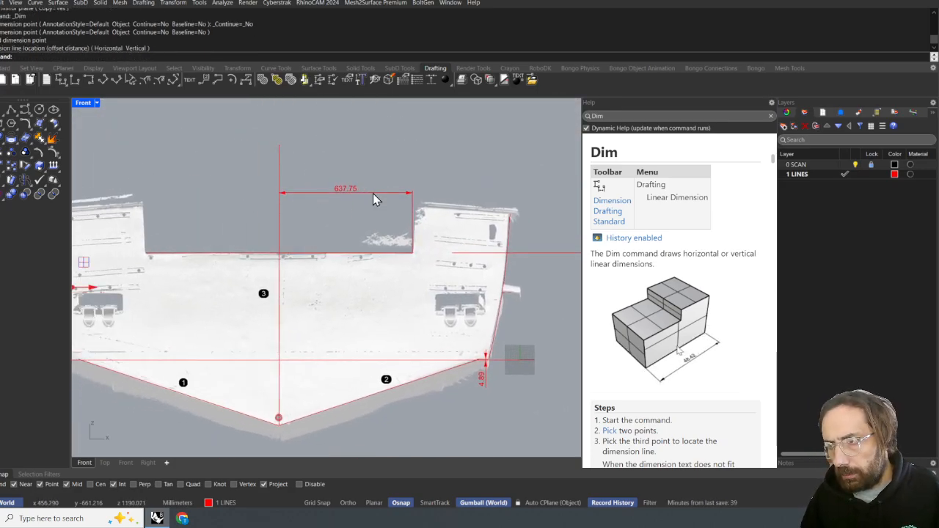
# - Add a horizontal linear dimension from the centre line to the notch's left inner corner, in line with the right-hand dimension
pyautogui.moveTo(275, 195); pyautogui.dragTo(333, 199, button='right')
pyautogui.rightClick(333, 199)
pyautogui.click(338, 197)
pyautogui.scroll(15, 220, 276)
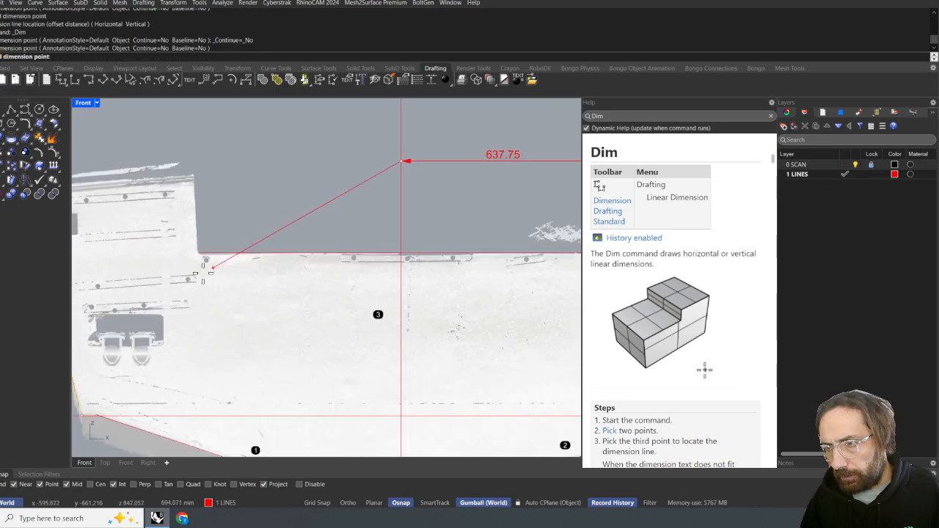
pyautogui.click(231, 286)
pyautogui.scroll(-10, 230, 286)
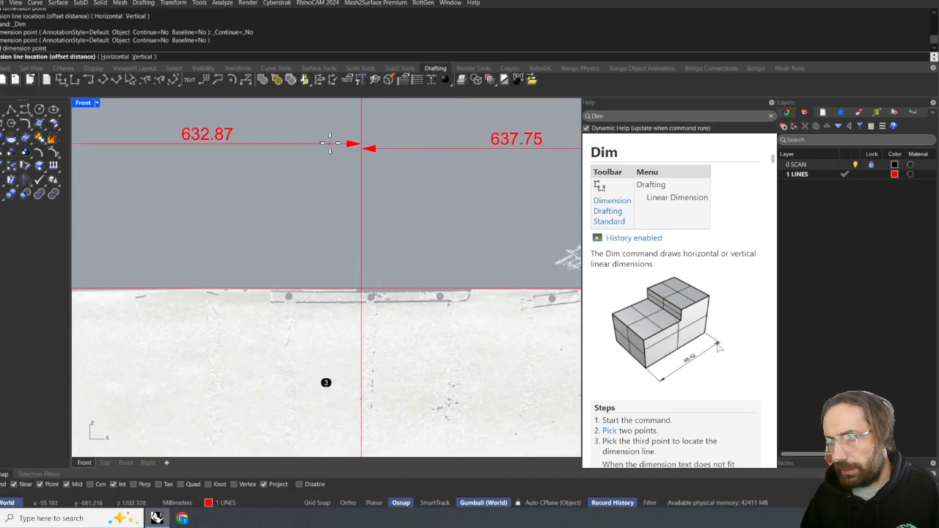
pyautogui.click(361, 150)
pyautogui.scroll(-3, 348, 156)
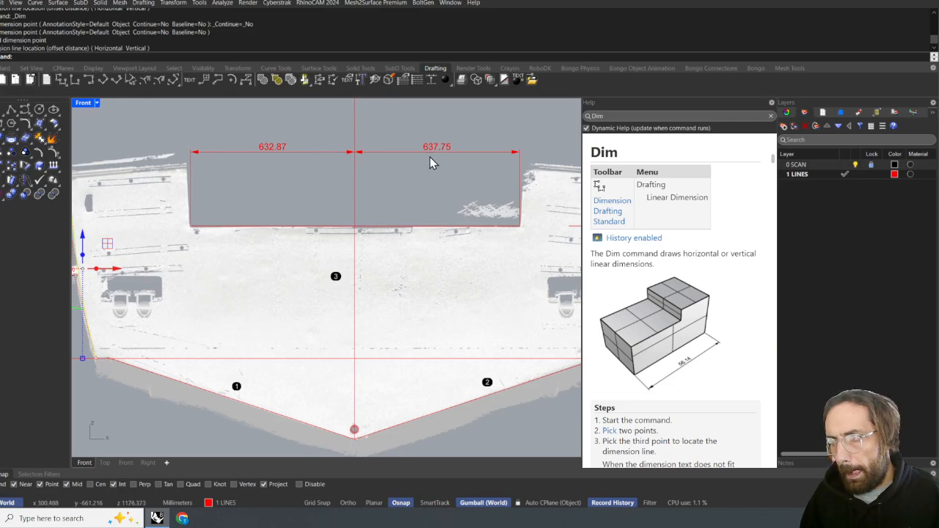
# - Add a horizontal linear dimension from the centre line to the outer tip of the protrusion on the scan's right side
pyautogui.moveTo(430, 163); pyautogui.dragTo(426, 191, button='right')
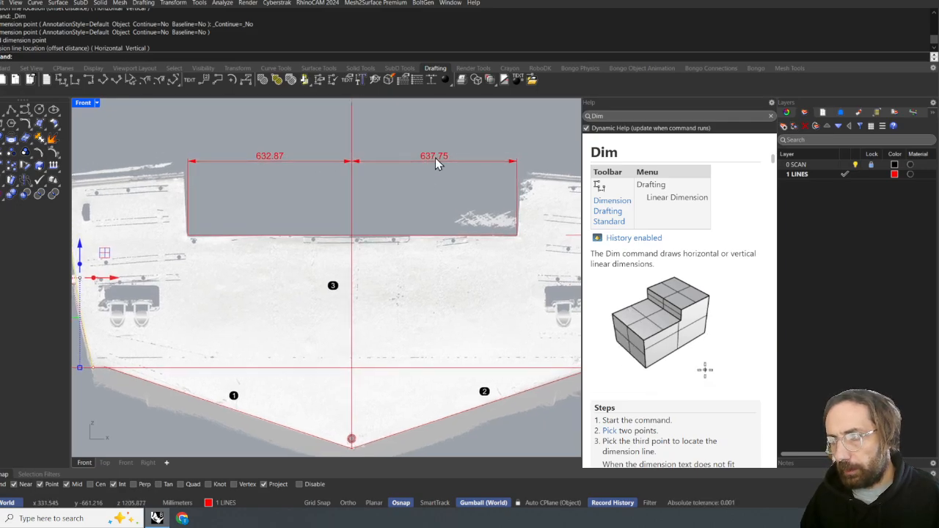
pyautogui.moveTo(379, 225); pyautogui.dragTo(352, 173, button='right')
pyautogui.rightClick(334, 248)
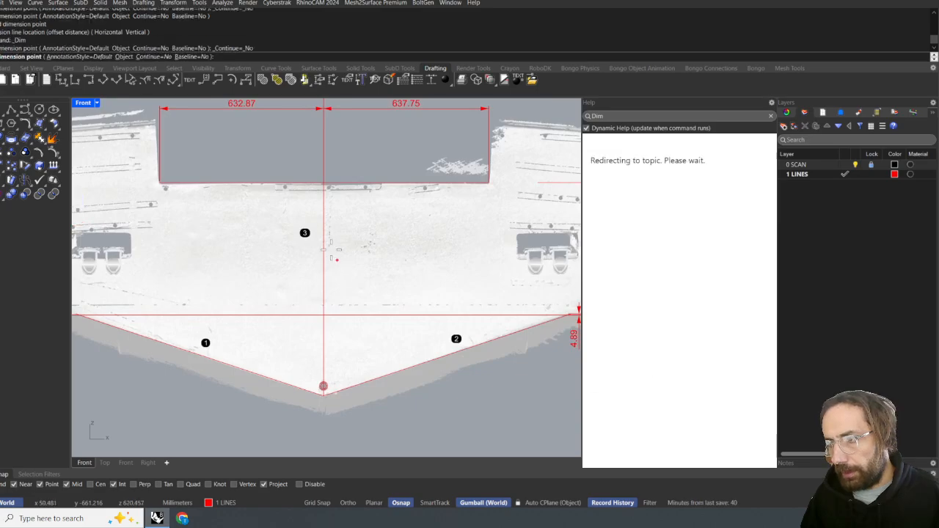
pyautogui.click(324, 234)
pyautogui.scroll(-6, 327, 235)
pyautogui.moveTo(399, 240); pyautogui.dragTo(401, 241, button='right')
pyautogui.scroll(12, 433, 249)
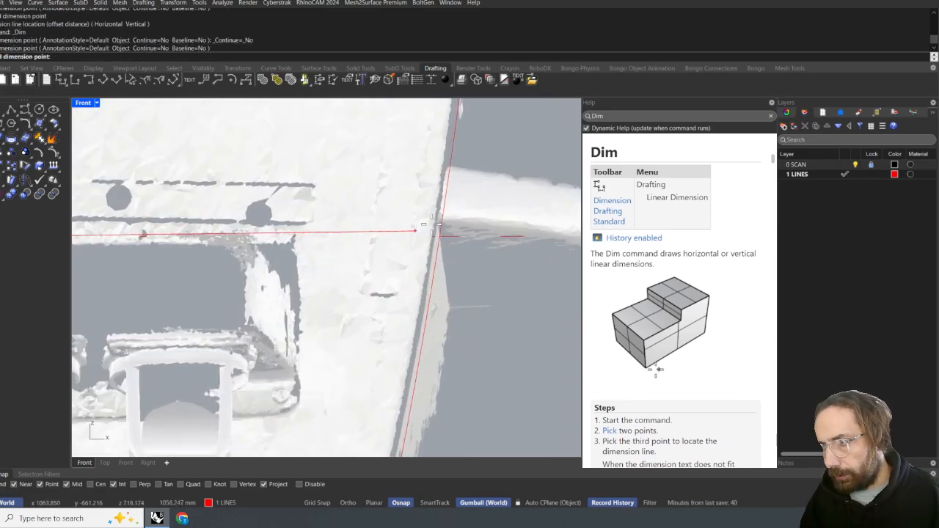
pyautogui.scroll(-8, 452, 209)
pyautogui.scroll(12, 503, 217)
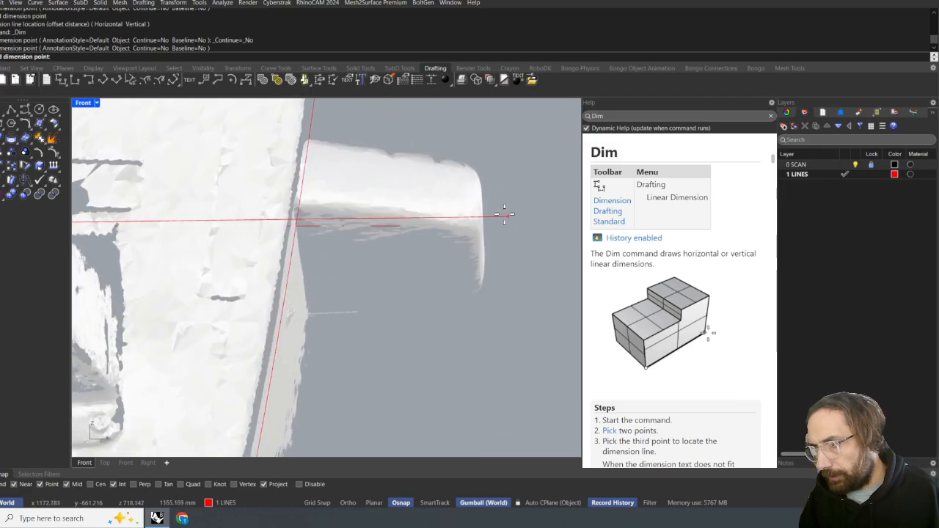
pyautogui.scroll(-4, 473, 190)
pyautogui.scroll(6, 459, 165)
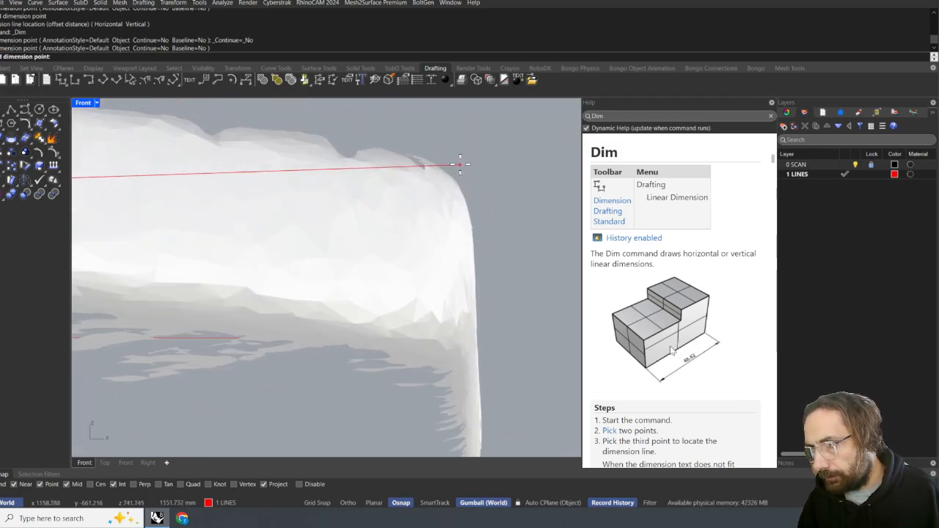
pyautogui.click(459, 192)
pyautogui.scroll(-12, 458, 192)
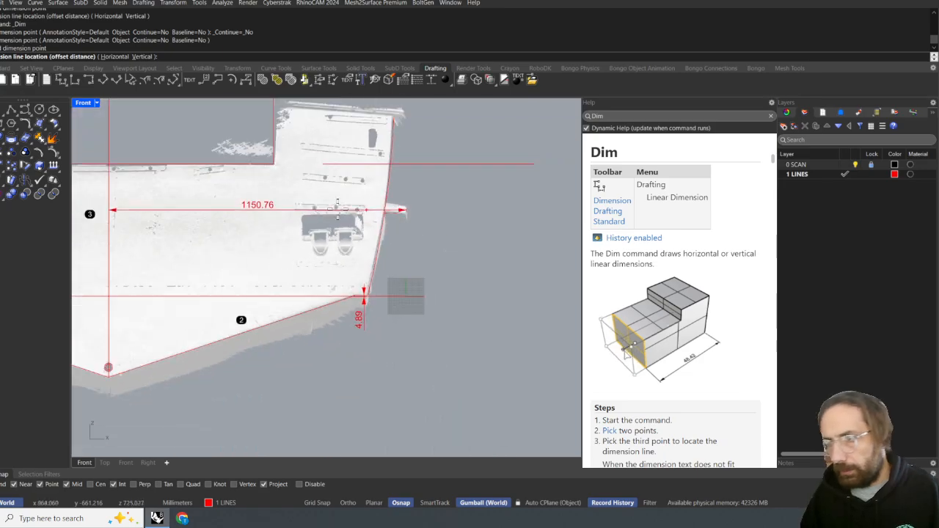
pyautogui.click(306, 205)
# - Add a horizontal linear dimension from the centre line to the left protrusion's outer tip, aligned with the right-hand one, and clear the selection
pyautogui.moveTo(306, 219); pyautogui.dragTo(516, 216, button='right')
pyautogui.rightClick(513, 215)
pyautogui.scroll(9, 323, 203)
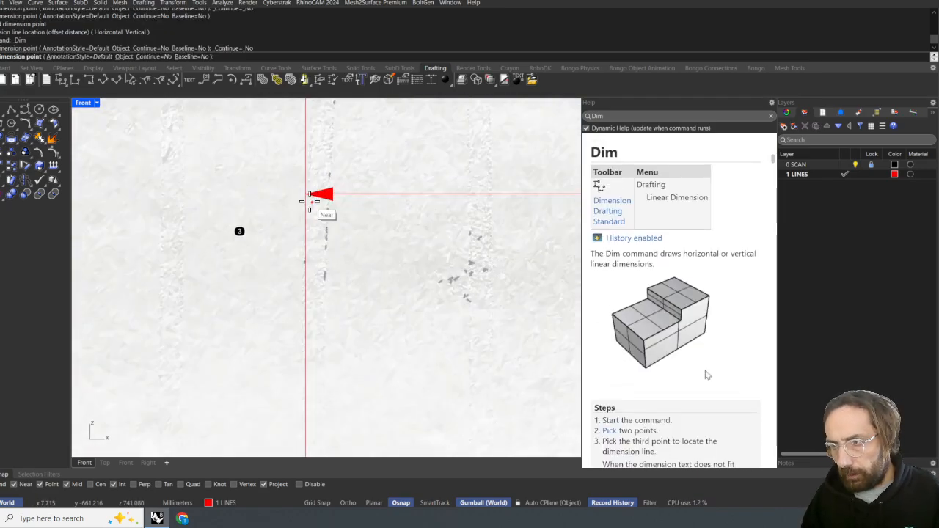
pyautogui.click(307, 195)
pyautogui.scroll(-12, 305, 195)
pyautogui.moveTo(81, 197); pyautogui.dragTo(248, 204, button='right')
pyautogui.scroll(15, 268, 206)
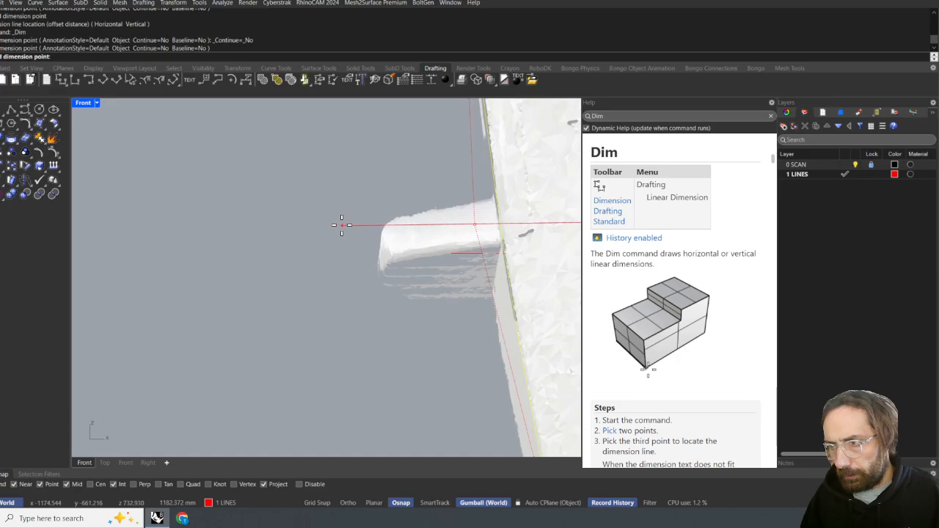
pyautogui.click(398, 238)
pyautogui.scroll(-14, 398, 237)
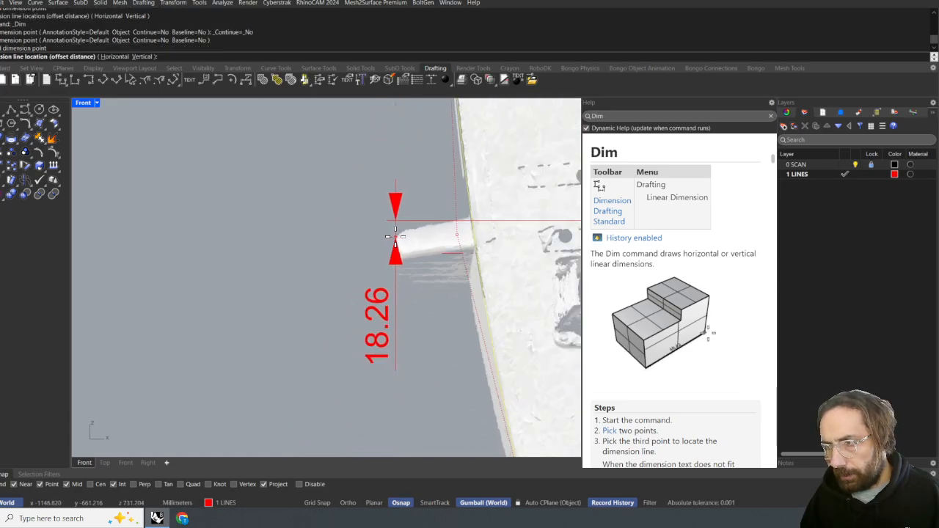
pyautogui.moveTo(403, 226); pyautogui.dragTo(294, 215, button='right')
pyautogui.scroll(-6, 293, 220)
pyautogui.moveTo(461, 230); pyautogui.dragTo(260, 226, button='right')
pyautogui.scroll(-2, 358, 236)
pyautogui.moveTo(358, 238); pyautogui.dragTo(237, 235, button='right')
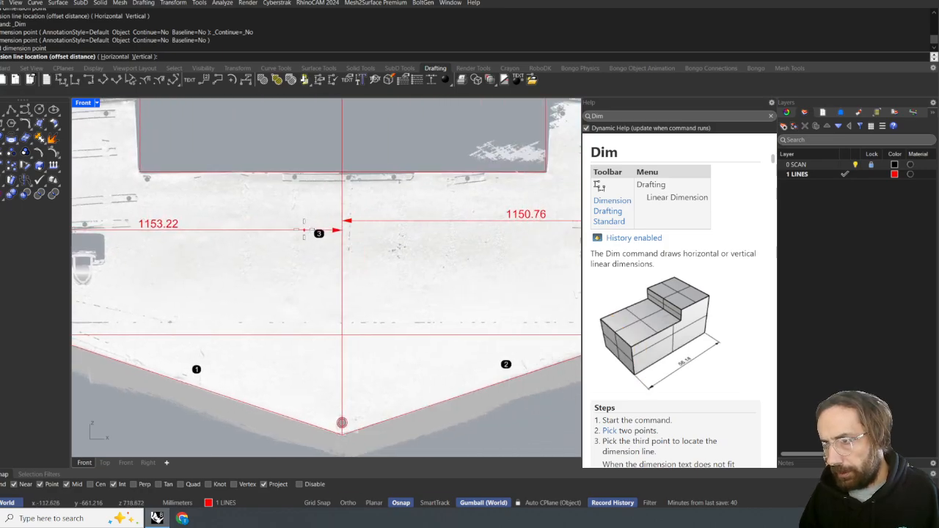
pyautogui.click(341, 221)
pyautogui.scroll(-2, 342, 221)
pyautogui.scroll(-2, 341, 226)
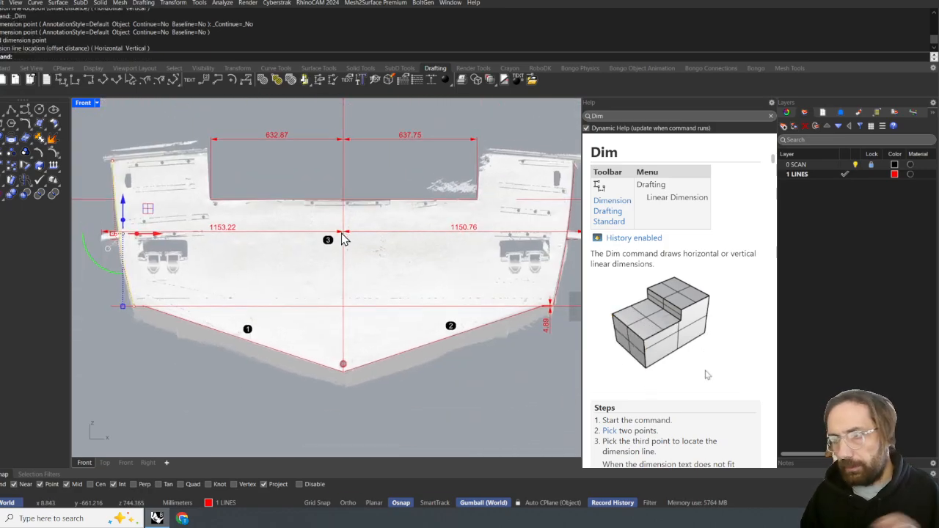
pyautogui.click(410, 136)
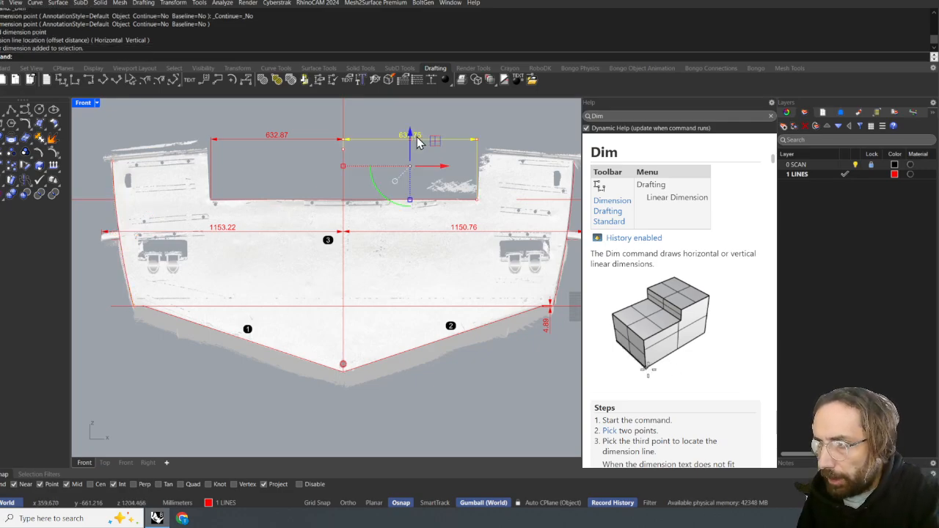
pyautogui.press('Escape')
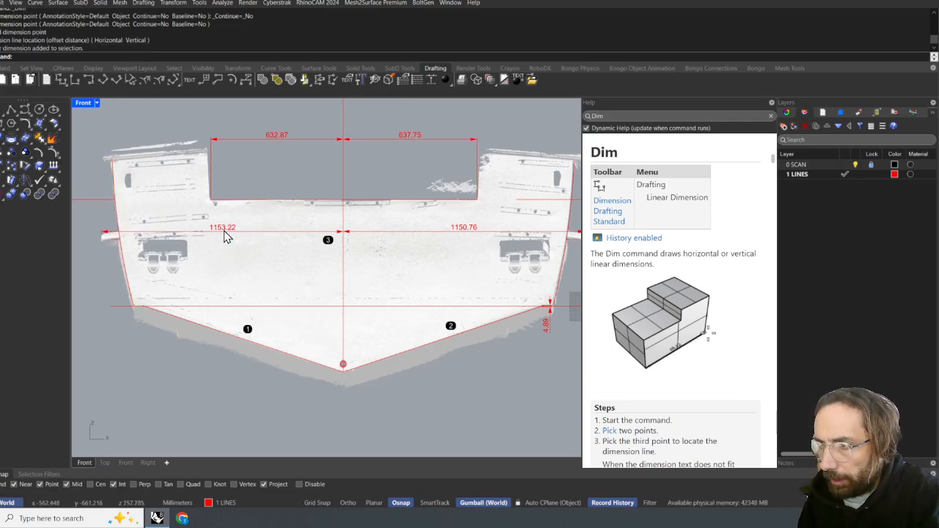
pyautogui.click(226, 234)
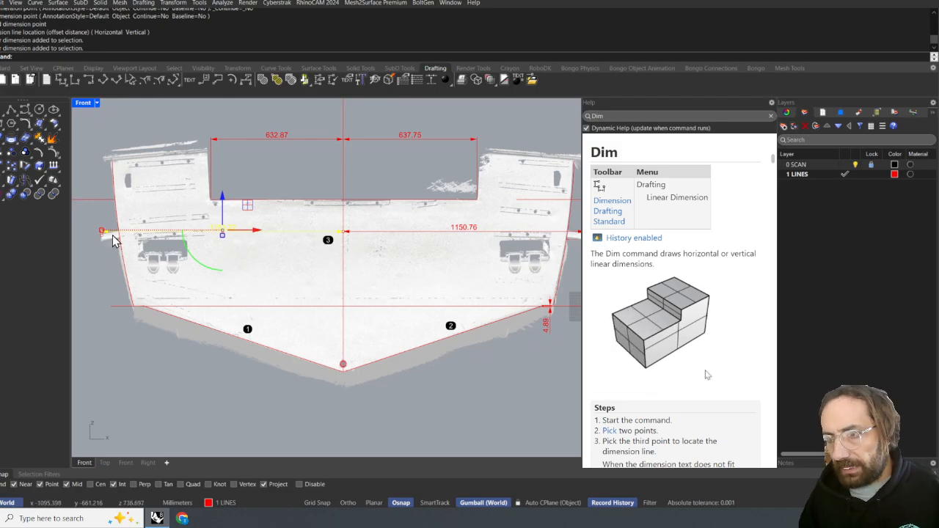
pyautogui.scroll(3, 110, 239)
pyautogui.scroll(-3, 110, 239)
pyautogui.moveTo(184, 251); pyautogui.dragTo(193, 248, button='right')
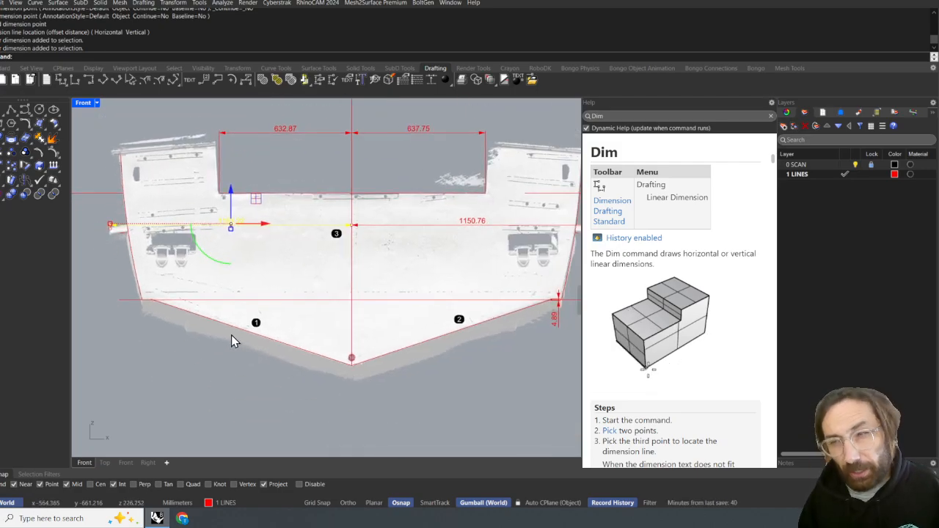
pyautogui.click(233, 386)
pyautogui.moveTo(311, 354); pyautogui.dragTo(269, 348, button='right')
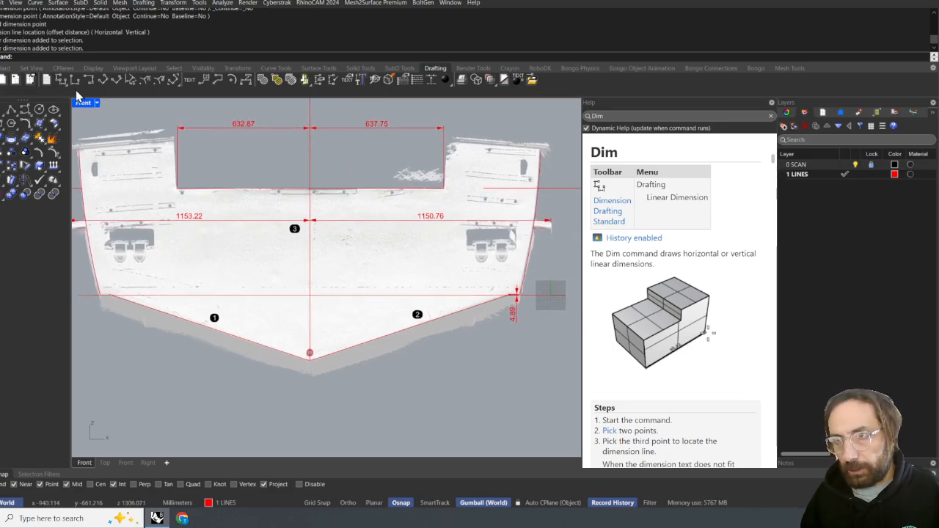
# - Add a horizontal linear dimension from the centre line to the scan's lower left corner, placed just above the lower horizontal line
pyautogui.click(60, 79)
pyautogui.scroll(6, 357, 288)
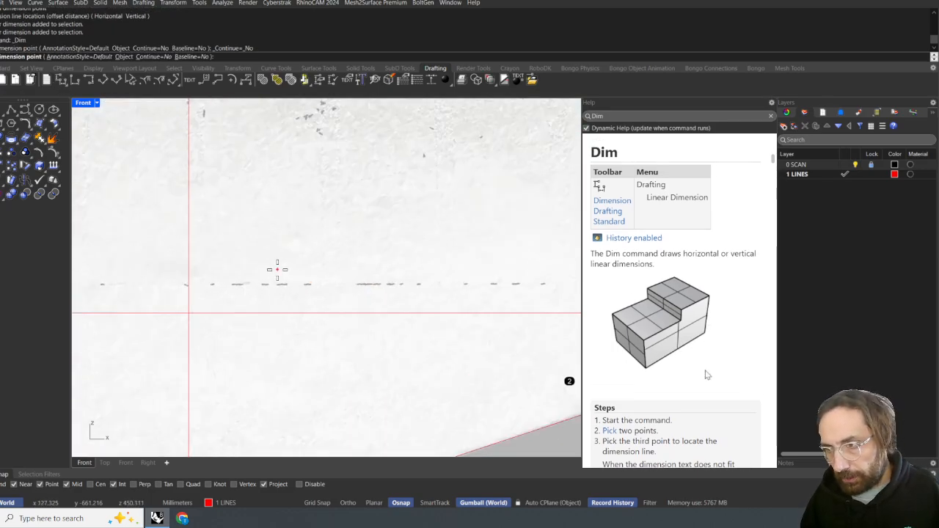
pyautogui.click(188, 256)
pyautogui.scroll(-8, 191, 265)
pyautogui.moveTo(192, 267); pyautogui.dragTo(420, 271, button='right')
pyautogui.moveTo(308, 297); pyautogui.dragTo(411, 302, button='right')
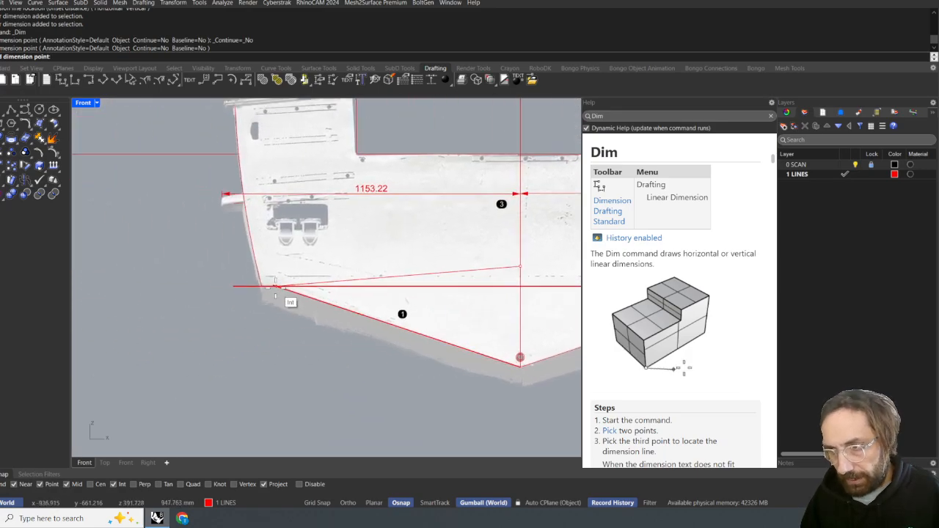
pyautogui.scroll(8, 275, 284)
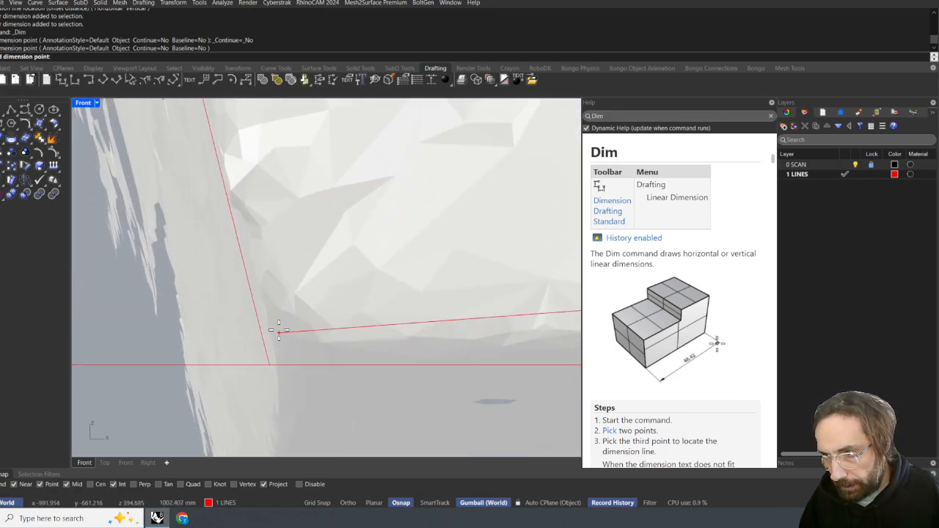
pyautogui.click(278, 332)
pyautogui.scroll(-8, 278, 331)
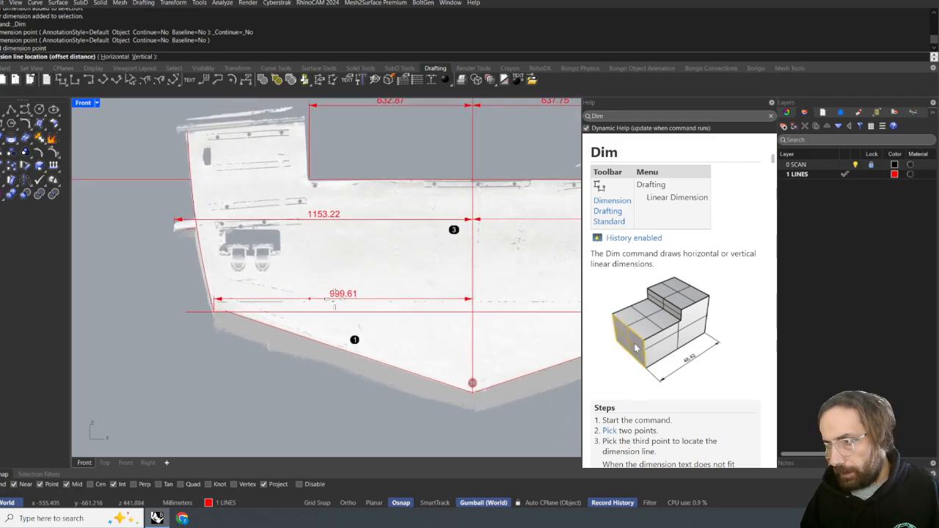
pyautogui.click(363, 289)
# - Add a horizontal linear dimension from the centre line to the scan's lower right corner, roughly in line with the left-hand one
pyautogui.moveTo(291, 297); pyautogui.dragTo(117, 282, button='right')
pyautogui.scroll(8, 284, 294)
pyautogui.rightClick(285, 293)
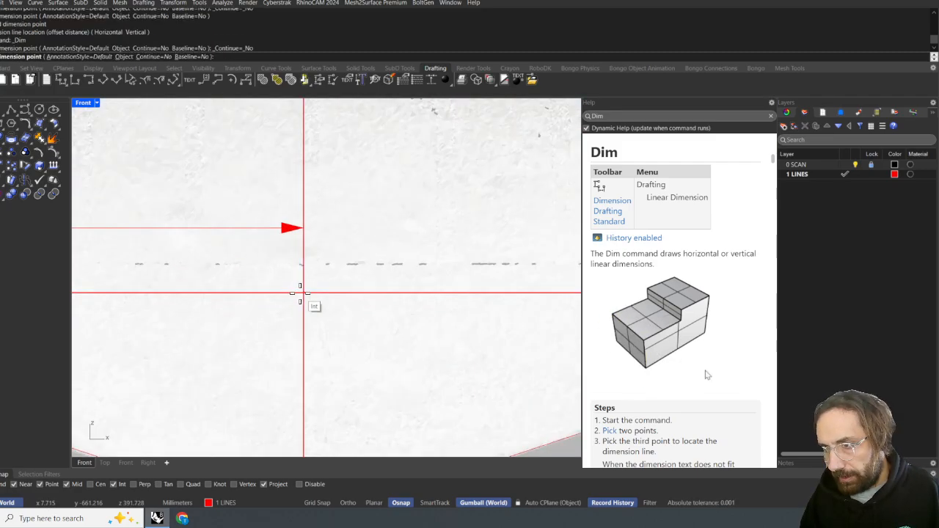
pyautogui.click(300, 294)
pyautogui.scroll(-8, 300, 294)
pyautogui.scroll(10, 429, 293)
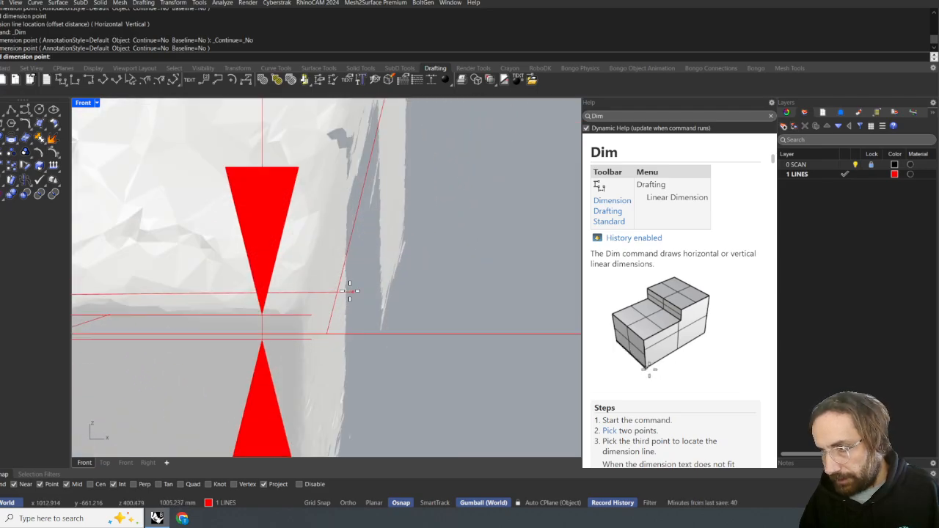
pyautogui.scroll(3, 303, 297)
pyautogui.click(296, 303)
pyautogui.scroll(-12, 297, 301)
pyautogui.moveTo(294, 262); pyautogui.dragTo(406, 265, button='right')
pyautogui.scroll(-4, 429, 257)
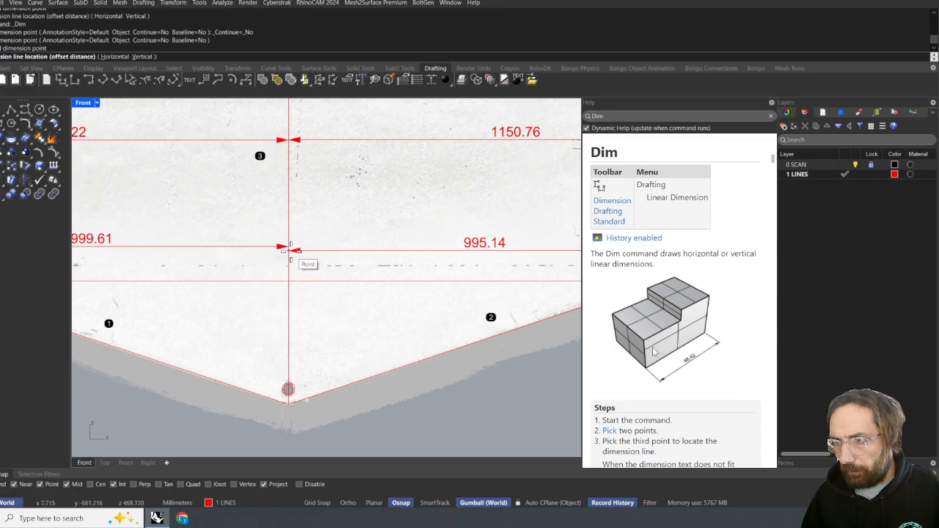
pyautogui.click(292, 250)
pyautogui.scroll(-4, 293, 253)
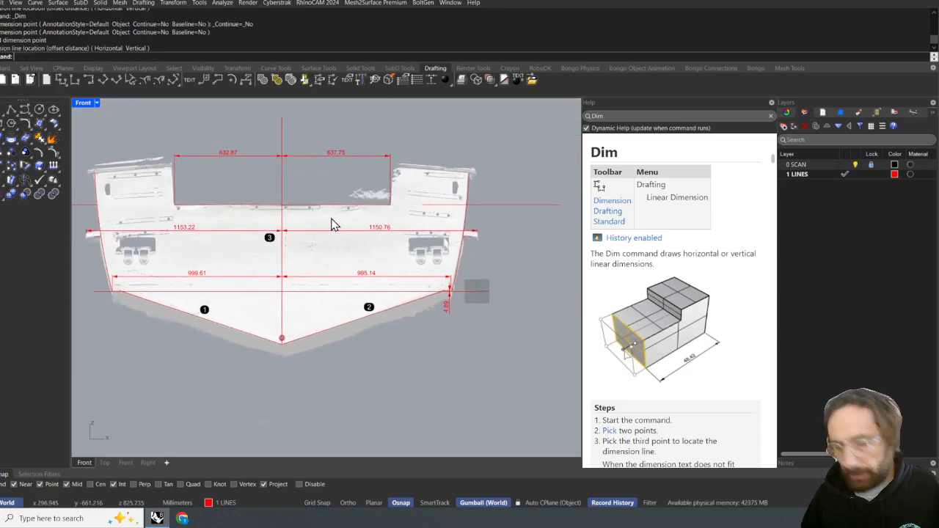
# - Place a "+5" text note below the notch's right-hand dimension and enlarge it to a text height of about 5 mm
pyautogui.press('Up')
pyautogui.press('Return')
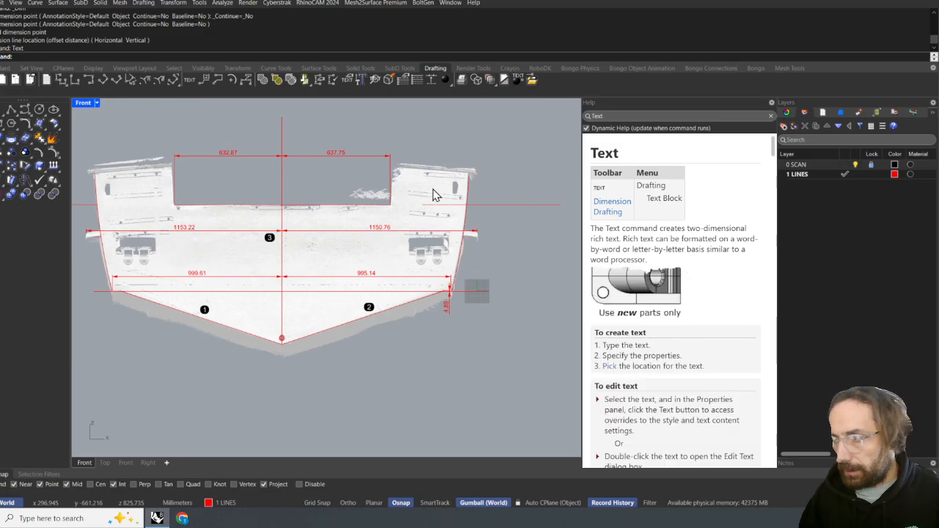
pyautogui.moveTo(130, 171); pyautogui.dragTo(281, 141)
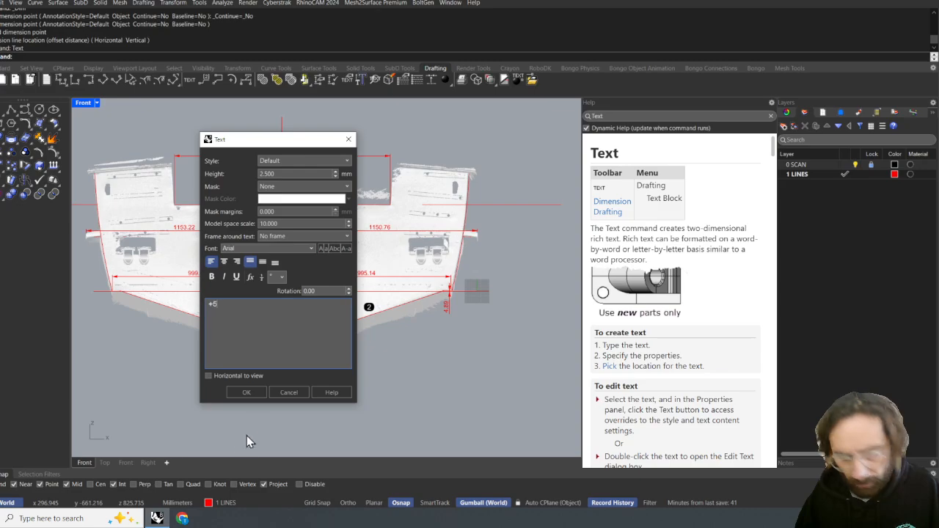
pyautogui.click(248, 394)
pyautogui.scroll(5, 323, 193)
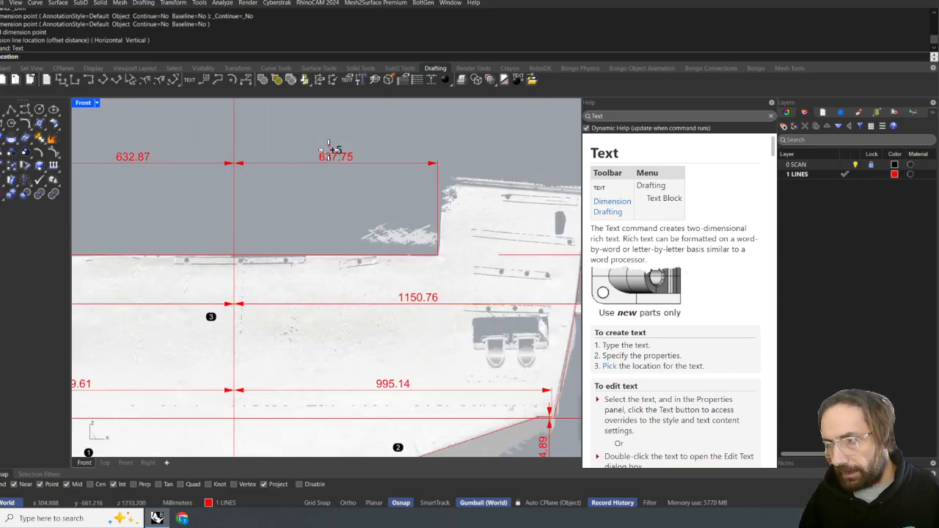
pyautogui.scroll(-3, 330, 192)
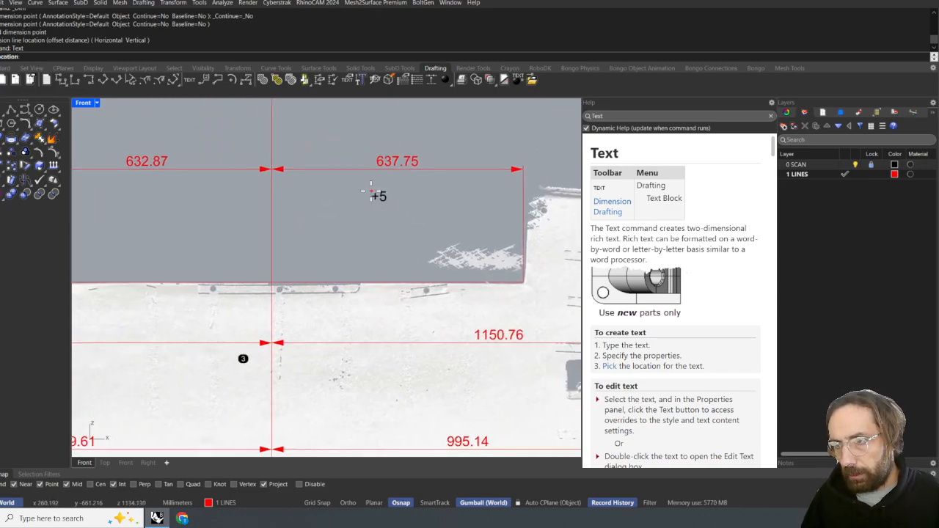
pyautogui.click(371, 195)
pyautogui.click(380, 200)
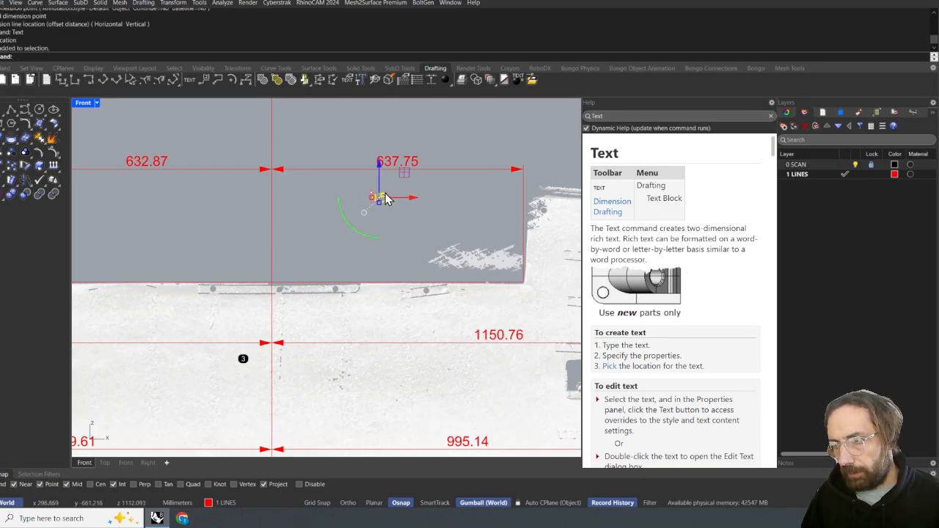
pyautogui.click(371, 201)
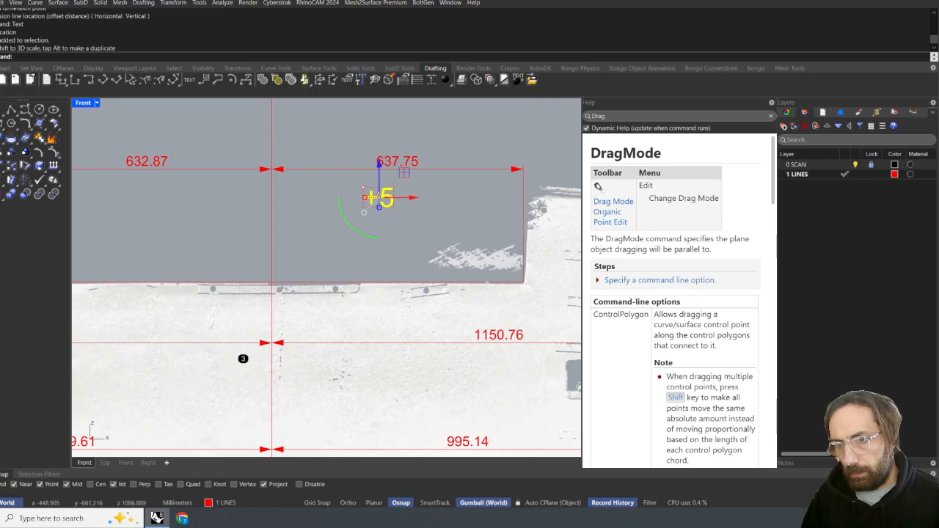
# - Copy the "+5" note to below the lower left dimension and change the copy's text to "+4"
pyautogui.scroll(-2, 336, 240)
pyautogui.moveTo(342, 248); pyautogui.dragTo(369, 189, button='right')
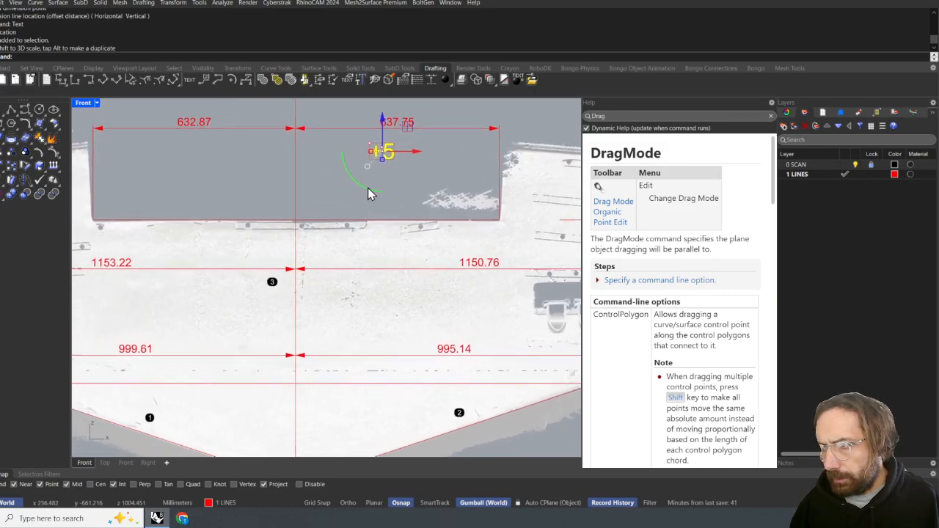
pyautogui.moveTo(409, 131); pyautogui.dragTo(279, 301)
pyautogui.scroll(-2, 408, 234)
pyautogui.scroll(2, 409, 323)
pyautogui.scroll(-2, 410, 314)
pyautogui.scroll(6, 266, 313)
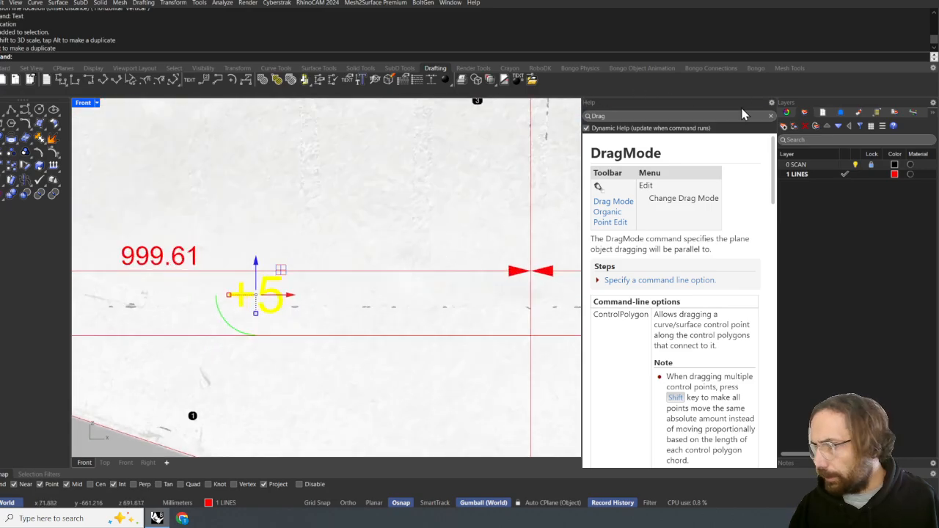
pyautogui.click(787, 113)
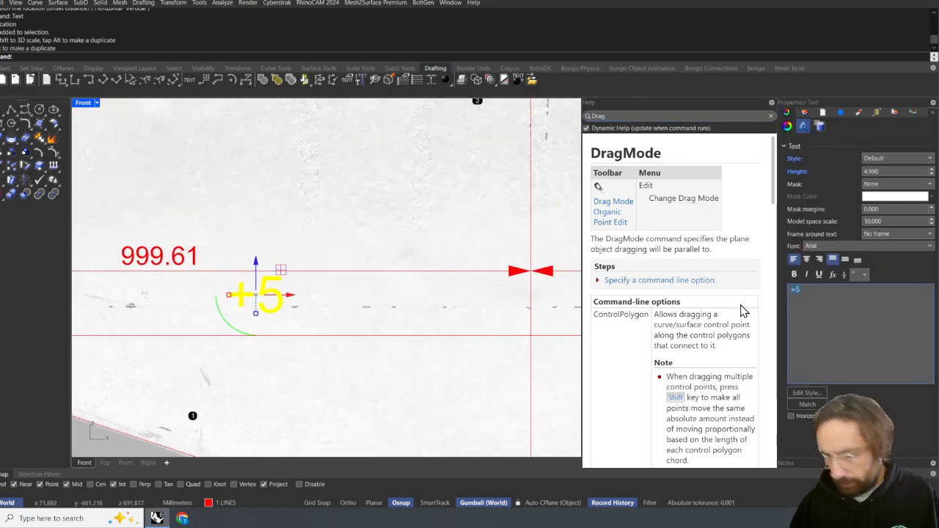
pyautogui.scroll(-6, 329, 301)
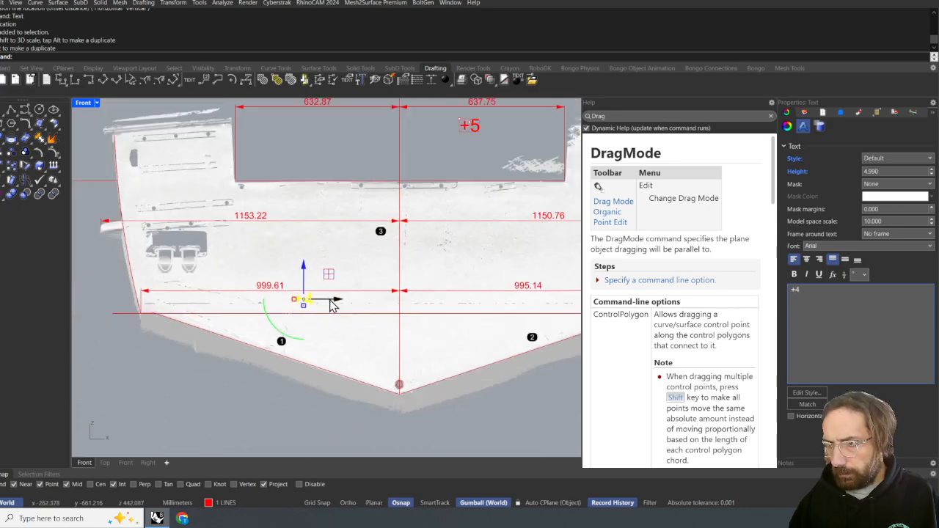
pyautogui.moveTo(335, 330); pyautogui.dragTo(317, 327, button='right')
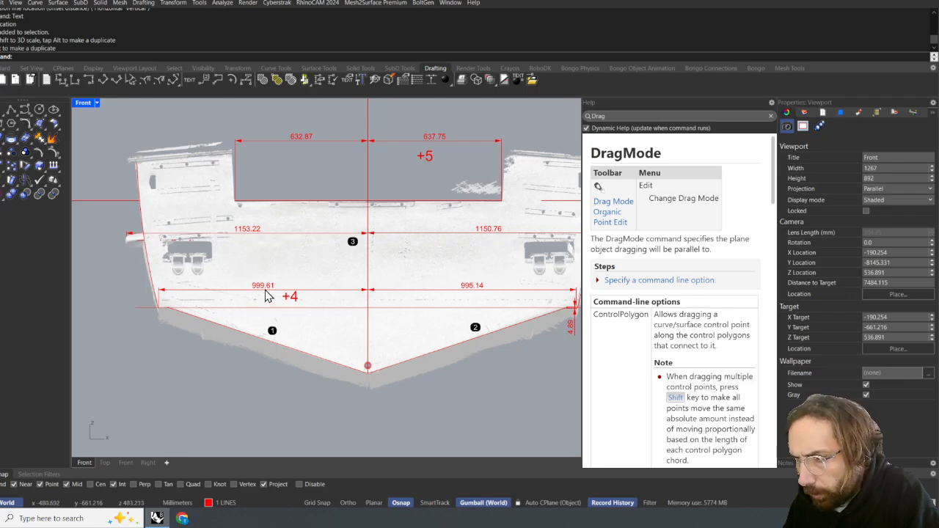
# - Examine how the V-shaped bottom lines fit the scan's lower edge from the centre tip out to both corners
pyautogui.moveTo(433, 171); pyautogui.dragTo(386, 181, button='right')
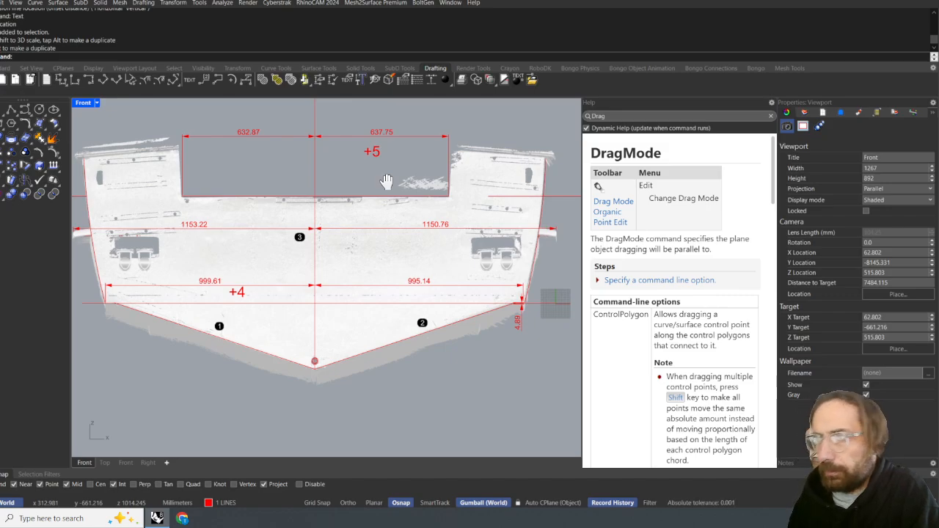
pyautogui.moveTo(387, 181); pyautogui.dragTo(422, 161, button='right')
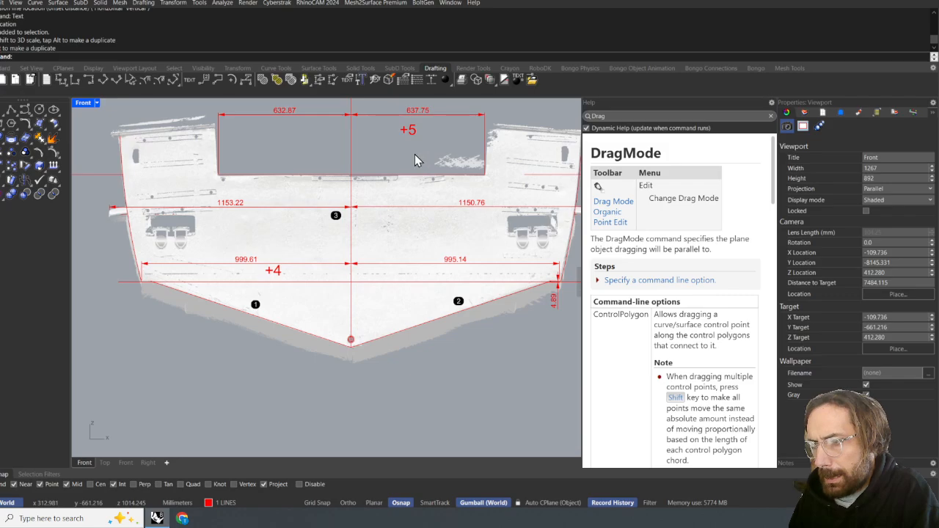
pyautogui.scroll(8, 401, 316)
pyautogui.moveTo(401, 316); pyautogui.dragTo(313, 250, button='right')
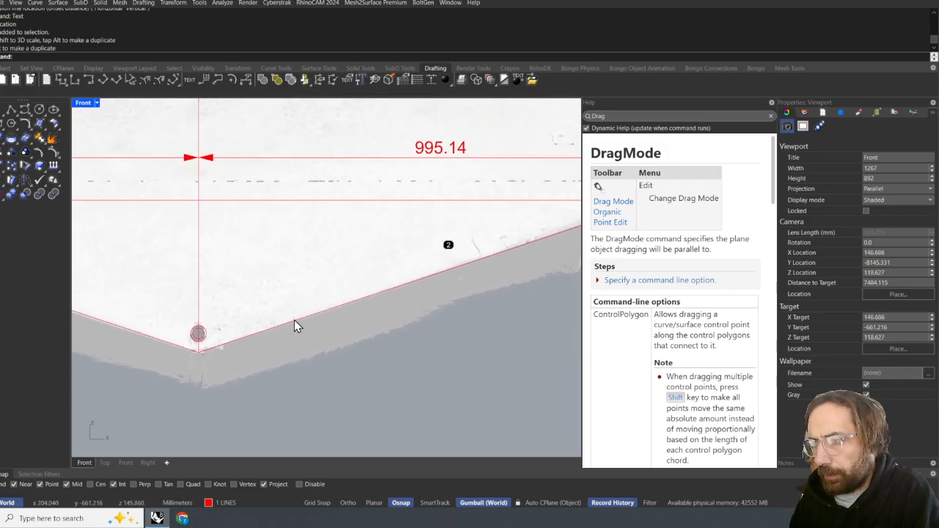
pyautogui.moveTo(404, 247); pyautogui.dragTo(360, 272, button='right')
pyautogui.scroll(8, 465, 275)
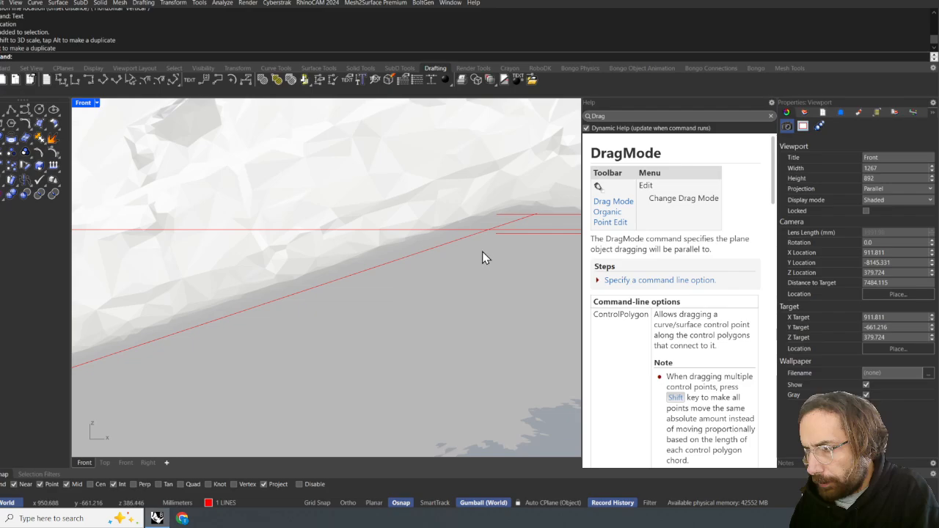
pyautogui.scroll(-3, 429, 241)
pyautogui.scroll(-13, 427, 236)
pyautogui.scroll(15, 315, 245)
pyautogui.moveTo(154, 268); pyautogui.dragTo(383, 311, button='right')
pyautogui.scroll(-15, 392, 278)
pyautogui.scroll(-2, 378, 293)
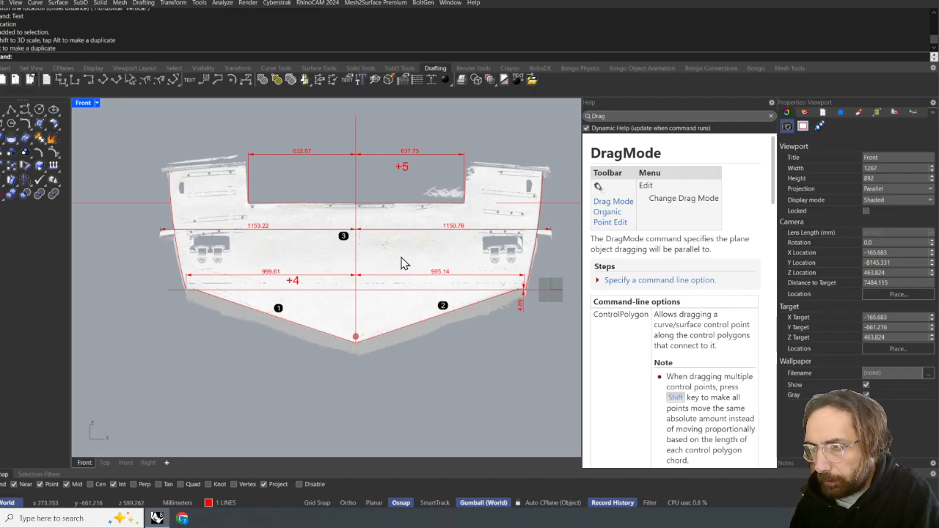
# - Examine the horizontal line along the notch's bottom edge against the scan from the centre to both inner corners
pyautogui.scroll(12, 338, 205)
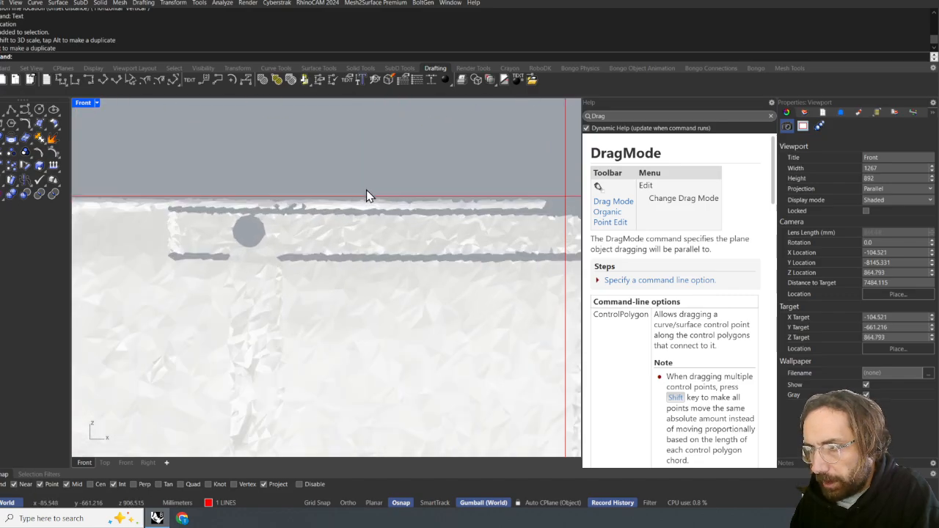
pyautogui.click(369, 196)
pyautogui.moveTo(409, 200); pyautogui.dragTo(255, 203, button='right')
pyautogui.scroll(-1, 254, 202)
pyautogui.moveTo(375, 203); pyautogui.dragTo(223, 208, button='right')
pyautogui.scroll(-10, 224, 208)
pyautogui.moveTo(284, 239); pyautogui.dragTo(205, 242, button='right')
pyautogui.scroll(8, 434, 228)
pyautogui.scroll(12, 463, 183)
pyautogui.moveTo(470, 183); pyautogui.dragTo(390, 186, button='right')
pyautogui.scroll(-20, 390, 187)
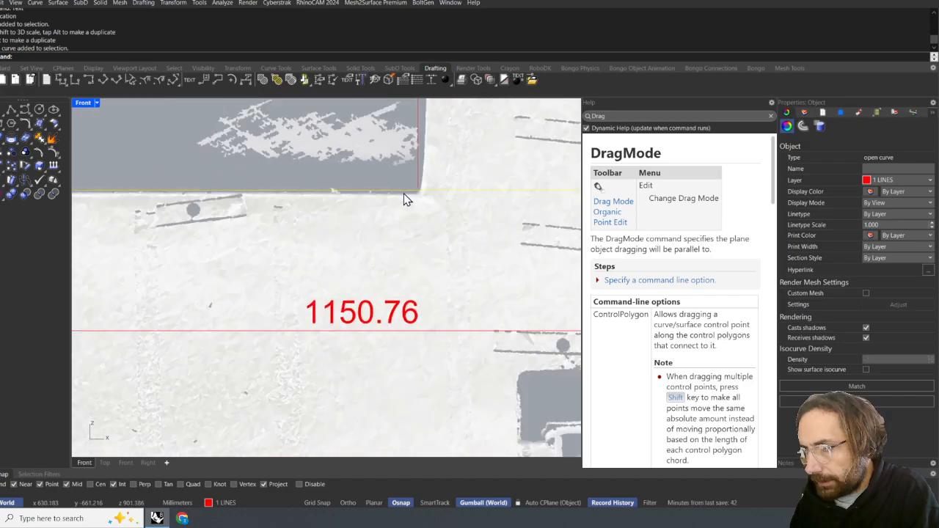
pyautogui.moveTo(255, 207); pyautogui.dragTo(115, 192, button='right')
pyautogui.scroll(14, 415, 192)
pyautogui.scroll(12, 400, 183)
pyautogui.moveTo(400, 184); pyautogui.dragTo(577, 200, button='right')
pyautogui.scroll(-20, 329, 186)
pyautogui.scroll(14, 228, 205)
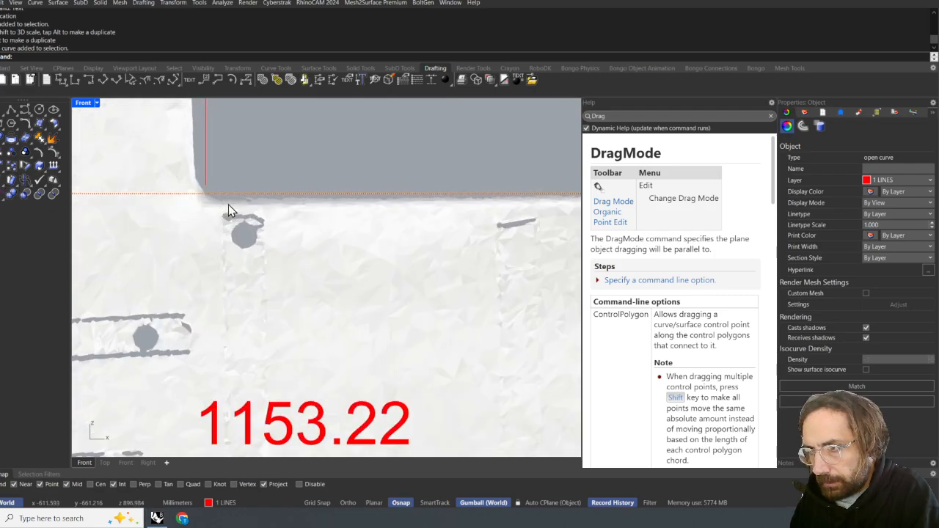
pyautogui.scroll(-12, 254, 199)
pyautogui.moveTo(262, 200); pyautogui.dragTo(206, 208, button='right')
pyautogui.scroll(-15, 206, 207)
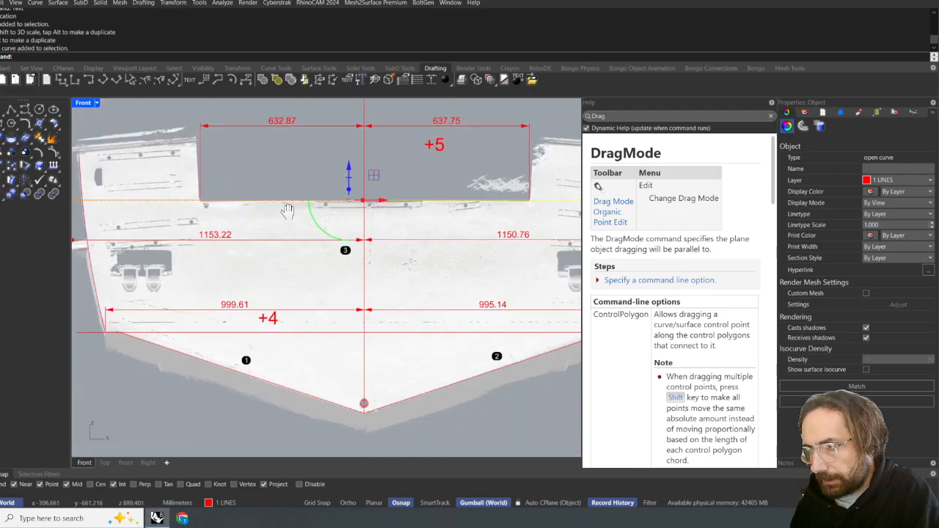
pyautogui.click(369, 342)
# - Try to draw freehand crayon strokes in the empty area beside the scan's lower left edge, toggling the crayon draw order
pyautogui.scroll(10, 367, 300)
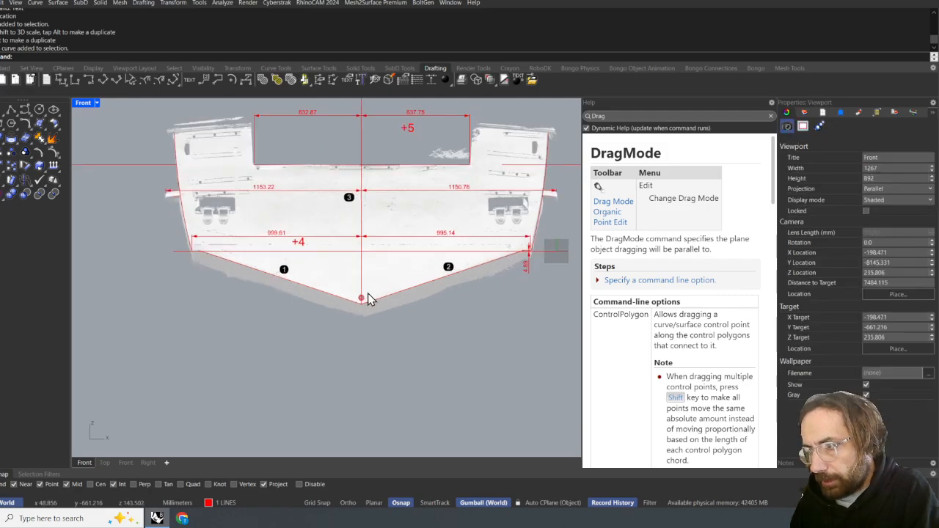
pyautogui.scroll(-10, 360, 315)
pyautogui.scroll(4, 361, 298)
pyautogui.scroll(10, 388, 318)
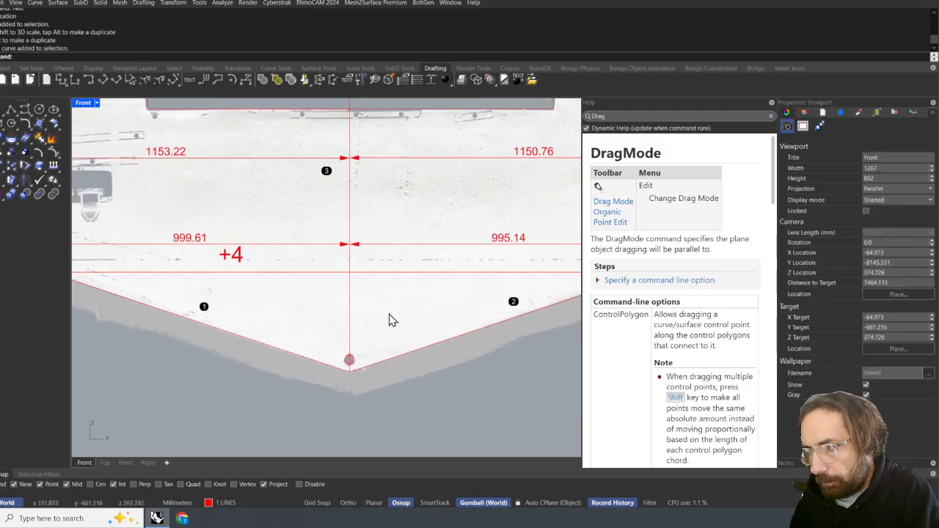
pyautogui.scroll(-12, 421, 280)
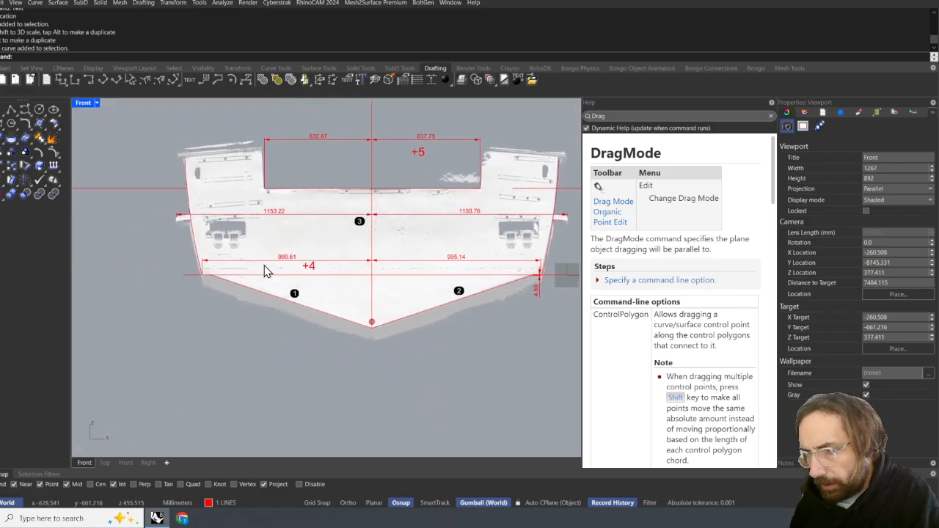
pyautogui.click(460, 69)
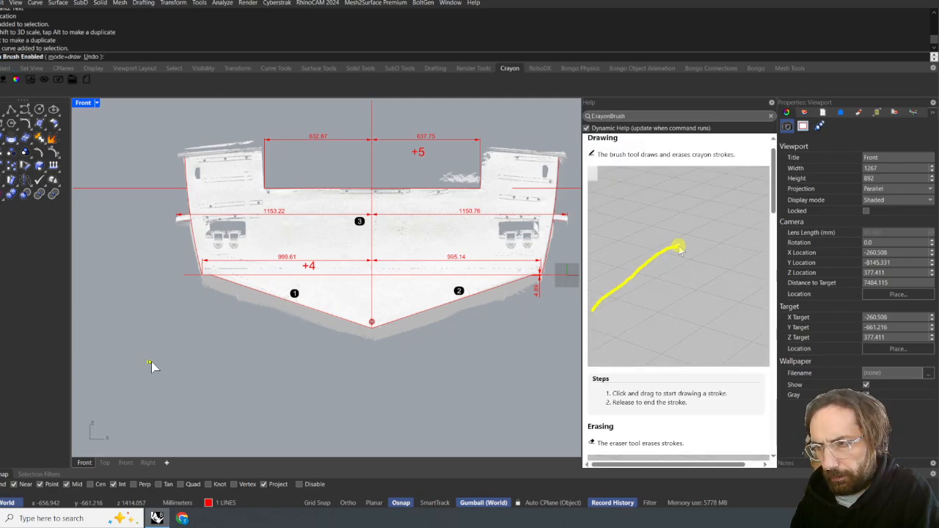
pyautogui.moveTo(149, 361); pyautogui.dragTo(219, 339)
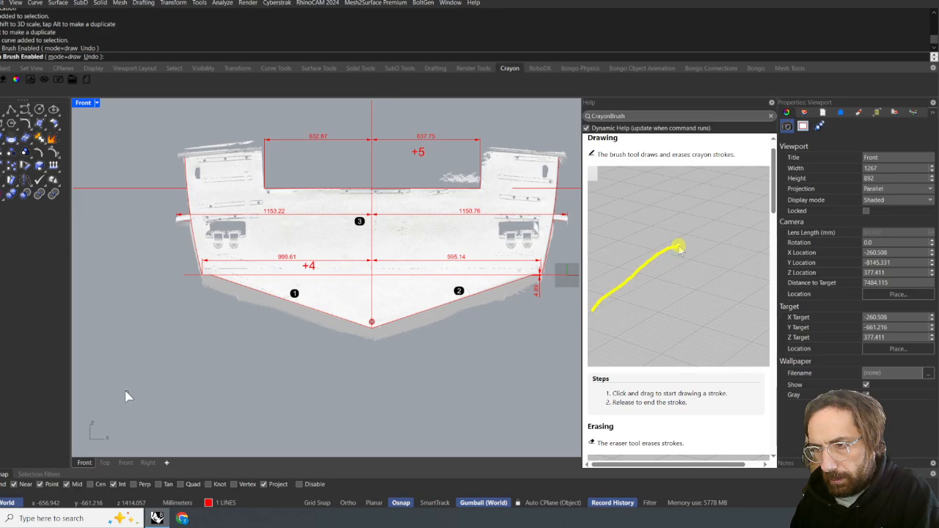
pyautogui.rightClick(48, 83)
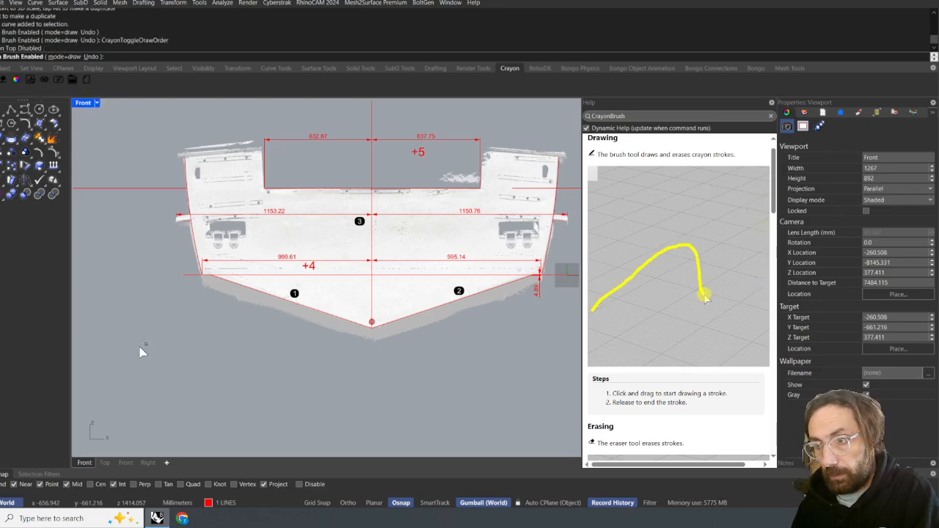
pyautogui.moveTo(185, 344)
pyautogui.mouseDown()
pyautogui.moveTo(212, 335)
pyautogui.moveTo(180, 328)
pyautogui.mouseUp()
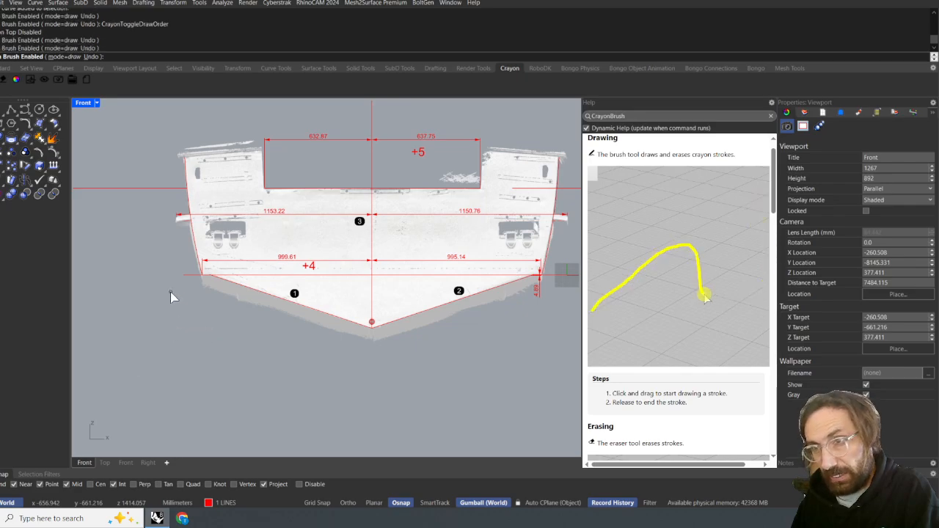
# - Toggle the crayon display and try further brush strokes below the scan's lower left corner
pyautogui.click(46, 80)
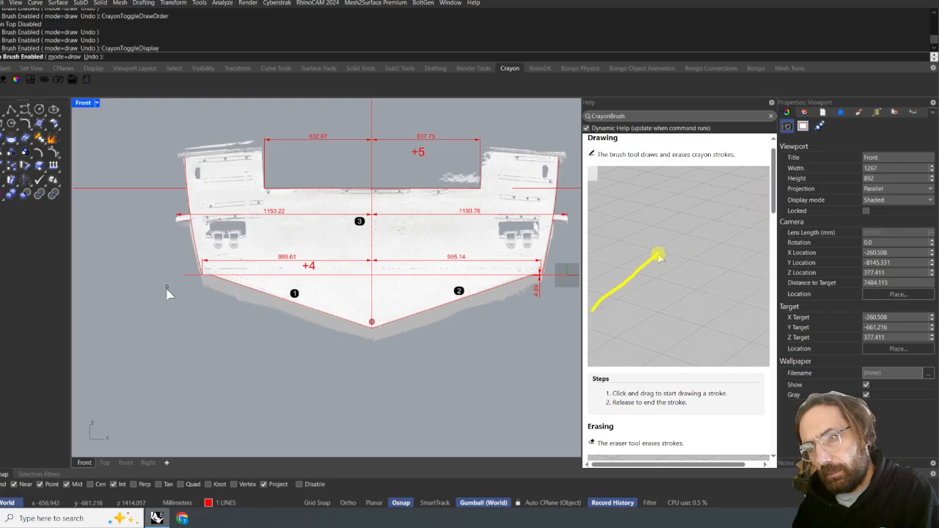
pyautogui.moveTo(204, 327); pyautogui.dragTo(105, 399)
pyautogui.click(202, 334)
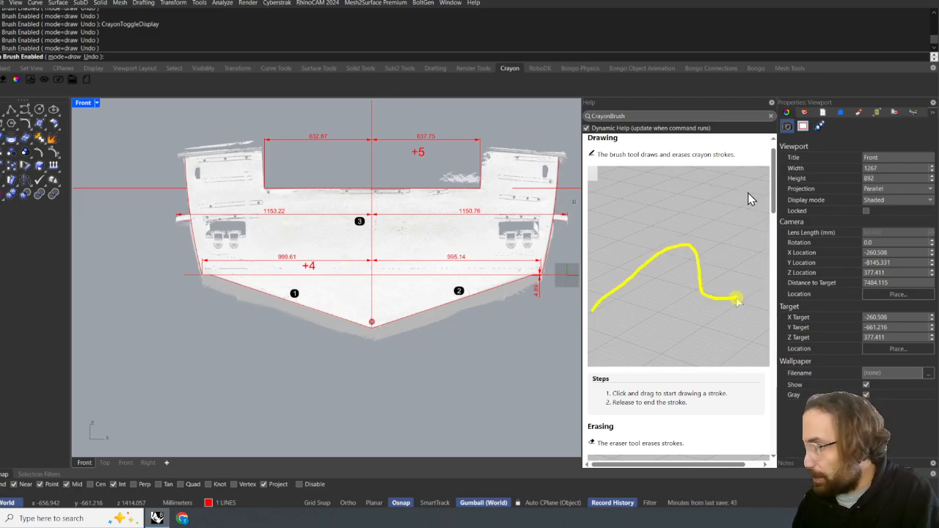
# - Read the crayon brush help on erasing, brush size and straight lines, and try strokes across the scan's lower edge
pyautogui.scroll(-3, 715, 256)
pyautogui.scroll(-2, 693, 301)
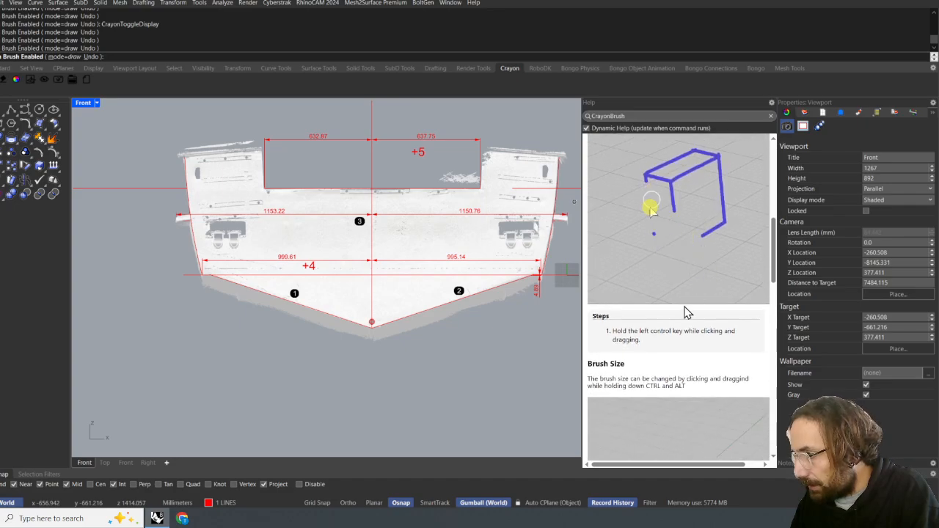
pyautogui.scroll(-6, 681, 309)
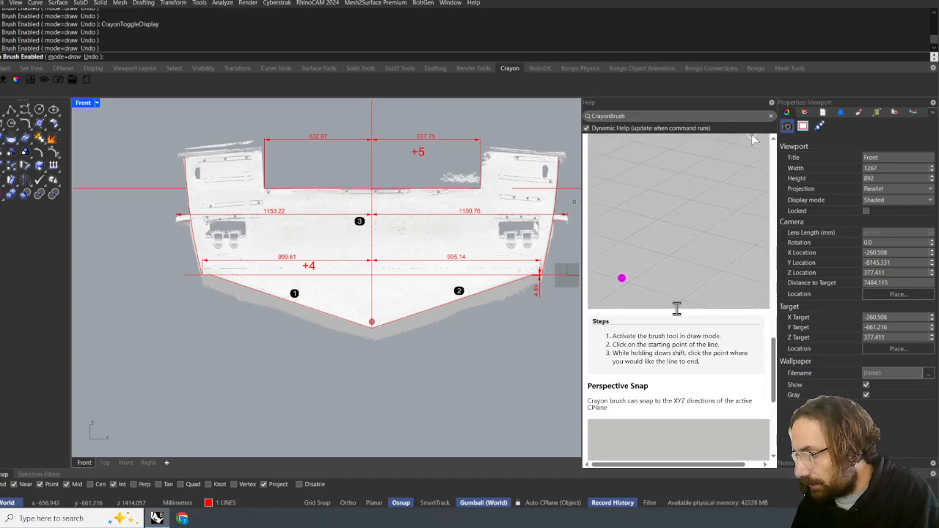
pyautogui.moveTo(353, 301)
pyautogui.mouseDown()
pyautogui.moveTo(416, 263)
pyautogui.moveTo(258, 362)
pyautogui.mouseUp()
pyautogui.moveTo(274, 352); pyautogui.dragTo(398, 316)
pyautogui.moveTo(399, 318); pyautogui.dragTo(277, 394)
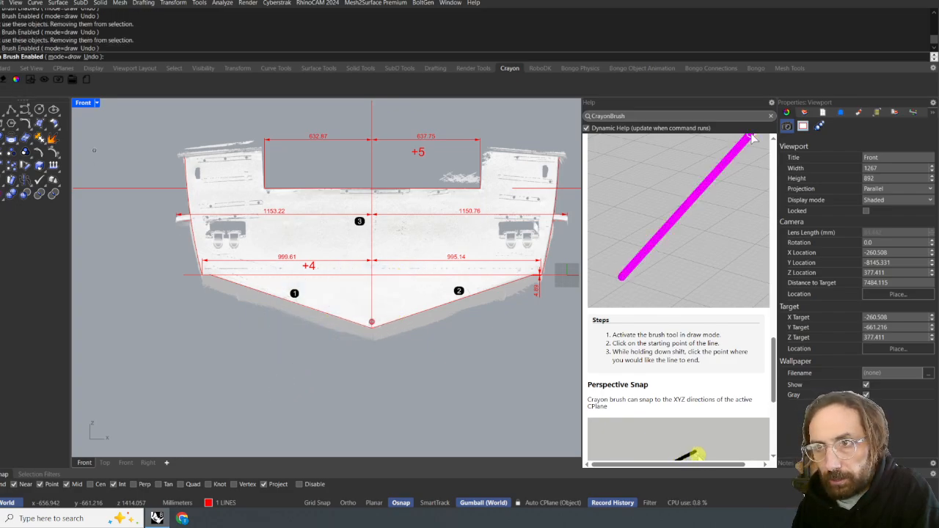
pyautogui.moveTo(157, 348)
pyautogui.mouseDown()
pyautogui.moveTo(180, 339)
pyautogui.moveTo(165, 337)
pyautogui.mouseUp()
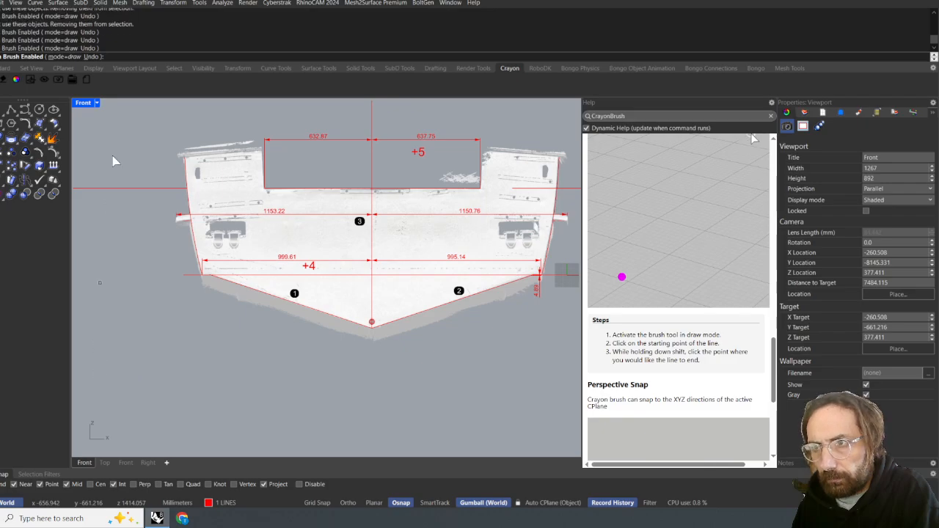
# - Set the crayon projection to View, toggle the crayon display, and try more strokes beside the scan's lower left edge
pyautogui.click(31, 80)
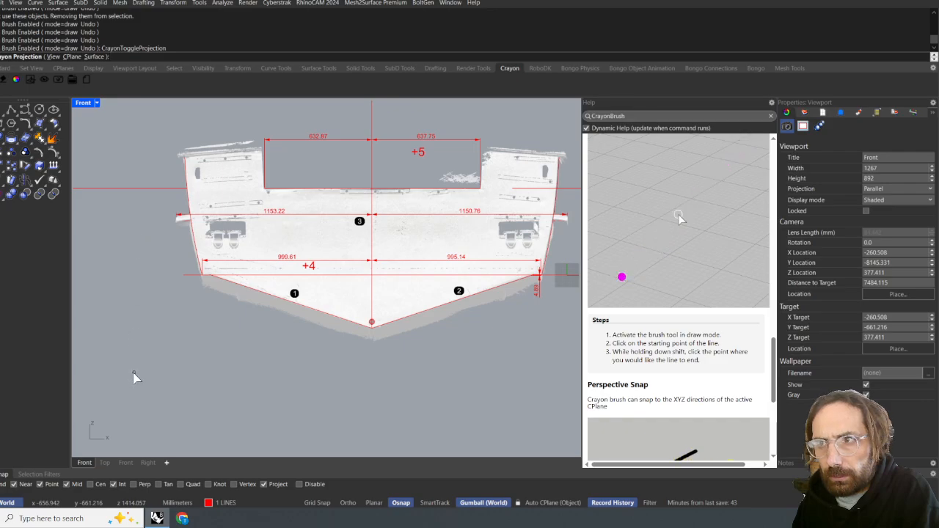
pyautogui.click(52, 57)
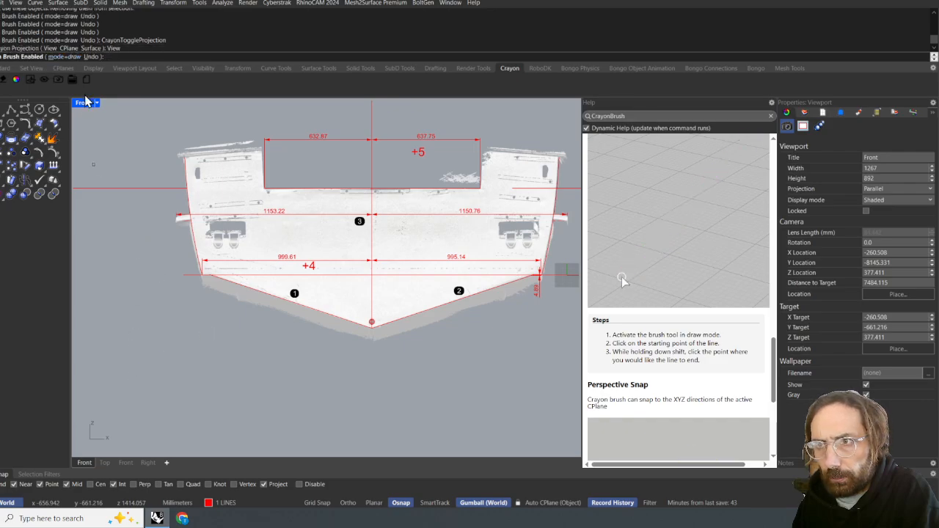
pyautogui.moveTo(131, 410); pyautogui.dragTo(203, 366)
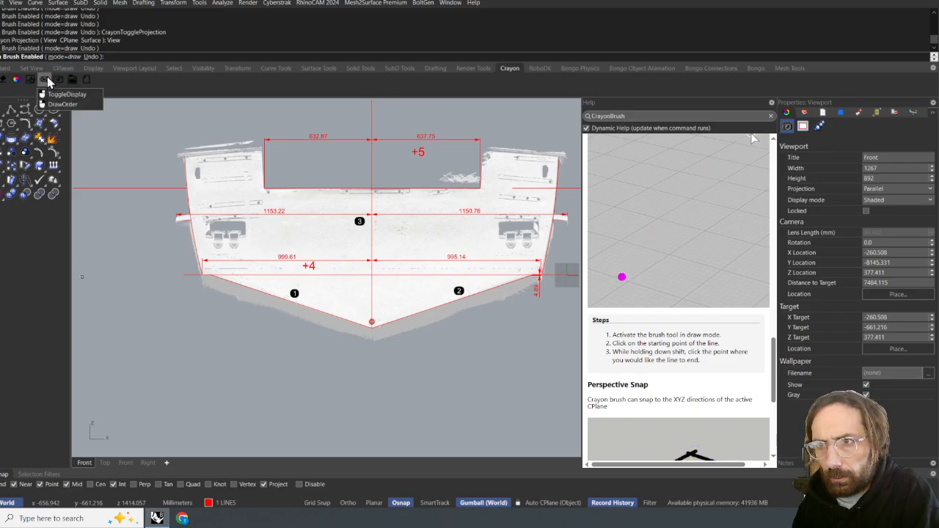
pyautogui.click(45, 79)
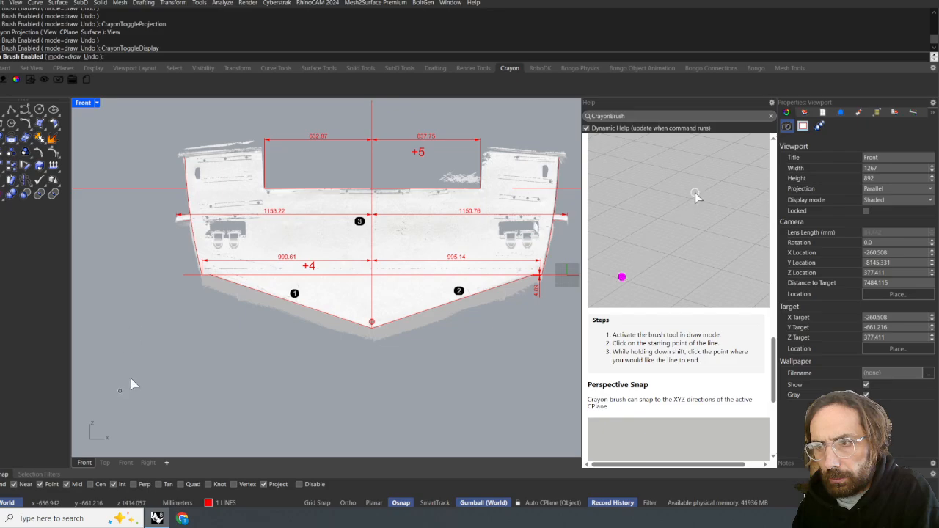
pyautogui.moveTo(102, 411)
pyautogui.mouseDown()
pyautogui.moveTo(157, 338)
pyautogui.moveTo(157, 318)
pyautogui.moveTo(170, 338)
pyautogui.mouseUp()
pyautogui.scroll(-6, 317, 355)
pyautogui.scroll(-3, 700, 392)
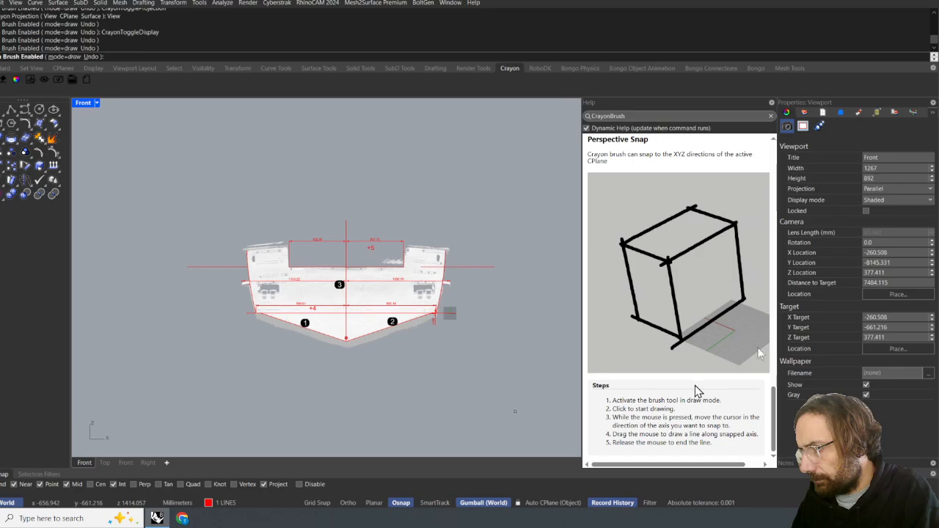
# - Examine where the V-shaped bottom lines meet the vertical centre line at the scan's lower tip, below the round hole
pyautogui.scroll(5, 399, 334)
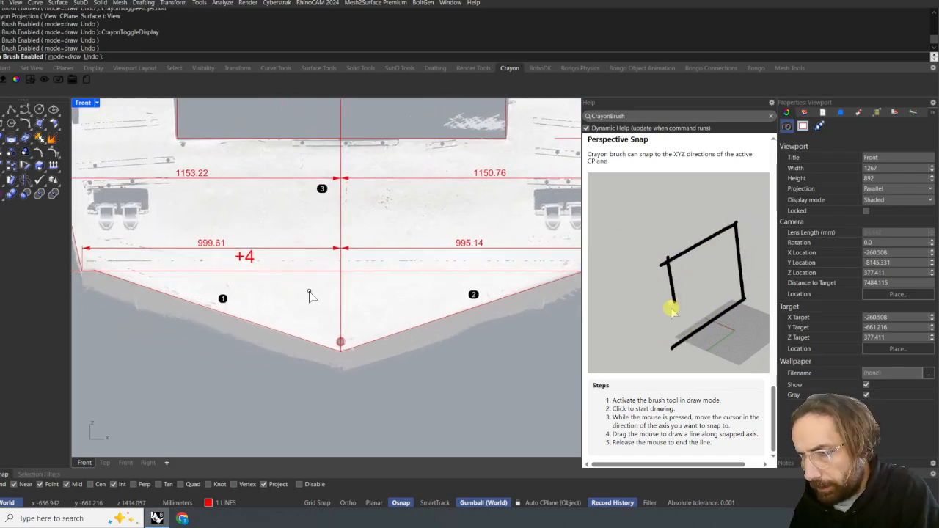
pyautogui.moveTo(349, 253); pyautogui.dragTo(344, 290, button='right')
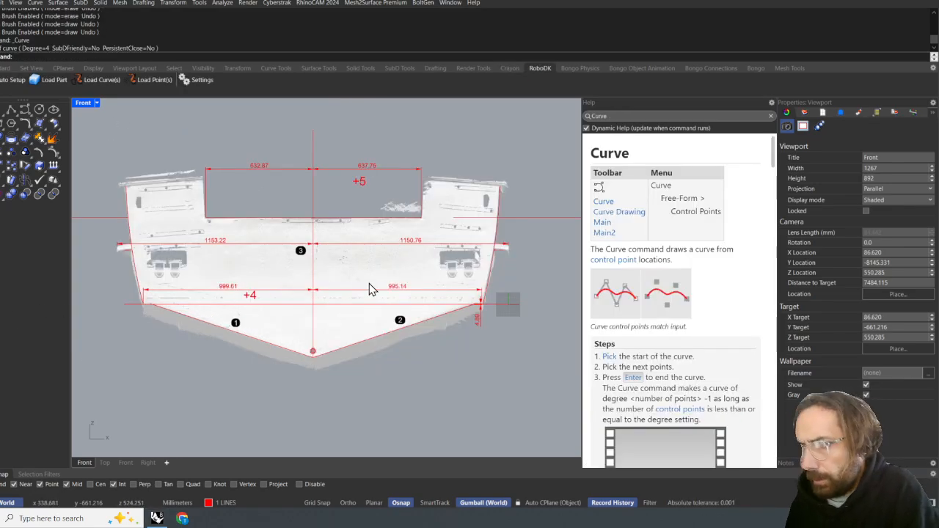
pyautogui.moveTo(369, 282); pyautogui.dragTo(433, 280, button='right')
pyautogui.scroll(3, 396, 286)
pyautogui.scroll(-4, 378, 312)
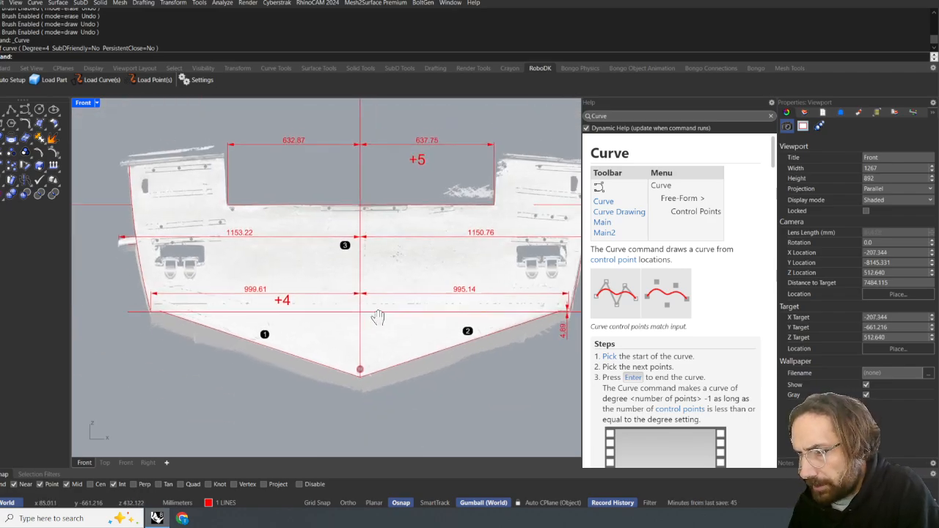
pyautogui.scroll(8, 352, 389)
pyautogui.scroll(5, 328, 365)
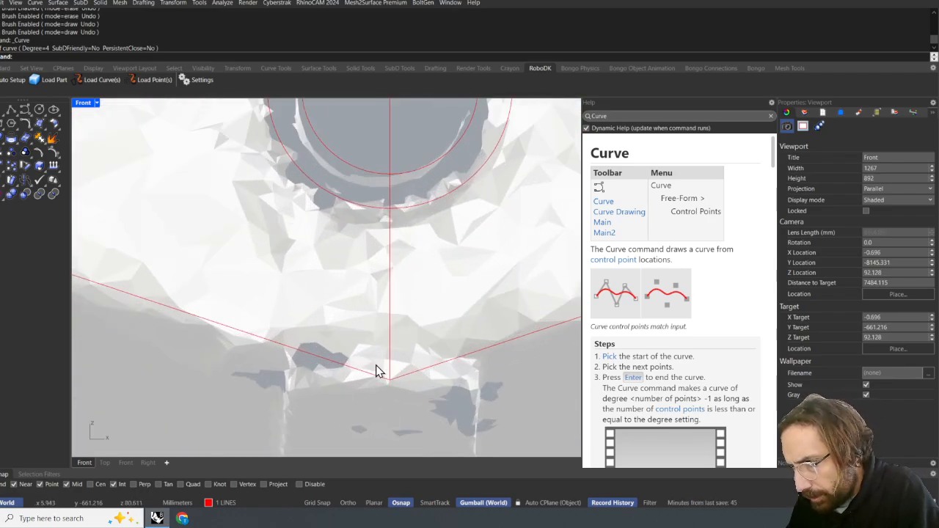
pyautogui.scroll(-2, 385, 380)
pyautogui.scroll(3, 343, 356)
pyautogui.scroll(2, 342, 359)
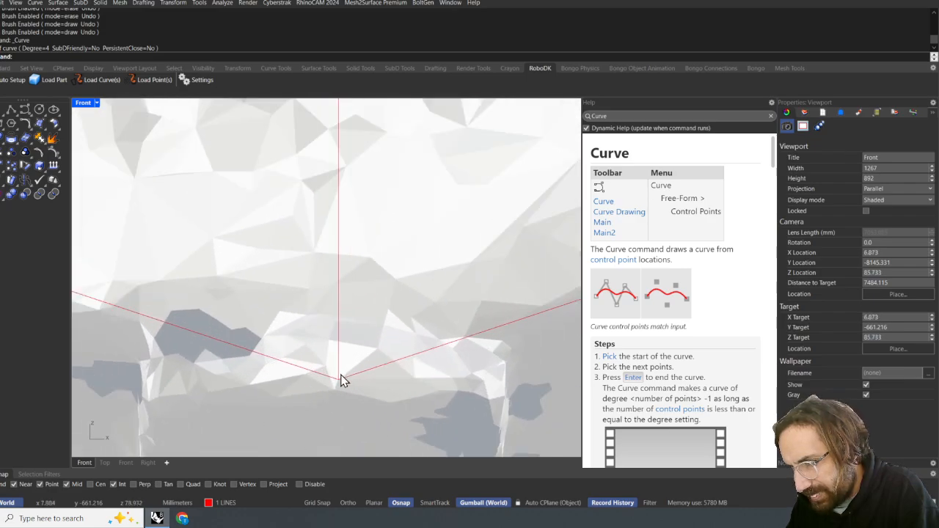
pyautogui.scroll(-5, 345, 359)
pyautogui.moveTo(346, 361); pyautogui.dragTo(349, 400, button='right')
pyautogui.scroll(-8, 331, 371)
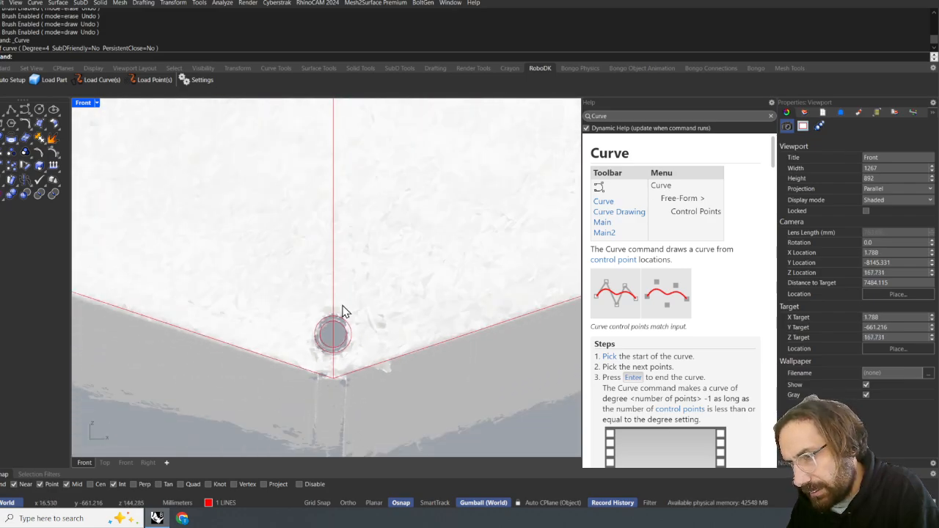
pyautogui.moveTo(333, 315); pyautogui.dragTo(334, 310, button='right')
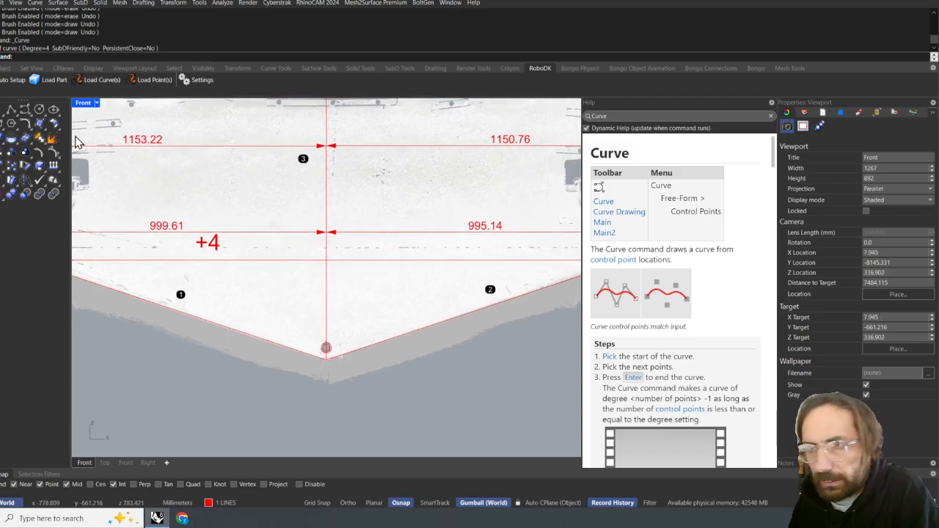
# - Draw a vertical polyline from the tip of the V-shaped bottom lines straight up along the centre to above the notch
pyautogui.click(6, 111)
pyautogui.scroll(8, 327, 341)
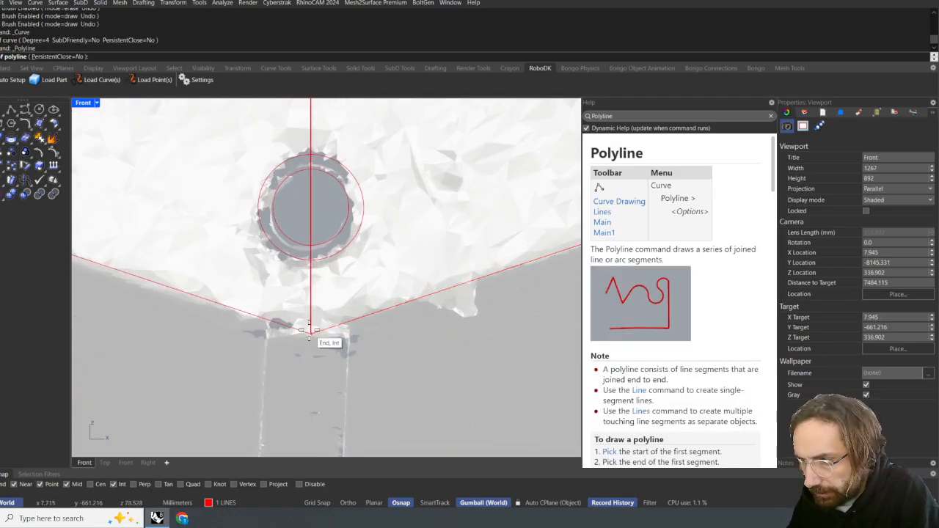
pyautogui.click(308, 330)
pyautogui.scroll(-8, 309, 330)
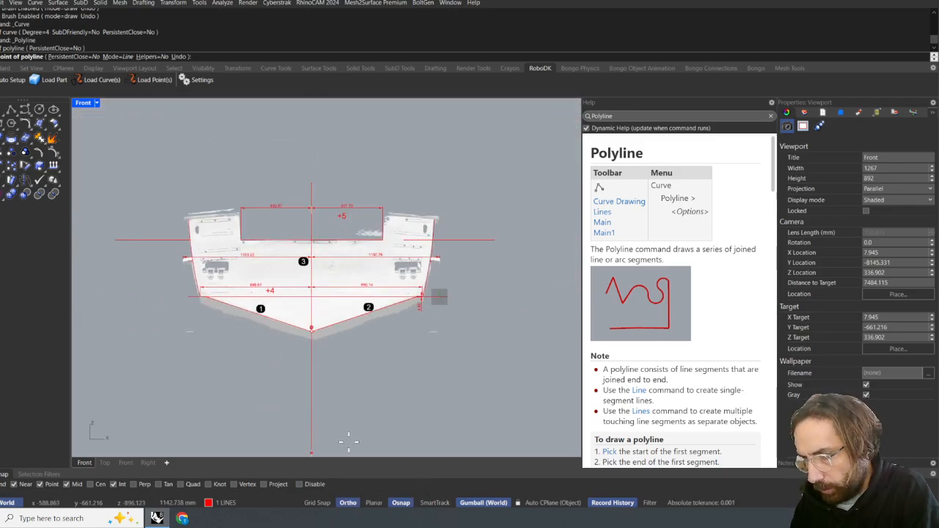
pyautogui.click(311, 166)
pyautogui.press('Return')
# - Draw a horizontal polyline along the notch's bottom edge from near its left inner corner to its right inner corner
pyautogui.scroll(4, 310, 165)
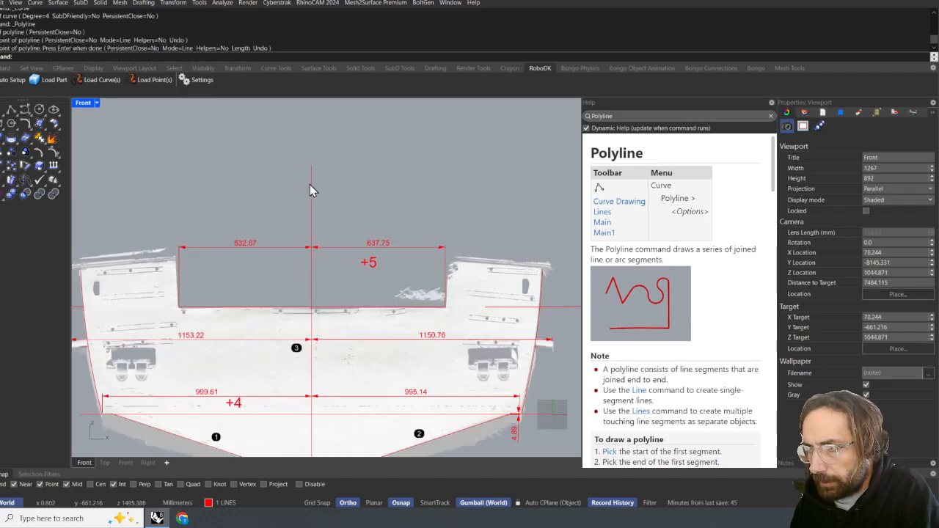
pyautogui.moveTo(330, 252); pyautogui.dragTo(328, 137, button='right')
pyautogui.scroll(8, 176, 185)
pyautogui.scroll(8, 257, 235)
pyautogui.moveTo(257, 235); pyautogui.dragTo(100, 171, button='right')
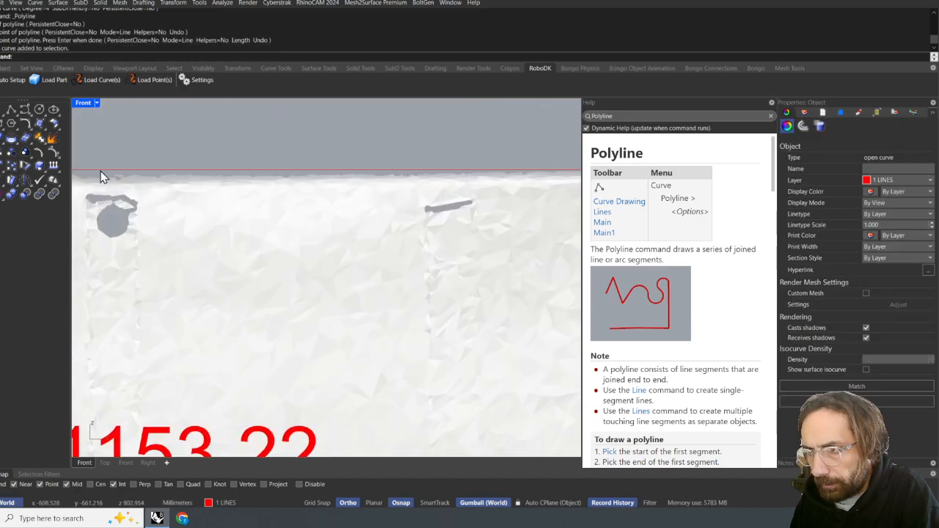
pyautogui.rightClick(101, 171)
pyautogui.moveTo(205, 168); pyautogui.dragTo(399, 199, button='right')
pyautogui.scroll(7, 243, 214)
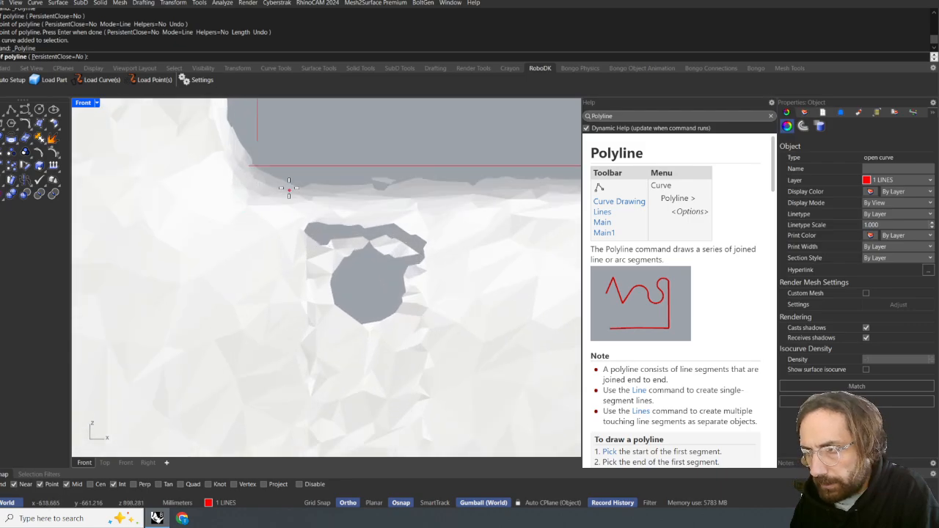
pyautogui.click(292, 178)
pyautogui.scroll(-10, 292, 178)
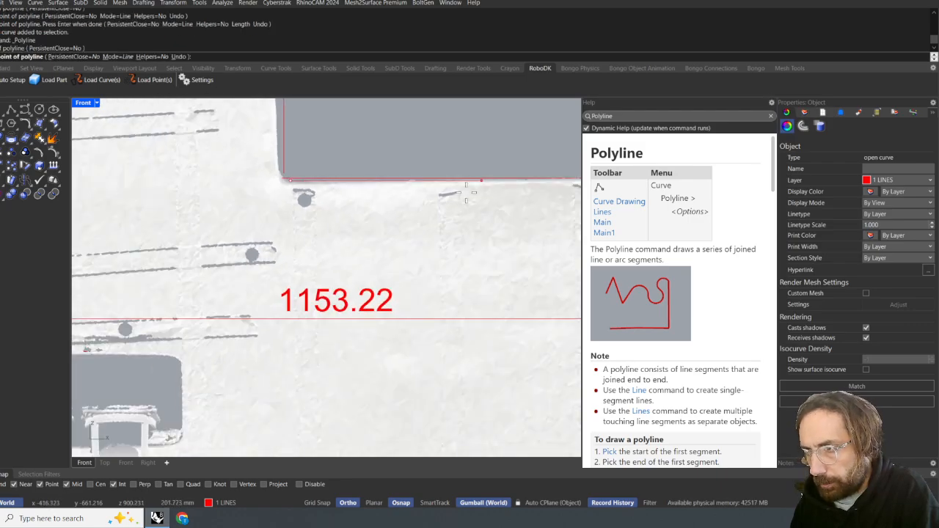
pyautogui.moveTo(353, 209); pyautogui.dragTo(137, 193, button='right')
pyautogui.scroll(20, 365, 167)
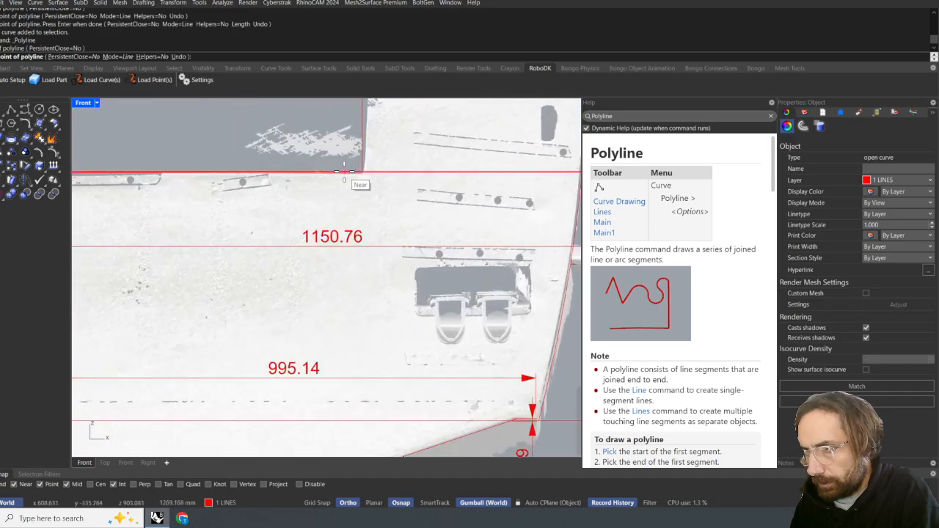
pyautogui.click(397, 170)
pyautogui.rightClick(397, 171)
# - Examine how the V-shaped bottom lines follow the scan's lower edges on both sides and at the tip
pyautogui.scroll(-20, 396, 175)
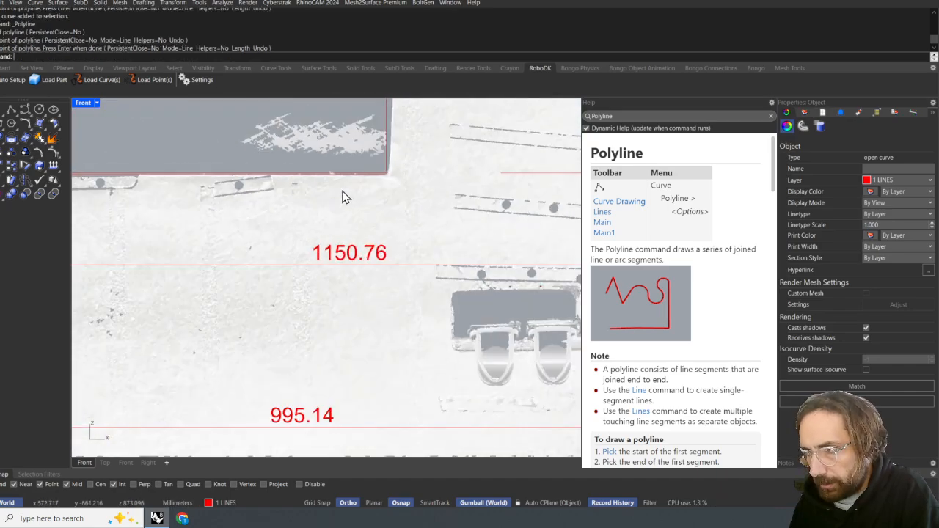
pyautogui.moveTo(389, 205); pyautogui.dragTo(400, 229, button='right')
pyautogui.scroll(-2, 388, 204)
pyautogui.click(401, 193)
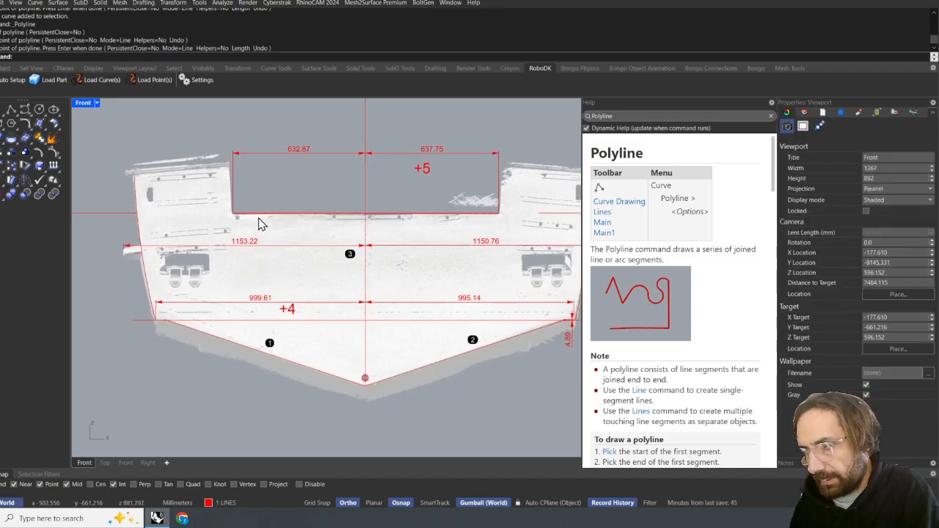
pyautogui.scroll(8, 519, 276)
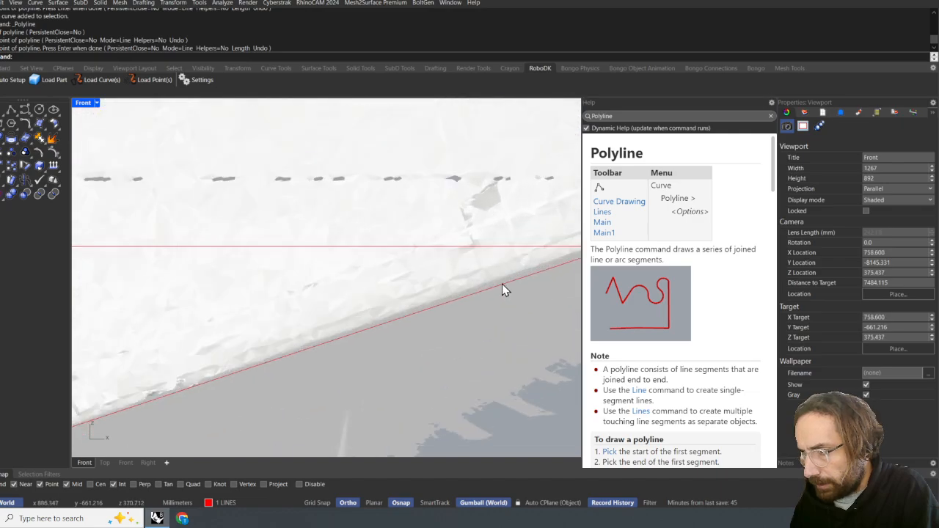
pyautogui.scroll(-2, 492, 290)
pyautogui.scroll(-10, 493, 290)
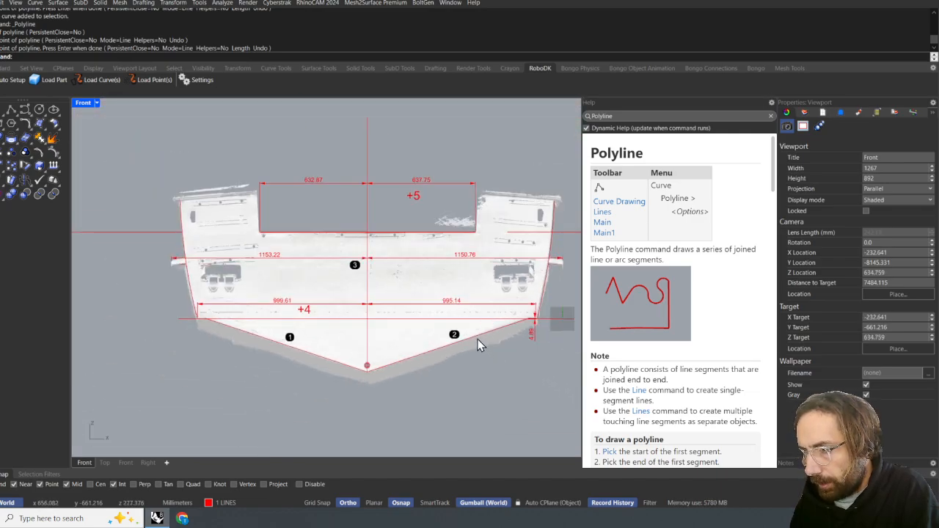
pyautogui.scroll(5, 556, 314)
pyautogui.scroll(-10, 516, 276)
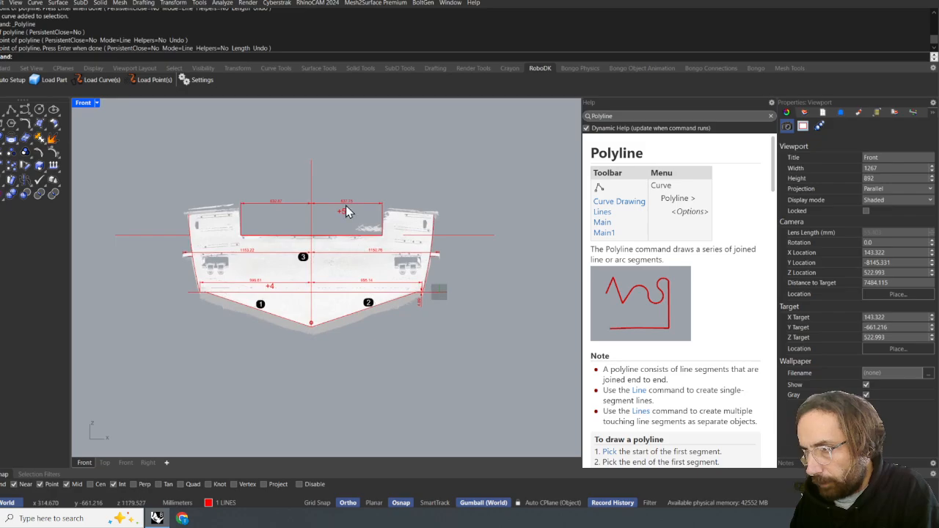
pyautogui.scroll(6, 347, 211)
pyautogui.scroll(-6, 361, 239)
pyautogui.scroll(5, 397, 263)
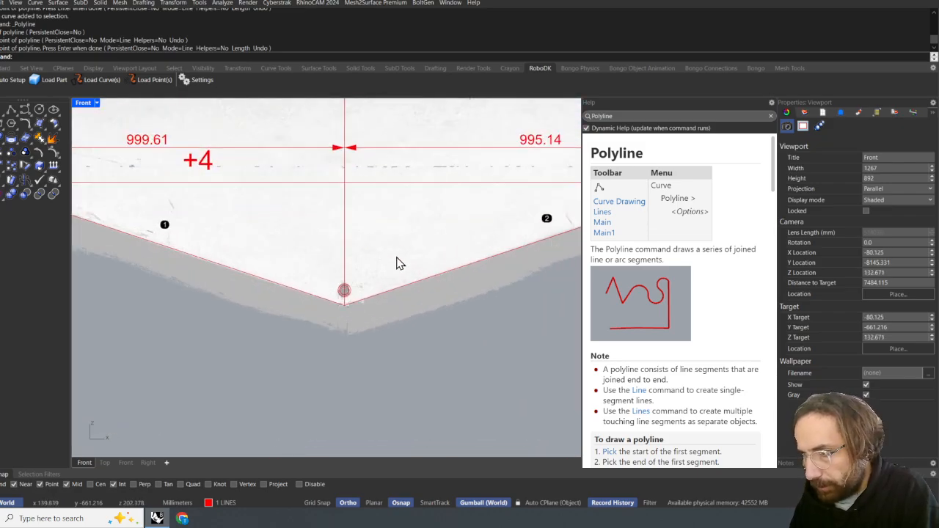
pyautogui.scroll(3, 396, 263)
pyautogui.scroll(-8, 390, 249)
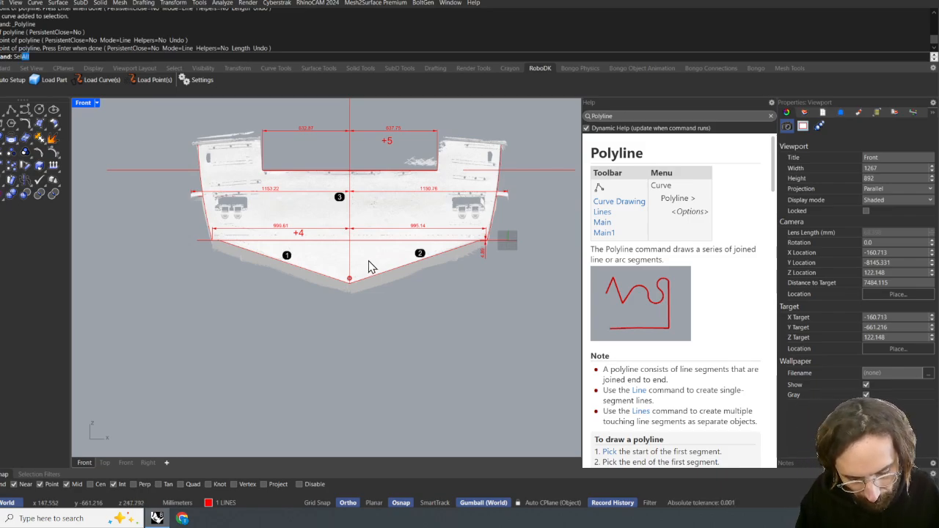
# - Unlock the 0 SCAN layer, select all meshes with SelMesh and group them
pyautogui.write('Mesh')
pyautogui.press('Return')
pyautogui.write('Sel')
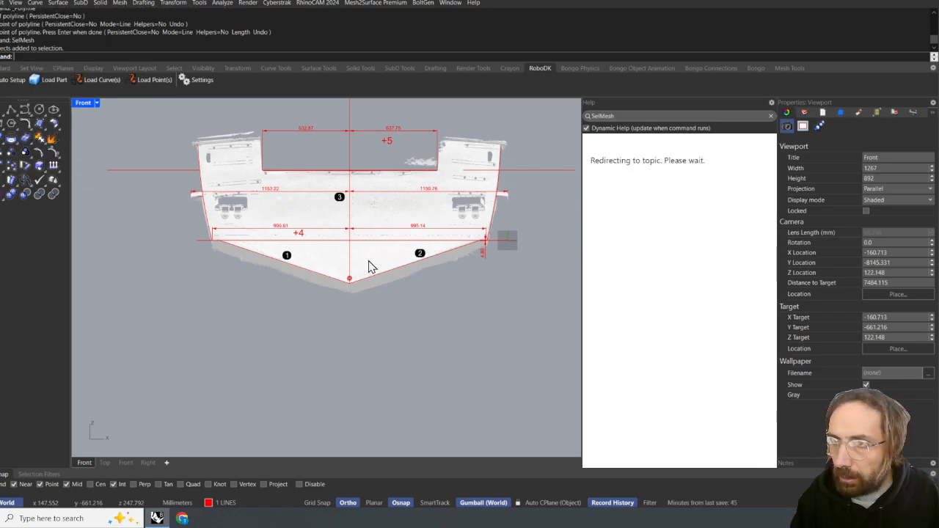
pyautogui.press('Return')
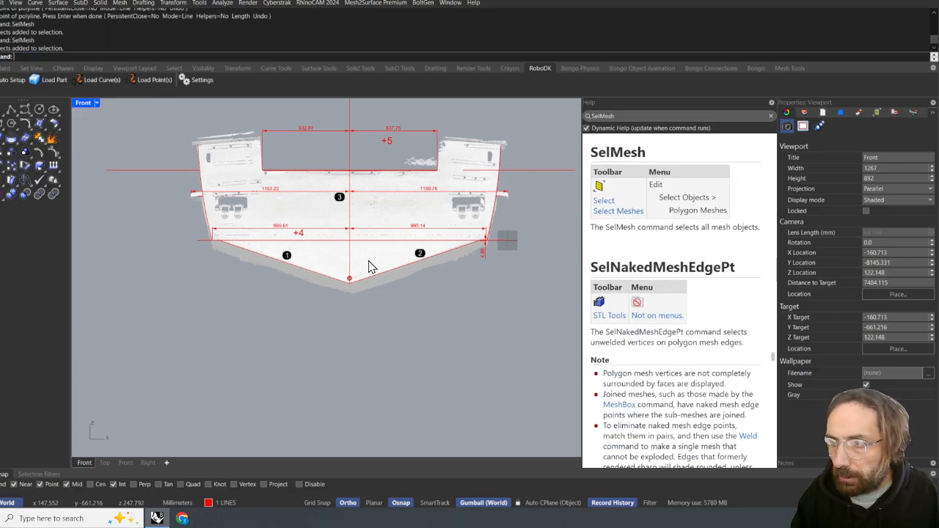
pyautogui.click(805, 114)
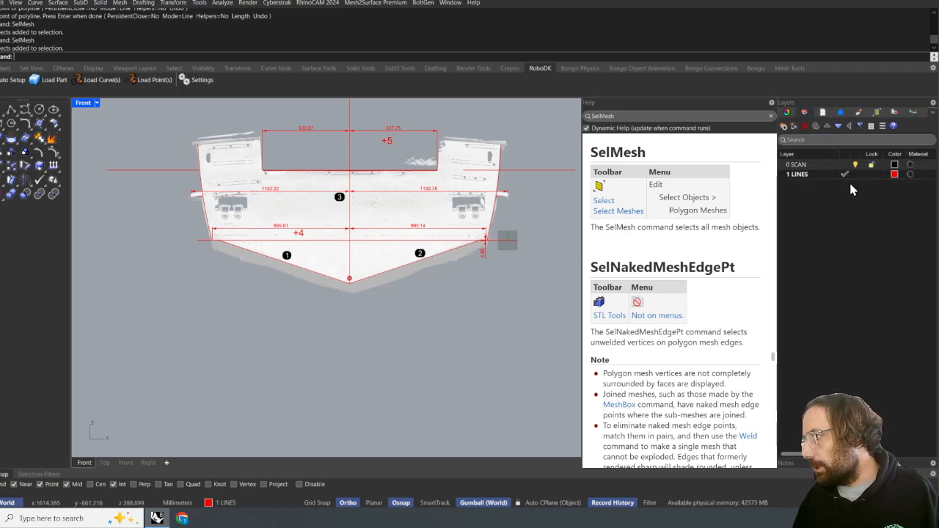
pyautogui.press('Return')
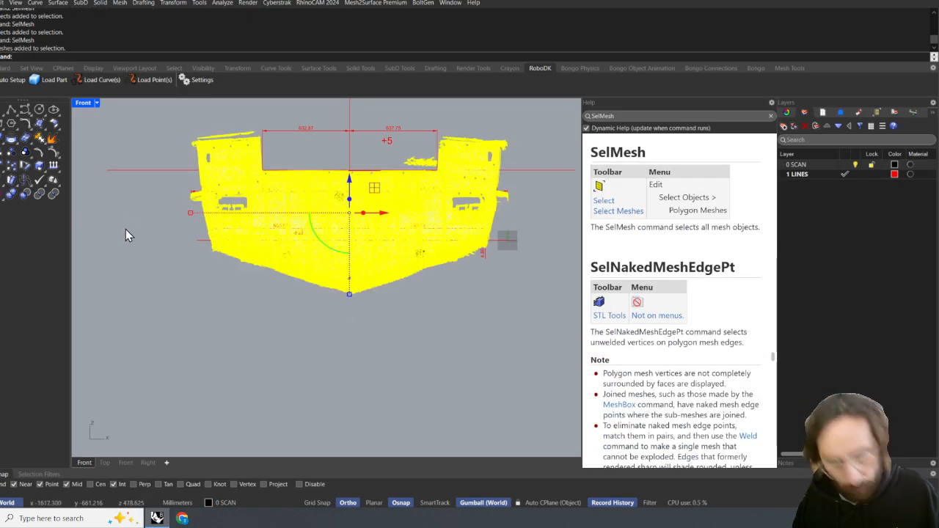
pyautogui.press('Return')
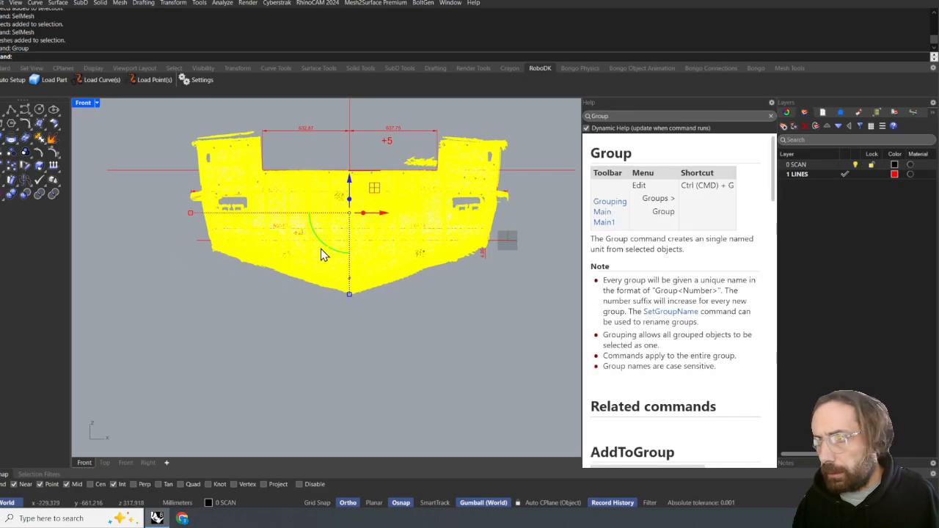
# - Select the grouped scan mesh and adjust its alignment with the gumball against the V-shaped bottom lines
pyautogui.scroll(4, 320, 249)
pyautogui.scroll(8, 333, 279)
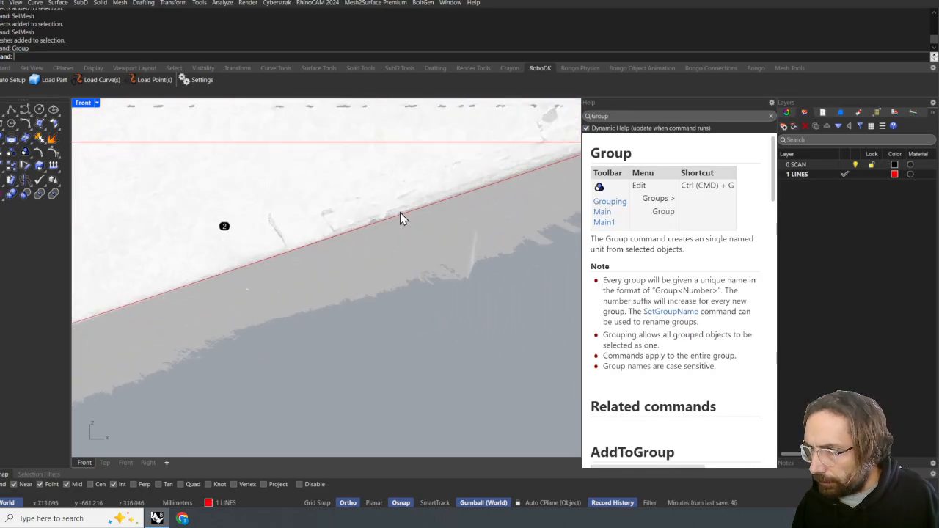
pyautogui.scroll(8, 431, 192)
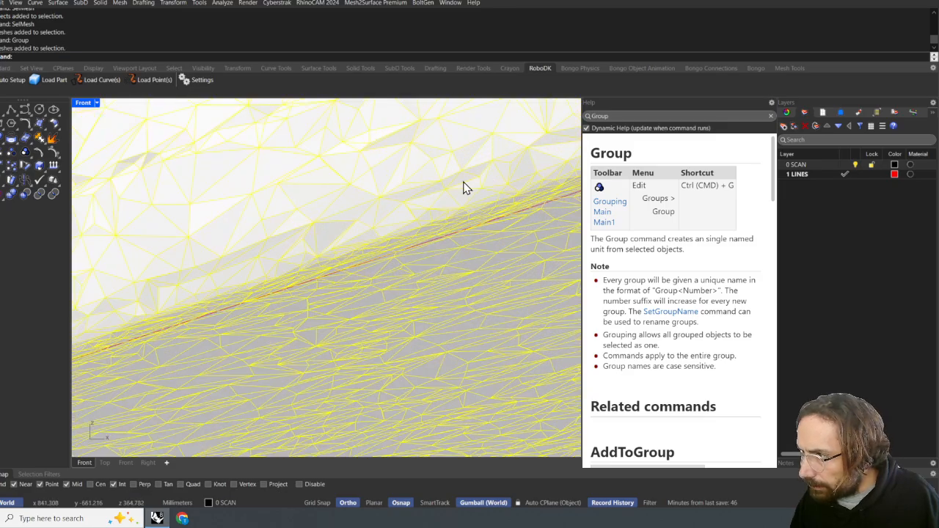
pyautogui.press('Escape')
pyautogui.scroll(10, 473, 188)
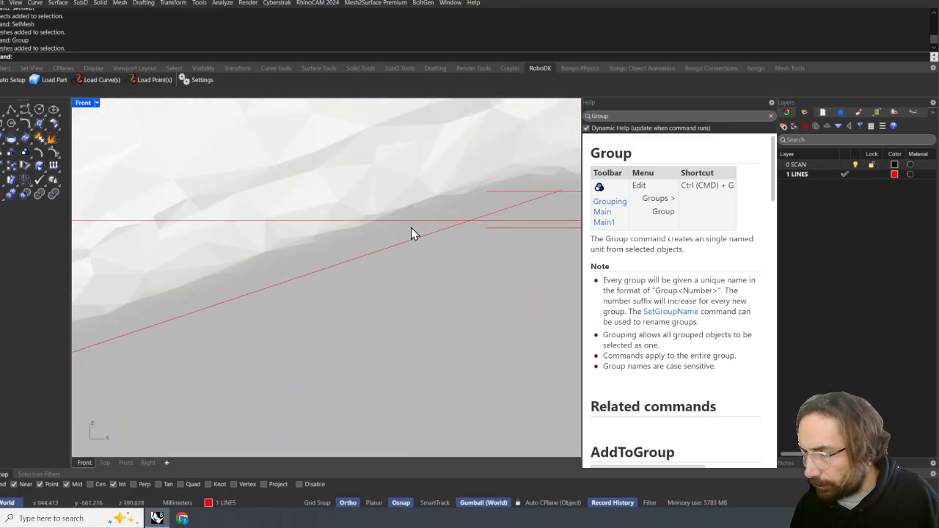
pyautogui.moveTo(411, 227); pyautogui.dragTo(441, 225, button='right')
pyautogui.scroll(-9, 440, 228)
pyautogui.click(438, 230)
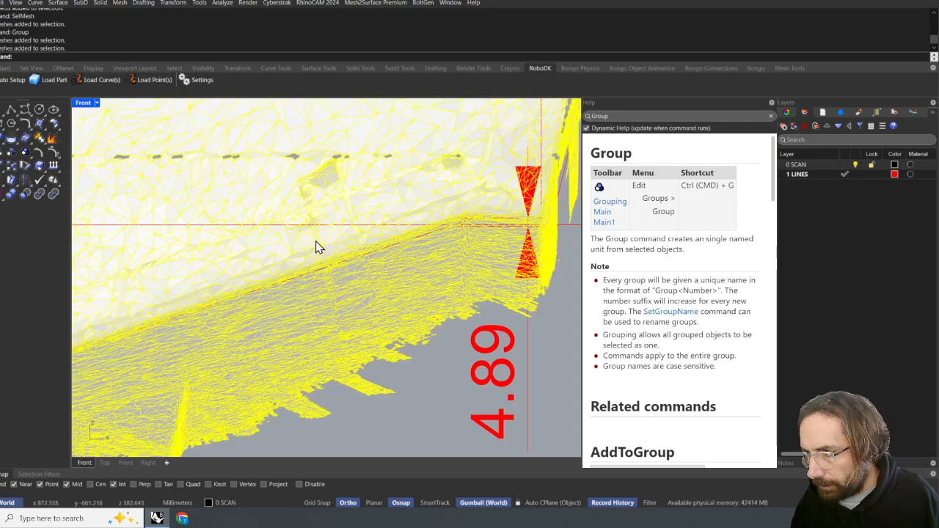
pyautogui.scroll(-5, 254, 289)
pyautogui.moveTo(255, 289); pyautogui.dragTo(357, 275, button='right')
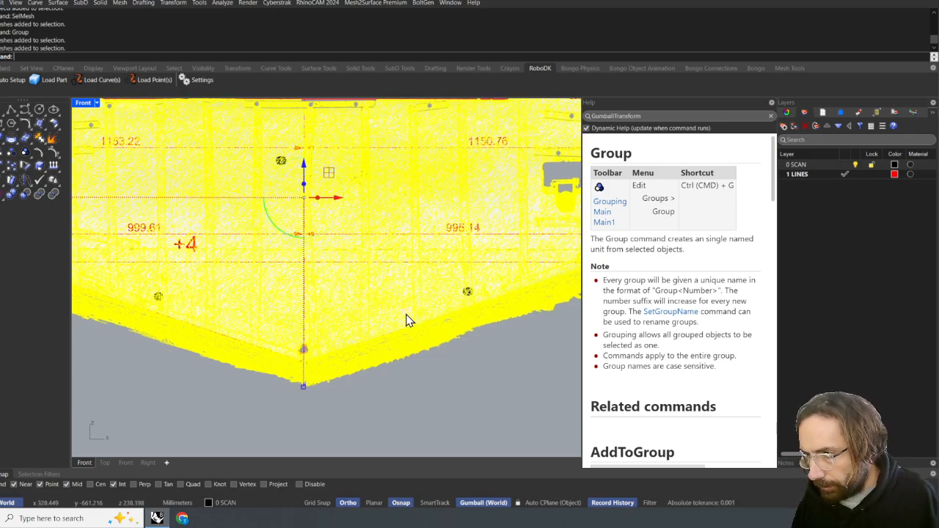
pyautogui.click(463, 371)
# - Compare the scan's lower edges with the reference lines along both sloping bottom sides and at the outer corners
pyautogui.moveTo(463, 371); pyautogui.dragTo(339, 373, button='right')
pyautogui.scroll(10, 477, 261)
pyautogui.scroll(-8, 440, 285)
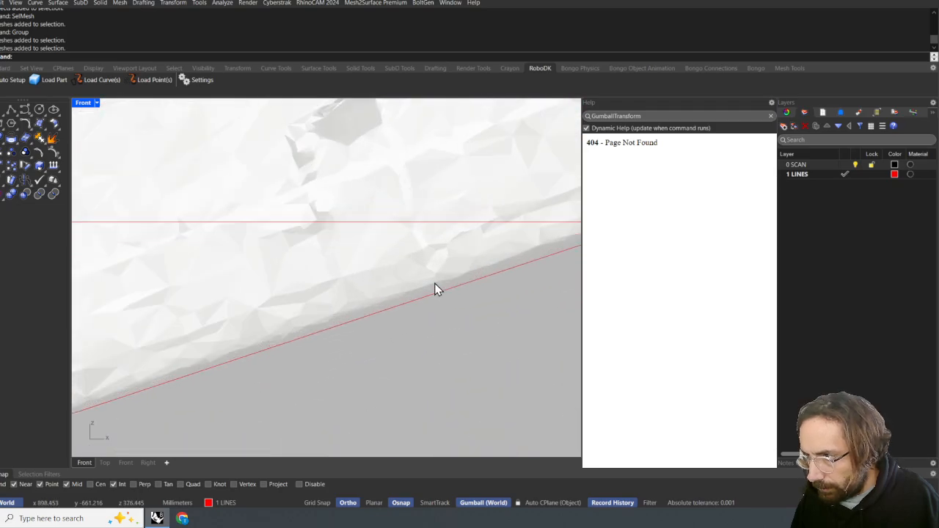
pyautogui.scroll(3, 220, 268)
pyautogui.scroll(14, 221, 272)
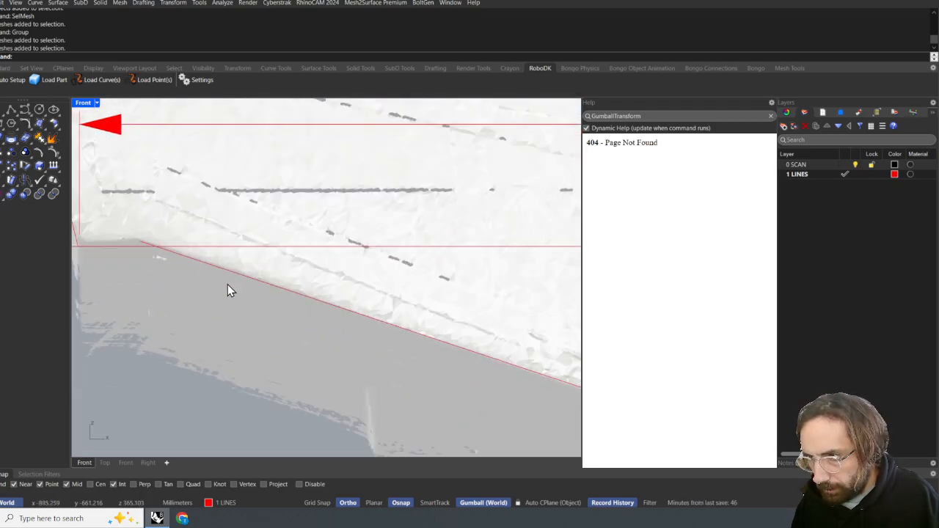
pyautogui.scroll(-9, 236, 272)
pyautogui.moveTo(203, 294); pyautogui.dragTo(187, 291, button='right')
pyautogui.scroll(-8, 311, 300)
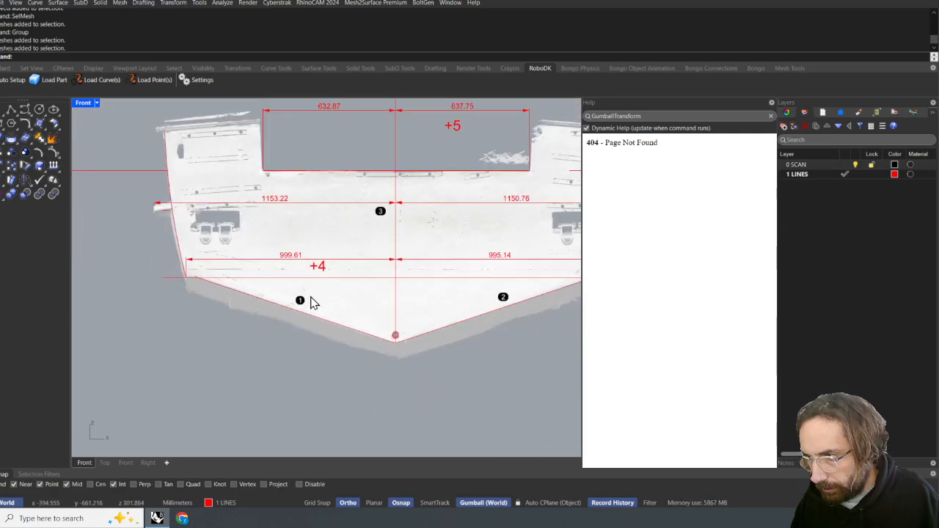
pyautogui.scroll(15, 436, 308)
pyautogui.scroll(-10, 425, 293)
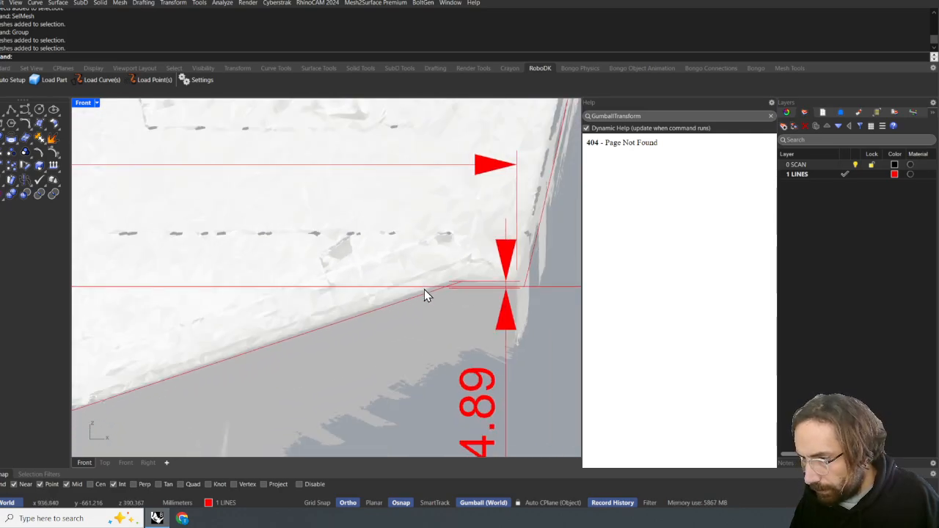
pyautogui.scroll(12, 360, 220)
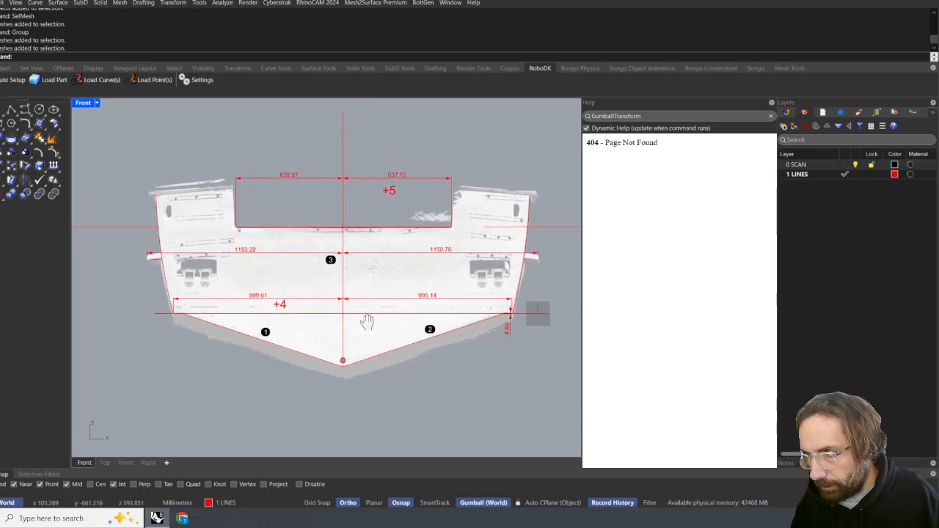
# - Delete the horizontal dimension above the right half of the notch, over the +5 note
pyautogui.scroll(-2, 346, 251)
pyautogui.moveTo(386, 234); pyautogui.dragTo(362, 234, button='right')
pyautogui.click(402, 177)
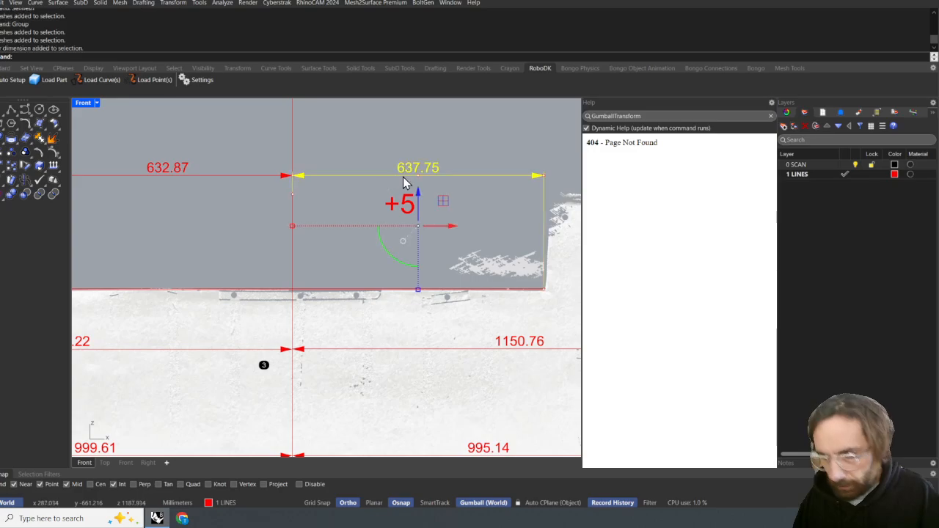
pyautogui.press('Delete')
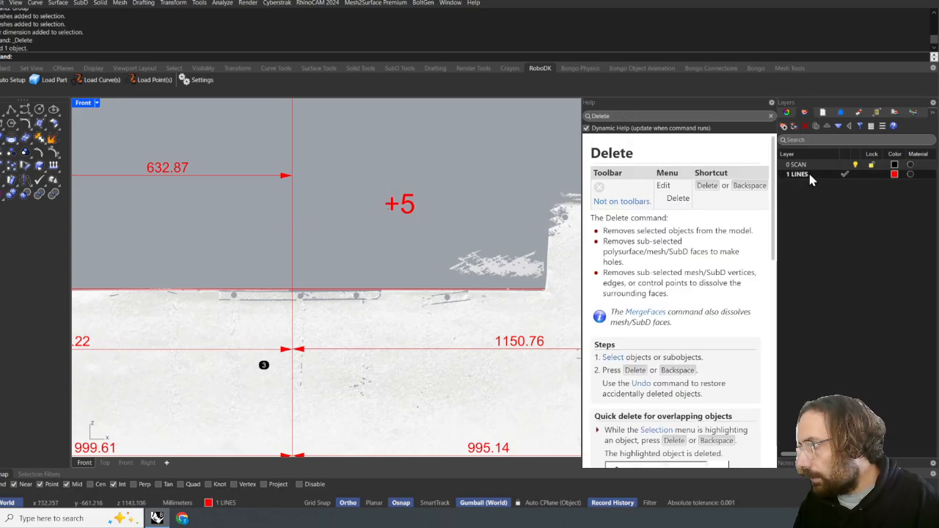
# - Dimension the horizontal distance from the centreline to the cutout's lower right corner, placing it in line with the left half's dimension
pyautogui.click(433, 69)
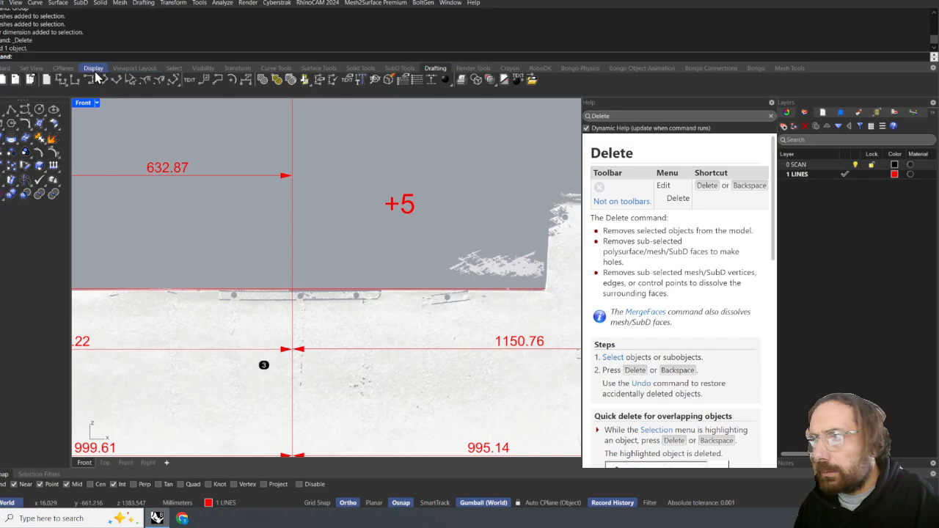
pyautogui.click(61, 82)
pyautogui.scroll(5, 294, 300)
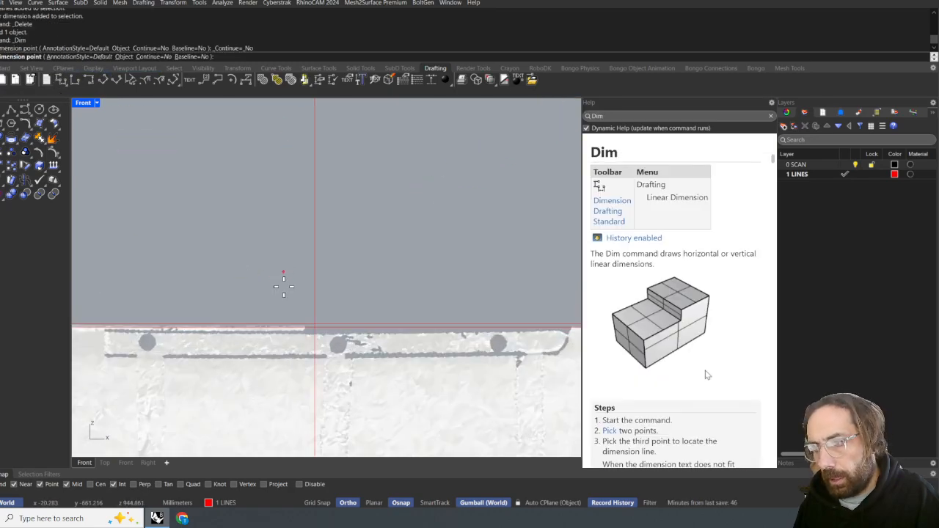
pyautogui.click(304, 309)
pyautogui.scroll(-5, 316, 309)
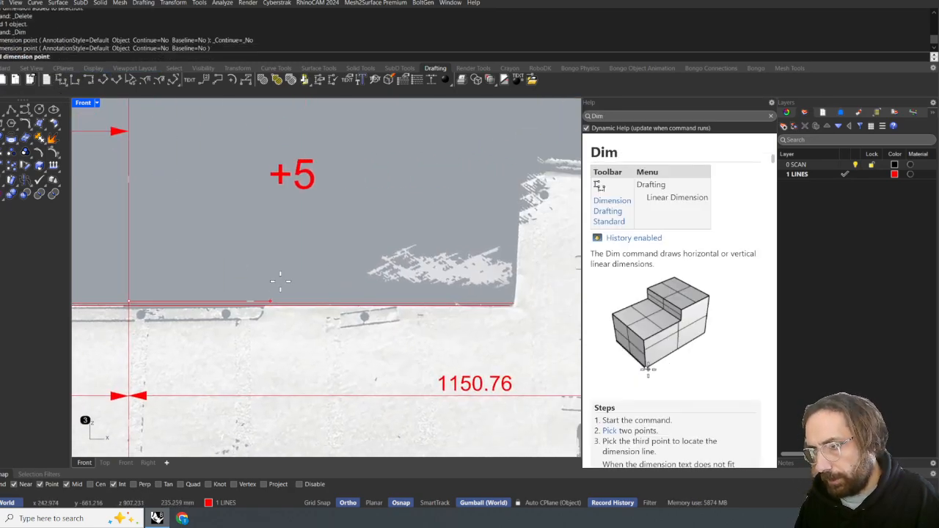
pyautogui.scroll(6, 360, 325)
pyautogui.scroll(1, 360, 325)
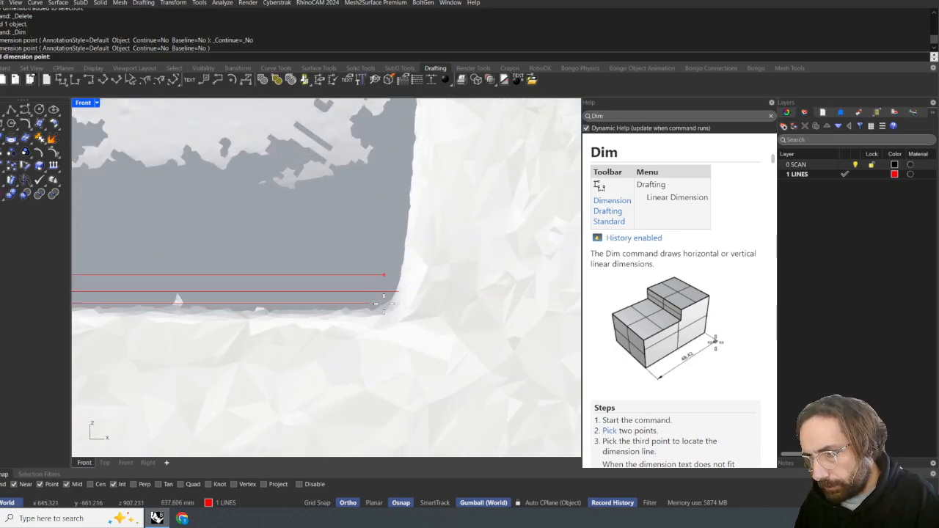
pyautogui.scroll(3, 382, 307)
pyautogui.scroll(3, 395, 305)
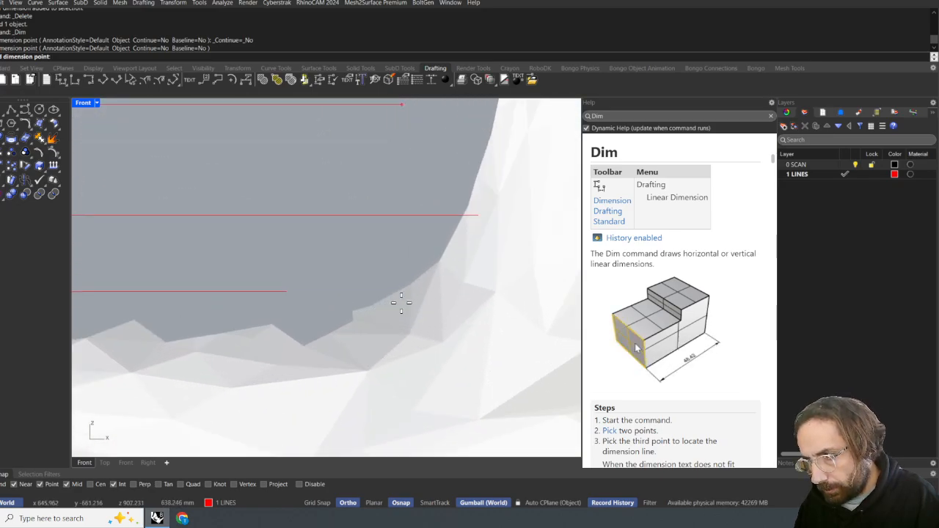
pyautogui.click(431, 262)
pyautogui.scroll(-15, 431, 262)
pyautogui.moveTo(319, 240); pyautogui.dragTo(338, 236, button='right')
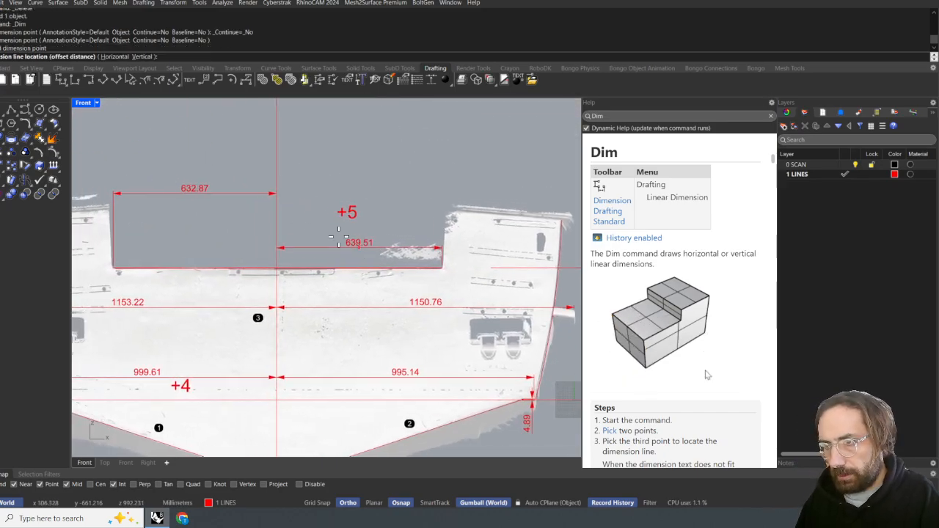
pyautogui.click(283, 194)
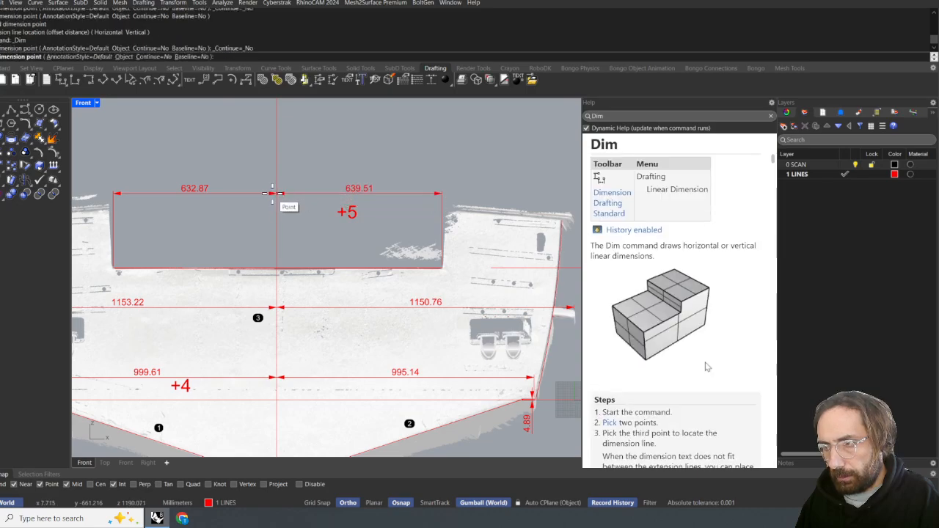
pyautogui.scroll(10, 106, 282)
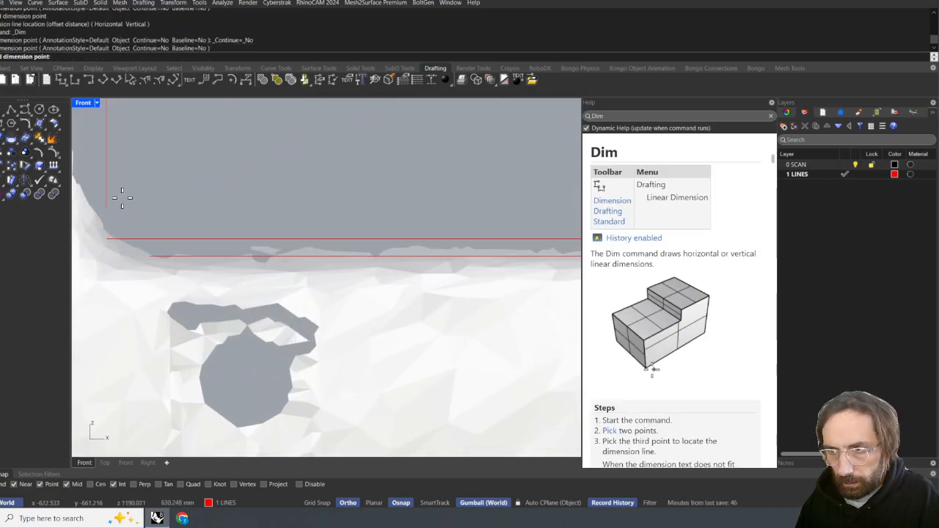
pyautogui.click(100, 212)
pyautogui.scroll(-12, 170, 214)
pyautogui.moveTo(299, 184); pyautogui.dragTo(229, 232, button='right')
pyautogui.scroll(-2, 257, 222)
pyautogui.scroll(-2, 279, 211)
pyautogui.scroll(4, 336, 184)
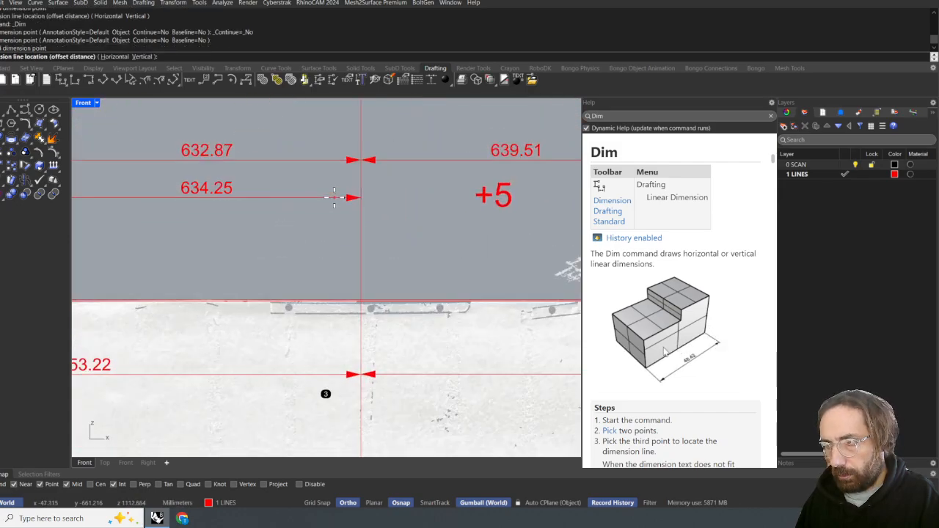
pyautogui.press('Escape')
# - Dimension horizontally from the centreline to the cutout's left scanned wall, just above the rounded corner, placing it below the existing dimension
pyautogui.rightClick(366, 183)
pyautogui.click(360, 159)
pyautogui.scroll(-12, 356, 159)
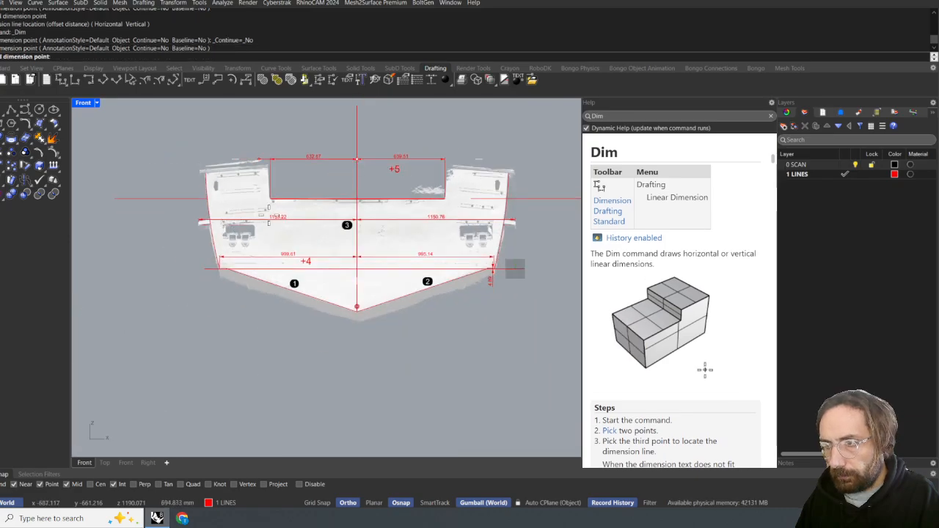
pyautogui.scroll(10, 269, 214)
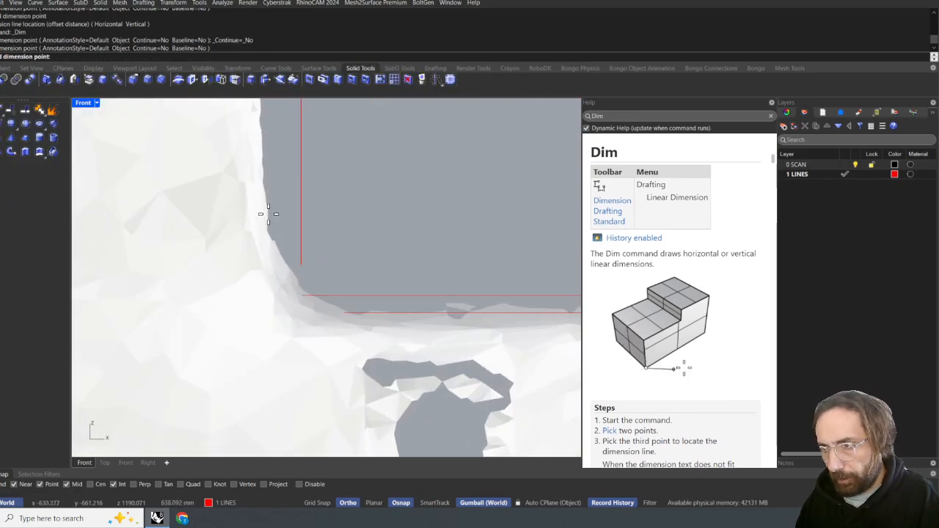
pyautogui.click(266, 222)
pyautogui.scroll(-10, 391, 176)
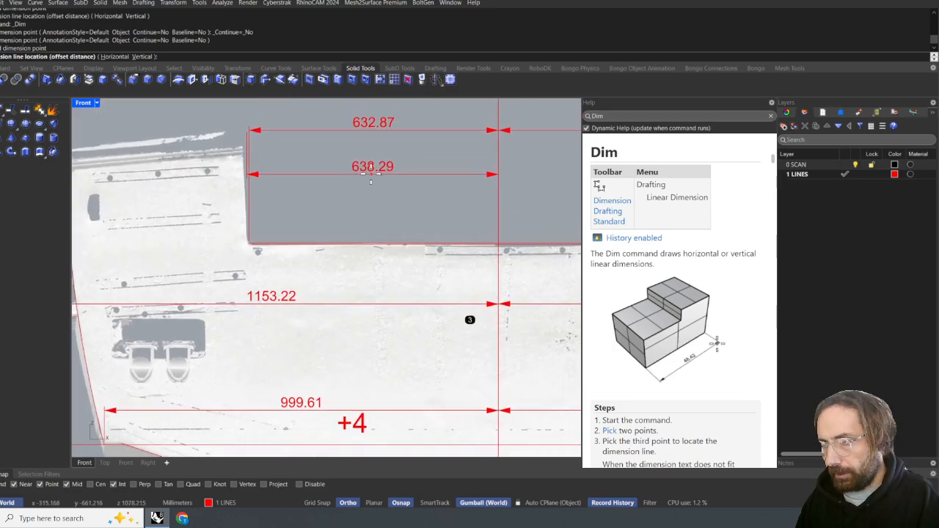
pyautogui.click(391, 176)
# - Dimension horizontally from the centreline to the cutout's right scanned wall, just above the rounded corner, level with the left half's lower dimension
pyautogui.moveTo(391, 176); pyautogui.dragTo(306, 178, button='right')
pyautogui.rightClick(401, 176)
pyautogui.click(412, 176)
pyautogui.scroll(-9, 413, 176)
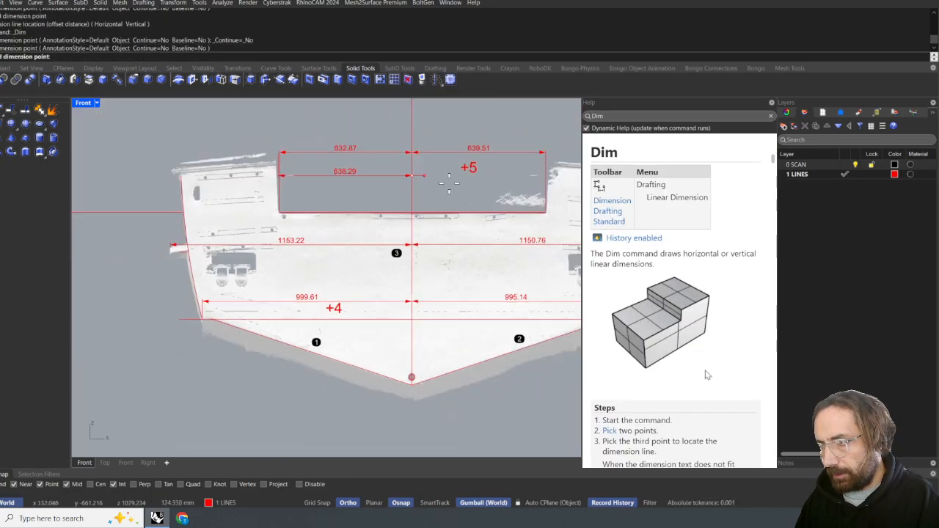
pyautogui.scroll(9, 504, 194)
pyautogui.scroll(10, 503, 204)
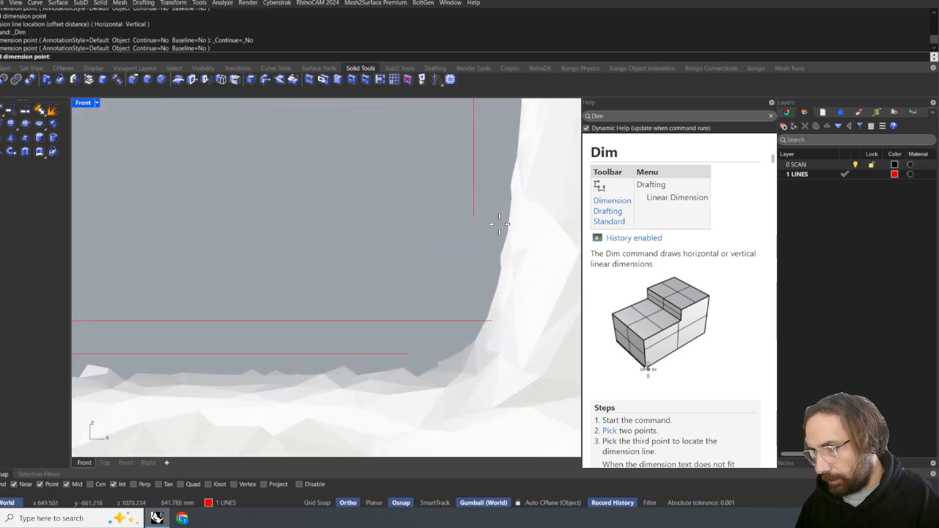
pyautogui.click(504, 226)
pyautogui.scroll(-10, 499, 222)
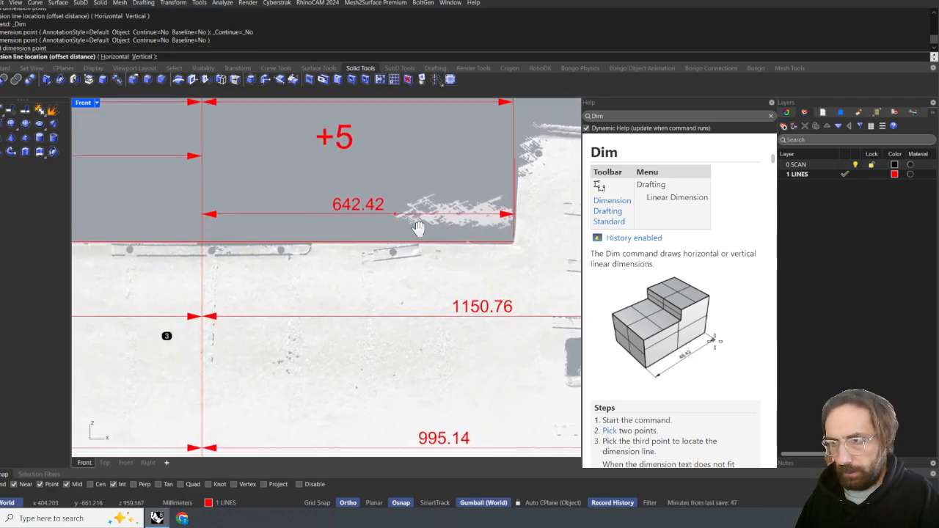
pyautogui.moveTo(360, 212); pyautogui.dragTo(434, 203, button='right')
pyautogui.click(350, 176)
# - Delete the +5 text note inside the cutout
pyautogui.scroll(-8, 402, 203)
pyautogui.moveTo(437, 259); pyautogui.dragTo(441, 217, button='right')
pyautogui.moveTo(423, 119); pyautogui.dragTo(413, 138, button='right')
pyautogui.scroll(10, 413, 138)
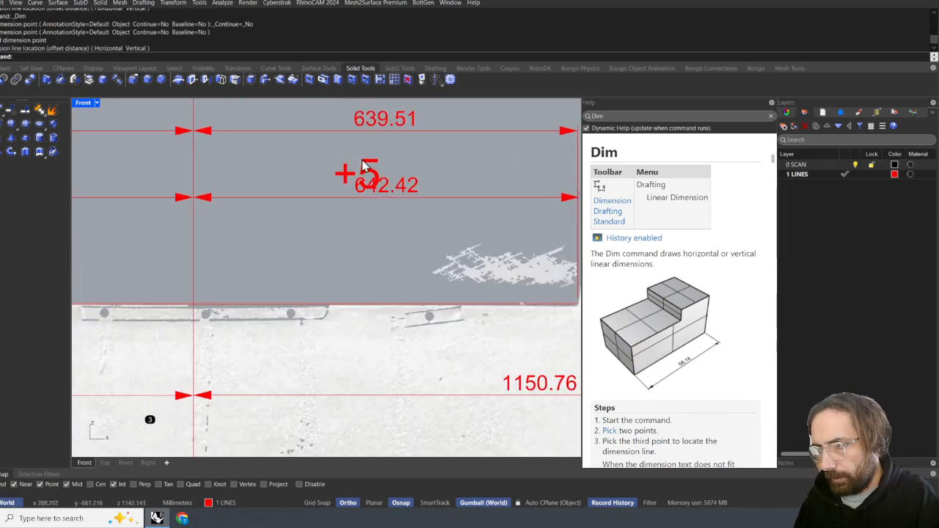
pyautogui.click(360, 162)
pyautogui.press('Delete')
pyautogui.scroll(-10, 360, 163)
pyautogui.scroll(1, 393, 152)
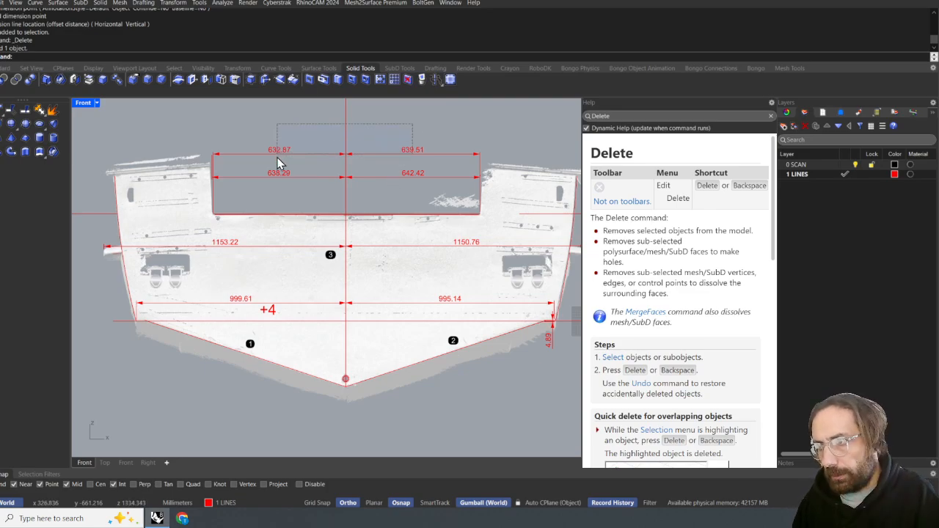
# - Delete the 632.87, 639.51 and 638.29 dimensions above the cutout, keeping the vertical centreline and the 642.42 dimension
pyautogui.moveTo(279, 163); pyautogui.dragTo(277, 173)
pyautogui.press('Delete')
pyautogui.moveTo(383, 151); pyautogui.dragTo(374, 147, button='right')
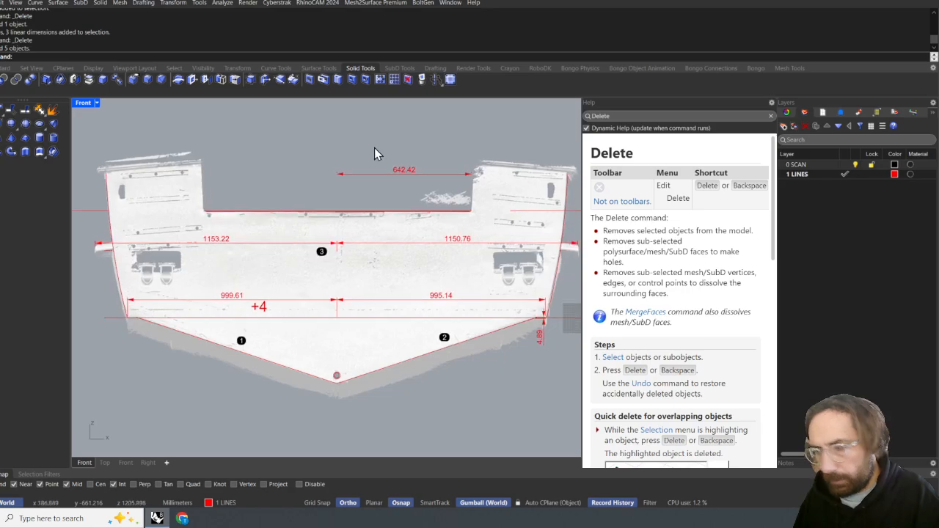
pyautogui.hotkey('ctrl', 'z')
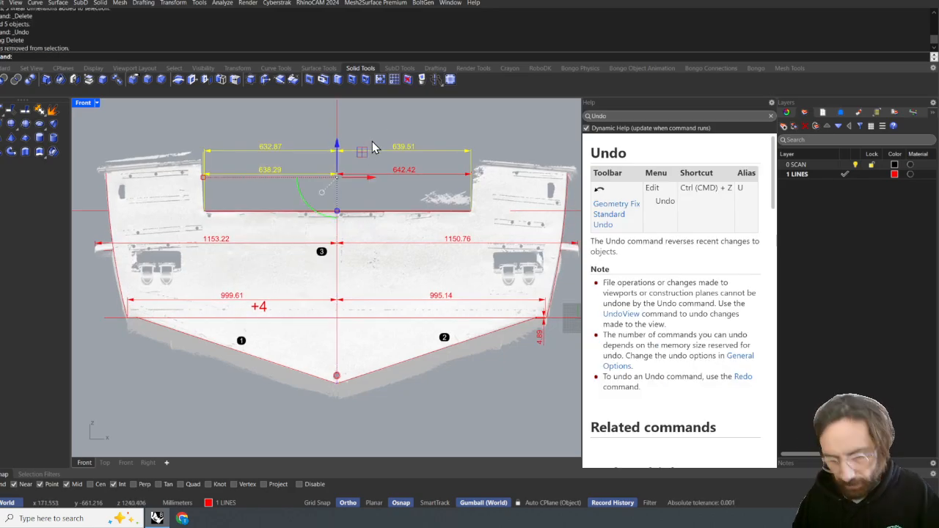
pyautogui.press('Delete')
# - Add a horizontal dimension from the centreline to the cutout's left scanned wall, aligned with the remaining right half dimension
pyautogui.write('dim')
pyautogui.press('Return')
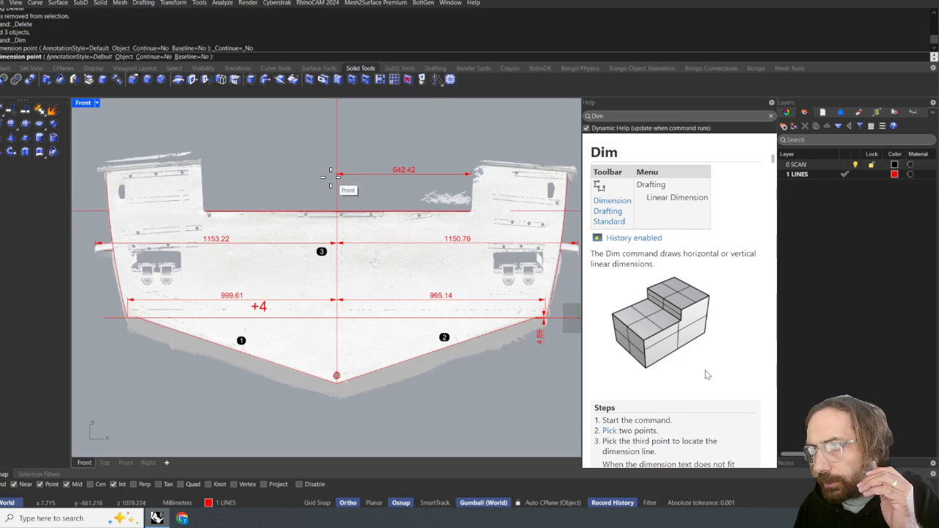
pyautogui.scroll(5, 198, 216)
pyautogui.scroll(10, 170, 192)
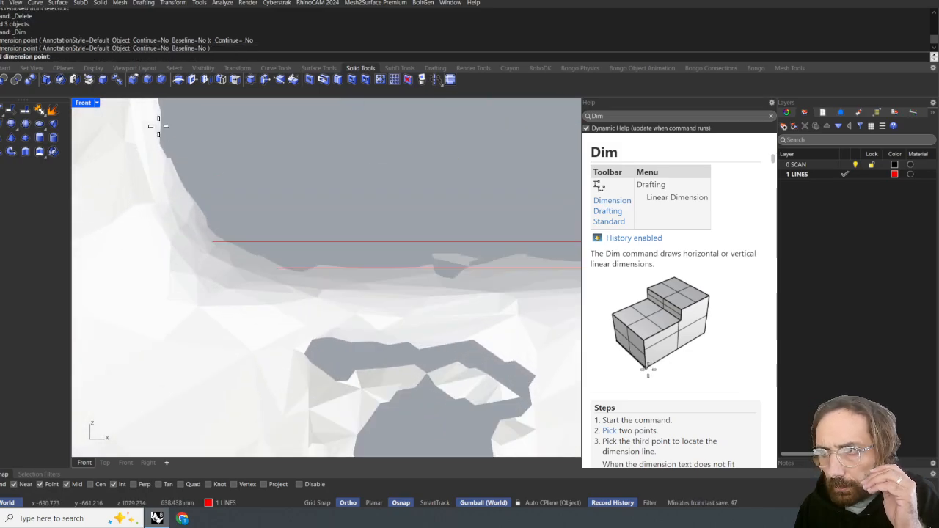
pyautogui.click(159, 124)
pyautogui.scroll(-6, 210, 155)
pyautogui.scroll(-8, 221, 160)
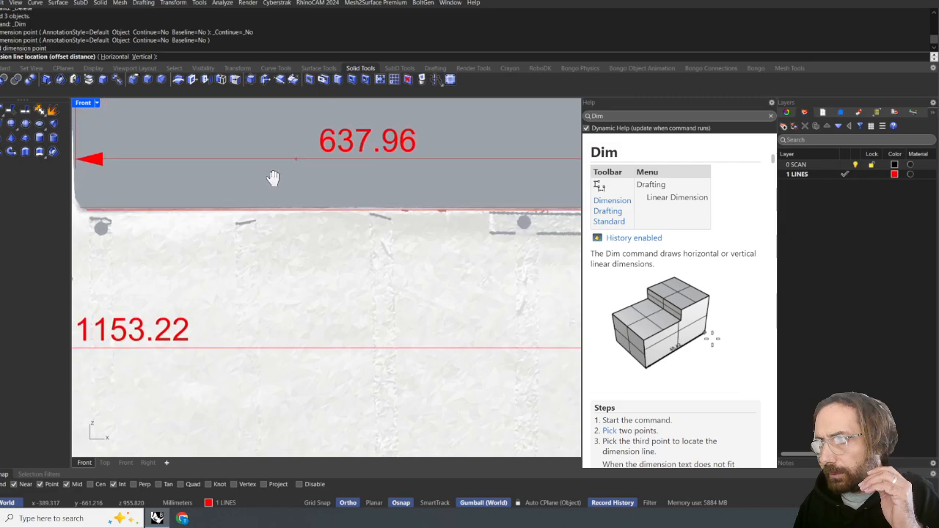
pyautogui.click(365, 152)
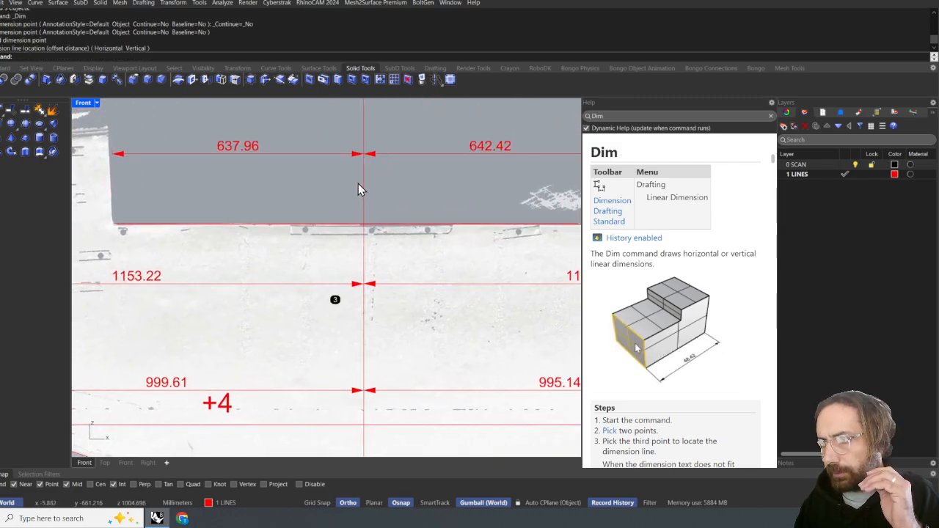
# - Add a second horizontal dimension from the centreline to the cutout's left wall, directly below the first one
pyautogui.moveTo(361, 179); pyautogui.dragTo(361, 177, button='right')
pyautogui.rightClick(361, 177)
pyautogui.click(363, 176)
pyautogui.scroll(6, 164, 201)
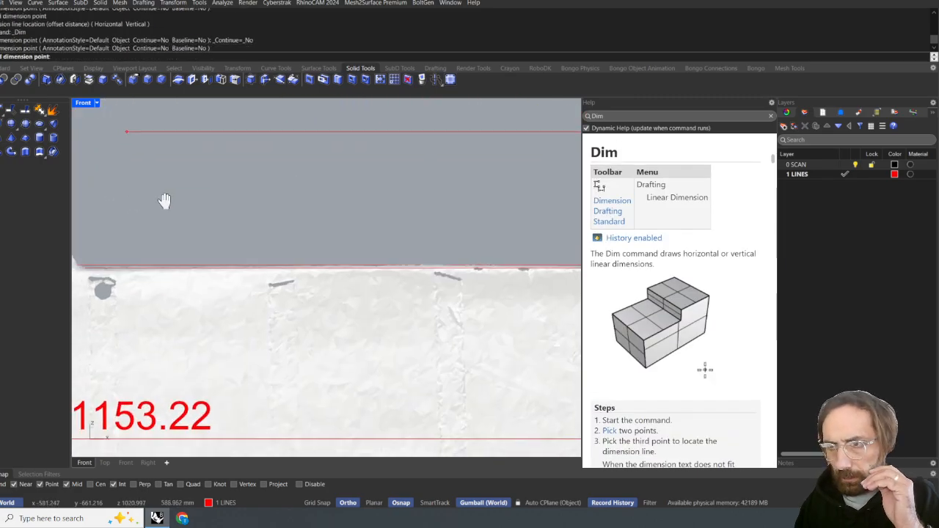
pyautogui.scroll(3, 198, 318)
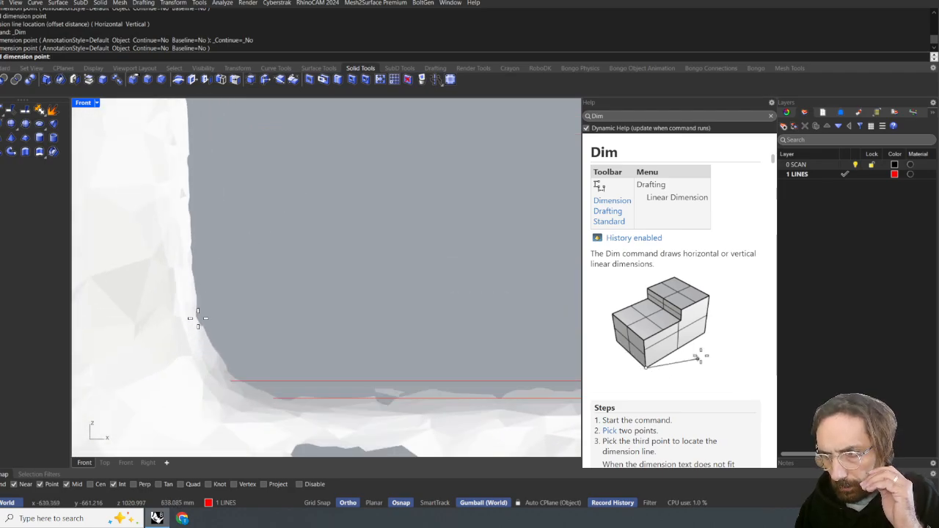
pyautogui.click(196, 294)
pyautogui.scroll(-10, 221, 287)
pyautogui.moveTo(331, 249); pyautogui.dragTo(266, 257, button='right')
pyautogui.click(308, 229)
# - Add a second horizontal dimension from the centreline to the cutout's right wall, aligned with the left half's lower dimension
pyautogui.moveTo(404, 272); pyautogui.dragTo(264, 261, button='right')
pyautogui.rightClick(400, 224)
pyautogui.click(399, 219)
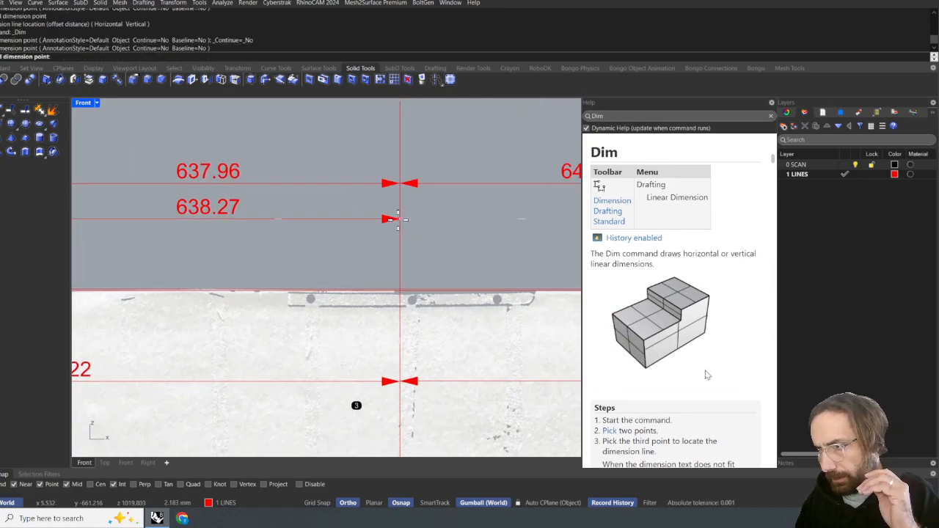
pyautogui.moveTo(511, 223); pyautogui.dragTo(246, 183, button='right')
pyautogui.moveTo(416, 220); pyautogui.dragTo(357, 212, button='right')
pyautogui.scroll(8, 358, 264)
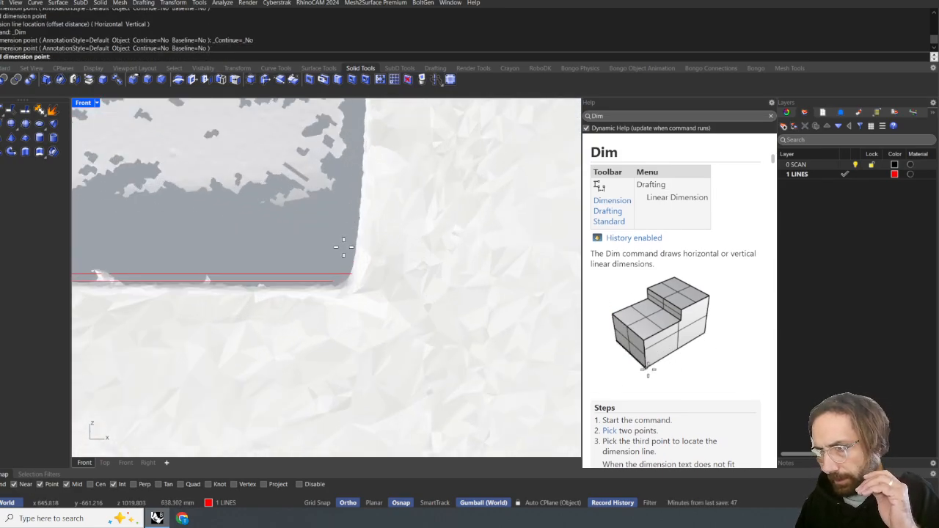
pyautogui.click(358, 267)
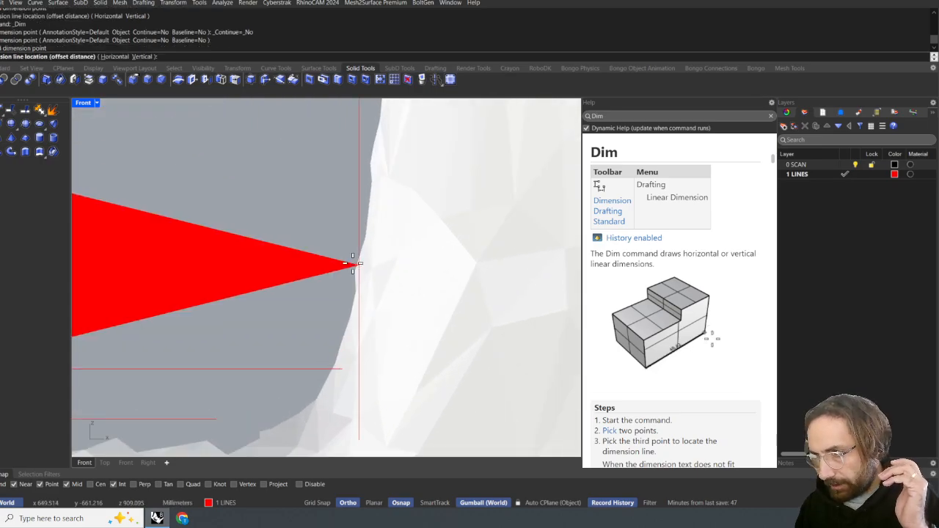
pyautogui.scroll(-10, 366, 247)
pyautogui.scroll(-5, 289, 223)
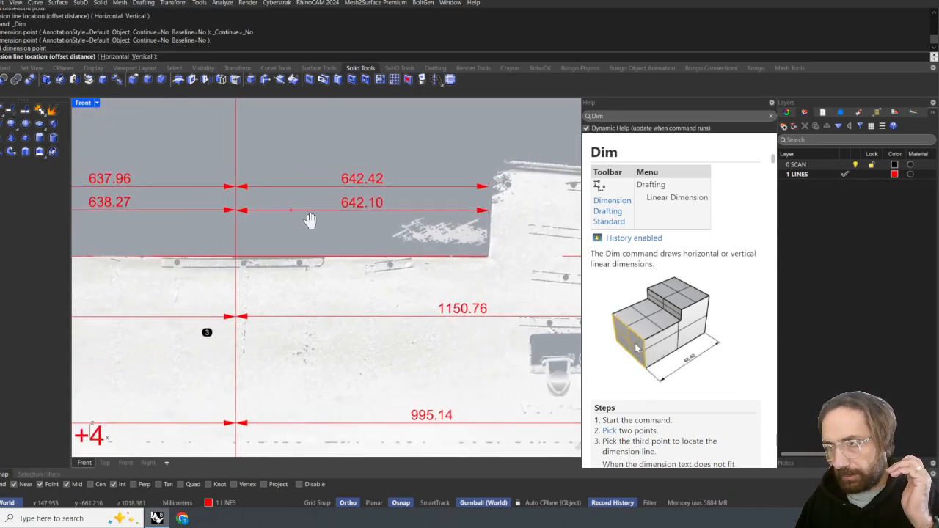
pyautogui.click(268, 212)
pyautogui.moveTo(159, 207); pyautogui.dragTo(222, 206, button='right')
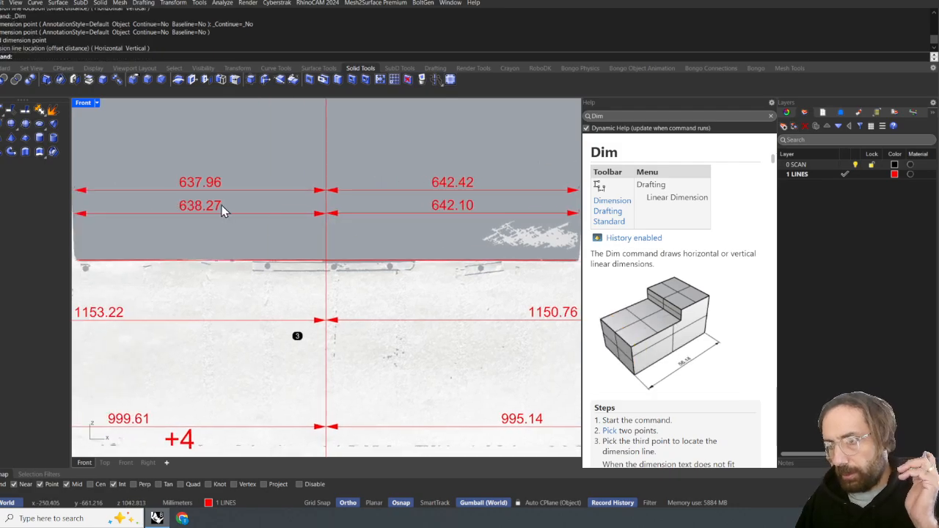
pyautogui.scroll(-5, 424, 268)
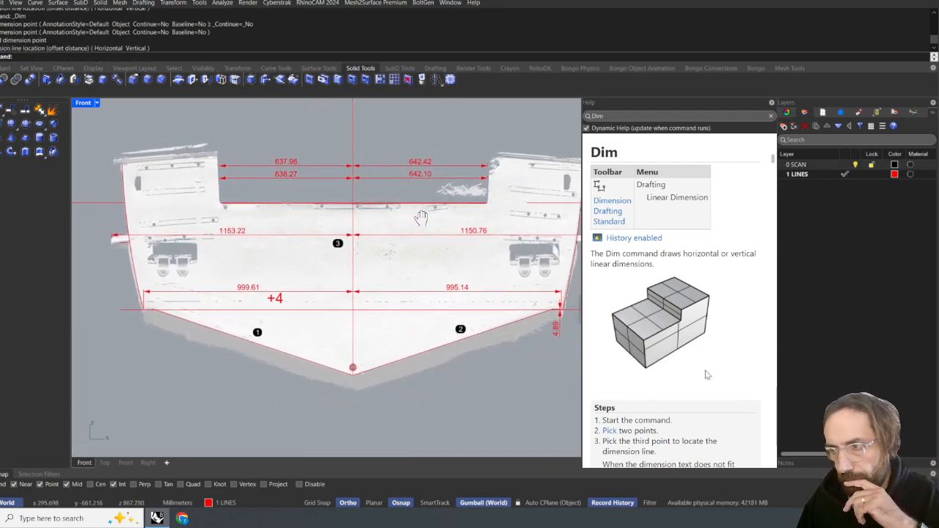
# - Delete the four horizontal half-width dimensions across the middle and lower hull: 1150.76, 1153.22, 999.61 and 995.14
pyautogui.click(462, 246)
pyautogui.click(503, 262)
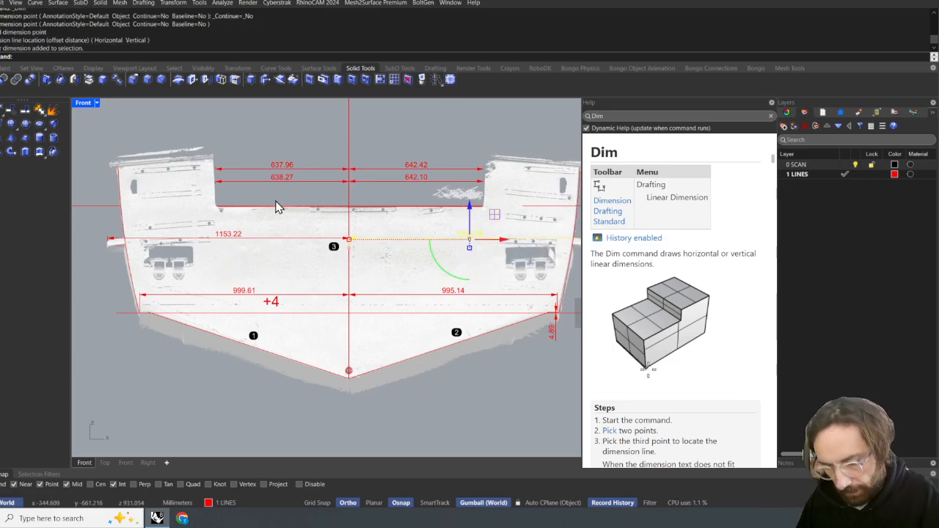
pyautogui.press('Delete')
pyautogui.click(239, 245)
pyautogui.click(280, 259)
pyautogui.press('Delete')
pyautogui.click(240, 295)
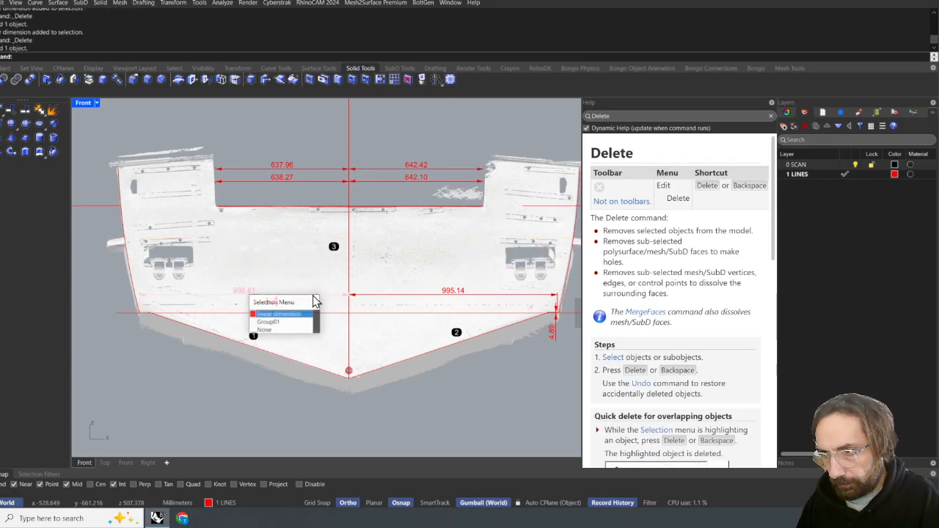
pyautogui.click(281, 310)
pyautogui.press('Delete')
pyautogui.click(433, 295)
pyautogui.press('Delete')
# - Add a horizontal dimension from the centreline to the scan's right lower hull corner, placing it across the middle of the transom
pyautogui.rightClick(297, 320)
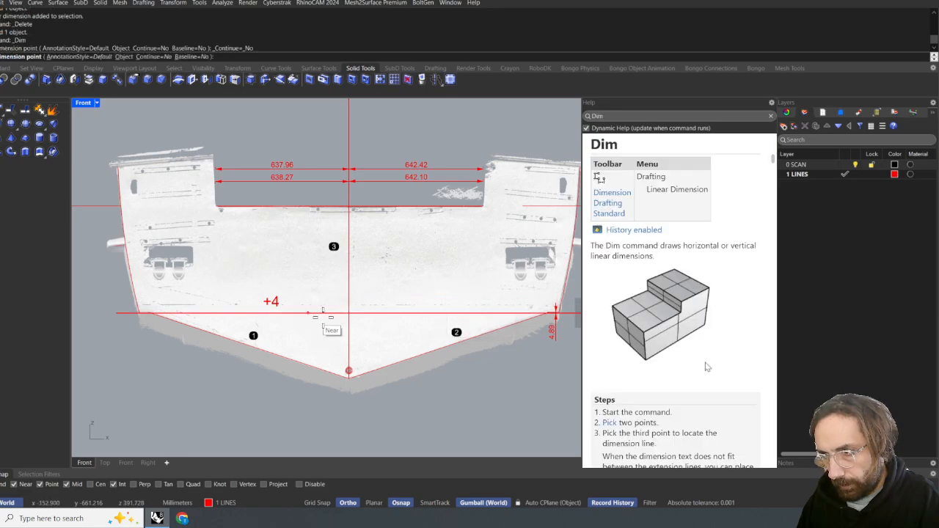
pyautogui.click(349, 313)
pyautogui.moveTo(440, 311); pyautogui.dragTo(253, 307, button='right')
pyautogui.scroll(20, 417, 311)
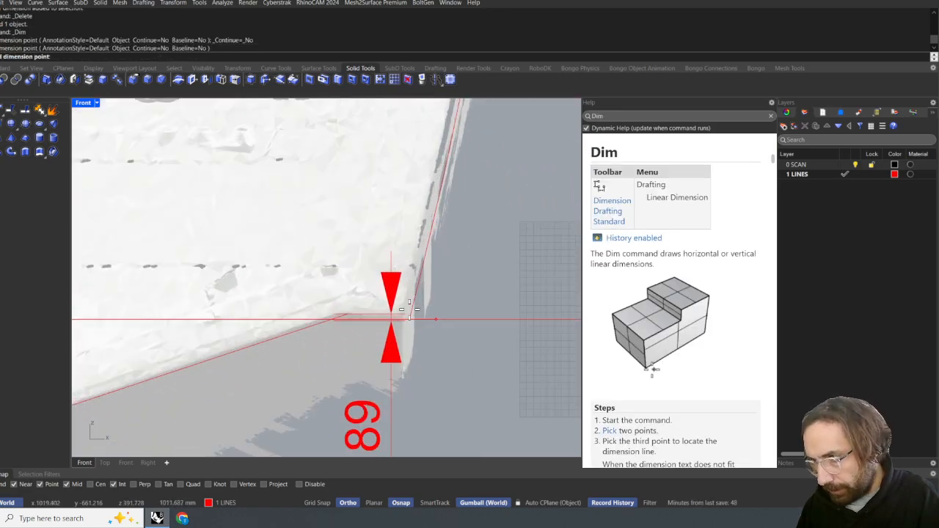
pyautogui.scroll(12, 417, 319)
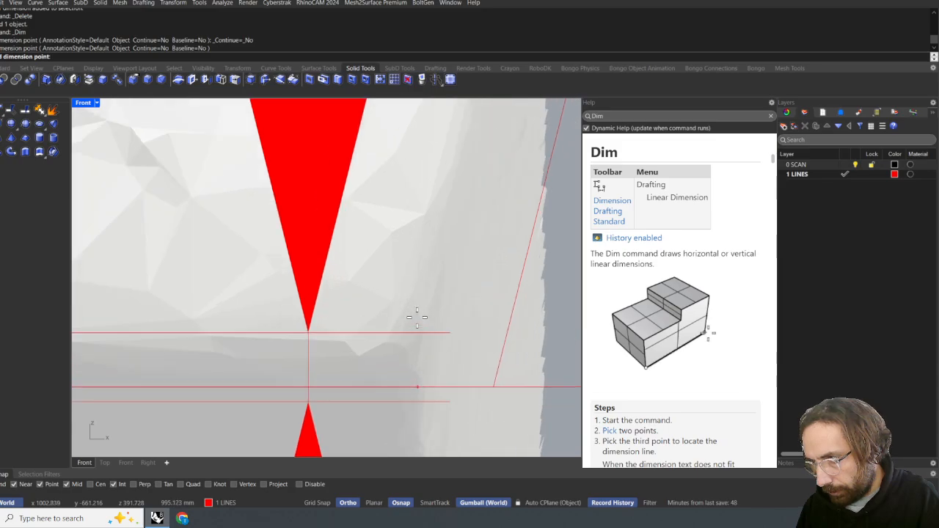
pyautogui.scroll(-16, 403, 367)
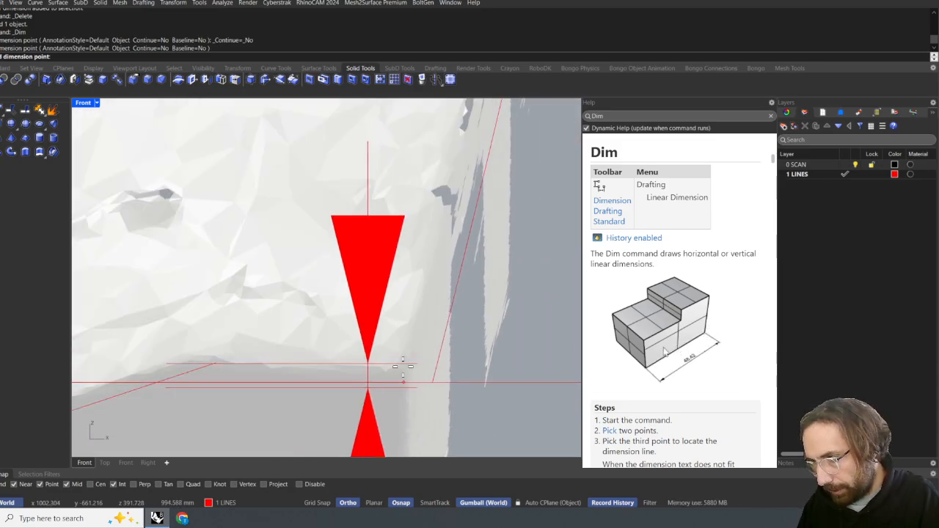
pyautogui.click(404, 365)
pyautogui.scroll(-15, 404, 365)
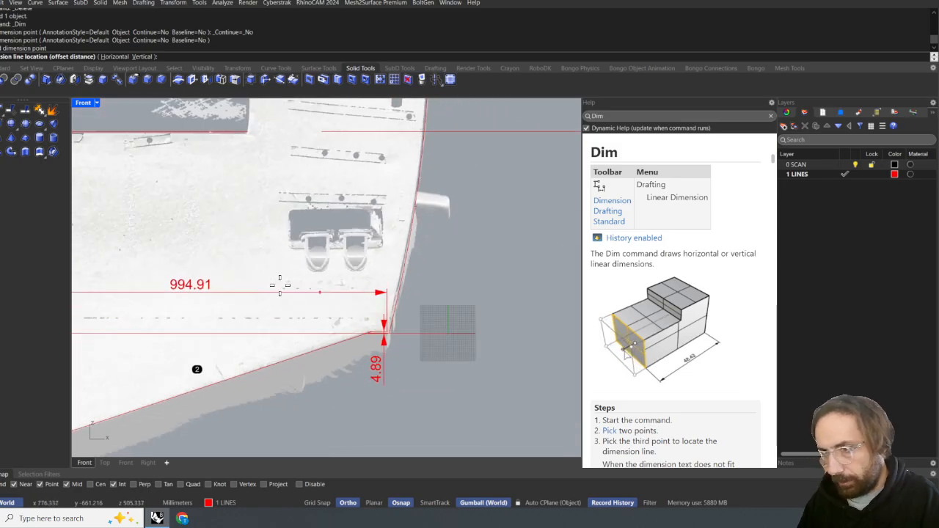
pyautogui.click(311, 235)
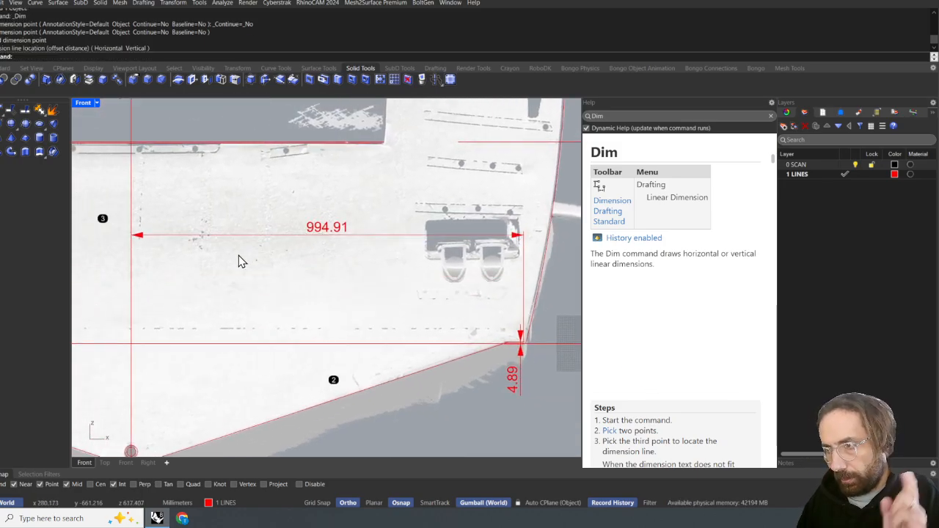
# - Add a horizontal dimension from the centreline to the left lower hull corner, aligned with the right half's hull dimension
pyautogui.moveTo(327, 247); pyautogui.dragTo(475, 231, button='right')
pyautogui.rightClick(282, 224)
pyautogui.click(280, 220)
pyautogui.scroll(-5, 283, 224)
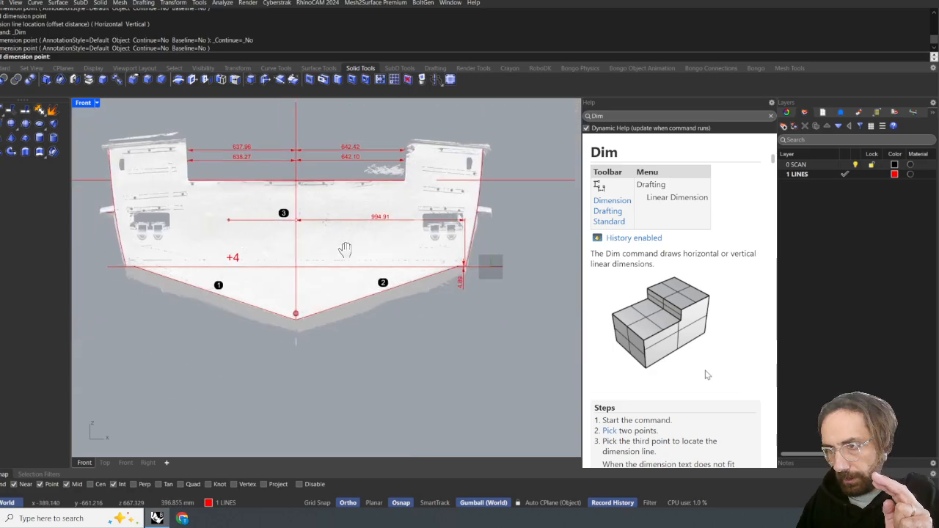
pyautogui.scroll(10, 291, 309)
pyautogui.scroll(5, 291, 309)
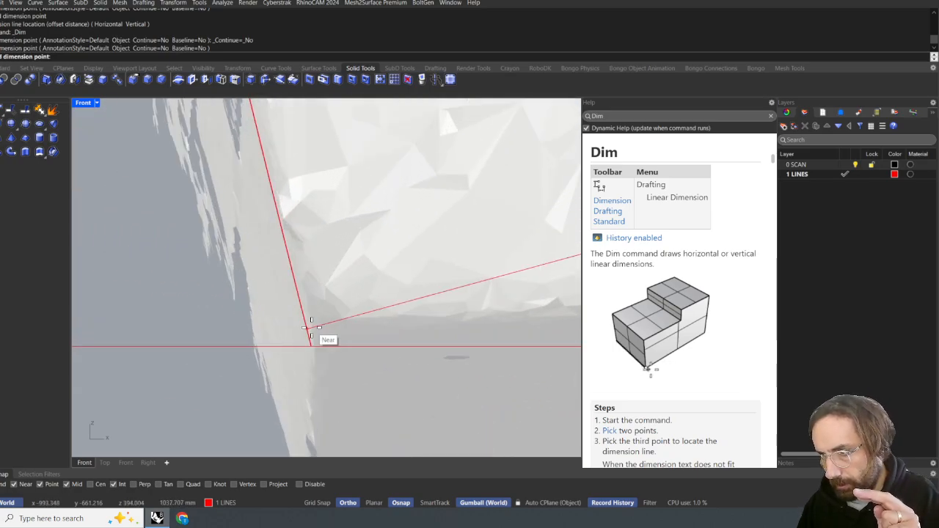
pyautogui.click(312, 341)
pyautogui.scroll(-12, 315, 321)
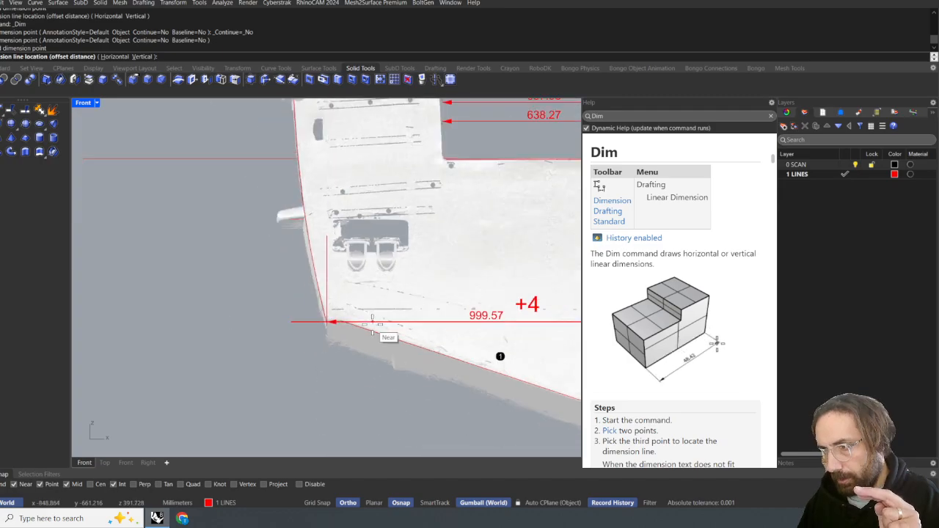
pyautogui.moveTo(456, 318); pyautogui.dragTo(234, 302, button='right')
pyautogui.click(419, 227)
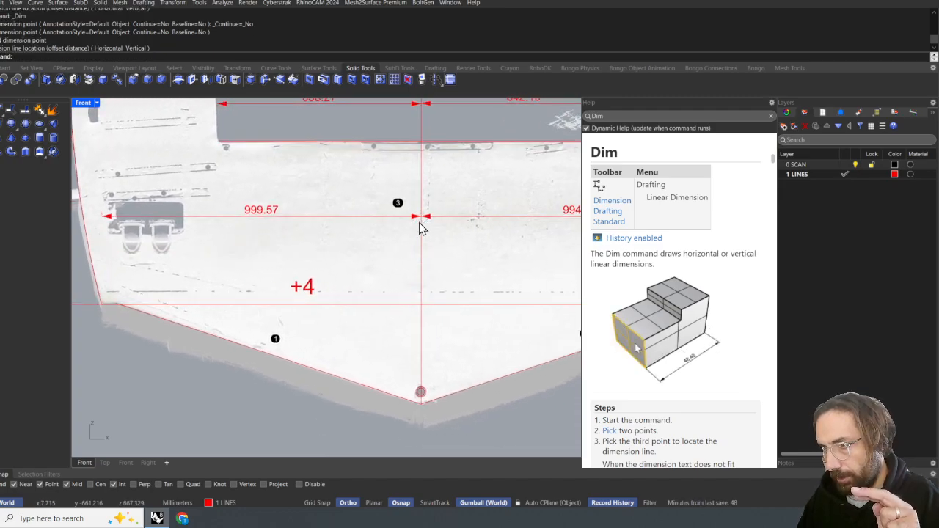
# - Select the +4 note and the right cutout's two dimensions to compare the left and right half-widths
pyautogui.moveTo(419, 226); pyautogui.dragTo(328, 256, button='right')
pyautogui.click(224, 314)
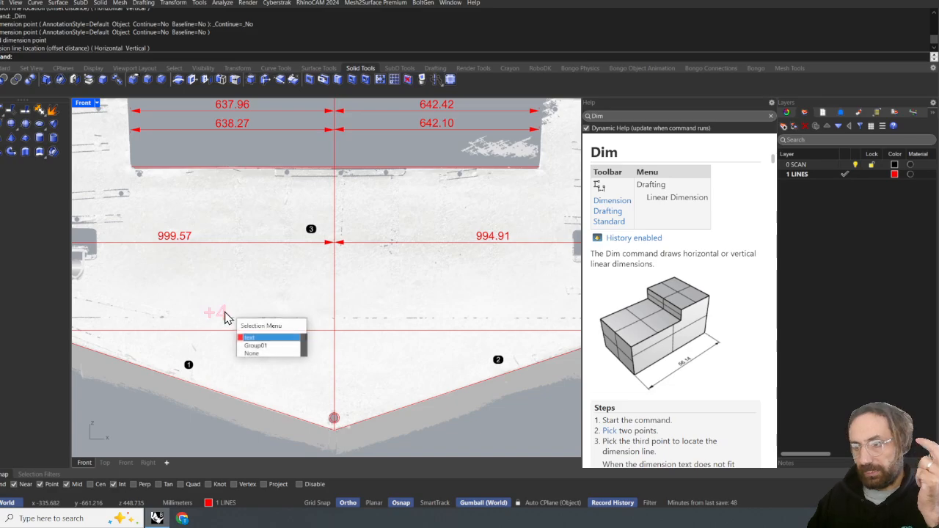
pyautogui.click(262, 339)
pyautogui.moveTo(307, 232); pyautogui.dragTo(277, 292, button='right')
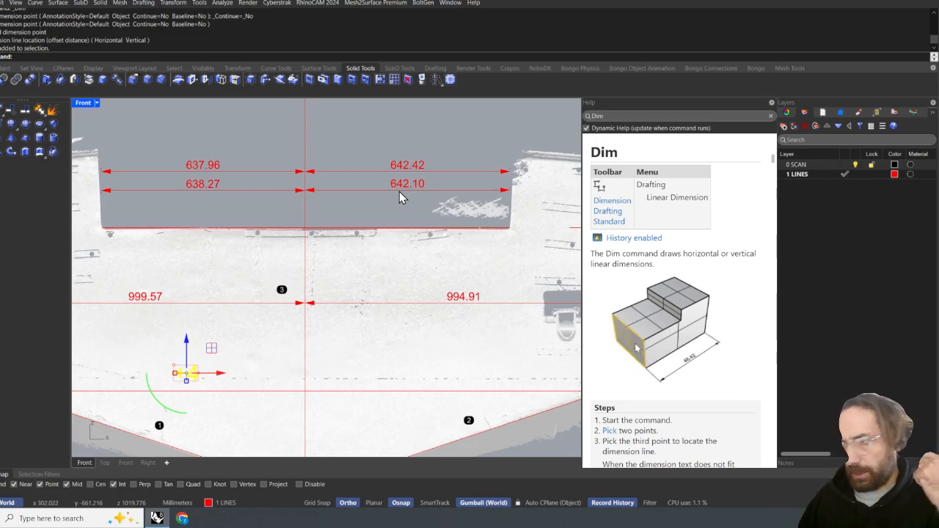
pyautogui.scroll(-3, 399, 192)
pyautogui.scroll(2, 359, 168)
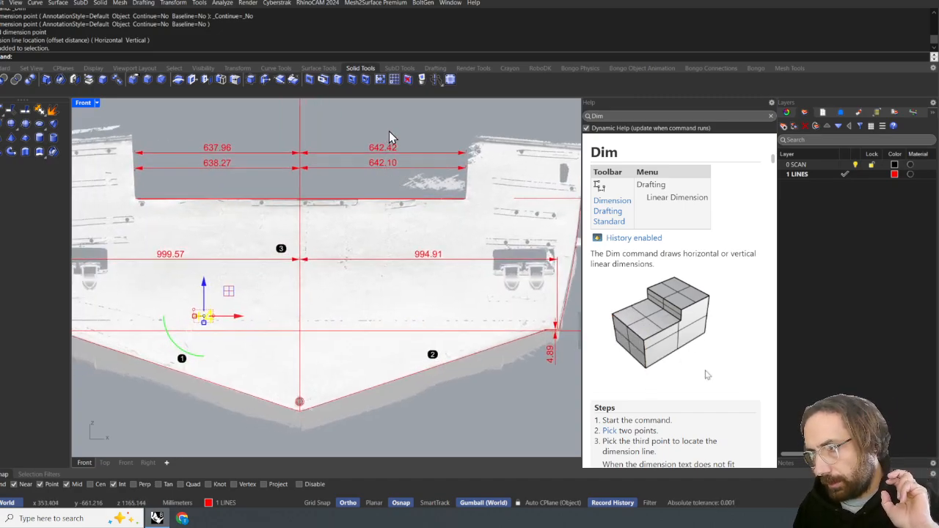
pyautogui.moveTo(389, 131); pyautogui.dragTo(347, 177)
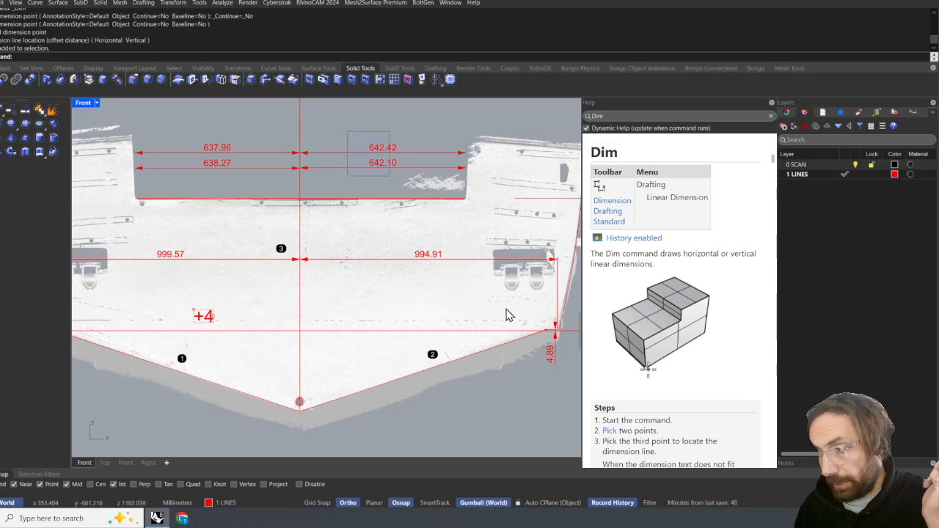
# - Add a vertical dimension between the drawn right bottom line and the scanned hull edge, close to the right lower corner
pyautogui.scroll(8, 506, 313)
pyautogui.scroll(-10, 504, 312)
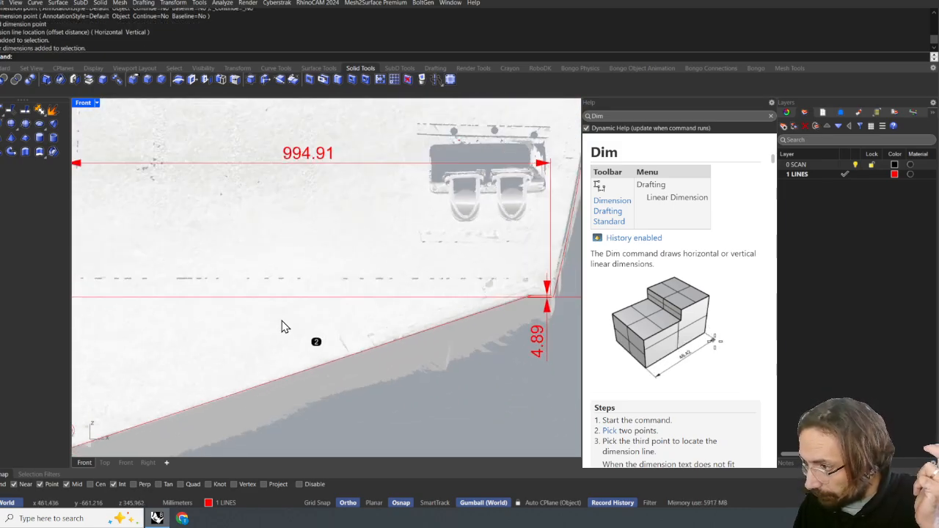
pyautogui.moveTo(286, 327); pyautogui.dragTo(314, 293, button='right')
pyautogui.scroll(5, 541, 260)
pyautogui.scroll(5, 542, 261)
pyautogui.moveTo(541, 261); pyautogui.dragTo(267, 260, button='right')
pyautogui.scroll(6, 474, 270)
pyautogui.scroll(-7, 295, 259)
pyautogui.moveTo(337, 270); pyautogui.dragTo(344, 218, button='right')
pyautogui.scroll(4, 262, 213)
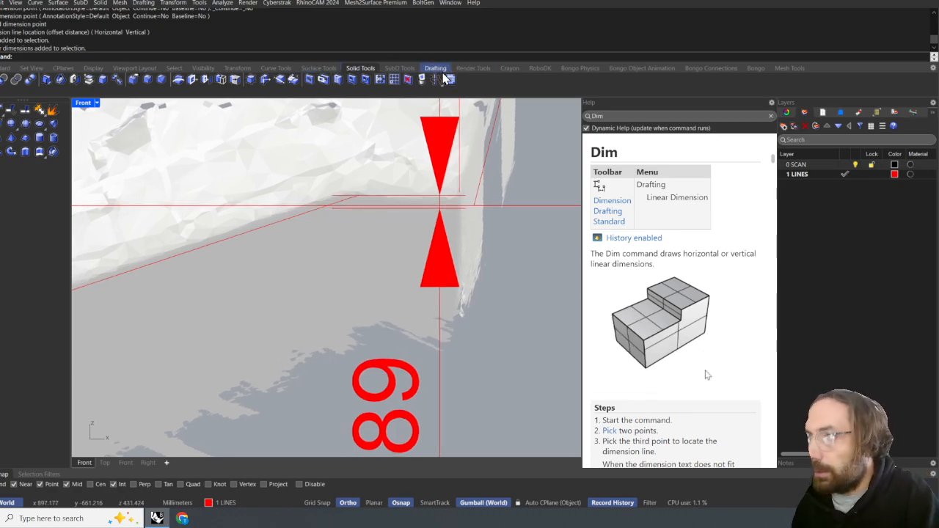
pyautogui.click(435, 69)
pyautogui.click(61, 78)
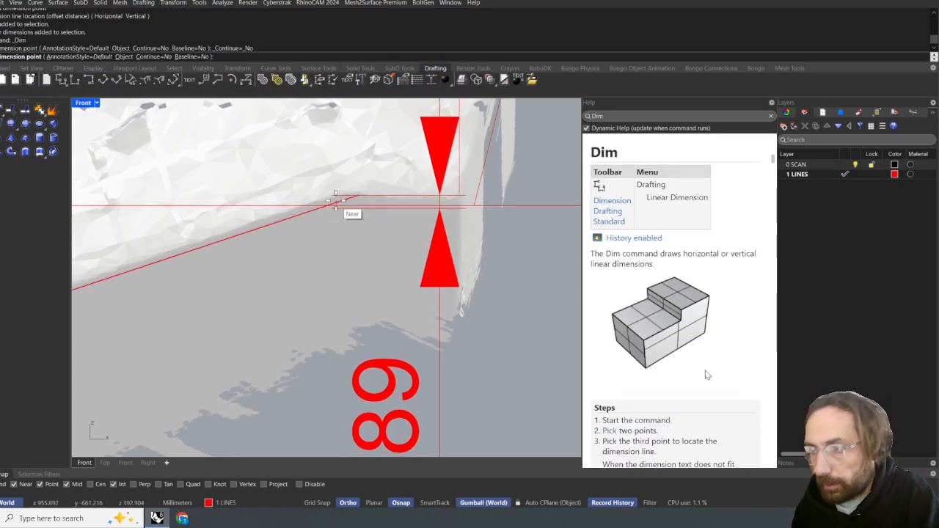
pyautogui.scroll(5, 304, 220)
pyautogui.click(294, 189)
pyautogui.scroll(-12, 300, 202)
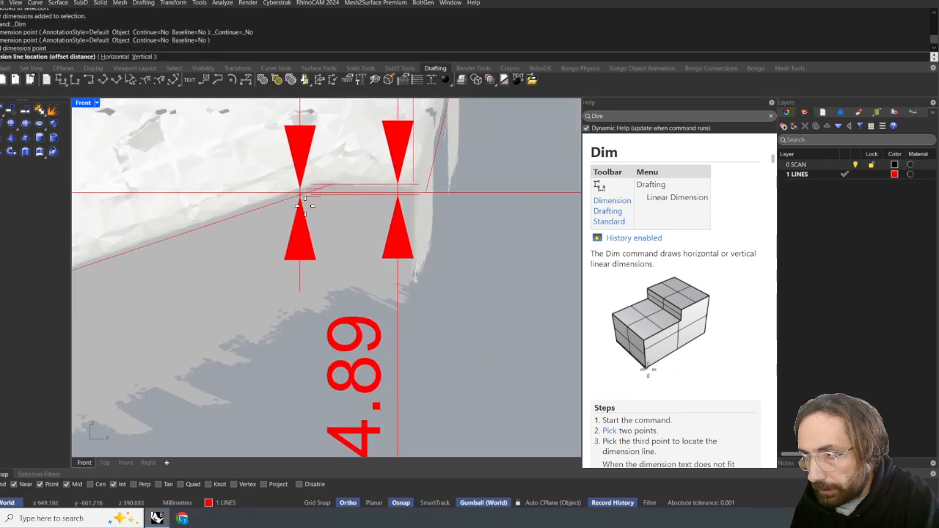
pyautogui.click(409, 223)
# - Add a matching vertical dimension between the drawn left bottom line and the scanned hull edge, near the left lower corner
pyautogui.moveTo(336, 232); pyautogui.dragTo(578, 219, button='right')
pyautogui.scroll(-5, 287, 214)
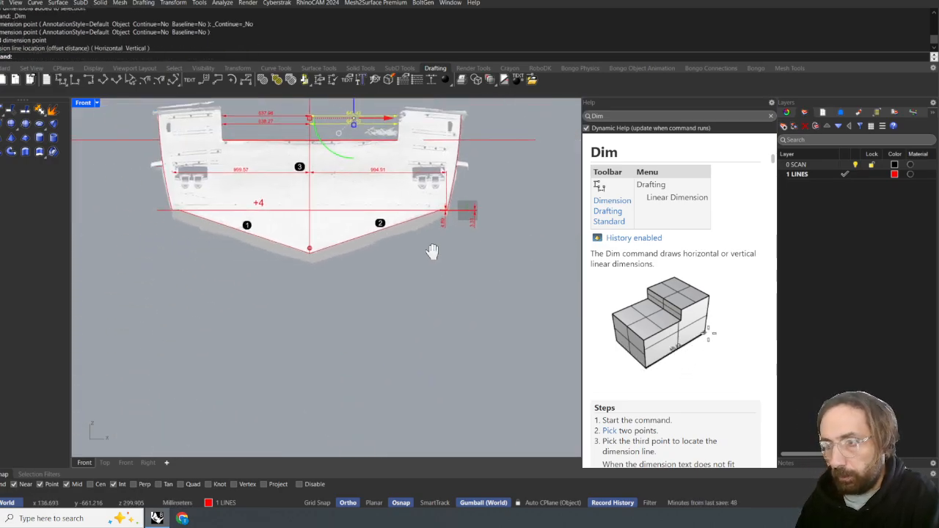
pyautogui.scroll(10, 304, 244)
pyautogui.rightClick(177, 228)
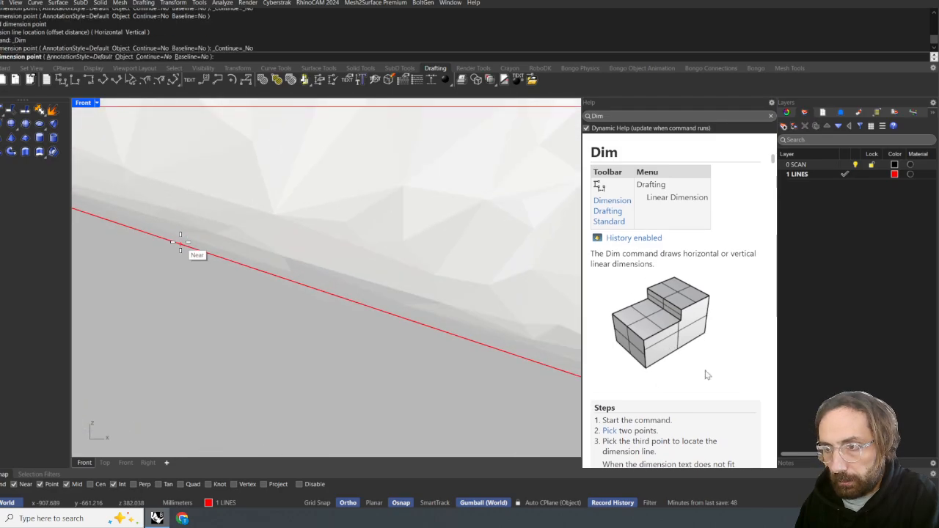
pyautogui.click(180, 243)
pyautogui.click(186, 198)
pyautogui.scroll(-14, 213, 212)
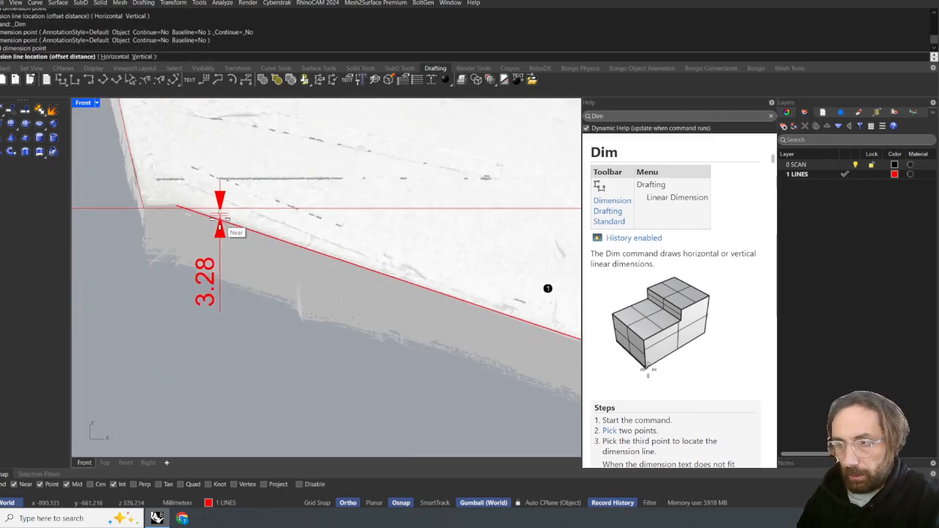
pyautogui.scroll(-5, 229, 228)
pyautogui.click(227, 258)
pyautogui.scroll(-8, 234, 266)
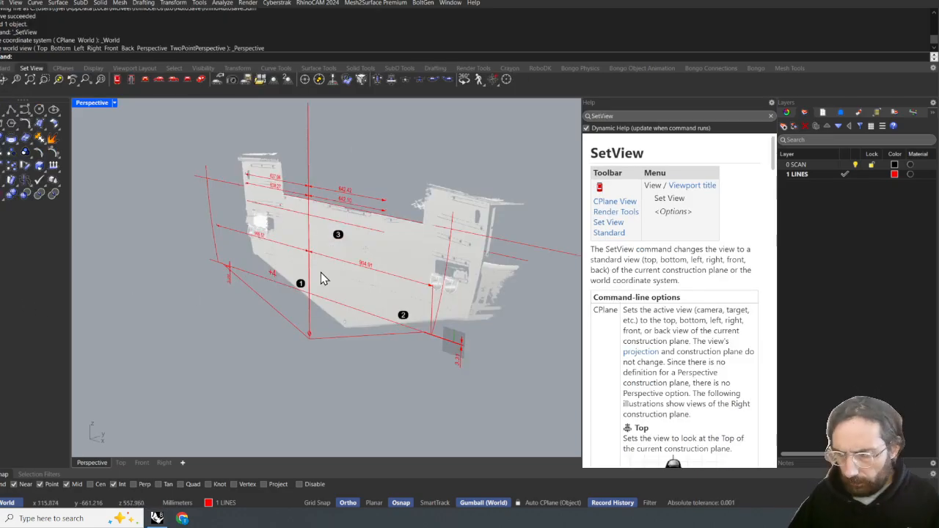
# - In the Right view, draw a sloped line from the transom's lower corner along the scanned hull's bottom edge
pyautogui.moveTo(322, 279); pyautogui.dragTo(316, 257, button='right')
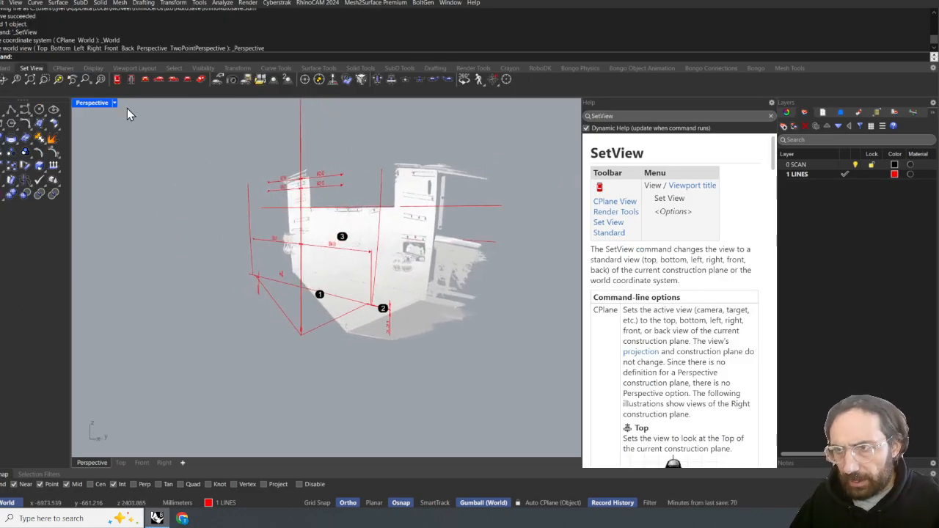
pyautogui.click(159, 80)
pyautogui.scroll(3, 345, 298)
pyautogui.moveTo(346, 298); pyautogui.dragTo(268, 253, button='right')
pyautogui.scroll(-4, 278, 264)
pyautogui.click(12, 109)
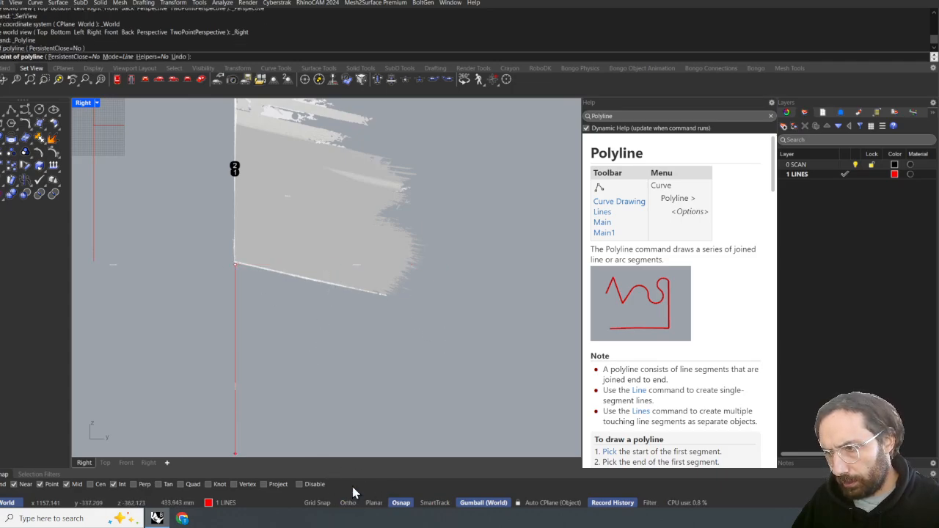
pyautogui.click(413, 303)
pyautogui.press('Return')
# - Rotate the scan meshes about the transom's lower corner by about 12.5 degrees, bringing the hull's bottom edge to horizontal
pyautogui.click(259, 236)
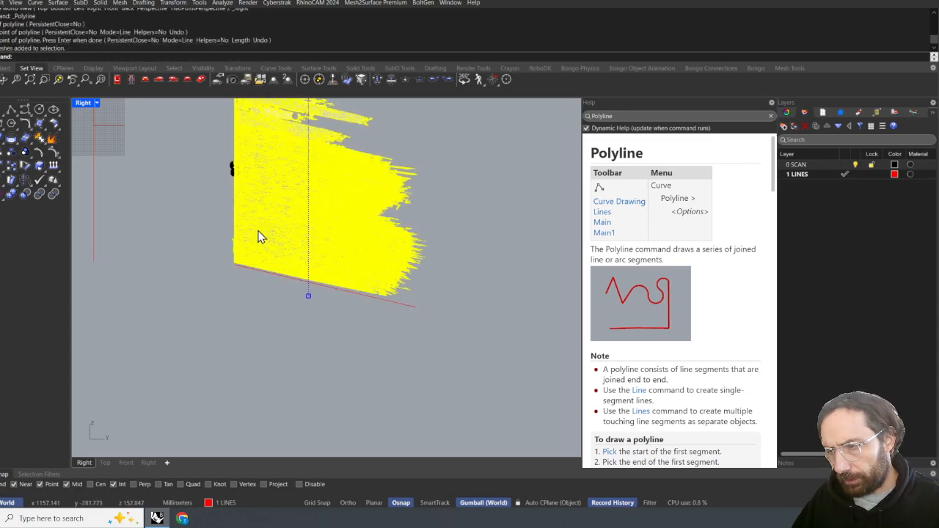
pyautogui.scroll(-6, 263, 231)
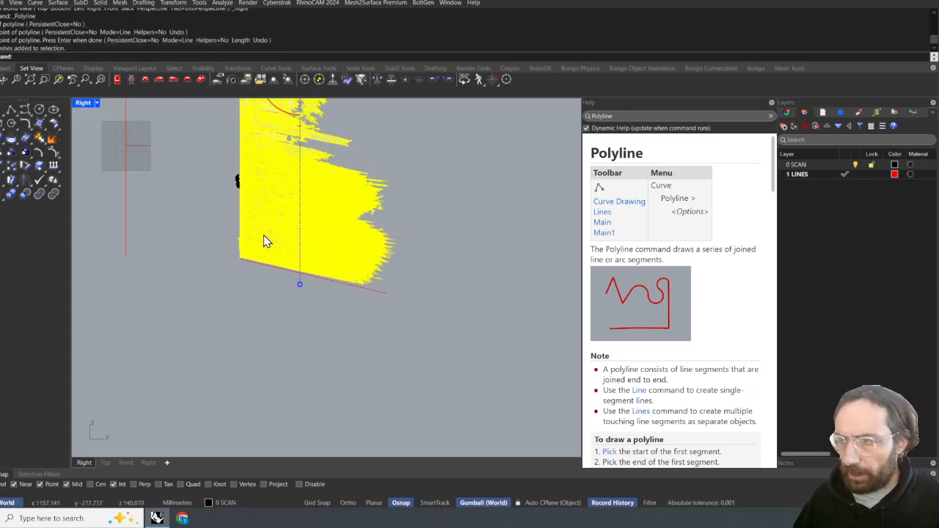
pyautogui.moveTo(262, 196); pyautogui.dragTo(267, 283, button='right')
pyautogui.scroll(-4, 268, 282)
pyautogui.click(248, 219)
pyautogui.click(273, 245)
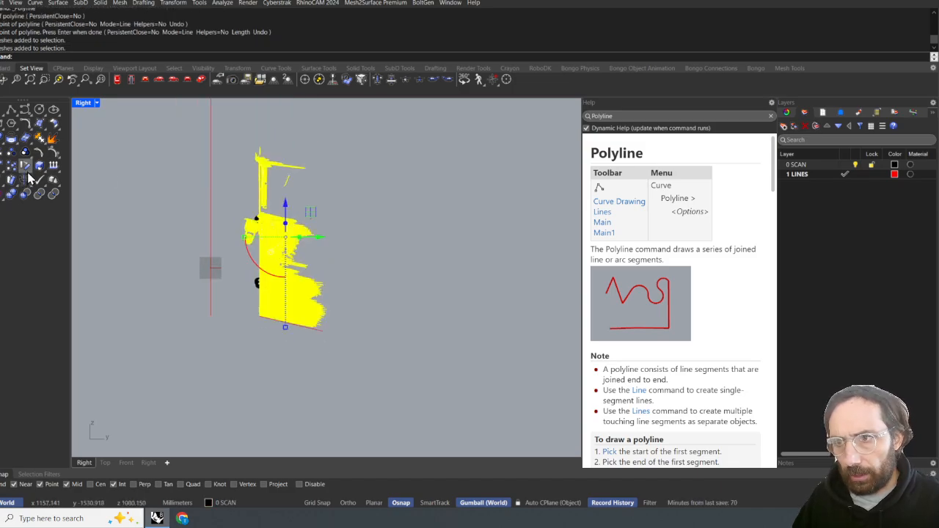
pyautogui.click(26, 169)
pyautogui.scroll(6, 188, 265)
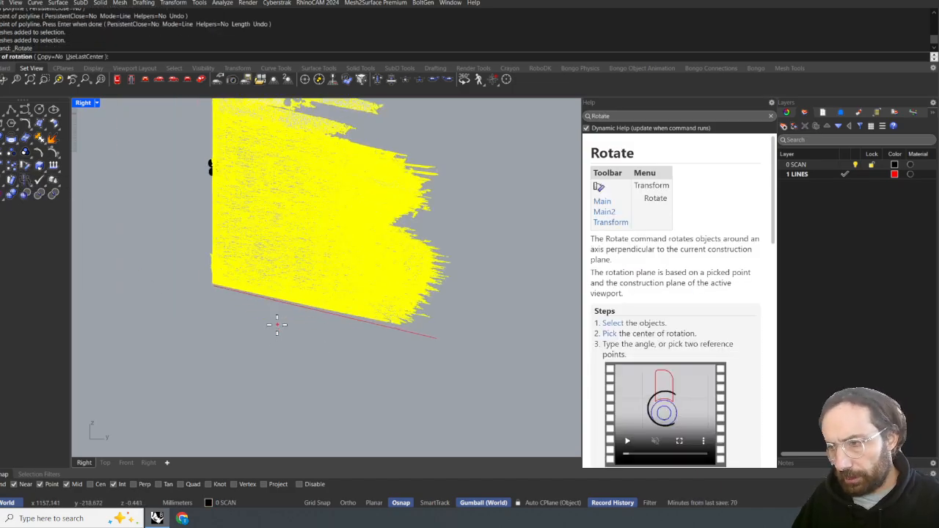
pyautogui.scroll(10, 174, 267)
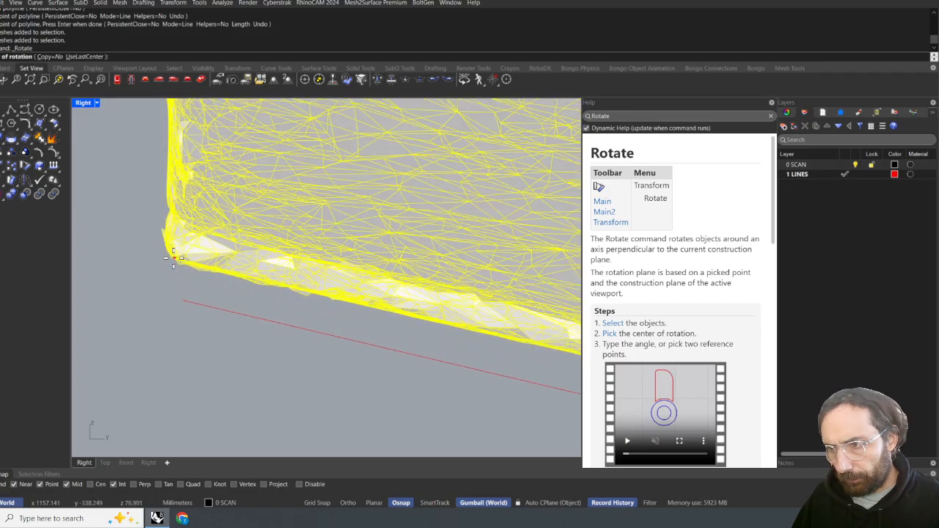
pyautogui.click(175, 260)
pyautogui.scroll(-8, 176, 260)
pyautogui.scroll(5, 304, 295)
pyautogui.scroll(8, 294, 300)
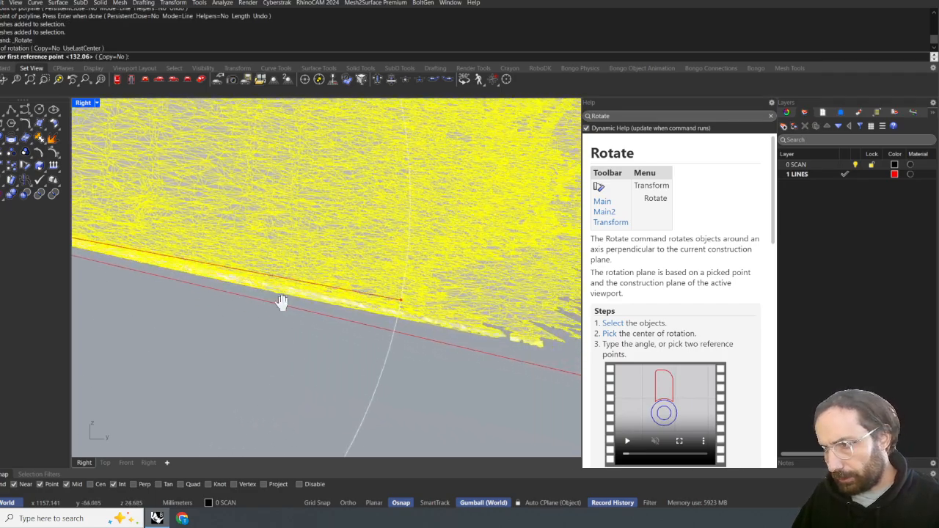
pyautogui.click(363, 326)
pyautogui.scroll(-10, 363, 326)
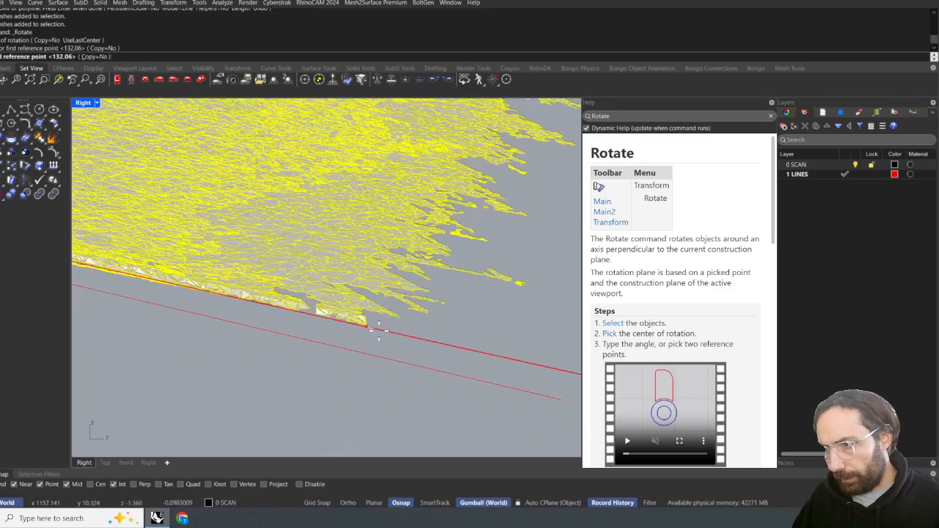
pyautogui.press('F8')
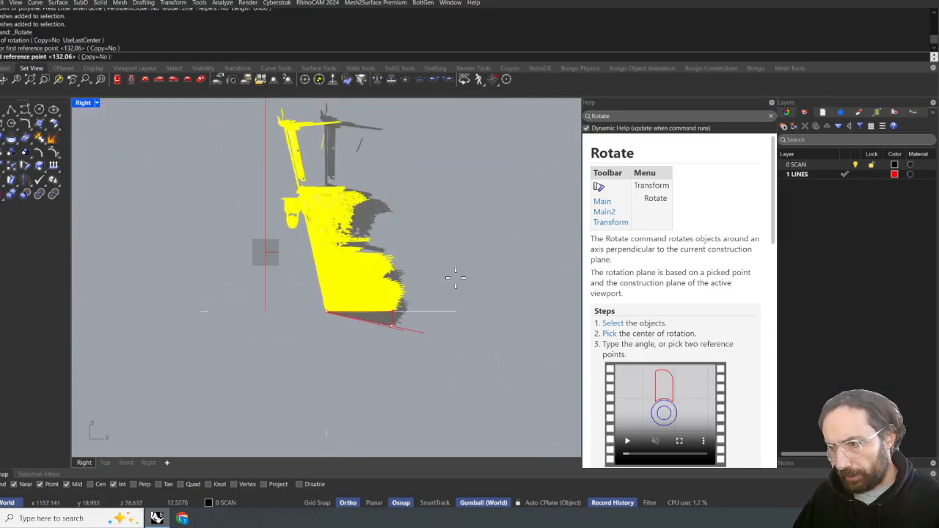
pyautogui.click(502, 293)
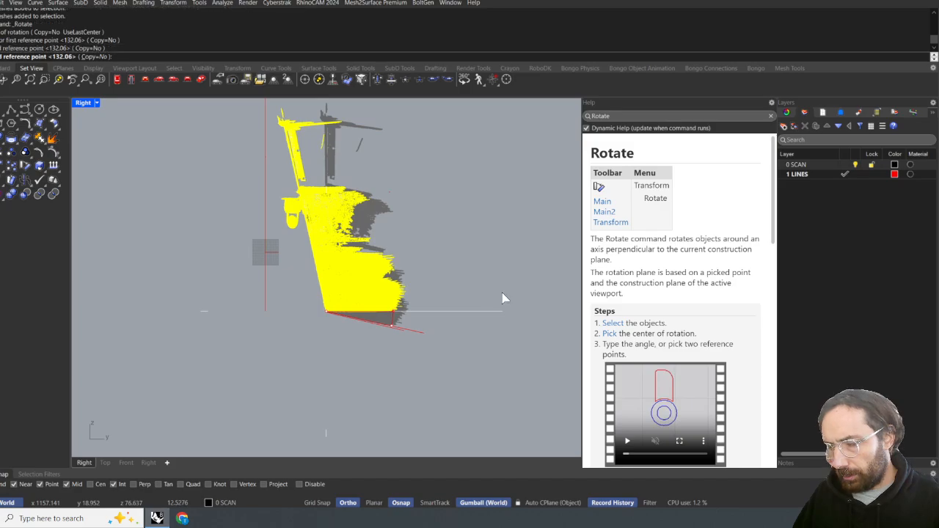
pyautogui.click(471, 292)
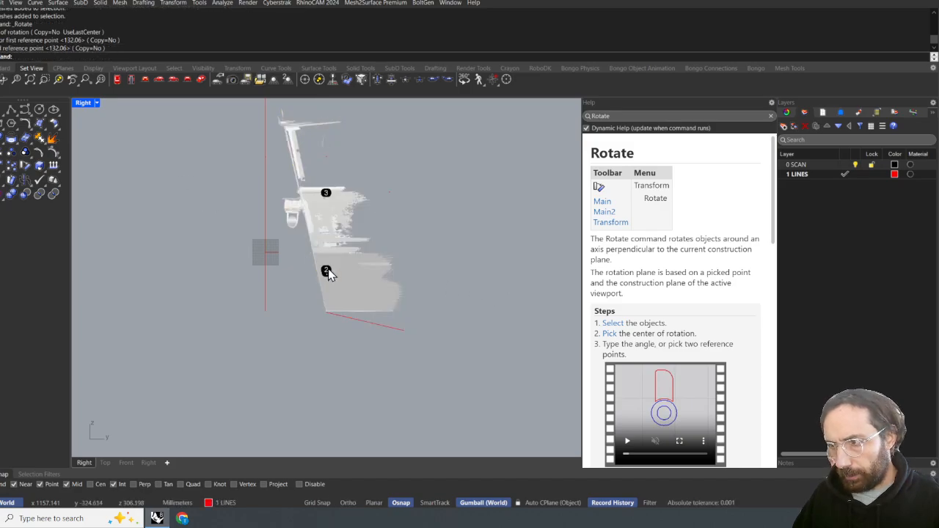
pyautogui.scroll(5, 369, 319)
pyautogui.scroll(-8, 369, 318)
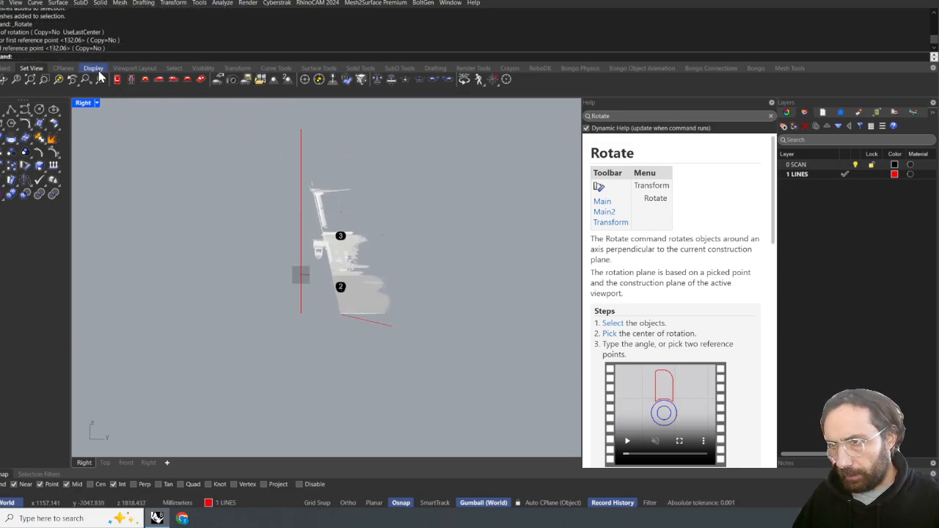
# - In the Front view, delete all existing dimensions, the +4 note and the short stray line beside the transom's right side
pyautogui.click(146, 81)
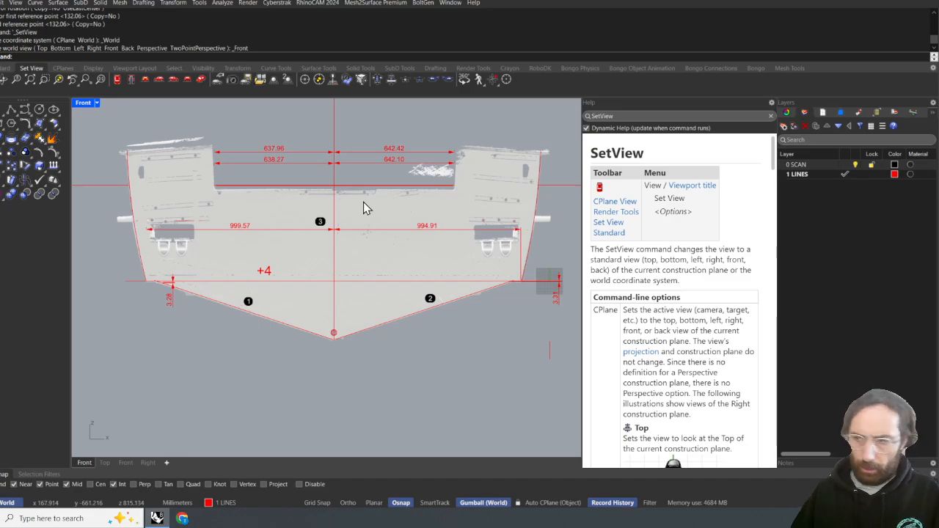
pyautogui.scroll(-2, 363, 206)
pyautogui.moveTo(391, 235)
pyautogui.mouseDown(button='right')
pyautogui.moveTo(388, 281)
pyautogui.moveTo(362, 218)
pyautogui.moveTo(392, 218)
pyautogui.mouseUp(button='right')
pyautogui.scroll(4, 389, 281)
pyautogui.scroll(14, 529, 283)
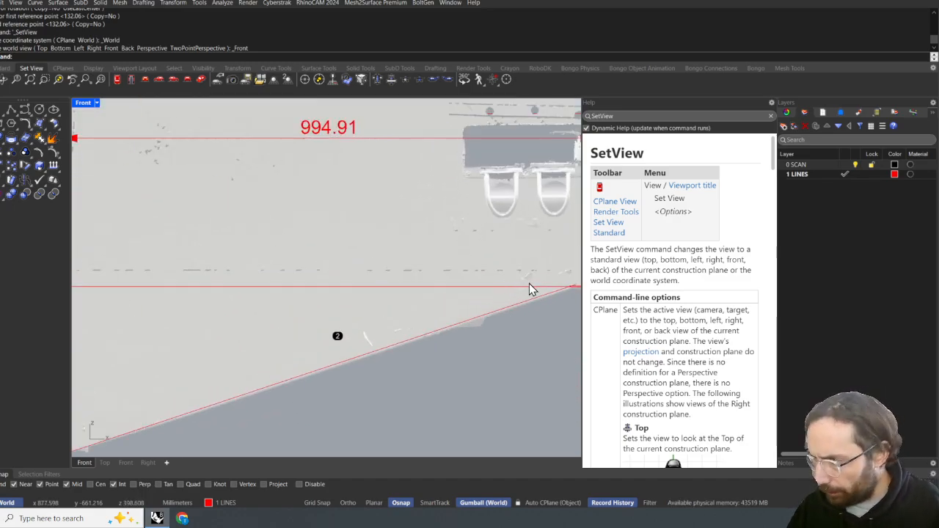
pyautogui.moveTo(529, 283); pyautogui.dragTo(374, 231, button='right')
pyautogui.scroll(-12, 430, 253)
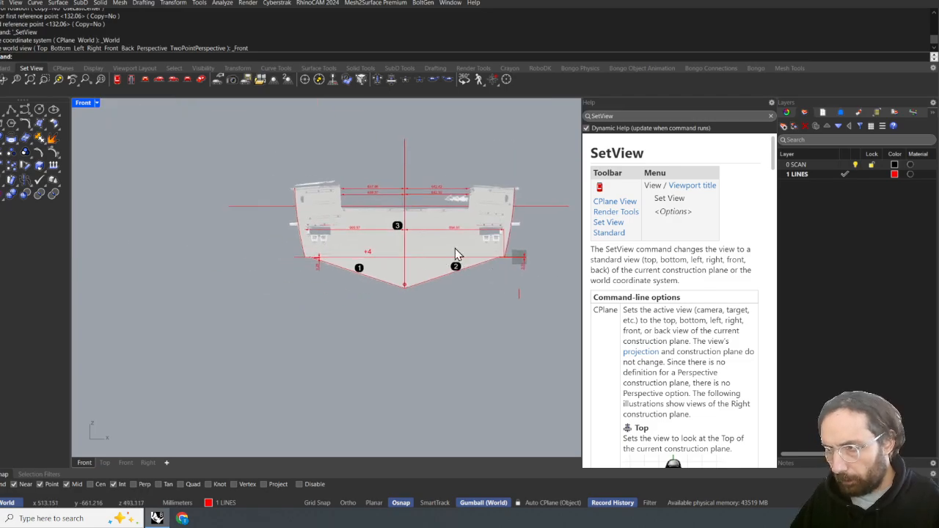
pyautogui.click(422, 189)
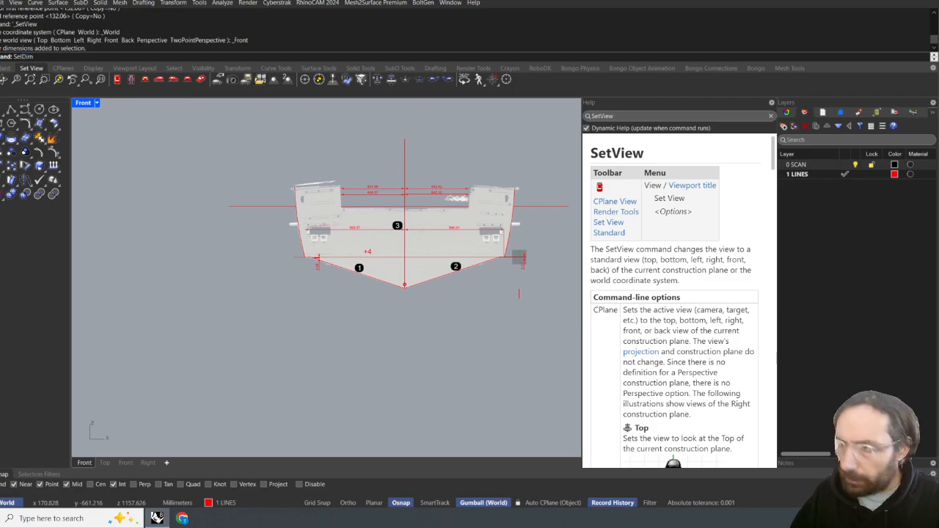
pyautogui.press('Return')
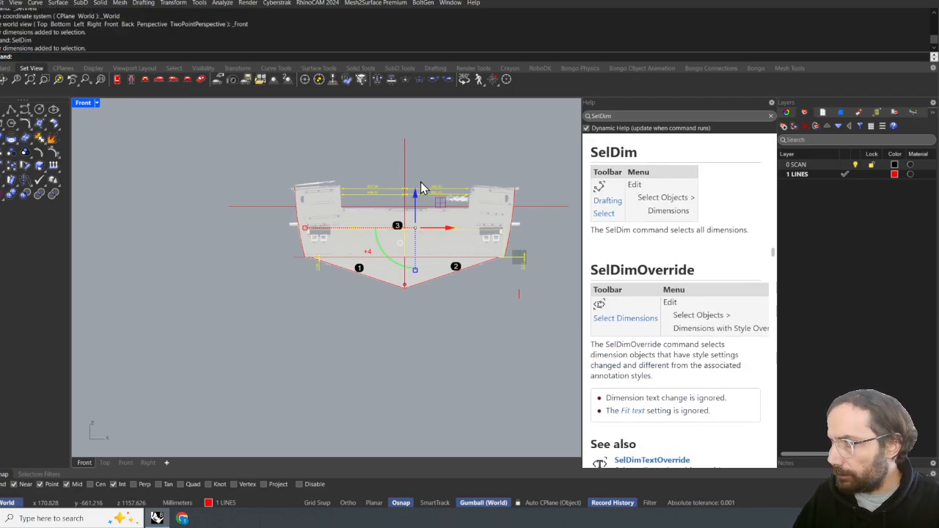
pyautogui.press('Delete')
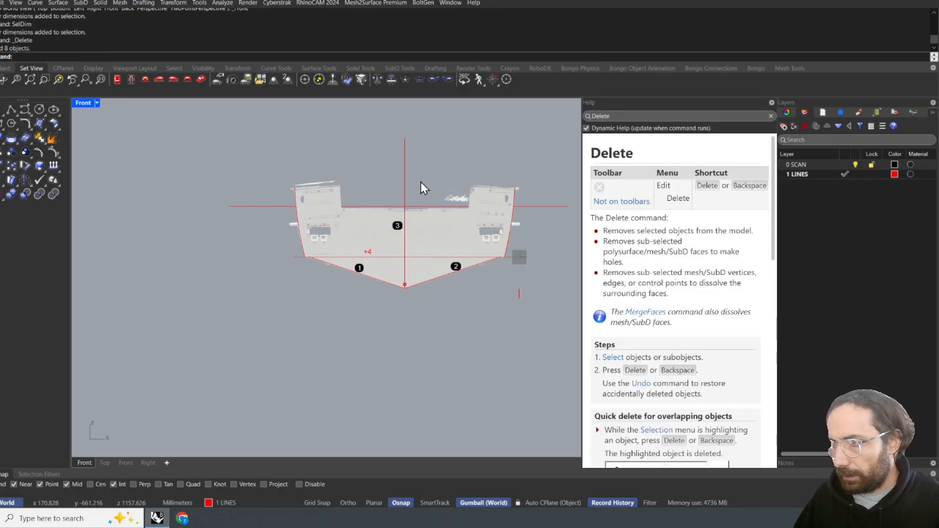
pyautogui.click(369, 257)
pyautogui.press('Return')
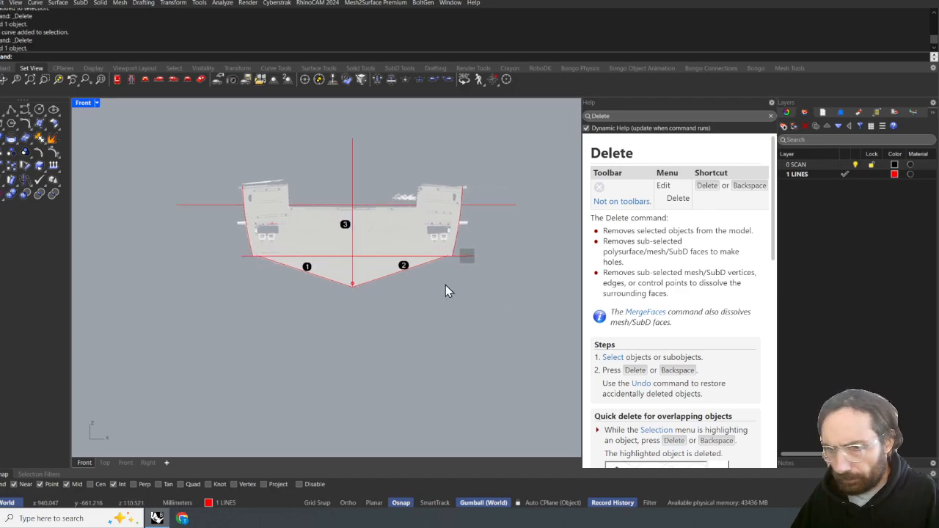
# - Delete the upper one of the two nearly overlapping horizontal lines above the transom's central cutout edge
pyautogui.scroll(5, 293, 227)
pyautogui.scroll(4, 306, 210)
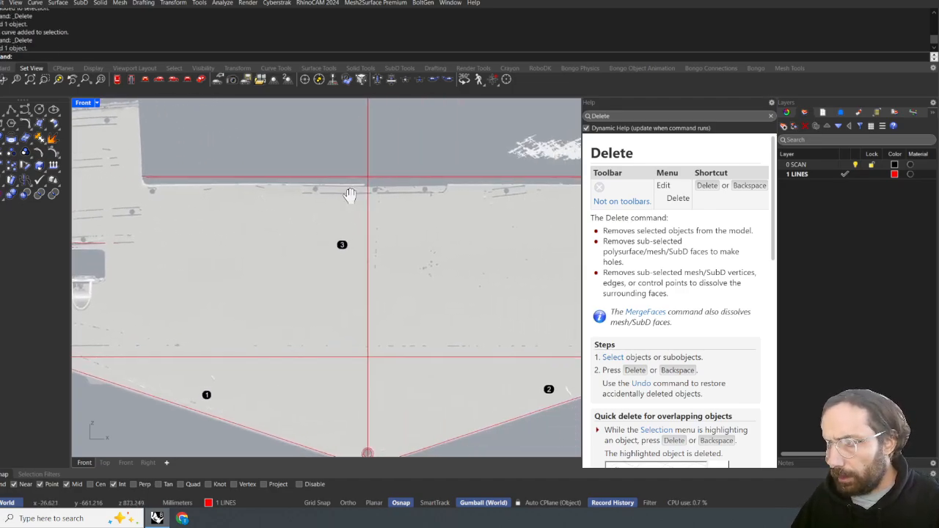
pyautogui.moveTo(341, 190); pyautogui.dragTo(332, 203)
pyautogui.moveTo(269, 192); pyautogui.dragTo(340, 185, button='right')
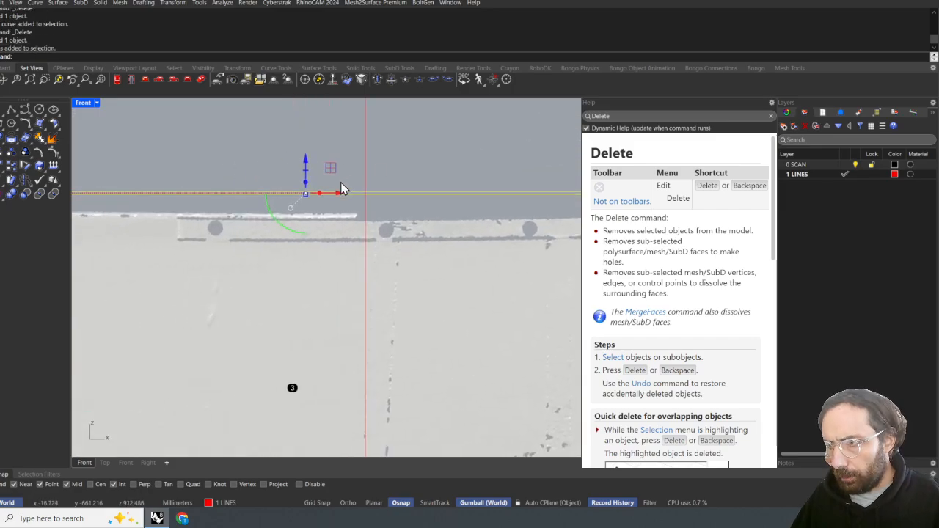
pyautogui.scroll(-4, 324, 187)
pyautogui.click(394, 163)
pyautogui.click(374, 193)
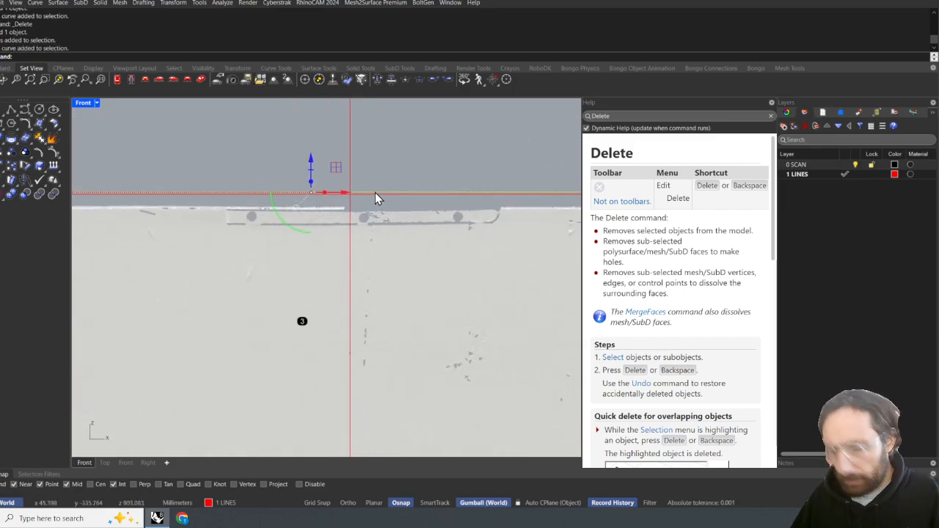
pyautogui.press('Delete')
# - Align the remaining horizontal line by its bottom to the scanned upper edge of the transom's central cutout
pyautogui.click(360, 194)
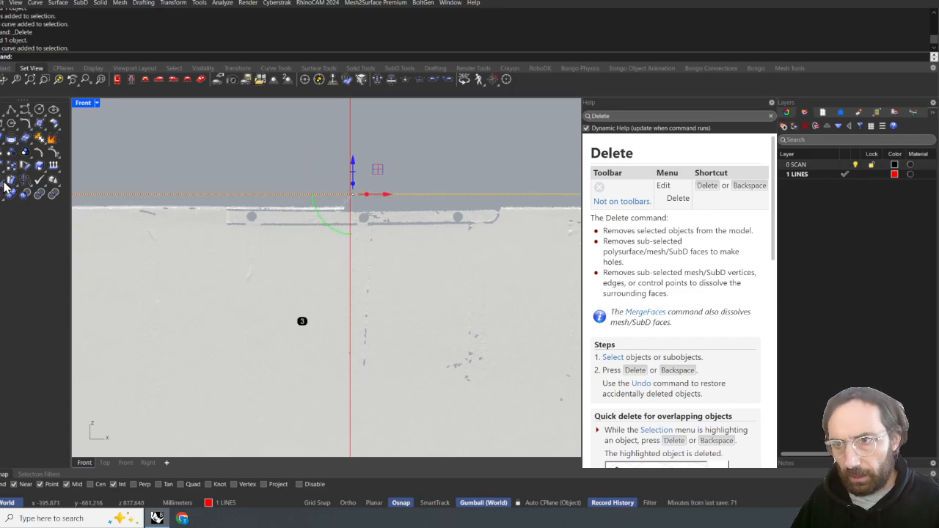
pyautogui.moveTo(30, 177); pyautogui.dragTo(145, 134)
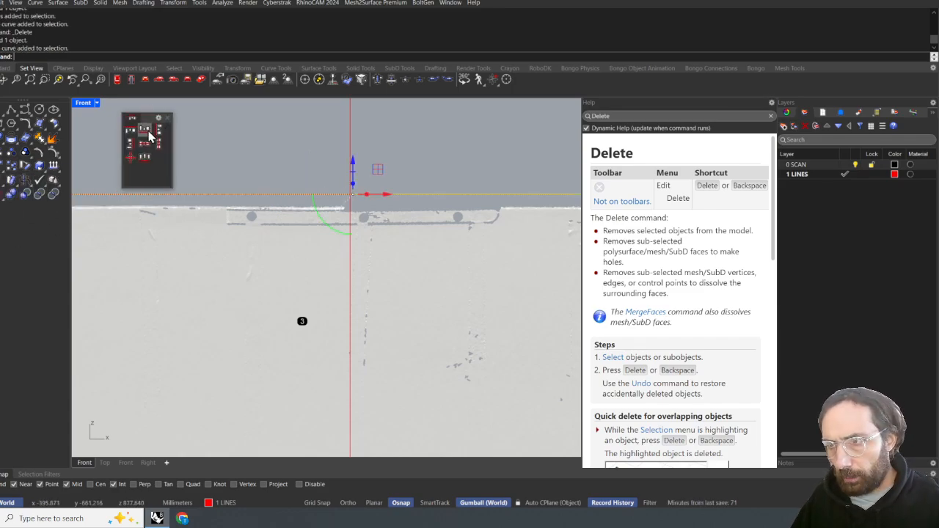
pyautogui.click(147, 132)
pyautogui.scroll(4, 341, 210)
pyautogui.scroll(-3, 329, 207)
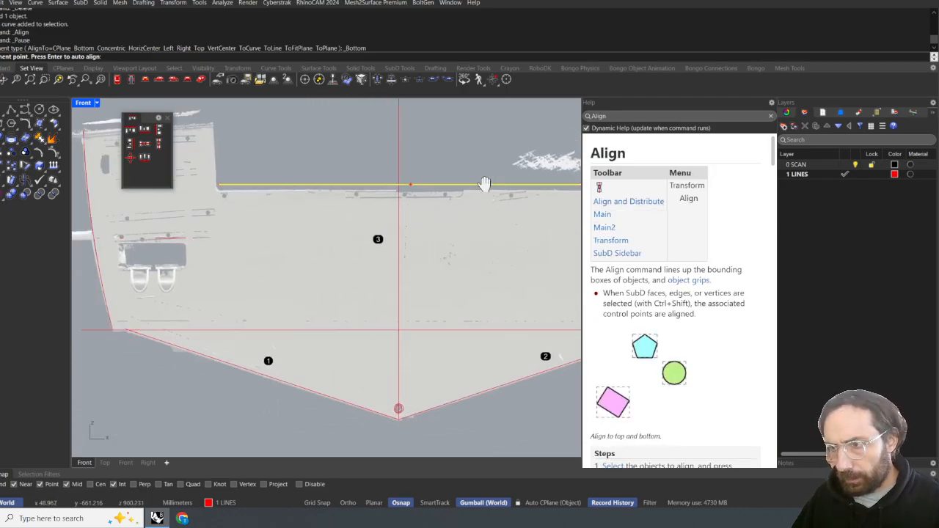
pyautogui.scroll(4, 307, 183)
pyautogui.scroll(5, 307, 183)
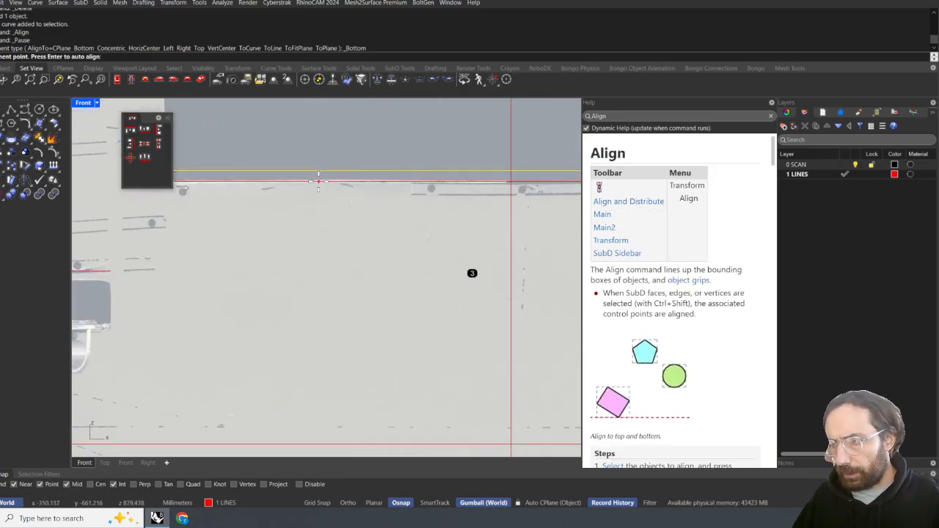
pyautogui.click(349, 175)
pyautogui.scroll(-8, 349, 175)
pyautogui.moveTo(438, 163); pyautogui.dragTo(230, 186, button='right')
pyautogui.click(428, 157)
pyautogui.moveTo(479, 165); pyautogui.dragTo(333, 154, button='right')
pyautogui.scroll(-8, 335, 155)
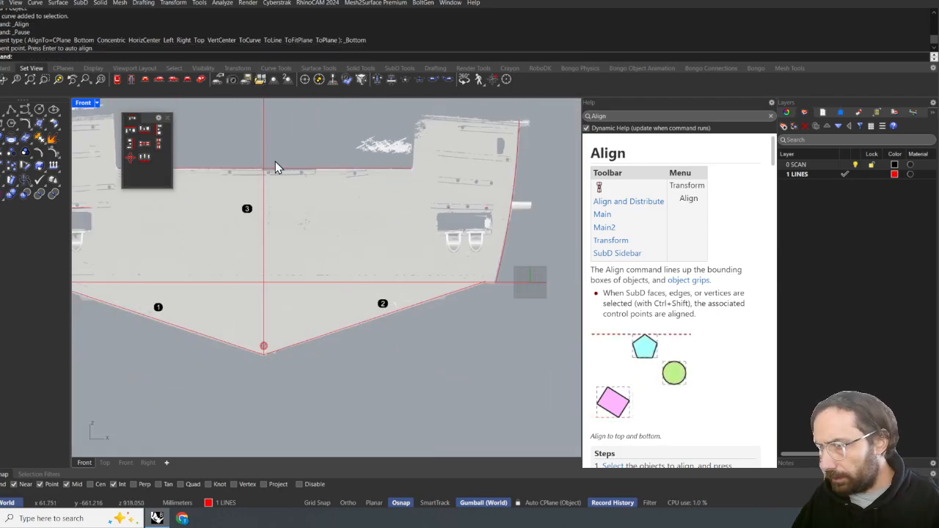
# - Examine how closely the drawn lines follow the scanned transom along the cutout edge and the lower hull
pyautogui.moveTo(193, 166); pyautogui.dragTo(365, 169, button='right')
pyautogui.scroll(12, 364, 171)
pyautogui.scroll(-10, 477, 174)
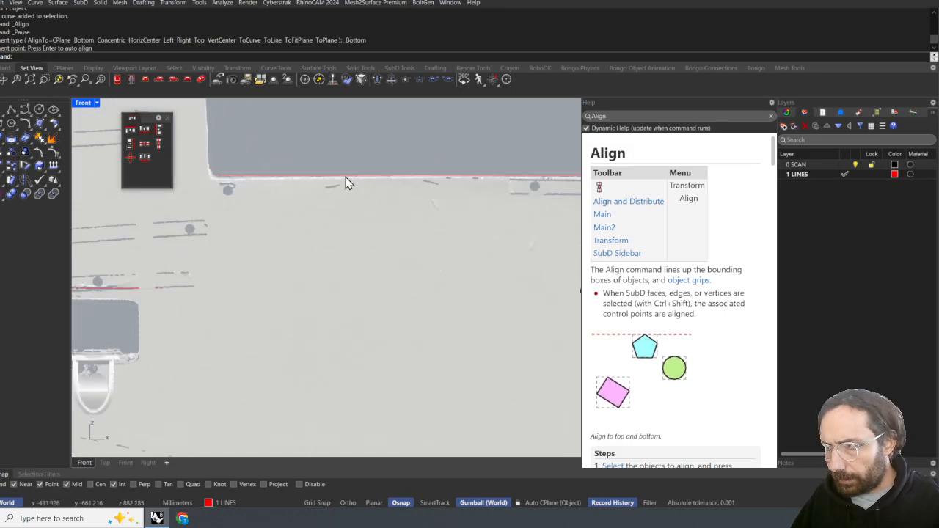
pyautogui.scroll(6, 376, 250)
pyautogui.scroll(4, 376, 250)
pyautogui.scroll(-5, 384, 217)
pyautogui.moveTo(383, 218); pyautogui.dragTo(419, 334, button='right')
pyautogui.scroll(12, 547, 198)
pyautogui.scroll(7, 367, 224)
pyautogui.scroll(-15, 352, 213)
# - Add a horizontal linear dimension from the centreline to the scanned right side edge of the central cutout
pyautogui.click(93, 69)
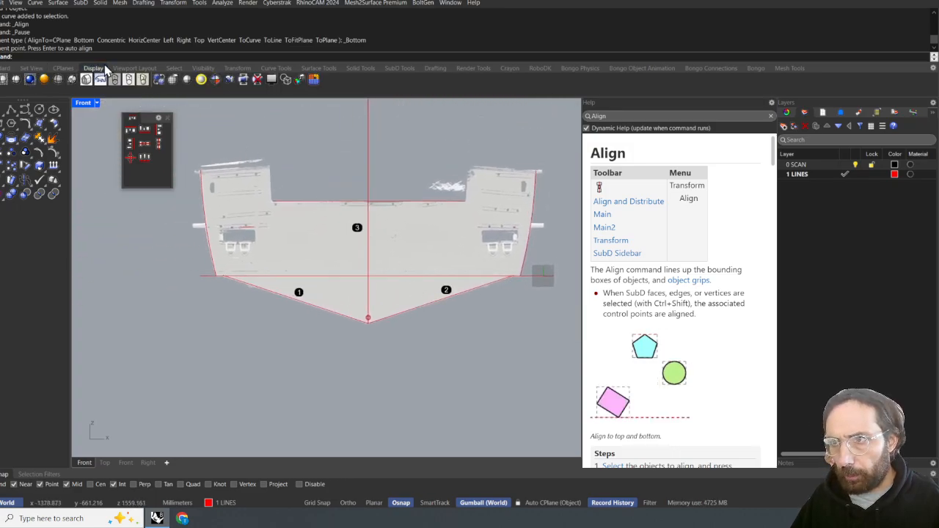
pyautogui.click(433, 67)
pyautogui.click(62, 79)
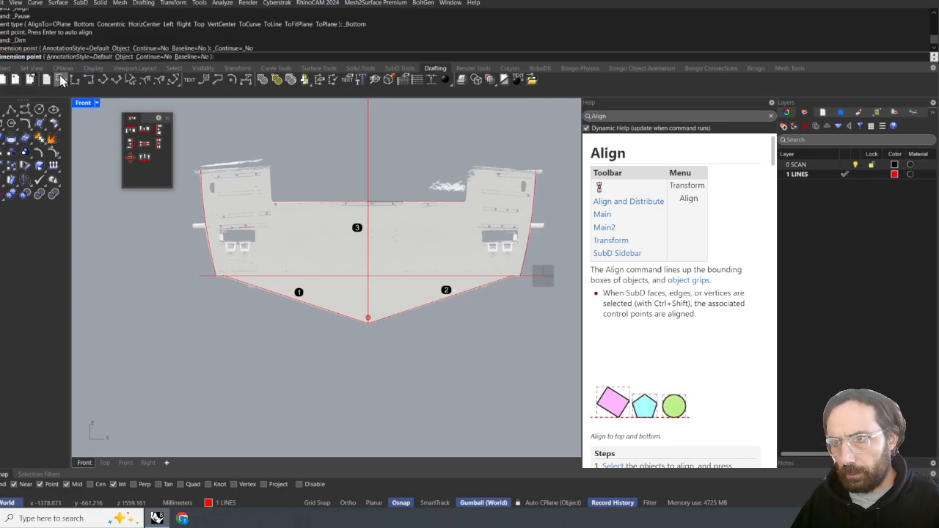
pyautogui.scroll(5, 376, 187)
pyautogui.click(376, 179)
pyautogui.moveTo(550, 172); pyautogui.dragTo(365, 182, button='right')
pyautogui.scroll(12, 433, 179)
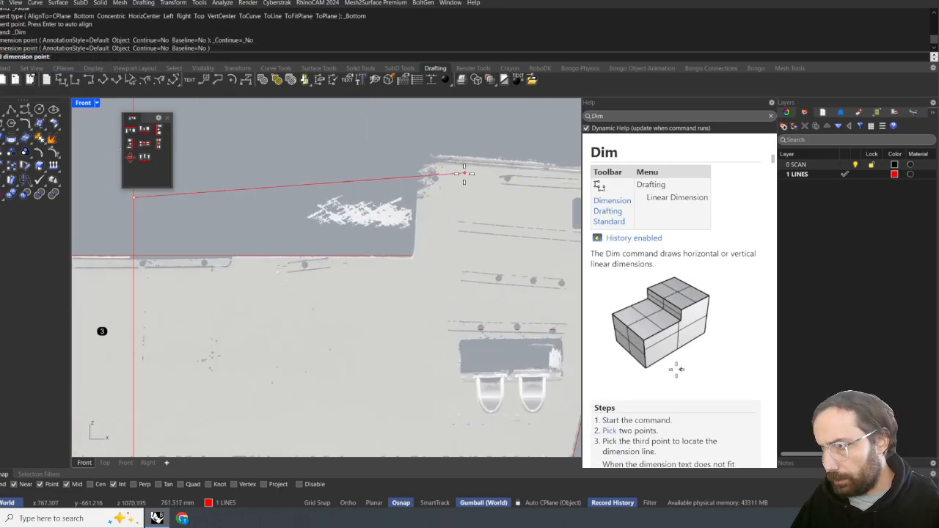
pyautogui.scroll(-6, 346, 258)
pyautogui.moveTo(351, 356); pyautogui.dragTo(357, 286, button='right')
pyautogui.scroll(7, 355, 285)
pyautogui.scroll(3, 398, 249)
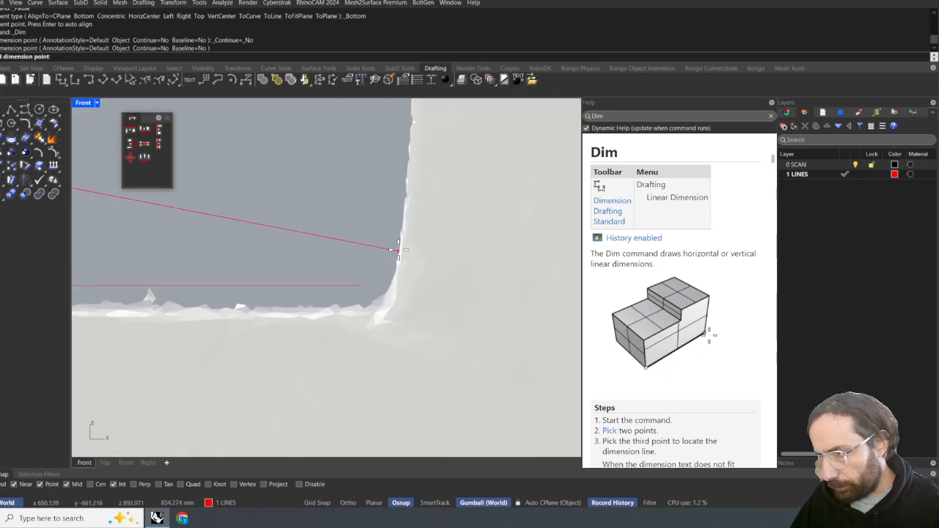
pyautogui.click(396, 238)
pyautogui.scroll(-8, 221, 229)
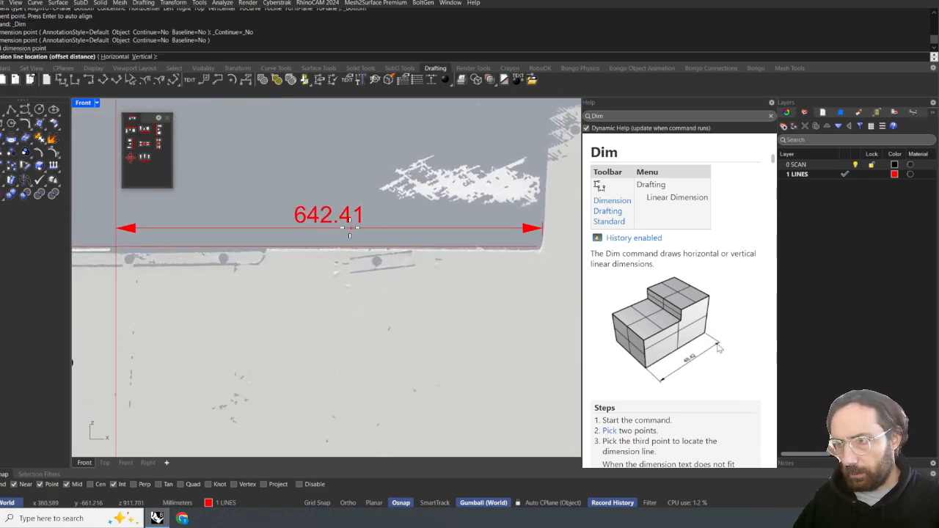
pyautogui.moveTo(206, 226); pyautogui.dragTo(426, 229, button='right')
# - Add a matching horizontal dimension from the centreline to the cutout's scanned left side edge, in line with the right one
pyautogui.rightClick(291, 227)
pyautogui.click(337, 217)
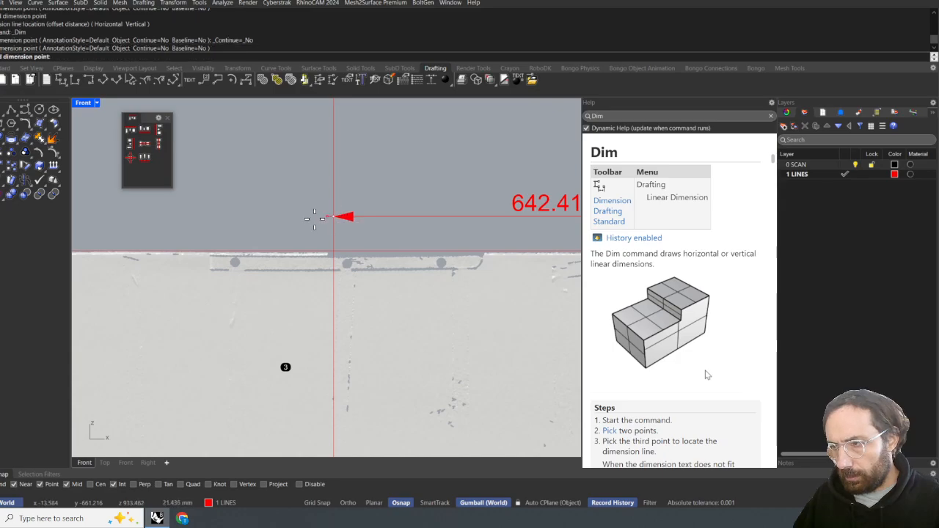
pyautogui.scroll(-10, 264, 218)
pyautogui.moveTo(209, 217); pyautogui.dragTo(422, 219, button='right')
pyautogui.scroll(8, 413, 215)
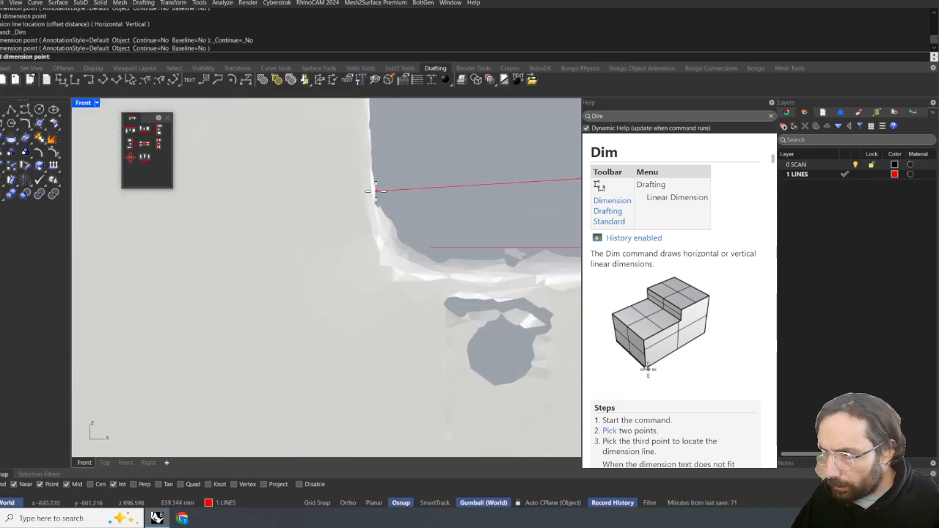
pyautogui.click(394, 184)
pyautogui.scroll(-10, 395, 182)
pyautogui.moveTo(402, 180); pyautogui.dragTo(265, 177, button='right')
pyautogui.scroll(-4, 471, 162)
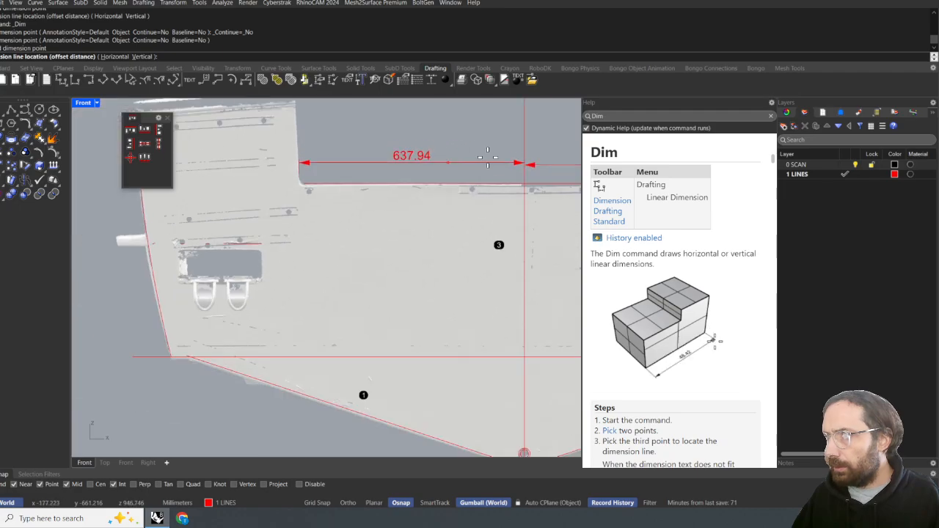
pyautogui.moveTo(491, 157); pyautogui.dragTo(400, 166, button='right')
pyautogui.click(434, 174)
pyautogui.moveTo(505, 176); pyautogui.dragTo(447, 174, button='right')
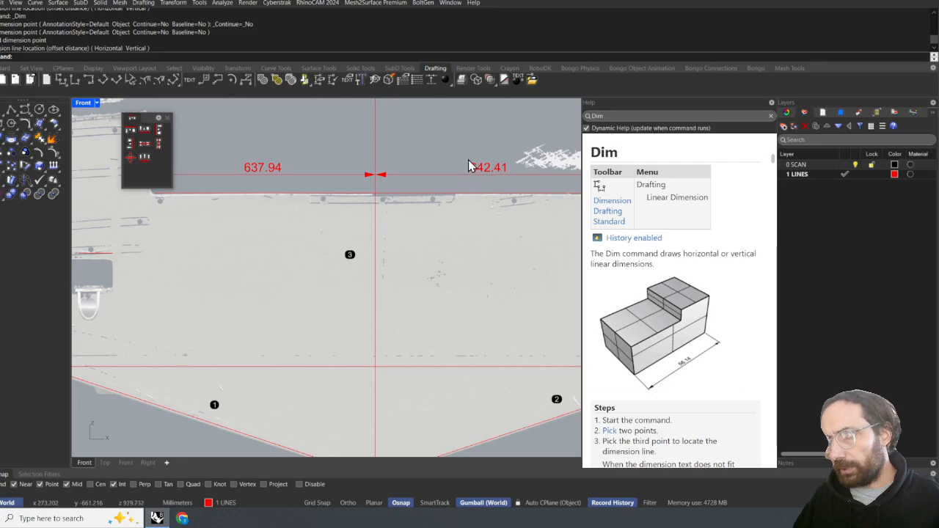
# - Dimension horizontally from the intersection of the centreline and lower horizontal line to the scanned left lower corner, placing it below the hull
pyautogui.scroll(-2, 484, 142)
pyautogui.moveTo(502, 140)
pyautogui.mouseDown(button='right')
pyautogui.moveTo(459, 172)
pyautogui.moveTo(453, 165)
pyautogui.moveTo(512, 132)
pyautogui.moveTo(488, 146)
pyautogui.mouseUp(button='right')
pyautogui.scroll(-4, 499, 148)
pyautogui.scroll(-2, 437, 229)
pyautogui.moveTo(438, 230); pyautogui.dragTo(443, 187, button='right')
pyautogui.scroll(10, 369, 245)
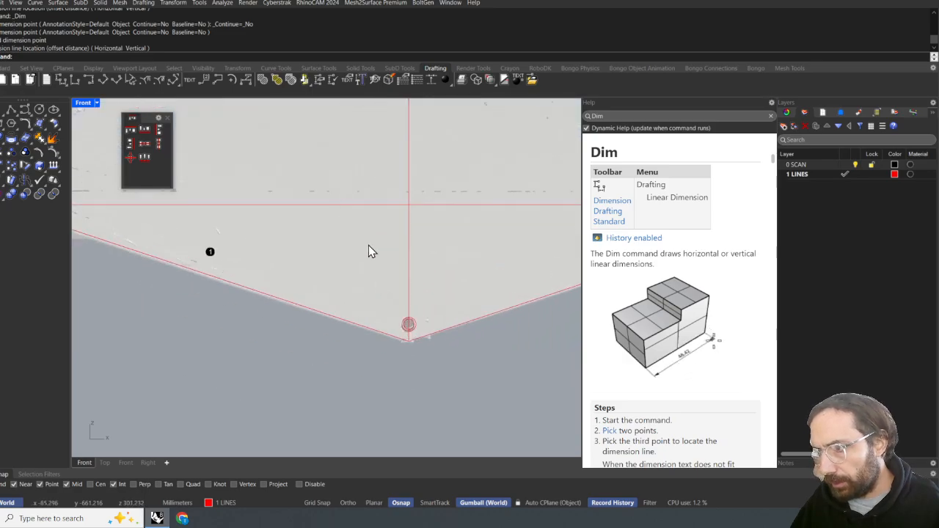
pyautogui.moveTo(401, 221); pyautogui.dragTo(436, 215, button='right')
pyautogui.scroll(6, 462, 210)
pyautogui.rightClick(419, 210)
pyautogui.click(429, 194)
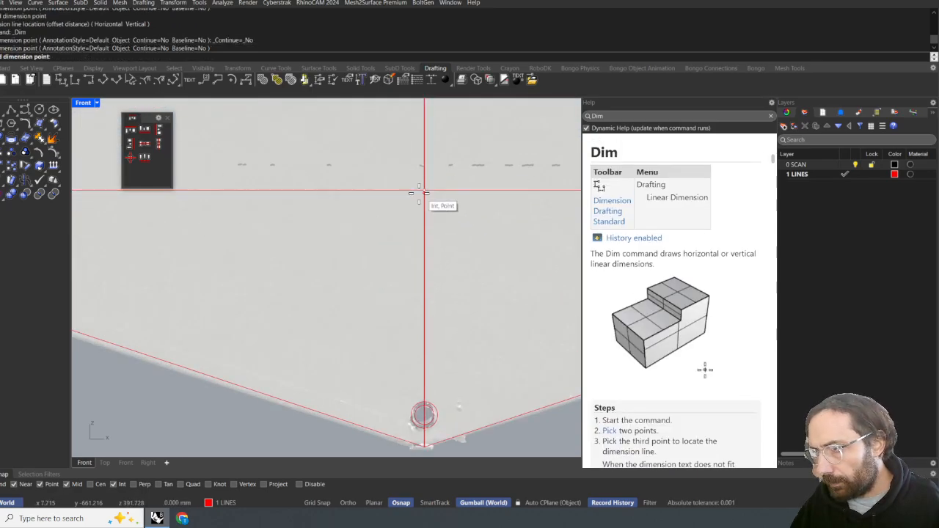
pyautogui.scroll(-8, 429, 194)
pyautogui.moveTo(198, 192); pyautogui.dragTo(353, 209, button='right')
pyautogui.scroll(15, 367, 210)
pyautogui.scroll(3, 367, 226)
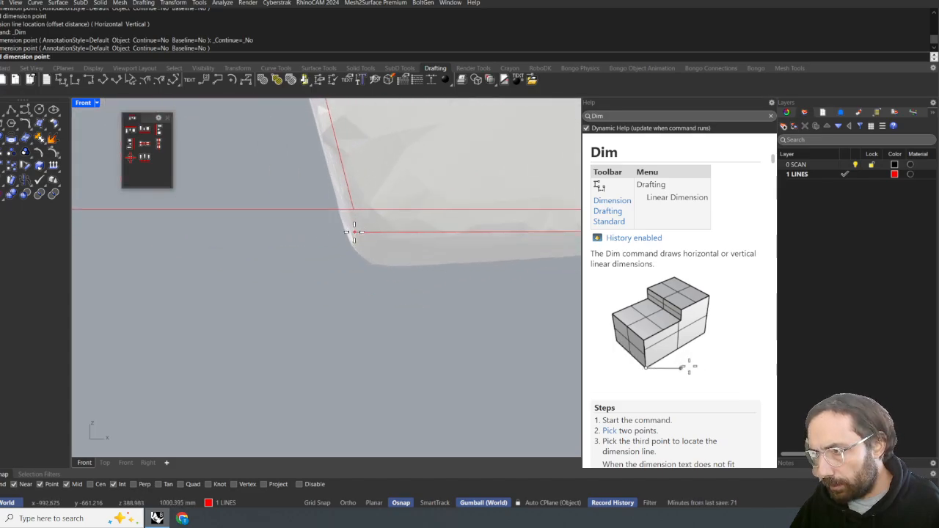
pyautogui.scroll(3, 337, 218)
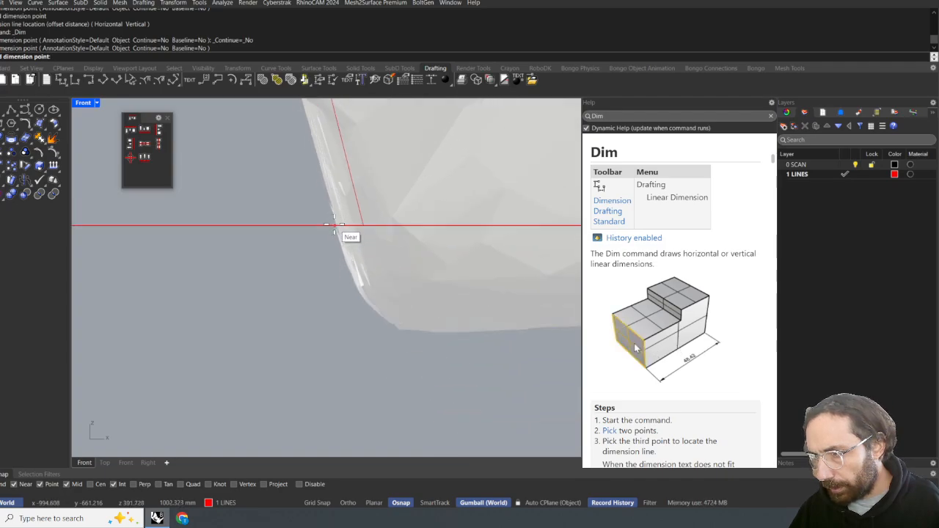
pyautogui.click(331, 225)
pyautogui.scroll(-2, 345, 235)
pyautogui.moveTo(470, 352); pyautogui.dragTo(346, 328, button='right')
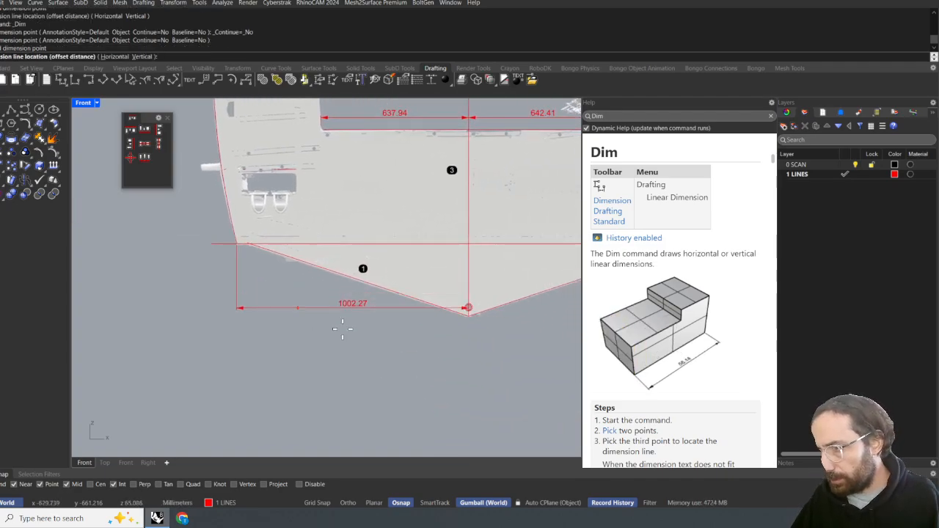
pyautogui.click(400, 360)
# - Add the matching horizontal dimension from the centreline intersection to the scanned right lower corner, level with the left one
pyautogui.moveTo(512, 251); pyautogui.dragTo(409, 256, button='right')
pyautogui.scroll(9, 409, 256)
pyautogui.rightClick(397, 252)
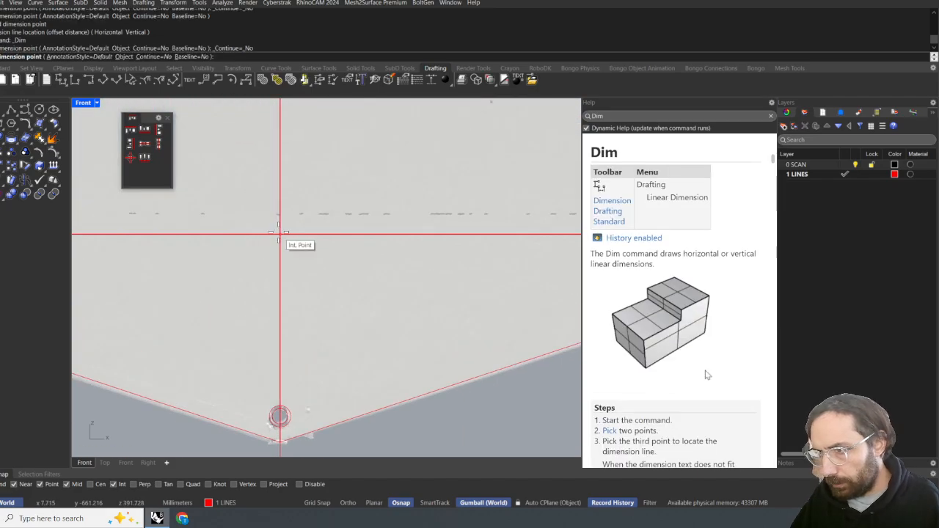
pyautogui.scroll(-5, 345, 242)
pyautogui.scroll(10, 489, 242)
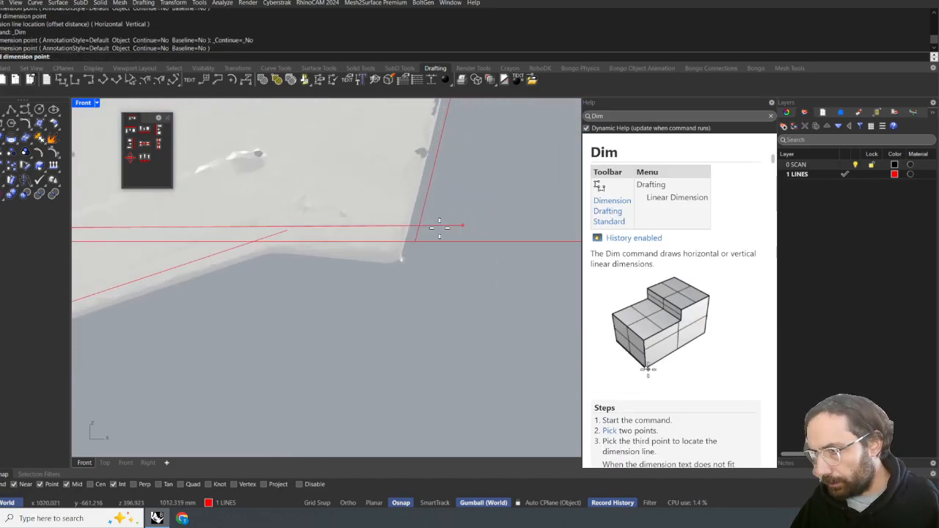
pyautogui.scroll(4, 346, 264)
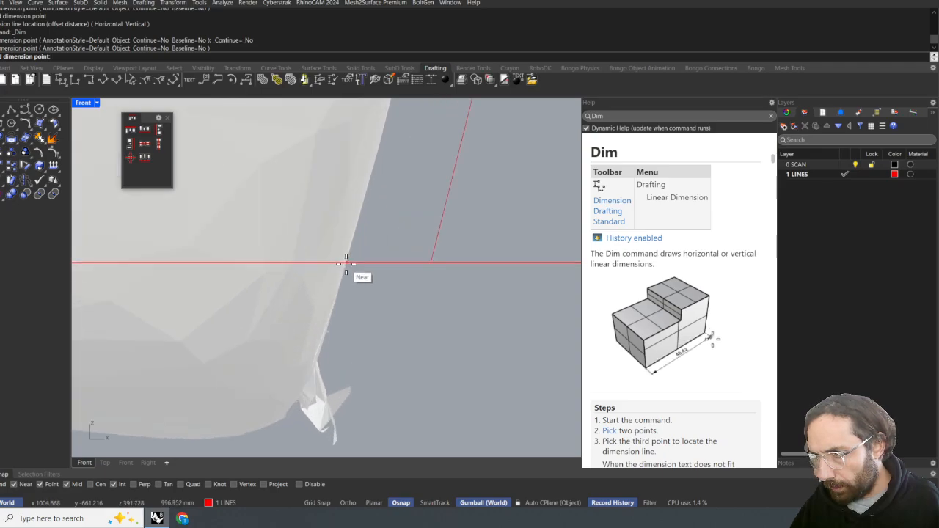
pyautogui.click(346, 262)
pyautogui.scroll(-12, 344, 266)
pyautogui.scroll(-8, 333, 278)
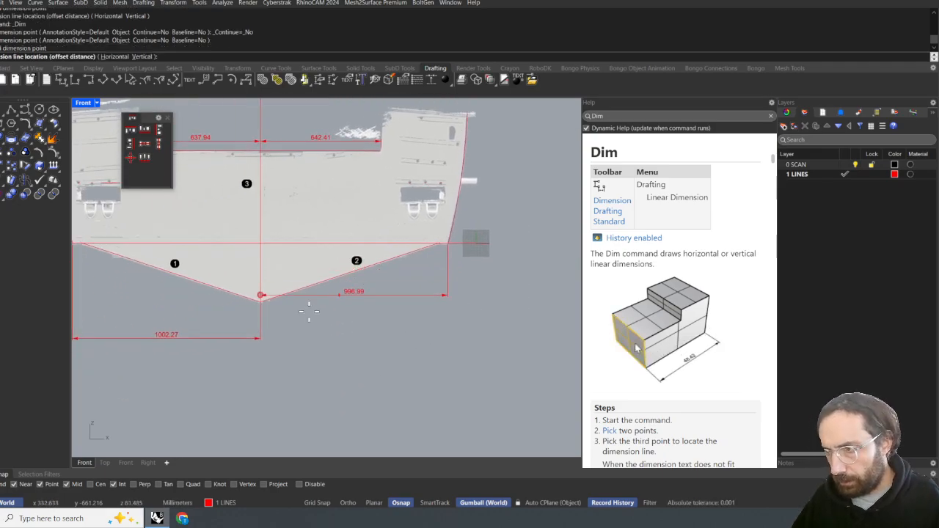
pyautogui.click(261, 338)
pyautogui.moveTo(297, 344); pyautogui.dragTo(372, 333, button='right')
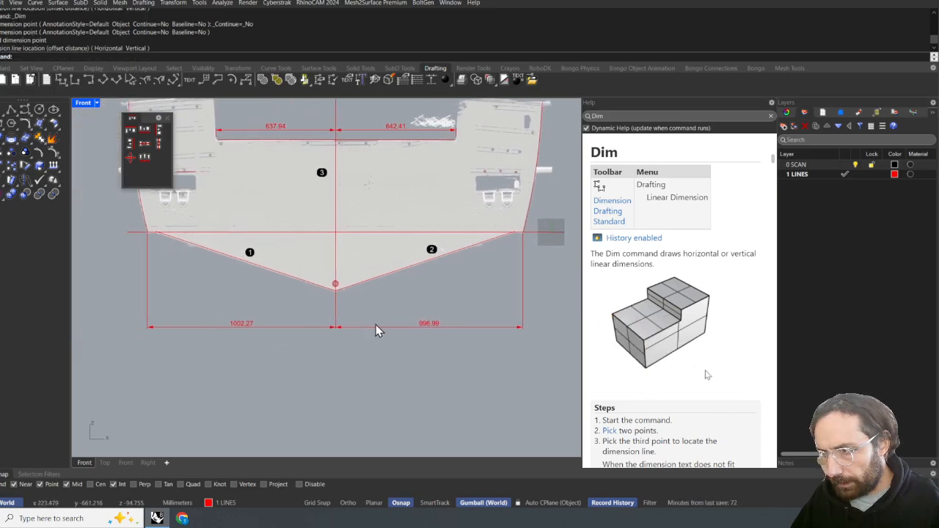
# - Delete the two horizontal dimensions below the hull that run from the centreline to the lower corners
pyautogui.scroll(3, 429, 329)
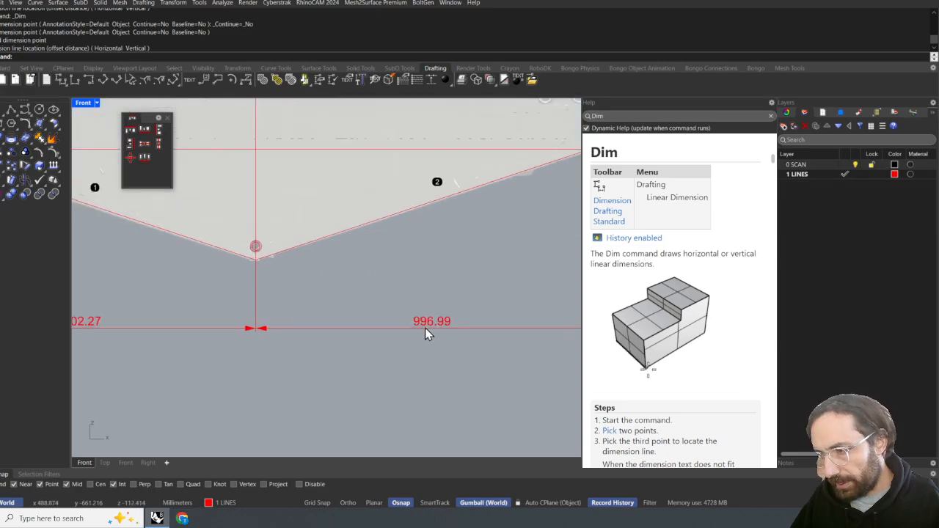
pyautogui.scroll(-5, 427, 334)
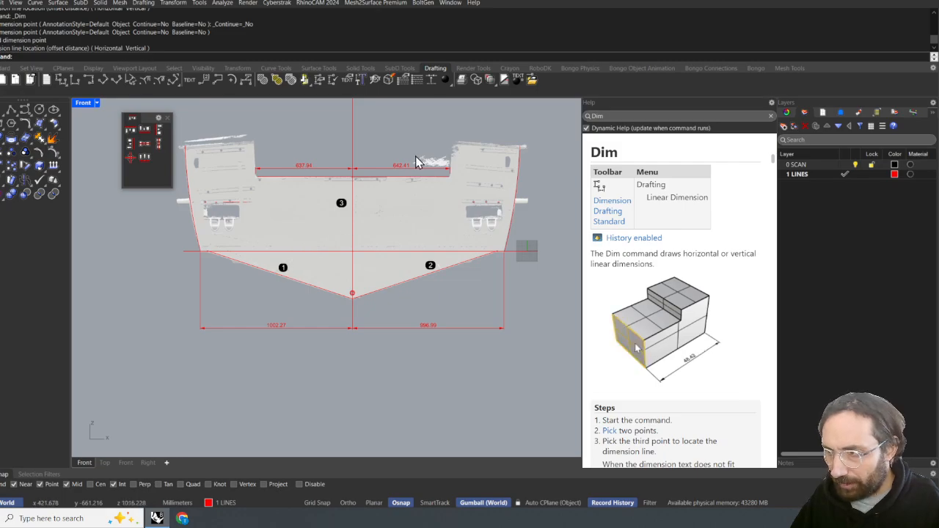
pyautogui.moveTo(407, 206); pyautogui.dragTo(420, 237, button='right')
pyautogui.moveTo(366, 367); pyautogui.dragTo(316, 351)
pyautogui.press('Delete')
pyautogui.scroll(4, 487, 294)
pyautogui.scroll(-3, 390, 295)
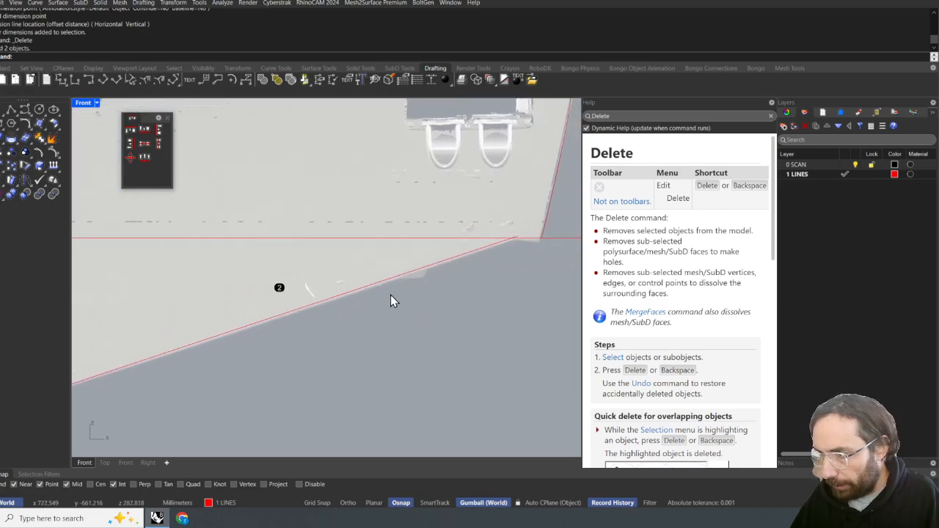
# - Delete the slanted reference line along the right half of the hull bottom
pyautogui.click(360, 289)
pyautogui.press('Delete')
pyautogui.moveTo(94, 372); pyautogui.dragTo(311, 344, button='right')
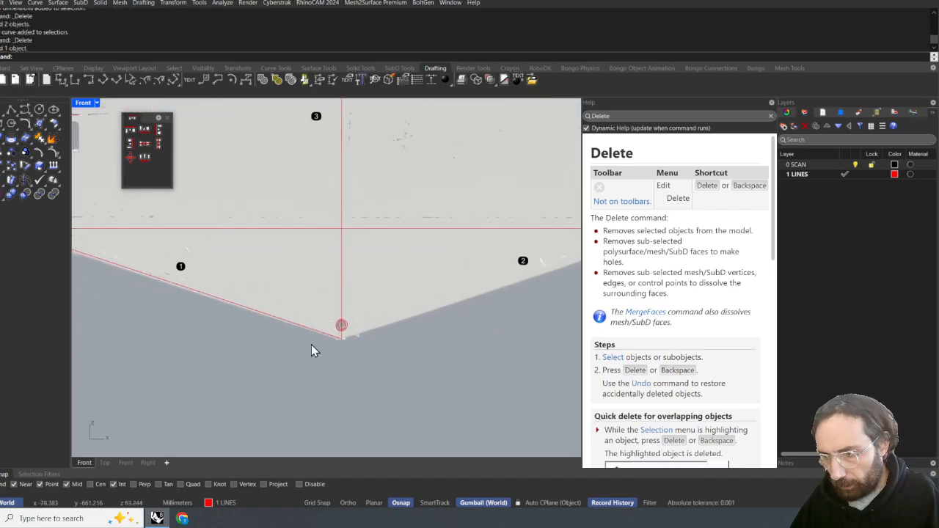
# - Nudge the slanted line on the left hull bottom downward by 0.3 mm in 0.1 mm increments
pyautogui.scroll(10, 315, 336)
pyautogui.moveTo(461, 313); pyautogui.dragTo(402, 301, button='right')
pyautogui.click(355, 333)
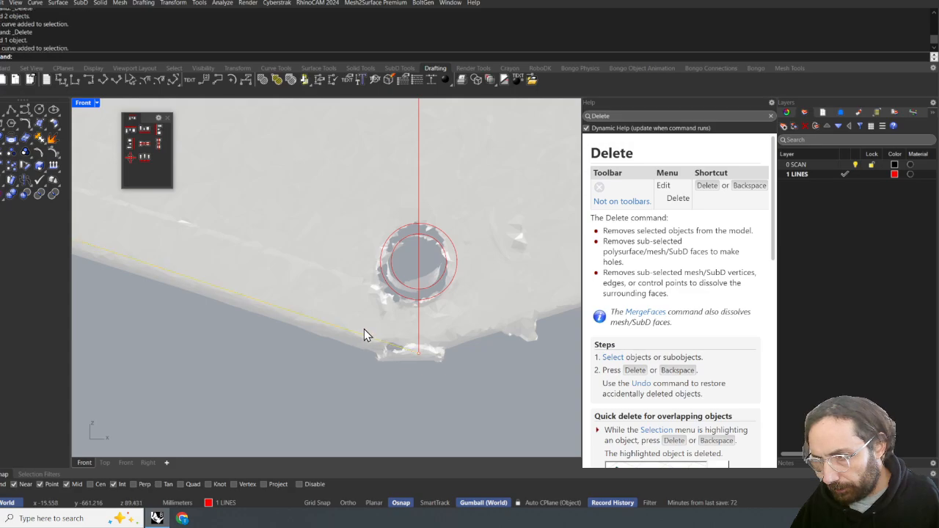
pyautogui.scroll(-2, 362, 336)
pyautogui.hotkey('alt', 'Down')
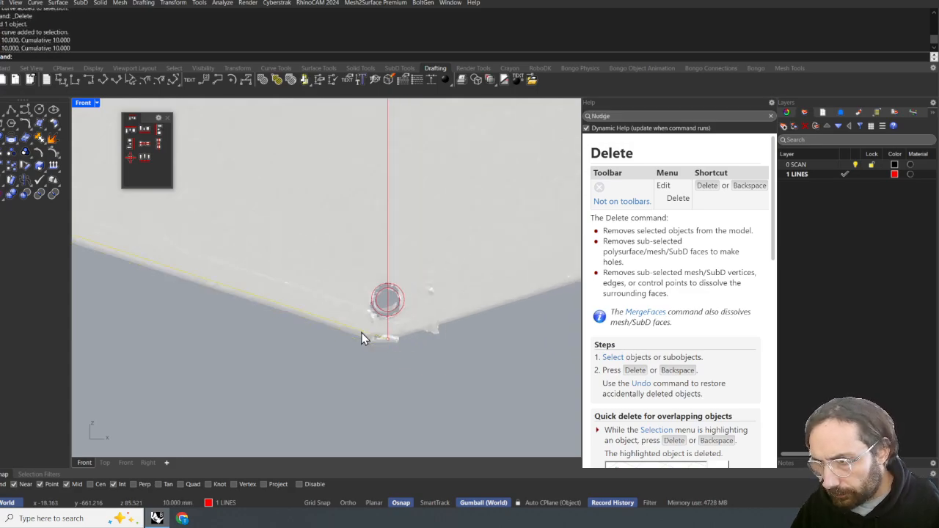
pyautogui.hotkey('ctrl', 'alt', 'Down')
pyautogui.hotkey('ctrl', 'alt', 'Down')
pyautogui.scroll(2, 203, 300)
pyautogui.moveTo(203, 299); pyautogui.dragTo(261, 298, button='right')
pyautogui.scroll(-12, 261, 298)
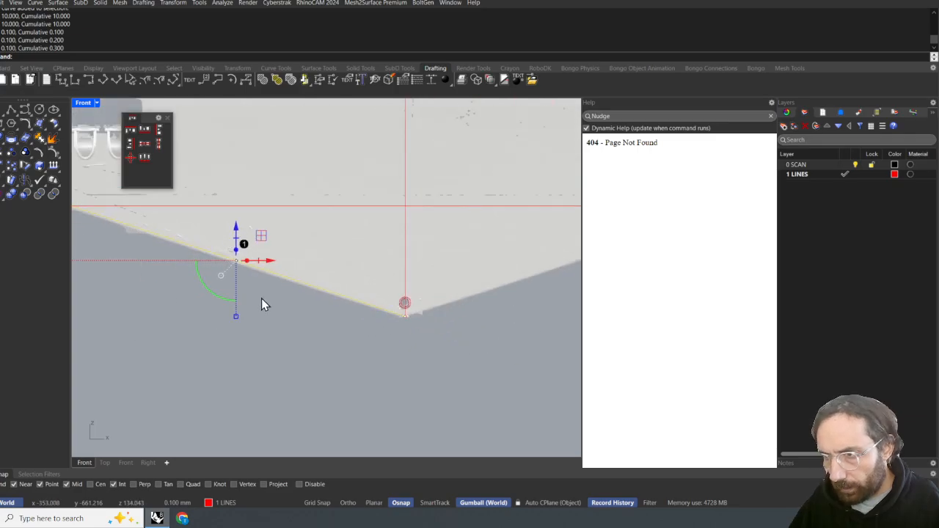
# - Shift the left hull bottom line slightly down and outward by eye to fit the scanned edge
pyautogui.scroll(10, 262, 298)
pyautogui.scroll(8, 301, 277)
pyautogui.moveTo(301, 252); pyautogui.dragTo(324, 263, button='right')
pyautogui.moveTo(311, 224); pyautogui.dragTo(298, 240)
pyautogui.scroll(-20, 319, 251)
pyautogui.moveTo(366, 277); pyautogui.dragTo(337, 282, button='right')
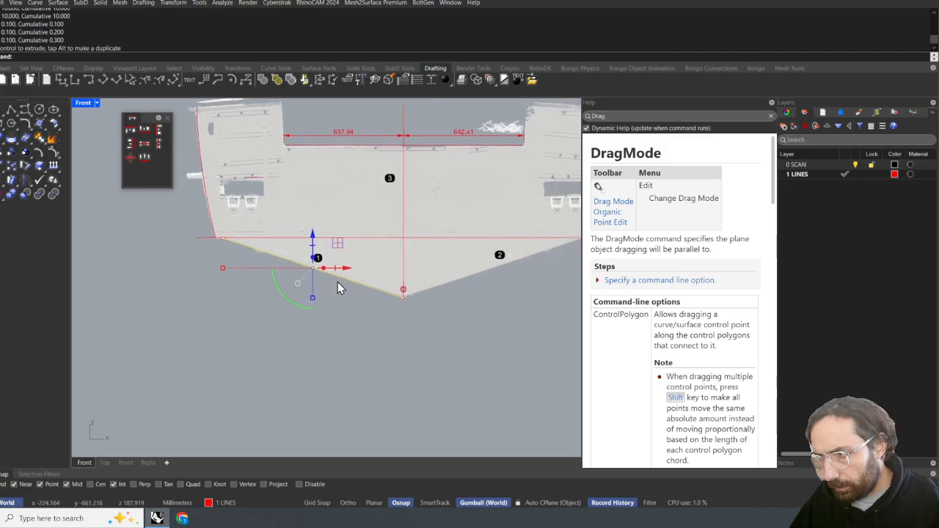
# - Mirror a copy of the left hull bottom line to the right side about the vertical centreline
pyautogui.scroll(8, 400, 294)
pyautogui.press('Return')
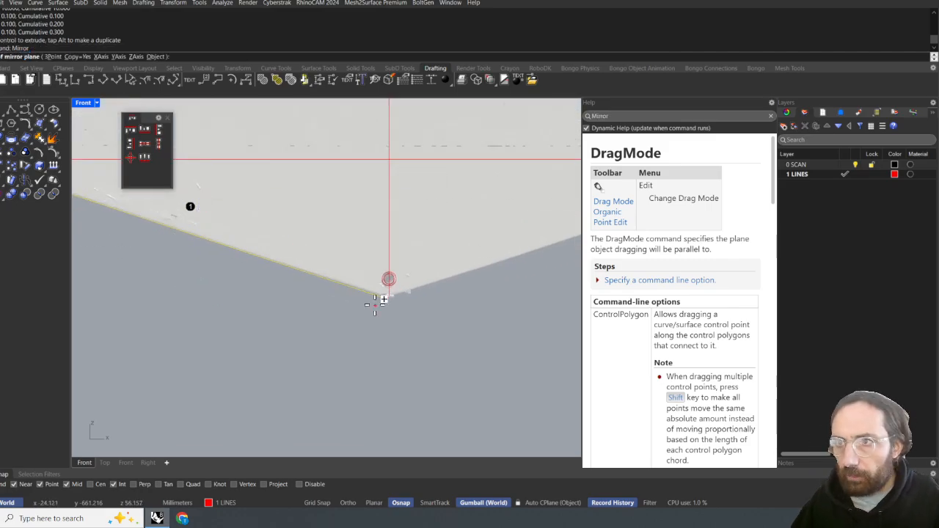
pyautogui.scroll(5, 383, 300)
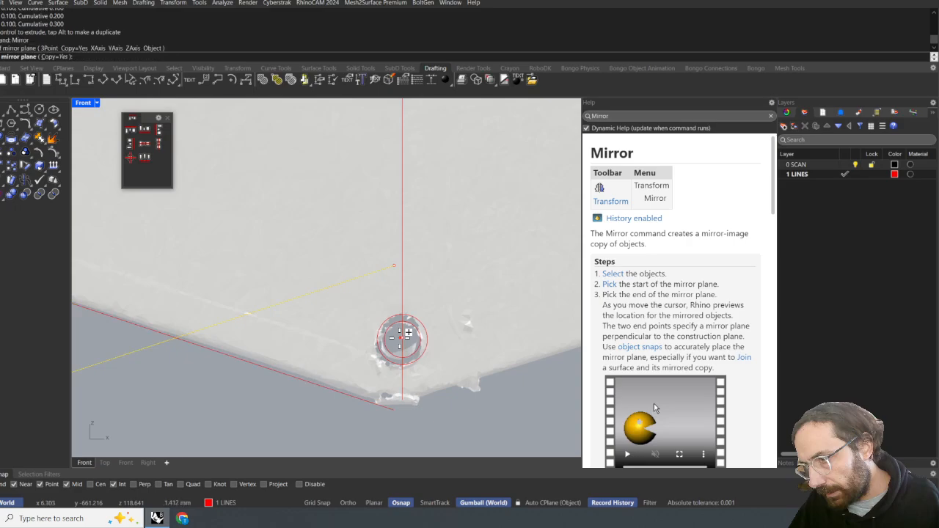
pyautogui.click(394, 407)
pyautogui.scroll(-5, 402, 371)
pyautogui.moveTo(408, 374); pyautogui.dragTo(204, 409, button='right')
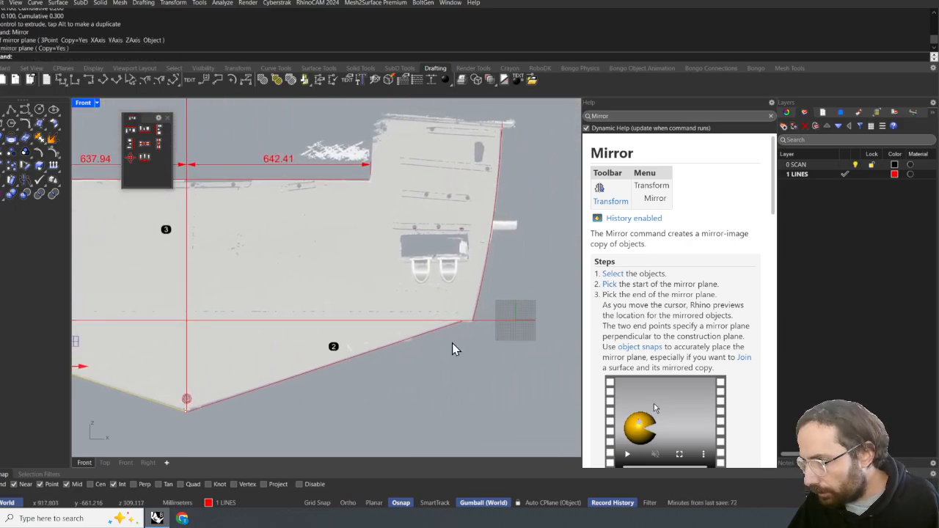
# - Examine how the mirrored line and the left line follow the scanned hull bottom from outer corners to keel
pyautogui.scroll(20, 449, 323)
pyautogui.scroll(-12, 419, 321)
pyautogui.moveTo(165, 354); pyautogui.dragTo(644, 268, button='right')
pyautogui.moveTo(330, 320); pyautogui.dragTo(470, 273, button='right')
pyautogui.moveTo(154, 398)
pyautogui.mouseDown(button='right')
pyautogui.moveTo(345, 330)
pyautogui.moveTo(454, 310)
pyautogui.mouseUp(button='right')
pyautogui.scroll(17, 395, 416)
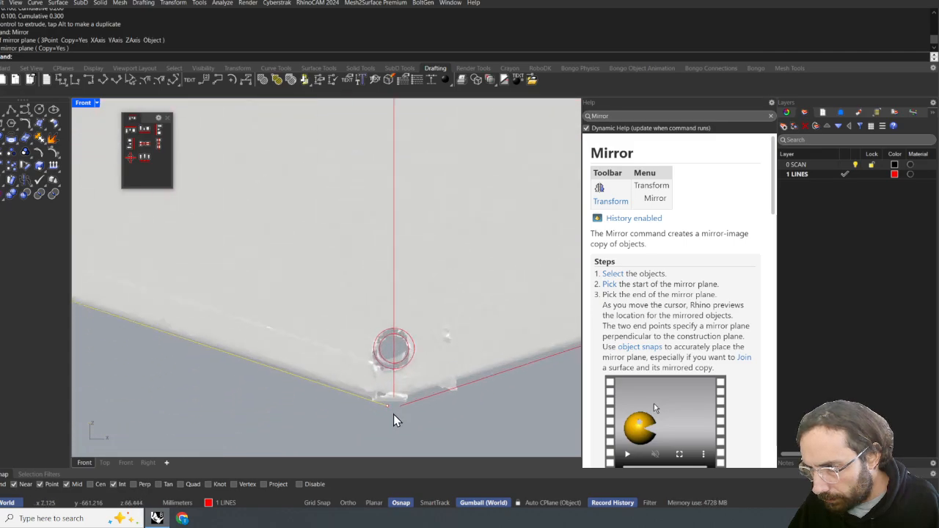
pyautogui.scroll(-12, 398, 389)
pyautogui.press('Escape')
# - Nudge the vertical centreline 1.4 mm to the left in 0.1 mm increments
pyautogui.scroll(10, 383, 378)
pyautogui.moveTo(378, 275); pyautogui.dragTo(401, 266, button='right')
pyautogui.click(382, 302)
pyautogui.click(402, 323)
pyautogui.scroll(-8, 400, 323)
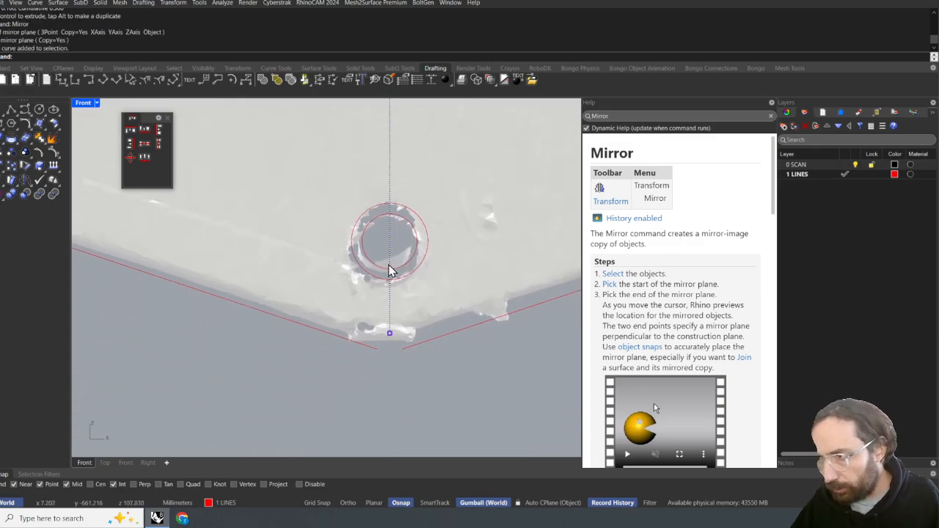
pyautogui.hotkey('shift', 'Left')
pyautogui.hotkey('shift', 'Right')
pyautogui.hotkey('ctrl', 'Right')
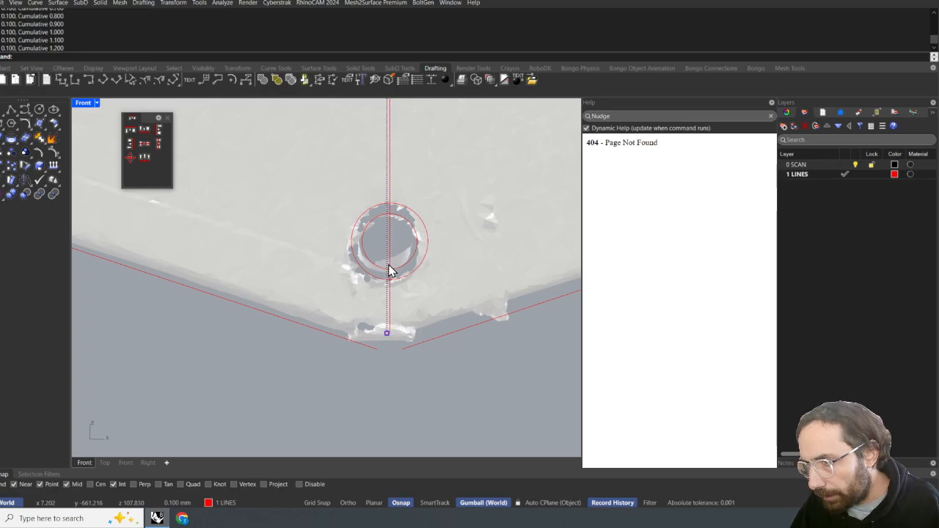
# - Delete the leftover vertical line at the old centreline position, to the right of the shifted one
pyautogui.scroll(3, 389, 268)
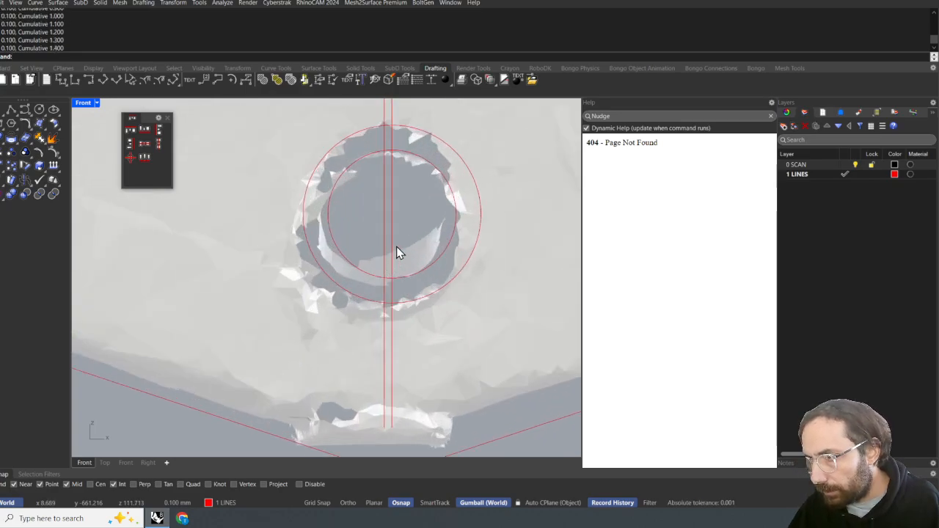
pyautogui.click(394, 247)
pyautogui.press('Delete')
# - Mirror a copy of the left hull bottom line about the shifted centreline
pyautogui.scroll(-2, 400, 245)
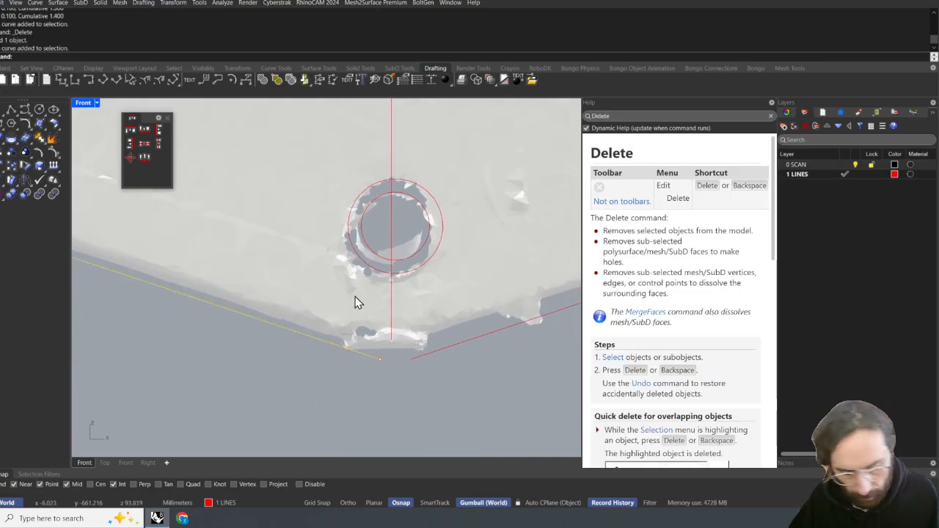
pyautogui.press('Return')
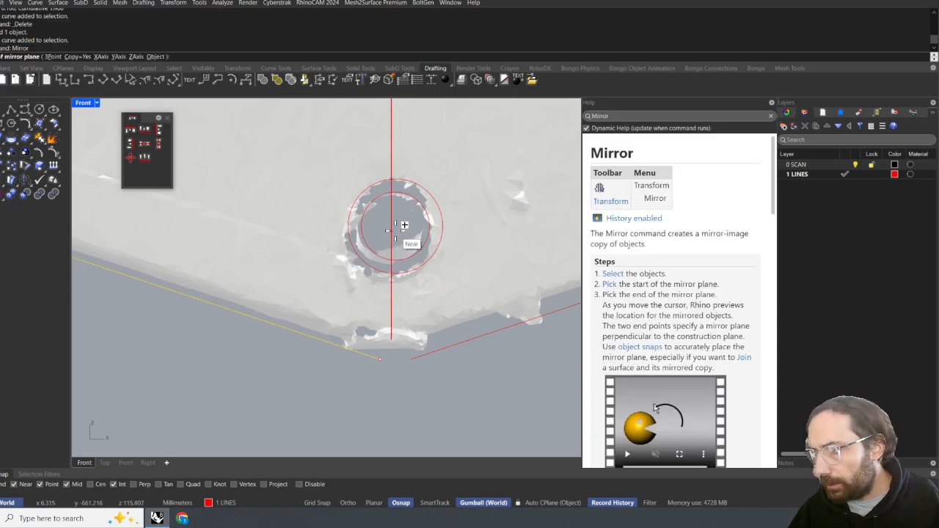
pyautogui.click(395, 230)
pyautogui.click(394, 218)
pyautogui.scroll(-4, 430, 294)
pyautogui.moveTo(430, 294); pyautogui.dragTo(411, 299, button='right')
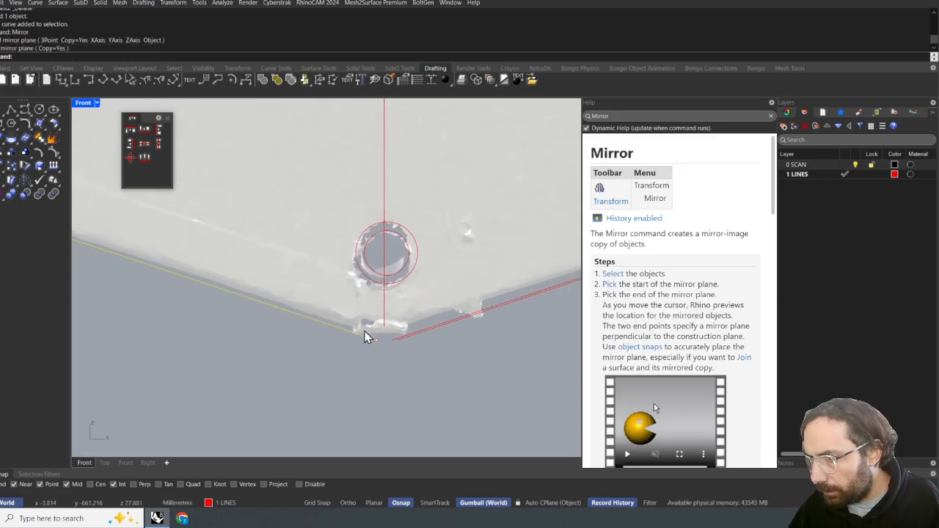
# - Delete the outdated mirrored line on the right hull bottom, the one farther from the scan
pyautogui.scroll(3, 452, 333)
pyautogui.click(468, 337)
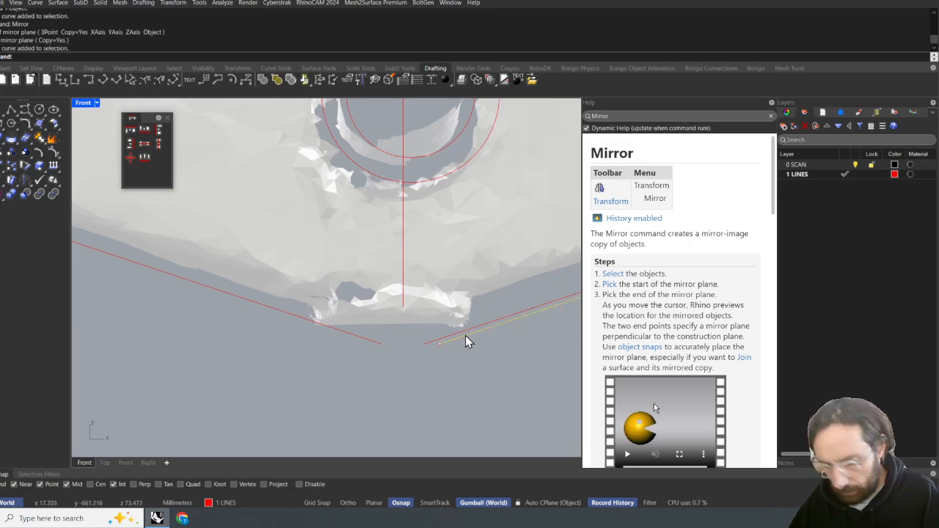
pyautogui.press('Delete')
pyautogui.scroll(-8, 372, 277)
pyautogui.rightClick(591, 297)
pyautogui.click(431, 294)
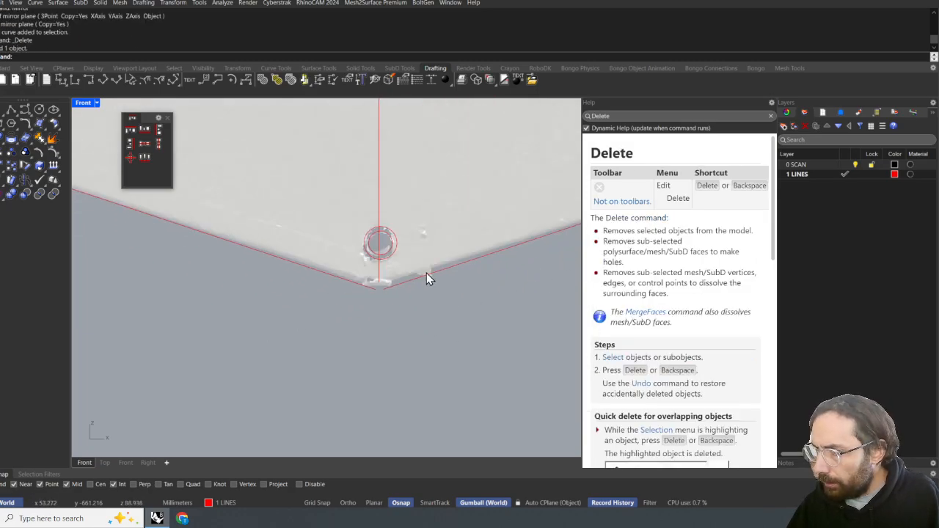
# - Add an aligned dimension for the gap between the mirrored line and the scanned edge near the right lower corner
pyautogui.scroll(-2, 304, 325)
pyautogui.scroll(6, 398, 289)
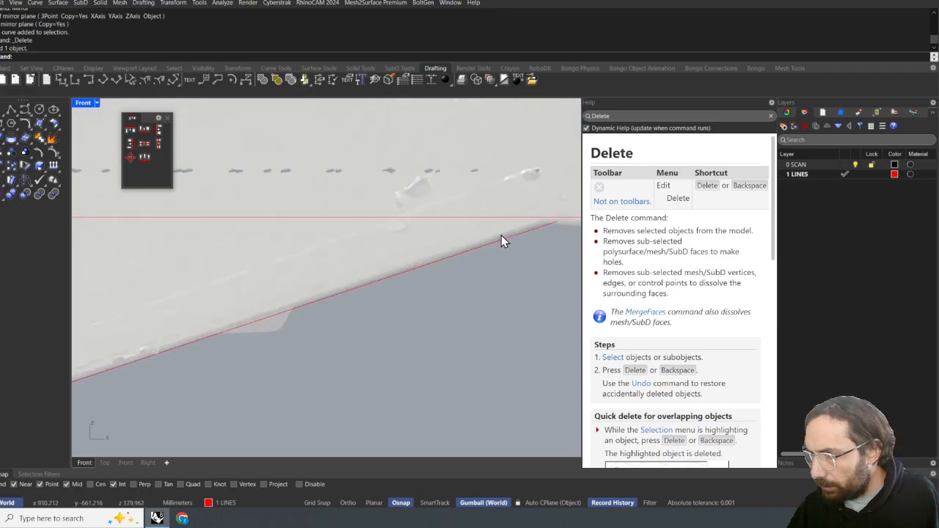
pyautogui.scroll(5, 501, 236)
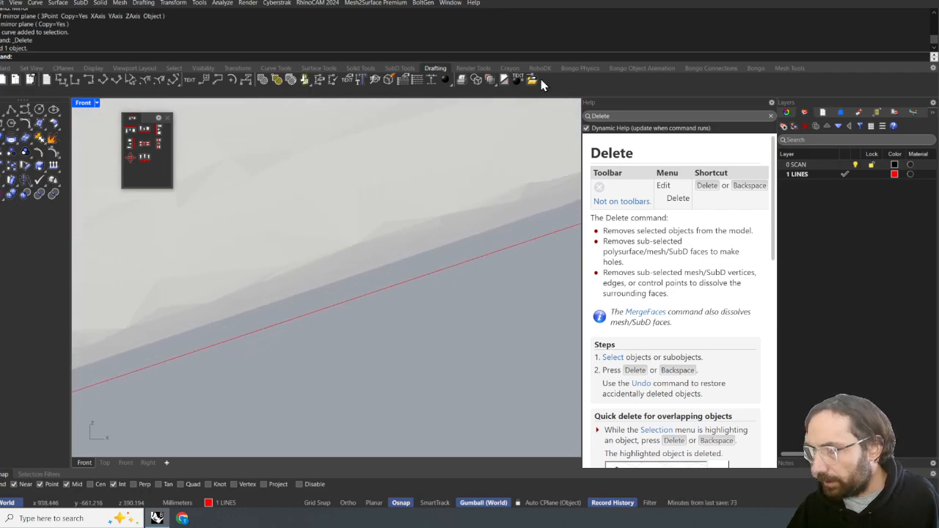
pyautogui.click(104, 81)
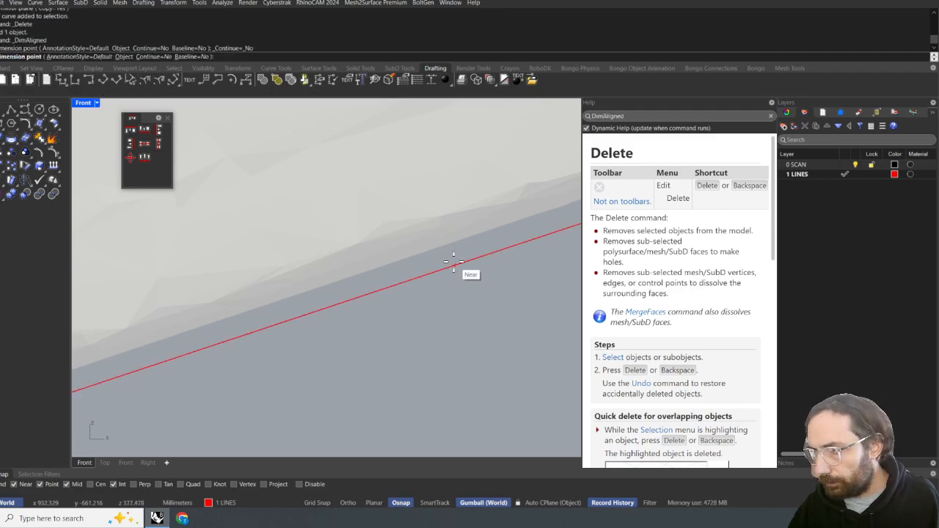
pyautogui.click(453, 261)
pyautogui.click(447, 245)
pyautogui.scroll(-10, 447, 250)
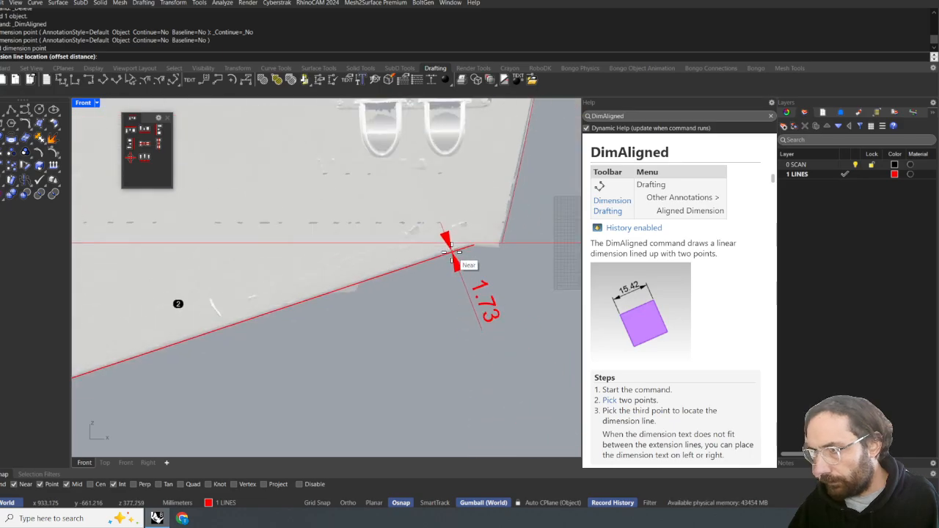
pyautogui.click(442, 249)
# - Add an aligned dimension between the left hull bottom line and the scanned edge near the left lower corner, placed below the hull
pyautogui.scroll(-6, 420, 264)
pyautogui.moveTo(341, 295); pyautogui.dragTo(473, 281, button='right')
pyautogui.scroll(20, 295, 251)
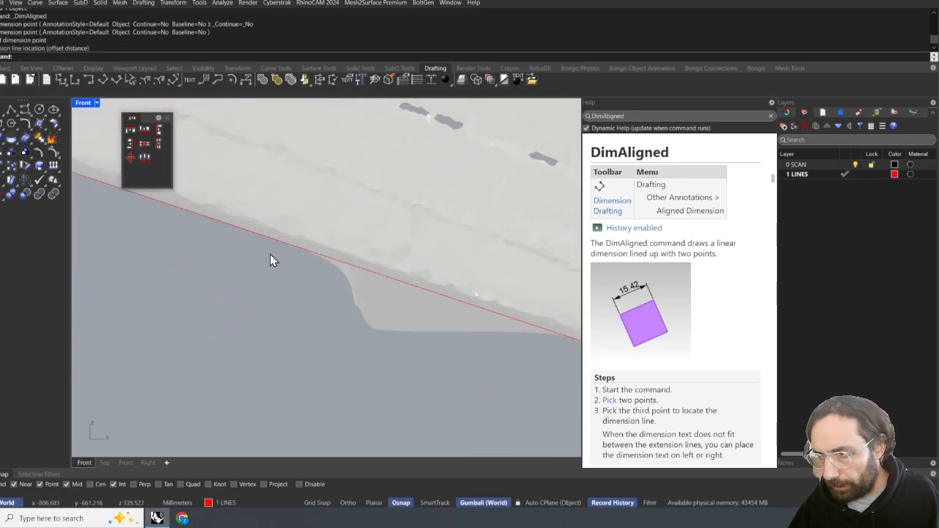
pyautogui.rightClick(275, 236)
pyautogui.click(270, 242)
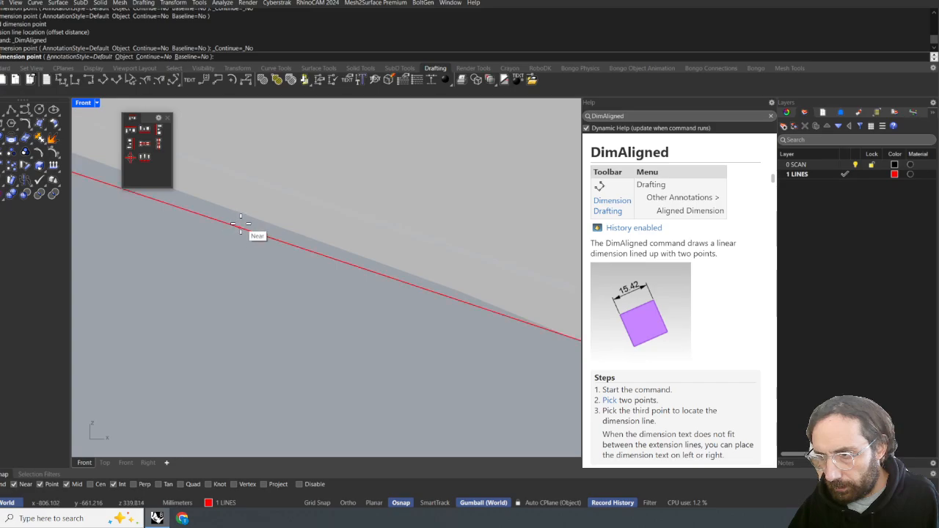
pyautogui.click(247, 230)
pyautogui.scroll(-20, 316, 268)
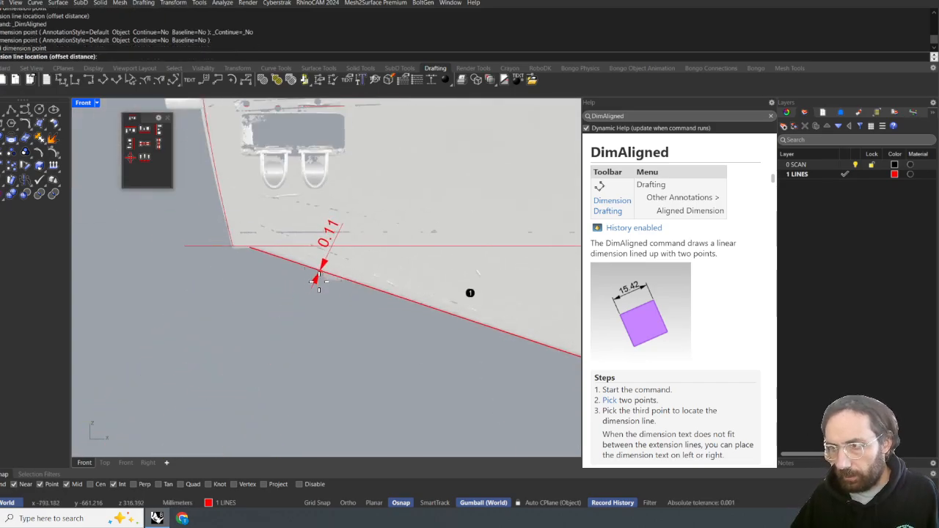
pyautogui.moveTo(319, 271); pyautogui.dragTo(248, 271, button='right')
pyautogui.click(267, 310)
# - Inspect the fit of both hull bottom lines to the scan at the keel and across the whole transom
pyautogui.scroll(-12, 283, 320)
pyautogui.scroll(20, 235, 310)
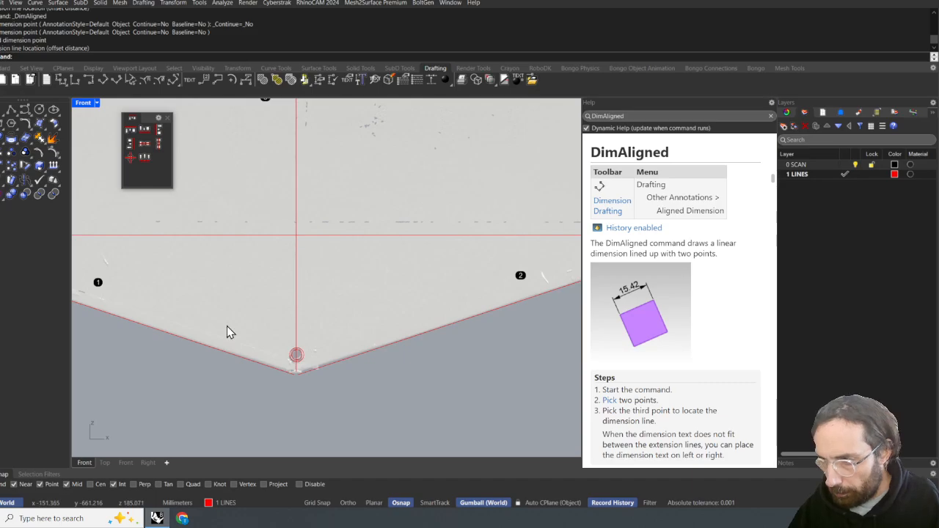
pyautogui.moveTo(253, 402); pyautogui.dragTo(340, 420, button='right')
pyautogui.scroll(7, 316, 380)
pyautogui.scroll(-13, 336, 375)
pyautogui.scroll(20, 337, 377)
pyautogui.scroll(-20, 343, 375)
pyautogui.scroll(-15, 340, 421)
pyautogui.moveTo(352, 357); pyautogui.dragTo(395, 331, button='right')
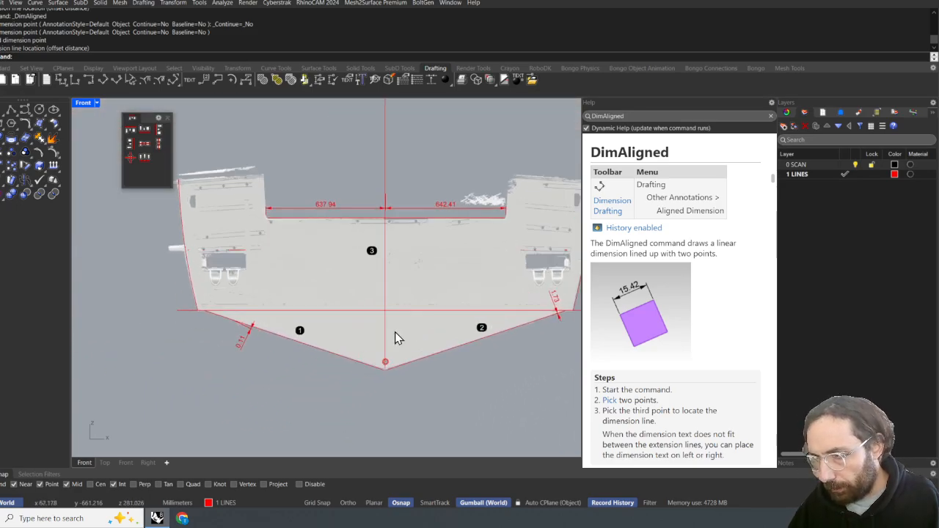
pyautogui.moveTo(407, 262); pyautogui.dragTo(394, 276, button='right')
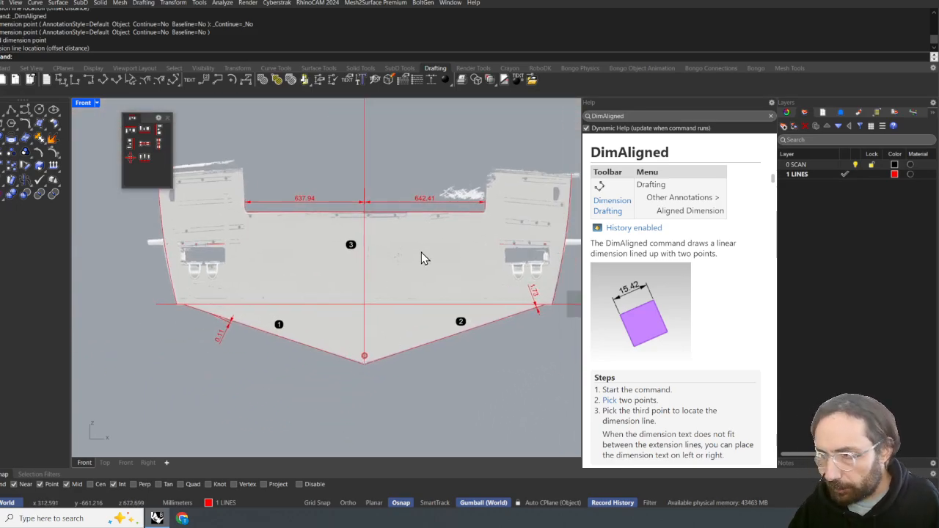
# - Select the grouped scan meshes and make a copy of them in place
pyautogui.click(421, 252)
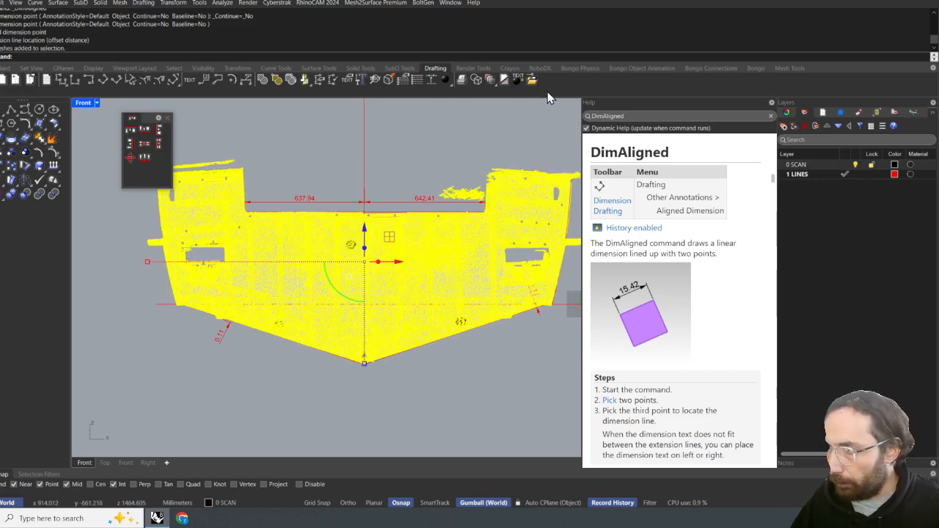
pyautogui.click(784, 114)
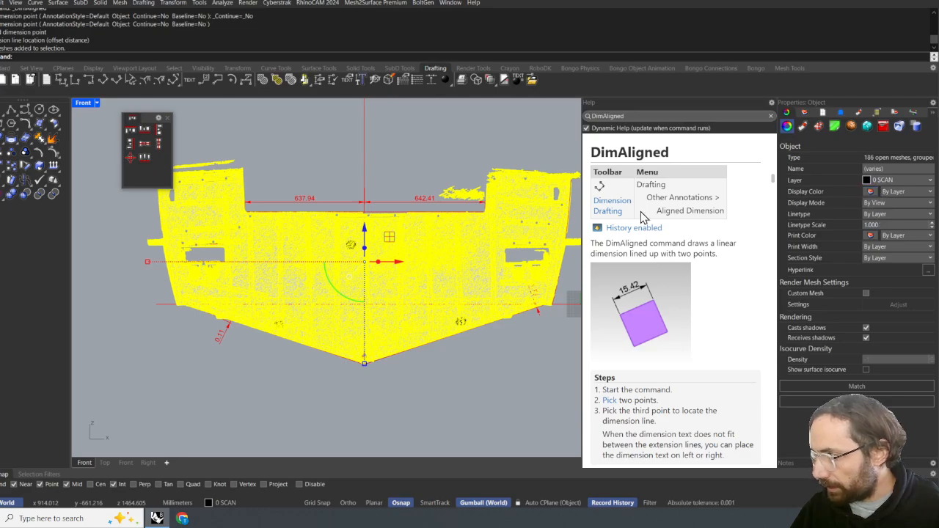
pyautogui.click(438, 133)
pyautogui.click(421, 242)
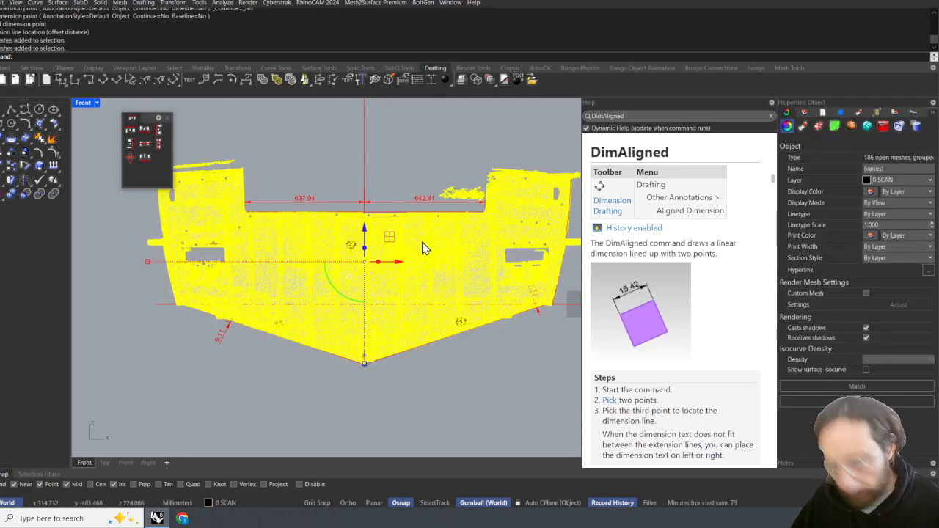
pyautogui.write('CC')
pyautogui.press('Return')
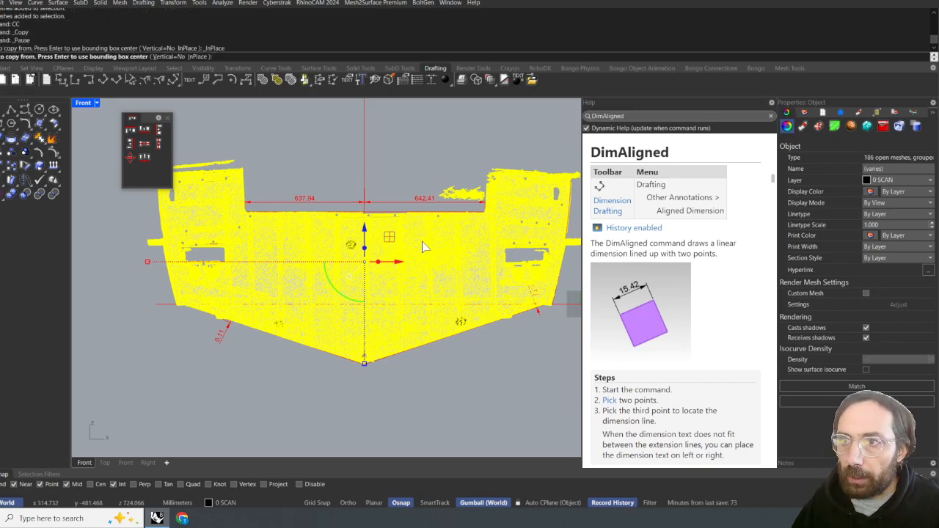
pyautogui.click(431, 131)
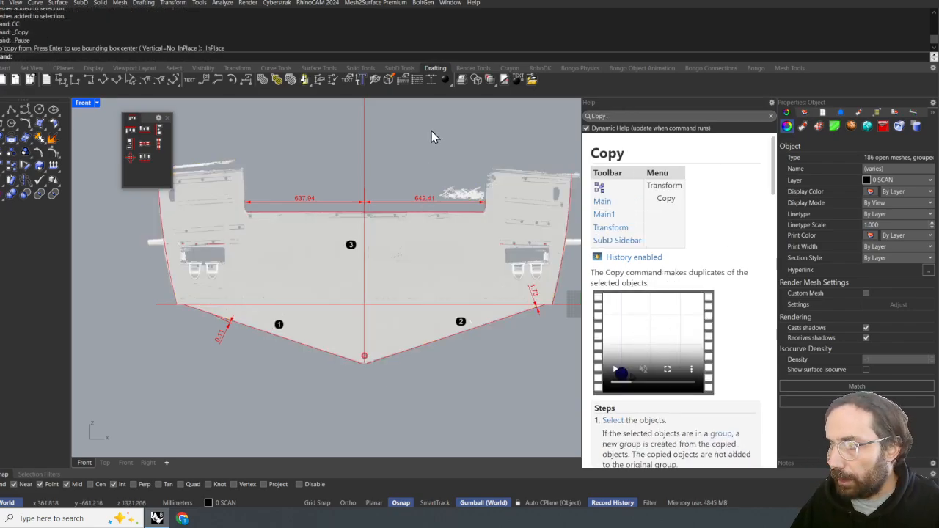
# - Select one of the two coincident scan groups and set its display colour to a custom red
pyautogui.click(417, 222)
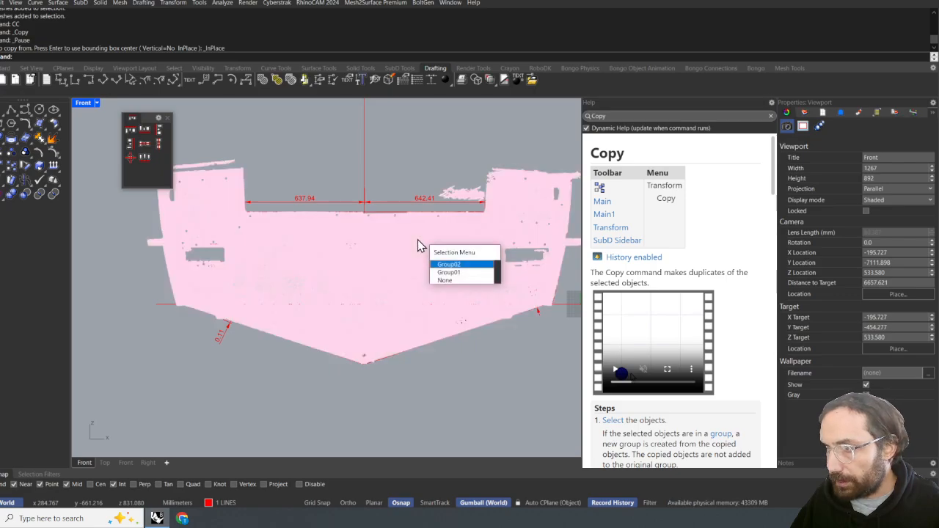
pyautogui.click(440, 277)
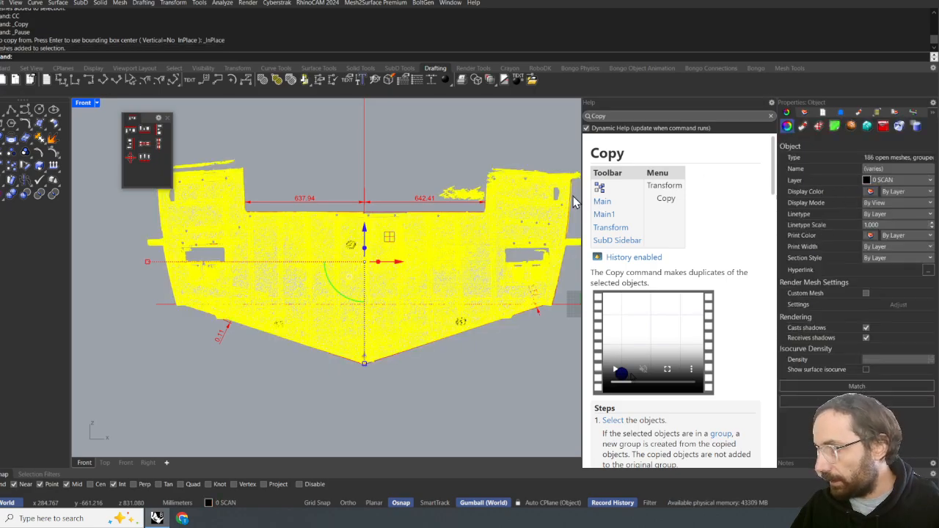
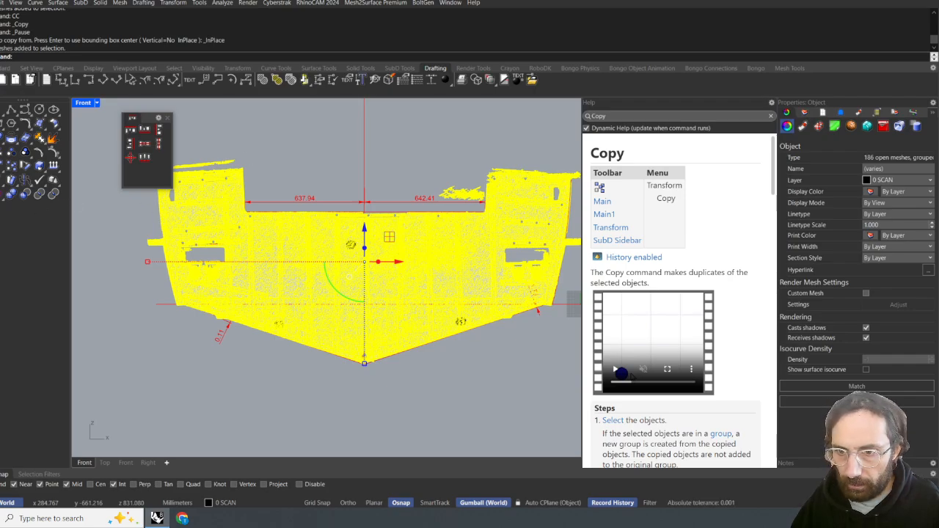
pyautogui.click(310, 147)
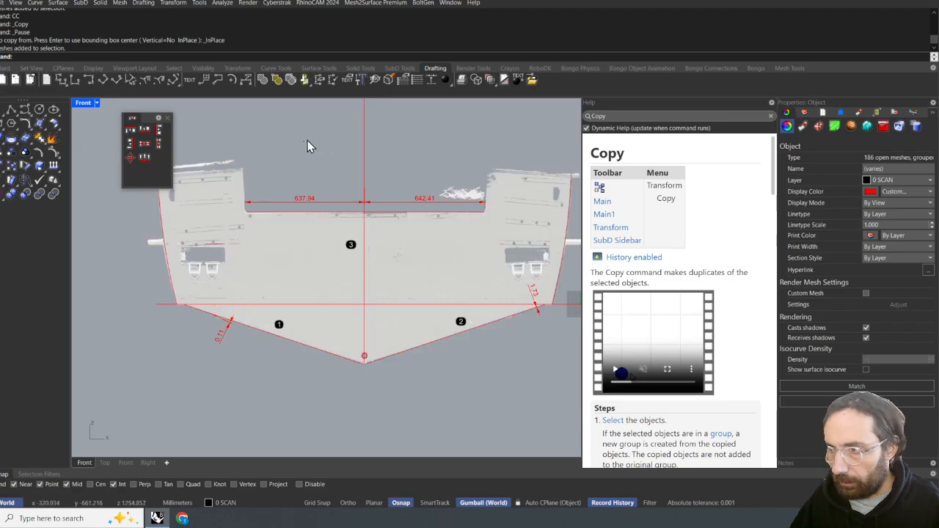
pyautogui.click(388, 257)
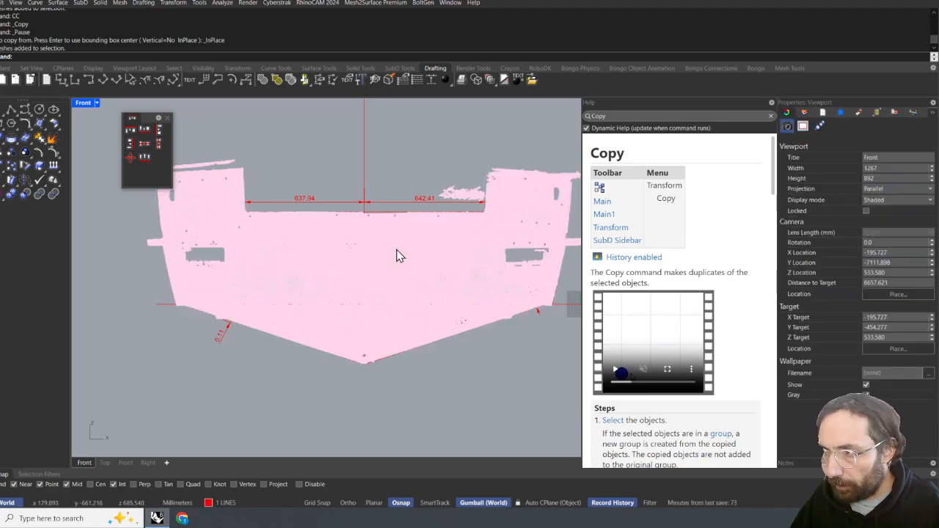
pyautogui.click(422, 282)
pyautogui.click(403, 141)
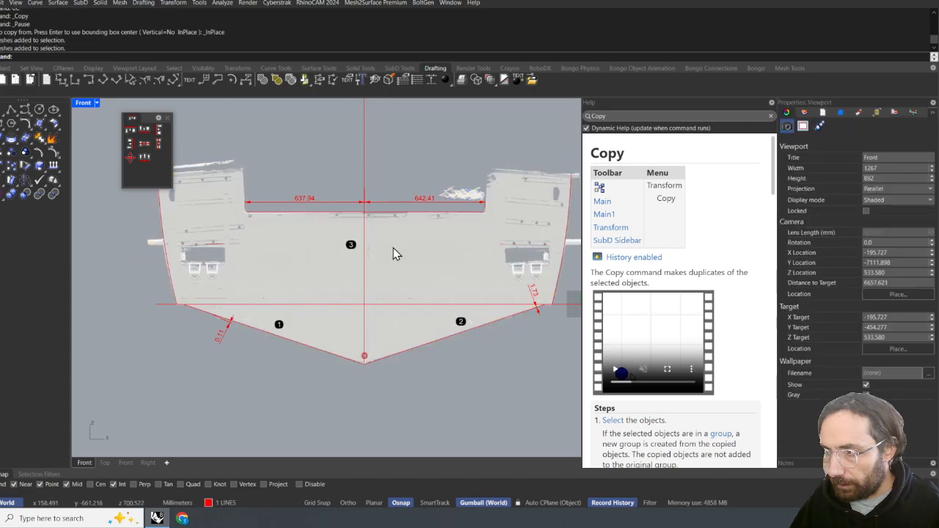
# - Mirror the red scan group about the vertical centreline, keeping Copy=Yes, and clear the selection
pyautogui.click(394, 254)
pyautogui.click(422, 275)
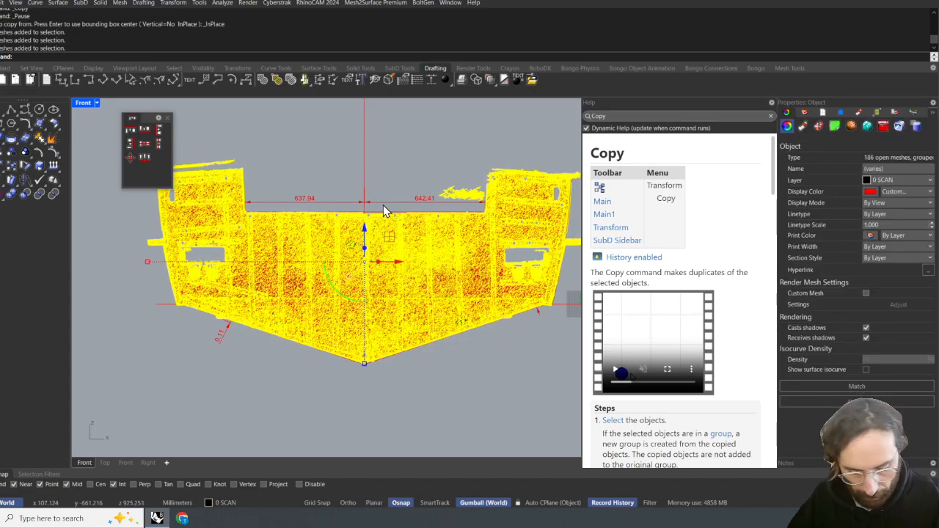
pyautogui.press('Return')
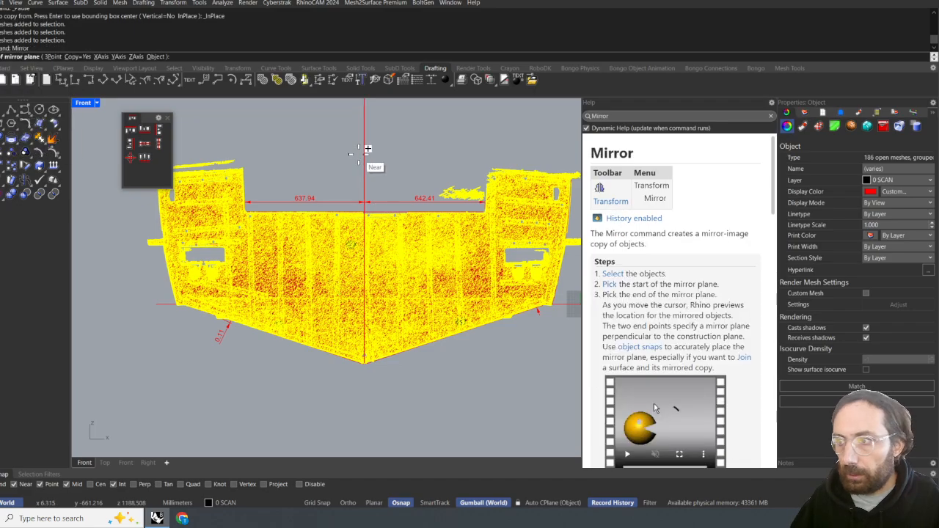
pyautogui.click(365, 167)
pyautogui.click(371, 162)
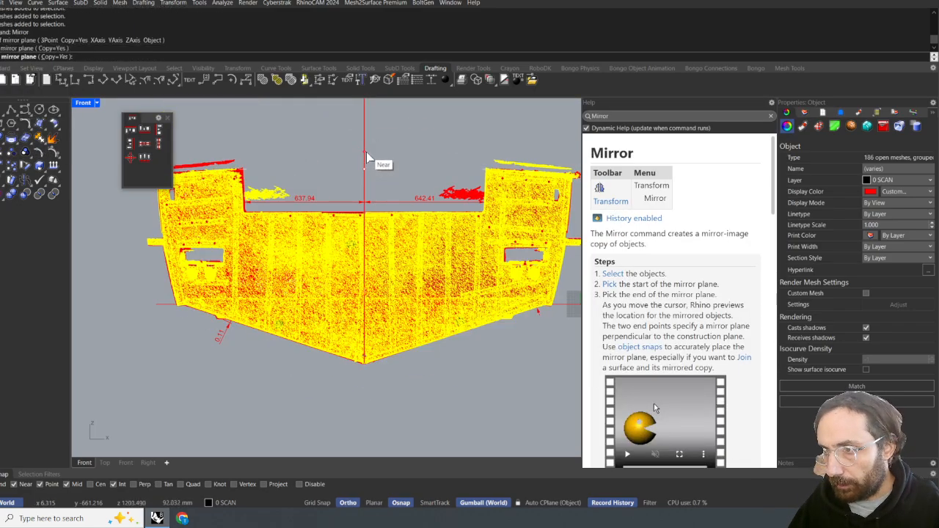
pyautogui.click(420, 133)
# - Examine the overlap of the red and original scans in the front view and in a perspective view
pyautogui.moveTo(280, 241); pyautogui.dragTo(325, 215, button='right')
pyautogui.scroll(8, 297, 236)
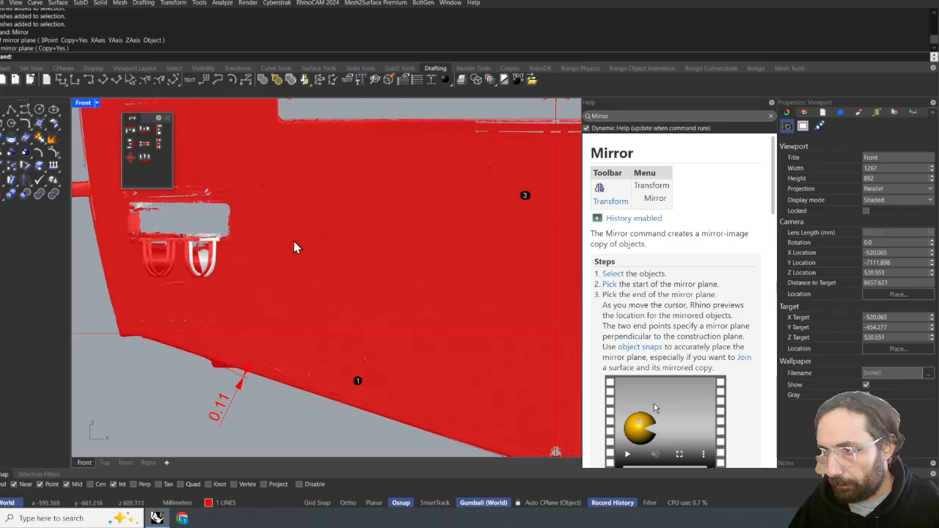
pyautogui.moveTo(299, 248); pyautogui.dragTo(347, 257, button='right')
pyautogui.scroll(-5, 234, 210)
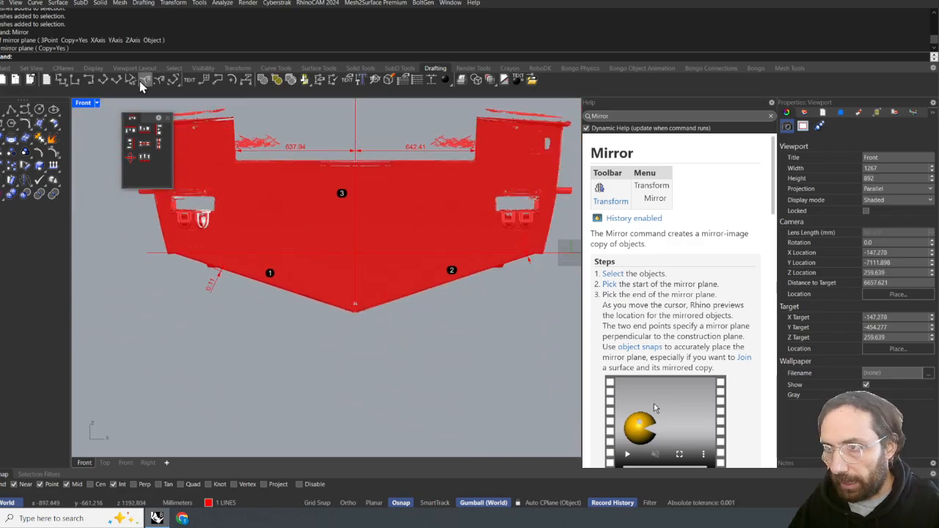
pyautogui.click(31, 68)
pyautogui.click(201, 79)
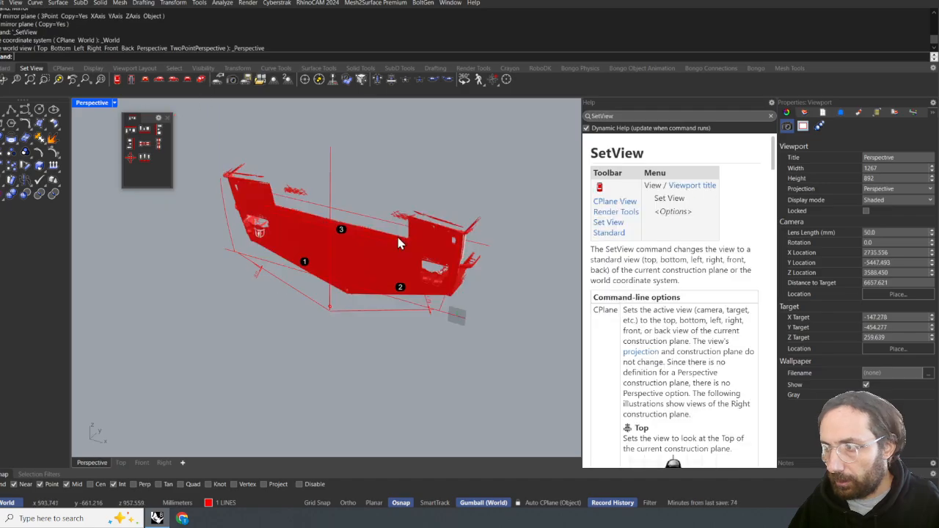
pyautogui.scroll(5, 355, 221)
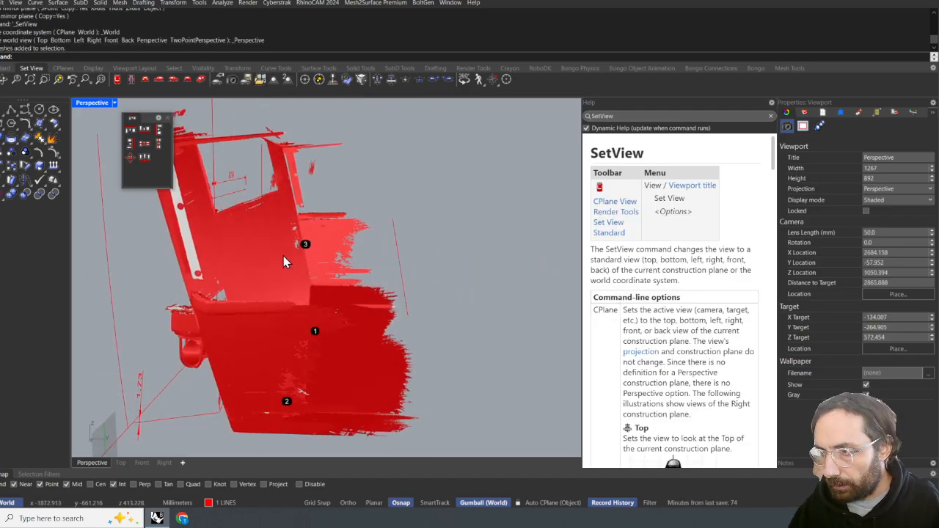
# - Try hiding the red scan meshes to isolate the original scan, and undo the hiding
pyautogui.click(266, 251)
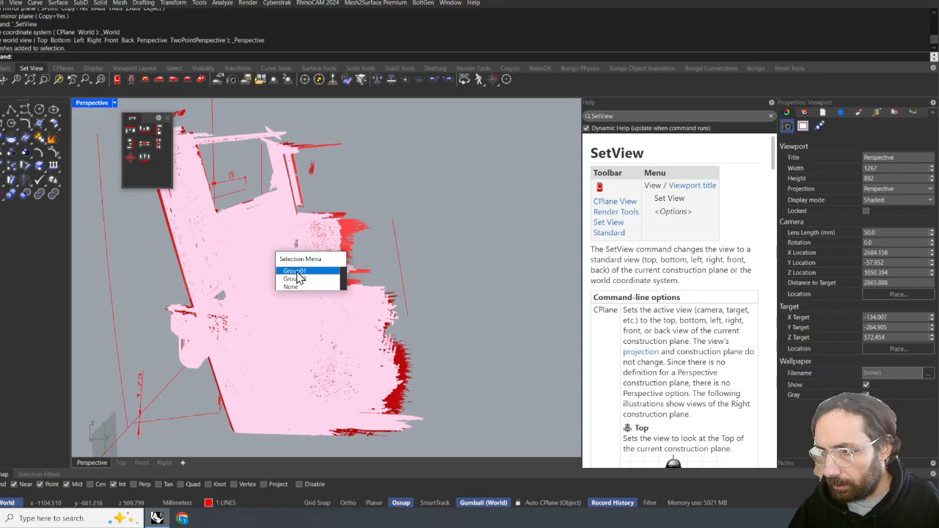
pyautogui.click(303, 279)
pyautogui.moveTo(284, 263); pyautogui.dragTo(318, 264, button='right')
pyautogui.moveTo(373, 220); pyautogui.dragTo(220, 183, button='right')
pyautogui.click(301, 179)
pyautogui.click(269, 244)
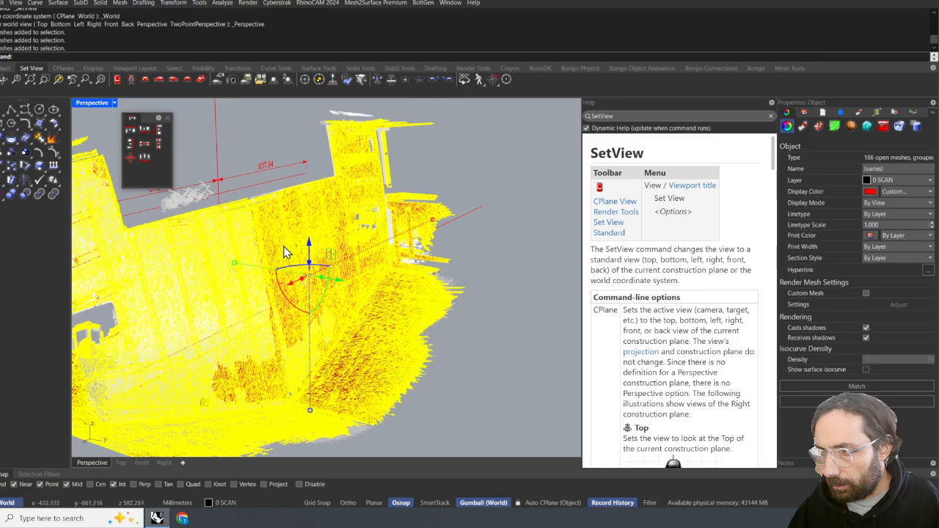
pyautogui.moveTo(286, 251); pyautogui.dragTo(370, 245, button='right')
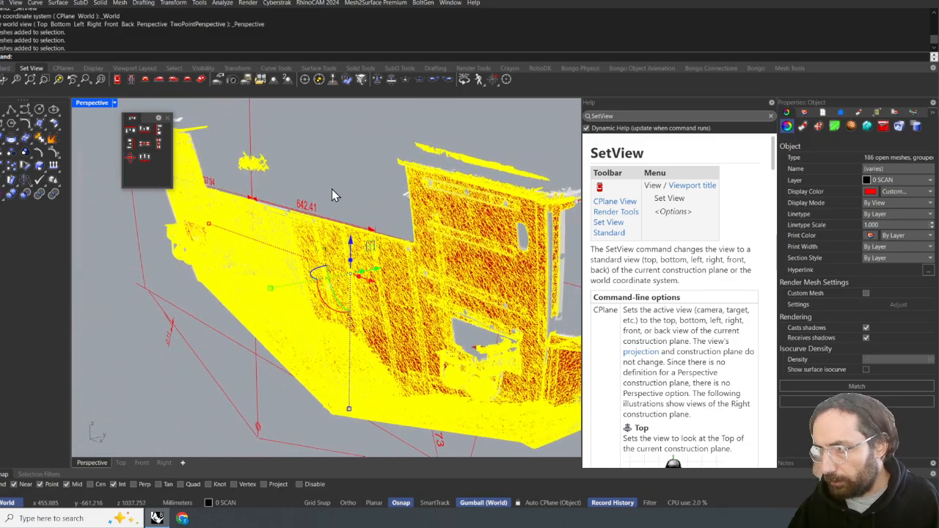
pyautogui.click(383, 161)
pyautogui.click(561, 236)
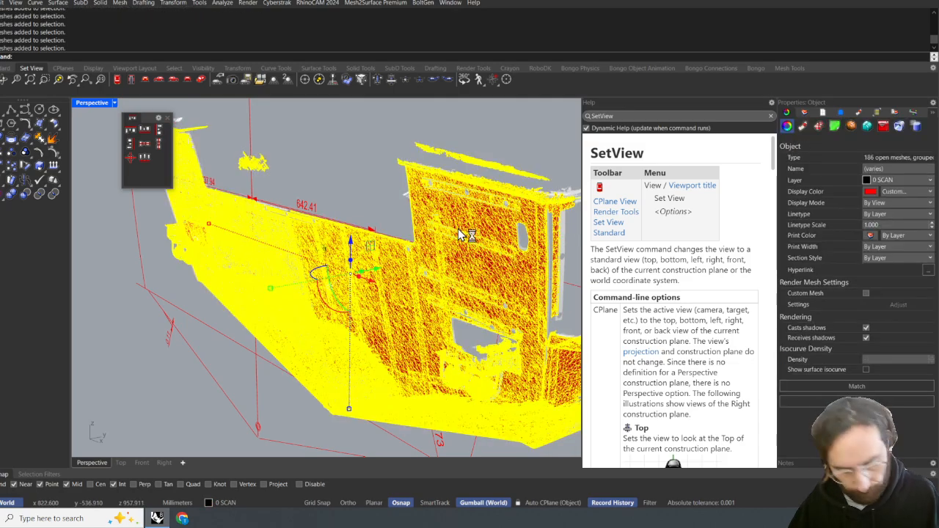
pyautogui.hotkey('ctrl', 'h')
pyautogui.scroll(-5, 432, 225)
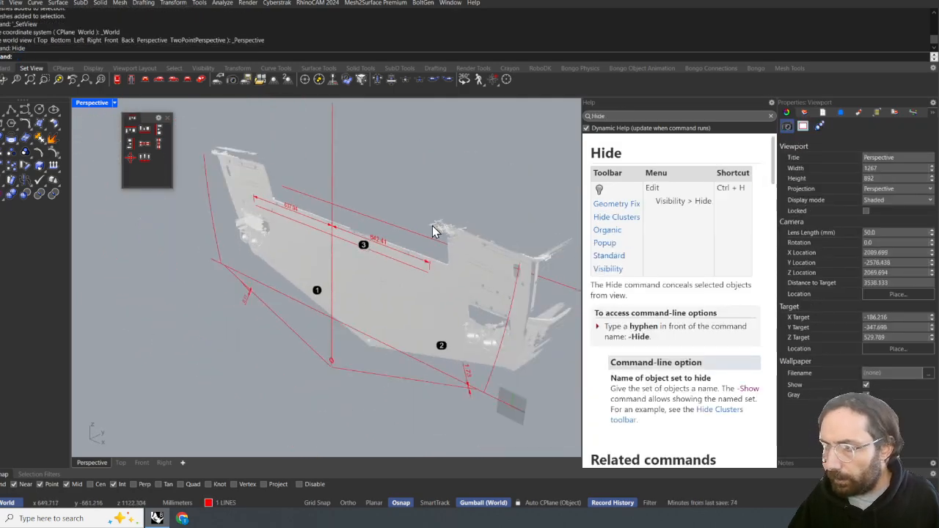
pyautogui.hotkey('ctrl', 'z')
# - Select the red scan group from a side angle and shift it slightly relative to the original scan with the gumball
pyautogui.moveTo(418, 268); pyautogui.dragTo(364, 266, button='right')
pyautogui.scroll(7, 352, 266)
pyautogui.click(352, 265)
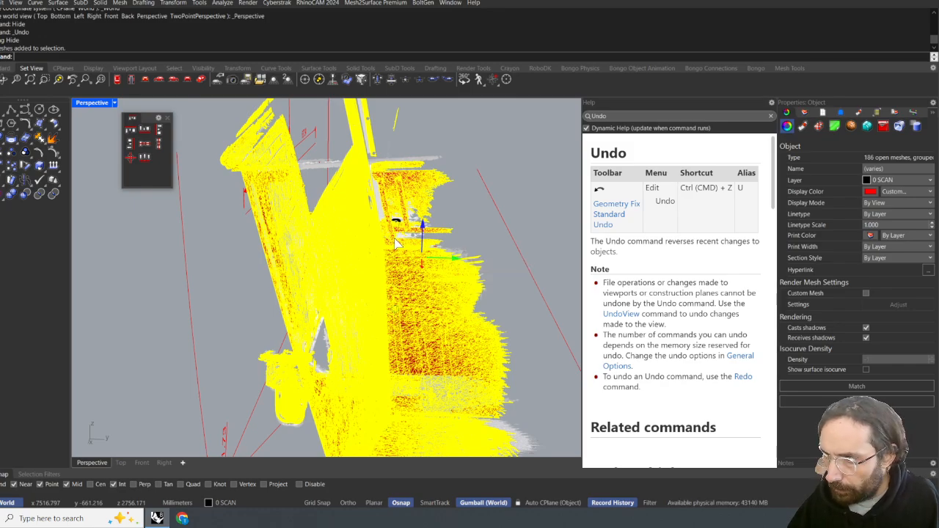
pyautogui.scroll(-3, 372, 240)
pyautogui.moveTo(364, 247); pyautogui.dragTo(380, 233)
pyautogui.press('Escape')
pyautogui.moveTo(379, 233); pyautogui.dragTo(354, 245, button='right')
pyautogui.scroll(-3, 504, 222)
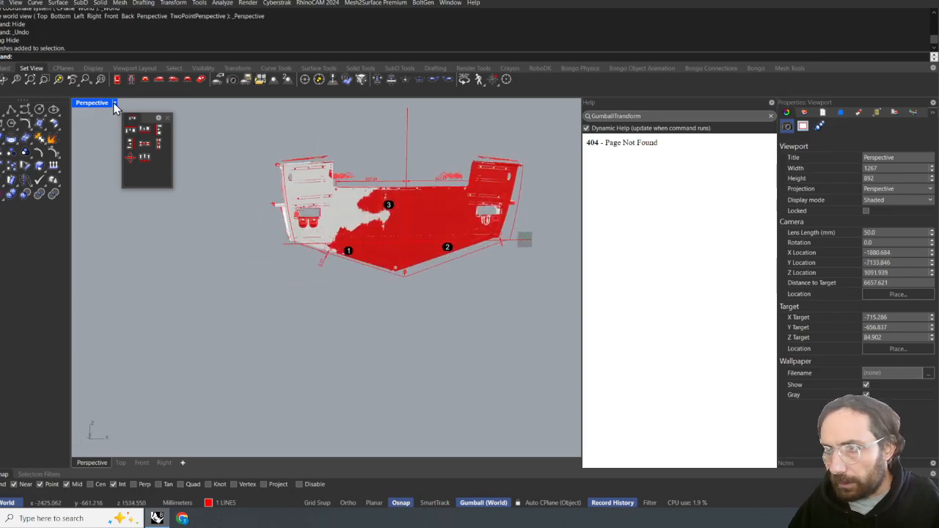
# - Compare the red and original scans in the front view at the hull's left and right lower corners
pyautogui.click(143, 79)
pyautogui.scroll(10, 274, 219)
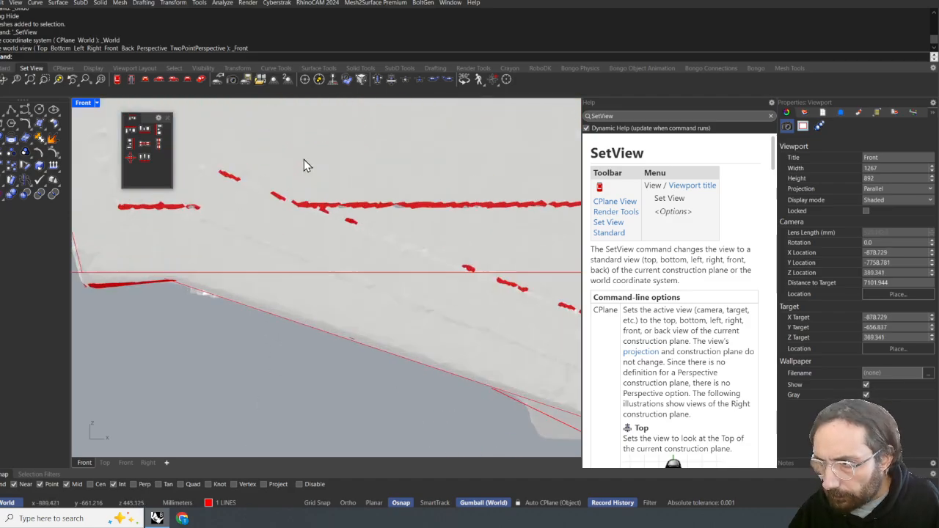
pyautogui.scroll(5, 220, 229)
pyautogui.moveTo(202, 245); pyautogui.dragTo(119, 123, button='right')
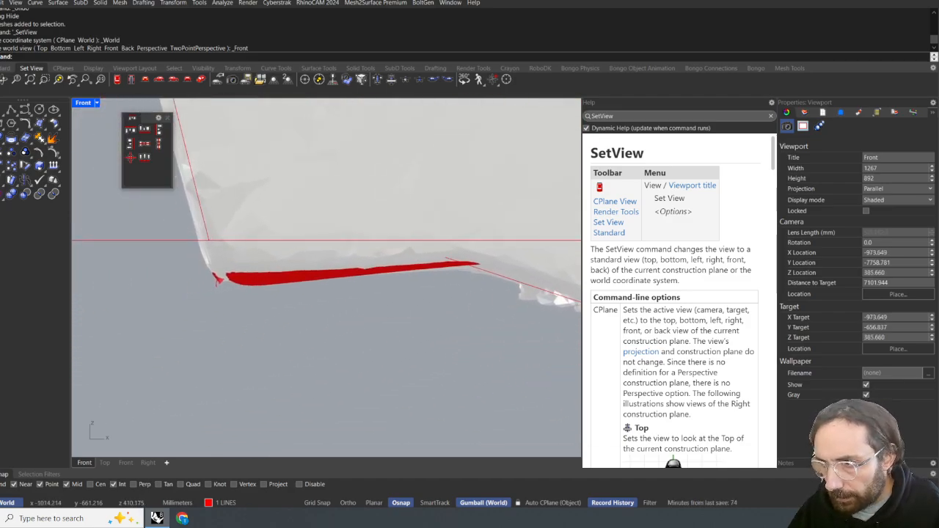
pyautogui.scroll(12, 218, 270)
pyautogui.scroll(-20, 253, 279)
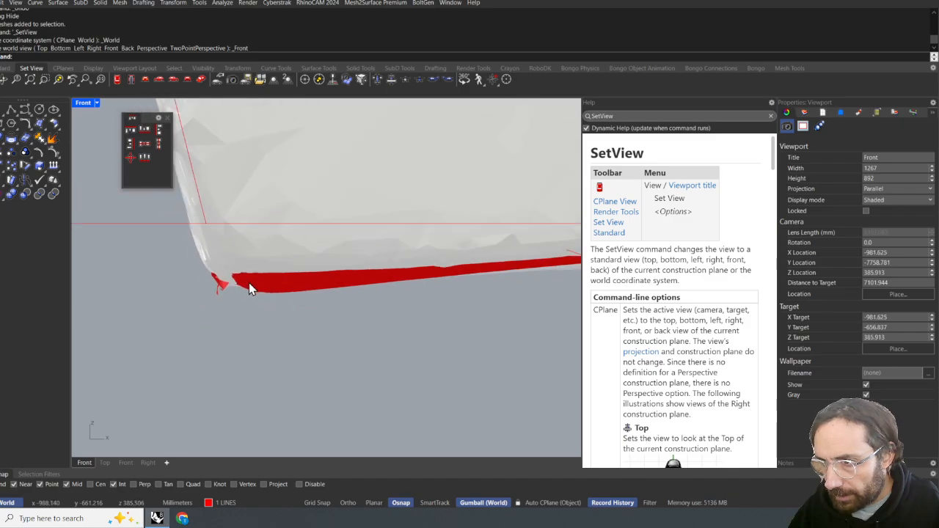
pyautogui.scroll(-14, 257, 280)
pyautogui.moveTo(352, 331); pyautogui.dragTo(103, 327, button='right')
pyautogui.scroll(-8, 237, 313)
pyautogui.moveTo(313, 313); pyautogui.dragTo(221, 312, button='right')
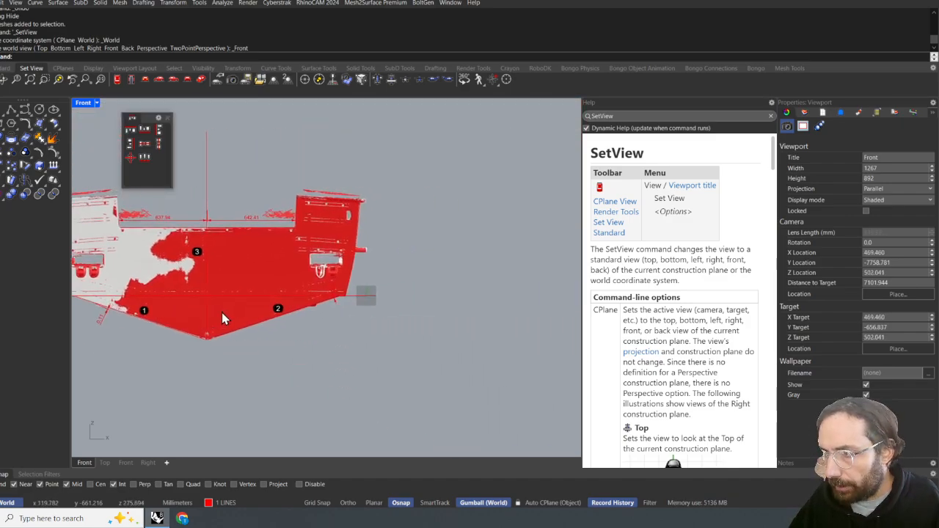
pyautogui.scroll(6, 315, 304)
pyautogui.scroll(8, 396, 292)
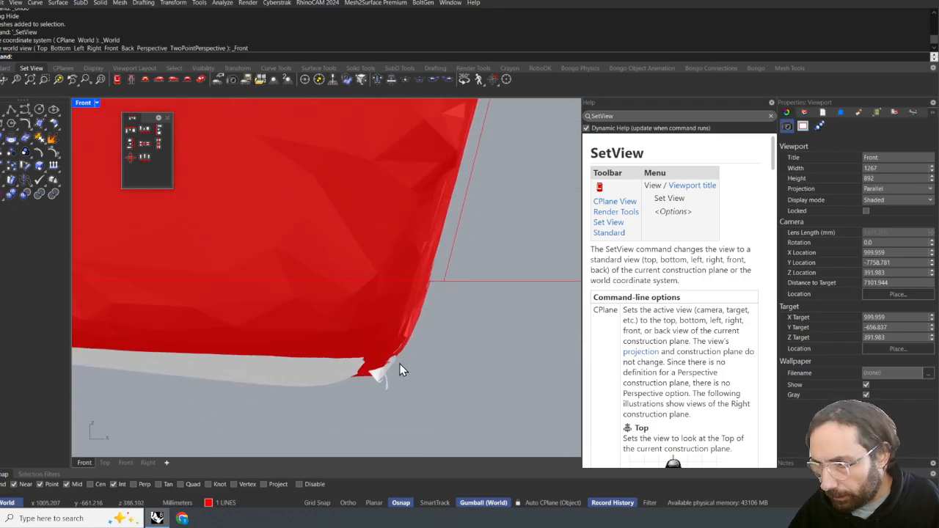
# - Highlight the original scan group and compare its outline with the red scan along the right hull bottom and at the left strake
pyautogui.click(332, 380)
pyautogui.click(350, 379)
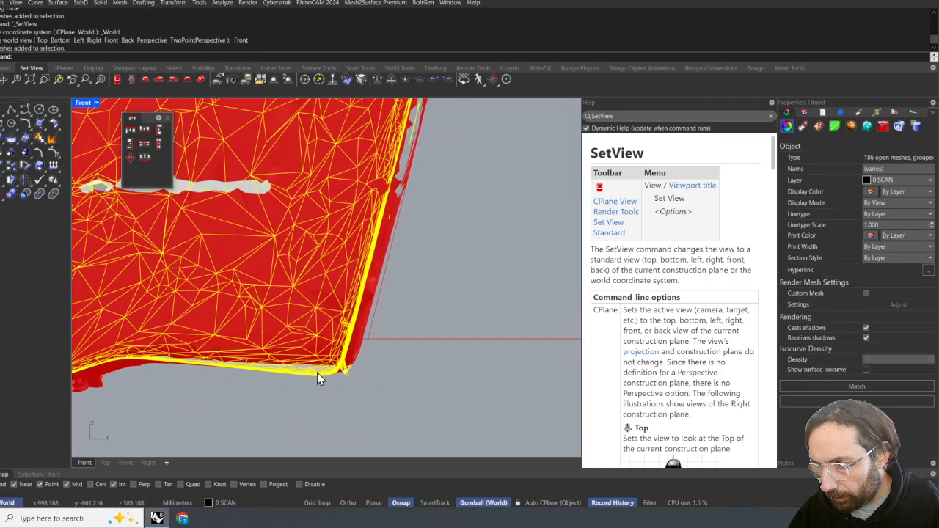
pyautogui.scroll(-6, 438, 386)
pyautogui.scroll(6, 455, 286)
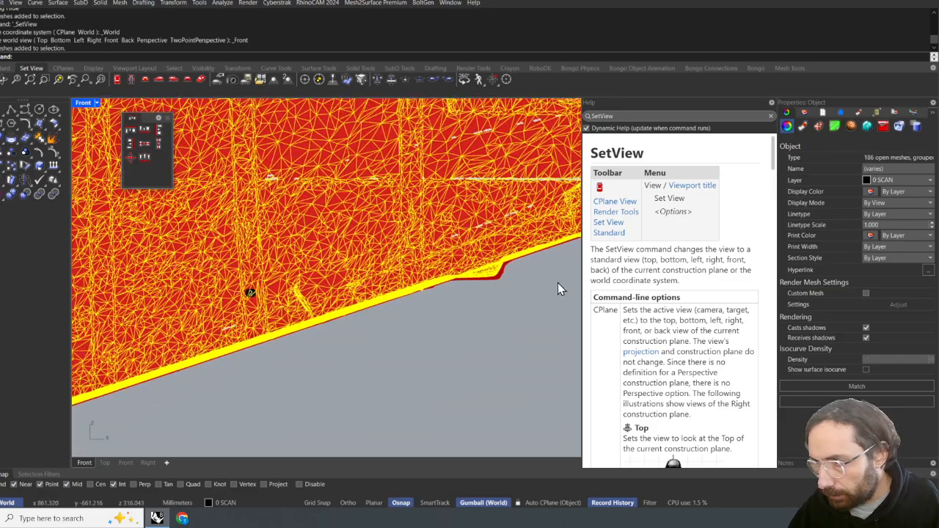
pyautogui.scroll(8, 485, 275)
pyautogui.scroll(-12, 479, 272)
pyautogui.moveTo(389, 306); pyautogui.dragTo(650, 263, button='right')
pyautogui.scroll(7, 156, 269)
pyautogui.scroll(10, 257, 268)
pyautogui.scroll(7, 367, 271)
pyautogui.press('Escape')
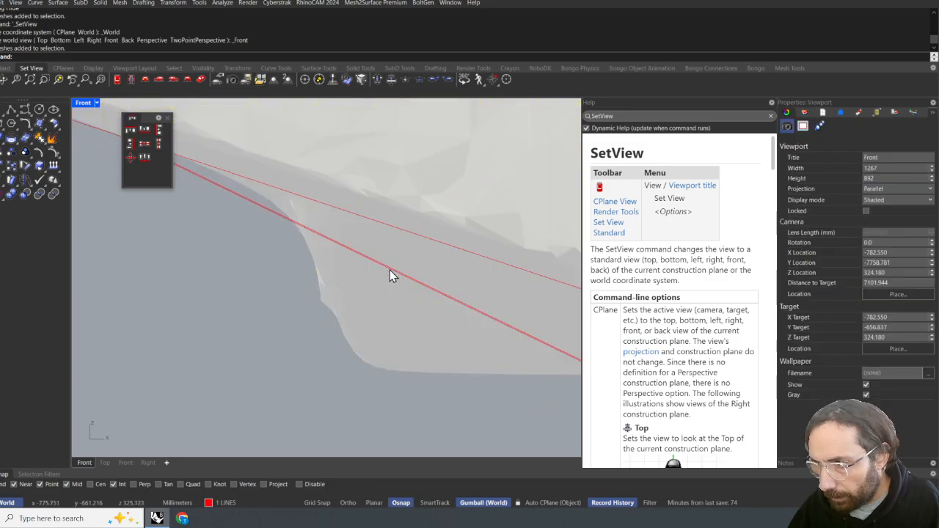
# - Highlight the red scan group and examine its offset from the original at the left strake beside the aligned dimension
pyautogui.moveTo(390, 270); pyautogui.dragTo(291, 268, button='right')
pyautogui.scroll(-15, 291, 268)
pyautogui.scroll(8, 368, 289)
pyautogui.click(416, 267)
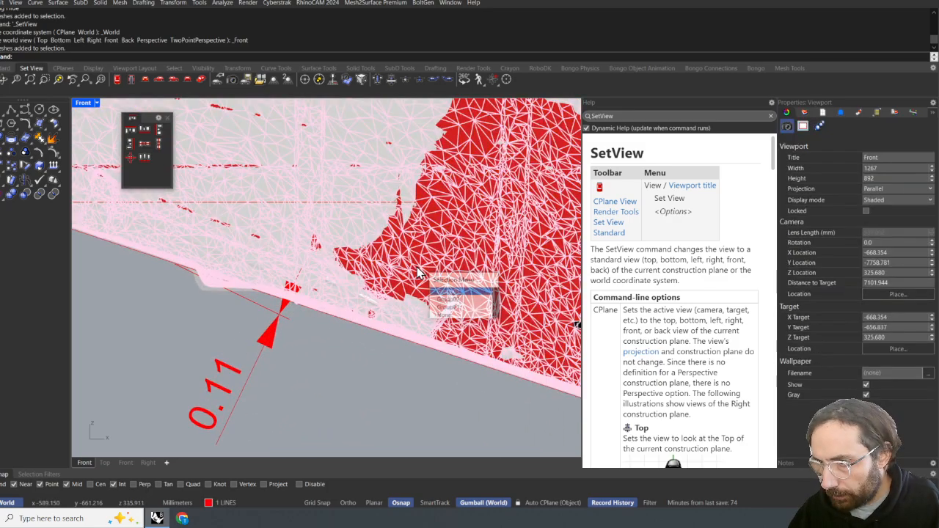
pyautogui.rightClick(250, 293)
pyautogui.scroll(8, 226, 299)
pyautogui.moveTo(224, 289); pyautogui.dragTo(313, 301, button='right')
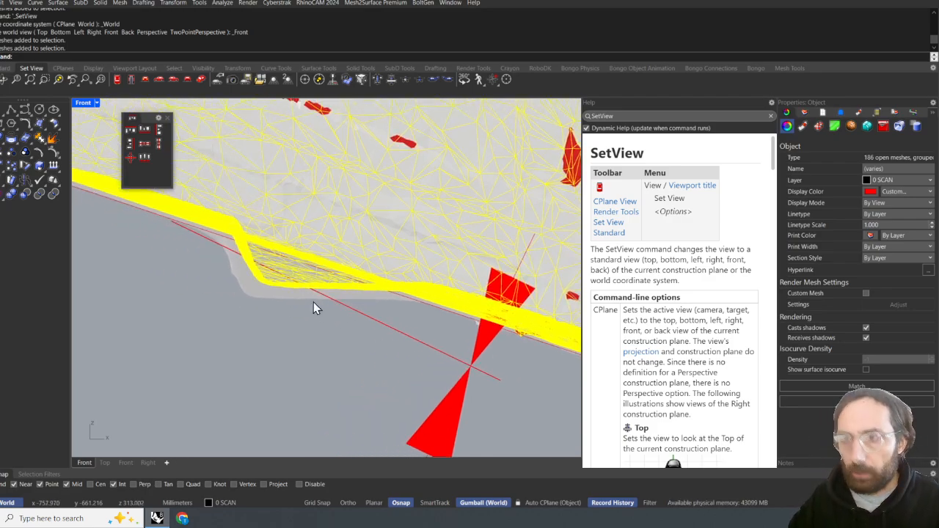
# - Create a floating viewport with the CopyActive projection, place it beside the main view, and show the right strake in it
pyautogui.write('New')
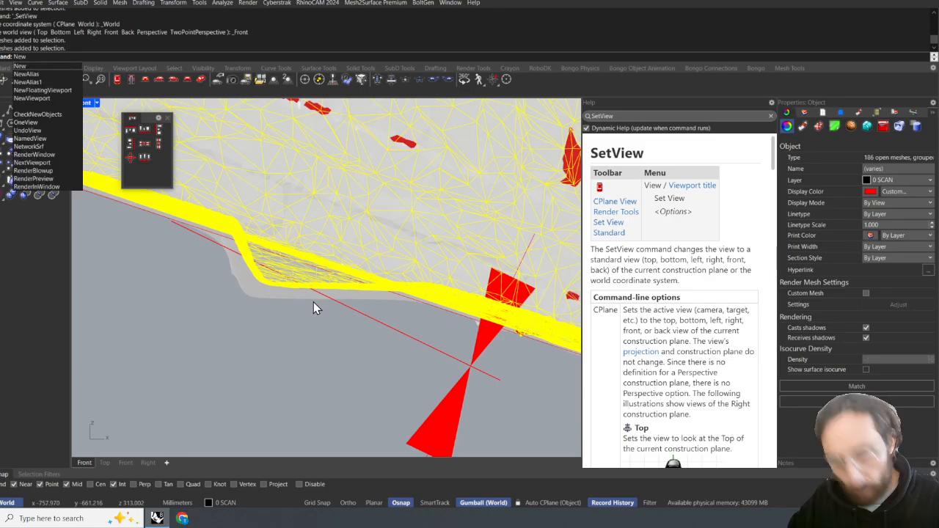
pyautogui.write('FloatingViewport')
pyautogui.press('Return')
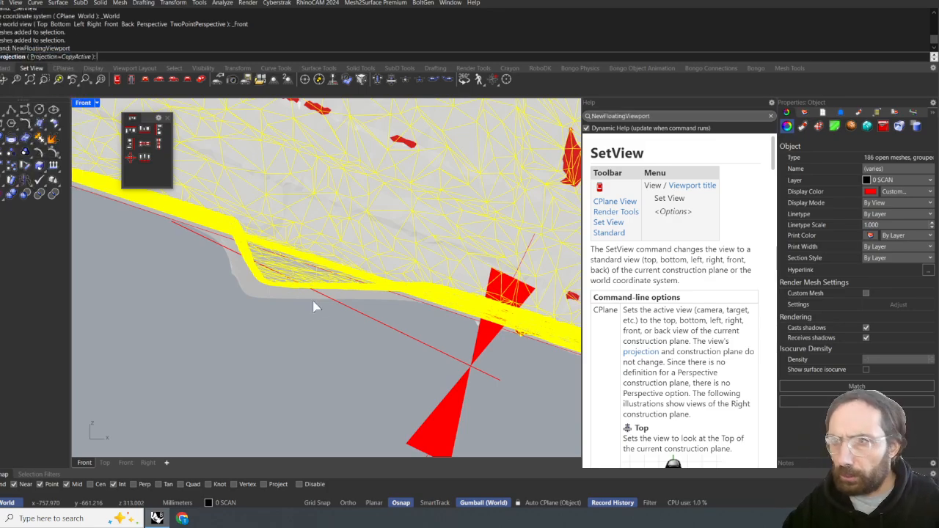
pyautogui.press('Return')
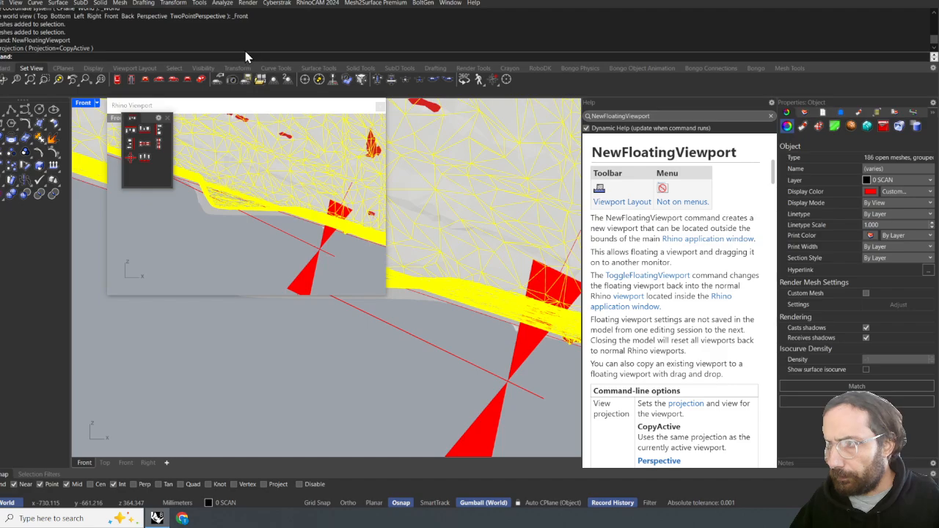
pyautogui.moveTo(267, 109); pyautogui.dragTo(612, 114)
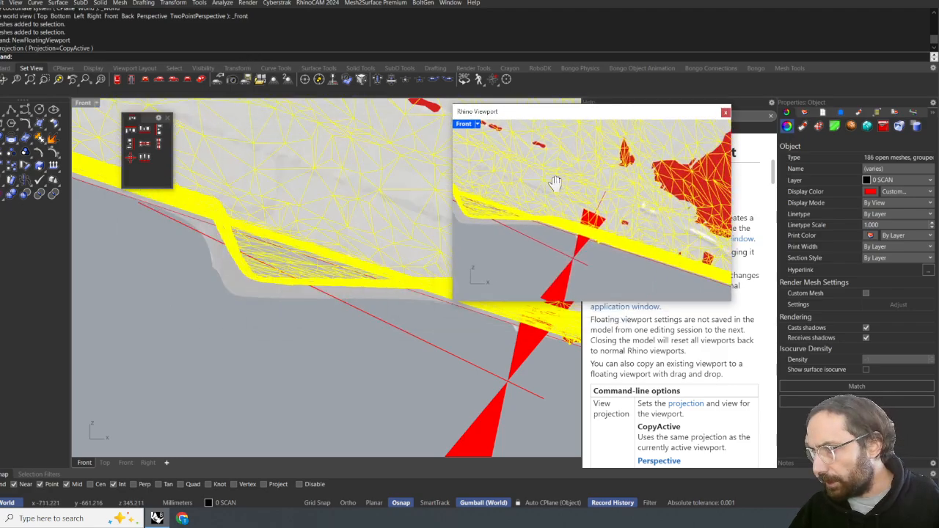
pyautogui.moveTo(616, 308); pyautogui.dragTo(536, 297, button='right')
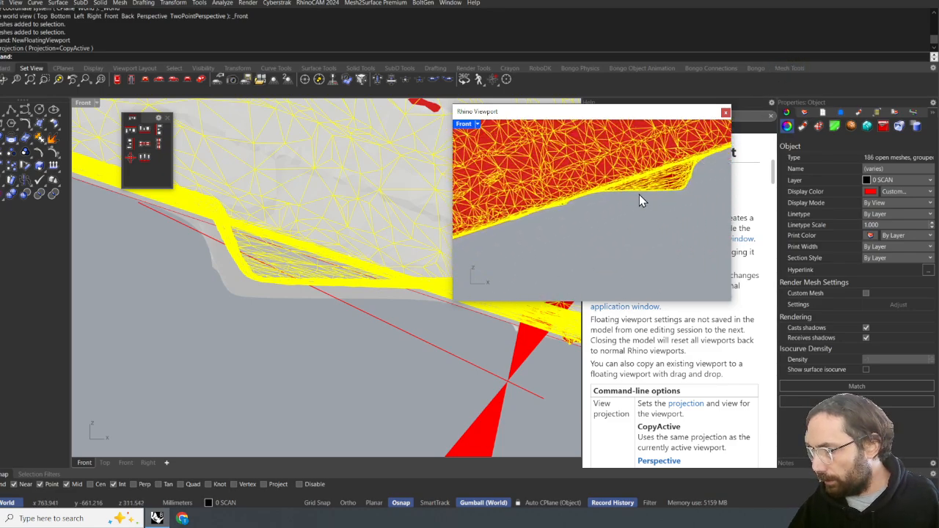
# - Highlight both scan groups at the right strake in the floating viewport and compare their outlines
pyautogui.moveTo(639, 195); pyautogui.dragTo(613, 223, button='right')
pyautogui.click(643, 236)
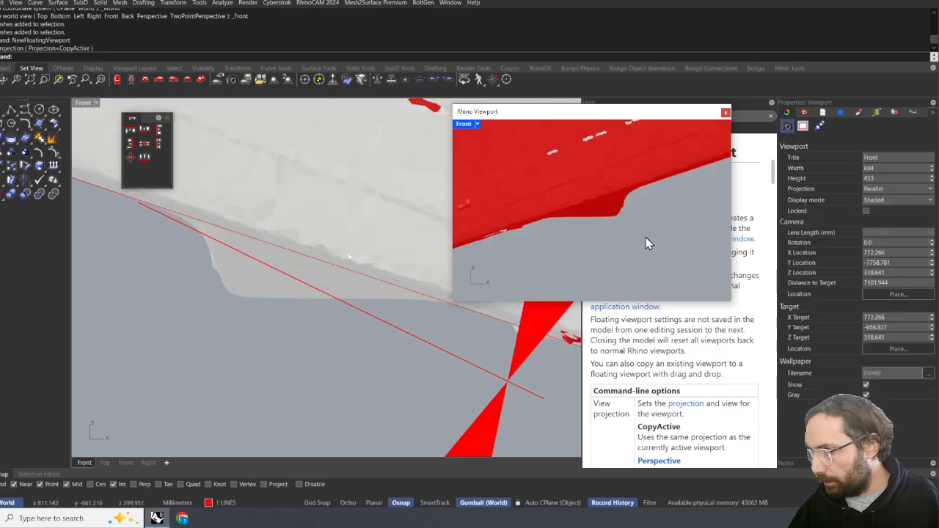
pyautogui.moveTo(660, 243); pyautogui.dragTo(555, 170)
pyautogui.scroll(2, 620, 213)
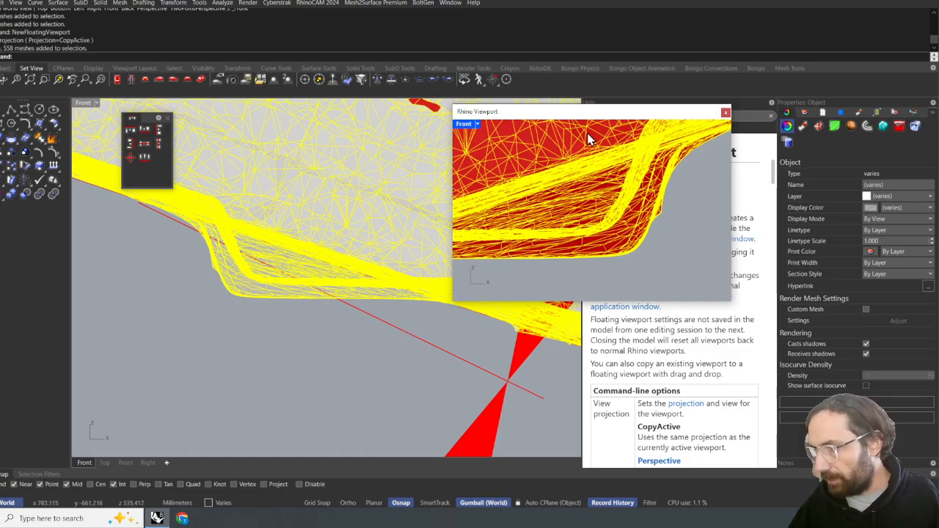
# - Set the floating viewport clear of the main view and compare the highlighted scans' left strake and keel in the main front view
pyautogui.moveTo(591, 115); pyautogui.dragTo(720, 164)
pyautogui.scroll(-14, 332, 266)
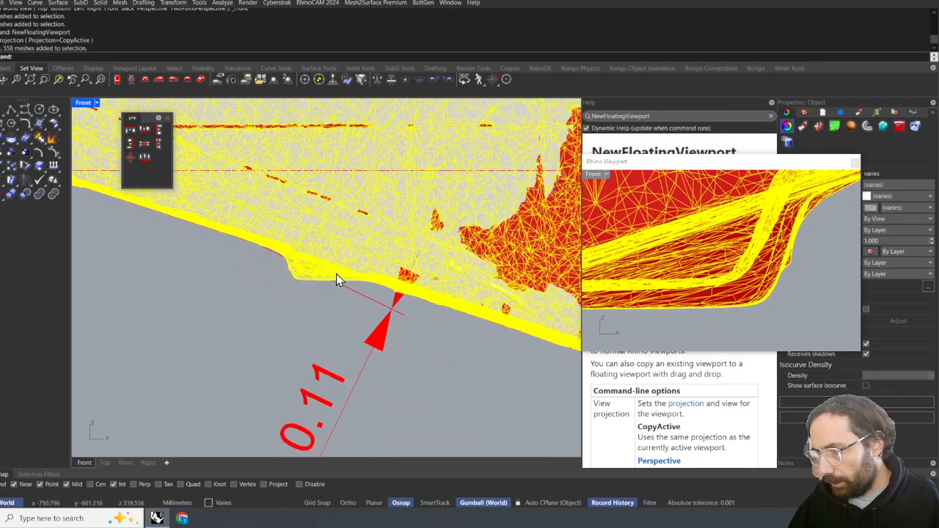
pyautogui.moveTo(342, 276); pyautogui.dragTo(314, 284, button='right')
pyautogui.scroll(10, 355, 274)
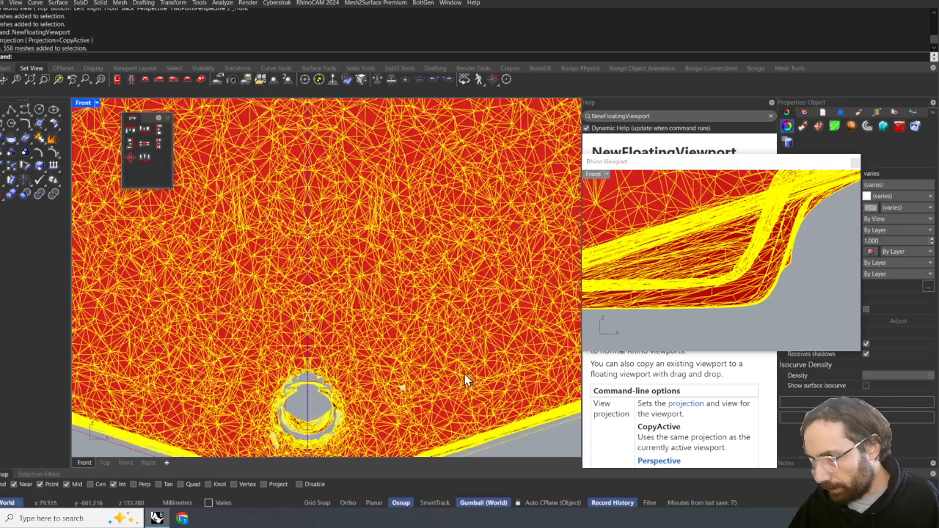
pyautogui.scroll(-8, 433, 308)
pyautogui.moveTo(440, 331); pyautogui.dragTo(458, 287, button='right')
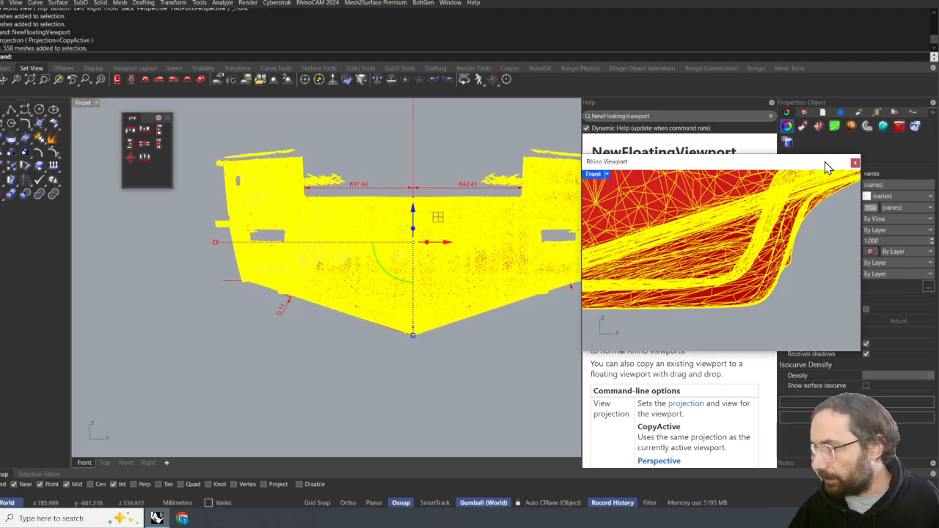
# - Close the floating viewport, clear the selection and show the whole transom in the front view
pyautogui.moveTo(829, 160); pyautogui.dragTo(713, 149)
pyautogui.click(735, 158)
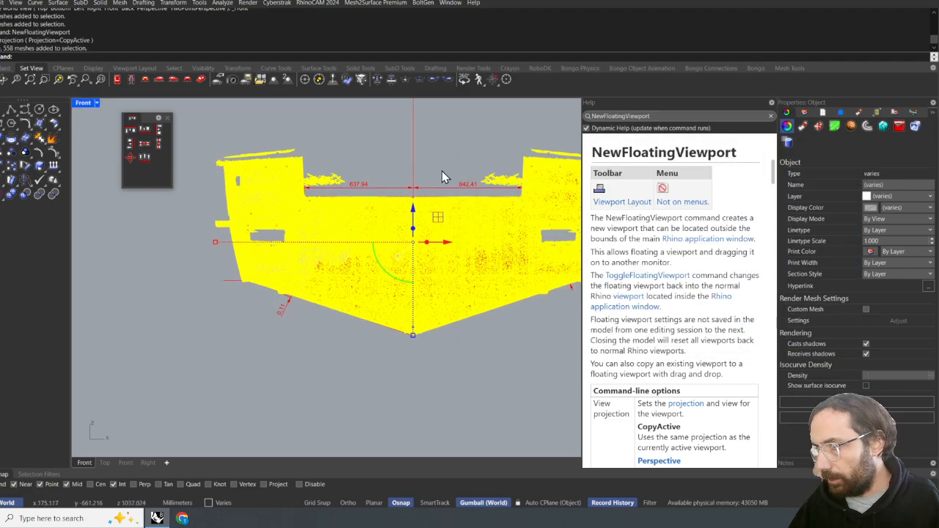
pyautogui.click(449, 160)
pyautogui.scroll(-2, 450, 161)
pyautogui.moveTo(467, 169); pyautogui.dragTo(404, 207, button='right')
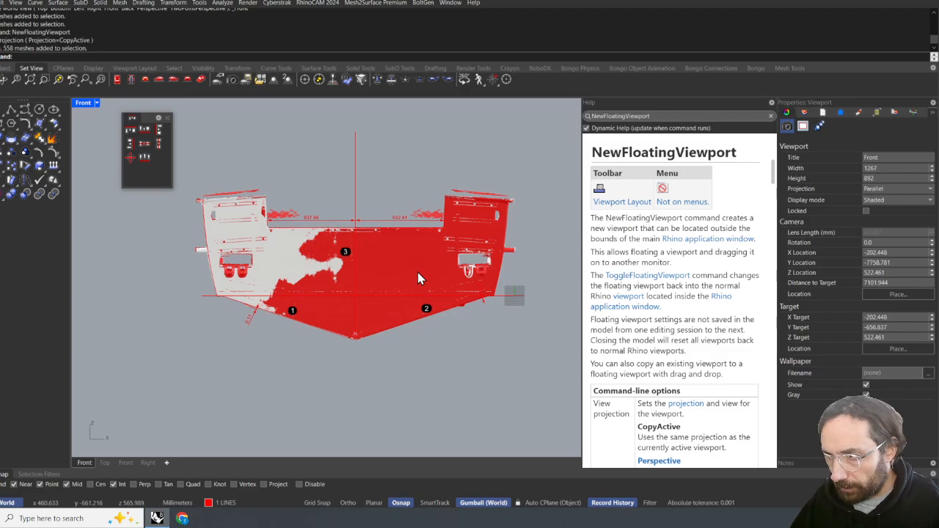
# - Delete the red scan group, inspect the original scan's lower edge against the centreline geometry, and undo the deletion
pyautogui.click(418, 278)
pyautogui.press('Delete')
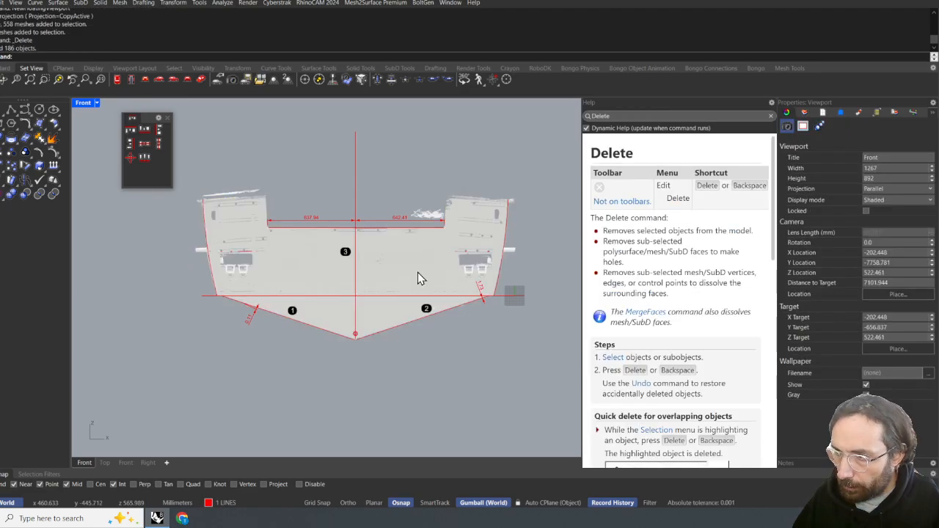
pyautogui.scroll(8, 423, 305)
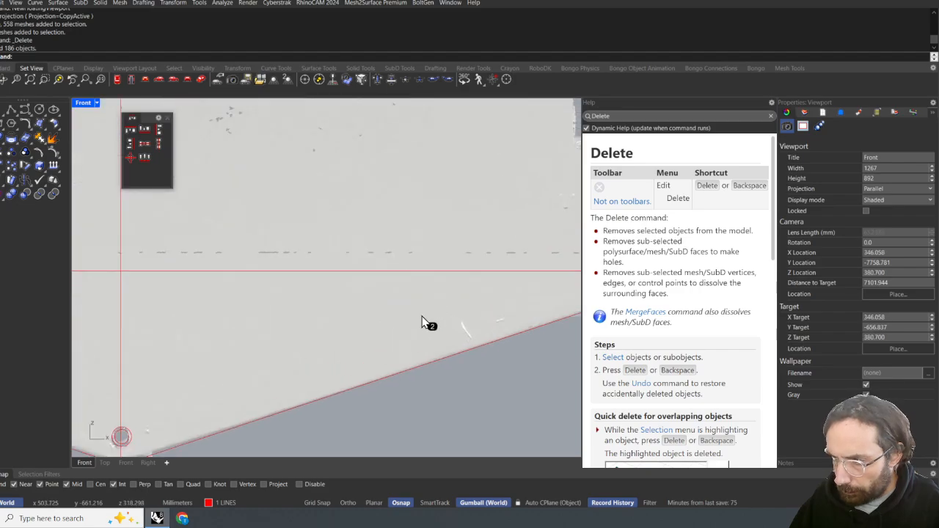
pyautogui.moveTo(424, 319); pyautogui.dragTo(452, 239, button='right')
pyautogui.scroll(-8, 403, 283)
pyautogui.moveTo(386, 373); pyautogui.dragTo(410, 429, button='right')
pyautogui.scroll(4, 359, 353)
pyautogui.moveTo(358, 353); pyautogui.dragTo(369, 355, button='right')
pyautogui.hotkey('ctrl', 'z')
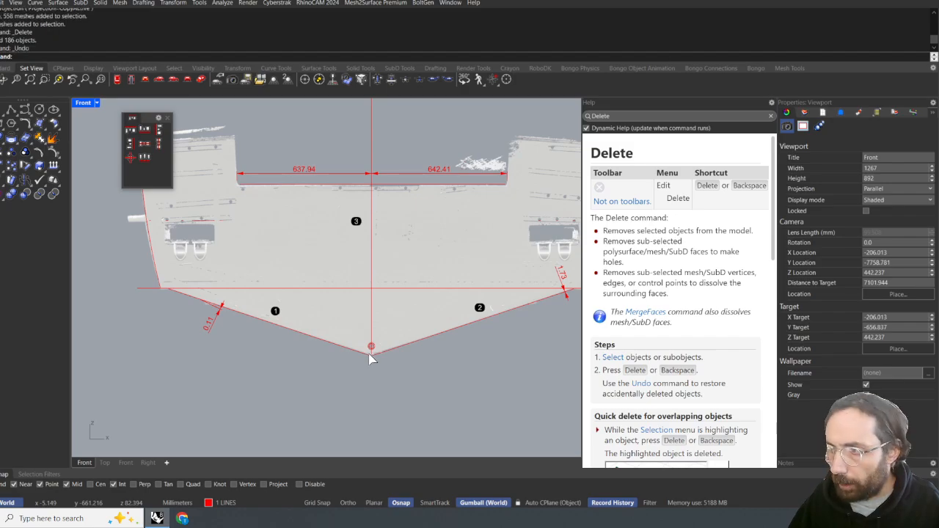
pyautogui.press('Escape')
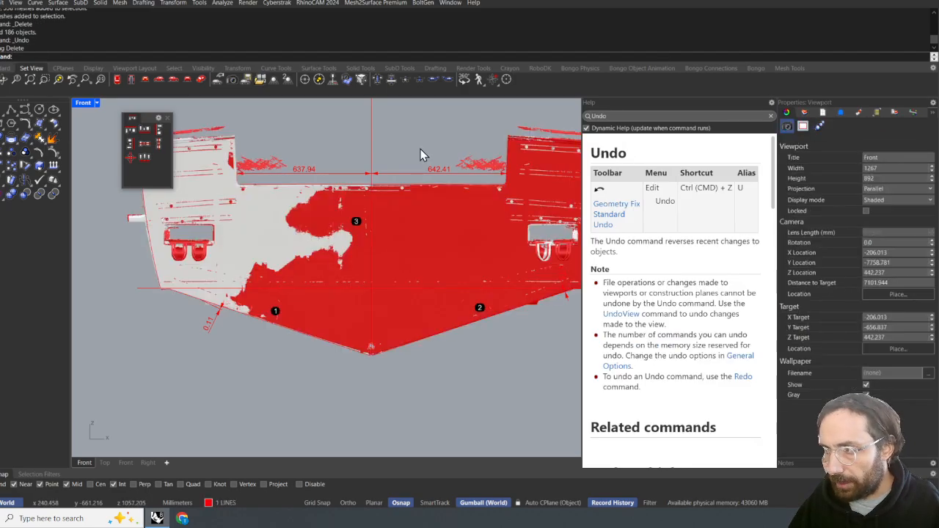
# - Undo the red copy's gumball transform, mirror, property change and copying, and check the remaining scan group by selecting and deselecting it
pyautogui.hotkey('ctrl', 'z')
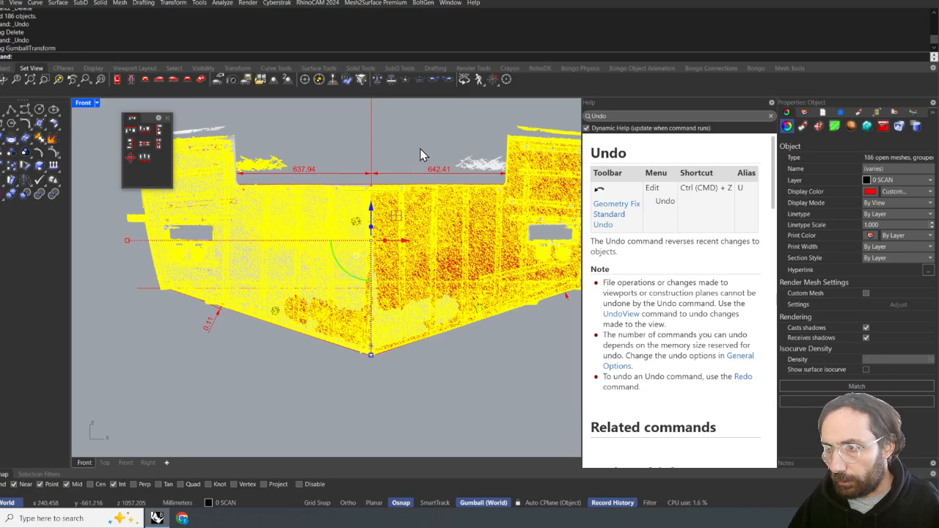
pyautogui.hotkey('ctrl', 'z')
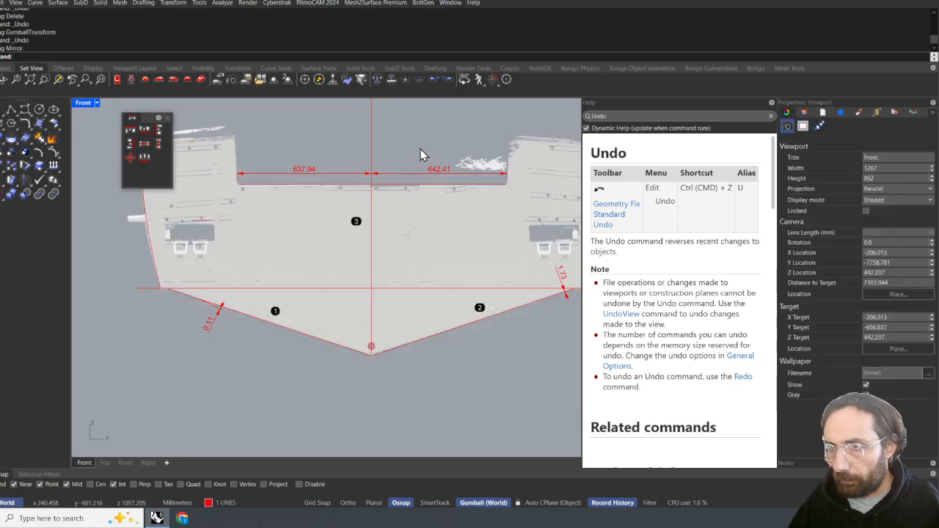
pyautogui.hotkey('ctrl', 'z')
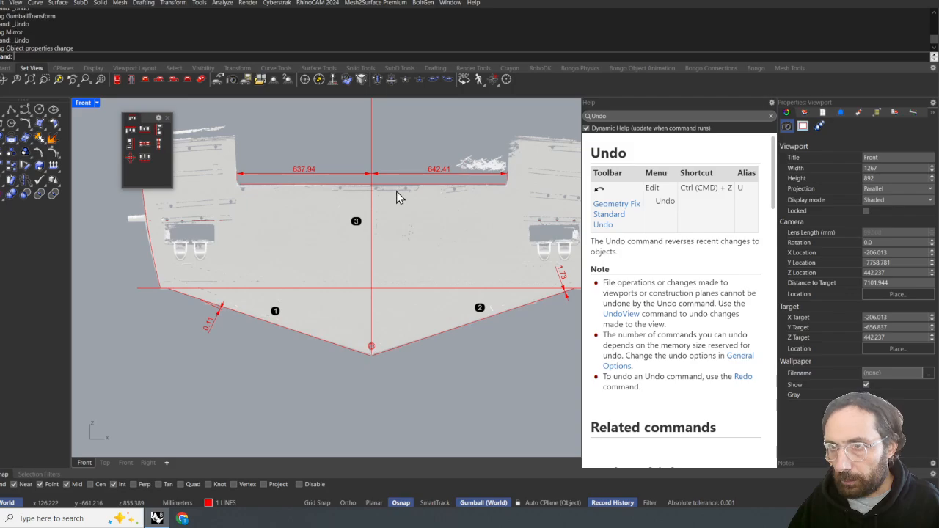
pyautogui.hotkey('ctrl', 'z')
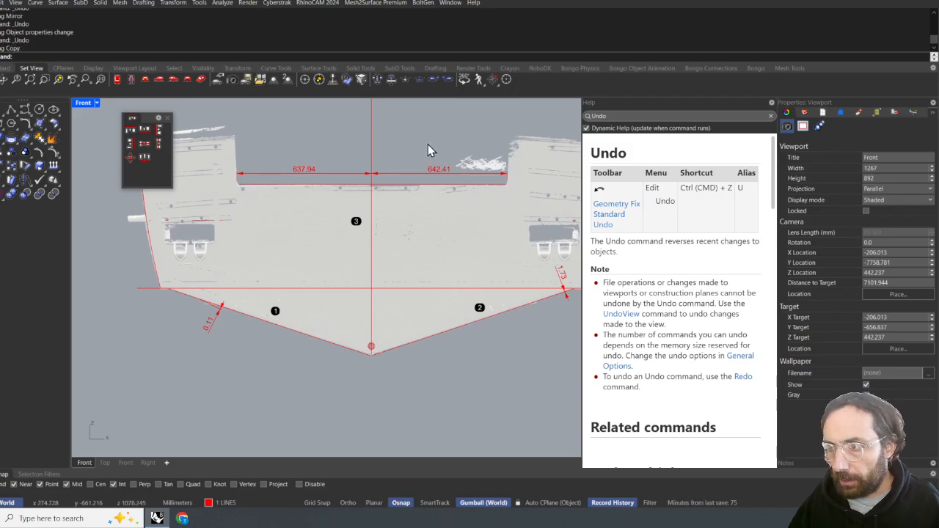
pyautogui.click(407, 160)
pyautogui.click(402, 209)
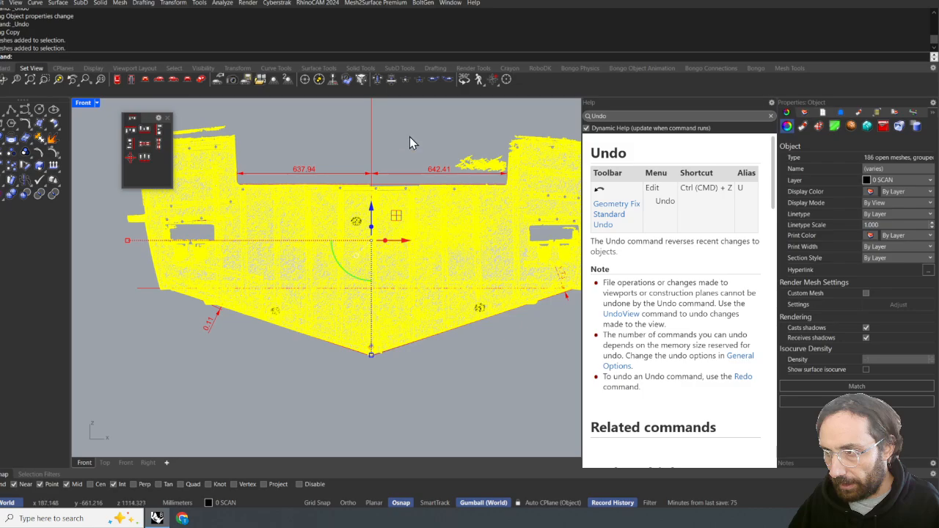
pyautogui.click(410, 137)
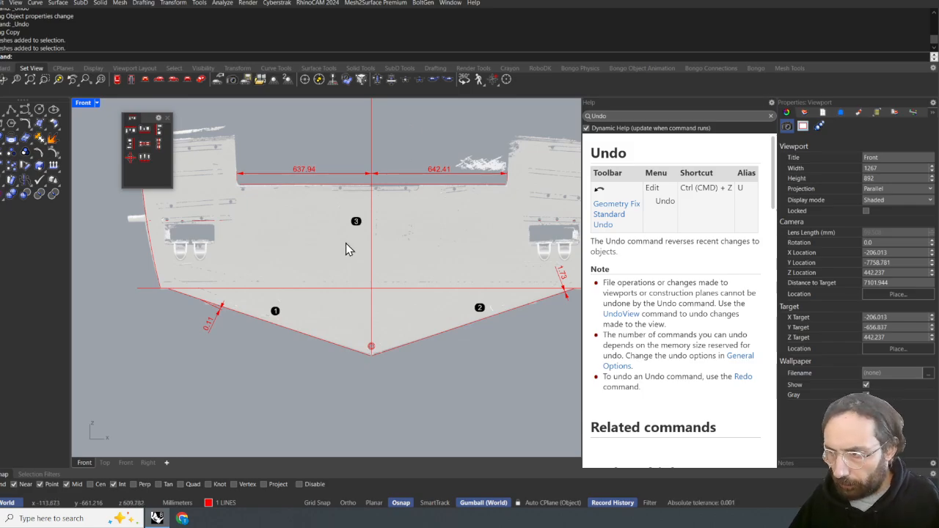
# - Close the command help and recentre the transom in the enlarged front view
pyautogui.scroll(-3, 349, 234)
pyautogui.moveTo(365, 211); pyautogui.dragTo(397, 235, button='right')
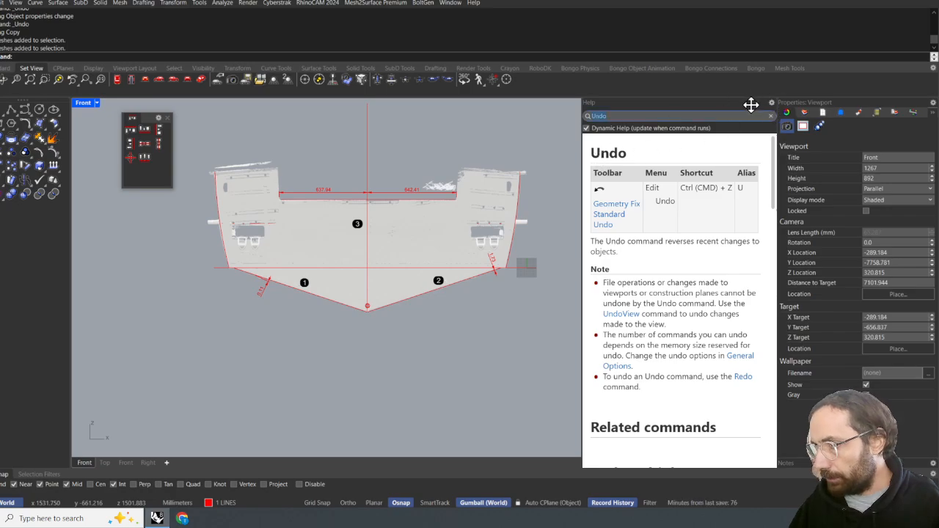
pyautogui.moveTo(751, 104); pyautogui.dragTo(592, 192)
pyautogui.click(777, 195)
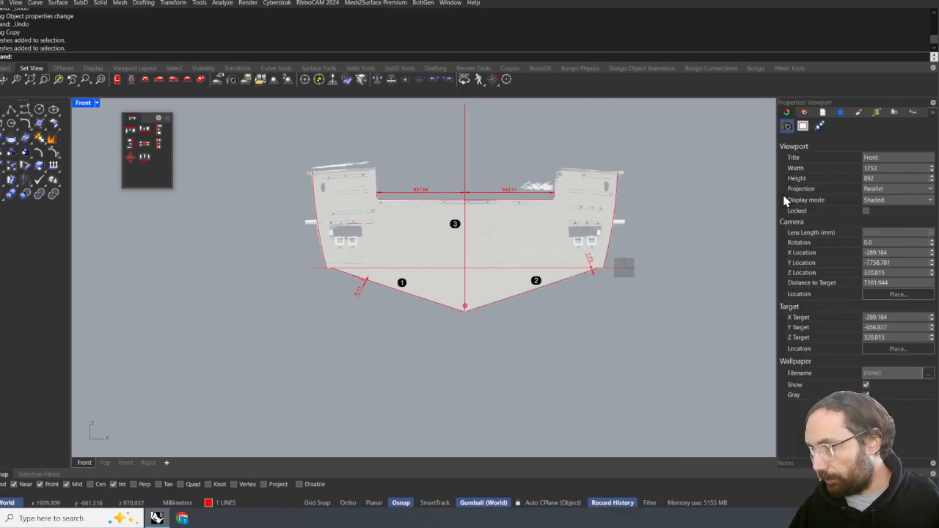
pyautogui.moveTo(437, 228); pyautogui.dragTo(381, 222, button='right')
# - Show the transom scan in the perspective view and orbit around it to examine its depth
pyautogui.click(113, 79)
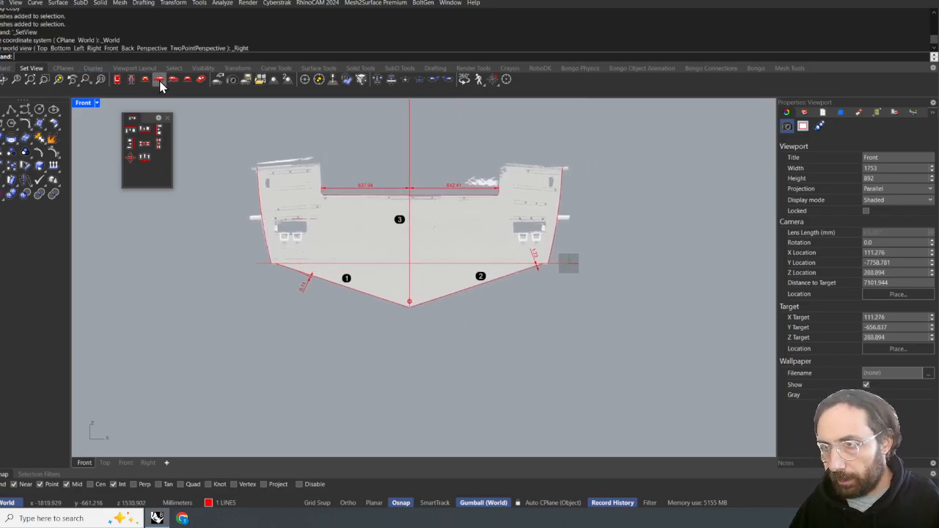
pyautogui.click(199, 81)
pyautogui.moveTo(543, 192); pyautogui.dragTo(180, 199, button='right')
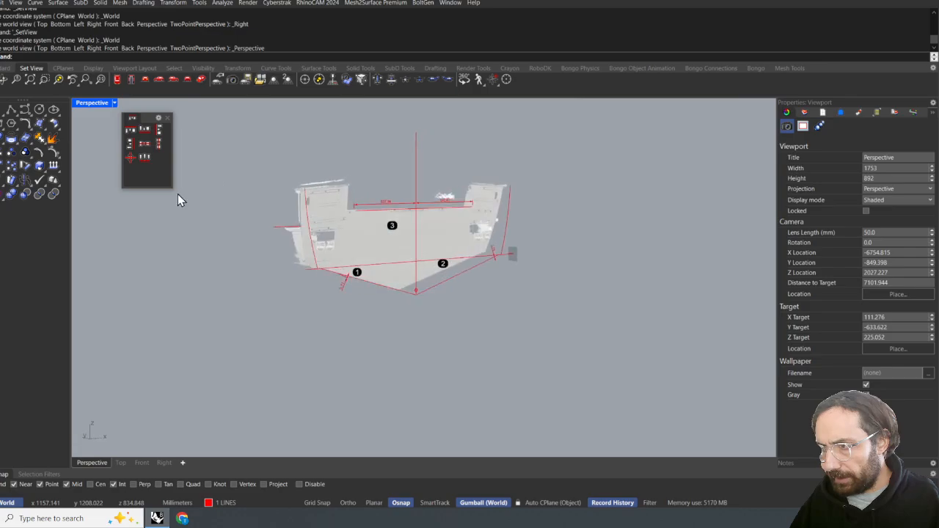
# - Examine the scan's side profile in the right view, at the keel's lower edge and around the transom brackets
pyautogui.click(158, 79)
pyautogui.scroll(3, 440, 289)
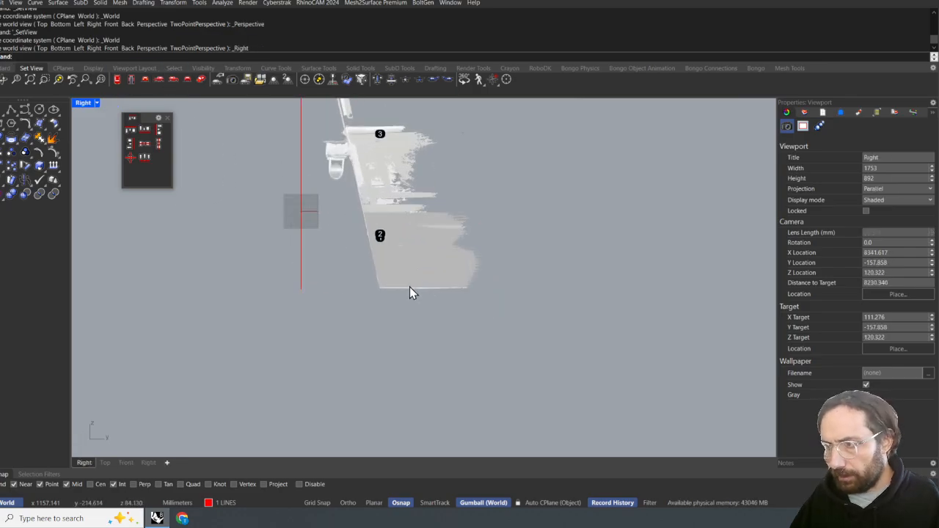
pyautogui.click(410, 288)
pyautogui.click(427, 339)
pyautogui.scroll(4, 411, 279)
pyautogui.moveTo(408, 275); pyautogui.dragTo(496, 355, button='right')
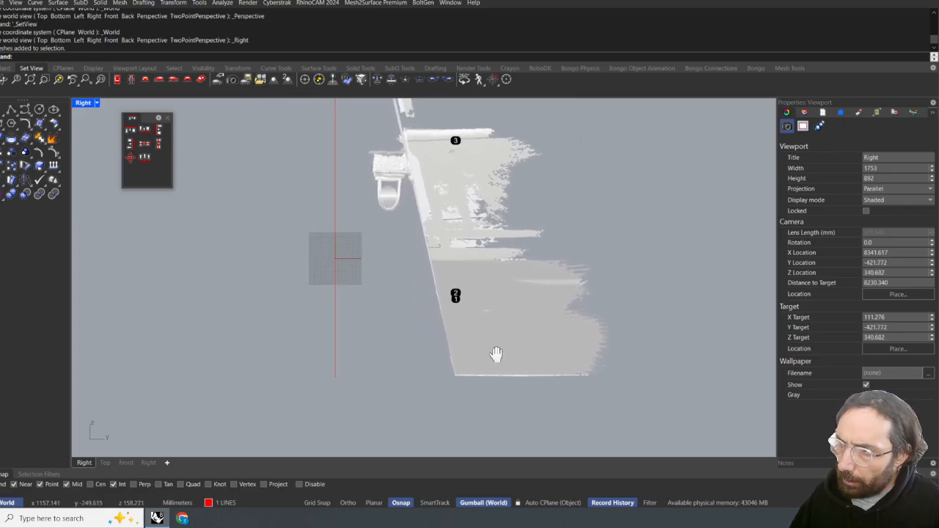
pyautogui.scroll(-3, 487, 362)
pyautogui.scroll(4, 445, 273)
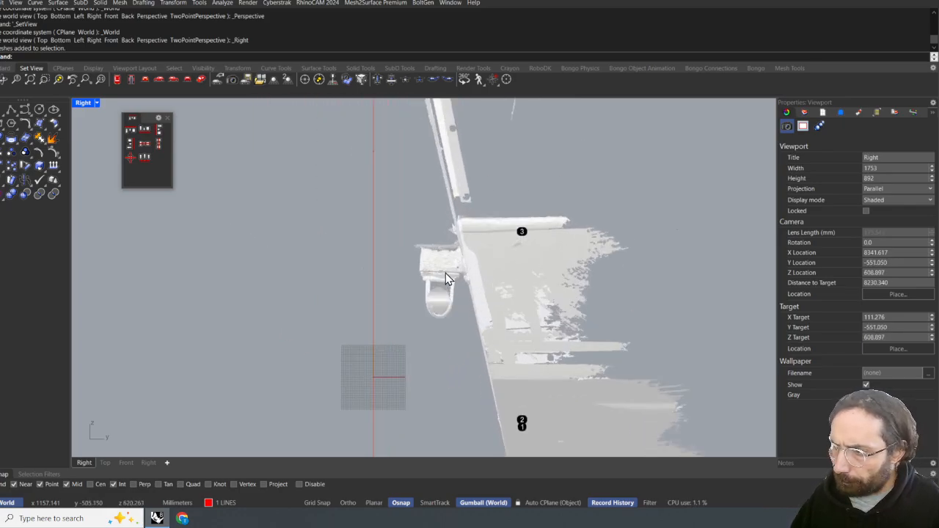
pyautogui.click(445, 277)
pyautogui.click(391, 347)
pyautogui.scroll(-4, 480, 336)
pyautogui.moveTo(510, 371); pyautogui.dragTo(462, 258, button='right')
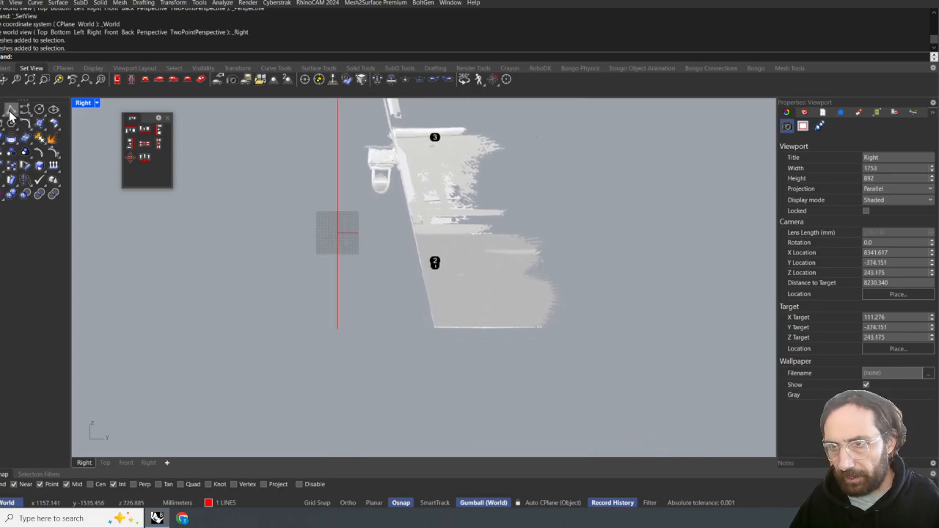
# - Draw a horizontal polyline in the right view from the transom's lower corner along the keel to well past the scan's end
pyautogui.click(10, 110)
pyautogui.click(435, 328)
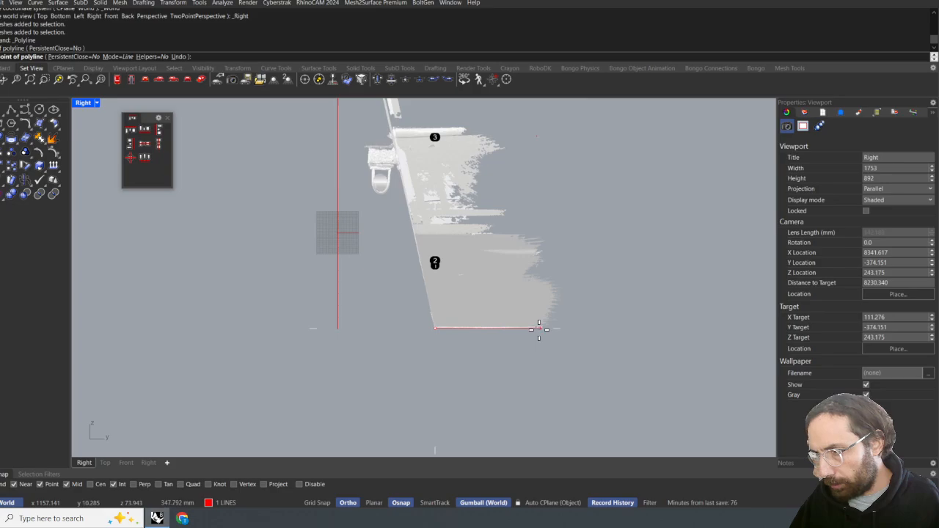
pyautogui.keyDown('shift'); pyautogui.click(662, 329); pyautogui.keyUp('shift')
pyautogui.press('Return')
pyautogui.press('Return')
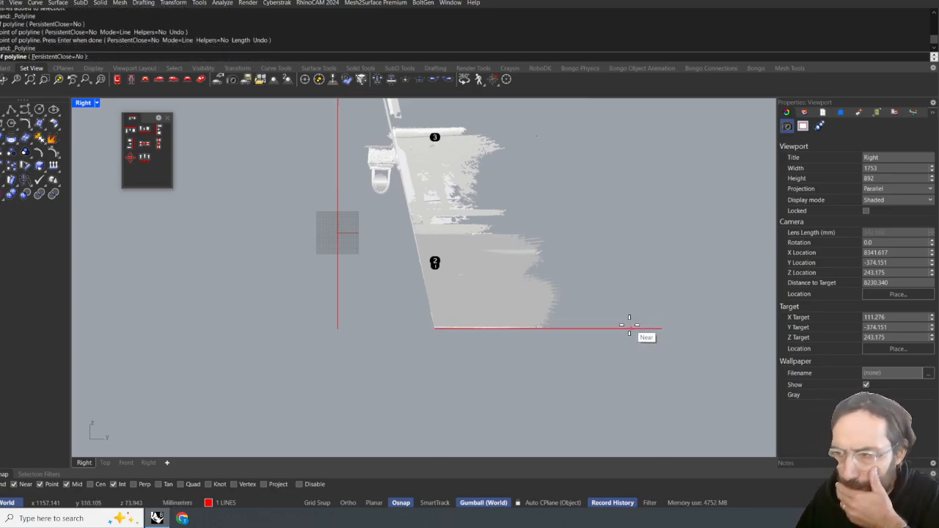
pyautogui.scroll(-4, 628, 325)
pyautogui.press('Escape')
# - Compare the keel's lower edge with the horizontal line in the right view and inspect the hull from several perspective angles
pyautogui.scroll(6, 513, 340)
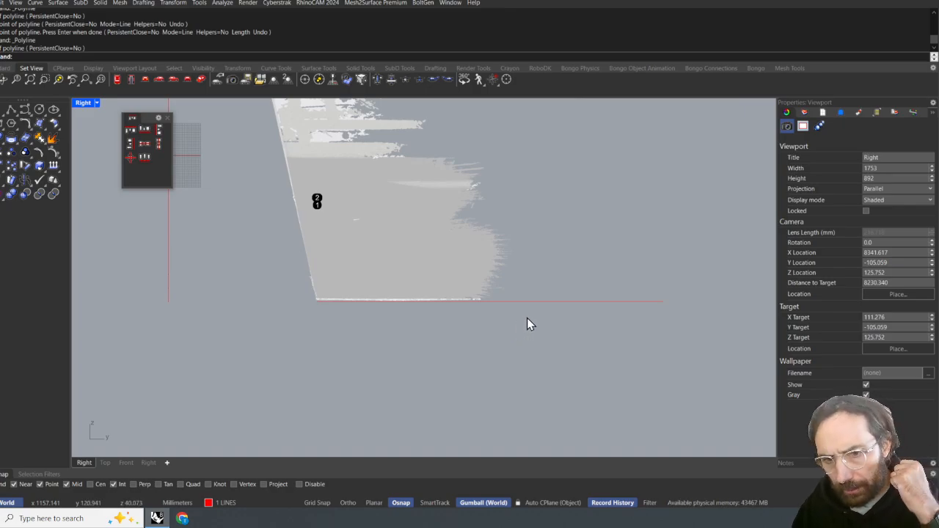
pyautogui.scroll(-5, 526, 316)
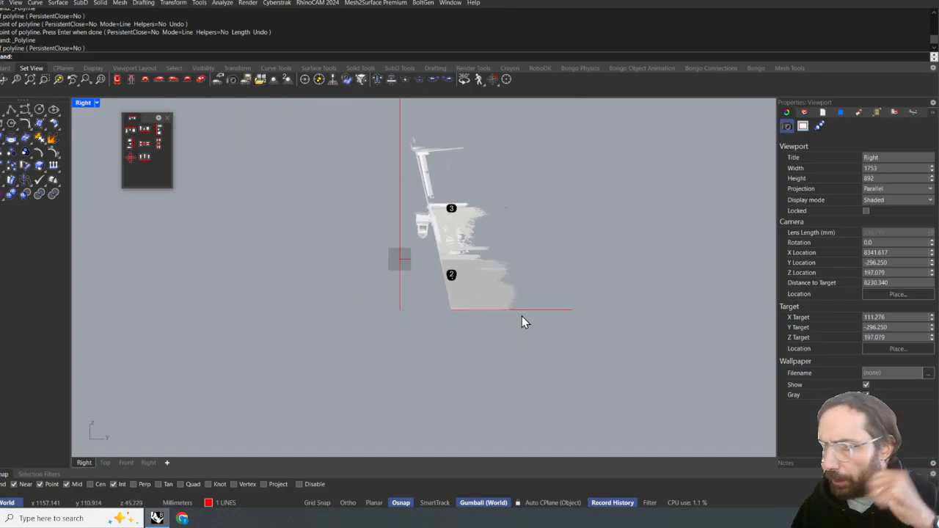
pyautogui.moveTo(522, 316); pyautogui.dragTo(467, 300, button='right')
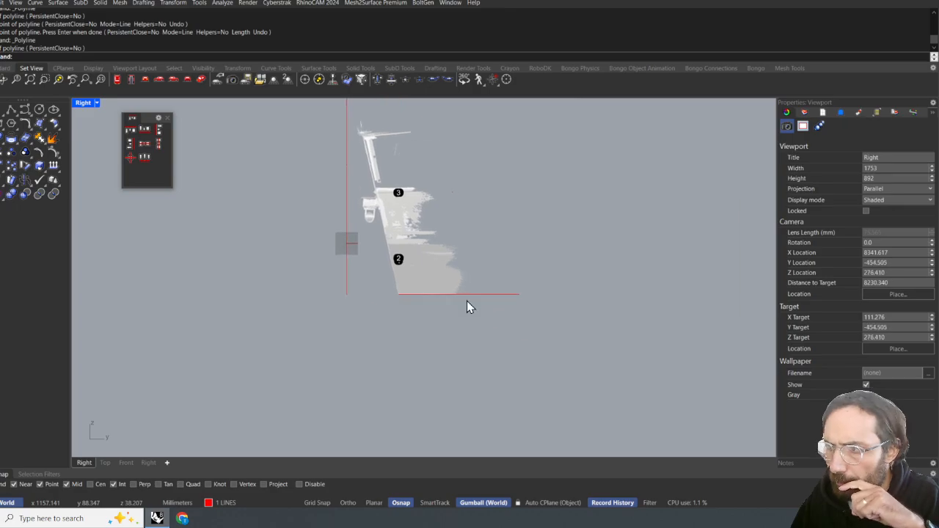
pyautogui.click(201, 79)
pyautogui.moveTo(345, 264)
pyautogui.mouseDown(button='right')
pyautogui.moveTo(382, 261)
pyautogui.moveTo(298, 263)
pyautogui.moveTo(335, 251)
pyautogui.mouseUp(button='right')
pyautogui.scroll(12, 418, 269)
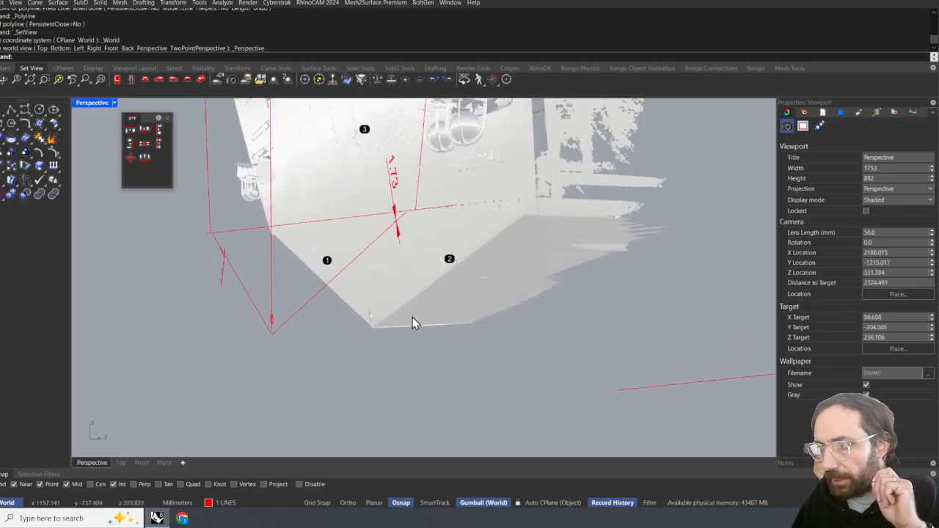
pyautogui.moveTo(412, 317); pyautogui.dragTo(363, 277, button='right')
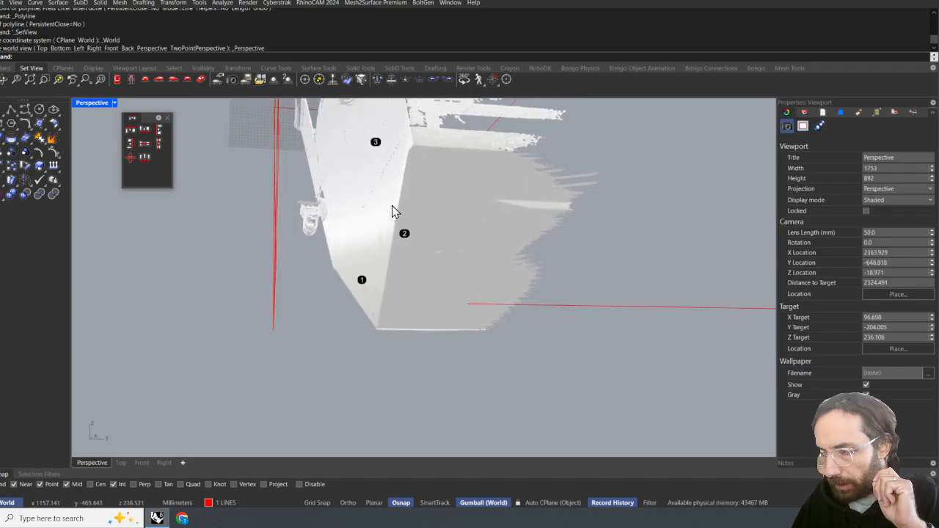
pyautogui.scroll(-10, 505, 312)
pyautogui.moveTo(506, 314); pyautogui.dragTo(558, 357, button='right')
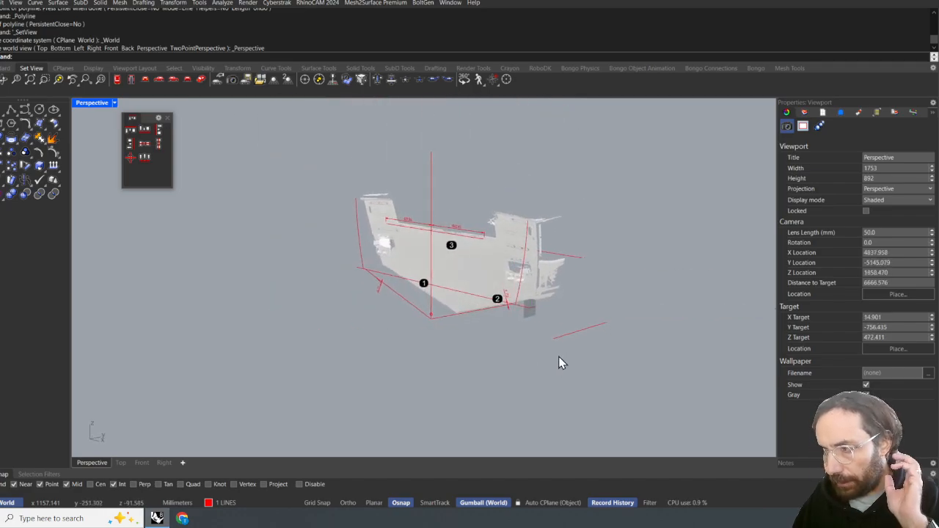
# - Select all curves with SelCrv and delete them
pyautogui.press('Return')
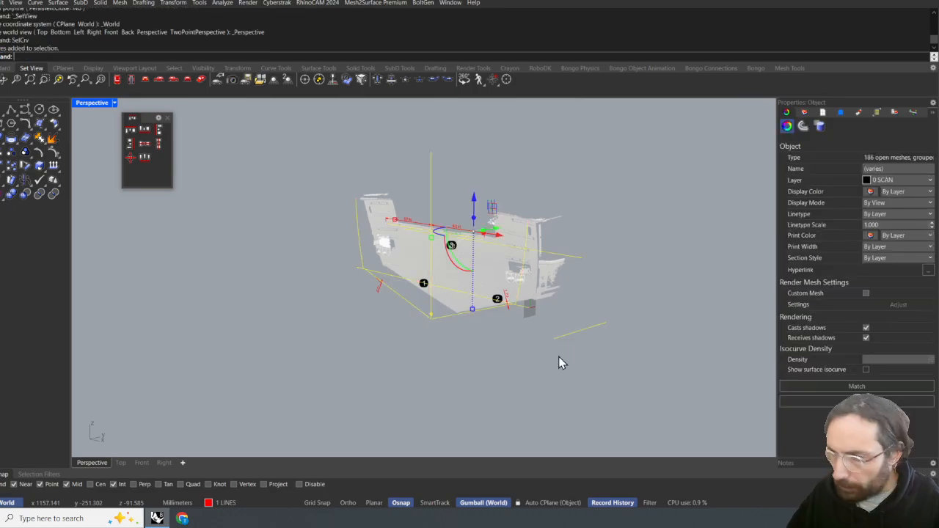
pyautogui.press('Delete')
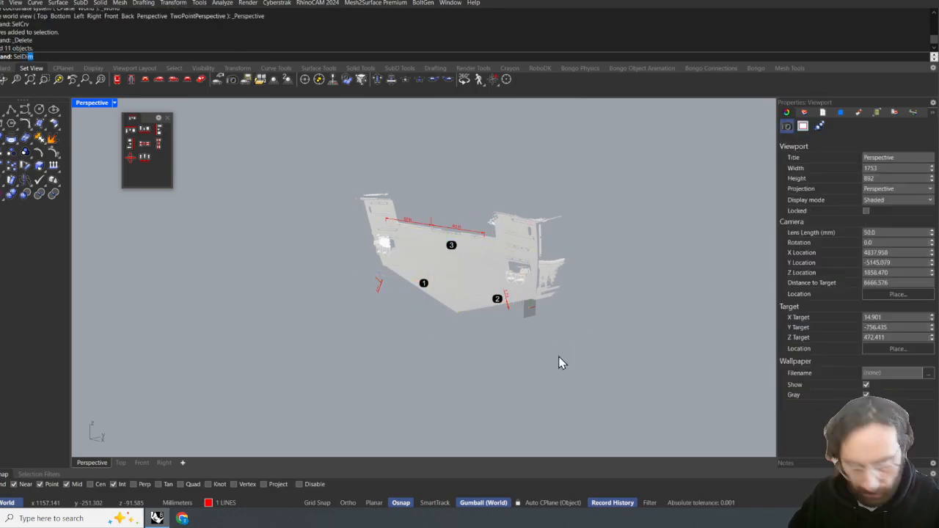
# - Select all dimensions with SelDim, delete them, and save an incremental version of the model in the Ace Craft Transom folder
pyautogui.press('Return')
pyautogui.press('Delete')
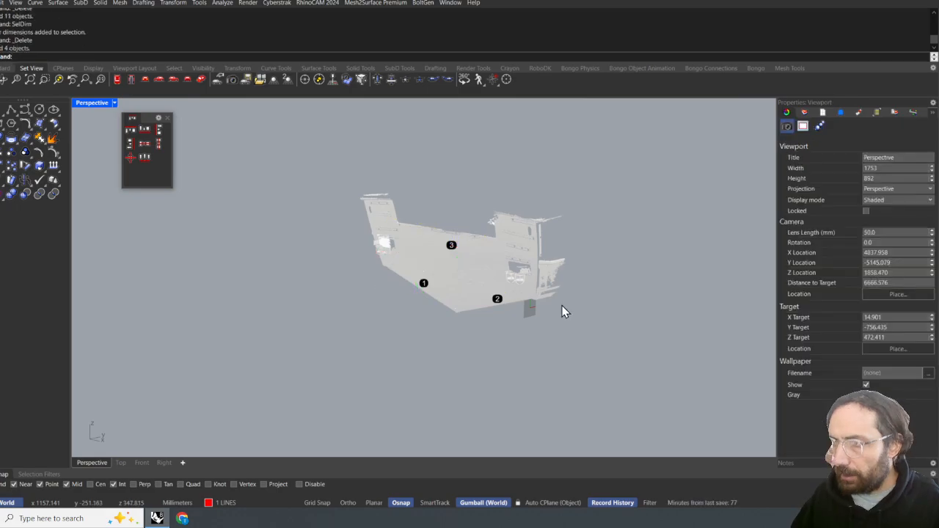
pyautogui.click(3, 3)
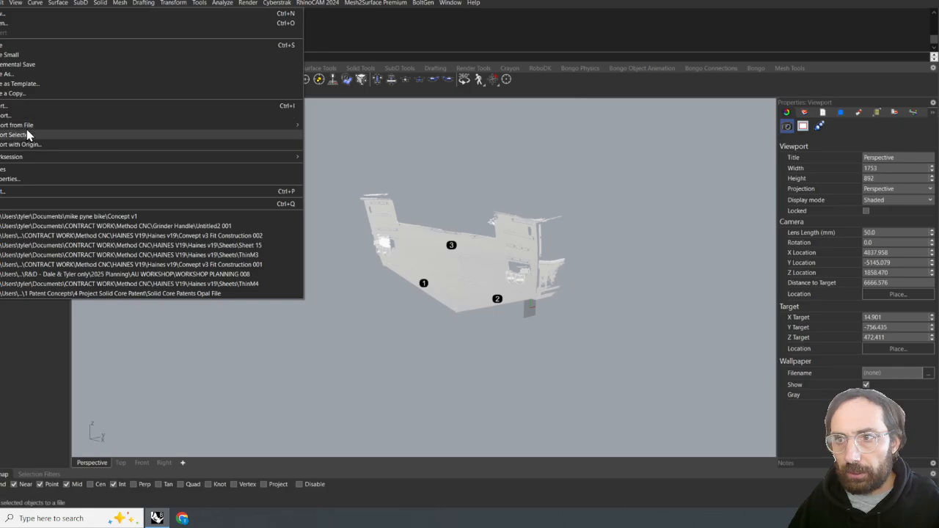
pyautogui.click(16, 65)
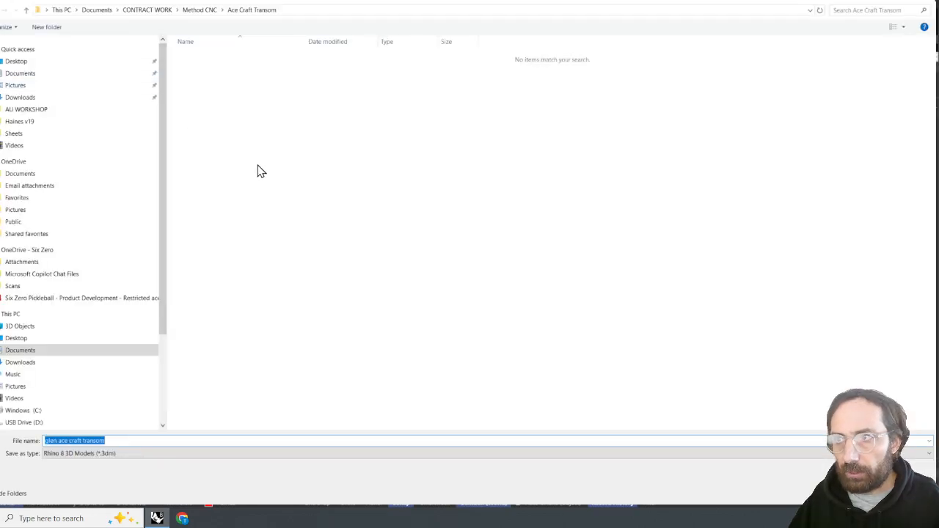
pyautogui.click(205, 438)
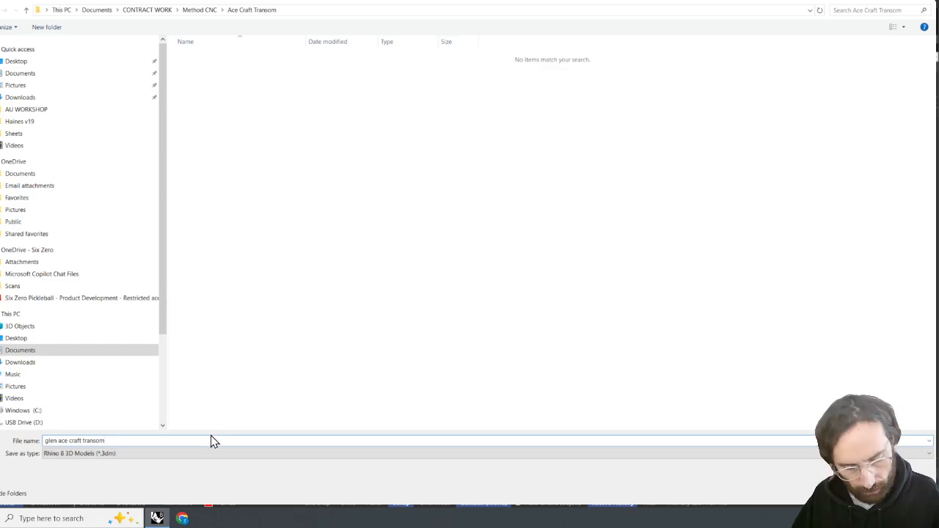
pyautogui.press('Return')
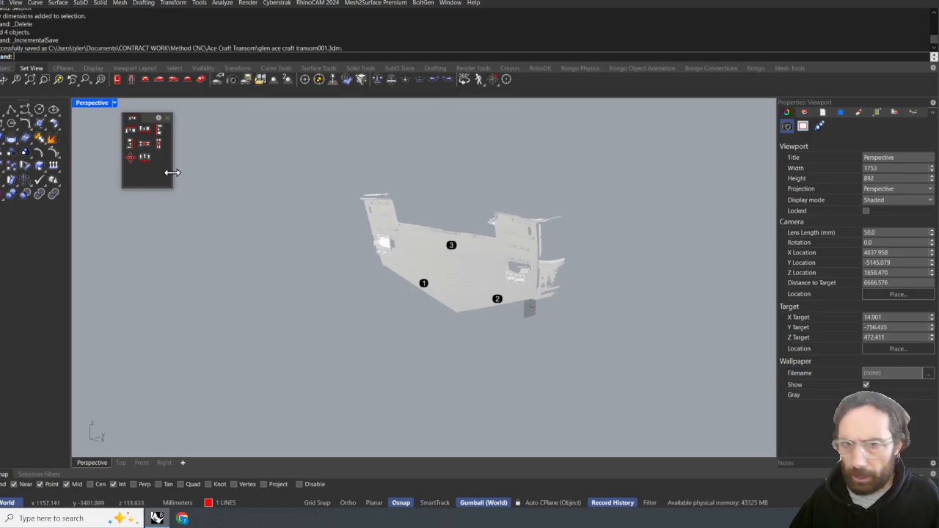
# - Import the transom pod scan from the Ace Craft Transom folder inside Method CNC
pyautogui.moveTo(245, 270); pyautogui.dragTo(381, 264, button='right')
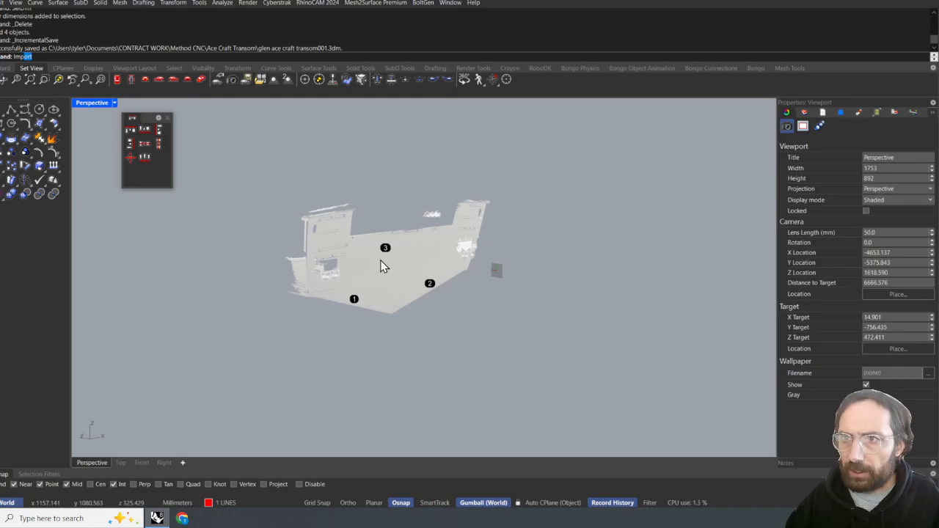
pyautogui.press('Return')
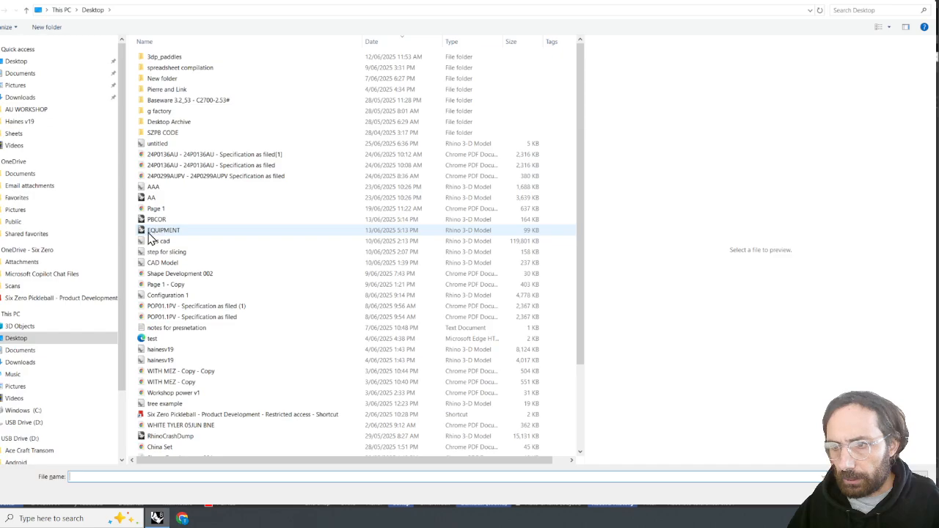
pyautogui.click(36, 122)
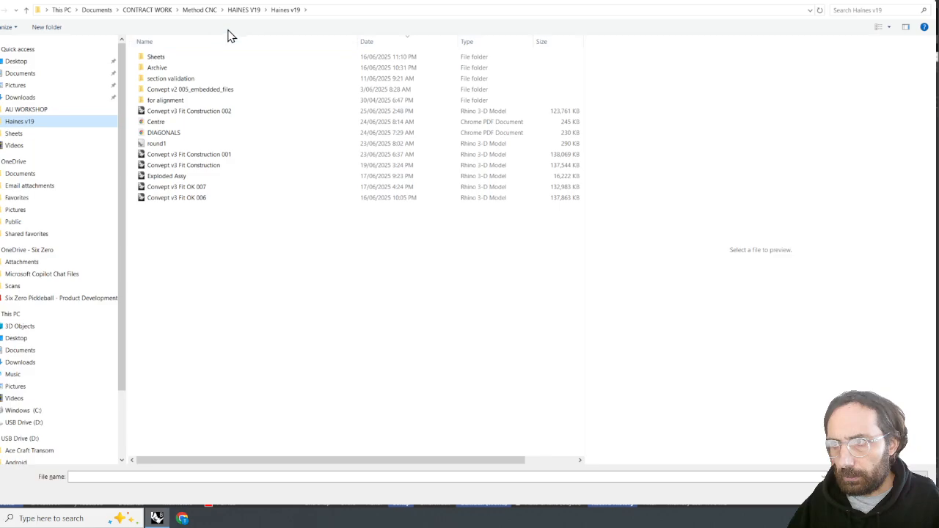
pyautogui.click(208, 11)
pyautogui.click(232, 159)
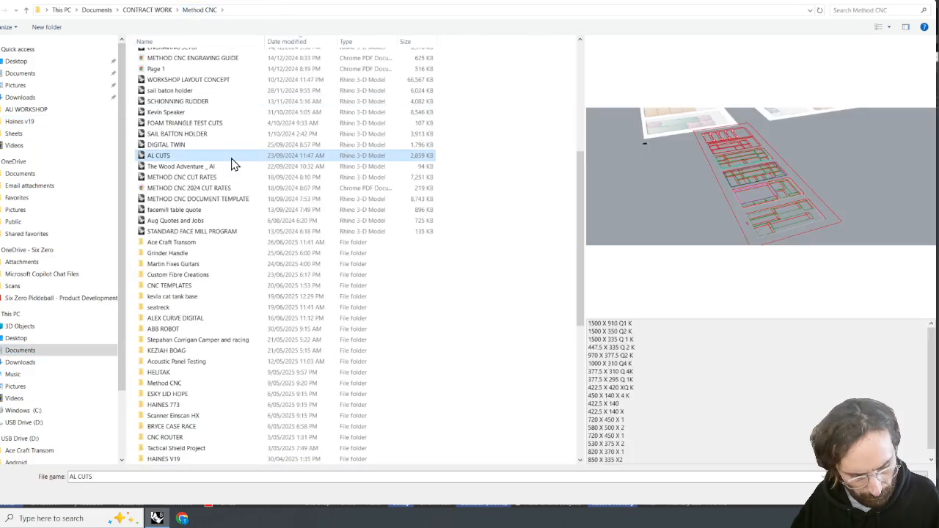
pyautogui.press('a')
pyautogui.press('a')
pyautogui.press('Return')
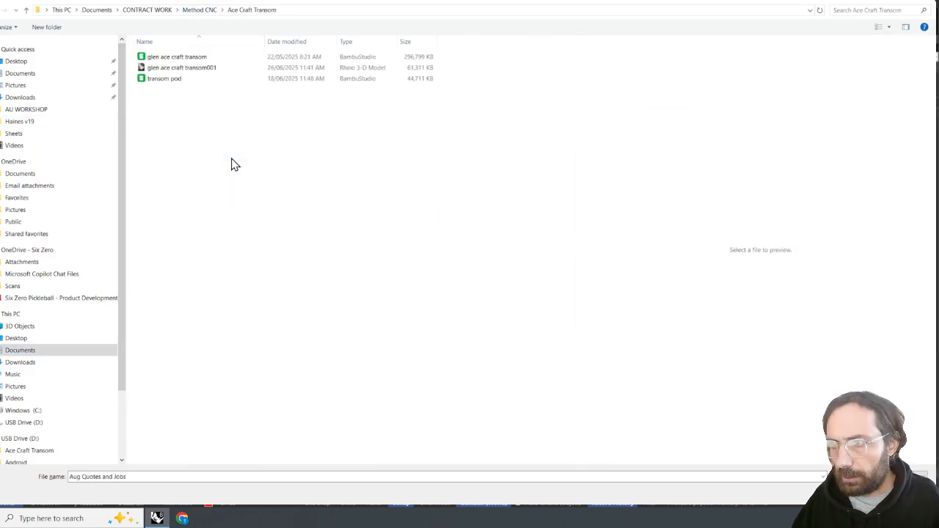
pyautogui.click(192, 79)
pyautogui.press('Return')
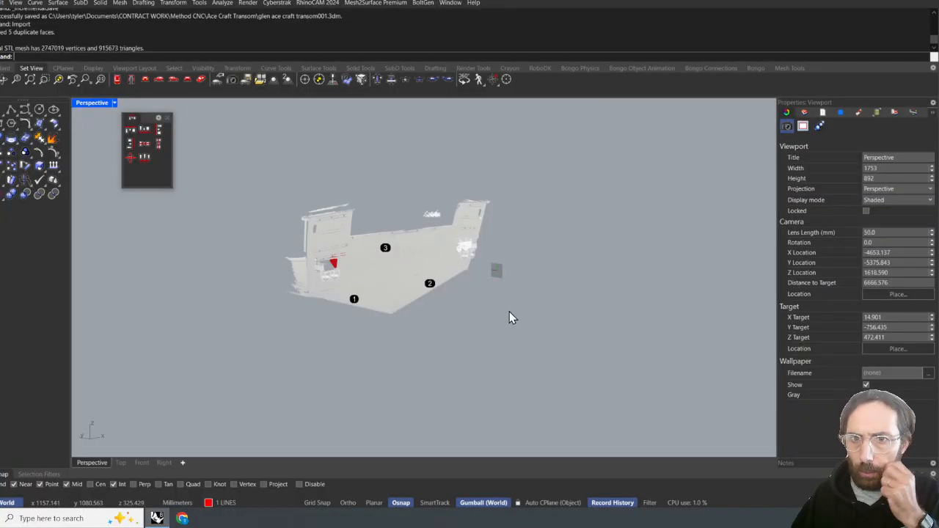
# - Move the imported pod meshes well clear of the transom scan along the Y direction and deselect them
pyautogui.moveTo(509, 312); pyautogui.dragTo(370, 325, button='right')
pyautogui.scroll(6, 542, 319)
pyautogui.moveTo(542, 319); pyautogui.dragTo(515, 274, button='right')
pyautogui.scroll(-5, 512, 277)
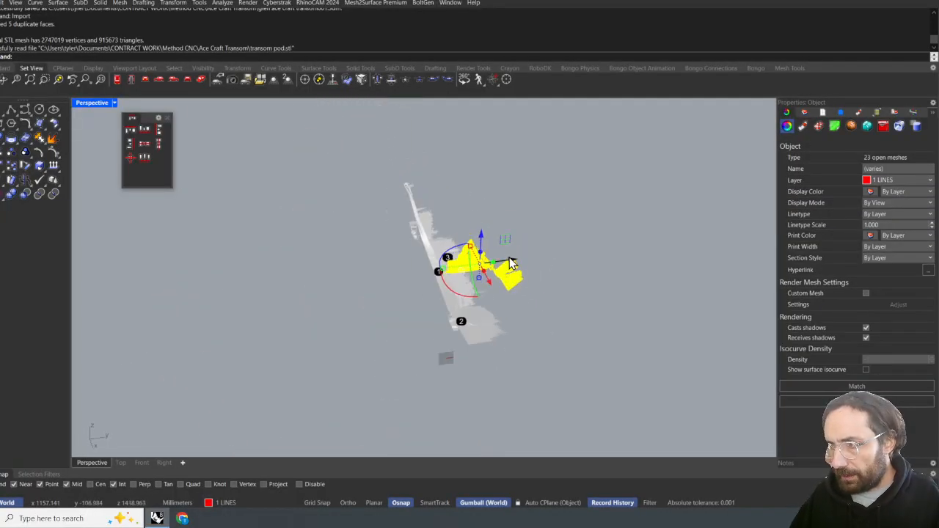
pyautogui.moveTo(511, 264); pyautogui.dragTo(349, 374)
pyautogui.click(287, 354)
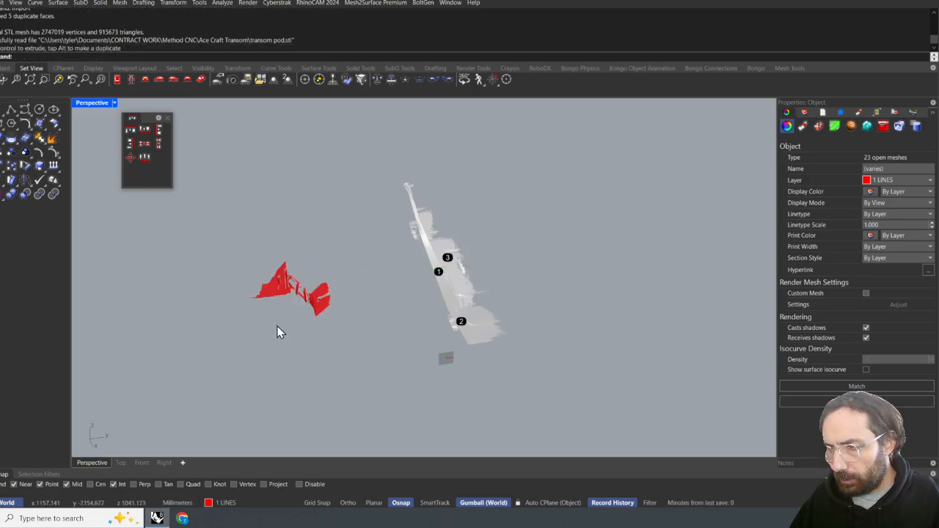
# - Examine the pod scan's large hull panel, crossbars and curved end panel up close to identify its separate meshes
pyautogui.scroll(5, 286, 327)
pyautogui.moveTo(291, 320); pyautogui.dragTo(532, 281, button='right')
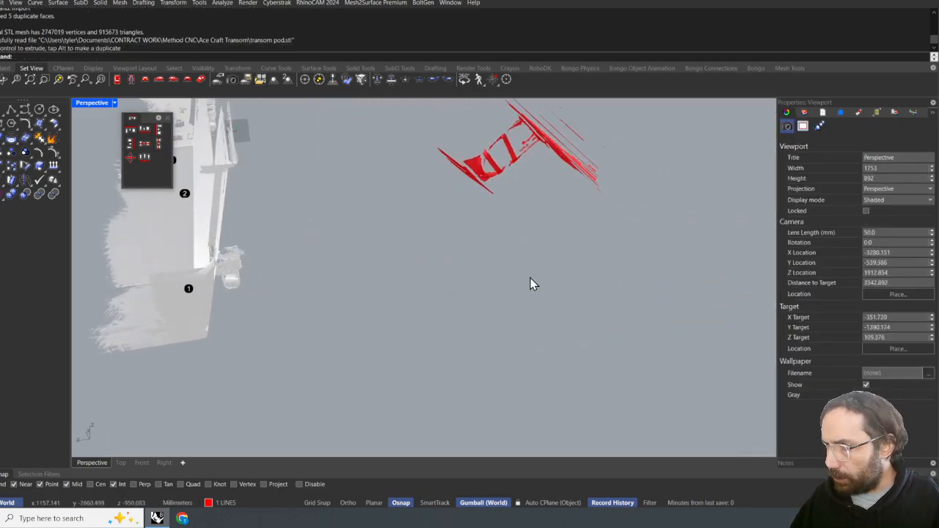
pyautogui.scroll(10, 547, 188)
pyautogui.moveTo(547, 188); pyautogui.dragTo(361, 340, button='right')
pyautogui.scroll(-3, 413, 152)
pyautogui.click(454, 336)
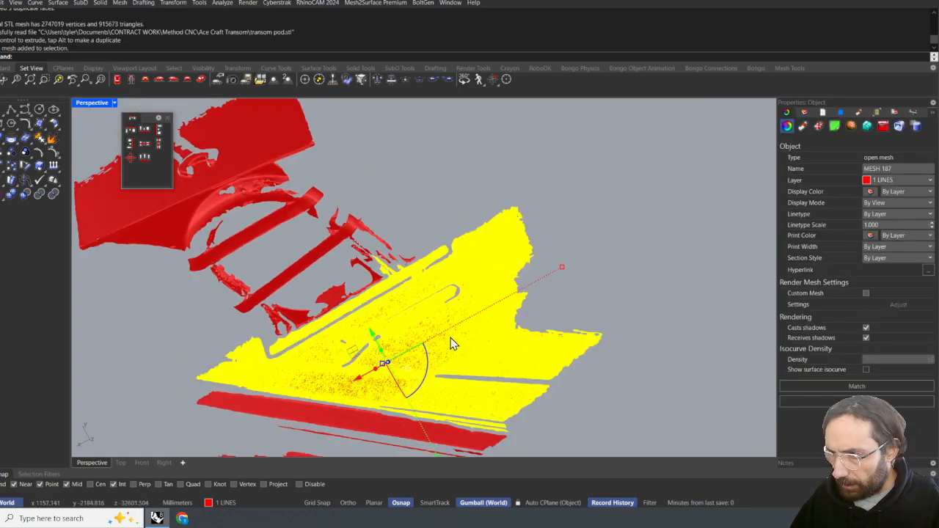
pyautogui.scroll(-6, 450, 338)
pyautogui.scroll(6, 444, 332)
pyautogui.press('Escape')
pyautogui.moveTo(443, 332); pyautogui.dragTo(356, 273, button='right')
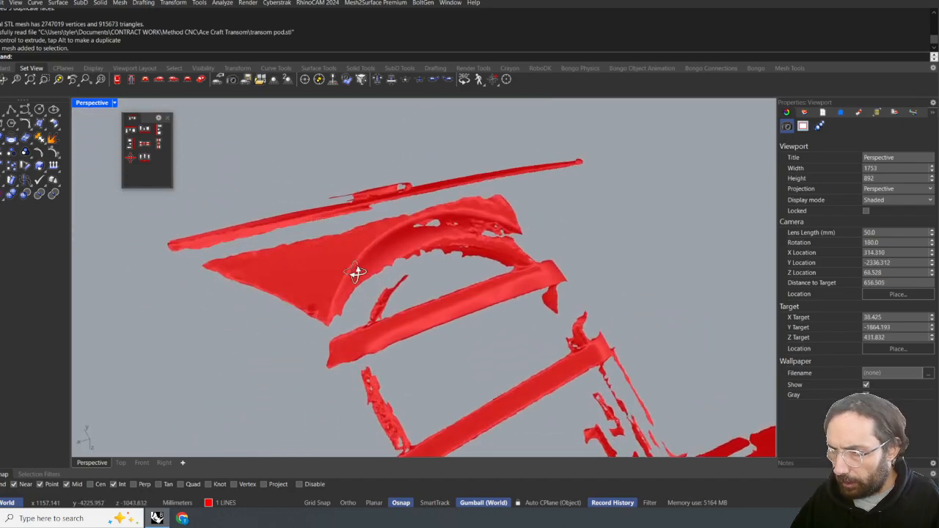
pyautogui.click(292, 218)
pyautogui.scroll(-12, 294, 218)
pyautogui.press('Escape')
pyautogui.scroll(2, 388, 323)
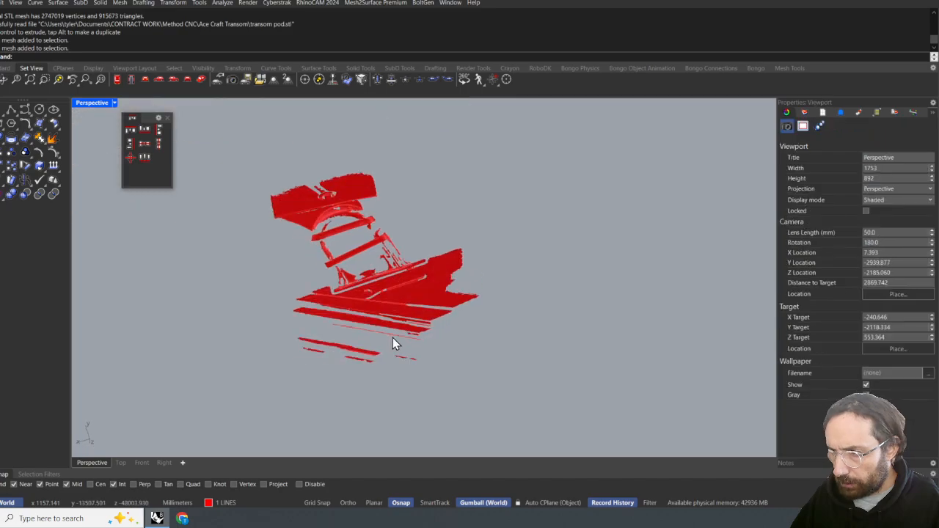
pyautogui.click(393, 331)
pyautogui.scroll(4, 455, 293)
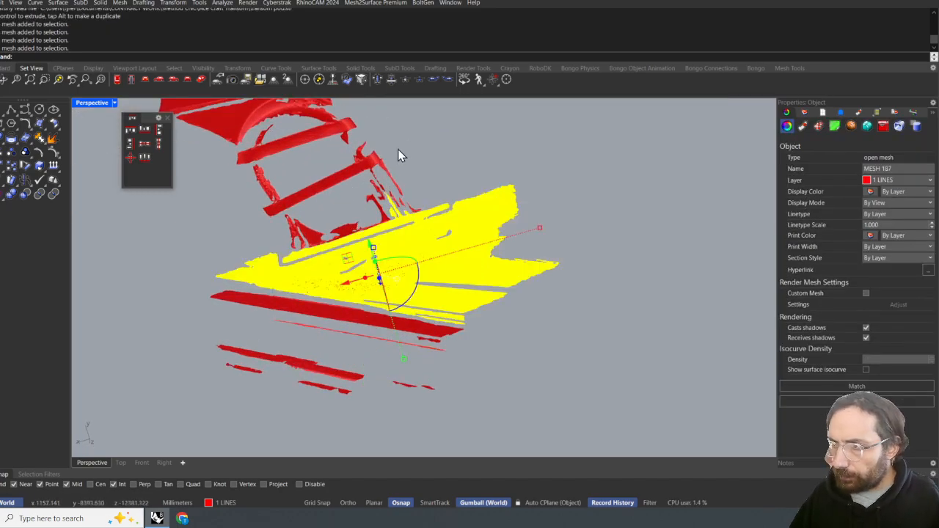
pyautogui.keyDown('shift'); pyautogui.click(366, 159); pyautogui.keyUp('shift')
pyautogui.scroll(-2, 366, 159)
pyautogui.moveTo(365, 165); pyautogui.dragTo(493, 161, button='right')
pyautogui.scroll(-3, 432, 198)
pyautogui.click(493, 161)
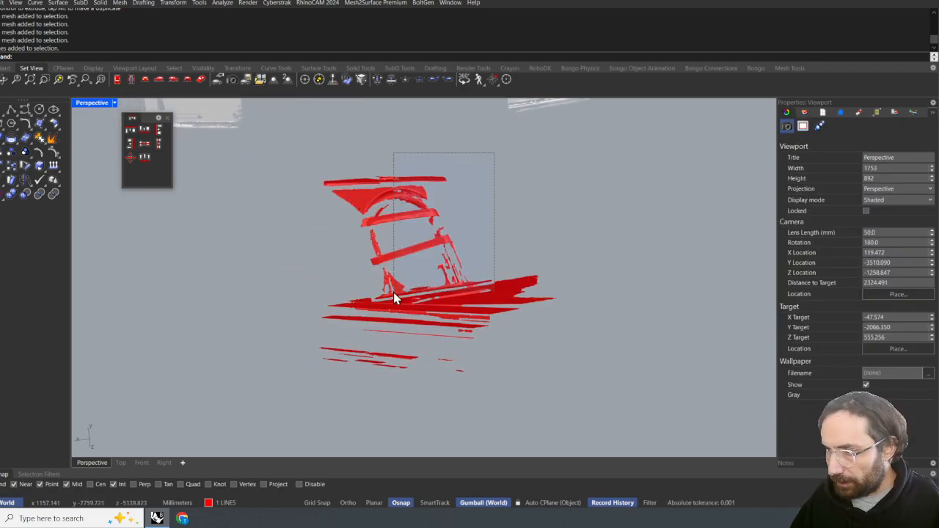
pyautogui.moveTo(393, 292); pyautogui.dragTo(393, 291)
pyautogui.moveTo(410, 272); pyautogui.dragTo(429, 226, button='right')
pyautogui.click(463, 206)
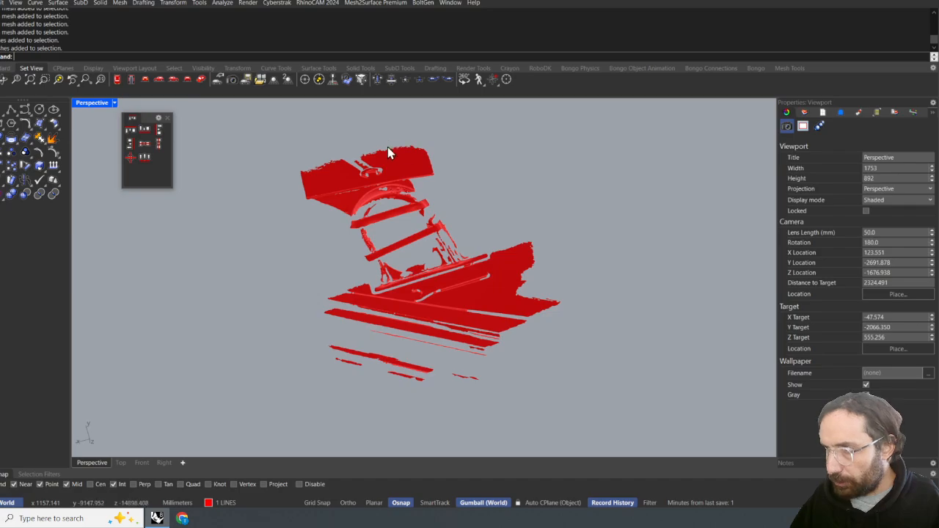
# - Turn on Vertex snapping and place two text dots labelled 1, one on each large panel of the pod scan
pyautogui.click(435, 69)
pyautogui.click(453, 89)
pyautogui.moveTo(451, 91); pyautogui.dragTo(508, 130)
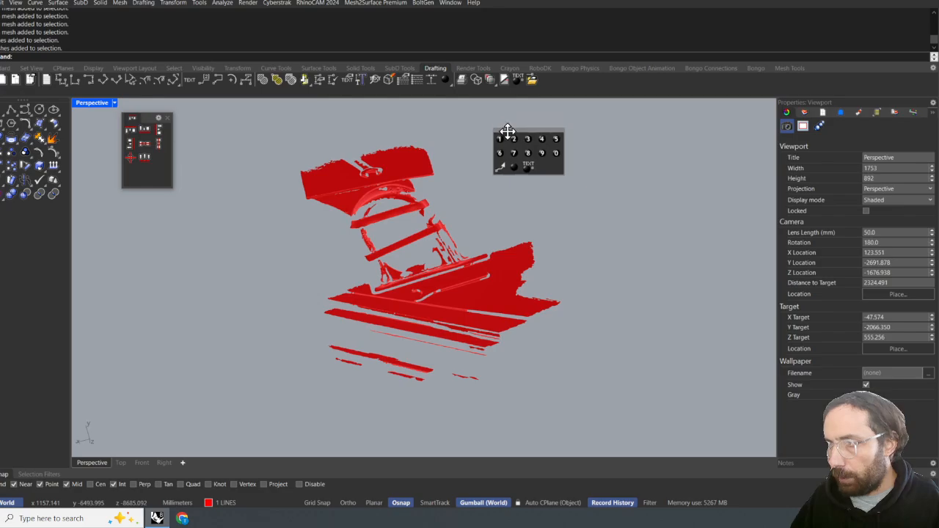
pyautogui.click(501, 144)
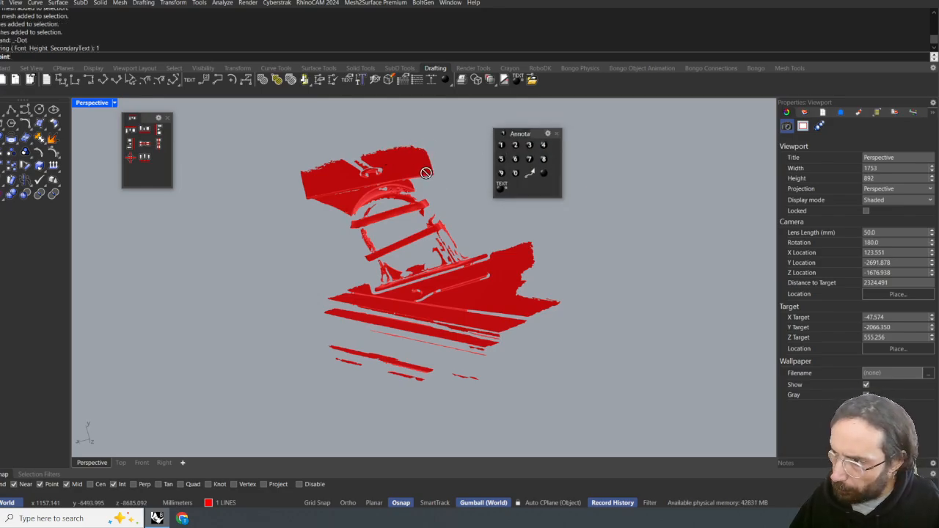
pyautogui.click(235, 485)
pyautogui.click(444, 206)
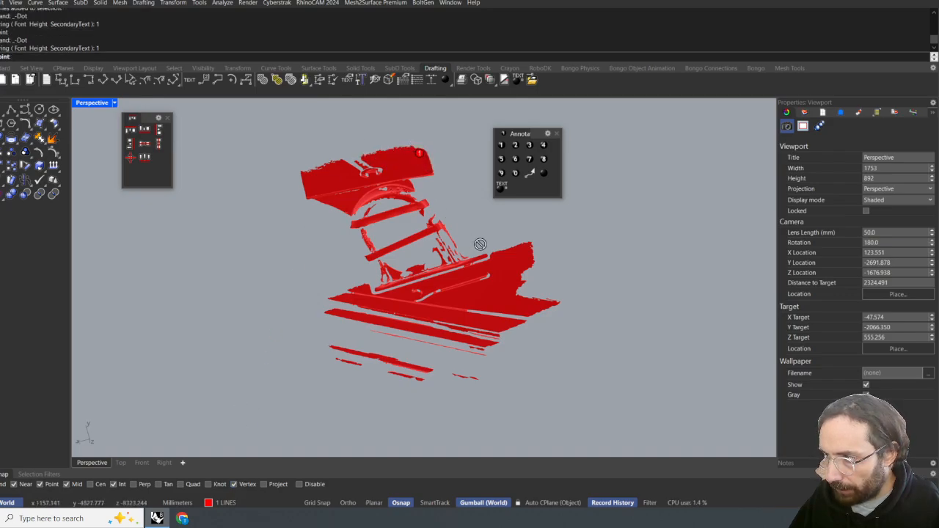
pyautogui.click(503, 262)
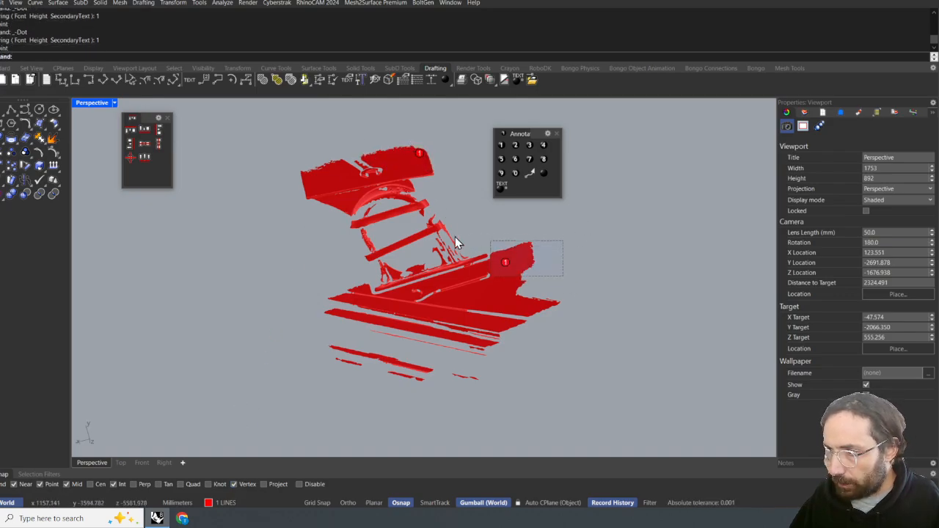
# - Group both text dots with the pod's main panel and crossbar meshes, including the small mesh in the end panel's gap
pyautogui.moveTo(399, 171); pyautogui.dragTo(395, 157)
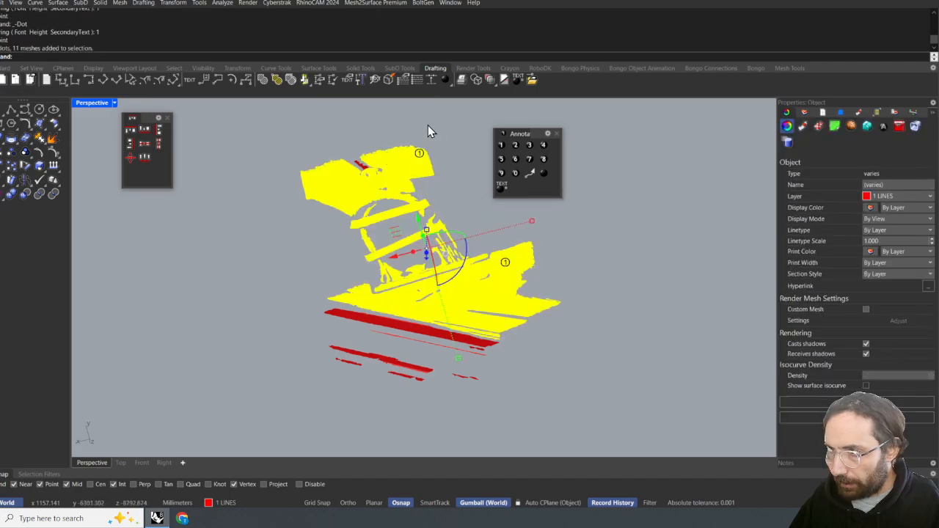
pyautogui.keyDown('shift'); pyautogui.click(364, 164); pyautogui.keyUp('shift')
pyautogui.hotkey('ctrl', 'g')
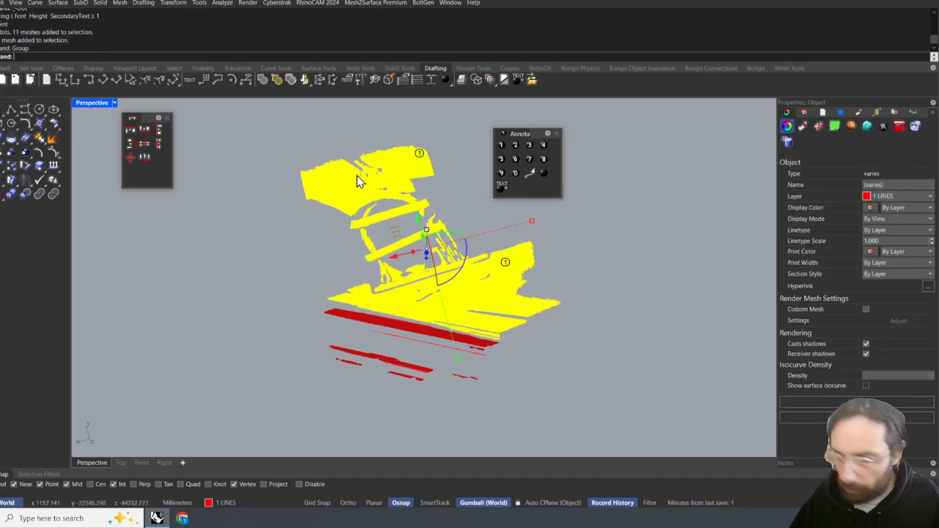
pyautogui.press('Escape')
# - Delete the stray strip meshes lying outside the grouped pod scan and check the remaining group's selection
pyautogui.moveTo(272, 291); pyautogui.dragTo(580, 467)
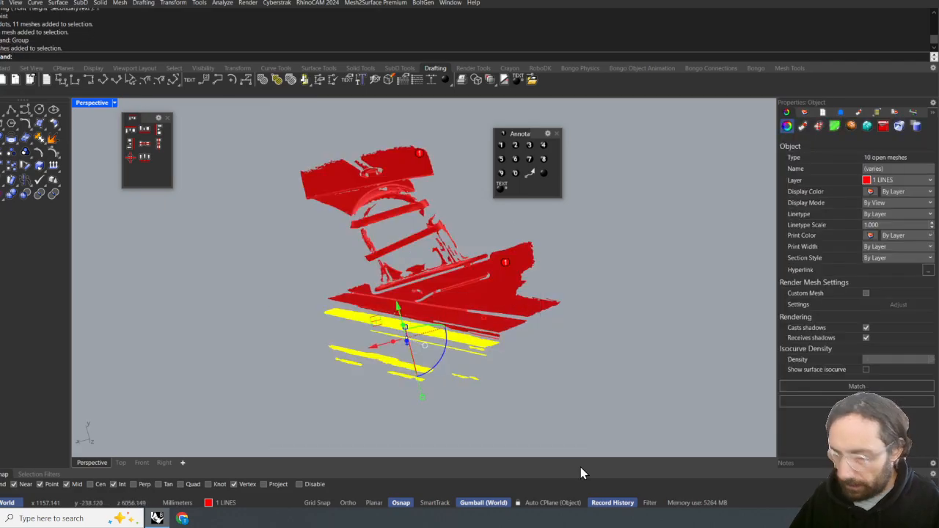
pyautogui.press('Delete')
pyautogui.click(463, 272)
pyautogui.moveTo(465, 274); pyautogui.dragTo(538, 239, button='right')
pyautogui.press('Escape')
# - Inspect the grouped pod scan's panels and crossbars, and compare its orientation with the numbered transom scan
pyautogui.scroll(7, 487, 312)
pyautogui.scroll(-14, 450, 259)
pyautogui.scroll(8, 411, 295)
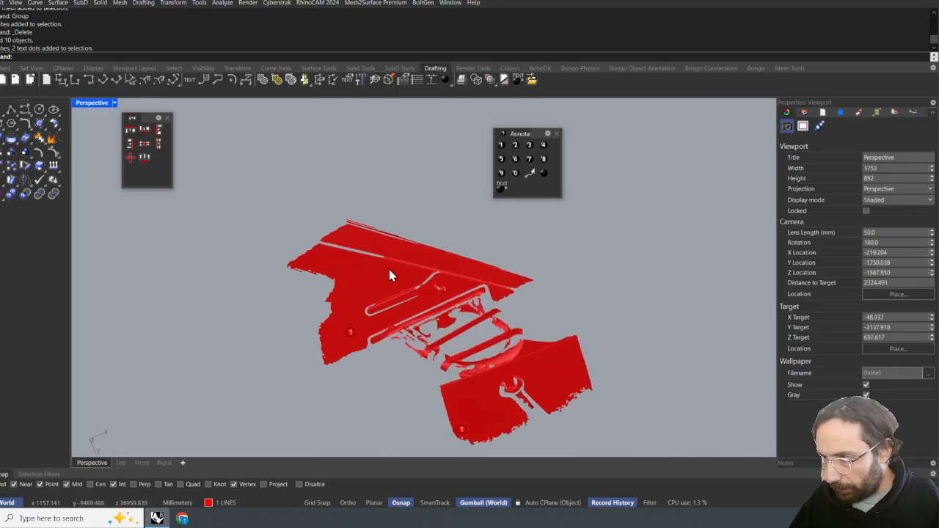
pyautogui.scroll(5, 451, 334)
pyautogui.scroll(-2, 460, 334)
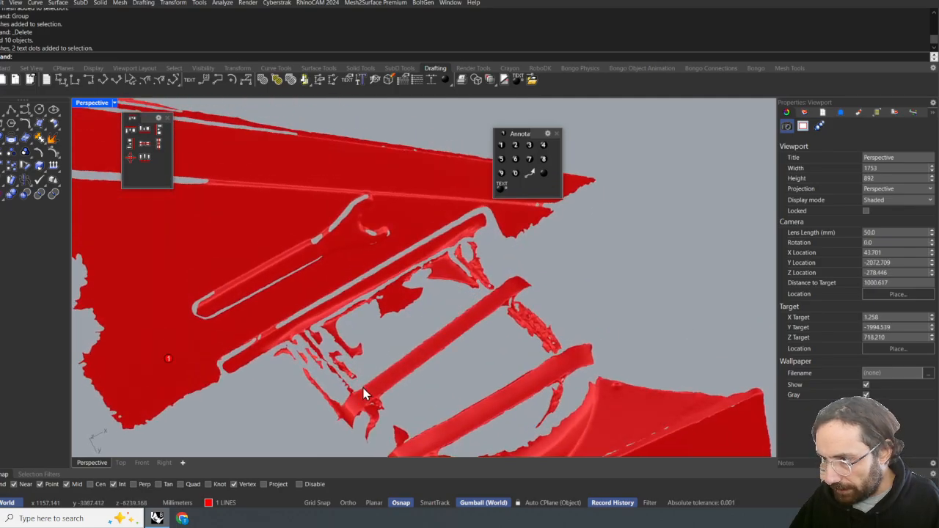
pyautogui.scroll(-10, 392, 258)
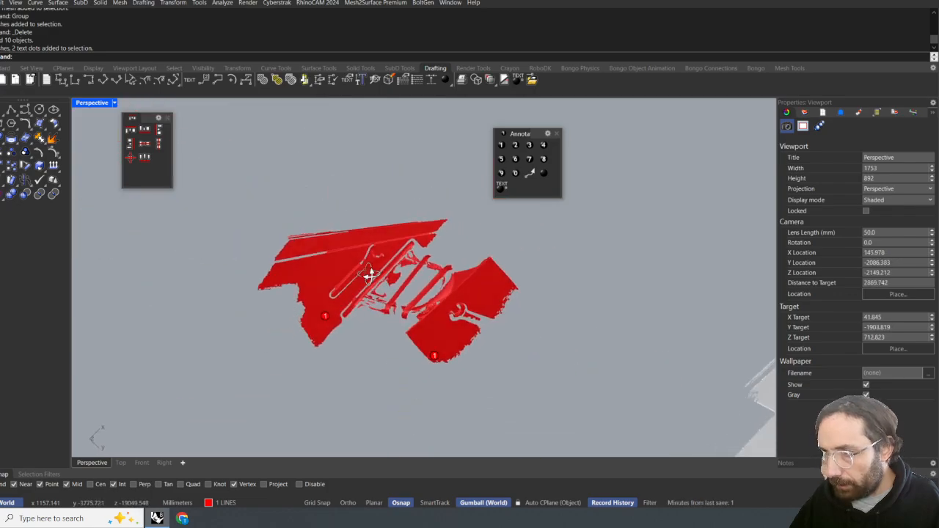
pyautogui.moveTo(376, 306); pyautogui.dragTo(580, 392, button='right')
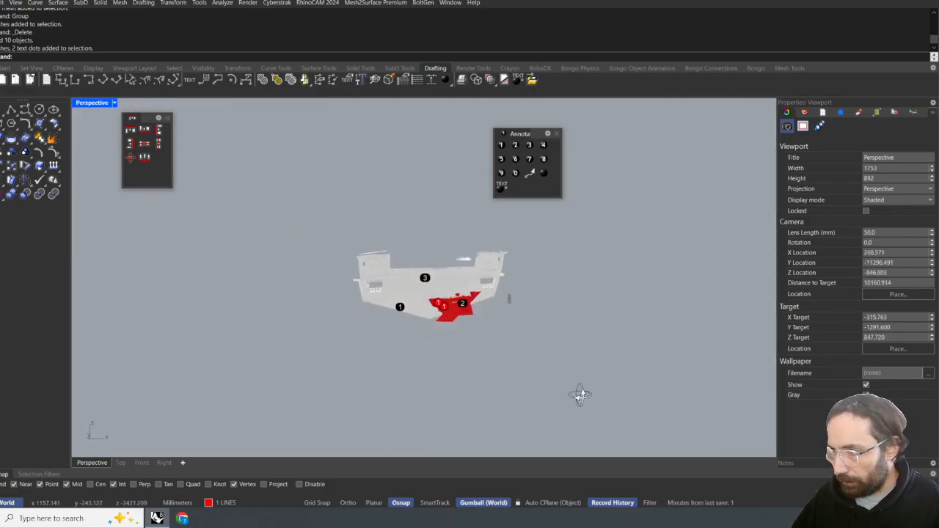
pyautogui.scroll(6, 397, 289)
pyautogui.moveTo(396, 290); pyautogui.dragTo(518, 323, button='right')
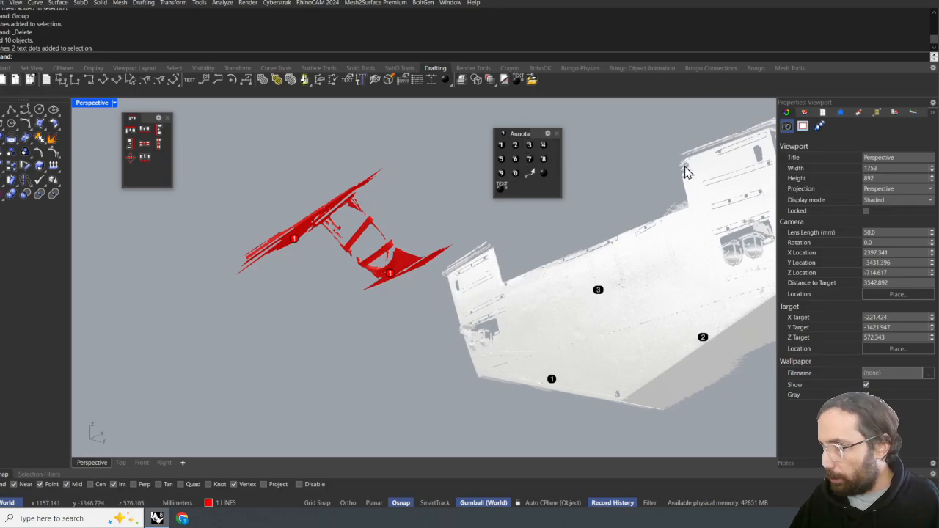
# - Examine the grouped pod scan and its numbered dots from several angles, focusing on the large panel's surface
pyautogui.click(804, 114)
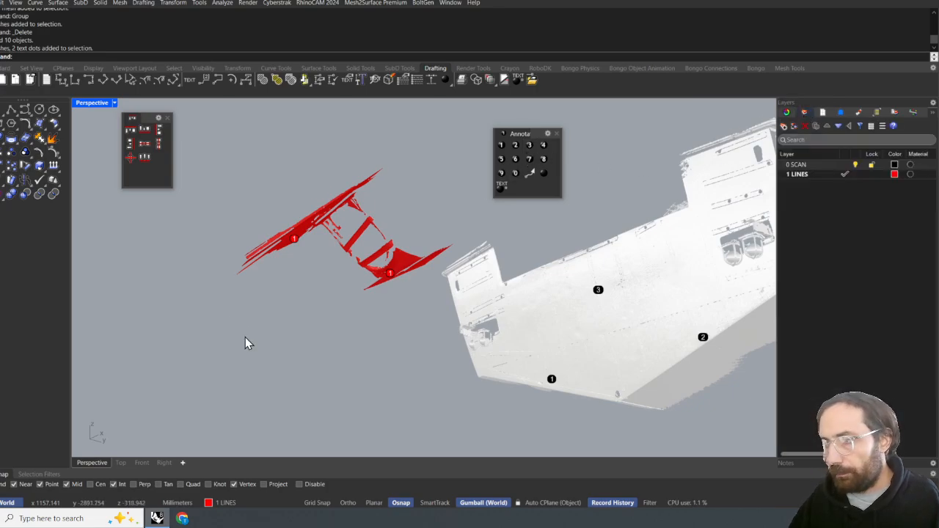
pyautogui.moveTo(248, 343); pyautogui.dragTo(175, 254, button='right')
pyautogui.scroll(12, 255, 284)
pyautogui.scroll(-6, 329, 317)
pyautogui.keyDown('shift'); pyautogui.moveTo(305, 276); pyautogui.dragTo(189, 182, button='right'); pyautogui.keyUp('shift')
pyautogui.moveTo(189, 181); pyautogui.dragTo(266, 256, button='right')
pyautogui.scroll(5, 323, 357)
pyautogui.click(289, 348)
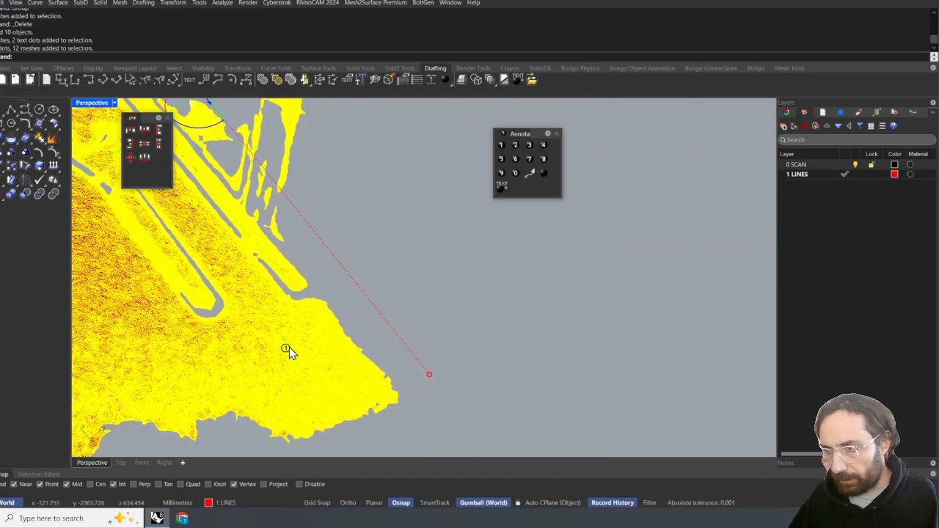
pyautogui.press('Escape')
pyautogui.scroll(-3, 289, 351)
pyautogui.moveTo(309, 331); pyautogui.dragTo(336, 362, button='right')
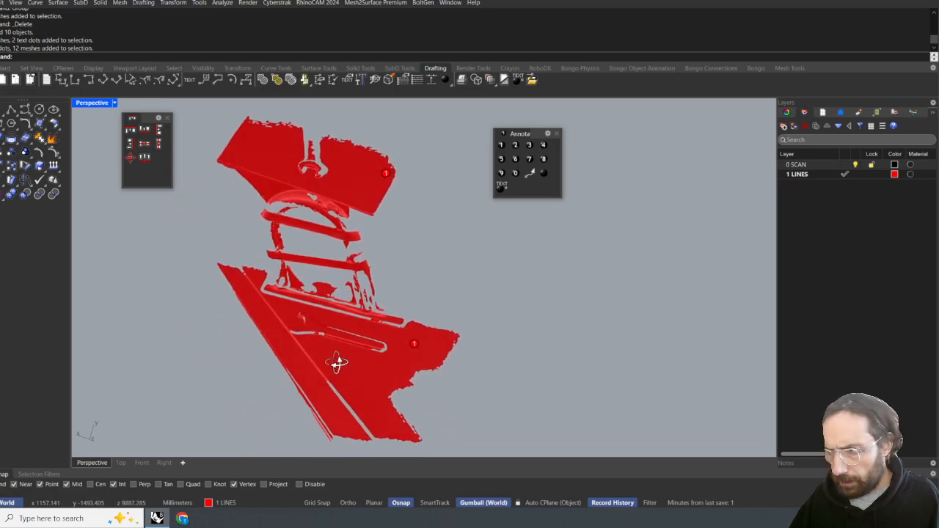
pyautogui.scroll(3, 411, 405)
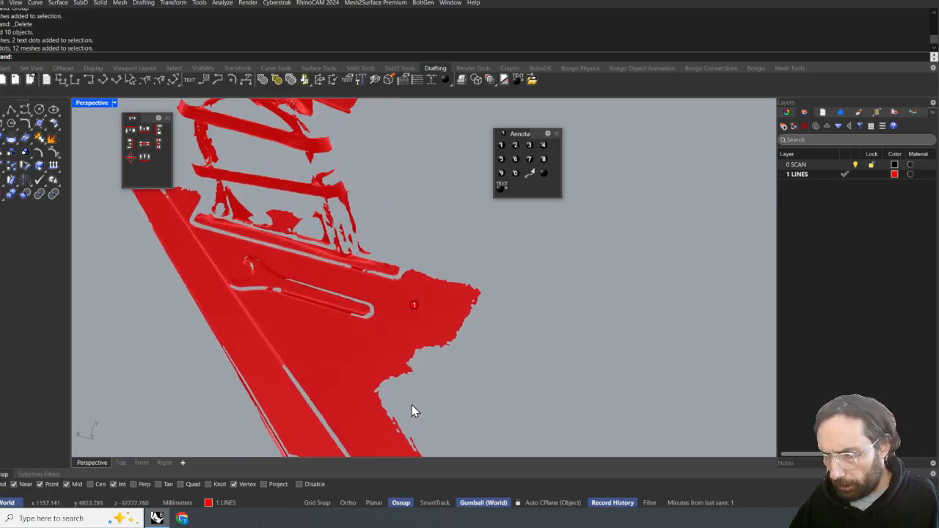
# - Select every text dot in the model with SelDot and delete them all
pyautogui.click(502, 146)
pyautogui.press('Escape')
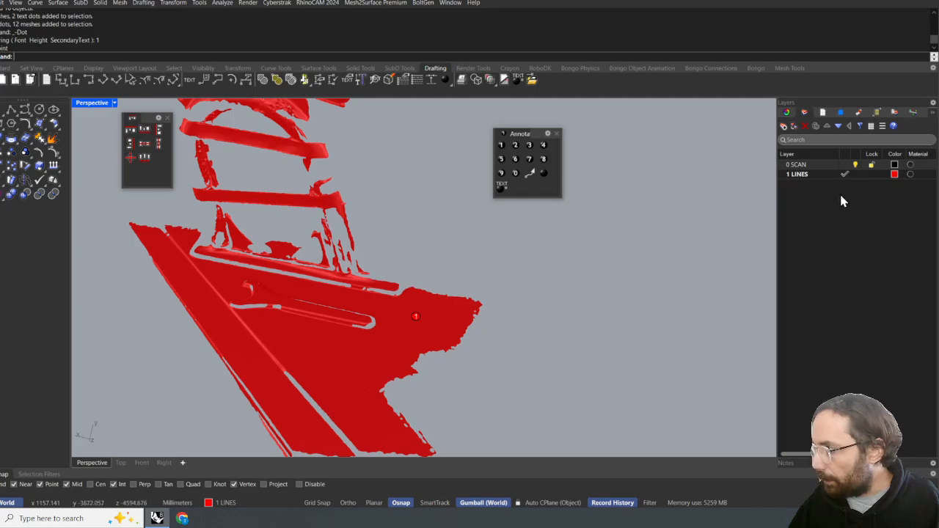
pyautogui.write('SelDot')
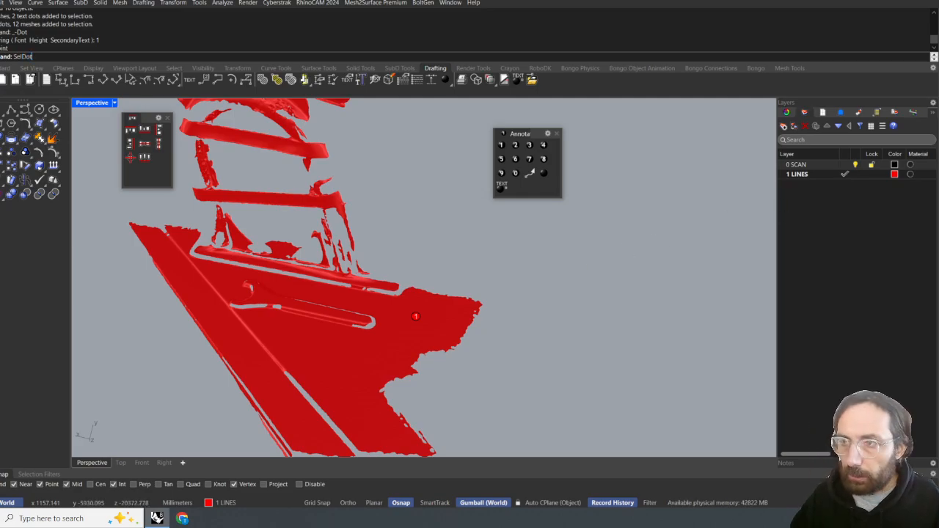
pyautogui.press('Return')
pyautogui.press('Delete')
# - Place three text dots labelled 1, spread in a triangle across the pod scan's large slotted panel
pyautogui.click(501, 146)
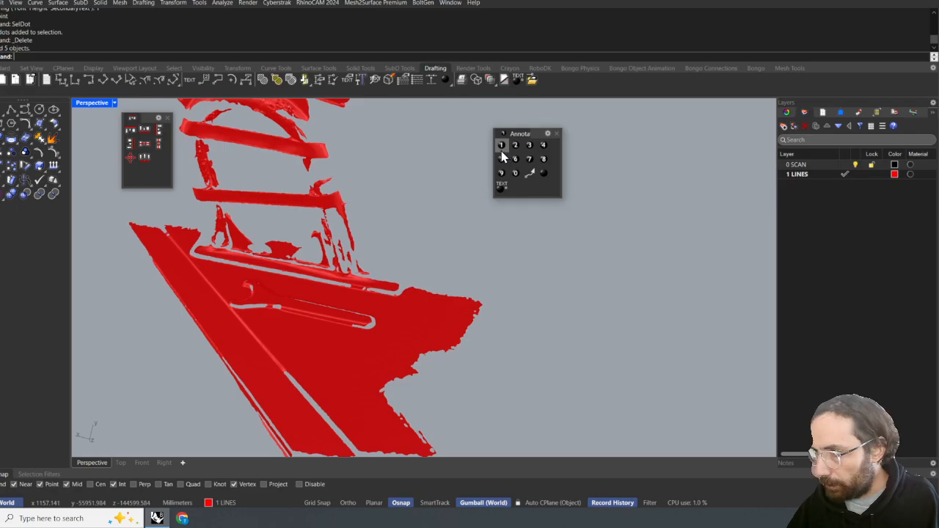
pyautogui.click(344, 373)
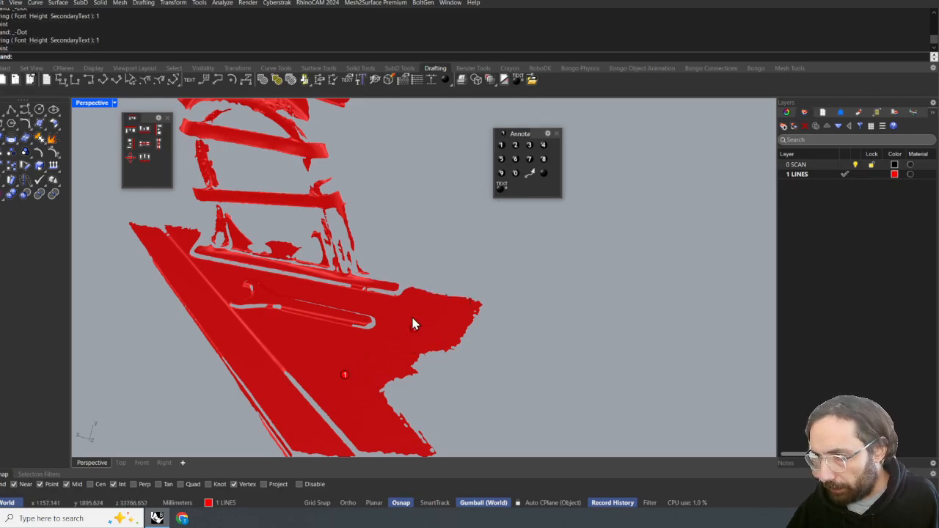
pyautogui.scroll(3, 218, 280)
pyautogui.press('Escape')
pyautogui.scroll(-8, 218, 280)
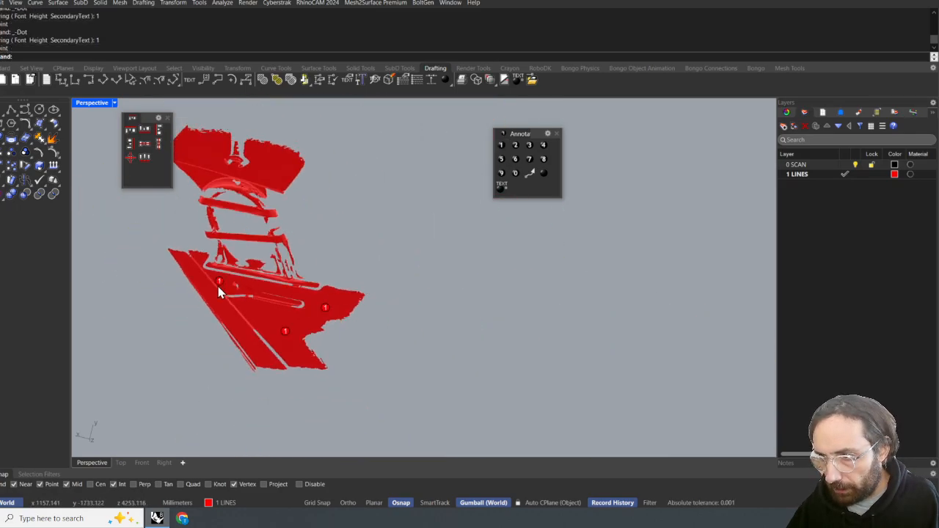
# - Select the pod scan with its three dots and run Orient3Pt, using the dots as the three reference points
pyautogui.moveTo(432, 383); pyautogui.dragTo(184, 205)
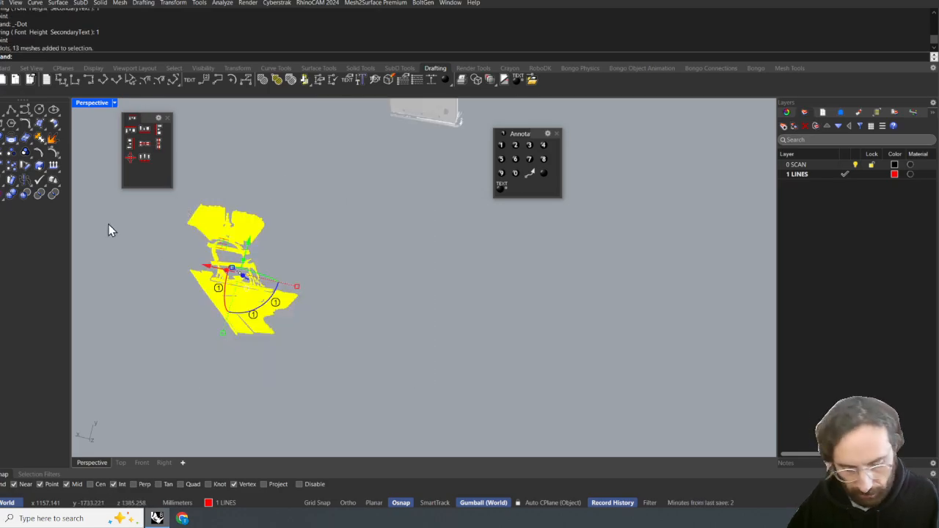
pyautogui.press('Return')
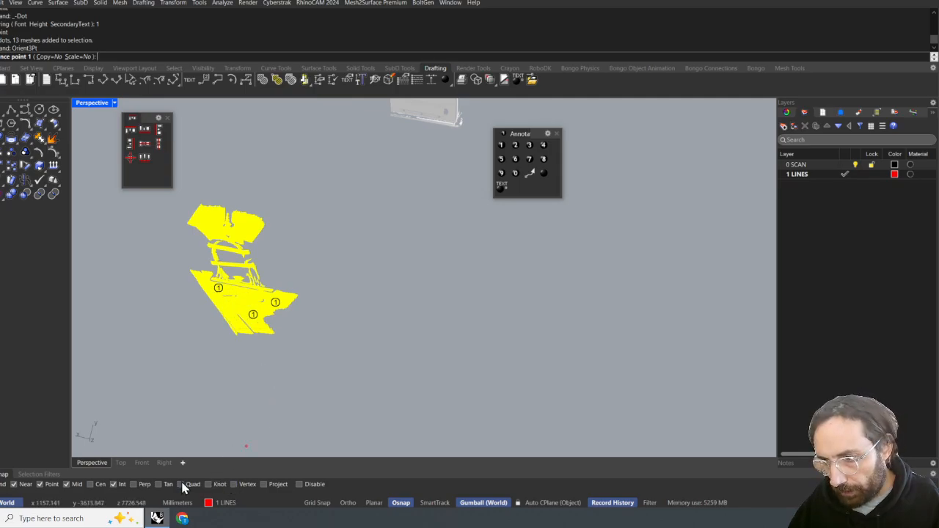
pyautogui.scroll(3, 251, 314)
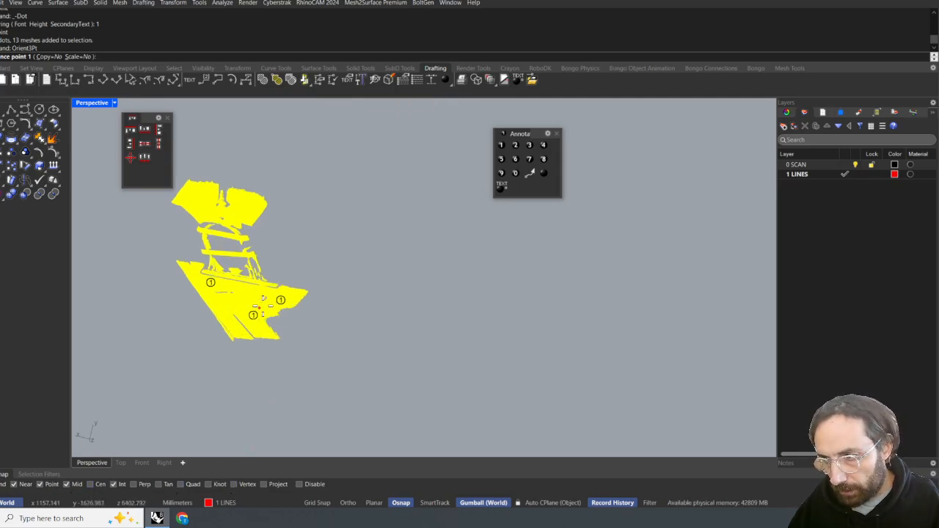
pyautogui.click(250, 317)
pyautogui.click(284, 298)
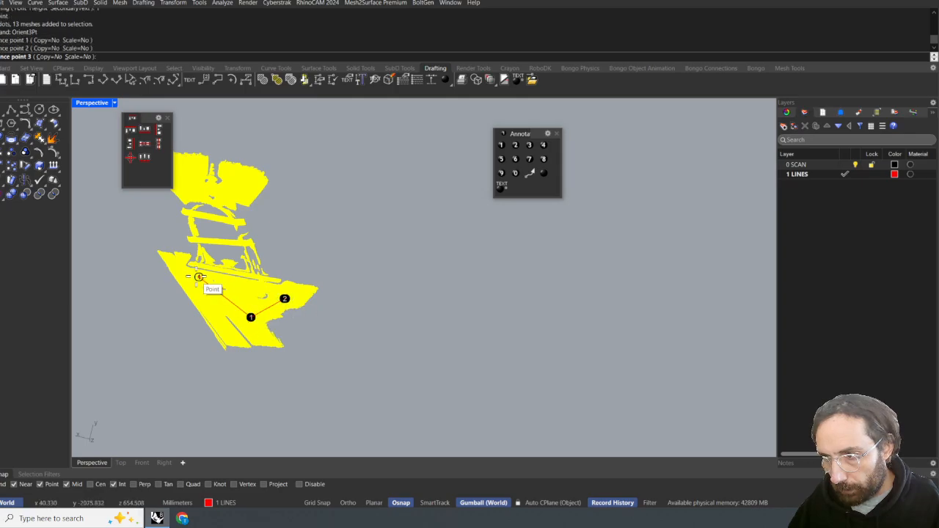
pyautogui.click(198, 277)
# - In the Front view with Vertex snapping on, pick three widely spaced target points on the transom face to orient the pod scan
pyautogui.click(32, 69)
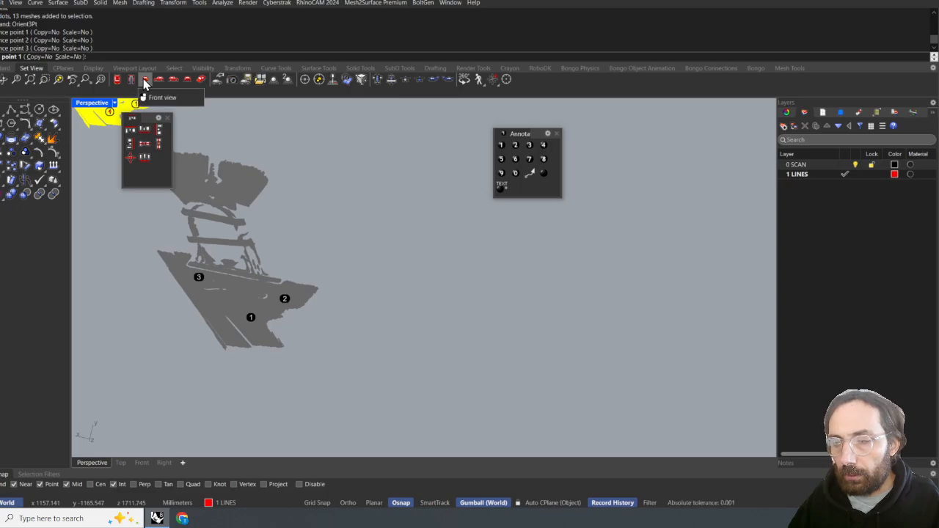
pyautogui.click(143, 78)
pyautogui.moveTo(327, 227); pyautogui.dragTo(228, 233, button='right')
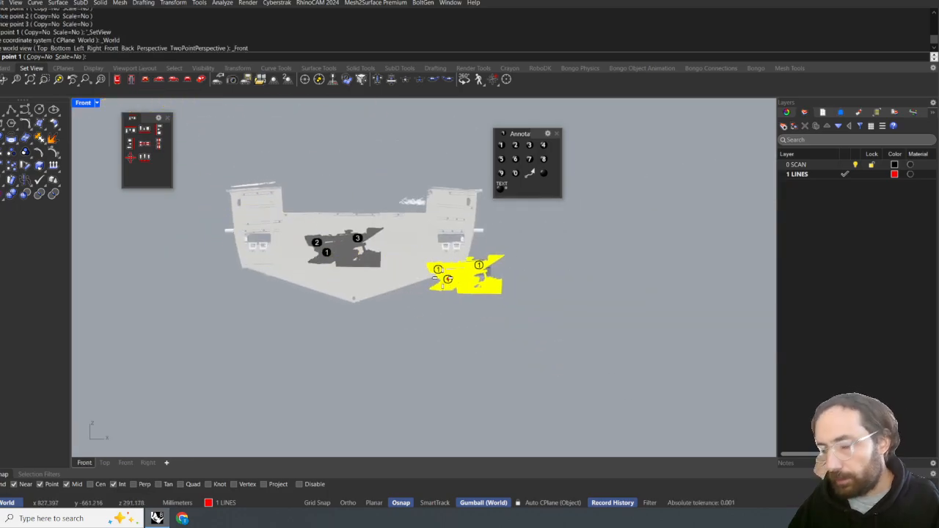
pyautogui.scroll(6, 424, 267)
pyautogui.scroll(-3, 396, 251)
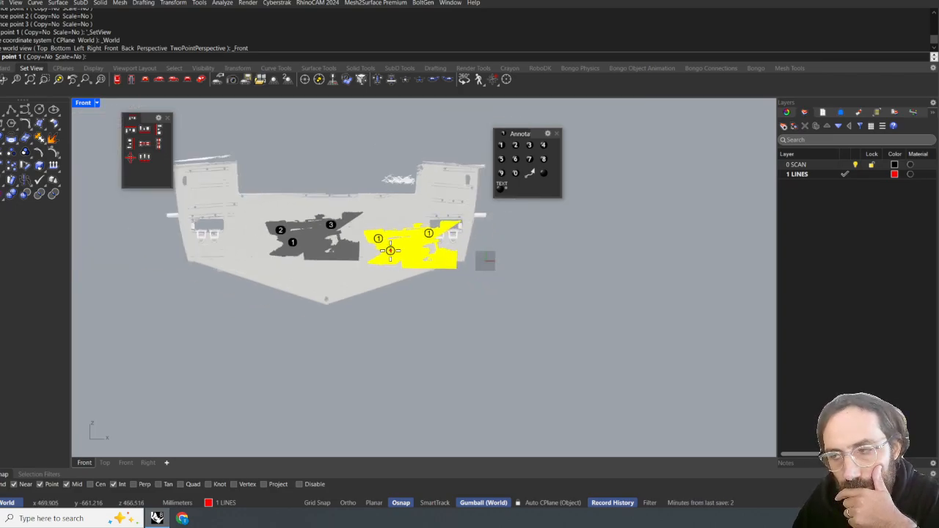
pyautogui.scroll(5, 375, 267)
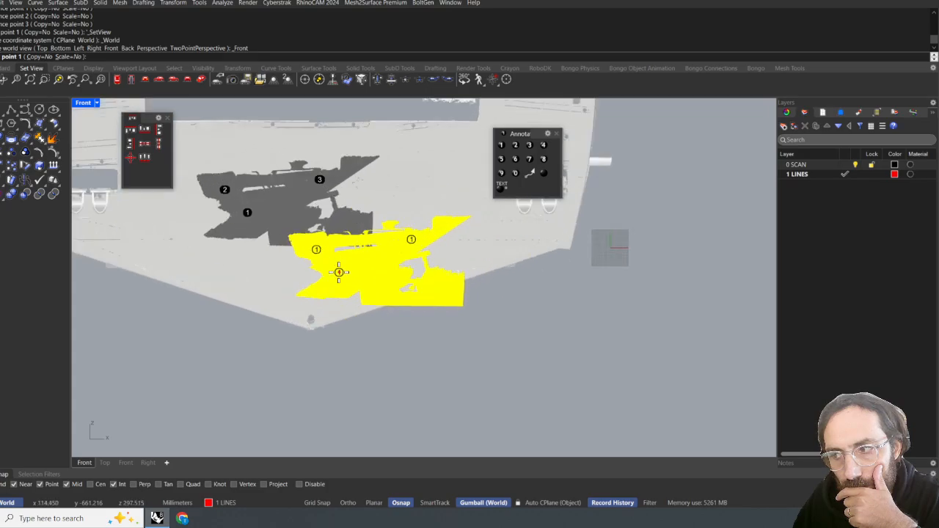
pyautogui.click(234, 486)
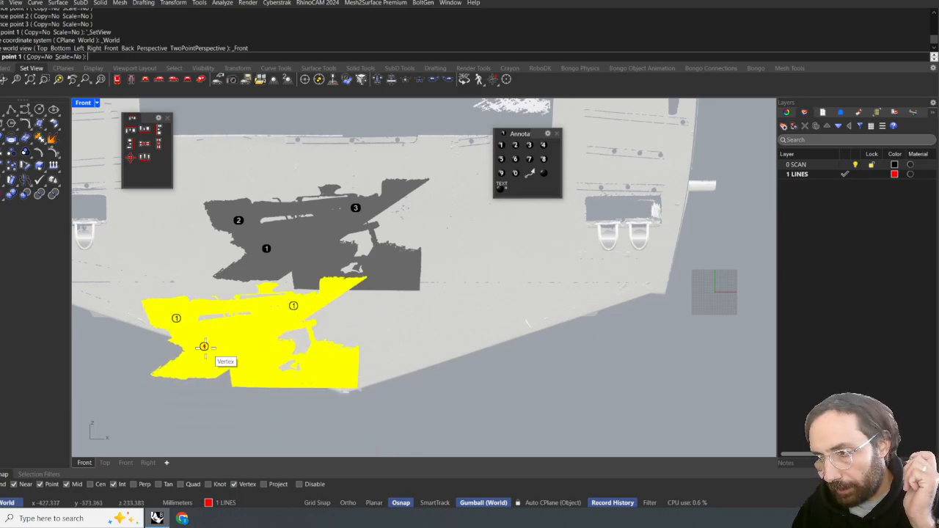
pyautogui.click(218, 302)
pyautogui.click(422, 331)
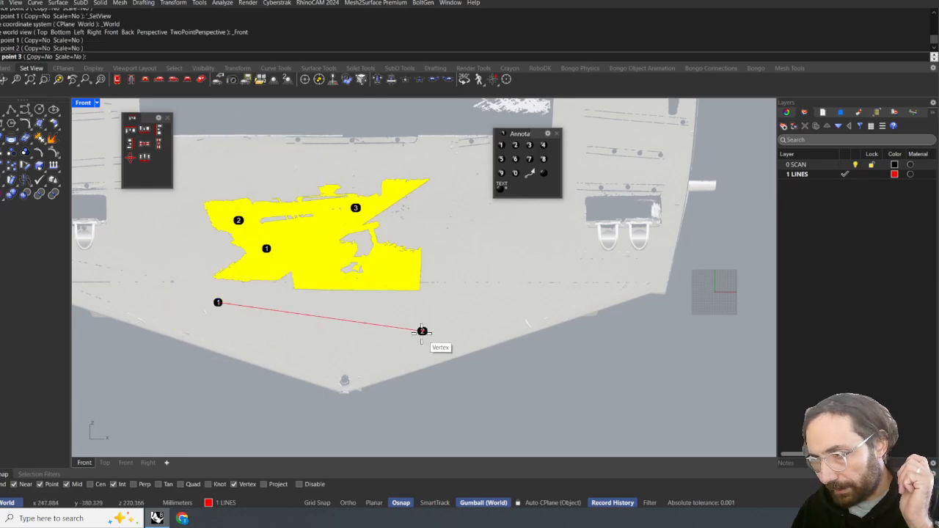
pyautogui.click(422, 169)
# - Examine in perspective how the oriented pod scan's panel and crossbars sit against the transom face
pyautogui.click(200, 79)
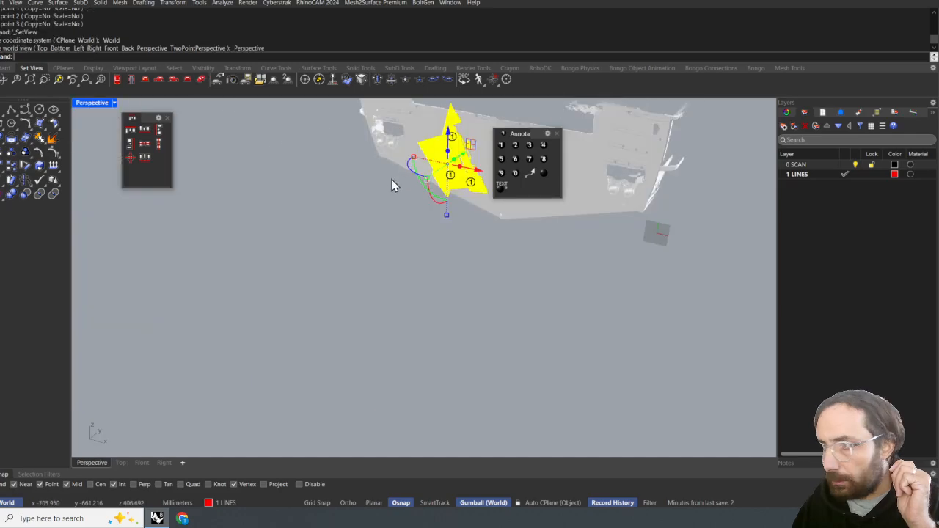
pyautogui.click(391, 181)
pyautogui.moveTo(386, 207); pyautogui.dragTo(275, 183, button='right')
pyautogui.moveTo(696, 249); pyautogui.dragTo(285, 245, button='right')
pyautogui.scroll(7, 257, 245)
pyautogui.scroll(-8, 321, 314)
pyautogui.scroll(5, 264, 254)
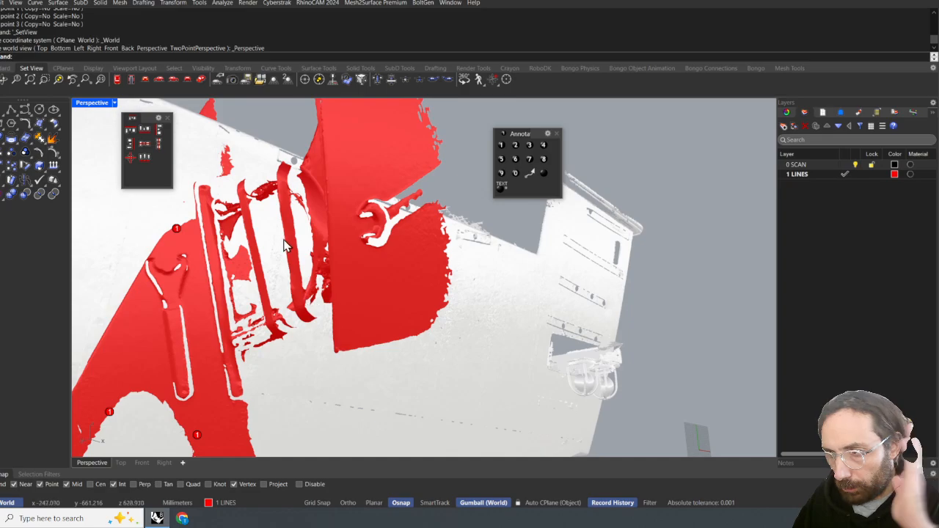
pyautogui.scroll(3, 279, 218)
pyautogui.scroll(-4, 264, 266)
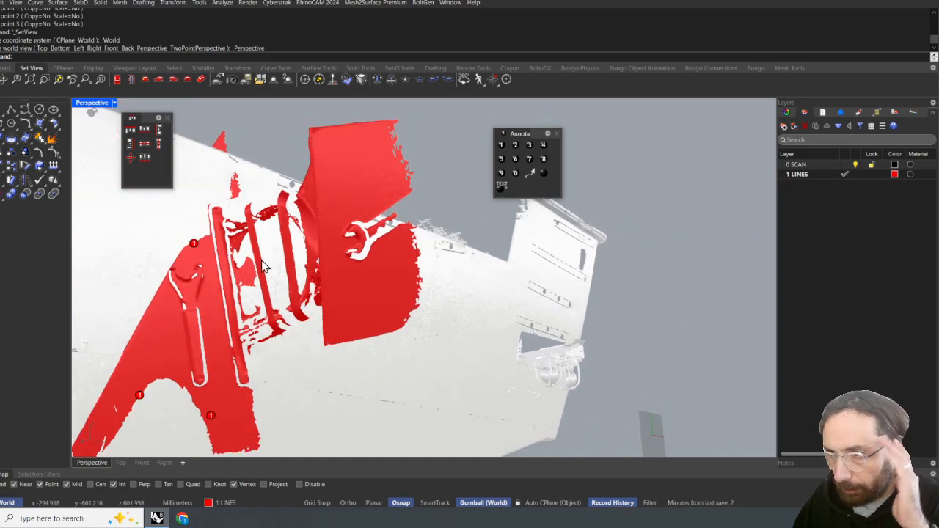
# - Compare the pod scan's placement and tilt on the transom between the Front and Perspective views
pyautogui.click(145, 82)
pyautogui.scroll(5, 329, 242)
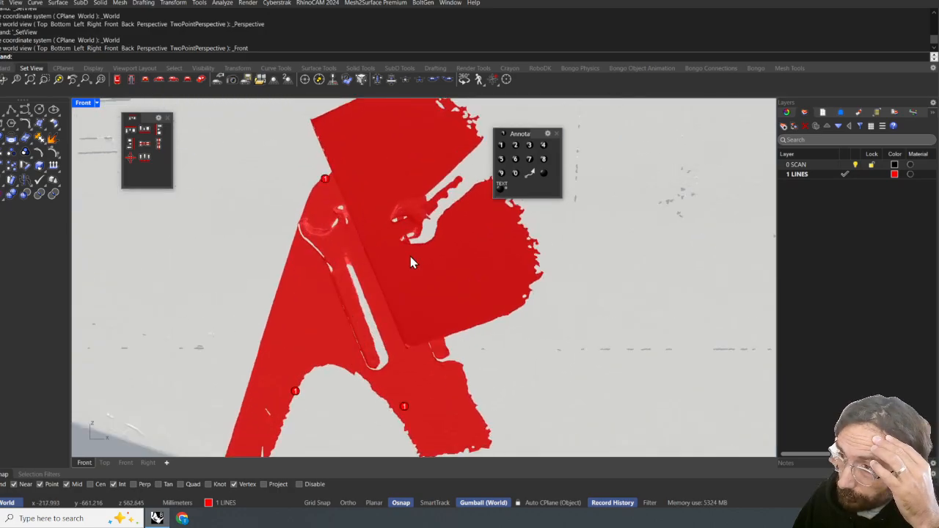
pyautogui.click(410, 256)
pyautogui.scroll(-4, 400, 262)
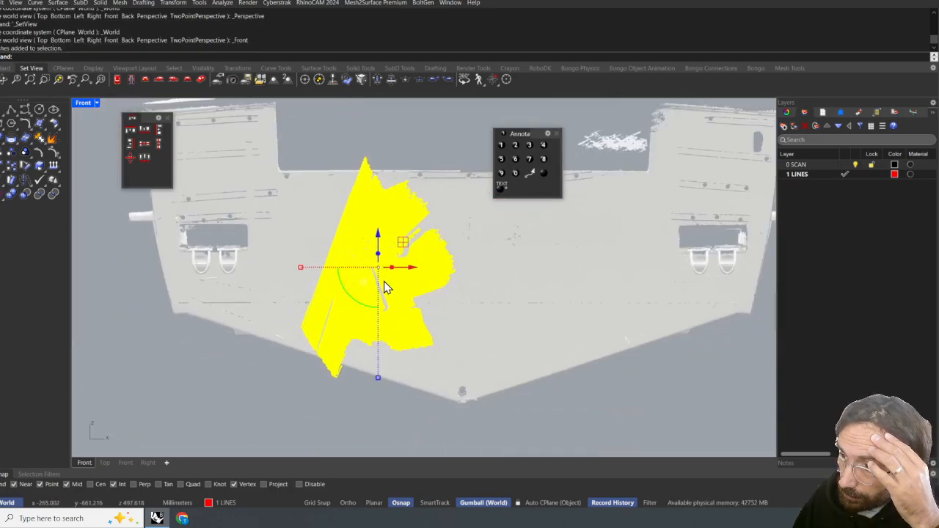
pyautogui.click(296, 113)
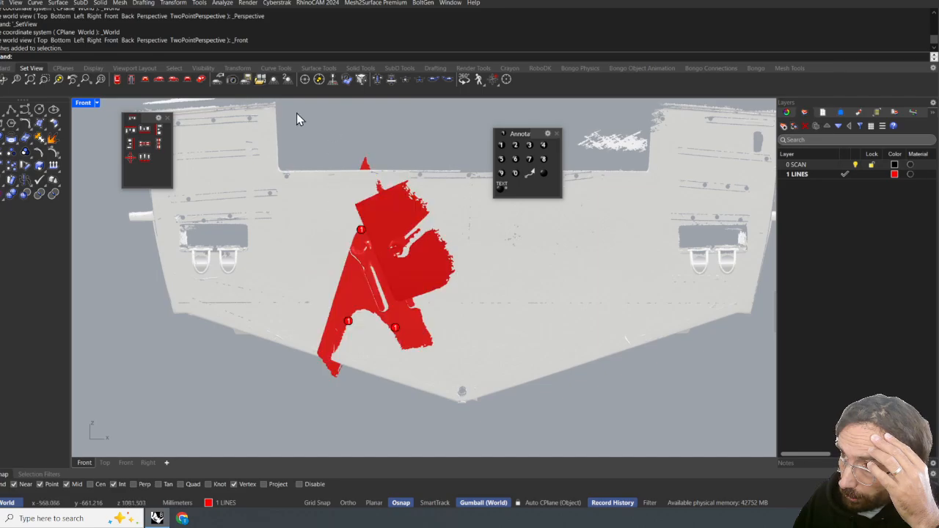
pyautogui.click(198, 82)
pyautogui.moveTo(226, 113); pyautogui.dragTo(291, 197, button='right')
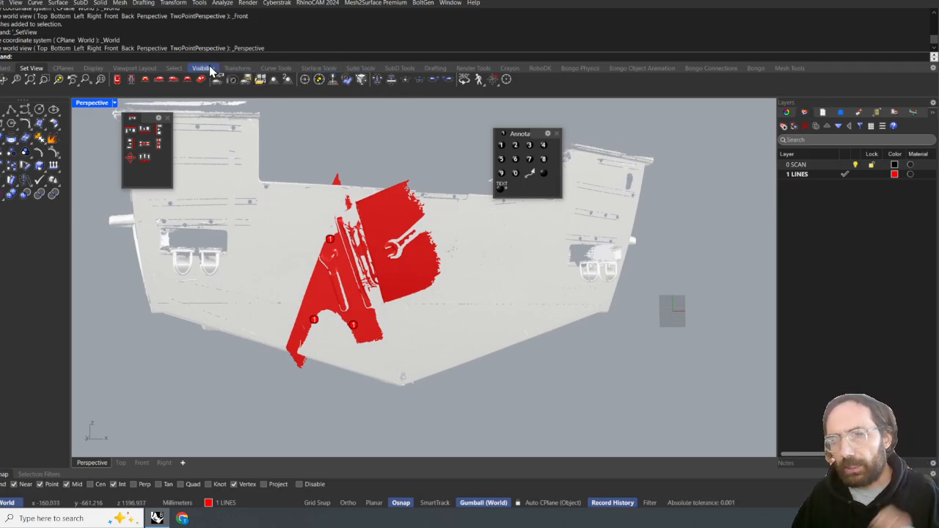
pyautogui.click(61, 68)
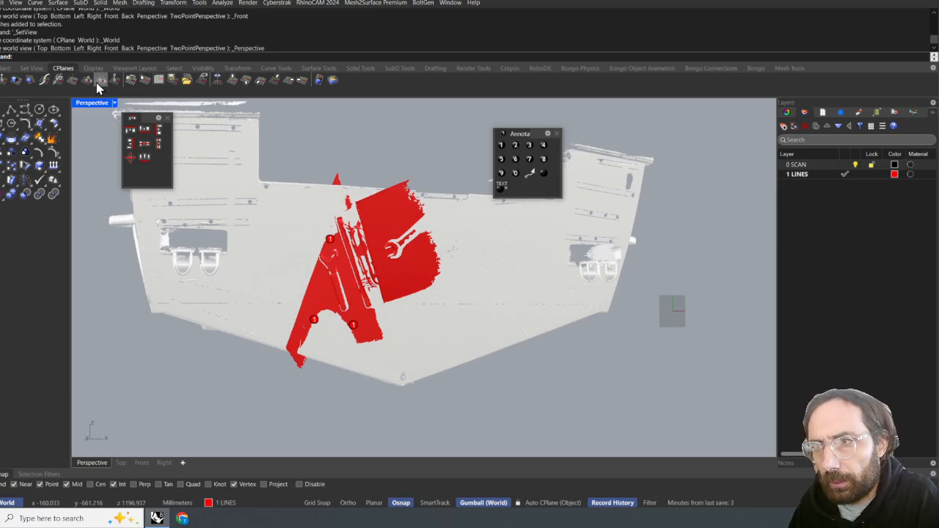
pyautogui.click(31, 68)
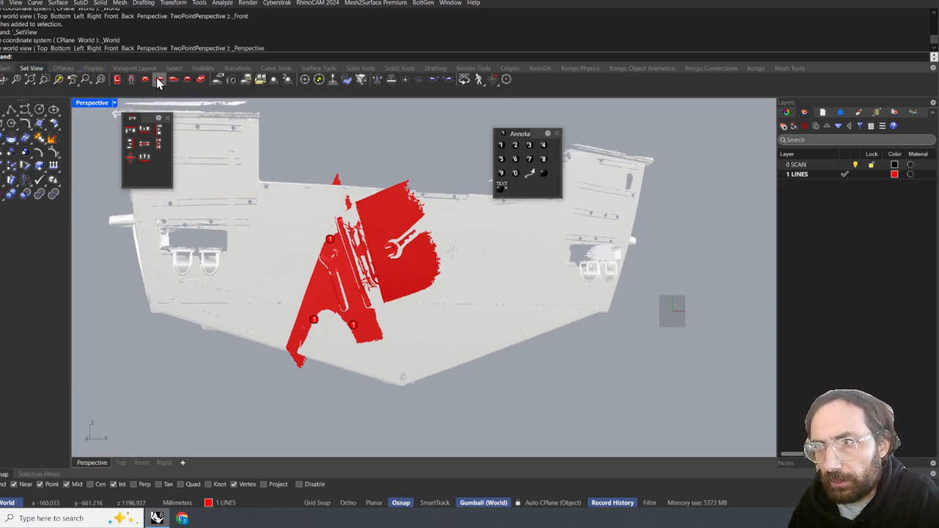
pyautogui.click(162, 81)
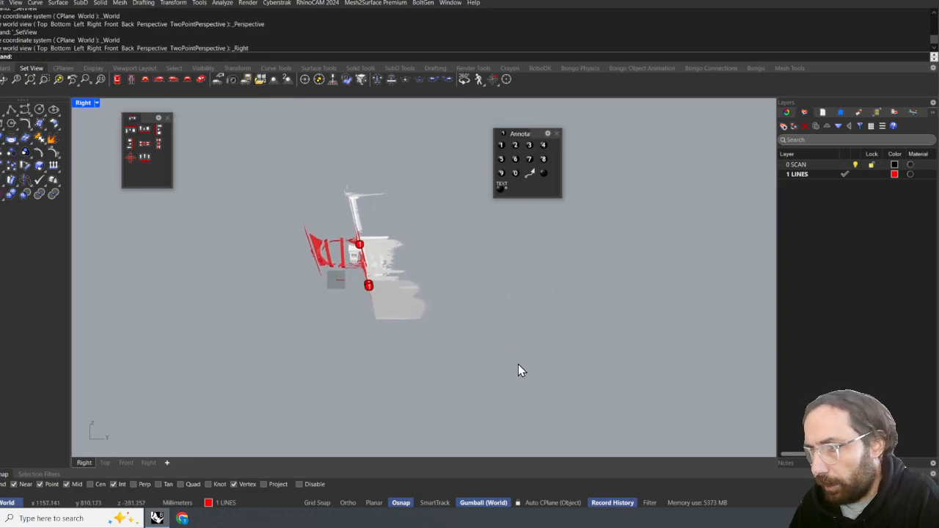
pyautogui.hotkey('ctrl', 'a')
pyautogui.scroll(5, 433, 295)
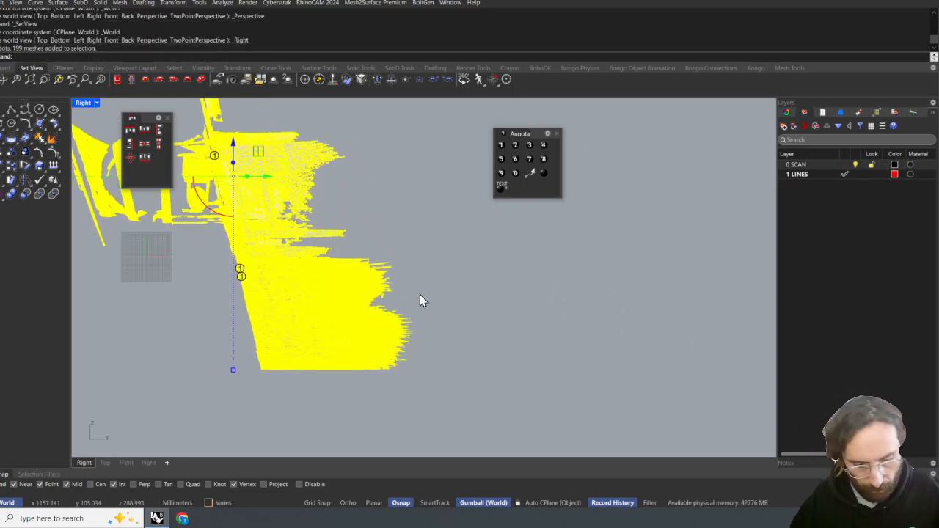
pyautogui.press('Return')
pyautogui.scroll(6, 260, 378)
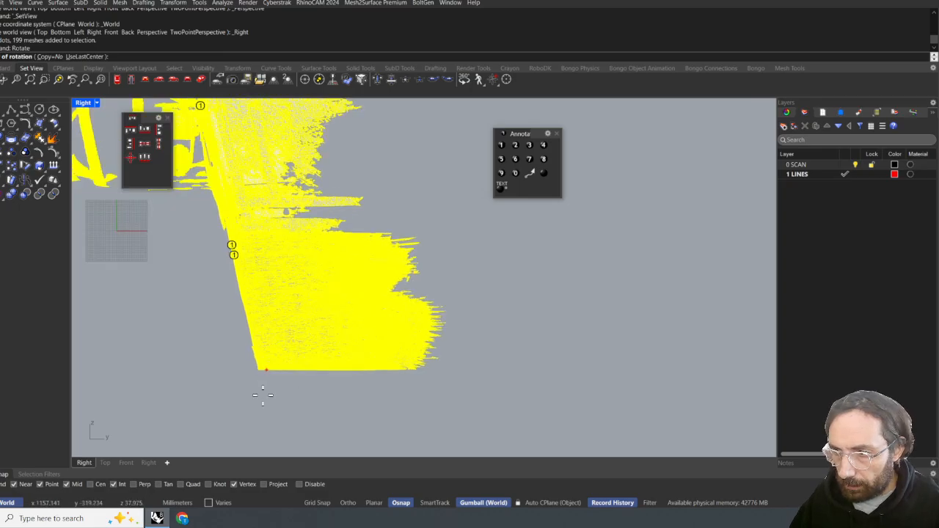
pyautogui.scroll(-6, 251, 348)
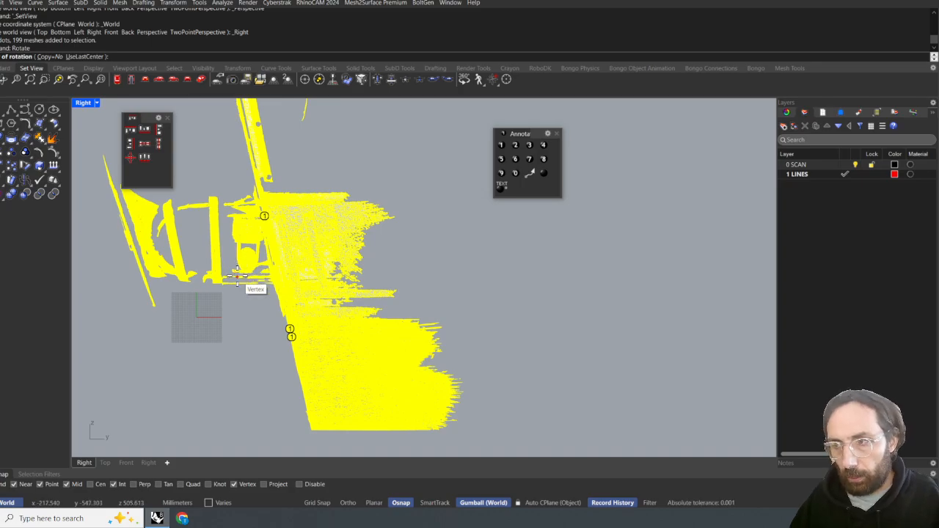
pyautogui.press('Escape')
# - Leave the Rotate command, return to the Perspective view and clear the selection of the scans
pyautogui.click(215, 77)
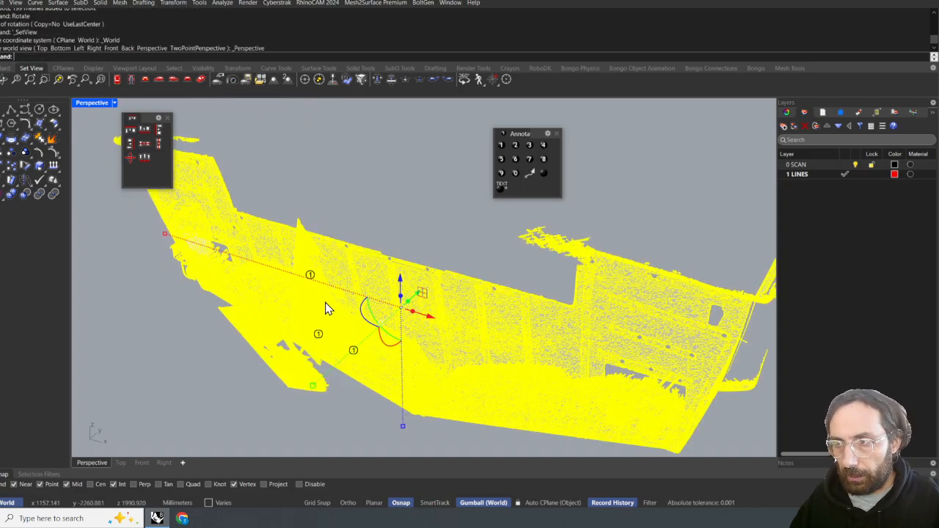
pyautogui.moveTo(325, 303); pyautogui.dragTo(360, 363, button='right')
pyautogui.click(350, 430)
pyautogui.moveTo(349, 430); pyautogui.dragTo(342, 367, button='right')
pyautogui.moveTo(420, 298); pyautogui.dragTo(422, 309, button='right')
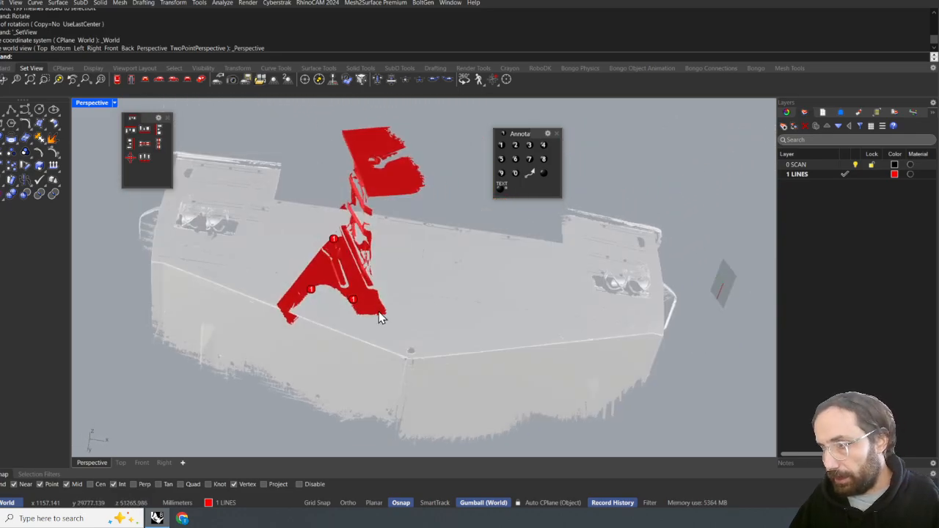
pyautogui.write('CPlane')
pyautogui.press('Return')
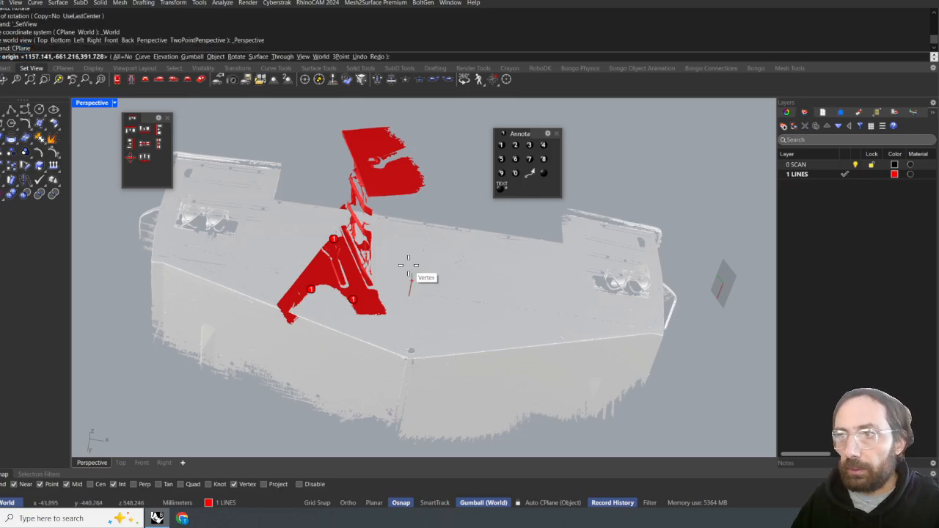
pyautogui.click(340, 57)
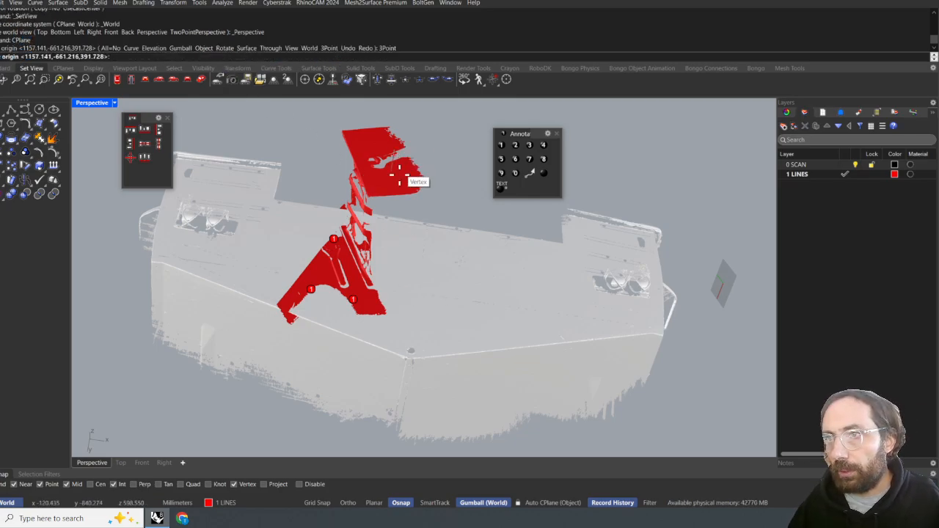
pyautogui.scroll(5, 413, 347)
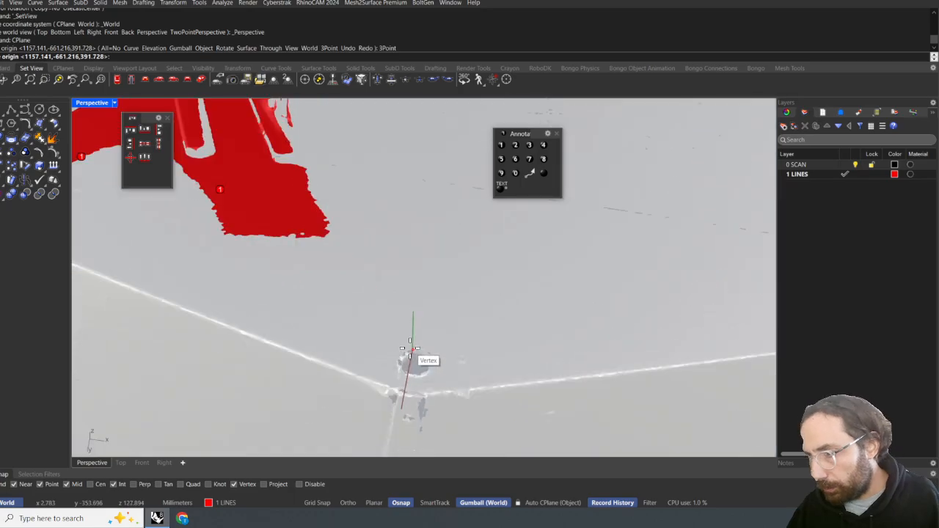
pyautogui.scroll(1, 407, 358)
pyautogui.scroll(-1, 413, 357)
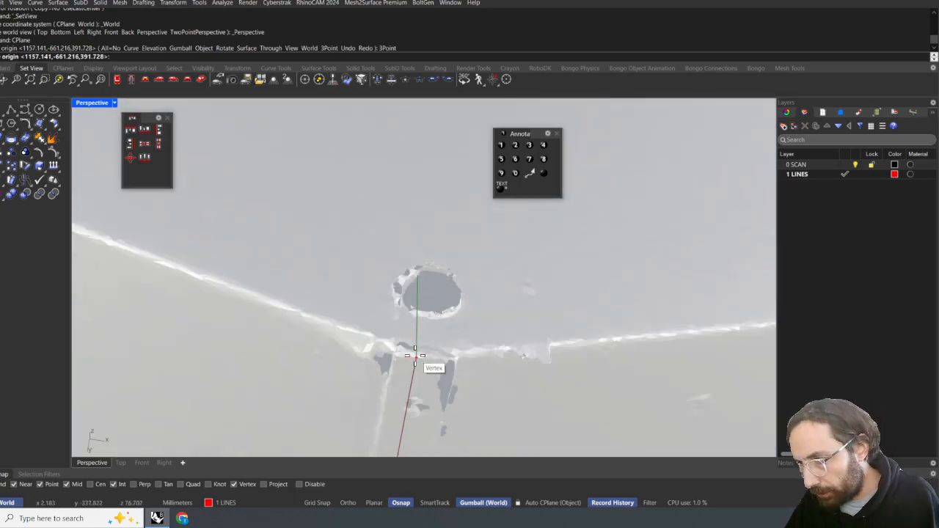
pyautogui.click(423, 336)
pyautogui.scroll(-4, 427, 334)
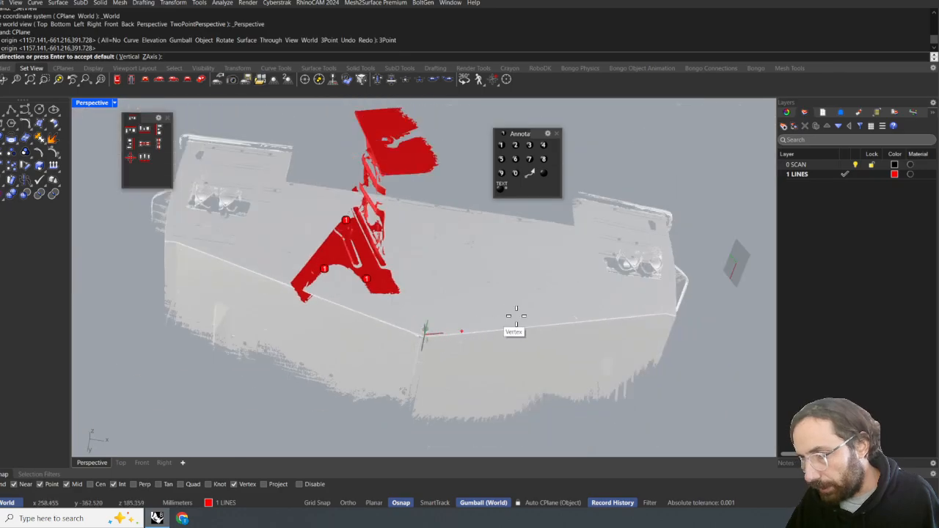
pyautogui.moveTo(463, 249); pyautogui.dragTo(498, 387, button='right')
pyautogui.scroll(4, 440, 397)
pyautogui.scroll(5, 414, 389)
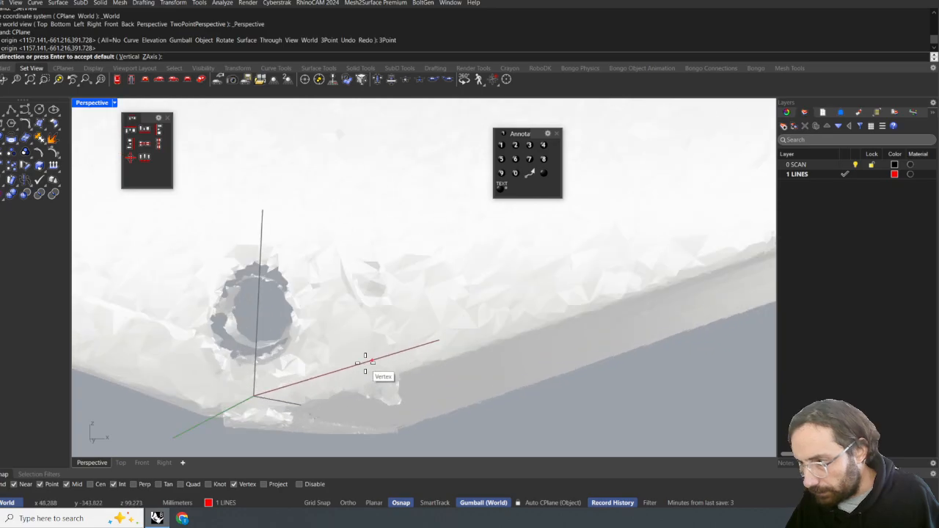
pyautogui.scroll(-6, 342, 355)
pyautogui.press('Escape')
pyautogui.rightClick(346, 345)
pyautogui.moveTo(346, 346); pyautogui.dragTo(340, 285, button='right')
pyautogui.scroll(5, 341, 285)
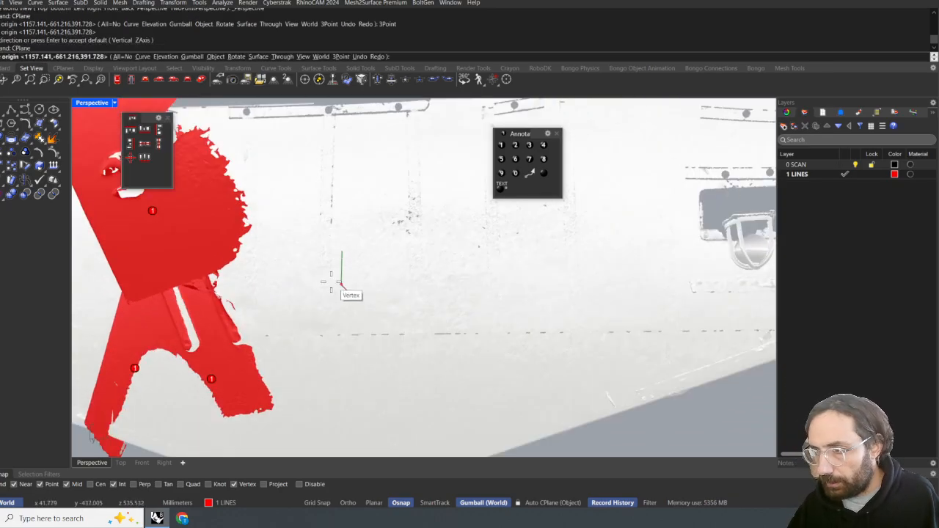
pyautogui.press('Escape')
# - Define a three-point construction plane with its origin on the transom face beside the pod scan, completing its direction and orientation from the Front view
pyautogui.rightClick(359, 250)
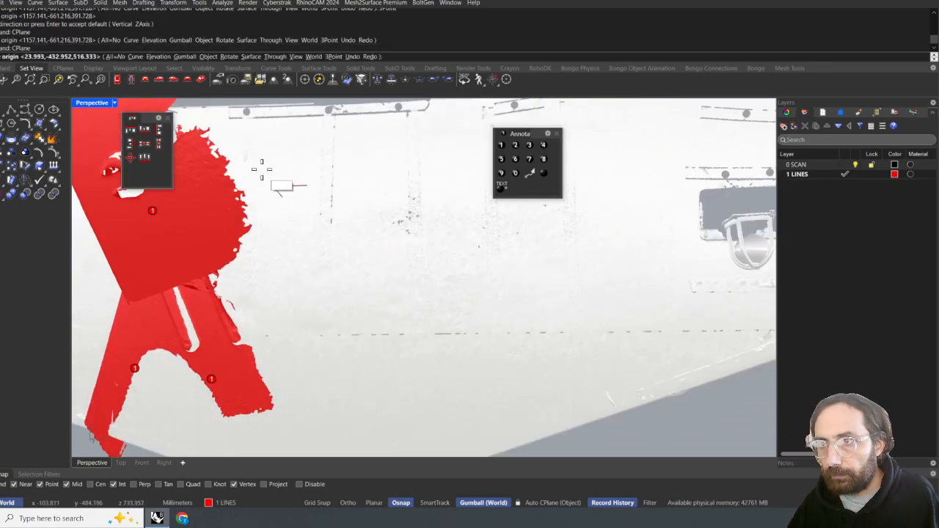
pyautogui.click(335, 57)
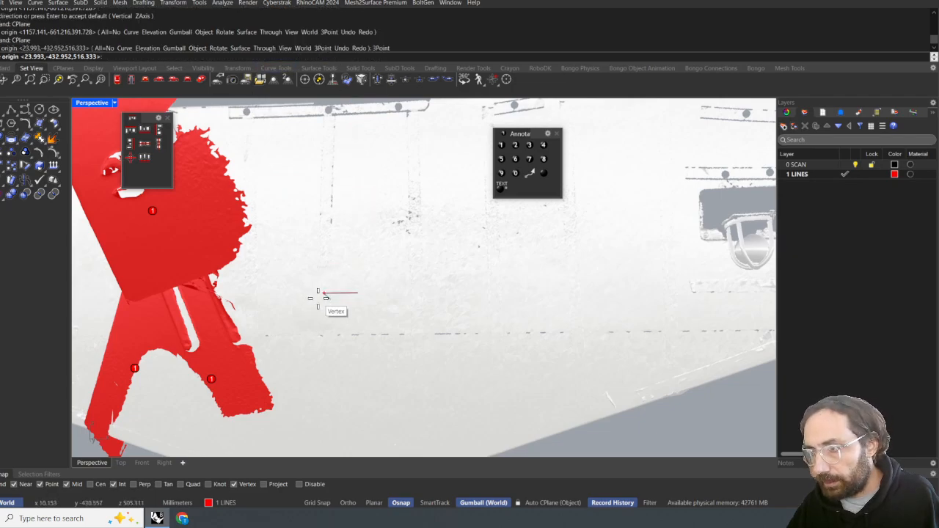
pyautogui.click(318, 295)
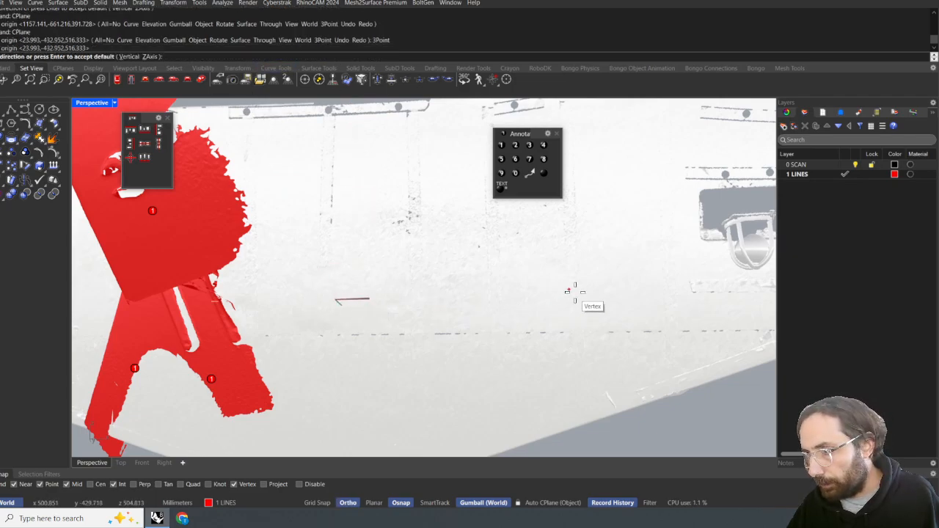
pyautogui.press('F8')
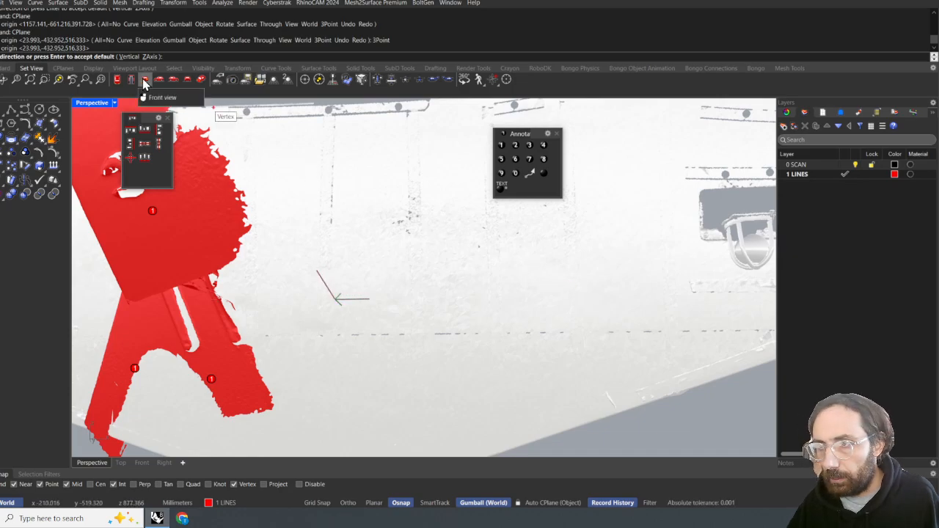
pyautogui.click(144, 79)
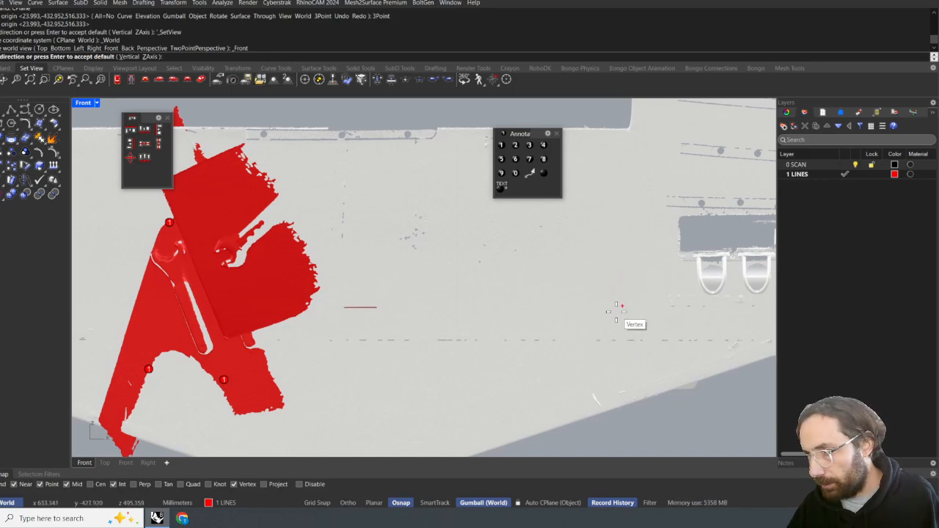
pyautogui.press('Return')
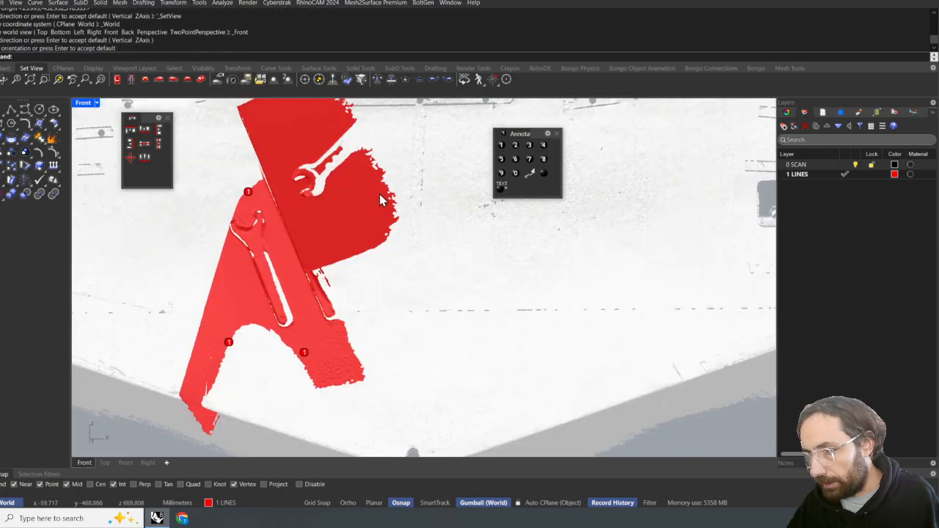
pyautogui.press('Return')
# - Run Plan to look straight onto the new construction plane on the transom face
pyautogui.scroll(-4, 427, 262)
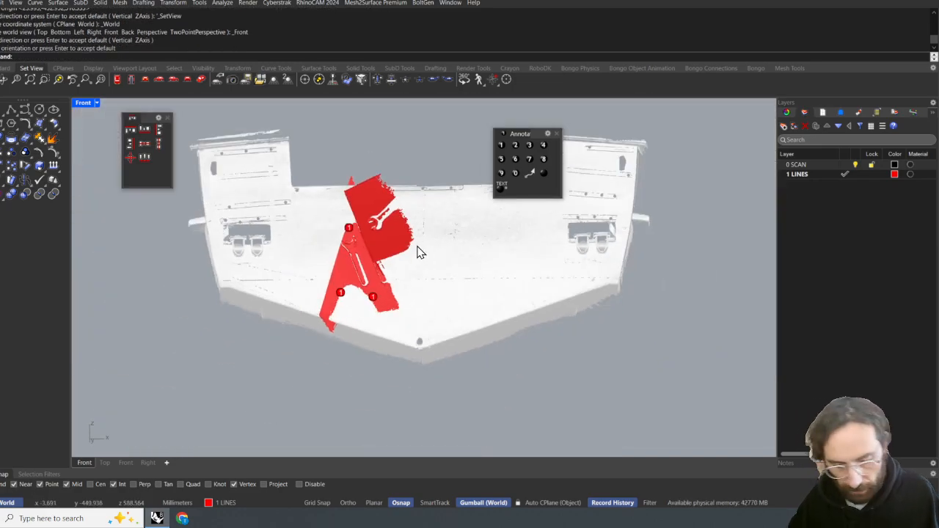
pyautogui.write('Plam')
pyautogui.press('BackSpace')
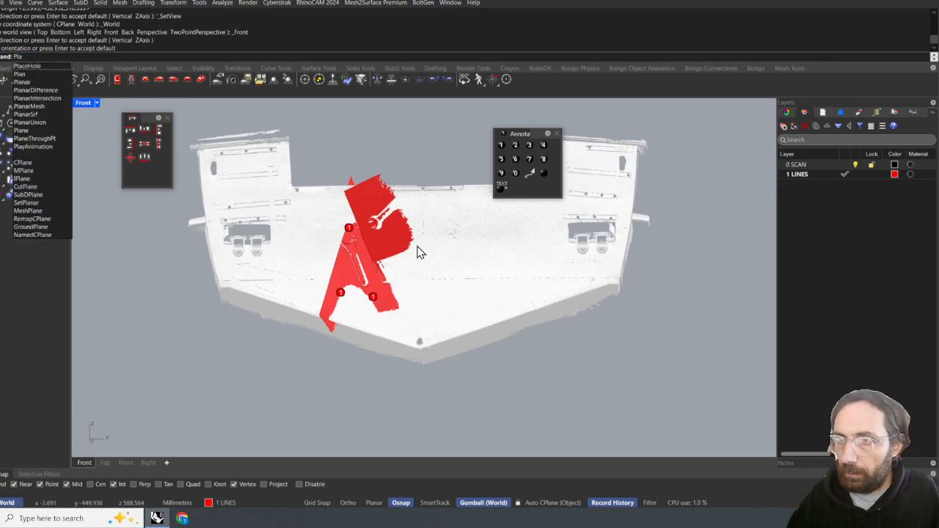
pyautogui.write('n')
pyautogui.press('Return')
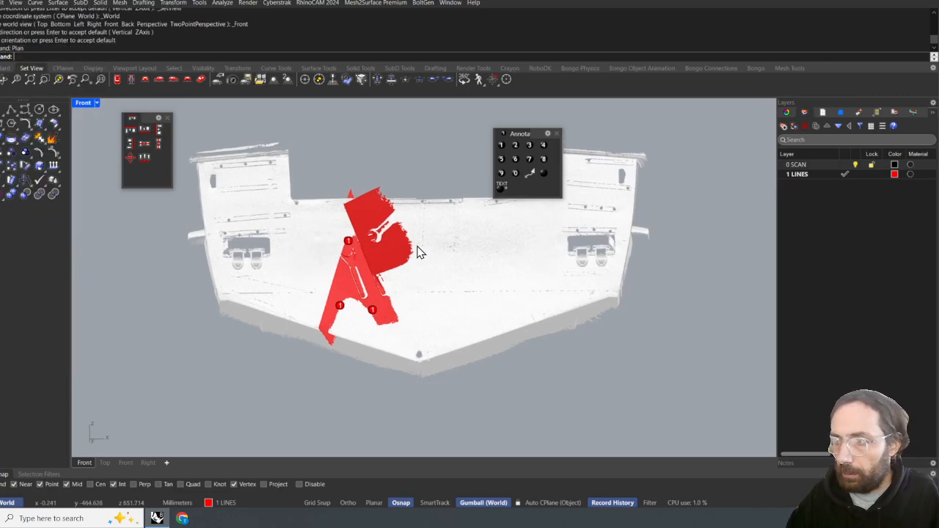
# - Select the pod scan and set the gumball to align to the construction plane
pyautogui.scroll(2, 382, 272)
pyautogui.click(374, 262)
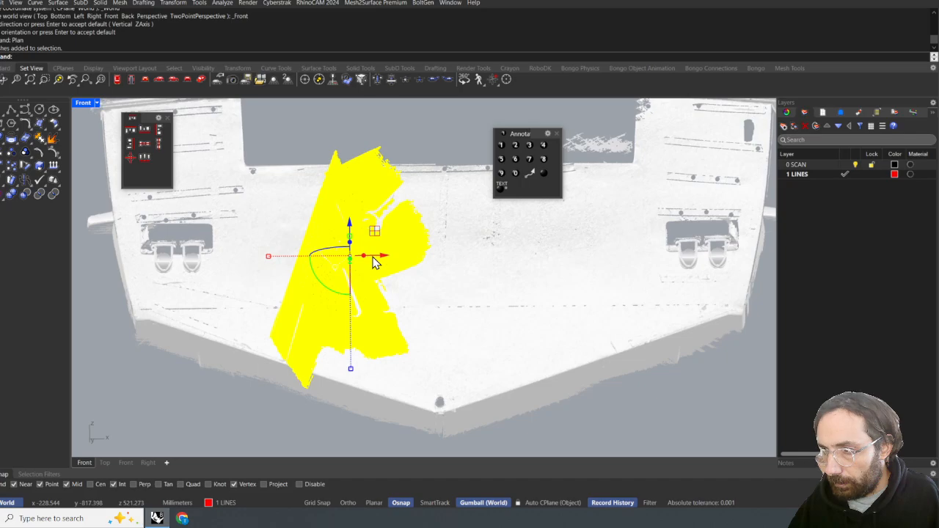
pyautogui.click(334, 269)
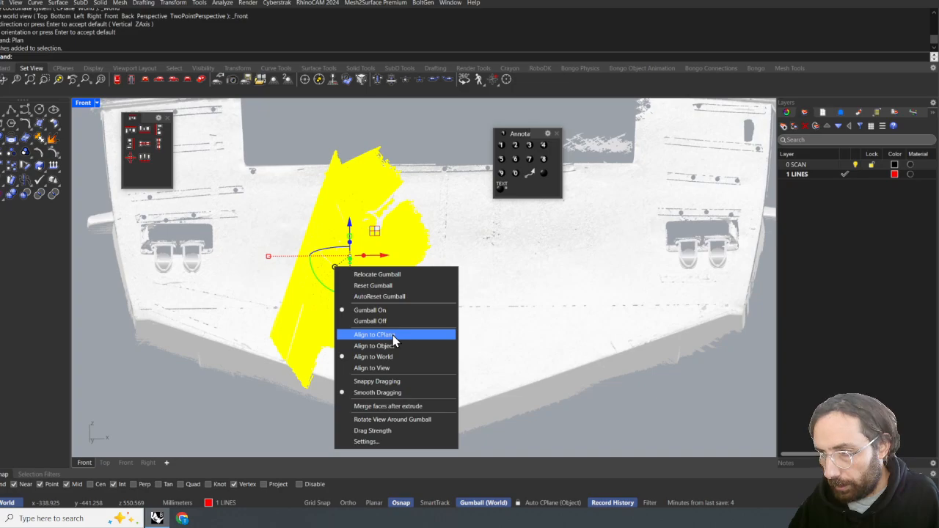
pyautogui.click(394, 336)
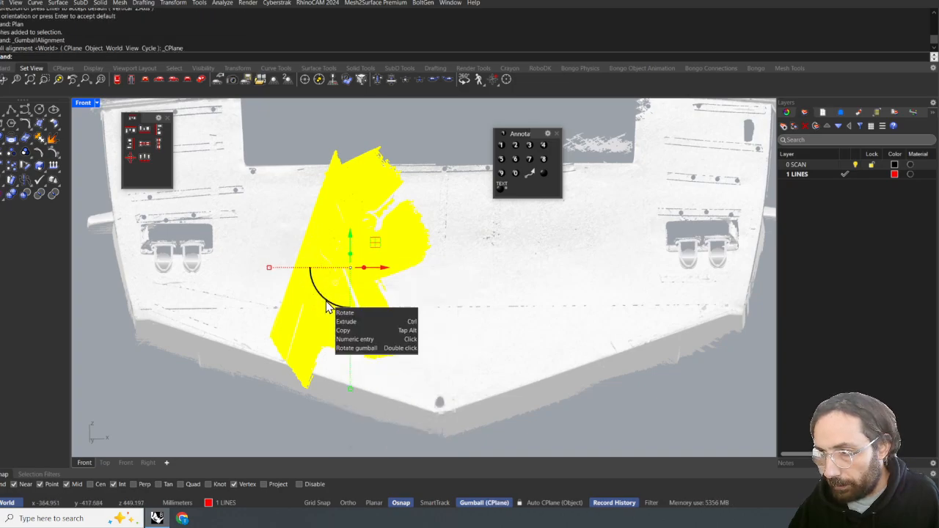
# - Try to rotate the pod scan in the plane of the transom face with the gumball in Perspective
pyautogui.click(188, 80)
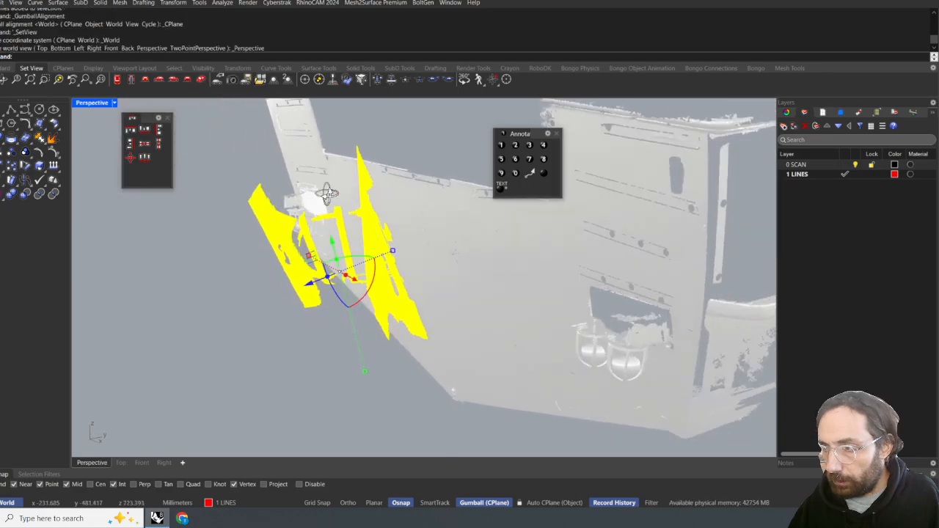
pyautogui.moveTo(316, 306); pyautogui.dragTo(366, 283, button='right')
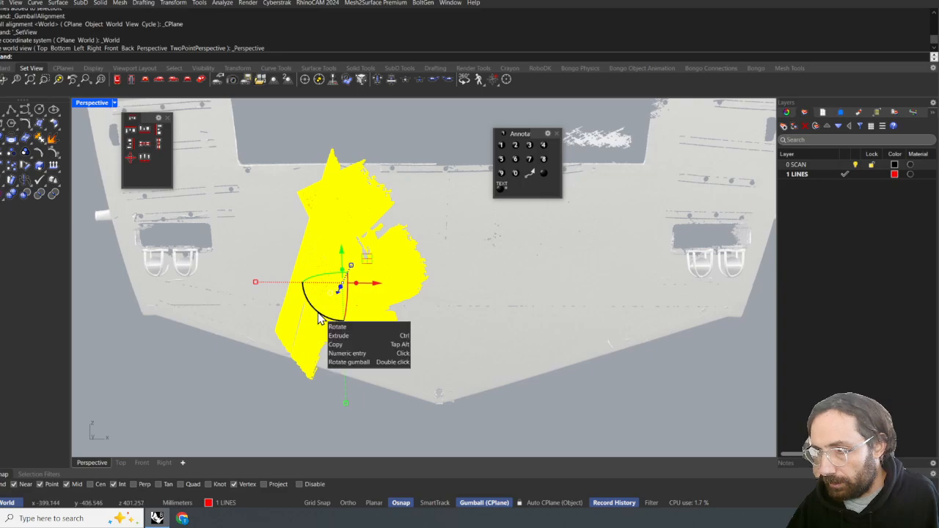
pyautogui.moveTo(317, 313); pyautogui.dragTo(339, 246)
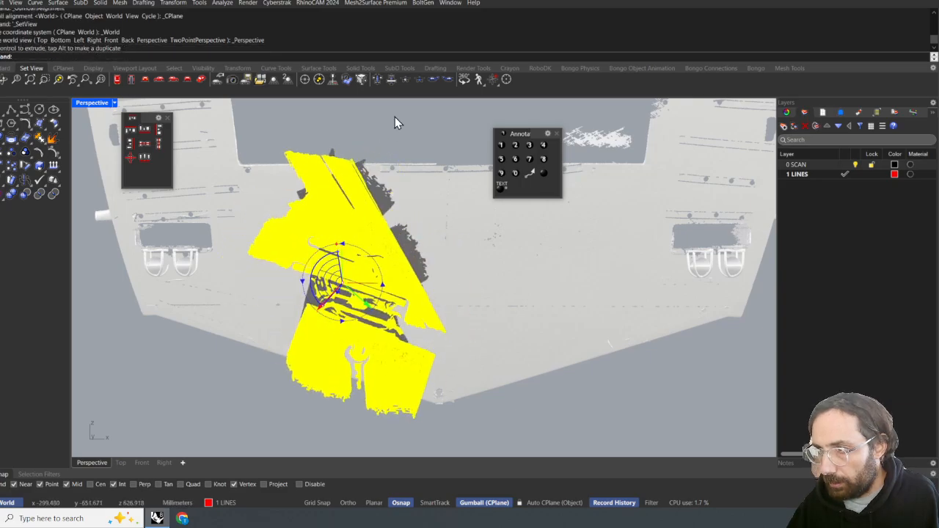
pyautogui.click(405, 118)
pyautogui.moveTo(407, 117); pyautogui.dragTo(381, 119, button='right')
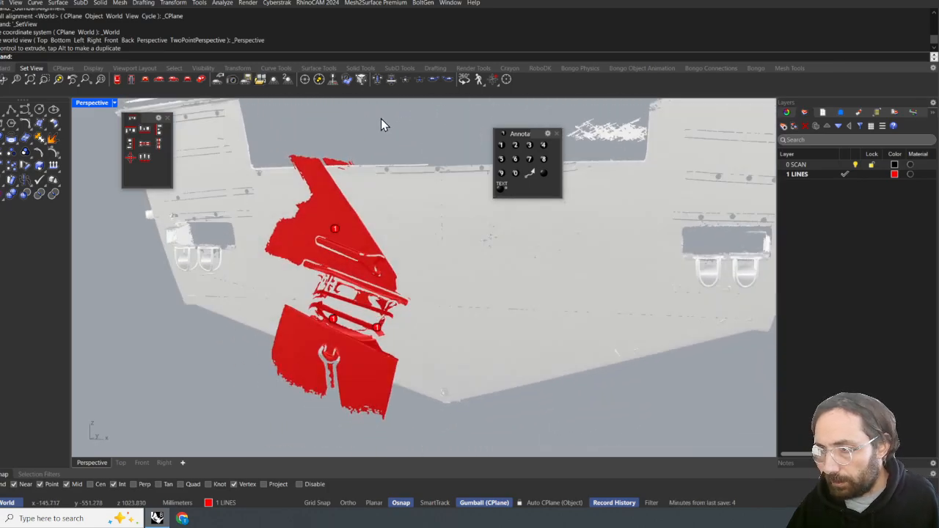
pyautogui.hotkey('ctrl', 'z')
pyautogui.scroll(-6, 335, 209)
pyautogui.moveTo(335, 209); pyautogui.dragTo(340, 233, button='right')
pyautogui.press('Escape')
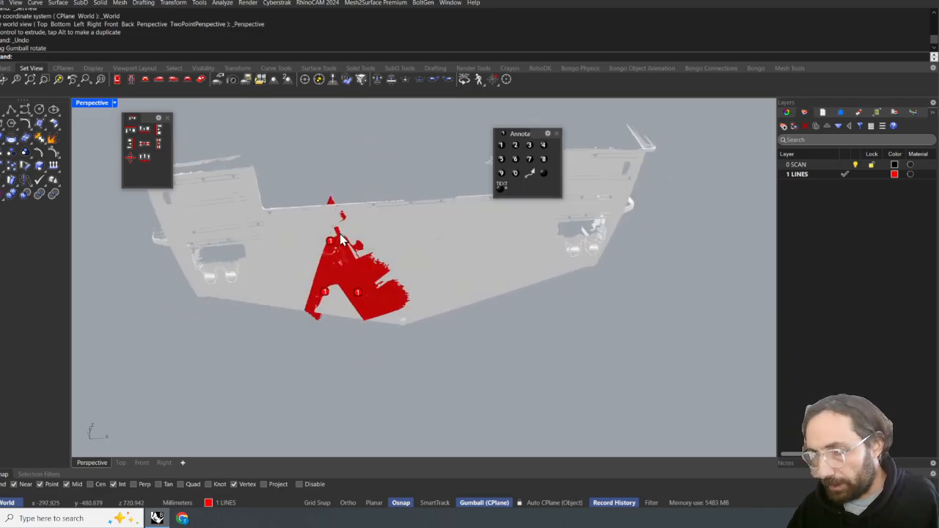
# - In the Top view, cut a Section through the pod scan along a straight horizontal line across the crossbar nearest the transom
pyautogui.click(118, 80)
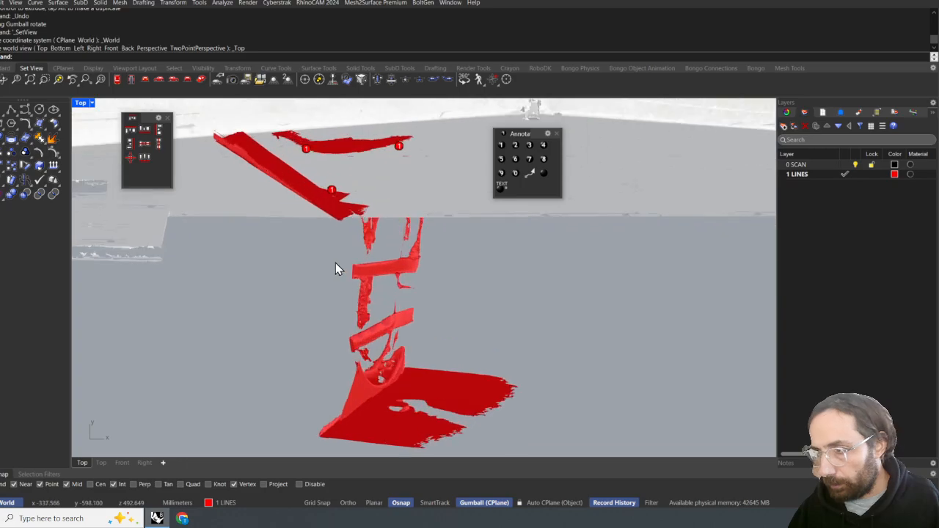
pyautogui.moveTo(212, 313); pyautogui.dragTo(213, 312)
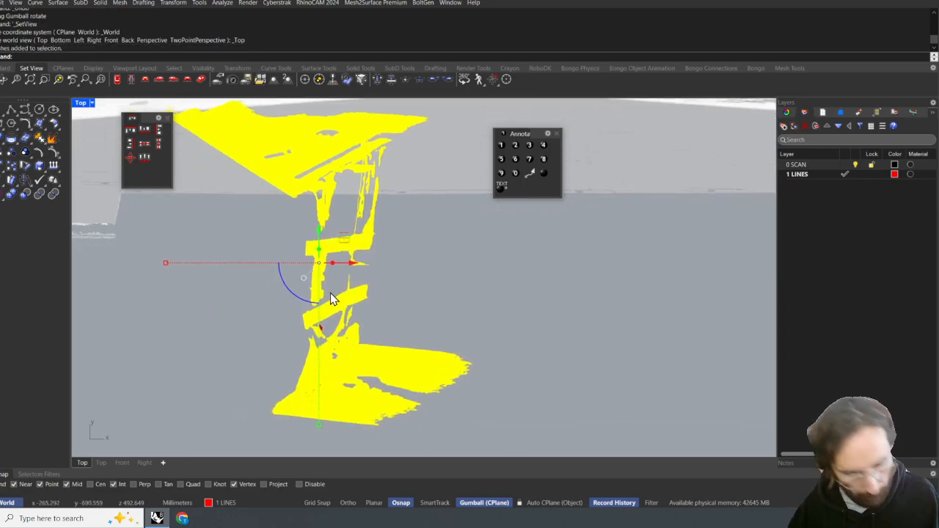
pyautogui.write('SECTION')
pyautogui.press('Return')
pyautogui.scroll(6, 365, 302)
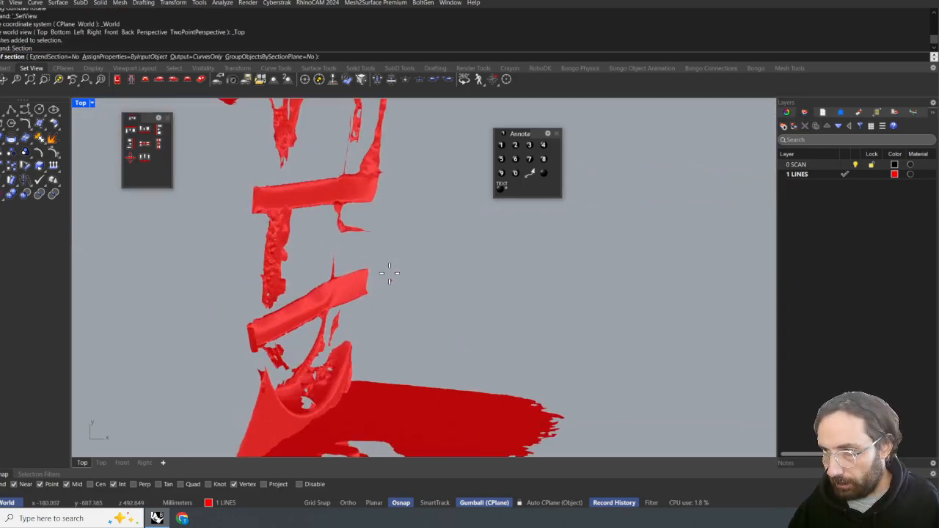
pyautogui.moveTo(389, 274); pyautogui.dragTo(388, 316, button='right')
pyautogui.click(411, 229)
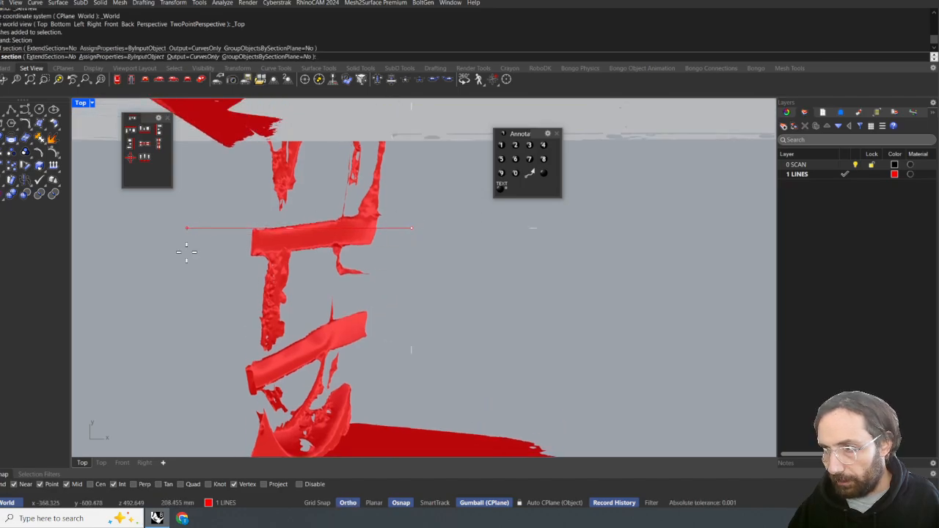
pyautogui.keyDown('shift'); pyautogui.click(186, 251); pyautogui.keyUp('shift')
pyautogui.rightClick(180, 297)
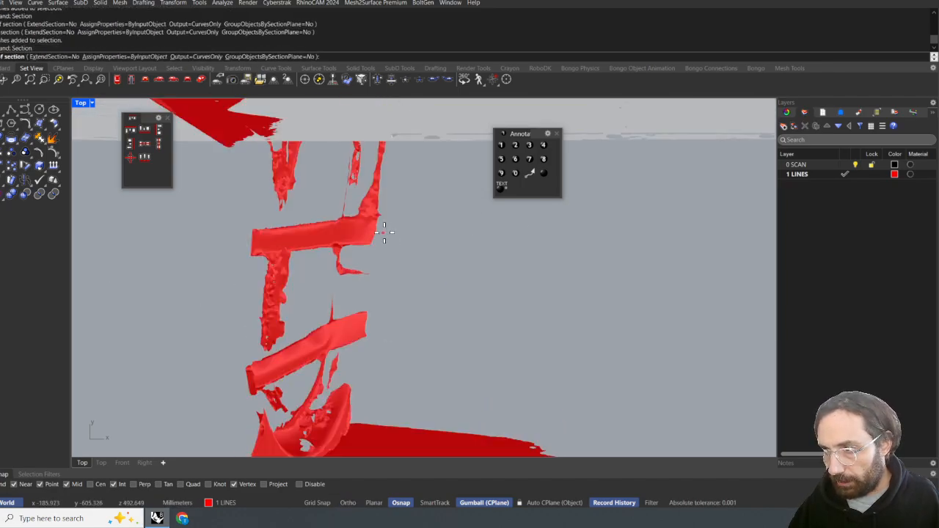
pyautogui.click(400, 231)
pyautogui.keyDown('shift'); pyautogui.click(201, 253); pyautogui.keyUp('shift')
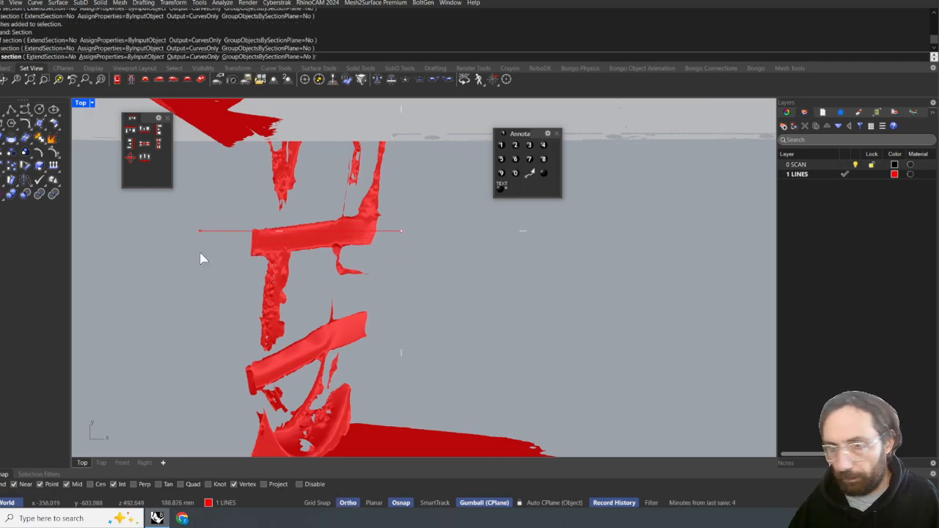
pyautogui.rightClick(201, 254)
# - Isolate the crossbar's section curve and show it in the Front view
pyautogui.write('Isolate')
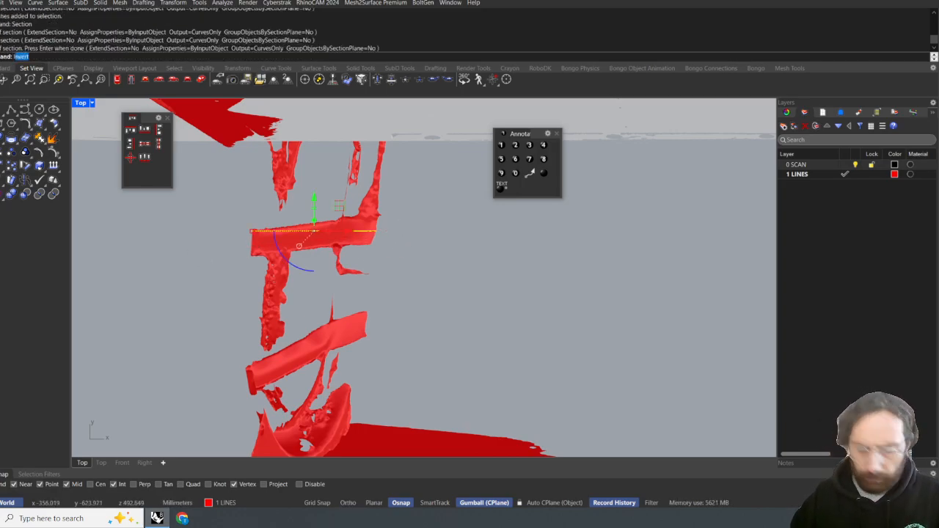
pyautogui.press('Return')
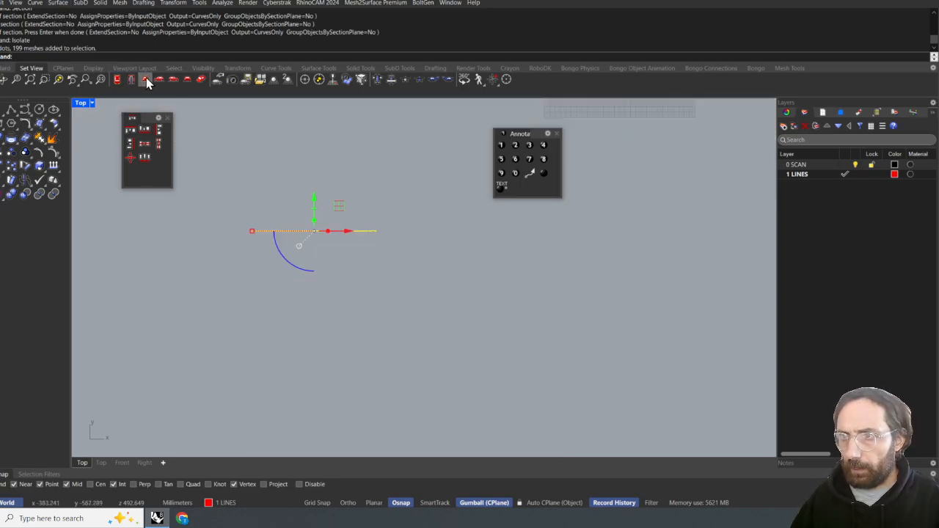
pyautogui.click(146, 79)
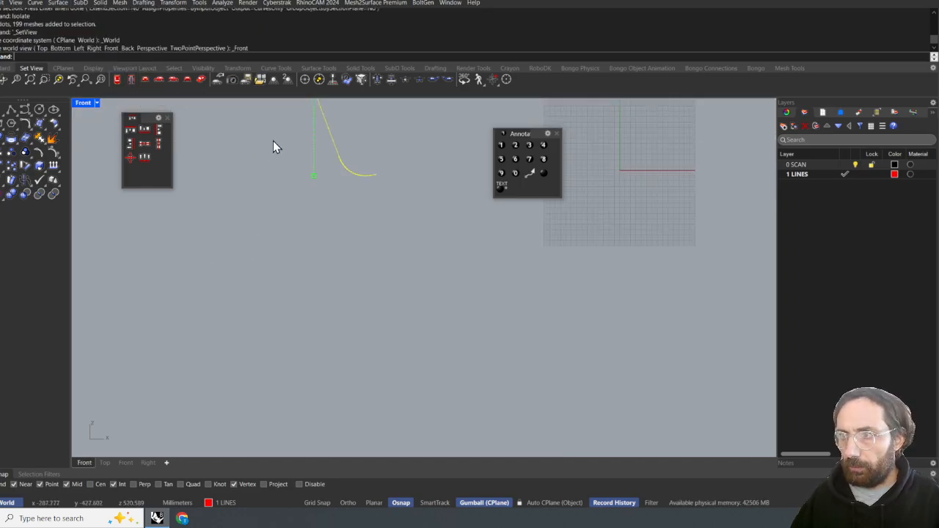
# - Draw a straight vertical reference line upward from the lower bend of the crossbar's section curve
pyautogui.moveTo(315, 229); pyautogui.dragTo(369, 323, button='right')
pyautogui.scroll(4, 347, 277)
pyautogui.click(20, 123)
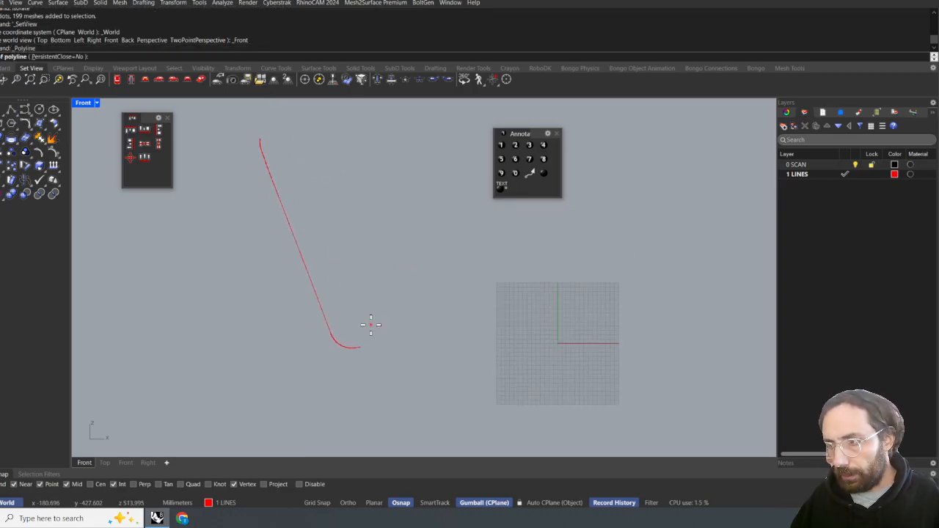
pyautogui.click(331, 335)
pyautogui.click(329, 150)
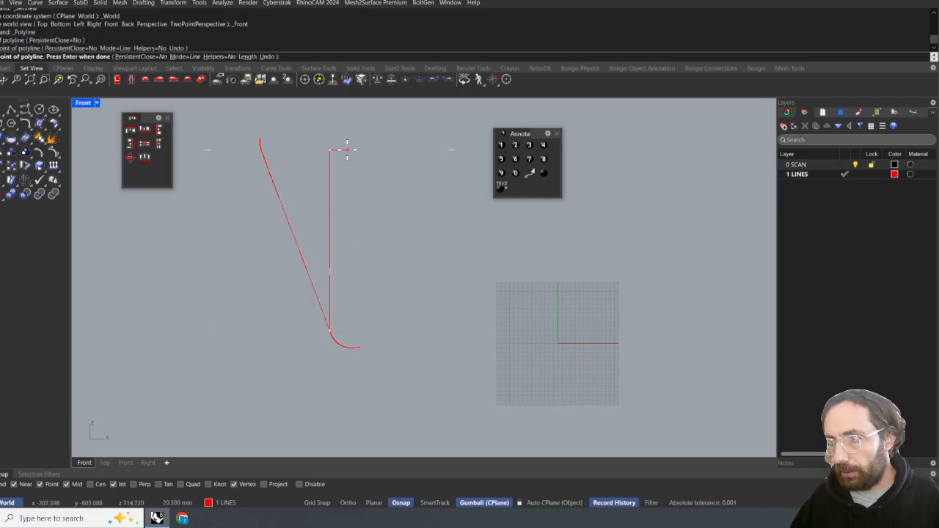
pyautogui.press('Return')
# - Add an angle dimension between the crossbar's section curve and the vertical reference line
pyautogui.click(435, 67)
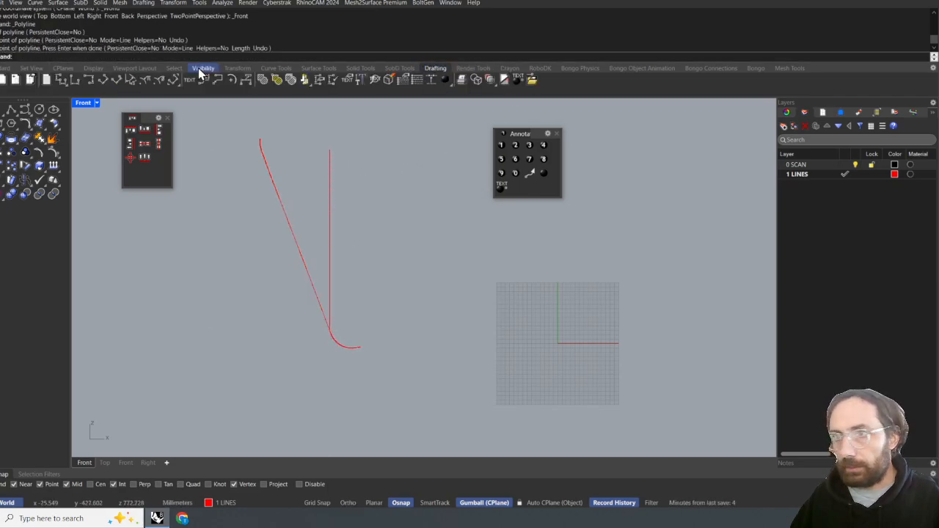
pyautogui.click(145, 79)
pyautogui.click(289, 220)
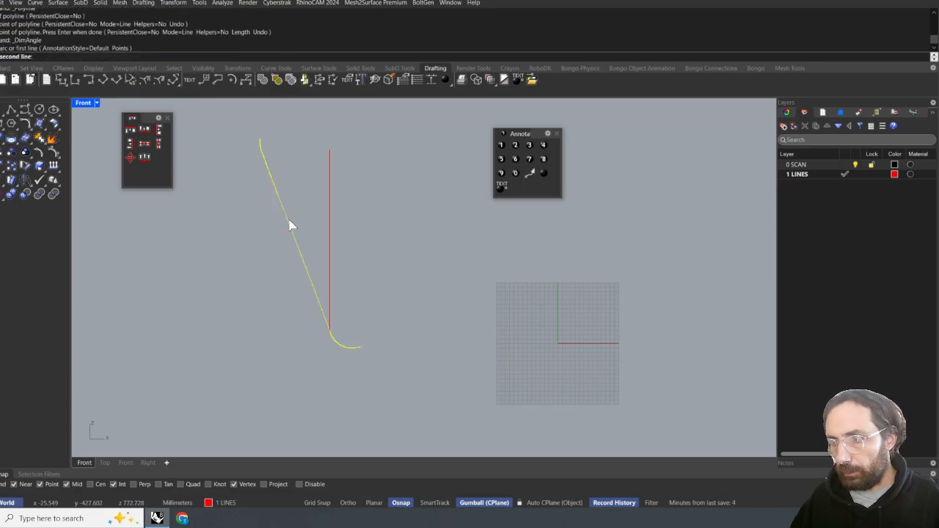
pyautogui.click(330, 217)
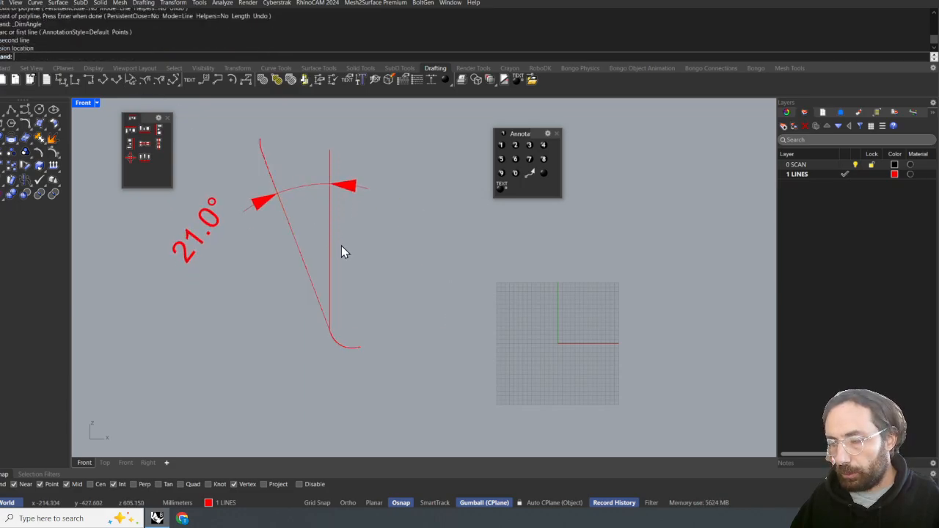
# - Show all hidden objects again and return to the Perspective view
pyautogui.write('show')
pyautogui.press('Return')
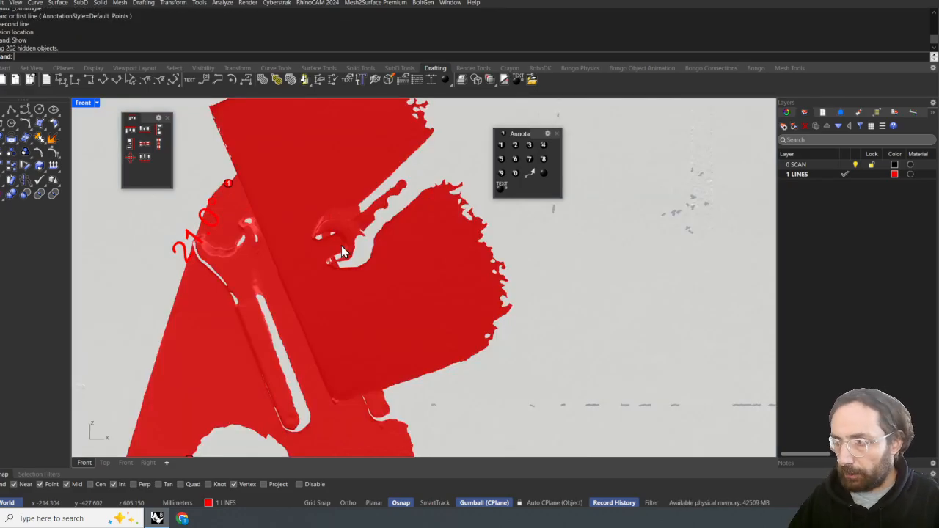
pyautogui.scroll(-3, 341, 252)
pyautogui.click(340, 255)
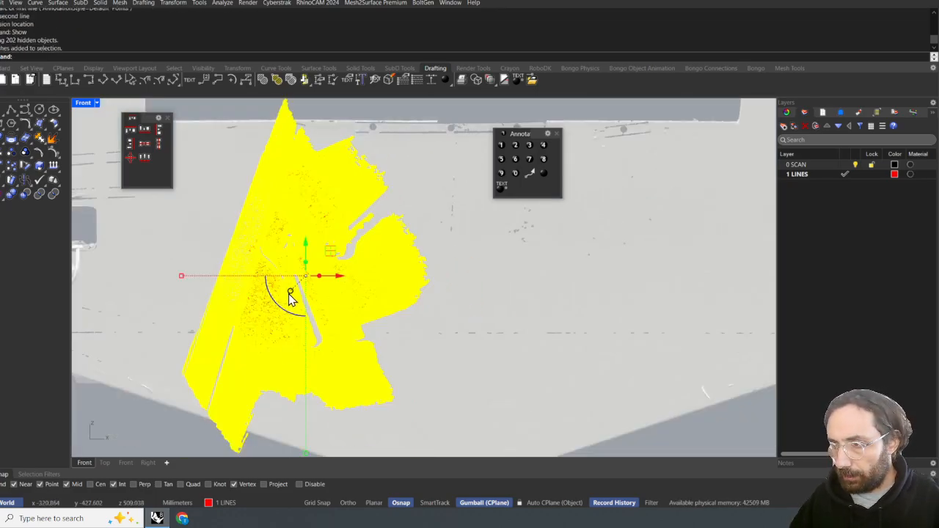
pyautogui.click(290, 292)
pyautogui.press('Escape')
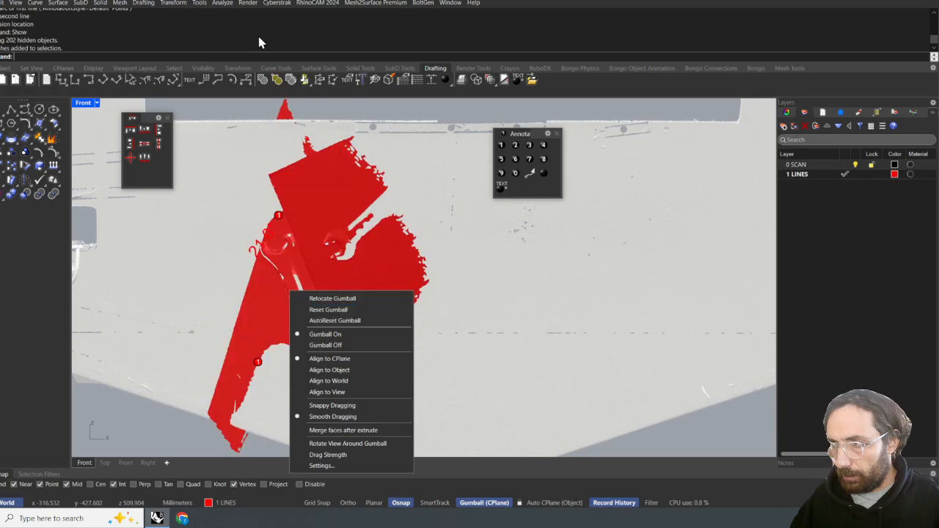
pyautogui.click(33, 67)
pyautogui.click(202, 80)
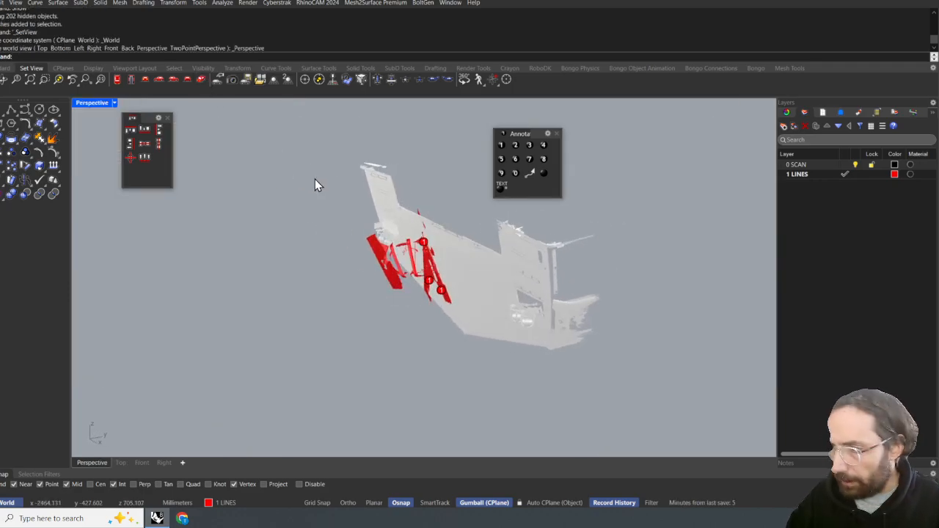
# - Set a three-point construction plane on the transom face, with its origin near the middle beside the pod scan
pyautogui.scroll(-5, 358, 202)
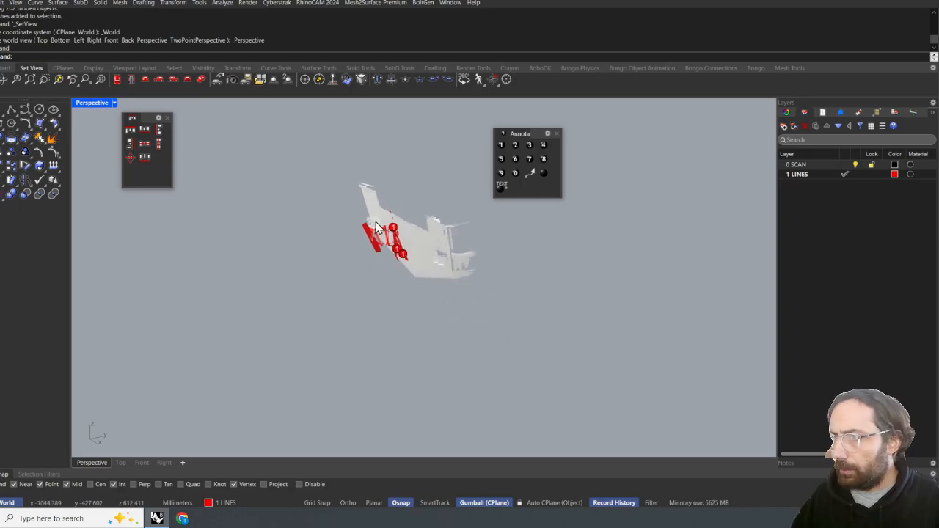
pyautogui.moveTo(377, 226); pyautogui.dragTo(464, 270, button='right')
pyautogui.scroll(12, 411, 238)
pyautogui.scroll(-5, 459, 211)
pyautogui.write('Plane')
pyautogui.press('Return')
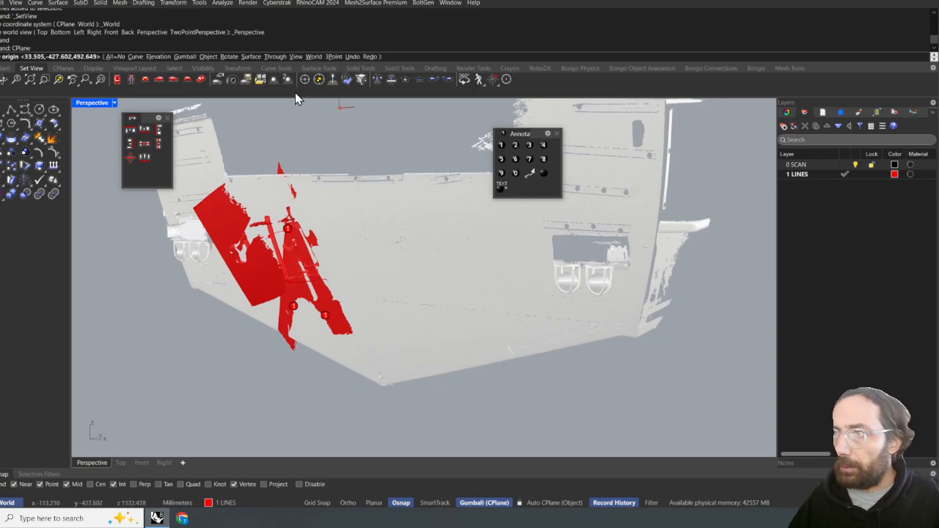
pyautogui.click(331, 57)
pyautogui.click(358, 257)
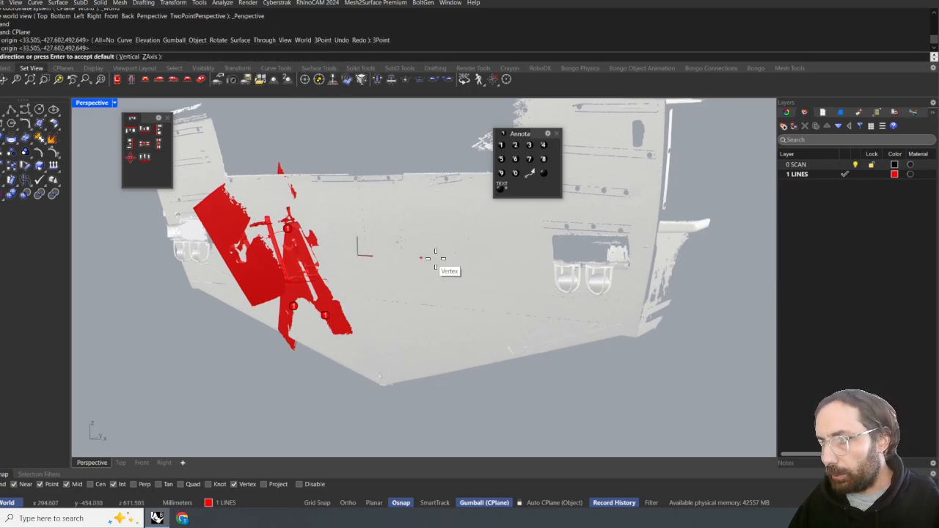
pyautogui.click(442, 260)
pyautogui.click(396, 216)
# - Try to rotate the pod scan by -27° in the plane of the transom face with the gumball, then undo it
pyautogui.click(249, 278)
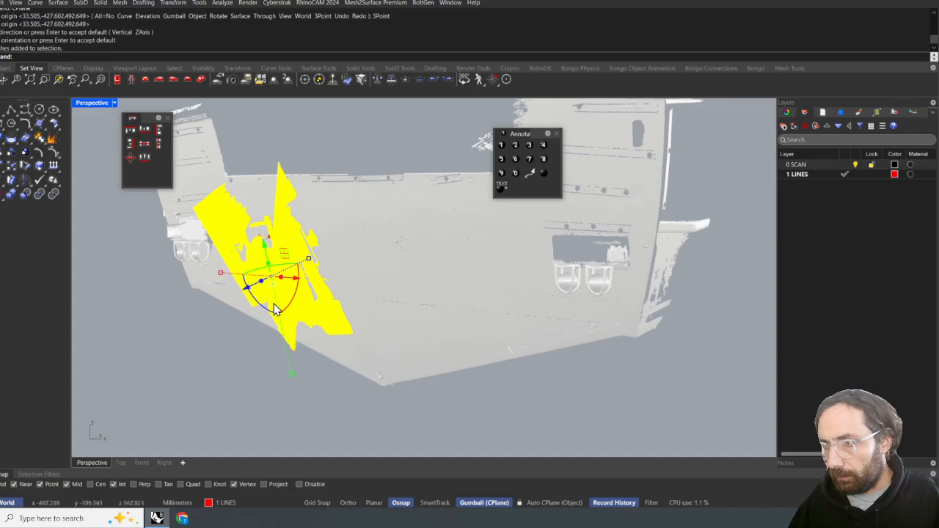
pyautogui.moveTo(281, 258); pyautogui.dragTo(238, 323, button='right')
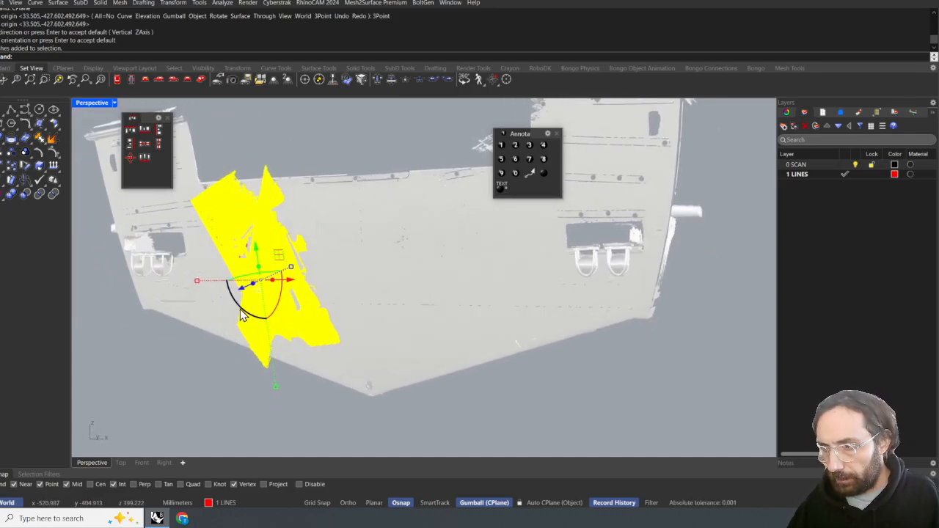
pyautogui.click(242, 314)
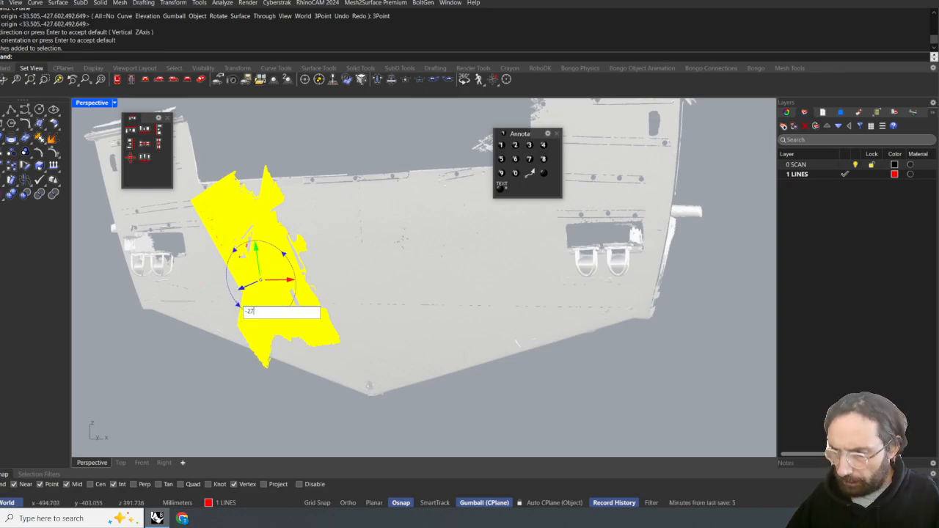
pyautogui.write('-27')
pyautogui.press('Return')
pyautogui.click(220, 381)
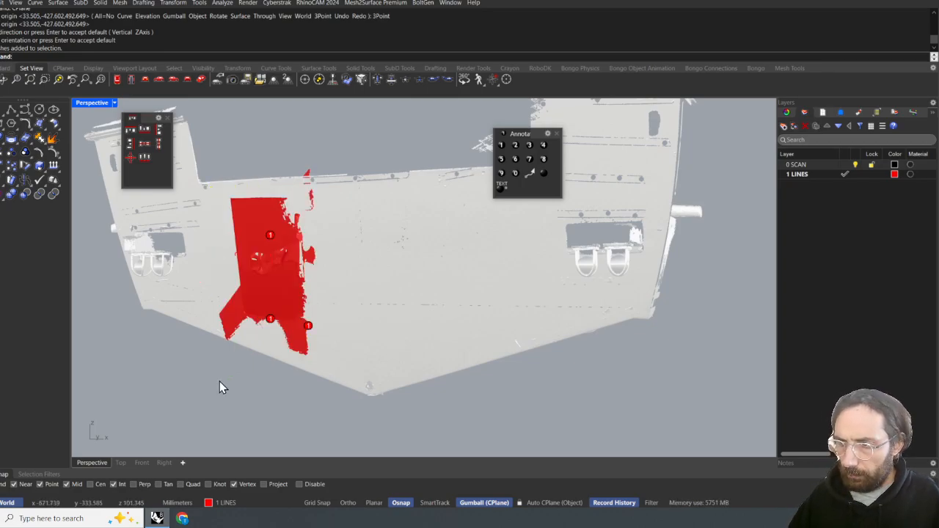
pyautogui.moveTo(219, 381); pyautogui.dragTo(286, 375, button='right')
pyautogui.hotkey('ctrl', 'z')
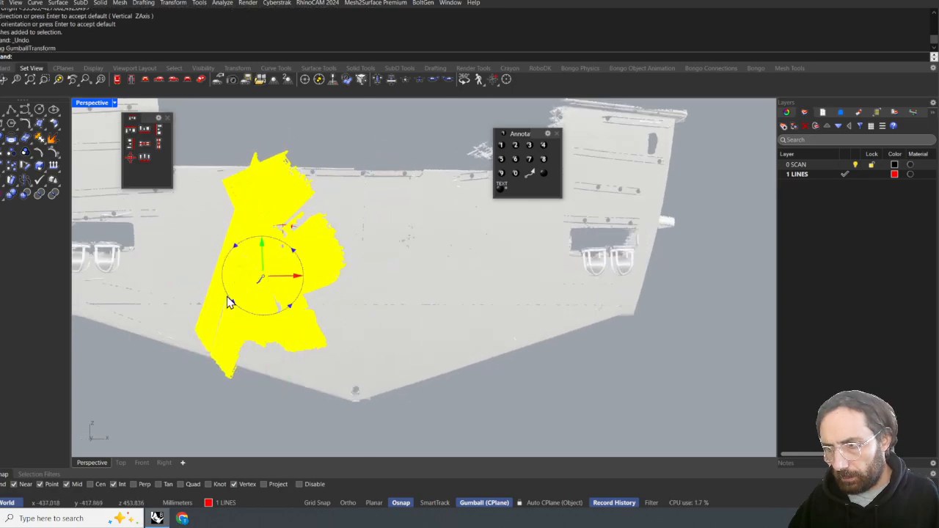
pyautogui.click(230, 301)
pyautogui.press('Escape')
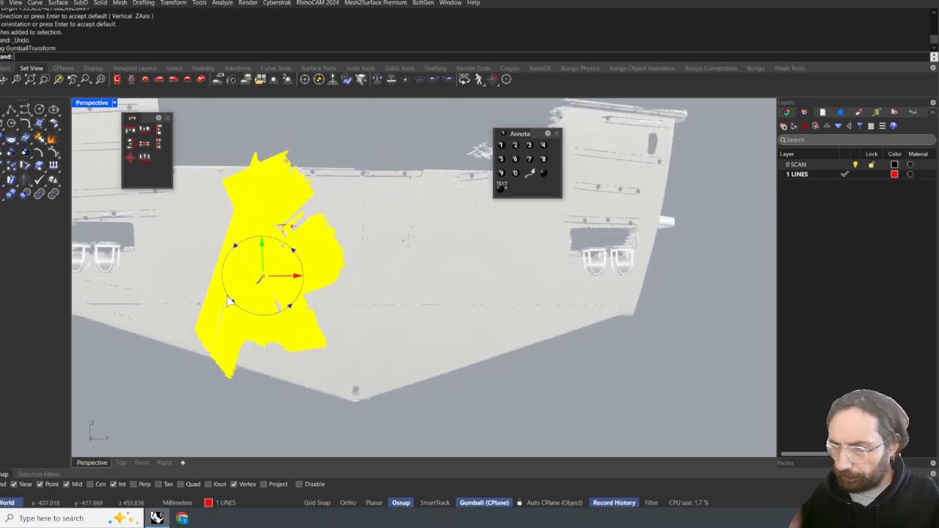
pyautogui.press('Escape')
# - Examine how the pod scan sits against the transom in Rendered display, from several angles and in the Right view
pyautogui.moveTo(221, 301); pyautogui.dragTo(342, 295, button='right')
pyautogui.middleClick(342, 293)
pyautogui.click(343, 295)
pyautogui.scroll(-5, 386, 301)
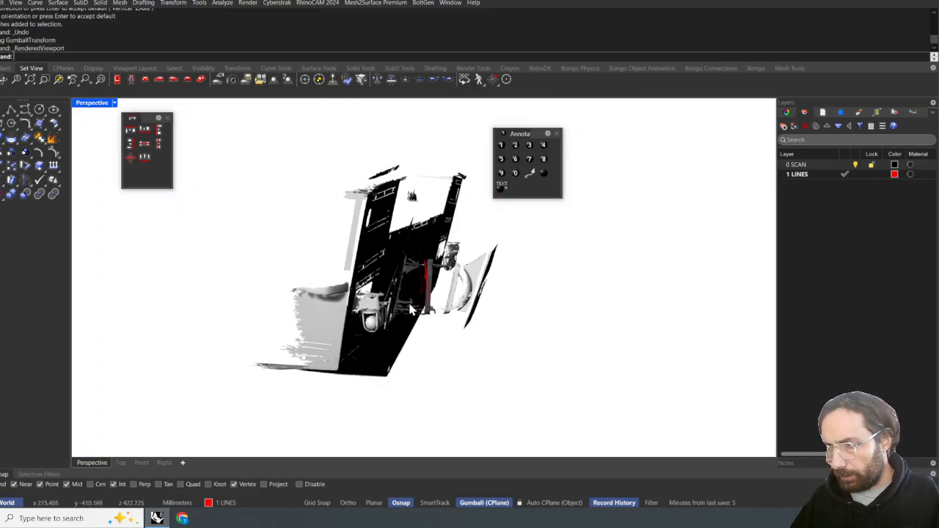
pyautogui.moveTo(413, 308); pyautogui.dragTo(387, 312, button='right')
pyautogui.scroll(10, 386, 312)
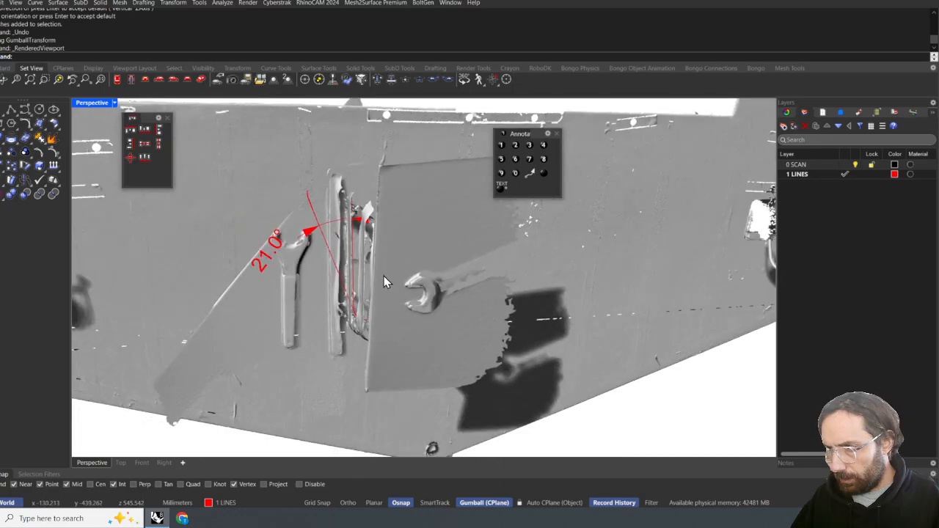
pyautogui.scroll(-2, 384, 276)
pyautogui.moveTo(384, 276); pyautogui.dragTo(480, 271, button='right')
pyautogui.scroll(-9, 451, 286)
pyautogui.scroll(4, 485, 314)
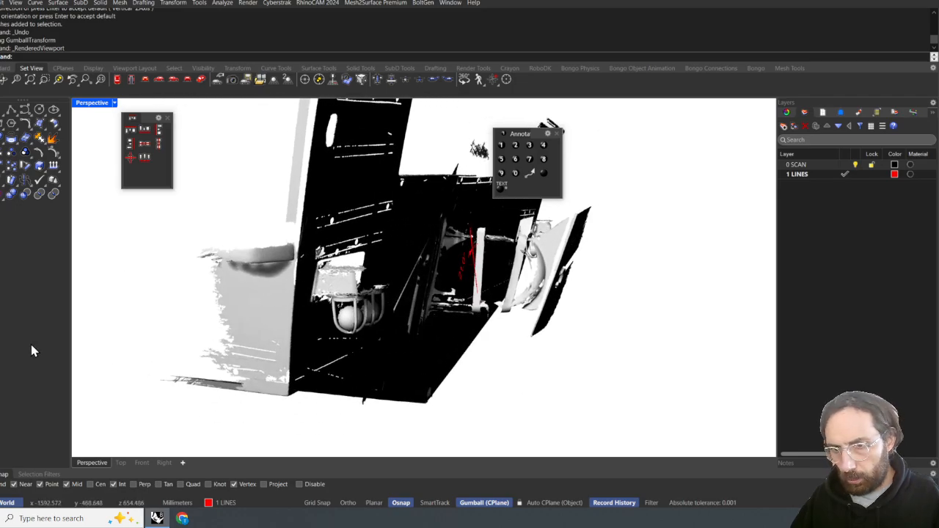
pyautogui.scroll(-6, 234, 416)
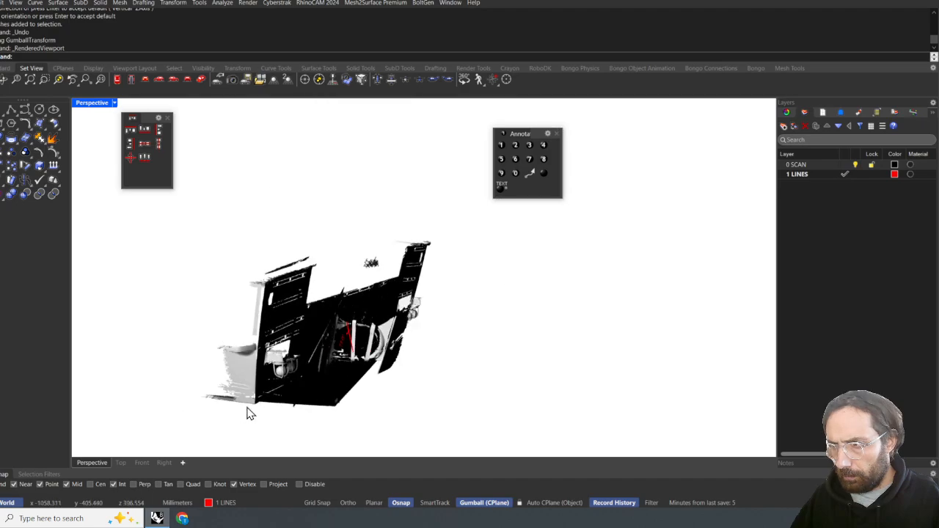
pyautogui.moveTo(247, 413); pyautogui.dragTo(293, 433, button='right')
pyautogui.scroll(6, 411, 289)
pyautogui.moveTo(399, 290); pyautogui.dragTo(506, 323, button='right')
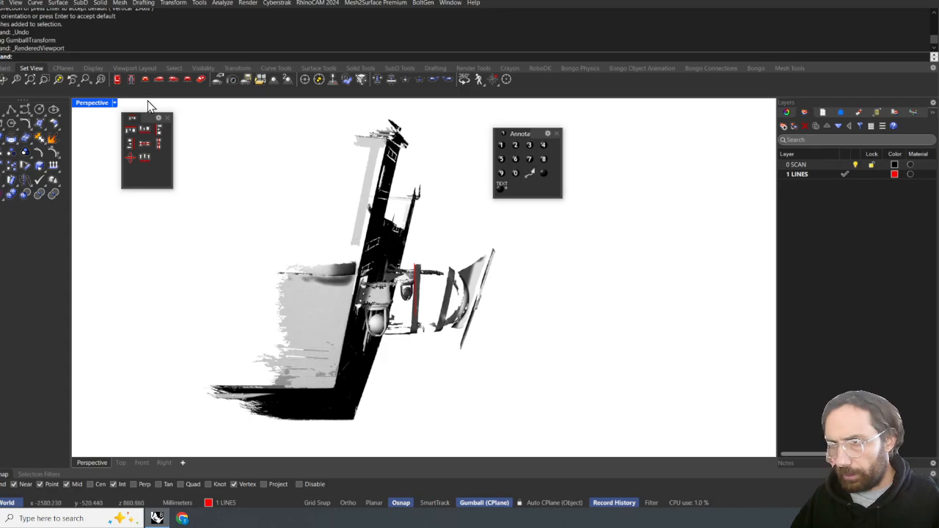
pyautogui.click(158, 81)
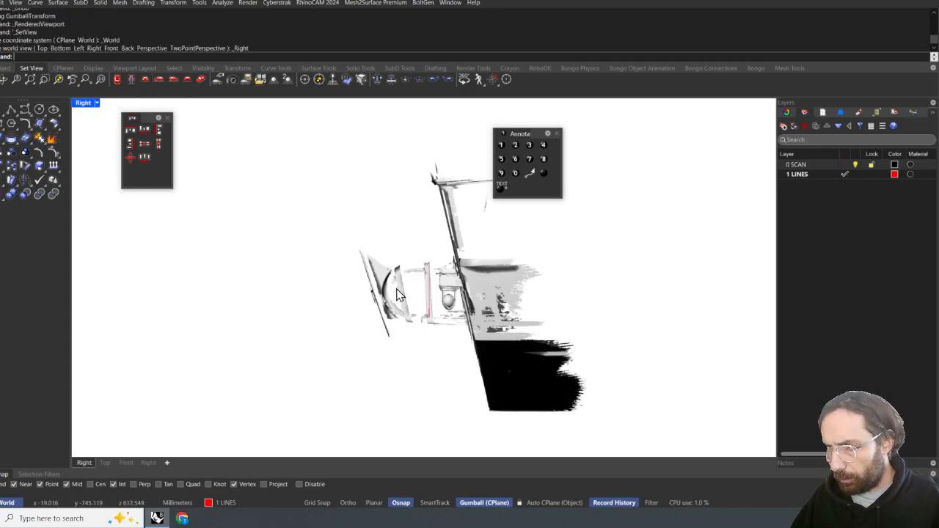
pyautogui.click(202, 79)
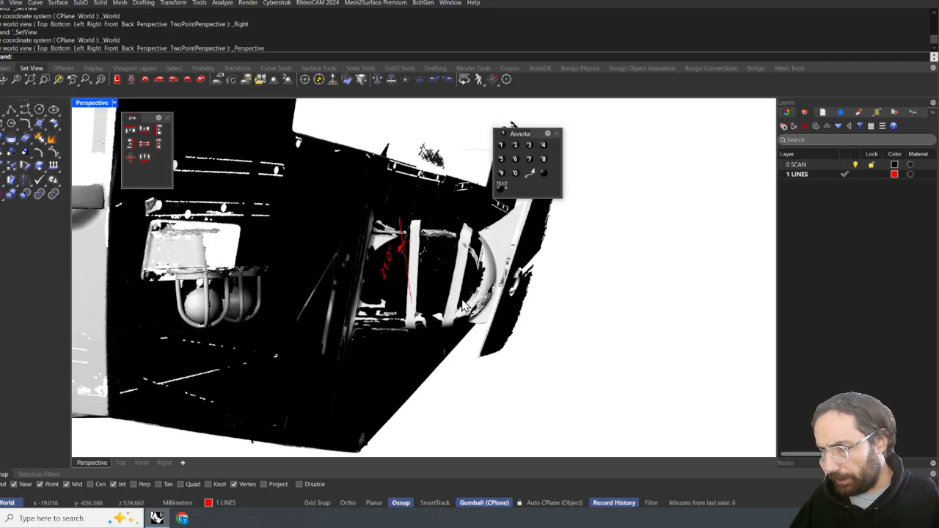
# - Try to rotate the pod scan 180° with the gumball in Perspective
pyautogui.click(464, 307)
pyautogui.moveTo(464, 307); pyautogui.dragTo(338, 334, button='right')
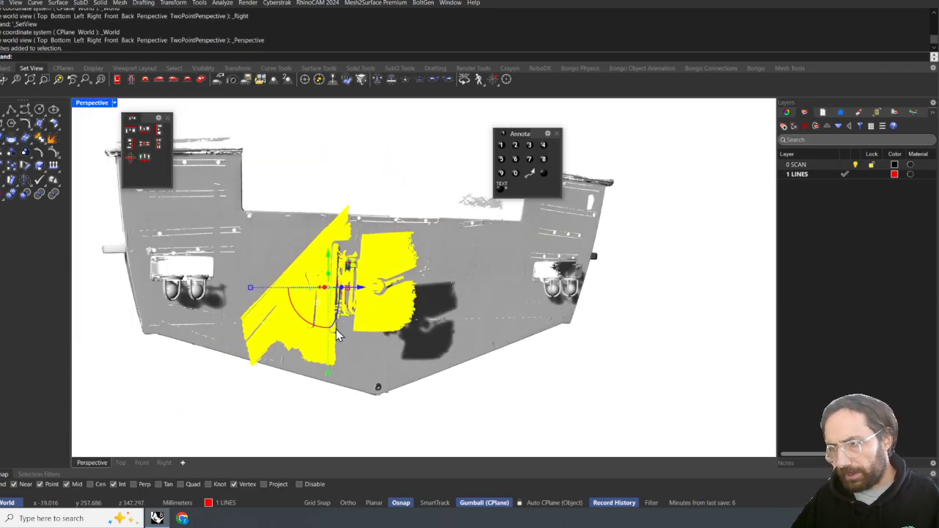
pyautogui.click(306, 325)
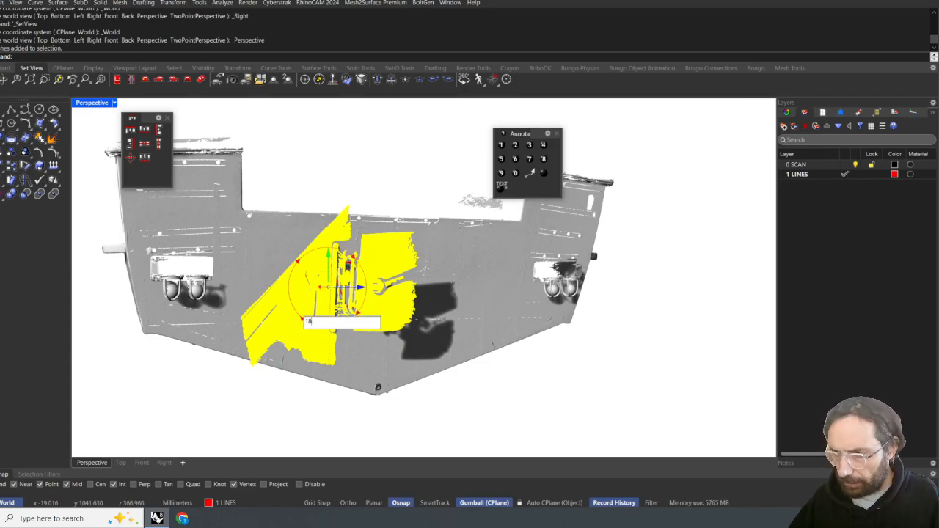
pyautogui.press('Return')
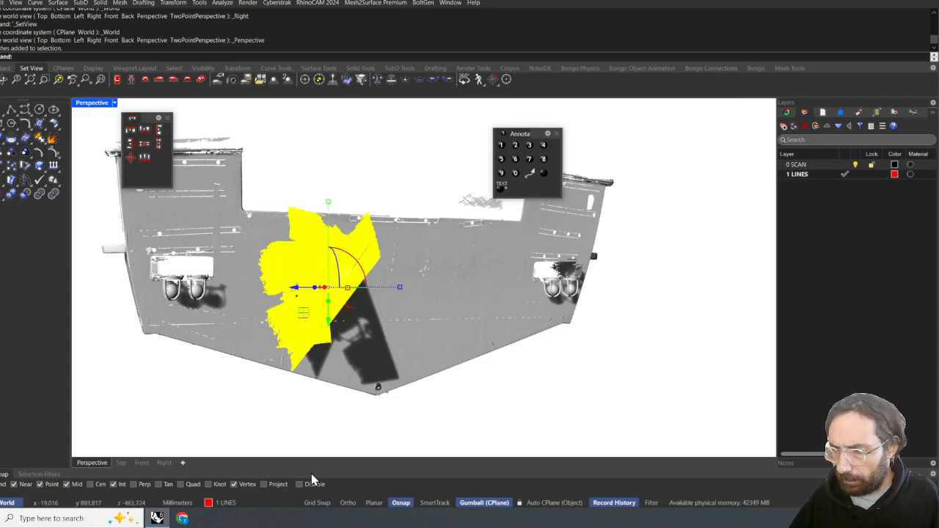
pyautogui.moveTo(328, 433)
pyautogui.mouseDown(button='right')
pyautogui.moveTo(382, 355)
pyautogui.moveTo(347, 356)
pyautogui.moveTo(360, 372)
pyautogui.moveTo(330, 327)
pyautogui.moveTo(199, 319)
pyautogui.moveTo(281, 329)
pyautogui.moveTo(283, 303)
pyautogui.moveTo(352, 315)
pyautogui.moveTo(399, 374)
pyautogui.moveTo(432, 394)
pyautogui.moveTo(332, 277)
pyautogui.moveTo(349, 284)
pyautogui.moveTo(337, 289)
pyautogui.mouseUp(button='right')
pyautogui.scroll(-5, 328, 339)
pyautogui.scroll(2, 329, 339)
# - Switch the Perspective viewport to Shaded display and undo the pod scan's 180° rotation
pyautogui.middleClick(389, 346)
pyautogui.click(374, 343)
pyautogui.hotkey('ctrl', 'z')
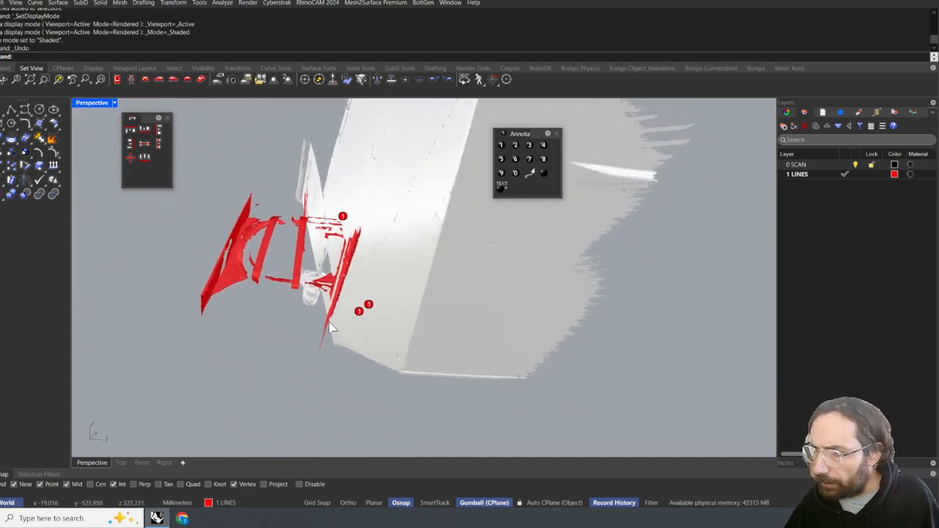
pyautogui.click(300, 351)
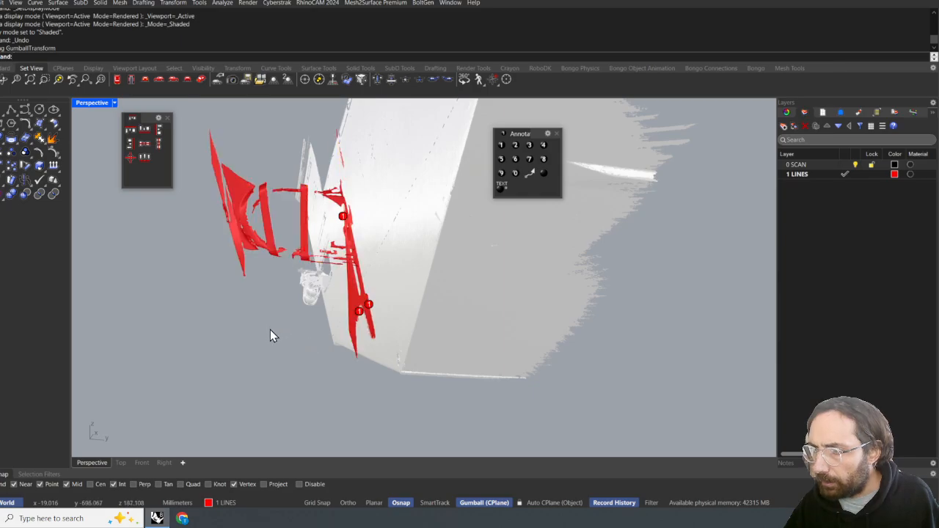
# - Select the pod scan and set the gumball alignment to the construction plane
pyautogui.click(279, 224)
pyautogui.moveTo(262, 266); pyautogui.dragTo(286, 285, button='right')
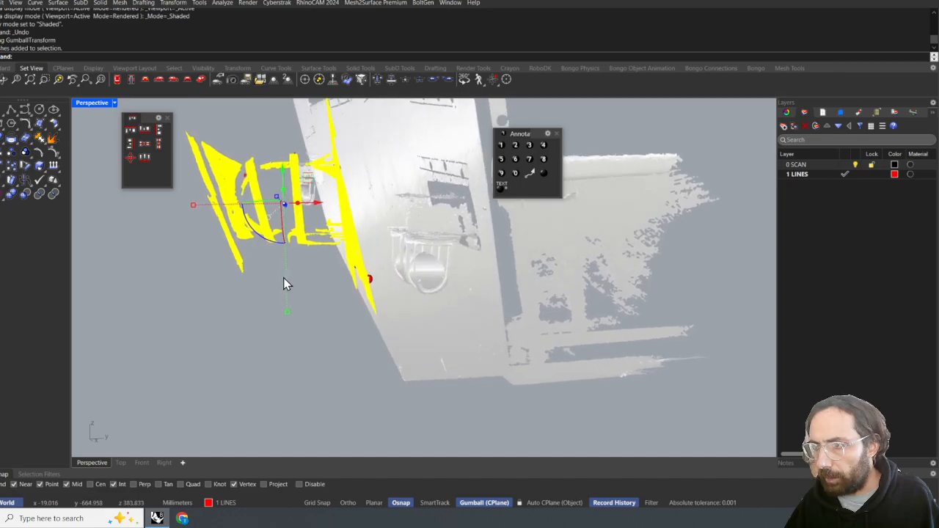
pyautogui.click(268, 219)
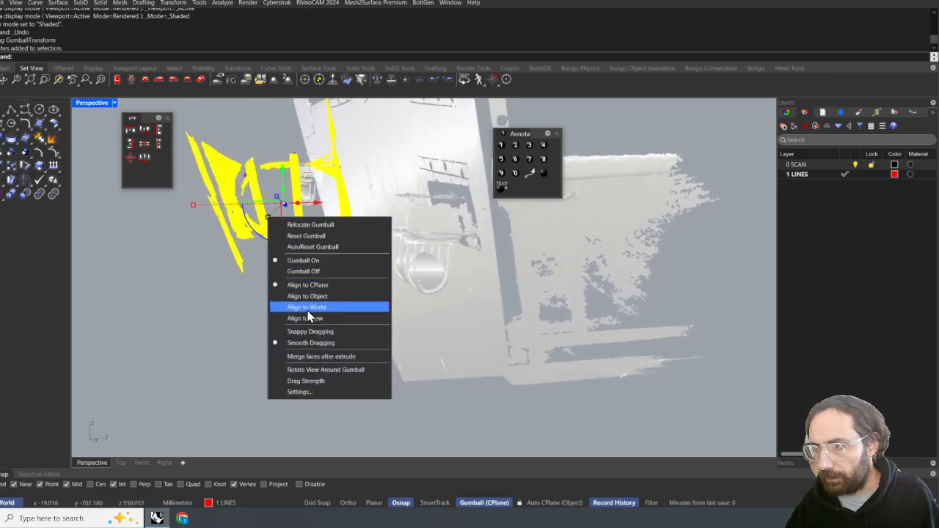
pyautogui.click(308, 286)
pyautogui.moveTo(272, 293); pyautogui.dragTo(285, 252, button='right')
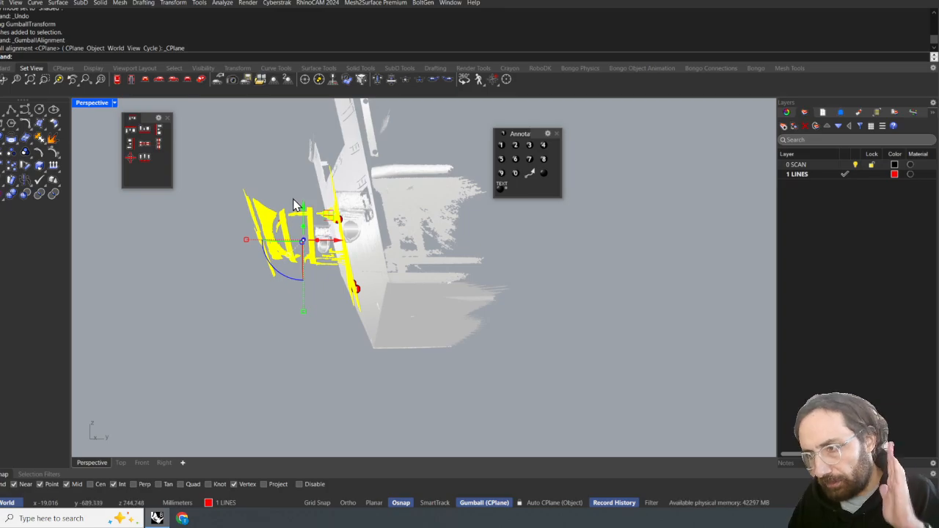
pyautogui.moveTo(284, 218); pyautogui.dragTo(311, 233, button='right')
pyautogui.scroll(5, 293, 266)
pyautogui.scroll(-6, 296, 231)
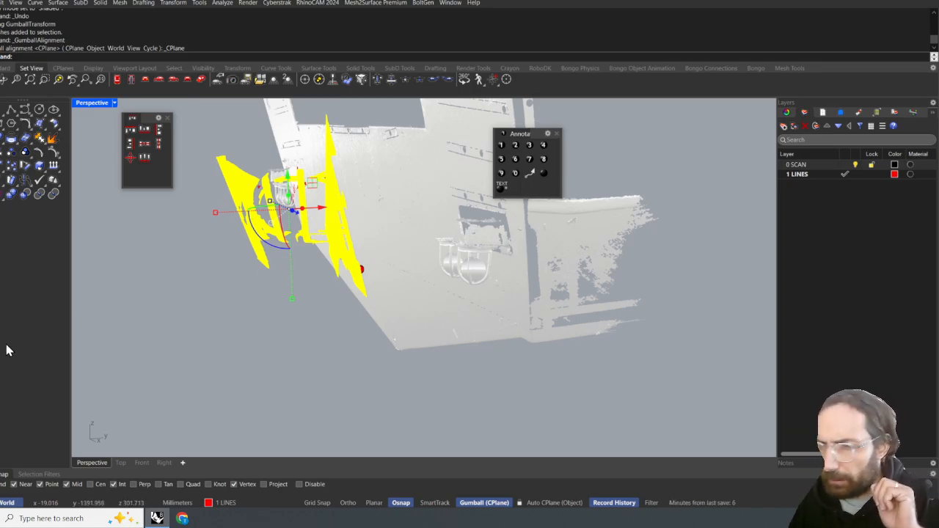
pyautogui.click(248, 402)
pyautogui.moveTo(248, 402); pyautogui.dragTo(277, 366, button='right')
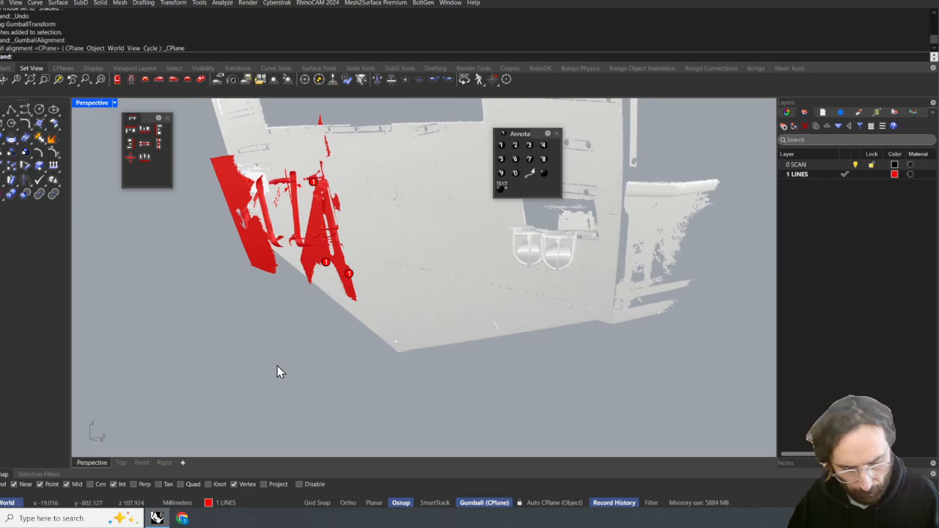
# - Set a construction plane on the transom's flat face from three points: origin, X direction and orientation
pyautogui.press('Return')
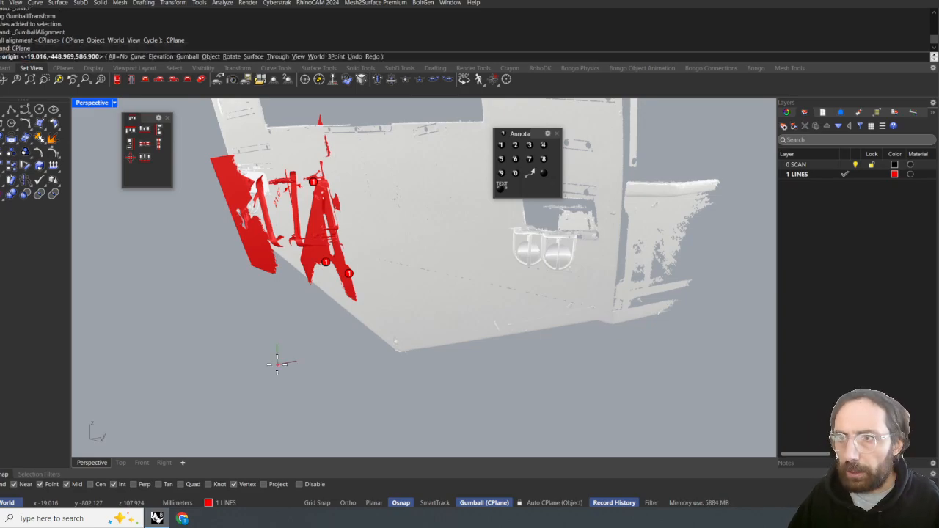
pyautogui.click(336, 57)
pyautogui.click(387, 236)
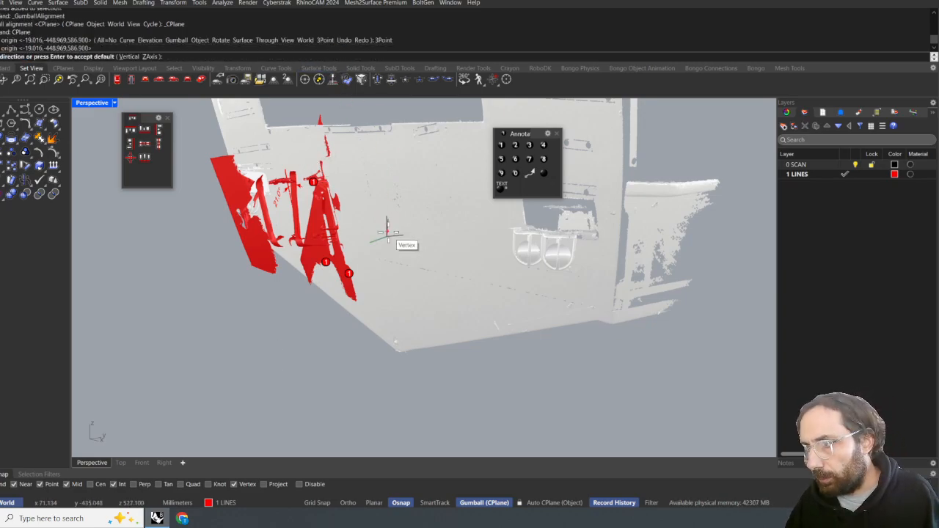
pyautogui.click(450, 241)
pyautogui.click(391, 163)
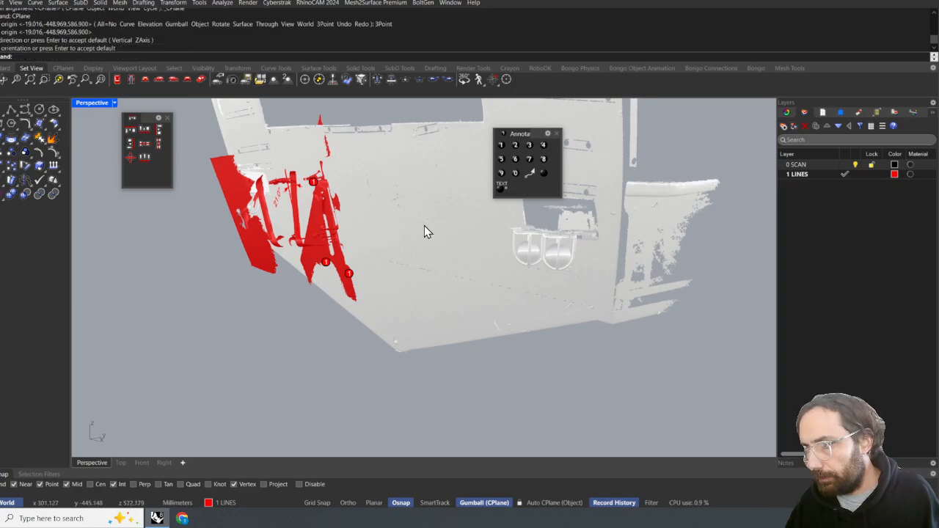
# - Try to rotate the pod scan with the gumball aligned to the transom plane, and undo the rotation
pyautogui.moveTo(367, 245); pyautogui.dragTo(320, 233, button='right')
pyautogui.click(303, 240)
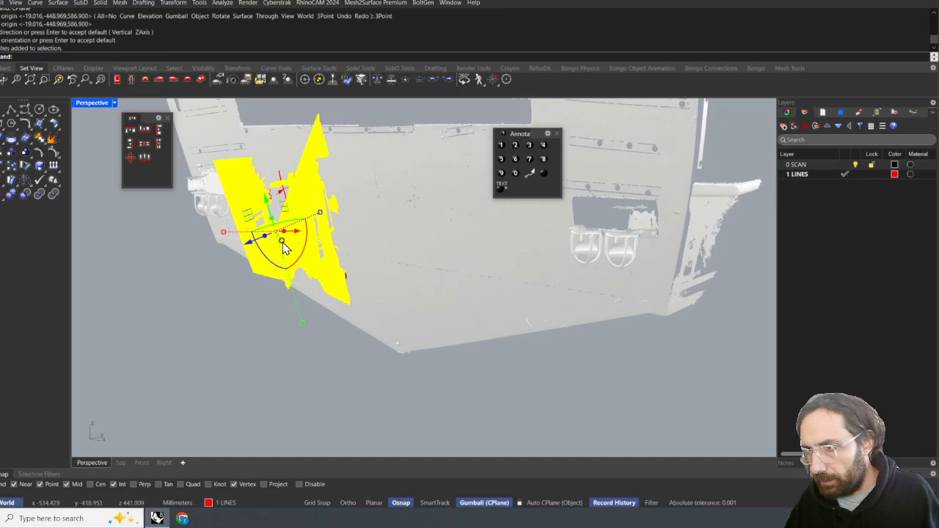
pyautogui.click(282, 242)
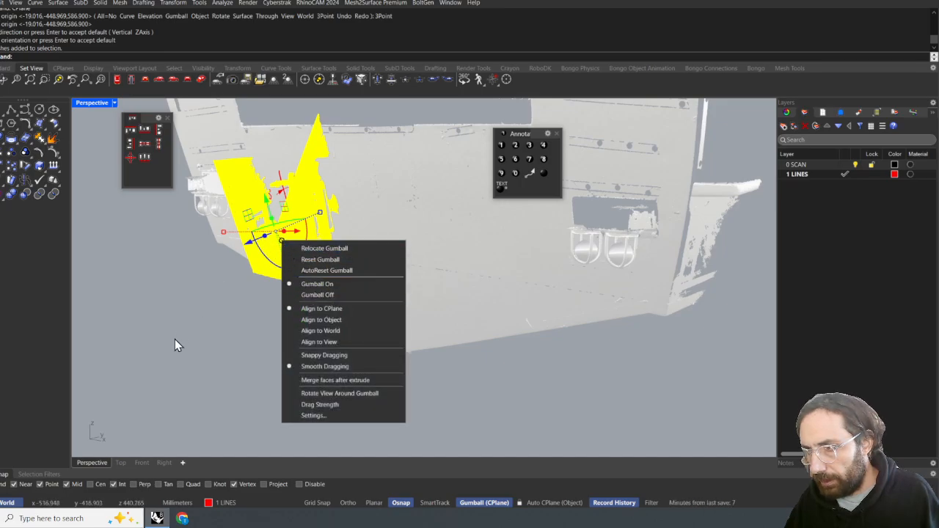
pyautogui.click(175, 340)
pyautogui.click(271, 264)
pyautogui.press('Return')
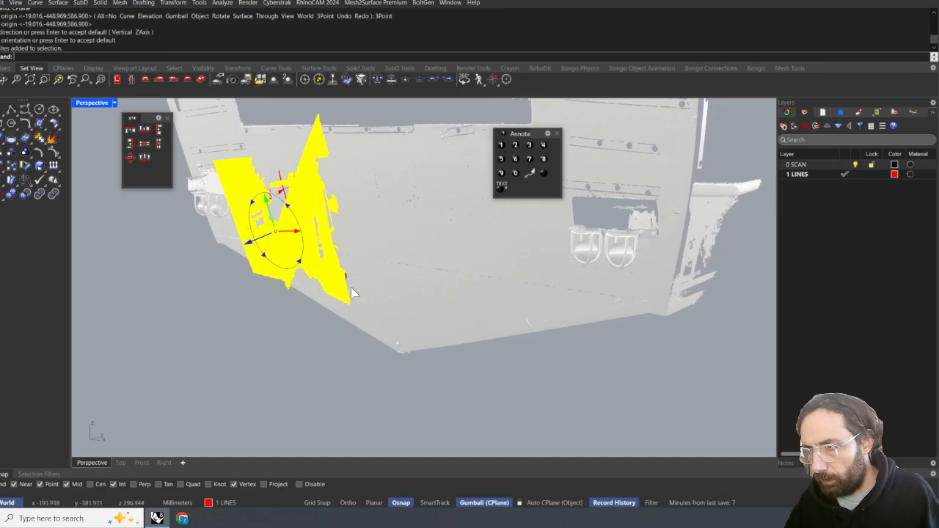
pyautogui.click(275, 376)
pyautogui.moveTo(275, 376); pyautogui.dragTo(422, 330, button='right')
pyautogui.scroll(-8, 442, 363)
pyautogui.scroll(7, 489, 361)
pyautogui.hotkey('ctrl', 'z')
pyautogui.press('Escape')
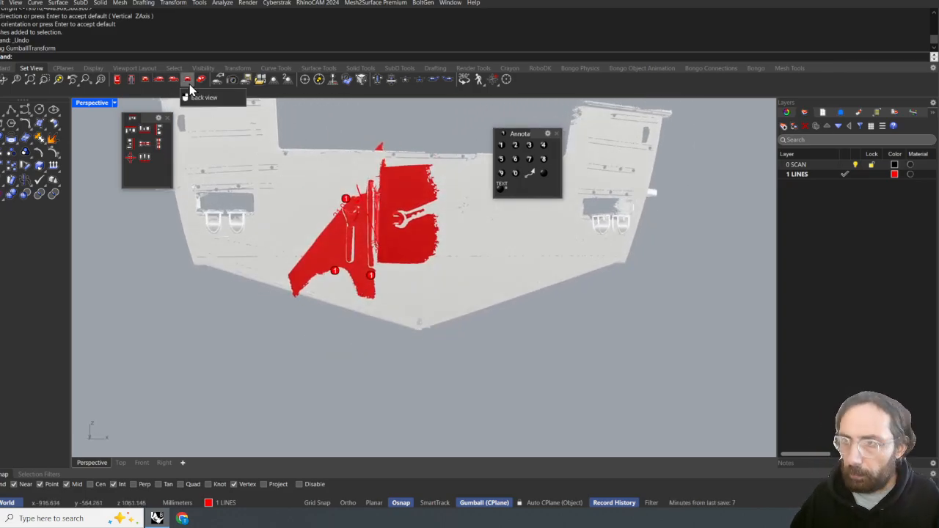
# - Save the current construction plane as a named CPlane called "transom"
pyautogui.moveTo(283, 175); pyautogui.dragTo(219, 185, button='right')
pyautogui.scroll(-4, 220, 186)
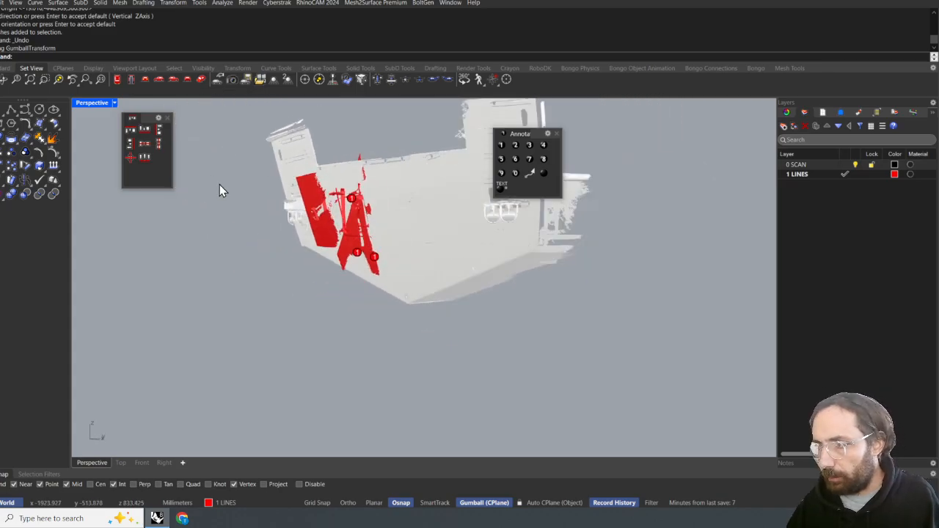
pyautogui.press('Escape')
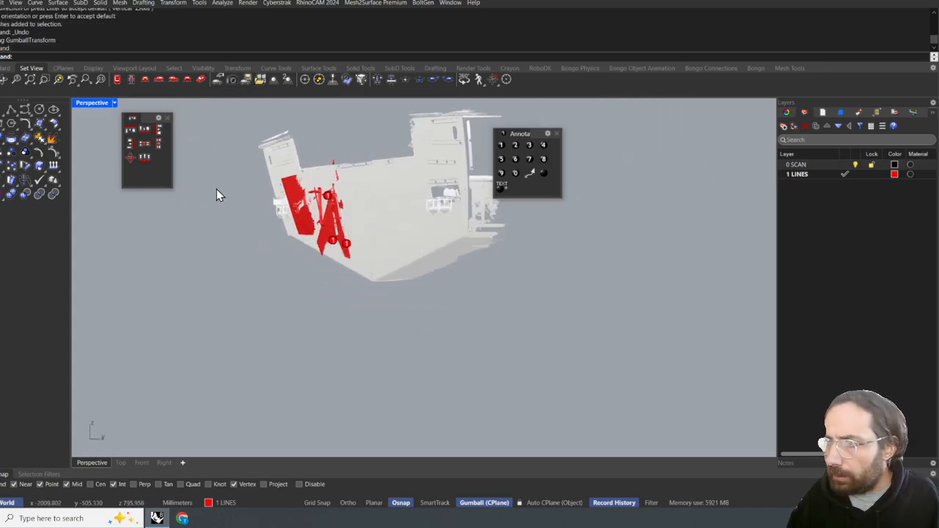
pyautogui.press('Escape')
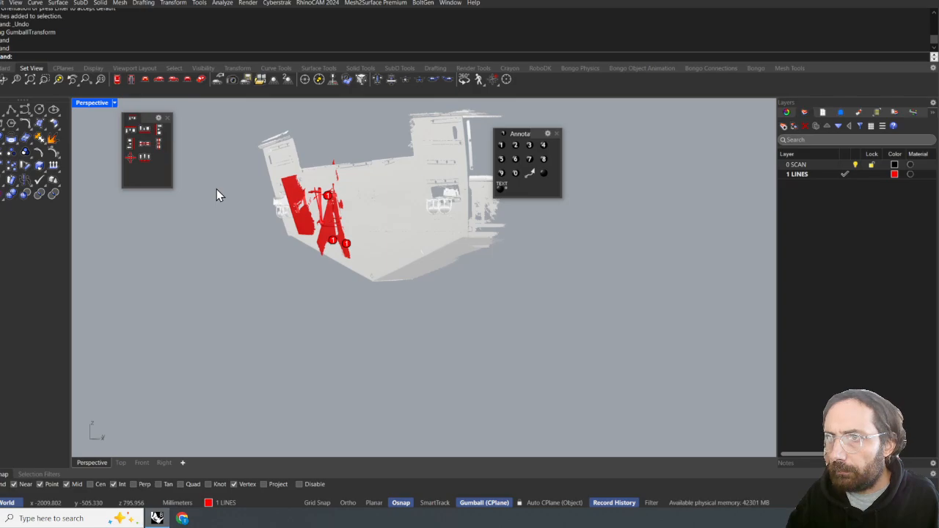
pyautogui.keyDown('shift'); pyautogui.moveTo(279, 248); pyautogui.dragTo(265, 340, button='right'); pyautogui.keyUp('shift')
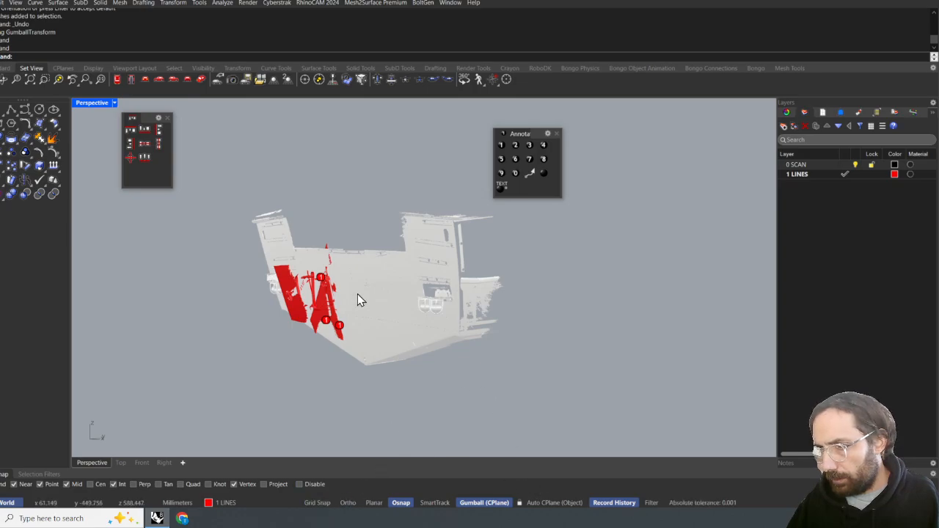
pyautogui.click(115, 103)
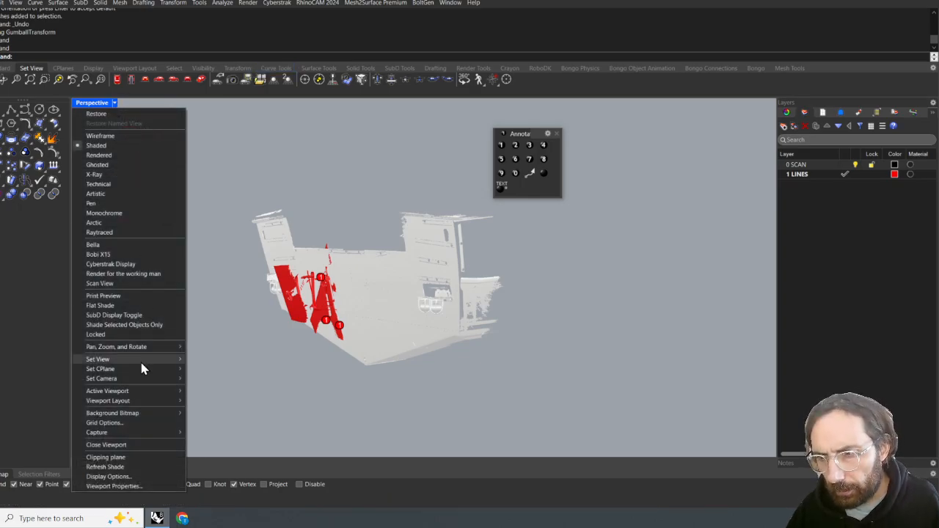
pyautogui.moveTo(142, 369)
pyautogui.click(224, 371)
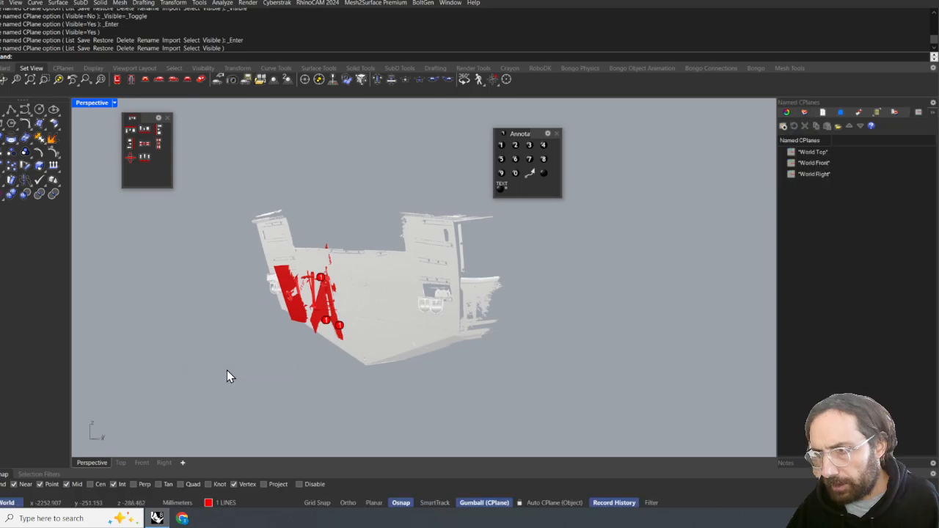
pyautogui.click(783, 127)
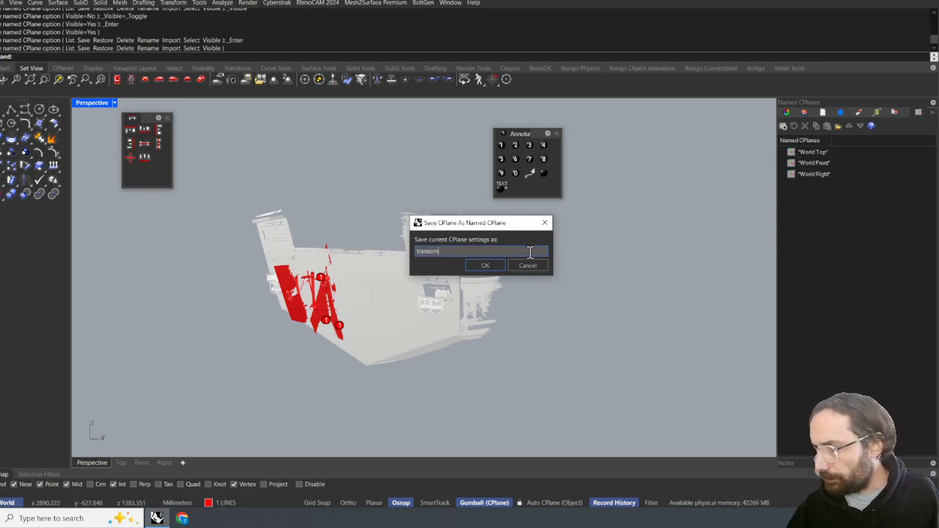
pyautogui.write('transom')
pyautogui.press('Return')
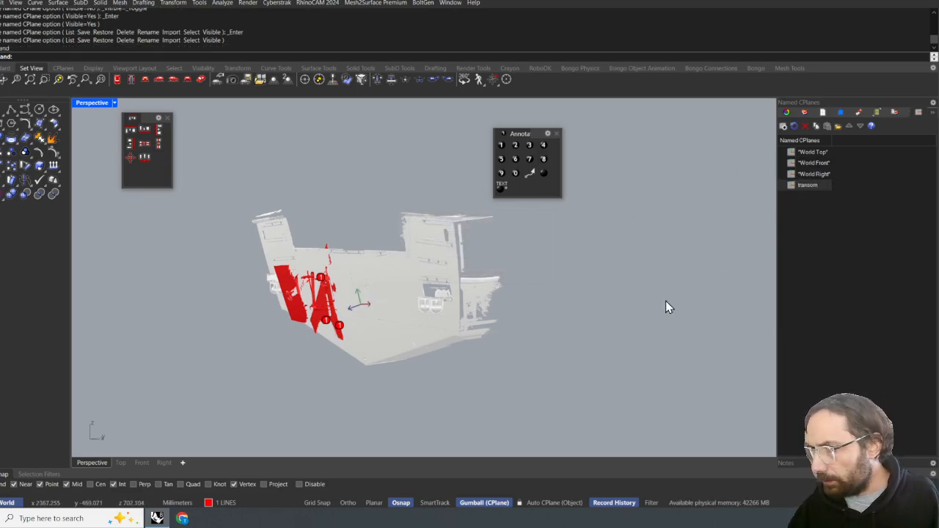
# - Preview the World Right, World Top, World Front and transom named CPlanes to compare their orientation with the scans
pyautogui.moveTo(666, 301); pyautogui.dragTo(639, 297, button='right')
pyautogui.scroll(10, 350, 302)
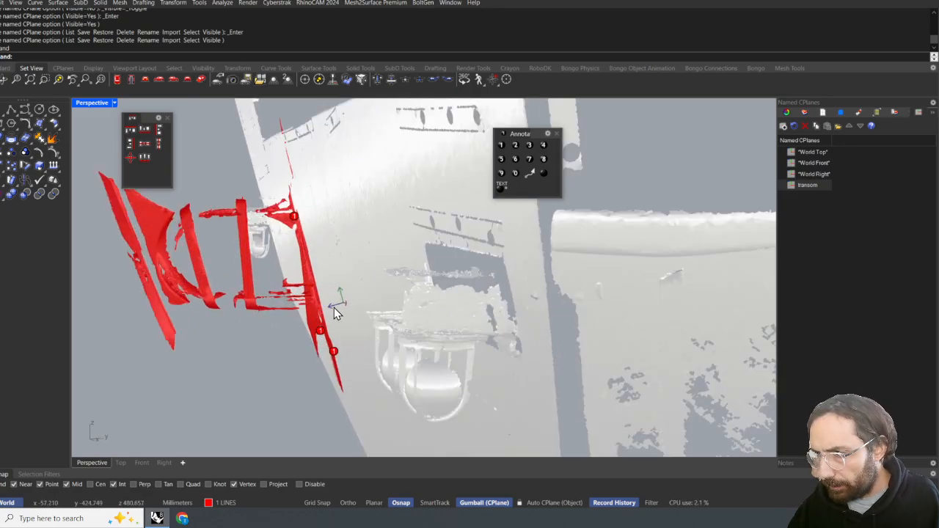
pyautogui.click(809, 176)
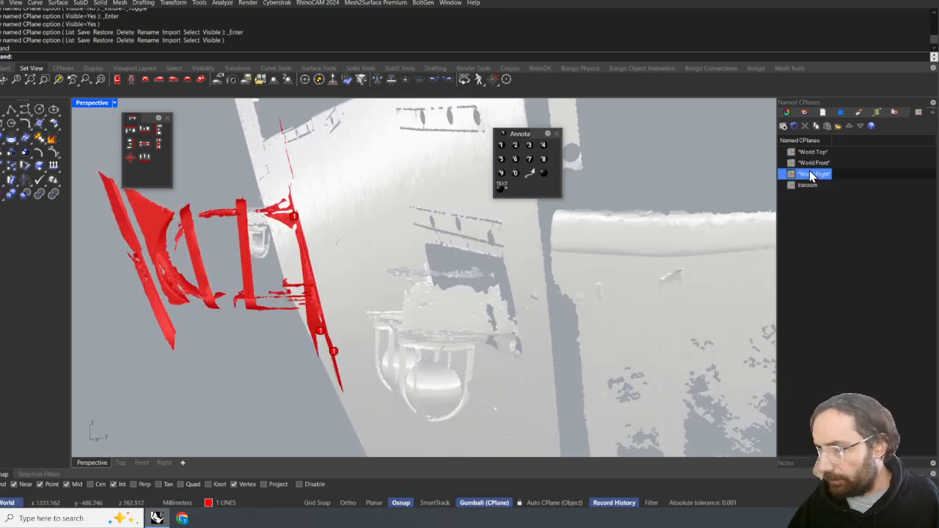
pyautogui.click(811, 152)
pyautogui.click(813, 162)
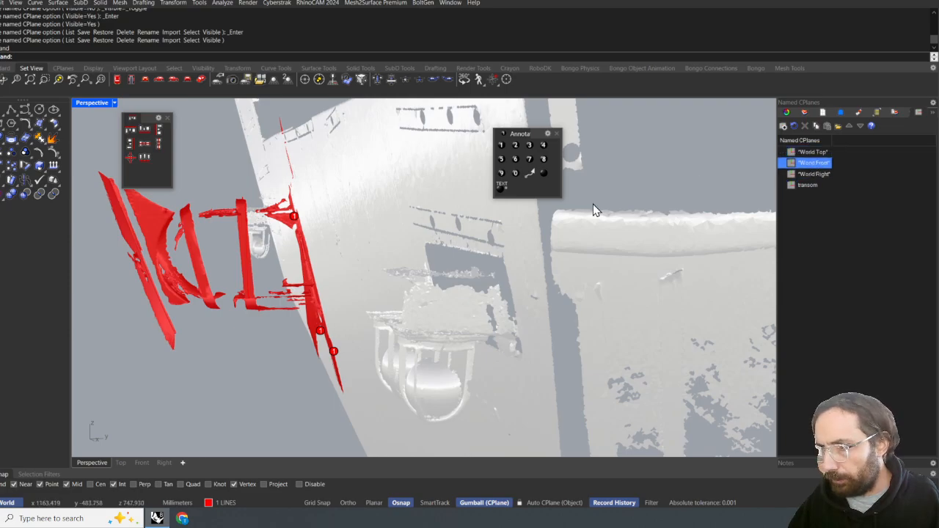
pyautogui.scroll(-6, 513, 213)
pyautogui.scroll(2, 440, 223)
pyautogui.scroll(4, 402, 291)
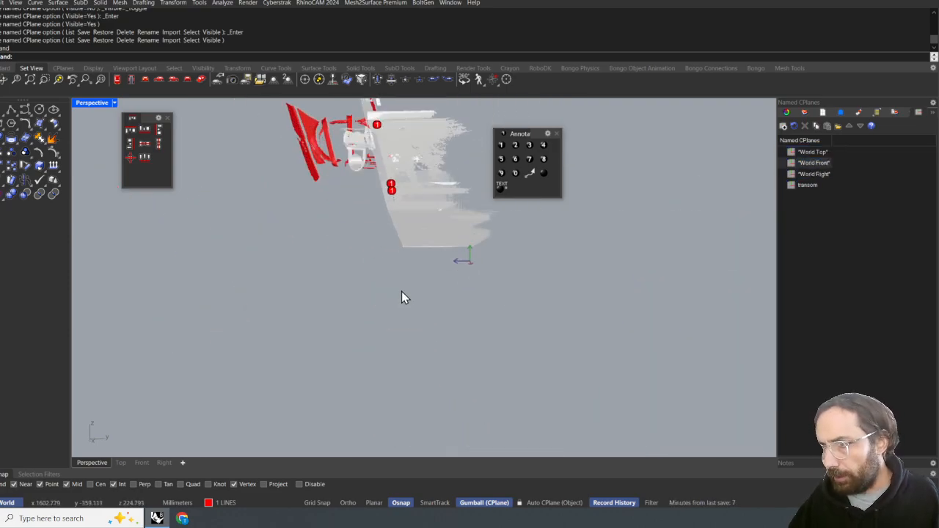
pyautogui.click(807, 186)
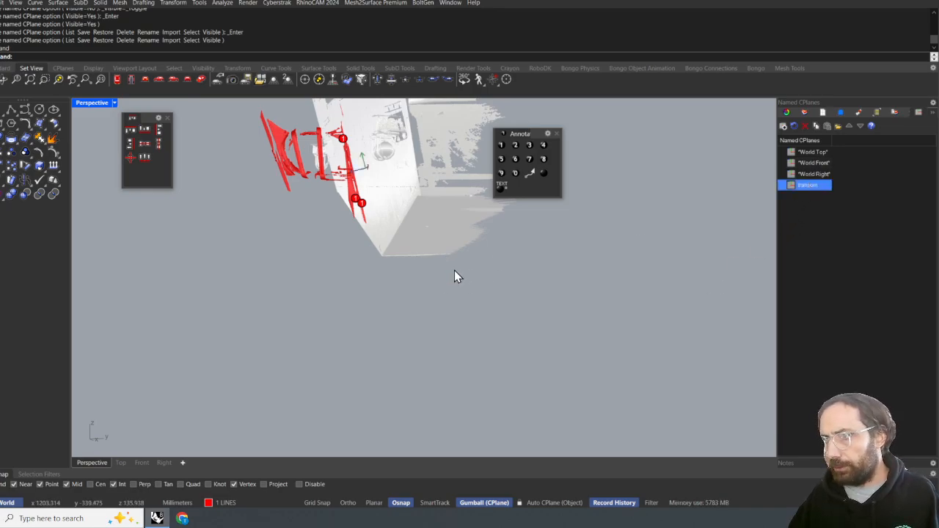
pyautogui.keyDown('shift'); pyautogui.moveTo(453, 269); pyautogui.dragTo(436, 350, button='right'); pyautogui.keyUp('shift')
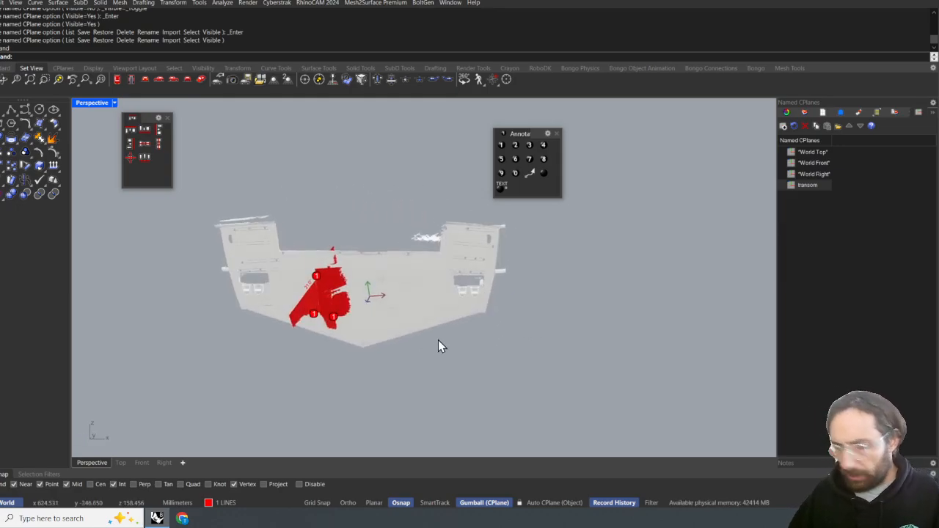
# - Set the Perspective viewport to a plan view of the transom construction plane
pyautogui.write('Plan')
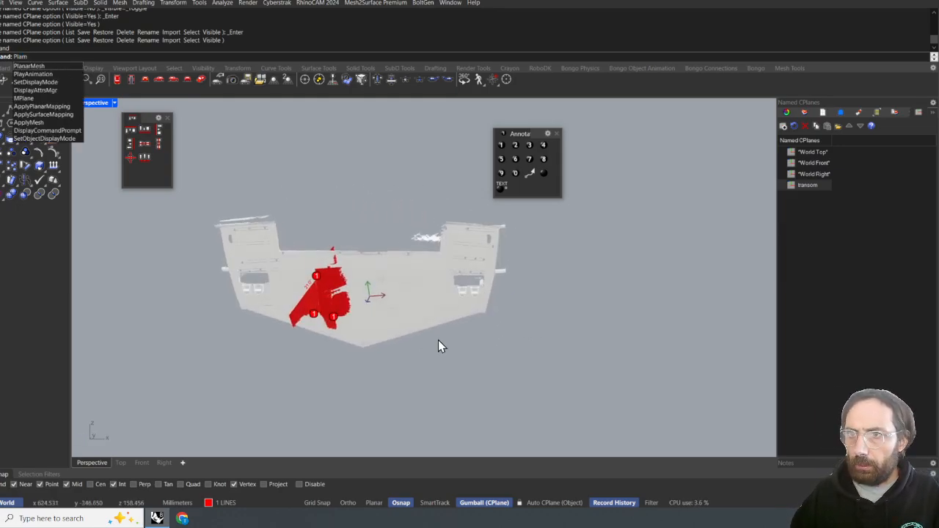
pyautogui.press('BackSpace')
pyautogui.write('n')
pyautogui.press('Return')
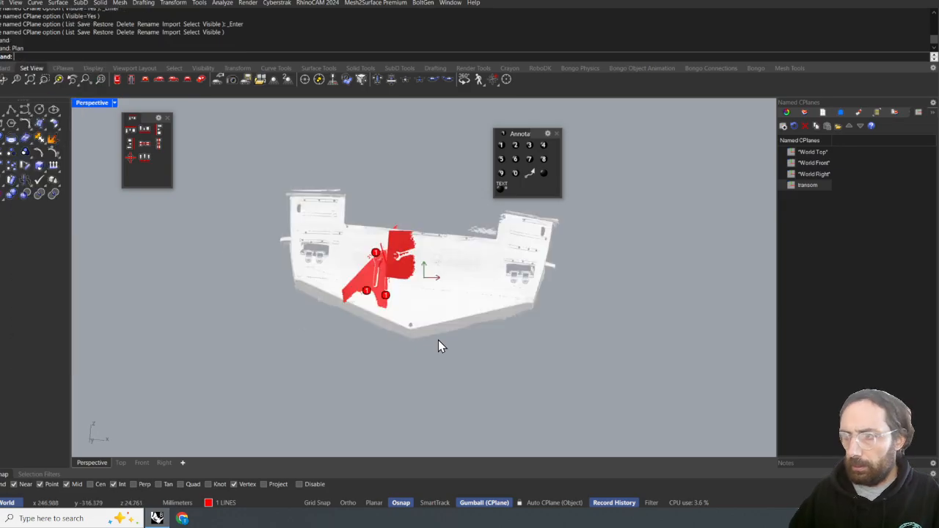
pyautogui.moveTo(374, 262); pyautogui.dragTo(332, 245, button='right')
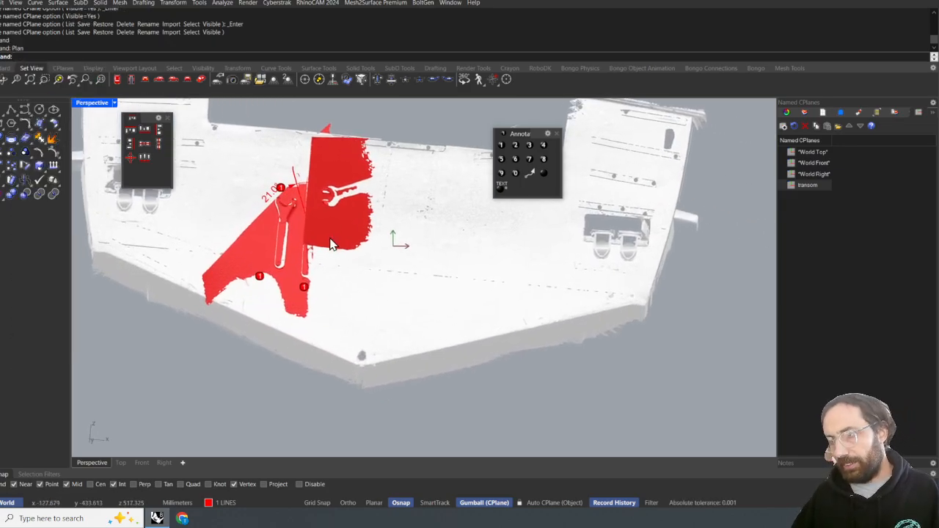
# - Move the pod scan within the transom plane towards the hull's centre bottom, and deselect it
pyautogui.click(319, 206)
pyautogui.moveTo(307, 197); pyautogui.dragTo(399, 259)
pyautogui.scroll(2, 389, 258)
pyautogui.keyDown('shift'); pyautogui.moveTo(401, 261); pyautogui.dragTo(372, 267, button='right'); pyautogui.keyUp('shift')
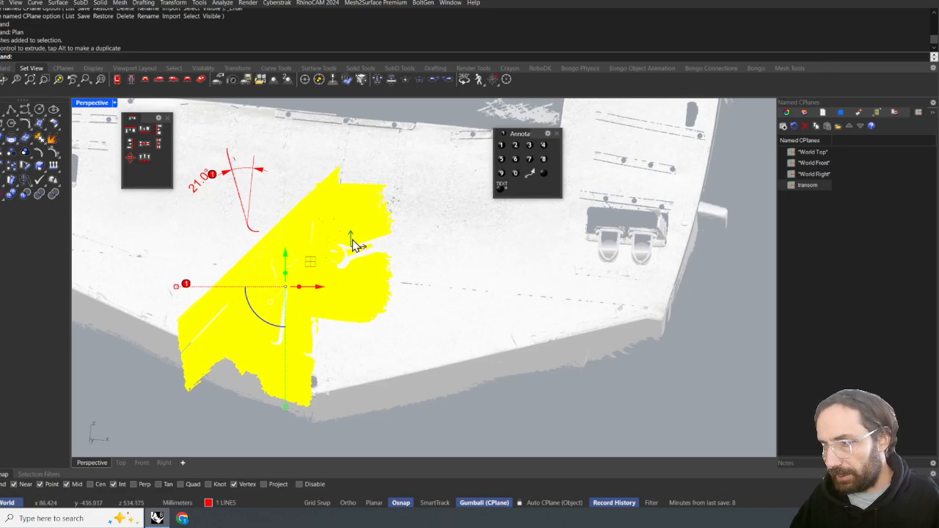
pyautogui.scroll(-3, 363, 253)
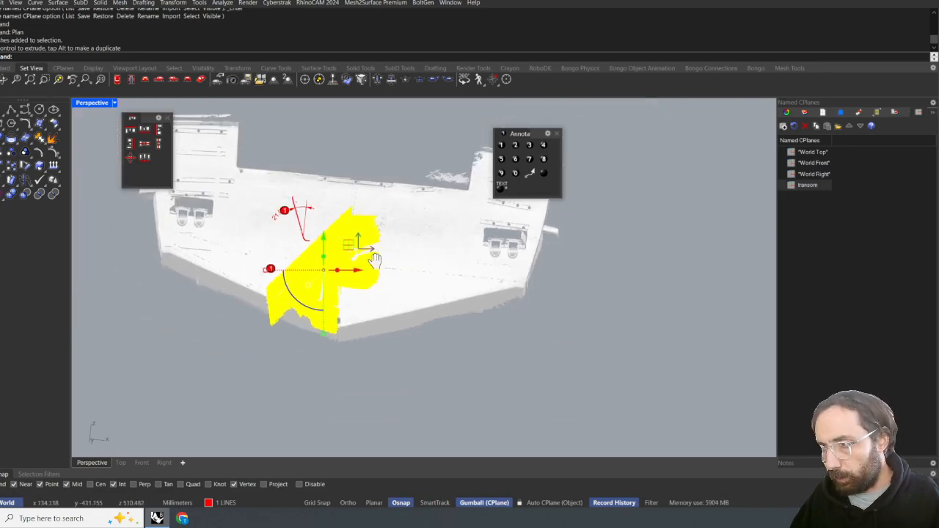
pyautogui.moveTo(352, 264); pyautogui.dragTo(351, 295, button='right')
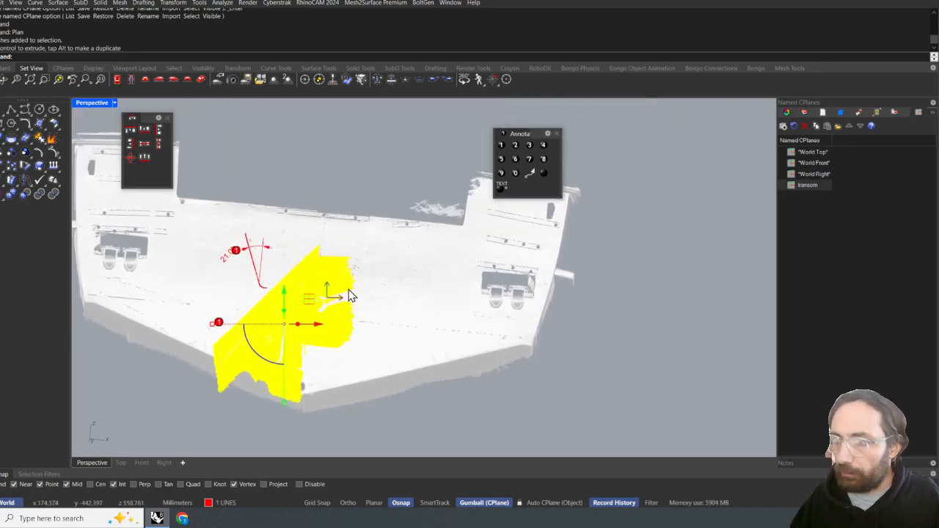
pyautogui.click(363, 168)
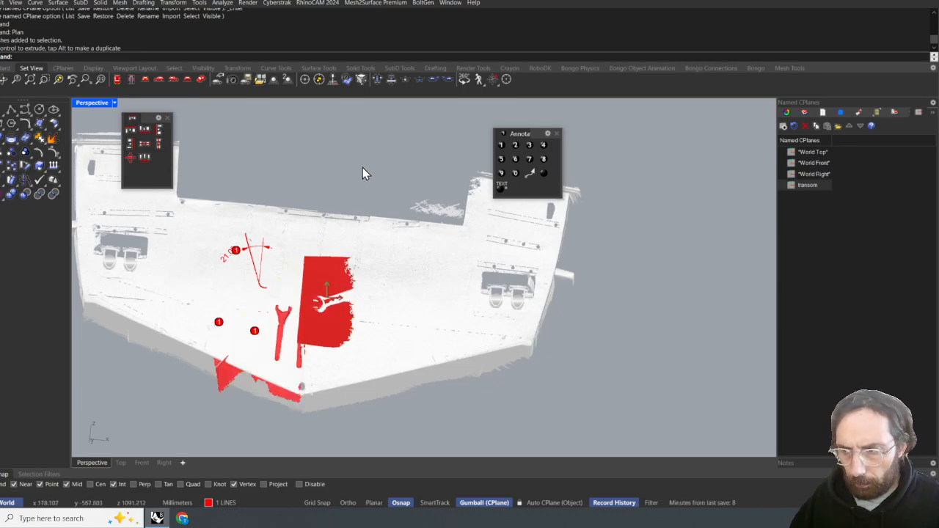
# - Restore the standard Perspective view and compare the World Front and transom named CPlanes
pyautogui.click(201, 79)
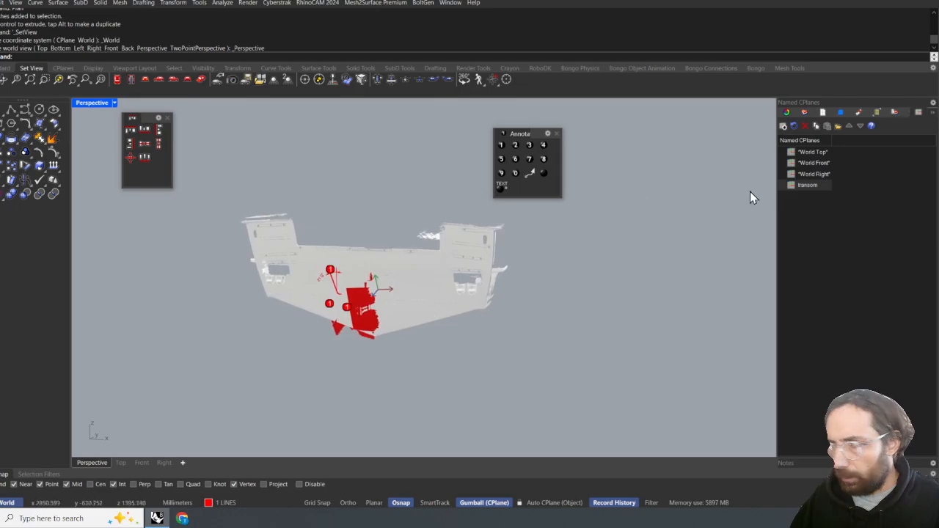
pyautogui.doubleClick(809, 164)
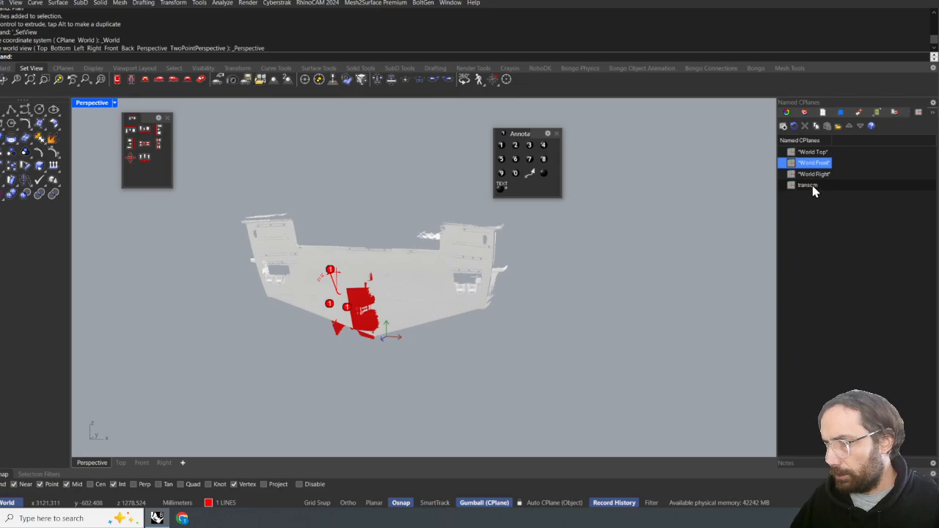
pyautogui.click(813, 185)
pyautogui.click(813, 163)
pyautogui.click(798, 193)
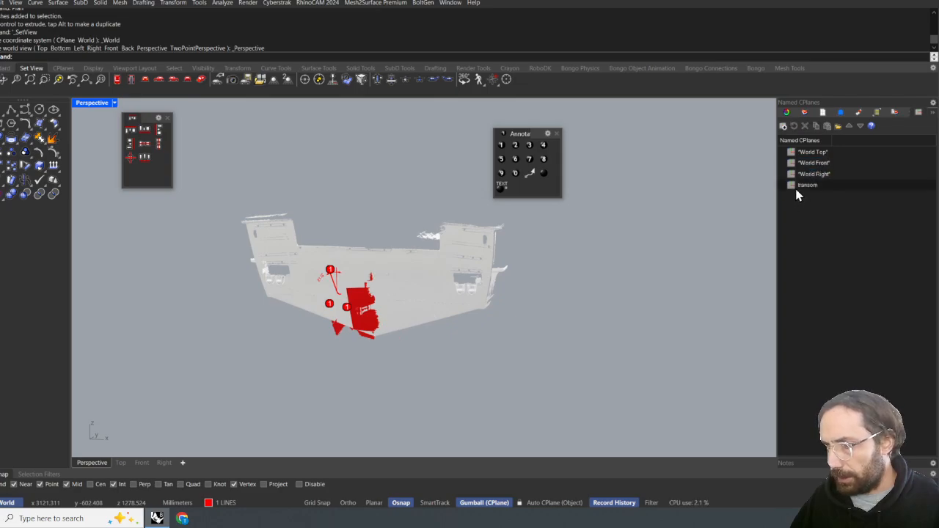
# - Examine from several angles how the moved pod scan sits against the transom
pyautogui.moveTo(606, 254); pyautogui.dragTo(449, 270, button='right')
pyautogui.scroll(9, 494, 271)
pyautogui.moveTo(501, 295); pyautogui.dragTo(679, 283, button='right')
pyautogui.scroll(-6, 510, 241)
pyautogui.scroll(-4, 509, 240)
pyautogui.moveTo(510, 241); pyautogui.dragTo(525, 261, button='right')
pyautogui.scroll(7, 460, 295)
pyautogui.moveTo(460, 296); pyautogui.dragTo(517, 301, button='right')
pyautogui.scroll(-3, 428, 289)
pyautogui.scroll(4, 467, 250)
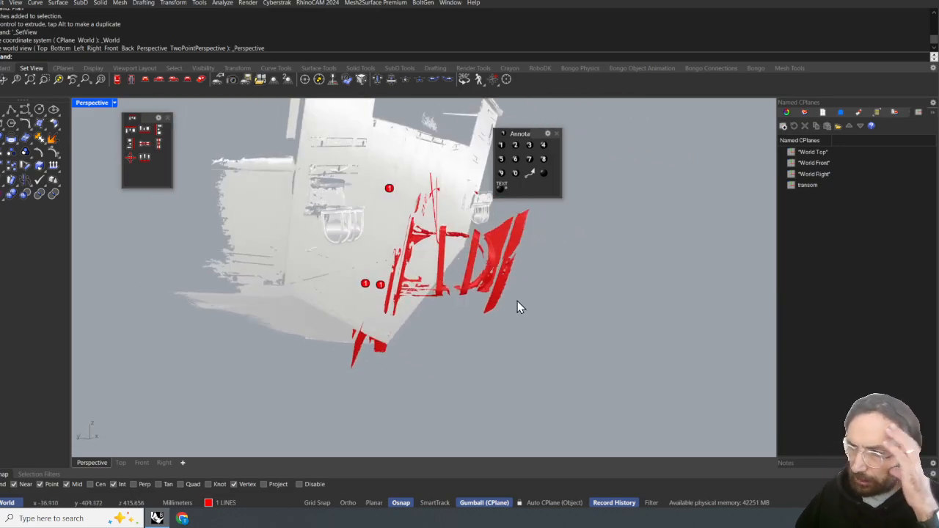
pyautogui.scroll(-4, 482, 289)
pyautogui.moveTo(410, 287); pyautogui.dragTo(383, 281, button='right')
pyautogui.scroll(4, 437, 245)
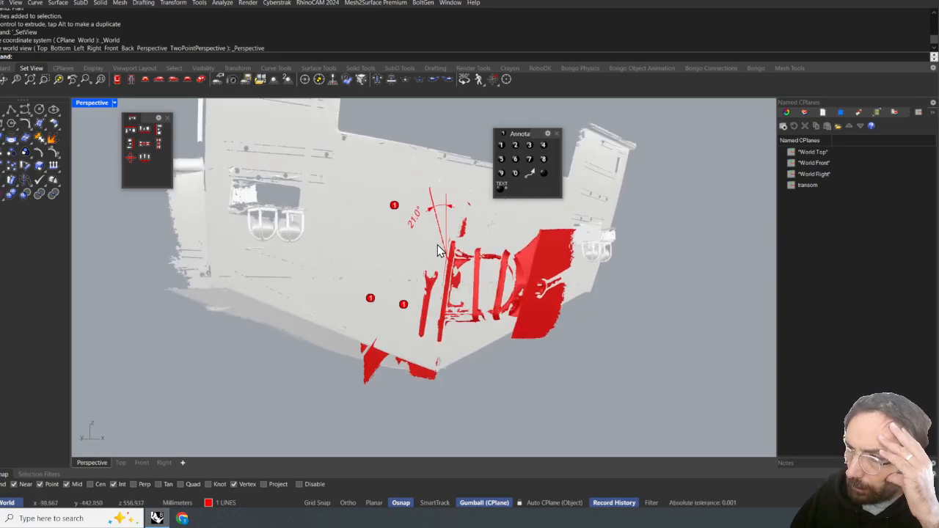
# - Check the transom scan's gumball orientation, clear the selection, and inspect both scans in the Right view
pyautogui.moveTo(437, 244); pyautogui.dragTo(330, 257, button='right')
pyautogui.click(334, 285)
pyautogui.click(275, 268)
pyautogui.click(422, 231)
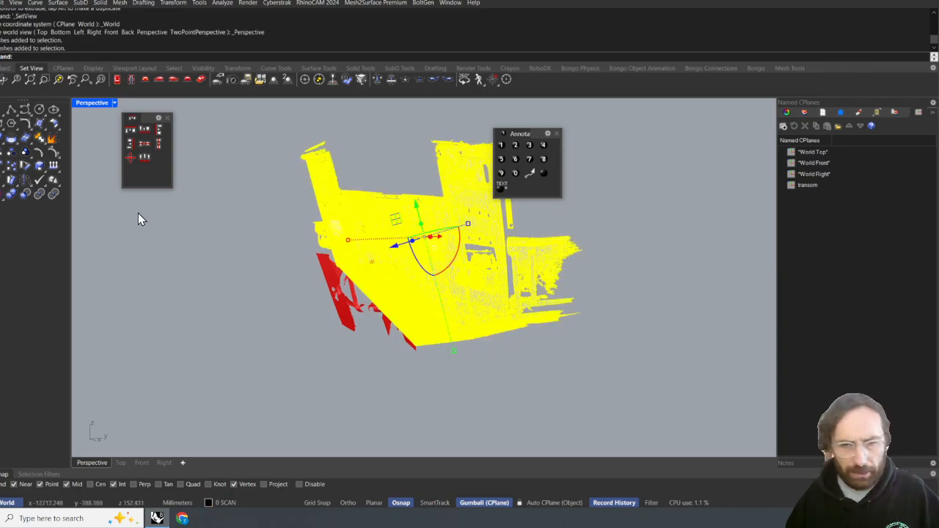
pyautogui.click(158, 216)
pyautogui.moveTo(158, 216)
pyautogui.mouseDown(button='right')
pyautogui.moveTo(342, 209)
pyautogui.moveTo(325, 184)
pyautogui.moveTo(291, 176)
pyautogui.moveTo(252, 184)
pyautogui.moveTo(233, 231)
pyautogui.moveTo(158, 217)
pyautogui.mouseUp(button='right')
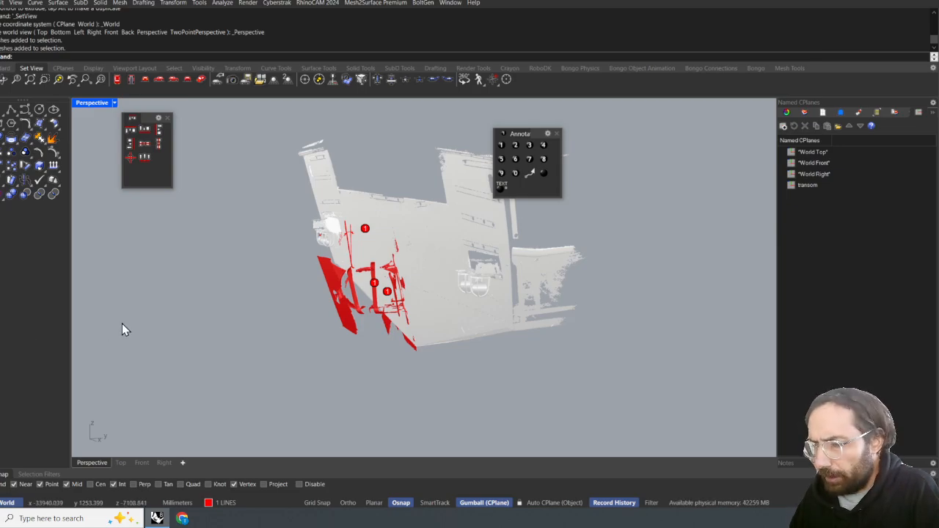
pyautogui.moveTo(206, 306); pyautogui.dragTo(186, 303, button='right')
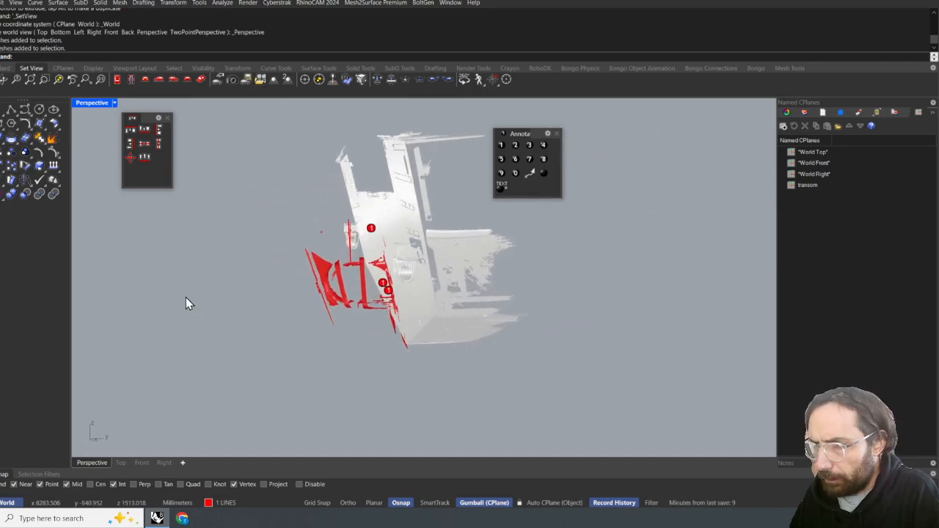
pyautogui.click(159, 80)
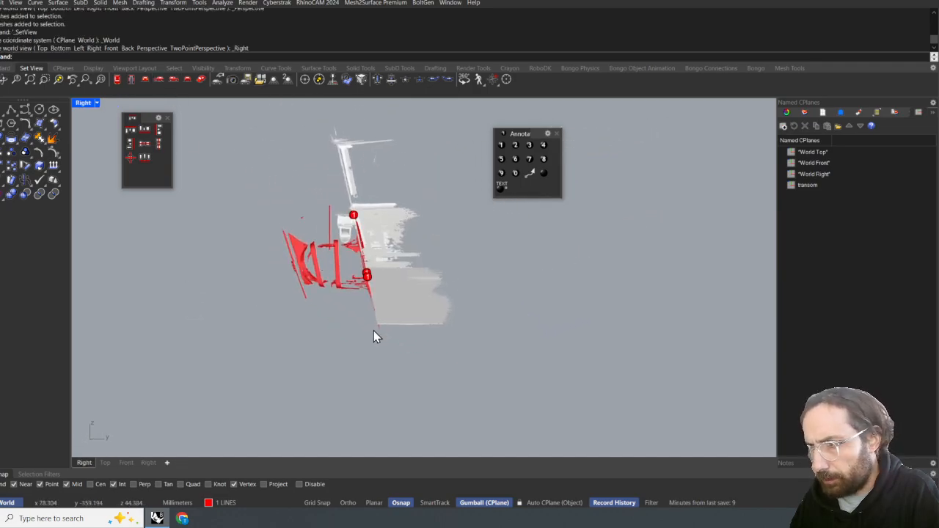
pyautogui.scroll(2, 376, 332)
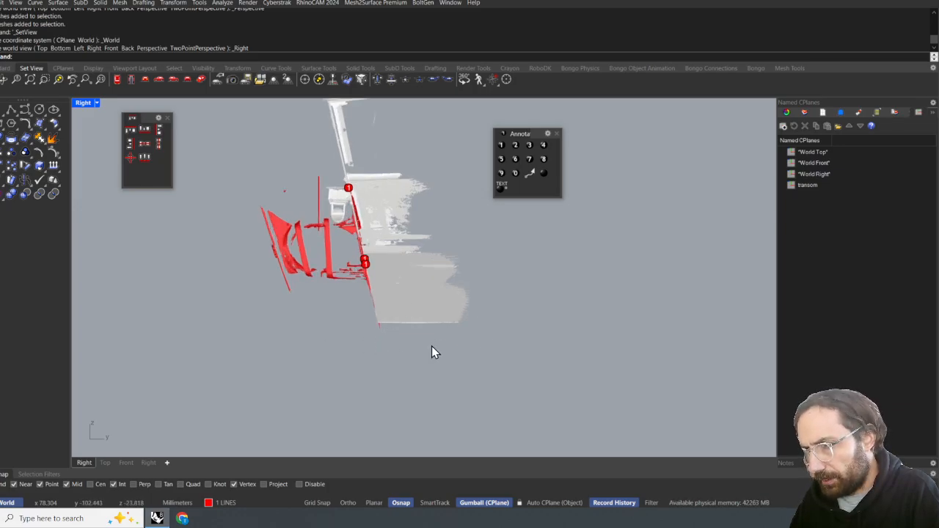
pyautogui.moveTo(282, 296); pyautogui.dragTo(327, 306, button='right')
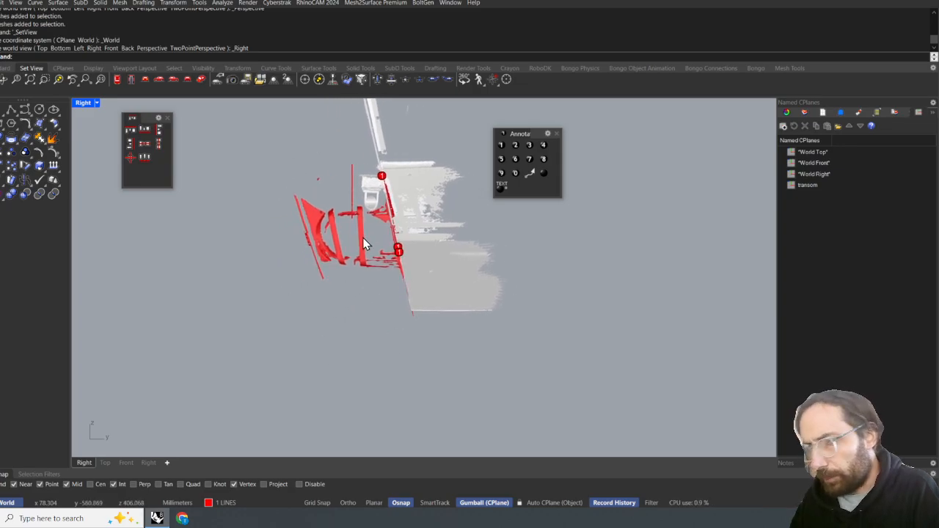